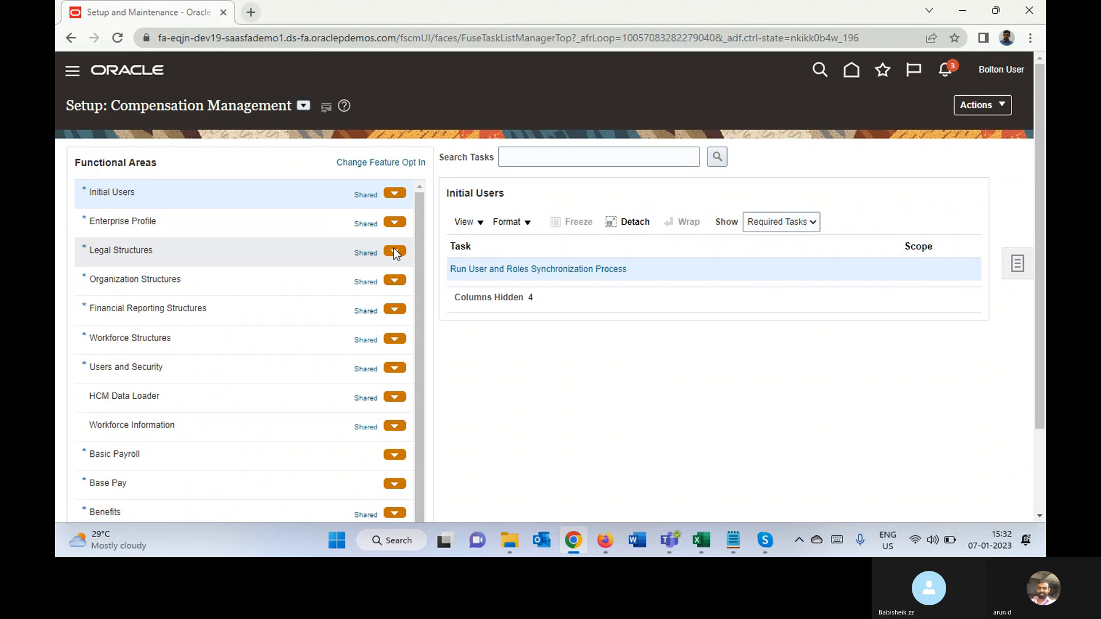
Switch the setup offering to Financials and show the required tasks of the Fixed Assets functional area.
click(303, 106)
click(344, 204)
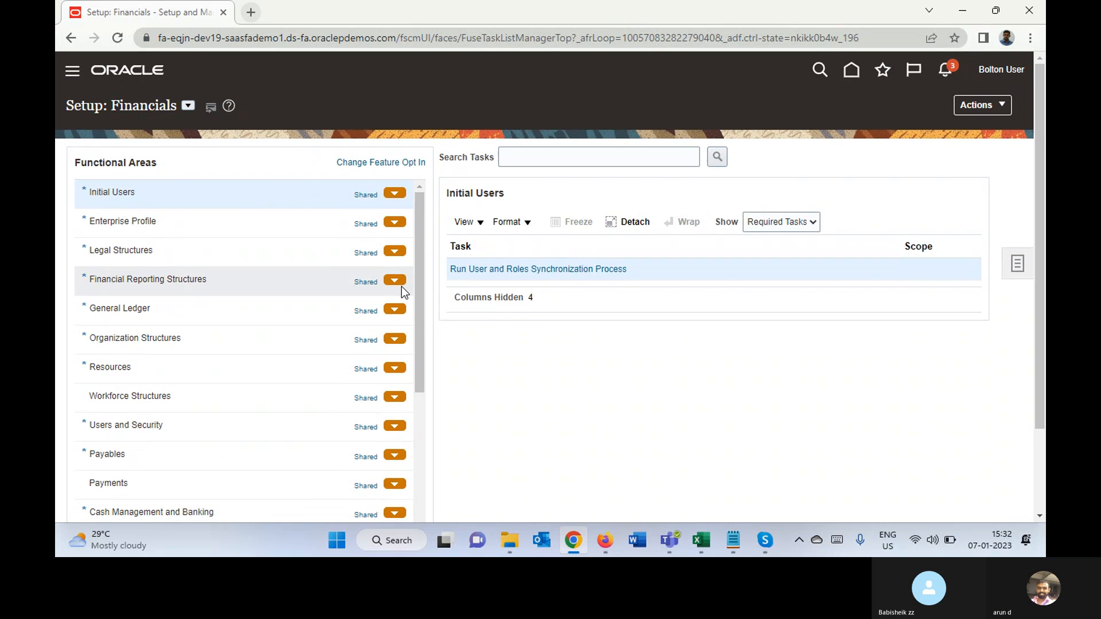
drag(418, 297, 425, 397)
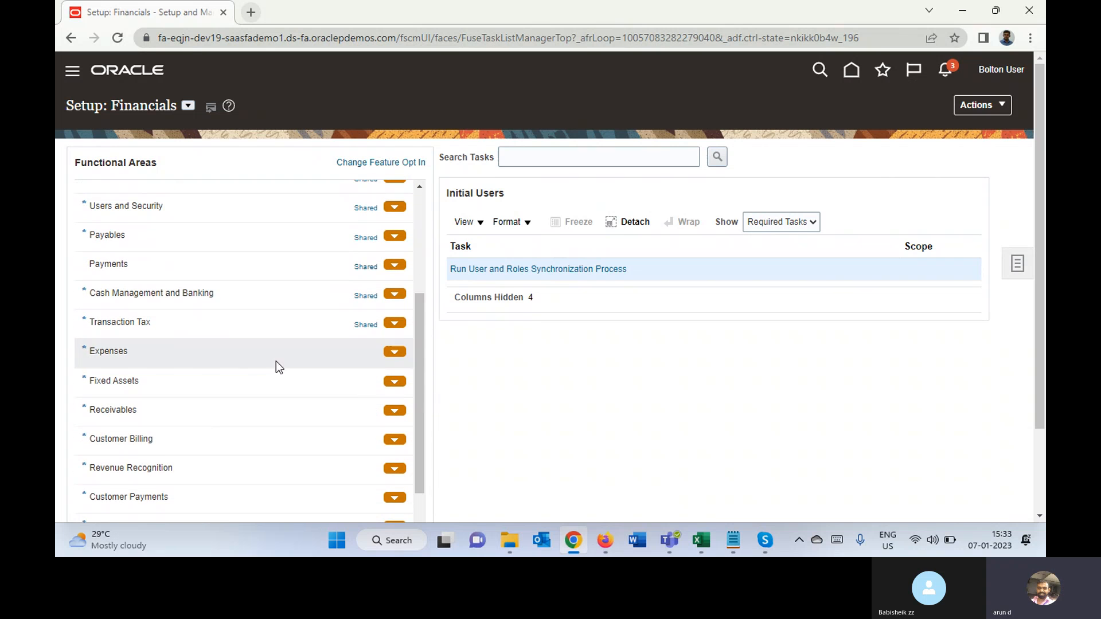
click(139, 384)
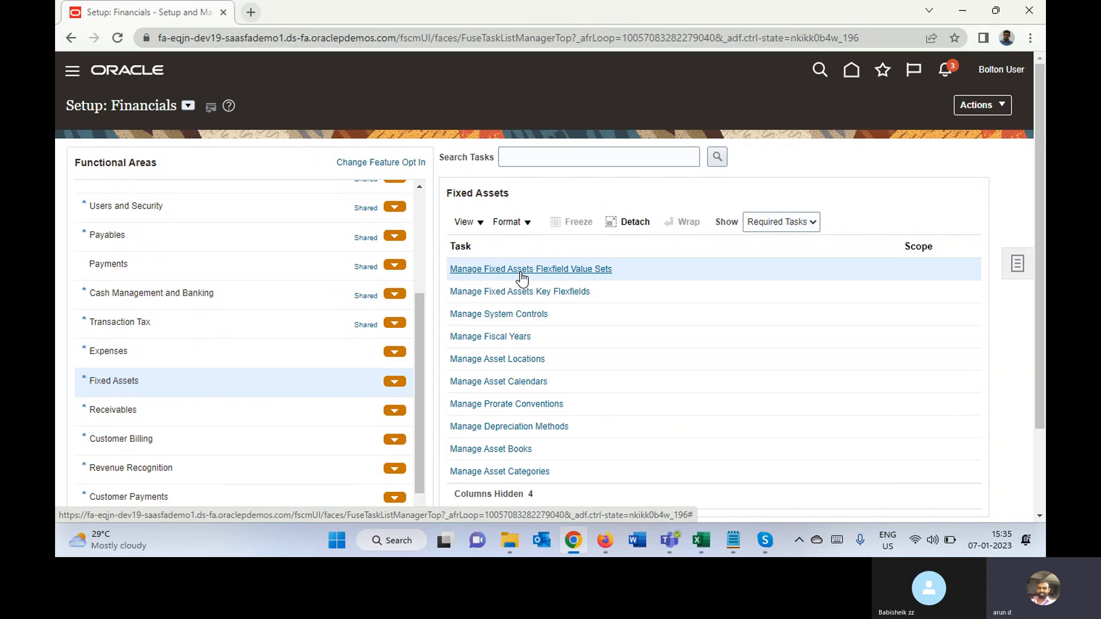
Open the Manage Fixed Assets Key Flexfields task and list all structures of the Location Flexfield.
click(538, 293)
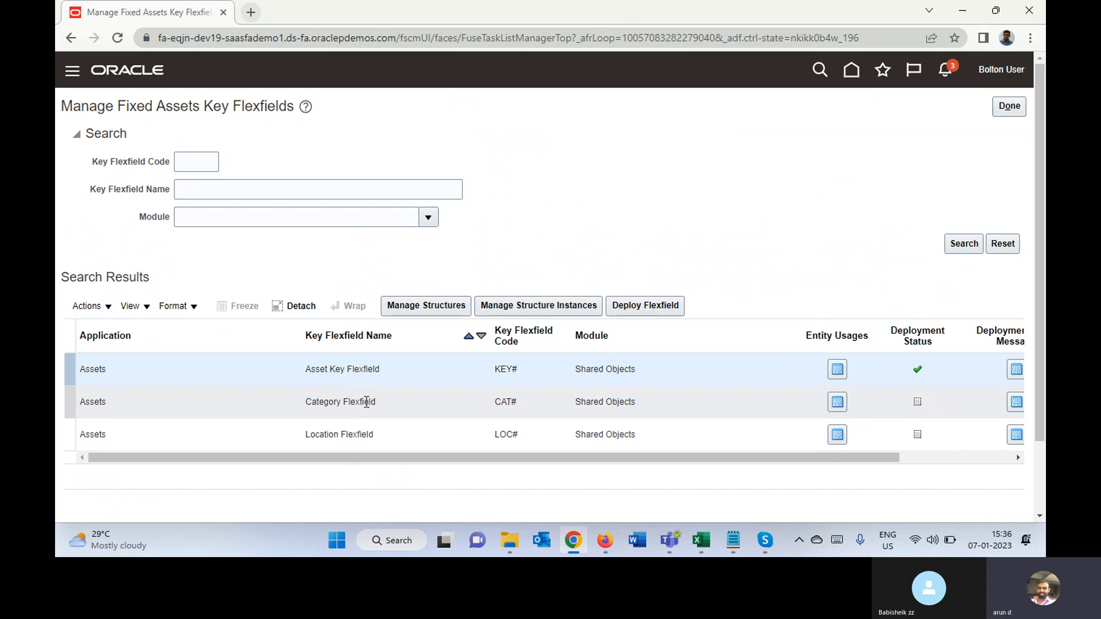
click(366, 403)
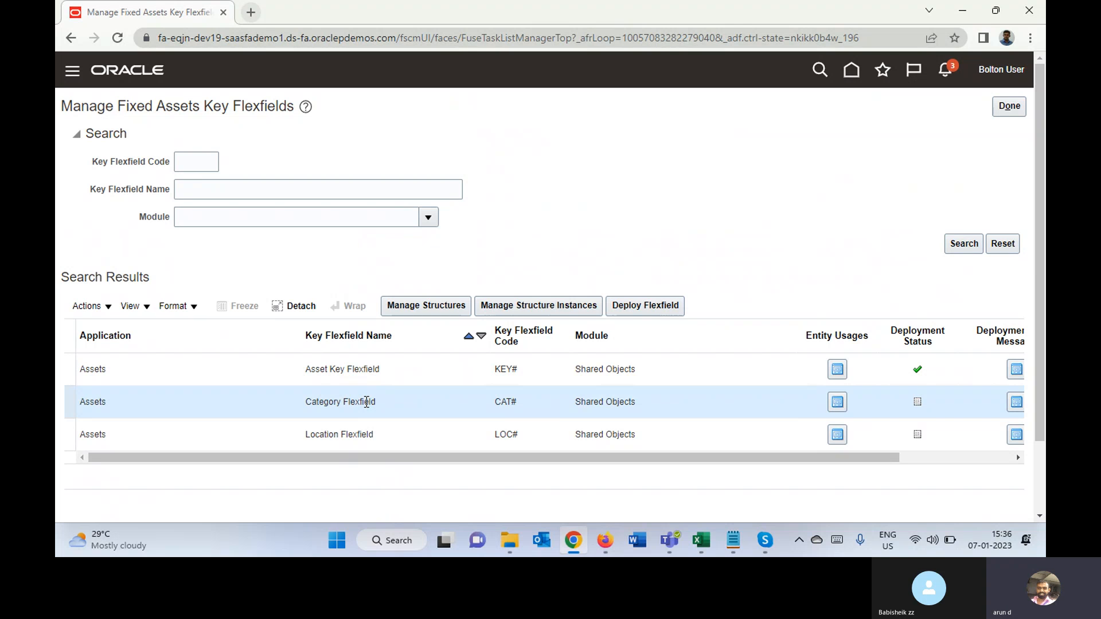
click(364, 434)
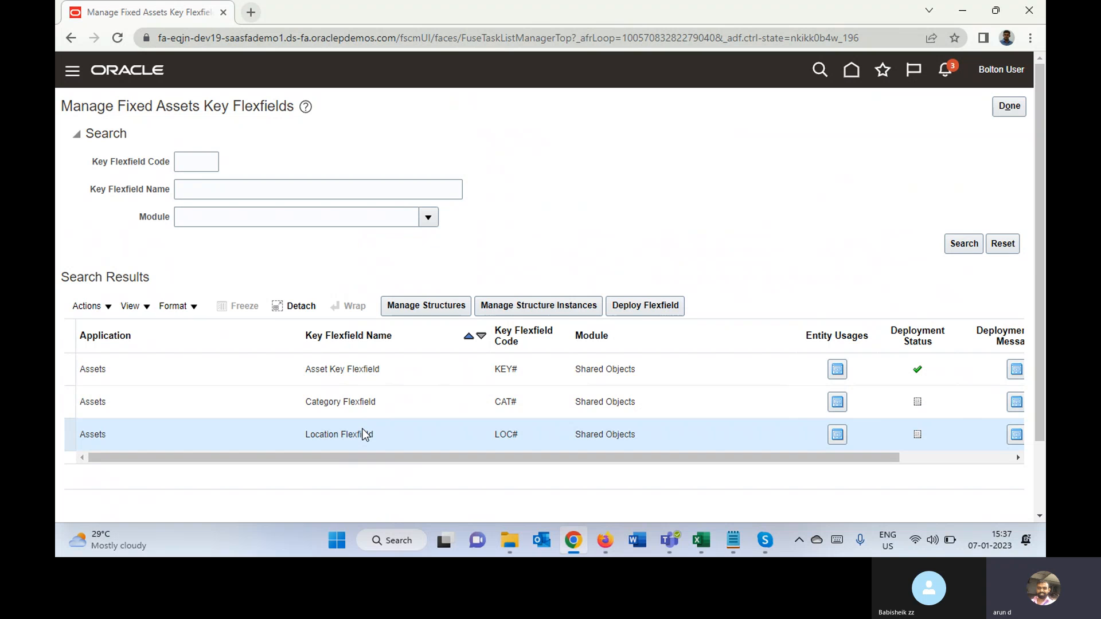
click(437, 307)
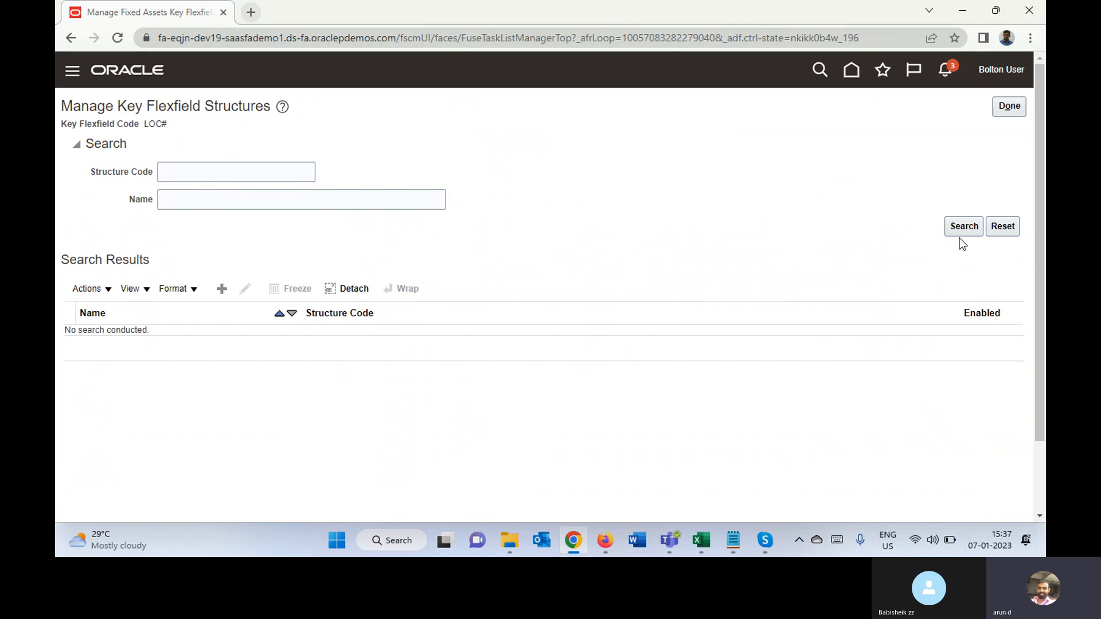
click(959, 230)
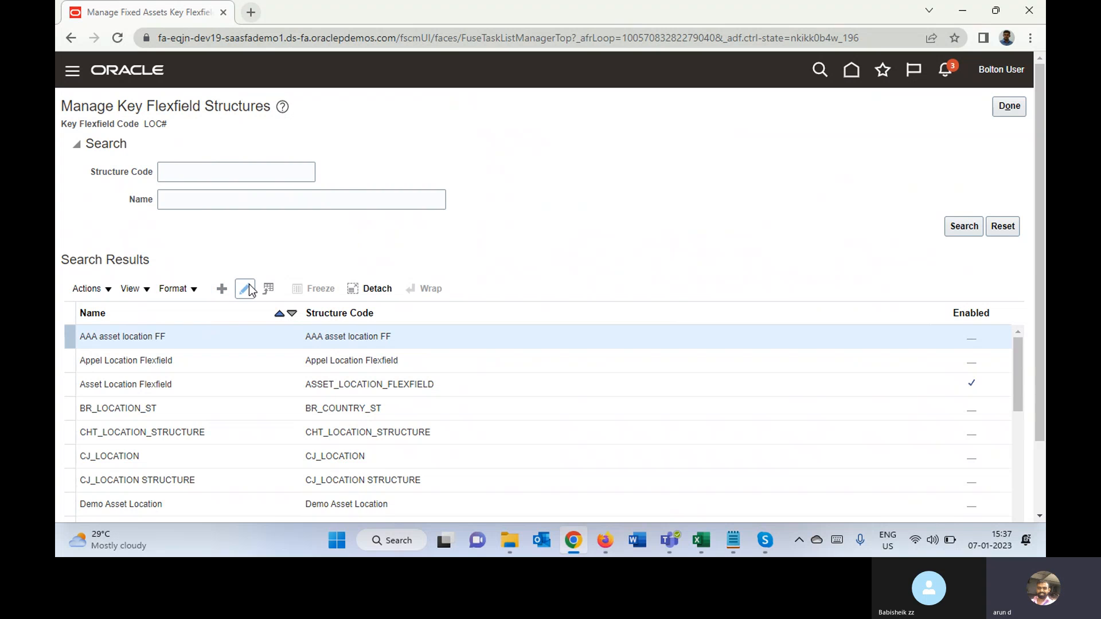
Review the AAA asset location FF structure and the definition of its address segment, then leave both without saving.
click(245, 290)
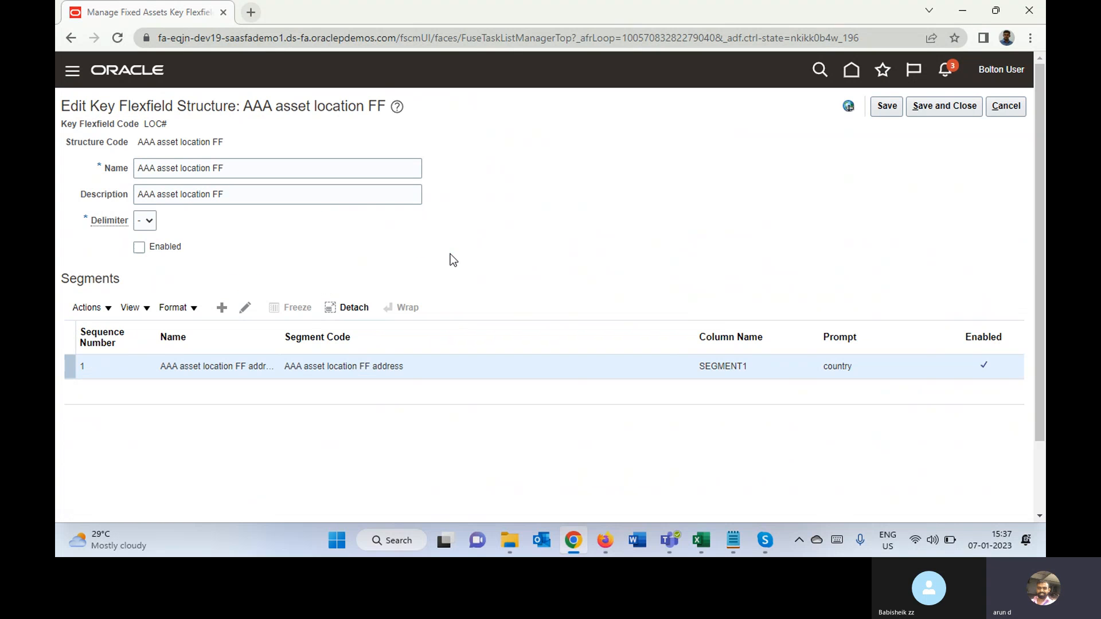
click(247, 310)
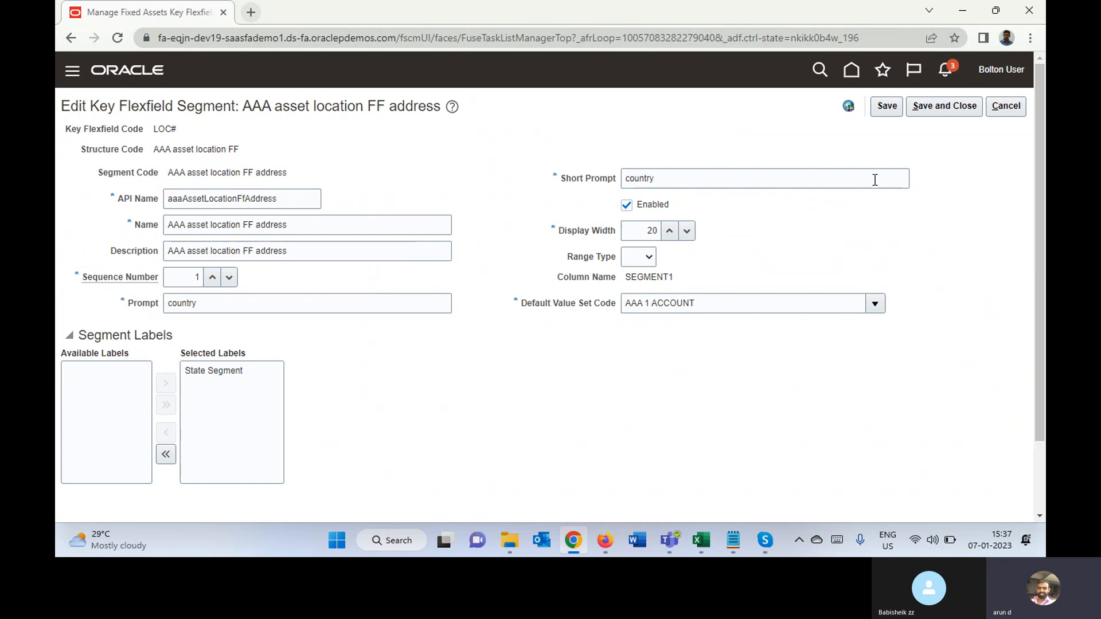
click(1006, 107)
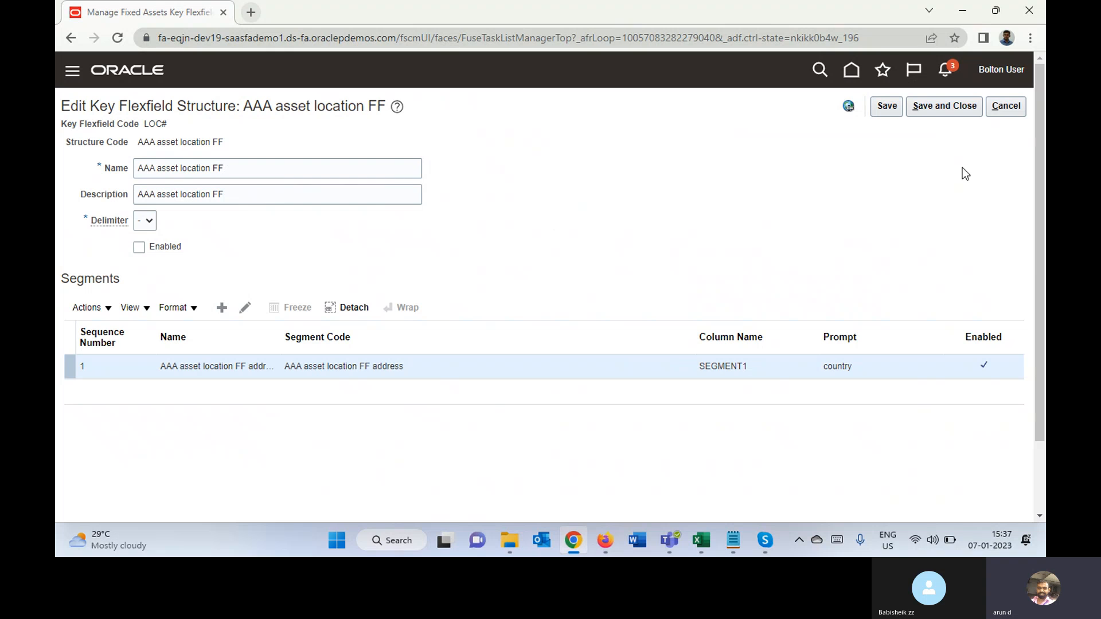
click(1007, 107)
Search the location structures by the name "Loca", review the segments of the LOCATION KEY structure, and return to the setup task list.
click(296, 200)
text(L)
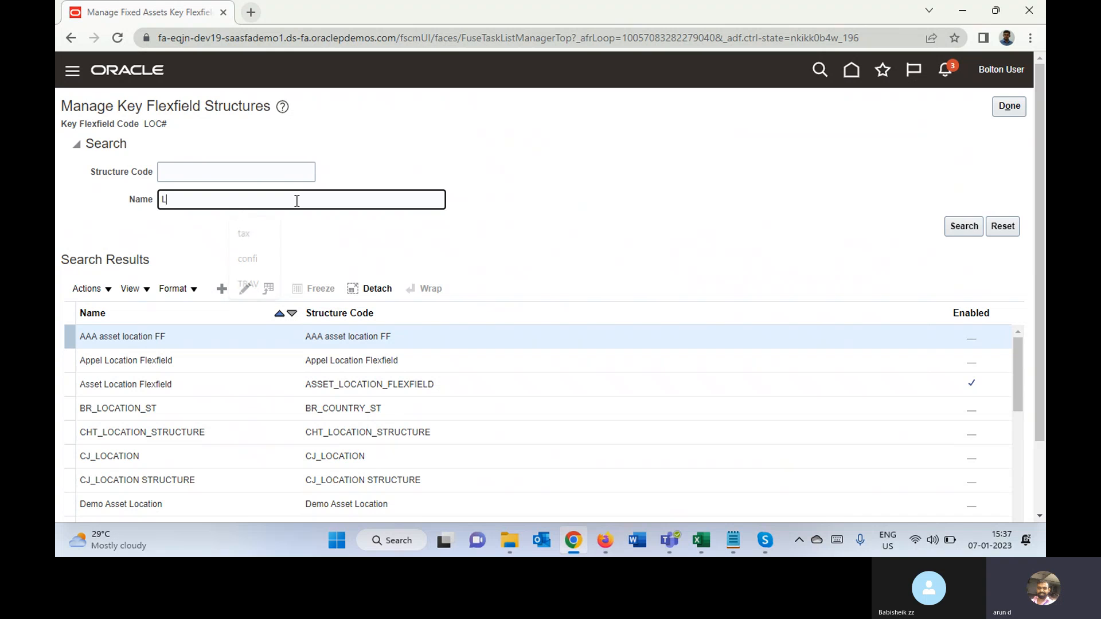
text(oca)
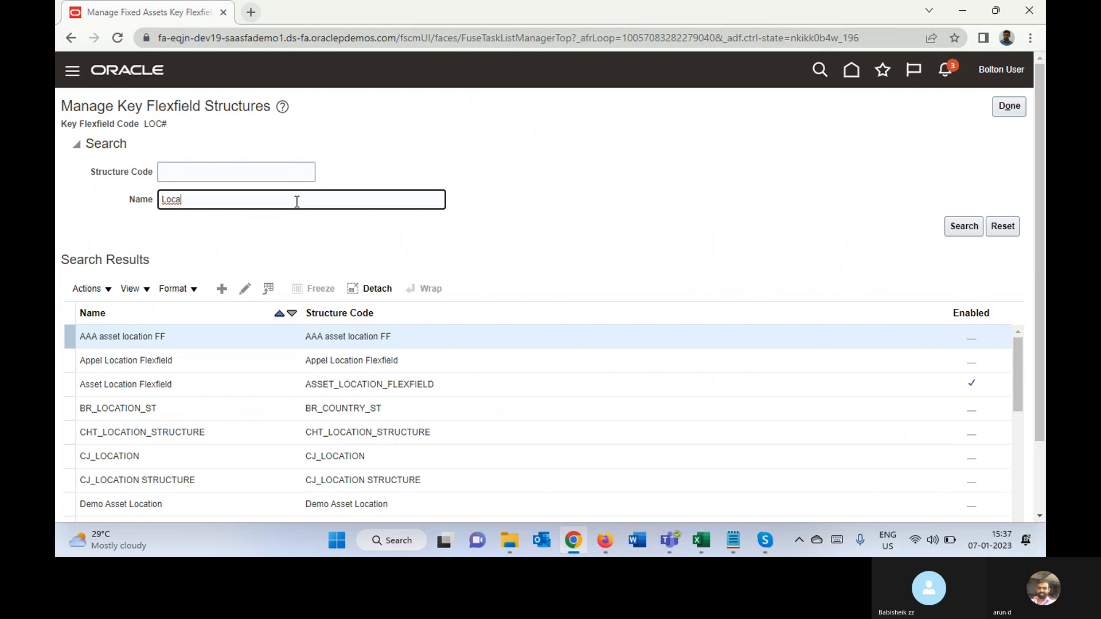
key(Return)
click(245, 290)
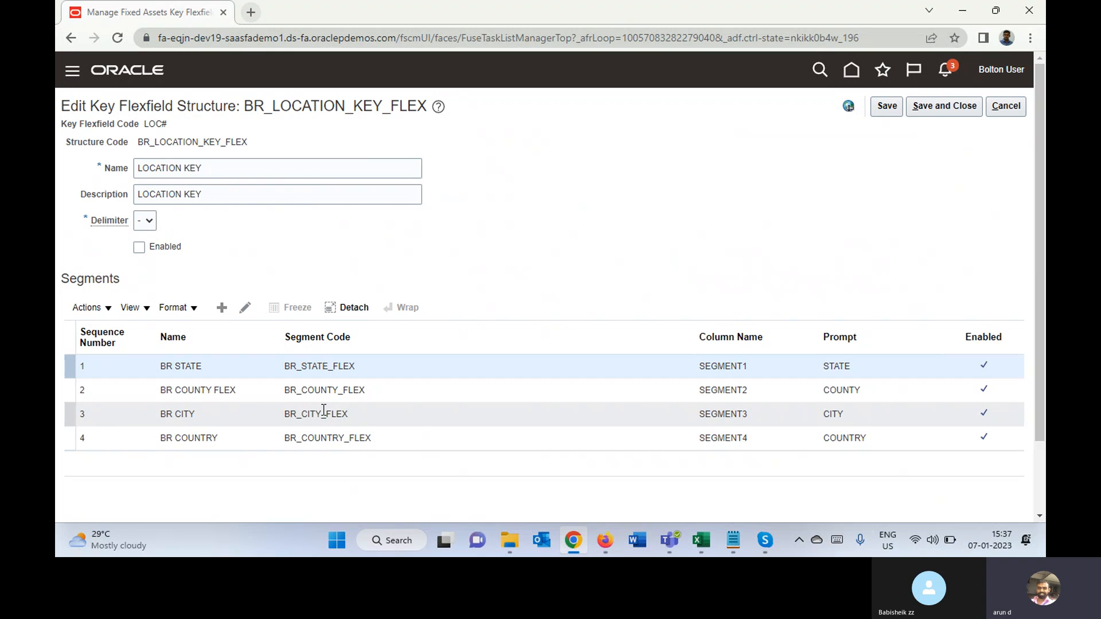
click(300, 370)
click(1006, 106)
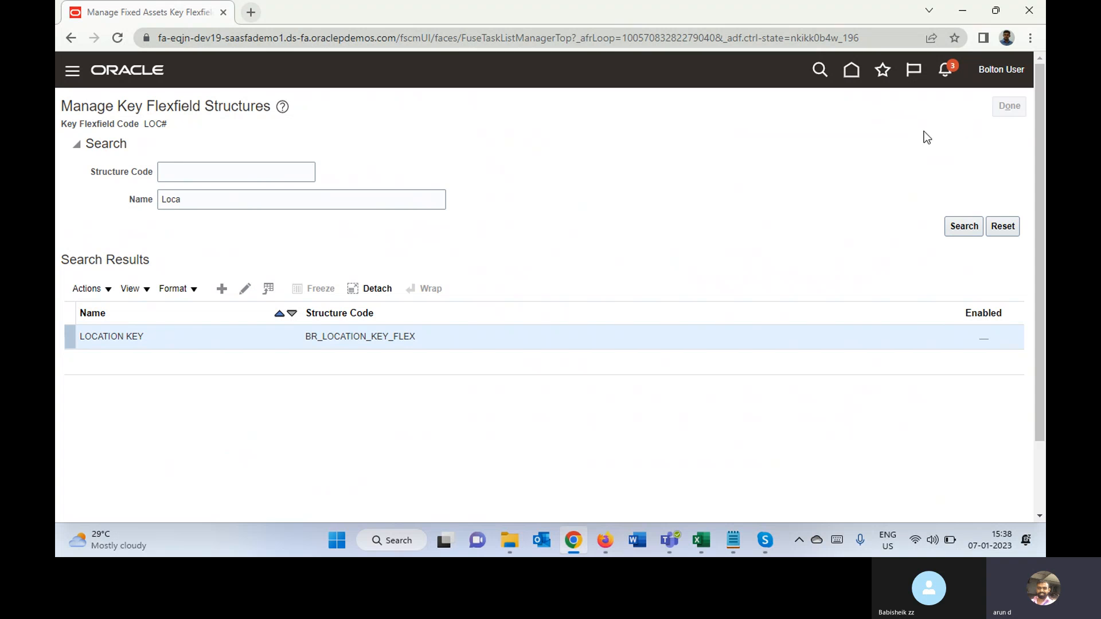
click(1001, 114)
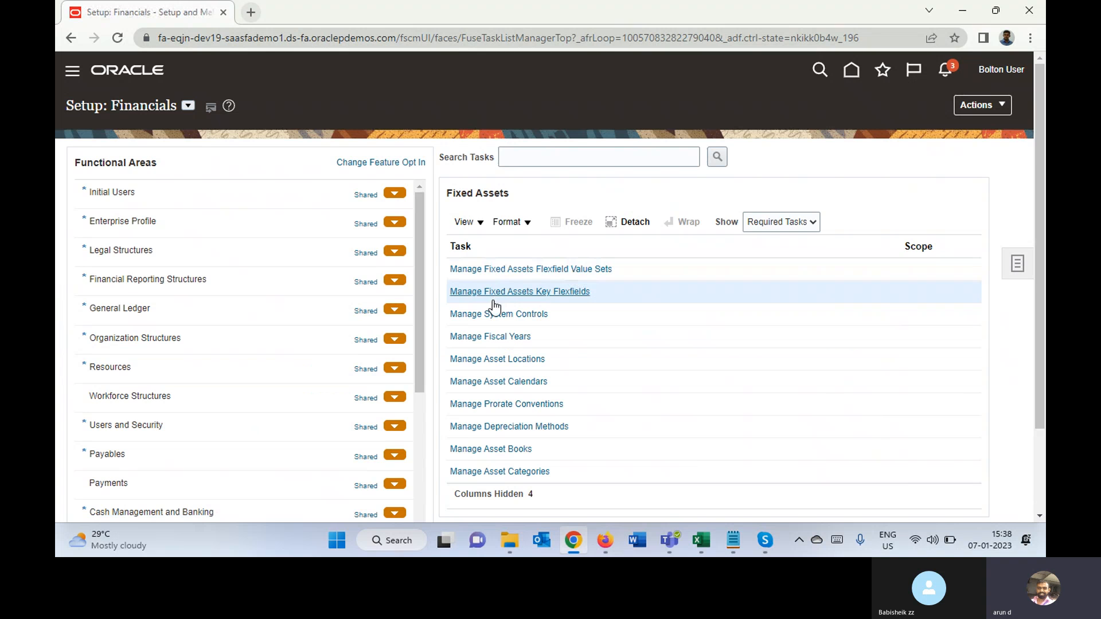
Open the Manage Fixed Assets Flexfield Value Sets task and search for the value set code "Loca".
click(574, 269)
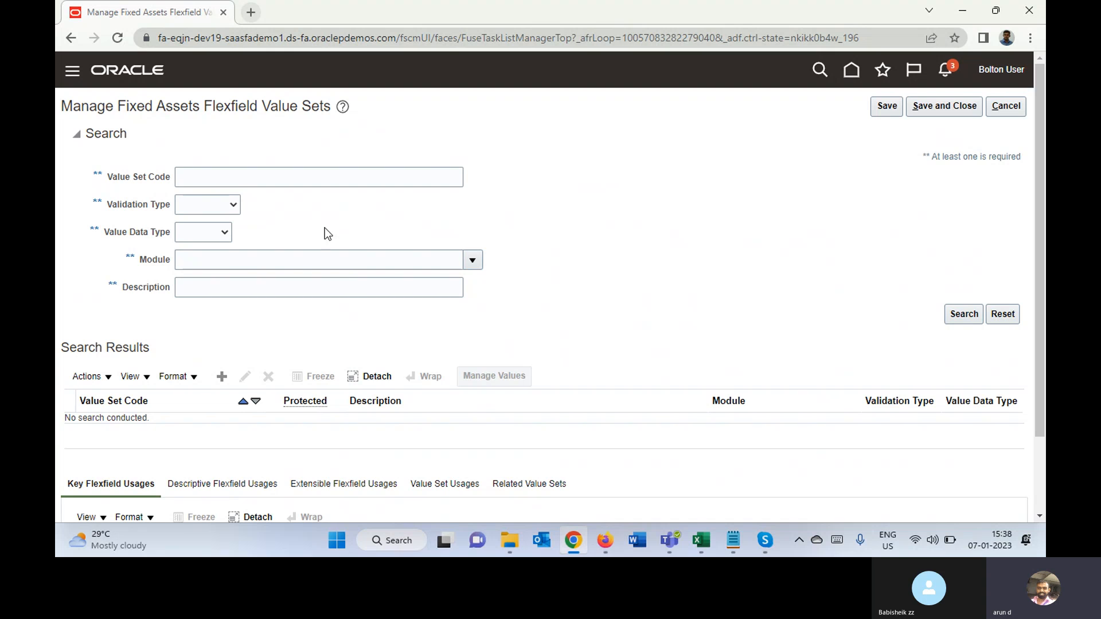
click(243, 176)
text(L)
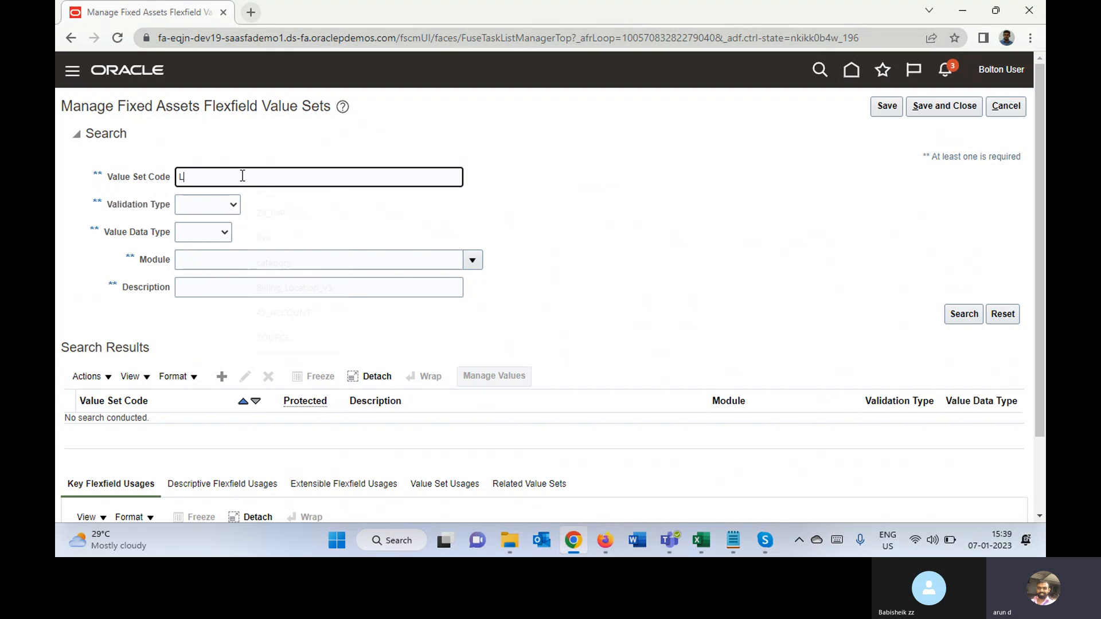
text(oca)
key(Return)
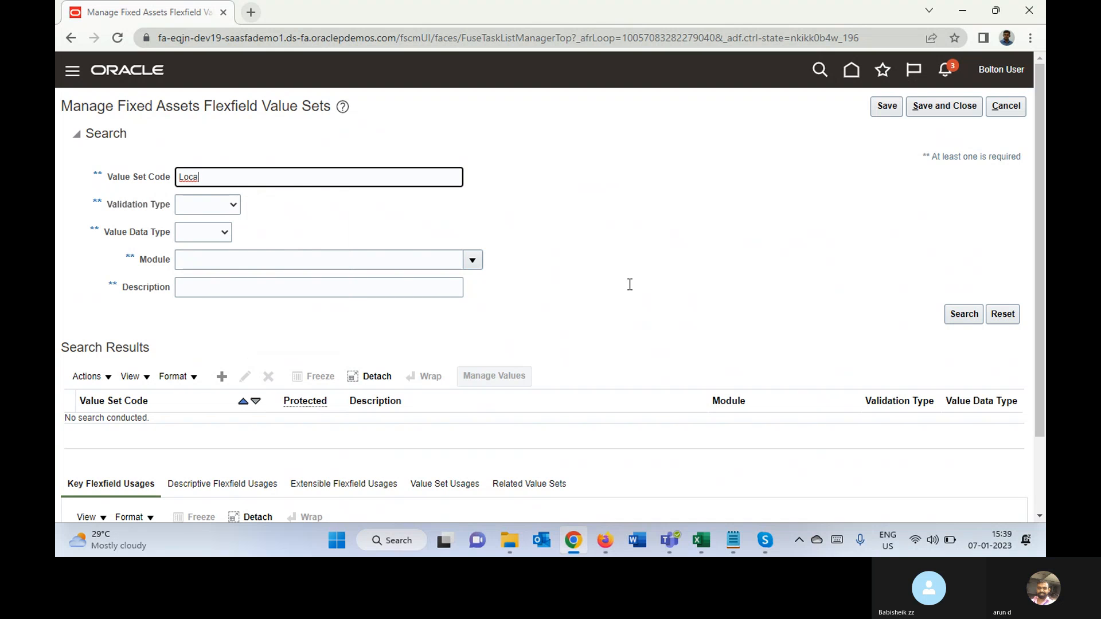
click(958, 320)
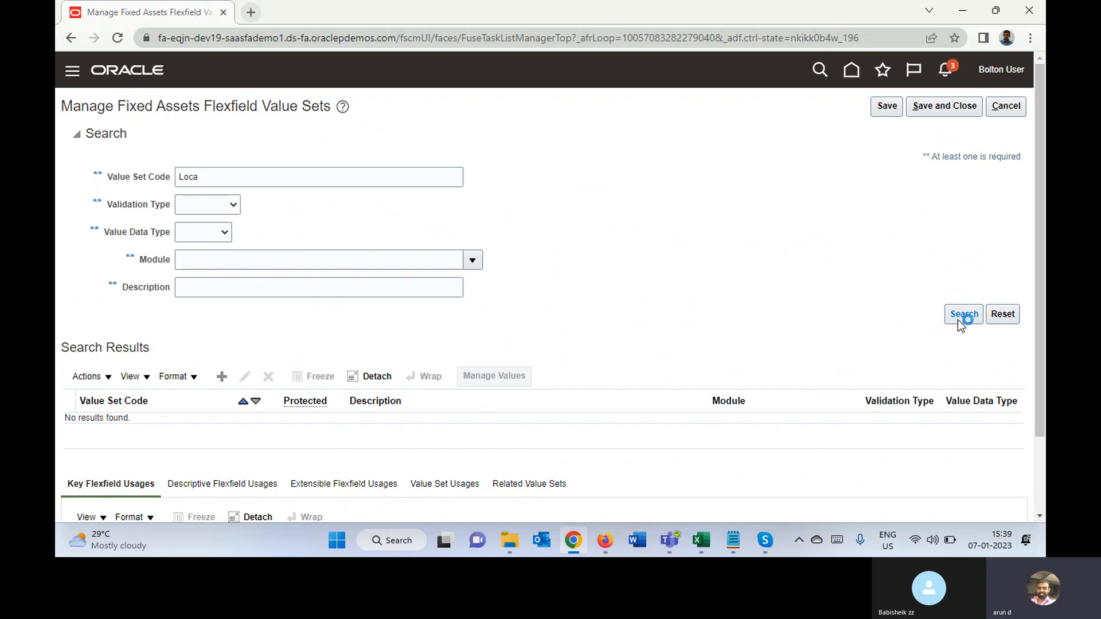
Clear the value set code and search for all value sets in the Assets module.
double_click(407, 174)
key(BackSpace)
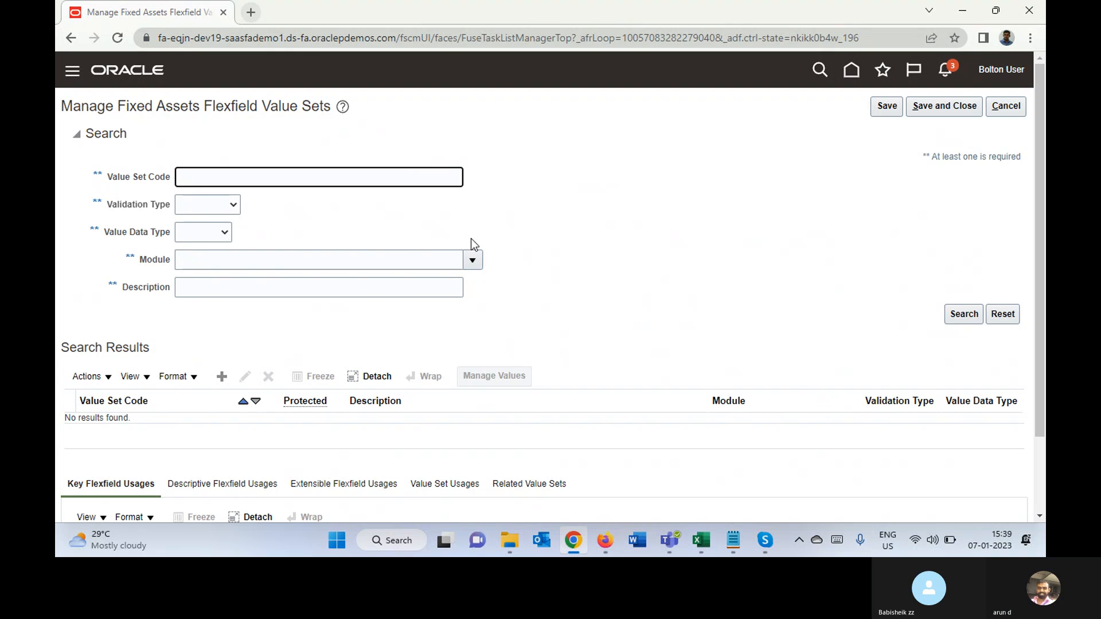
click(476, 256)
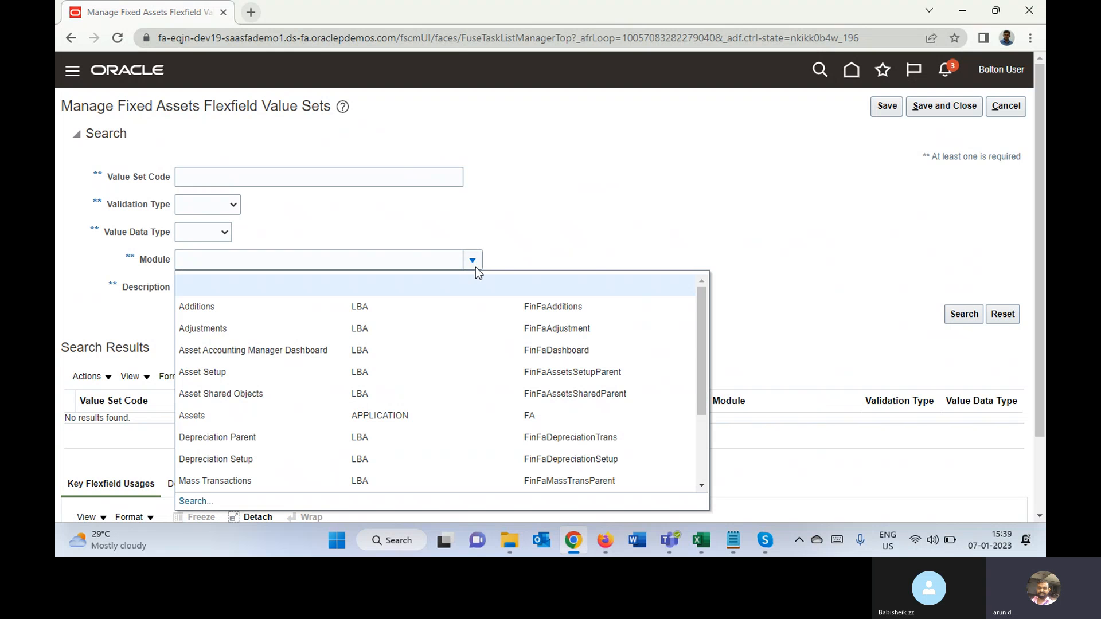
click(411, 417)
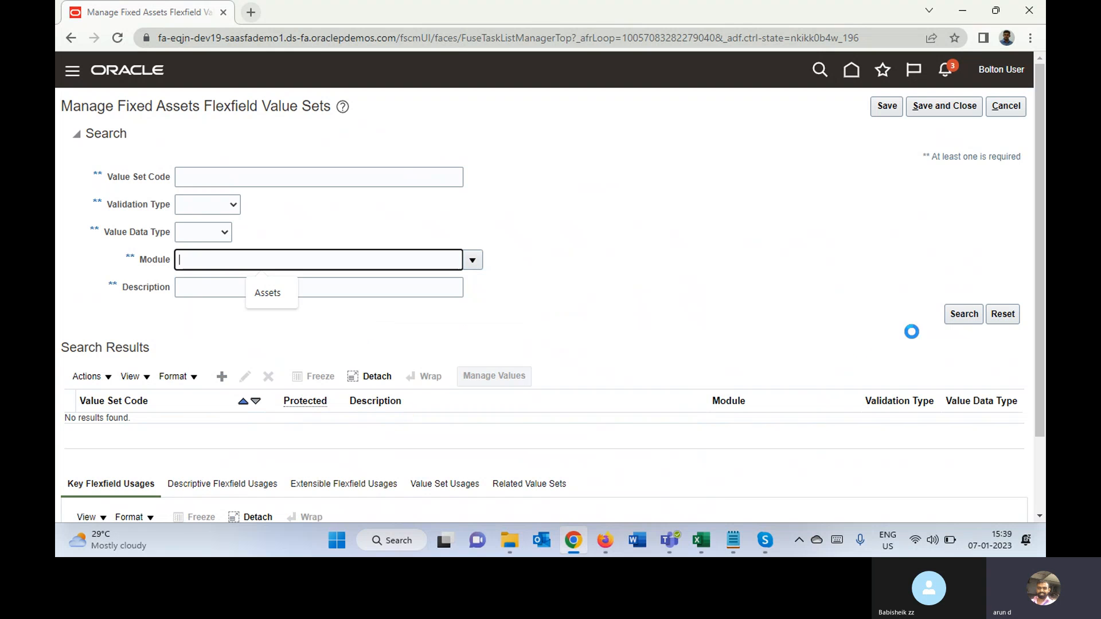
click(966, 314)
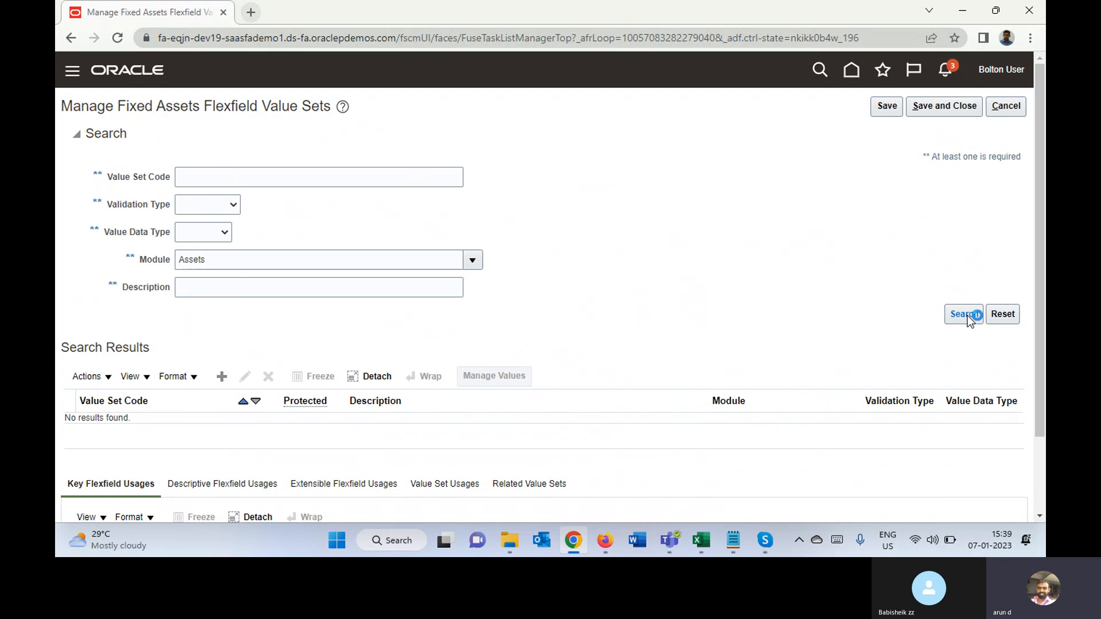
click(962, 319)
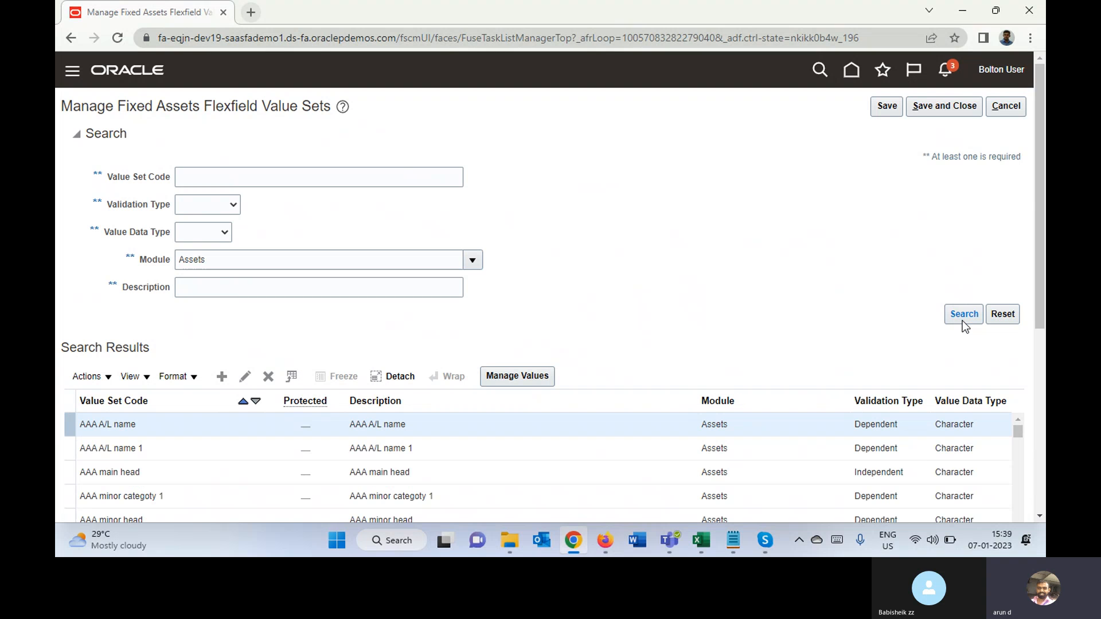
Review the module and validation type of the APPLE MINOR CAT value set, then return to the setup task list without saving.
scroll(1043, 229, down, 2)
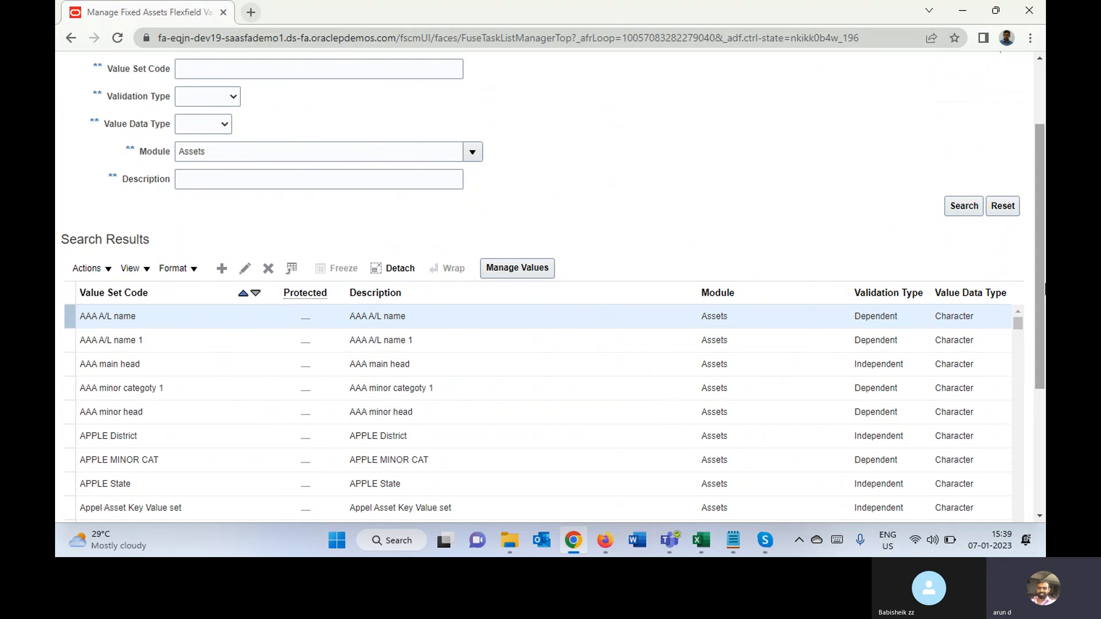
click(410, 459)
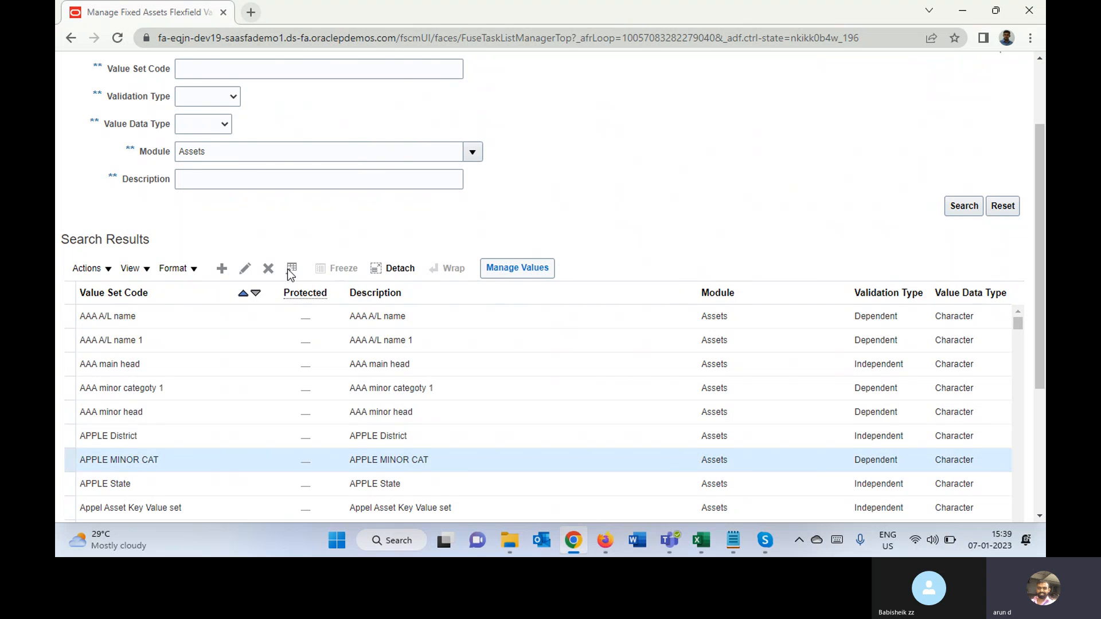
click(247, 270)
click(244, 249)
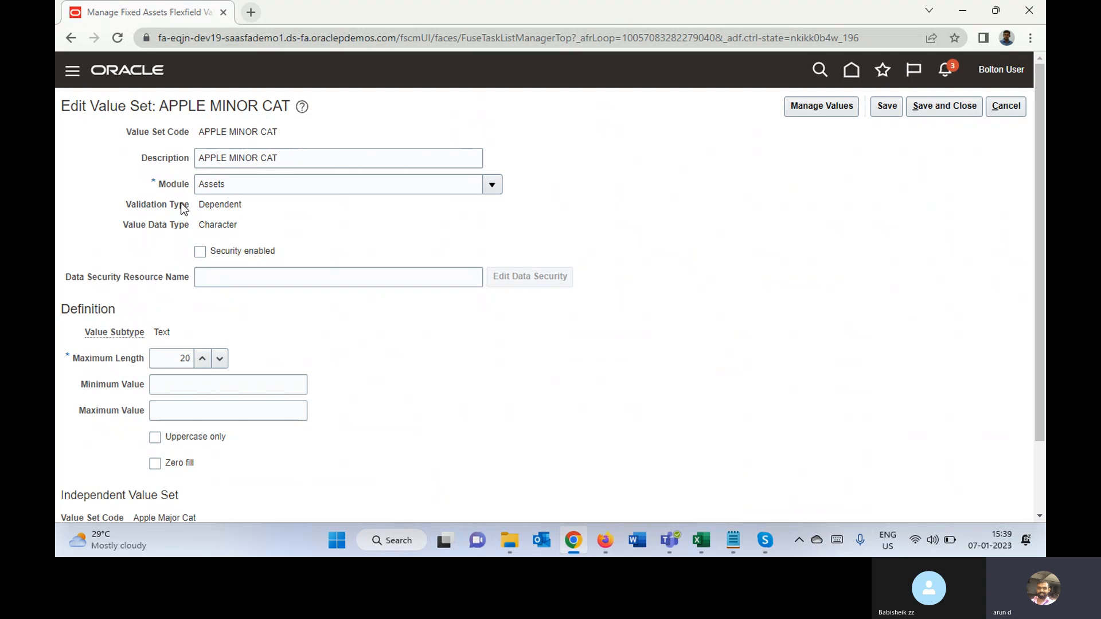
double_click(214, 183)
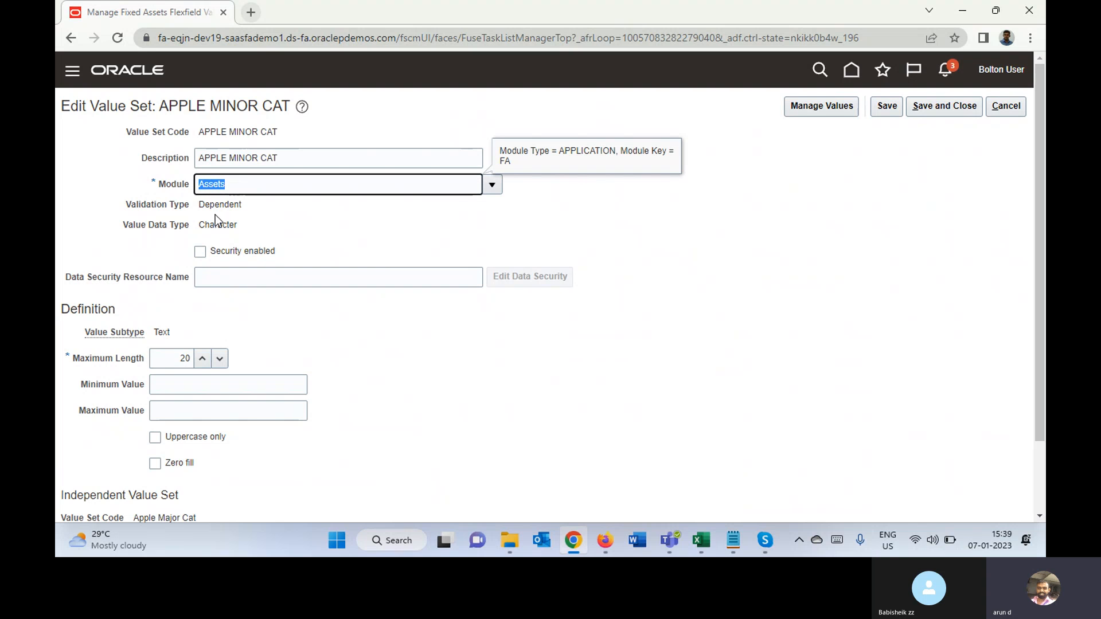
double_click(218, 205)
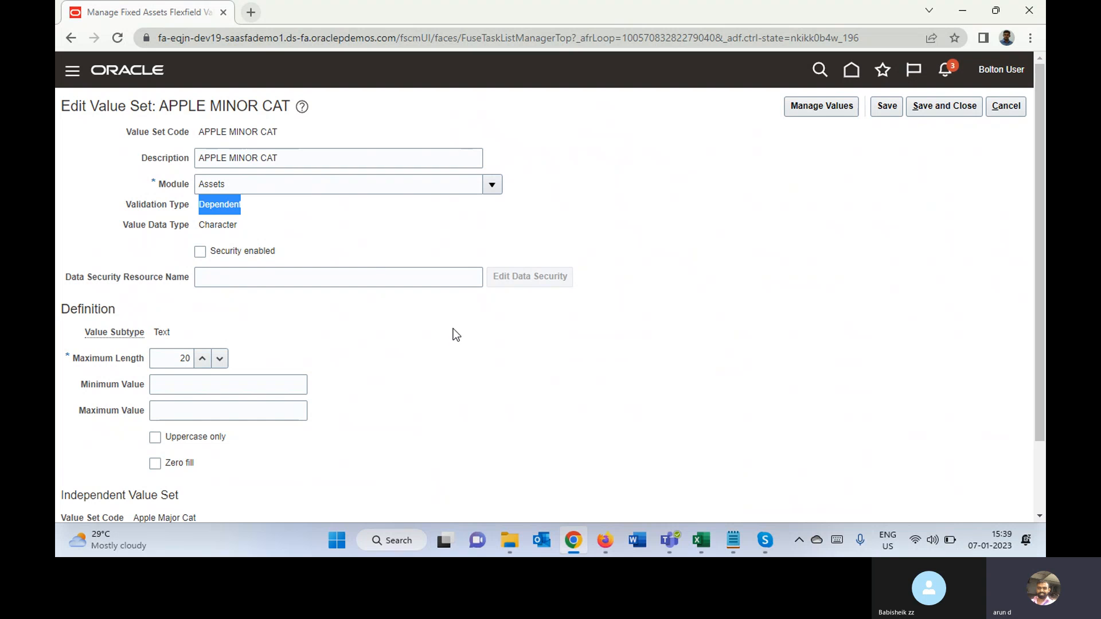
click(1015, 105)
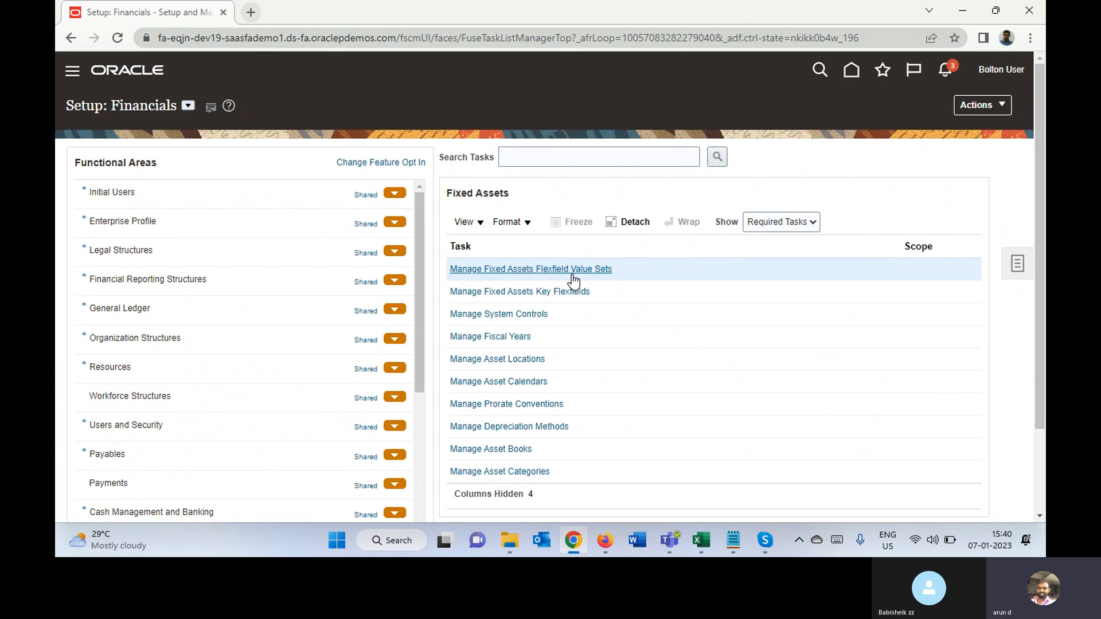
Open the Manage Fixed Assets Key Flexfields task again and list all structures of the Asset Key Flexfield.
click(534, 291)
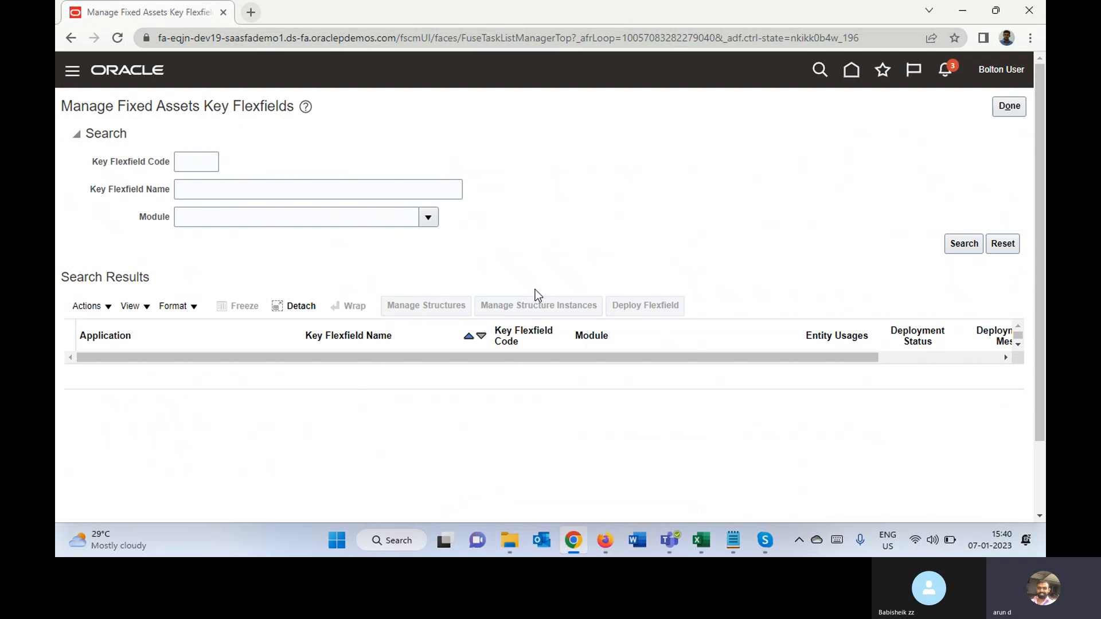
click(962, 244)
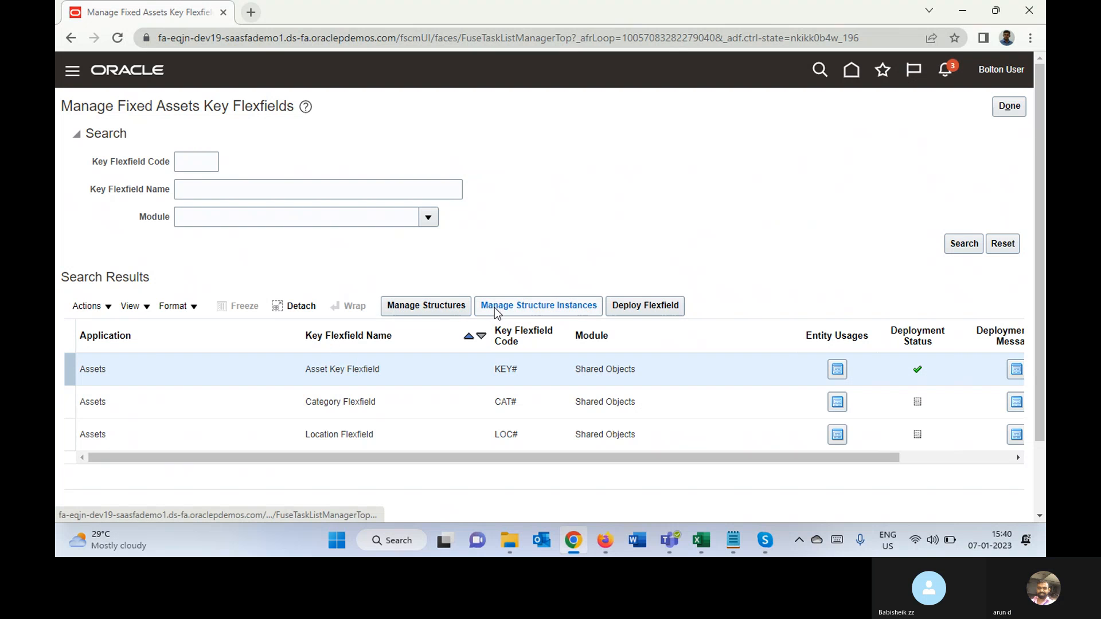
click(436, 305)
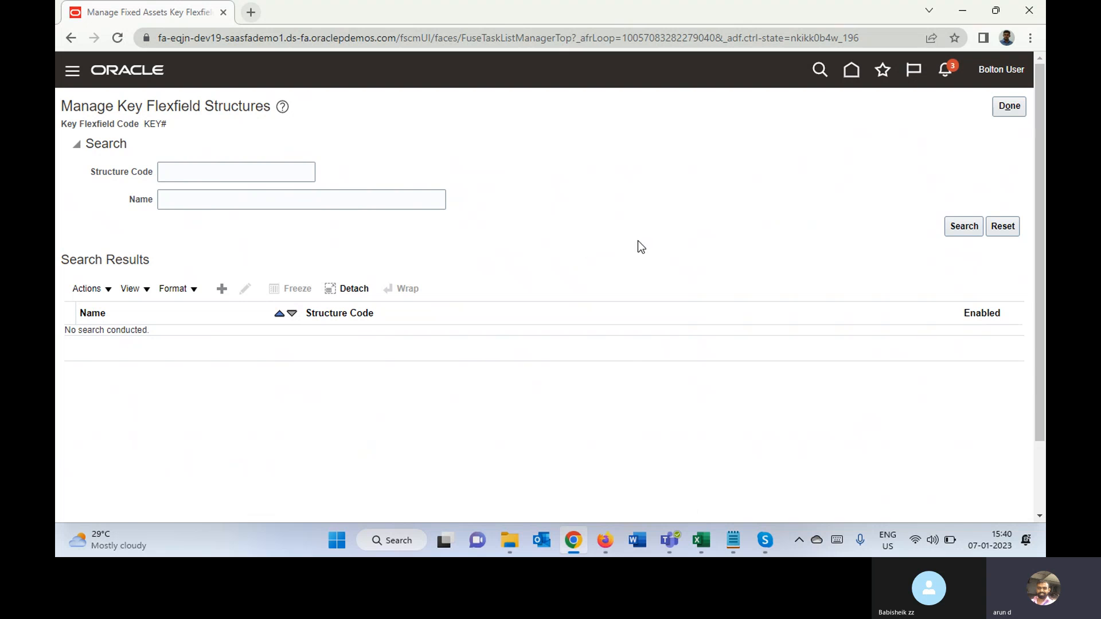
click(965, 227)
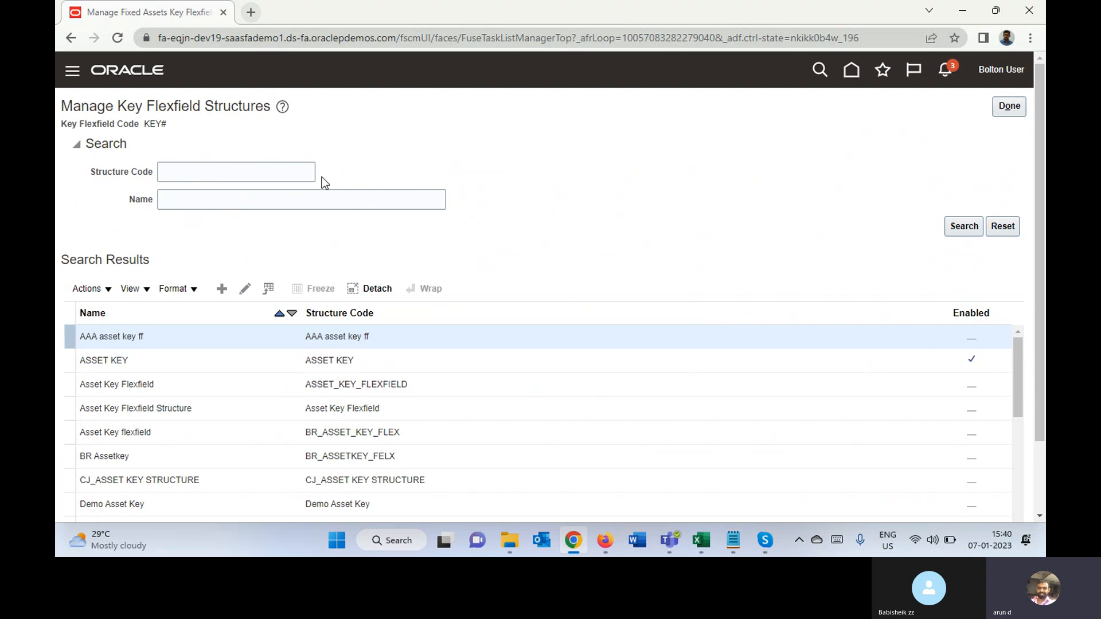
Open the ASSET_KEY_FLEXFIELD structure of the Asset Key Flexfield for editing and review its name.
click(191, 381)
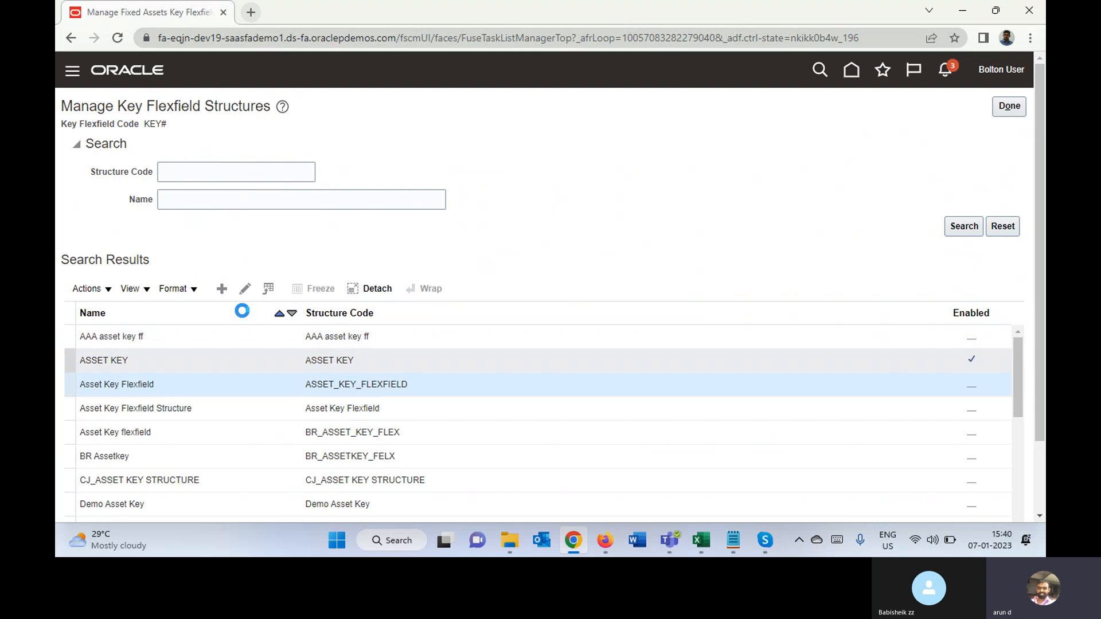
click(245, 288)
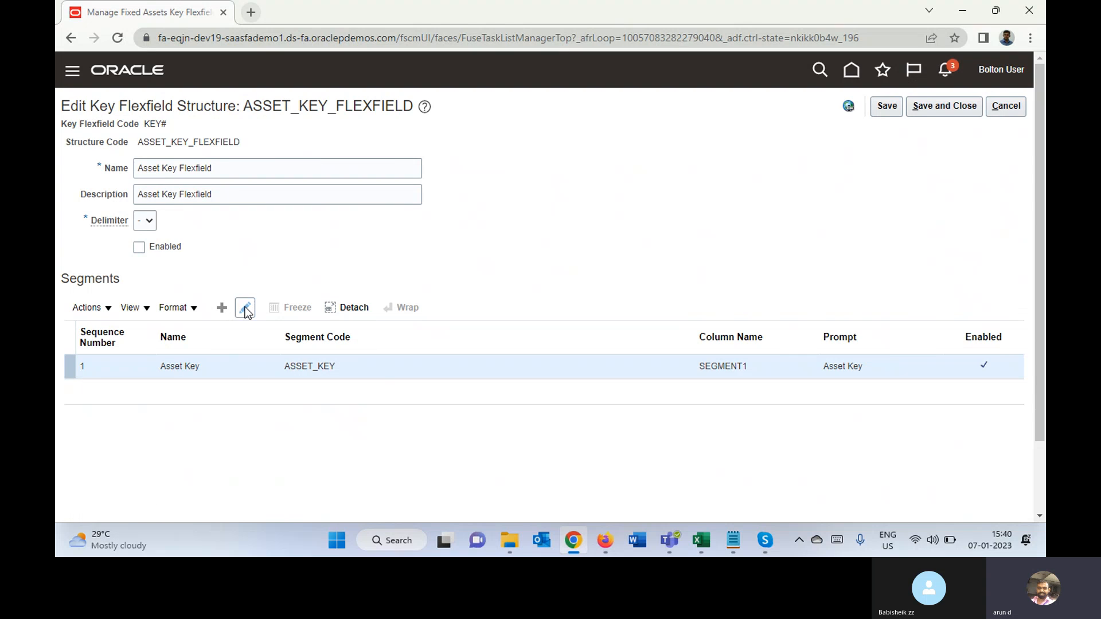
drag(143, 168, 255, 194)
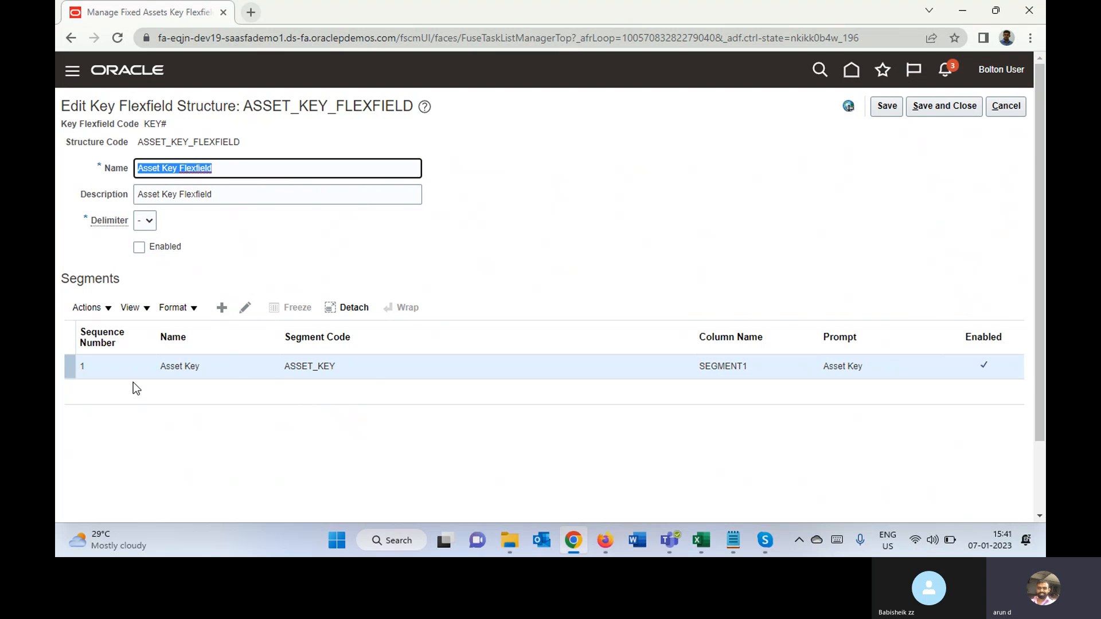
Review the ASSET_KEY segment's structure code, column name and default value set code, then return to the key flexfields list without saving.
click(247, 309)
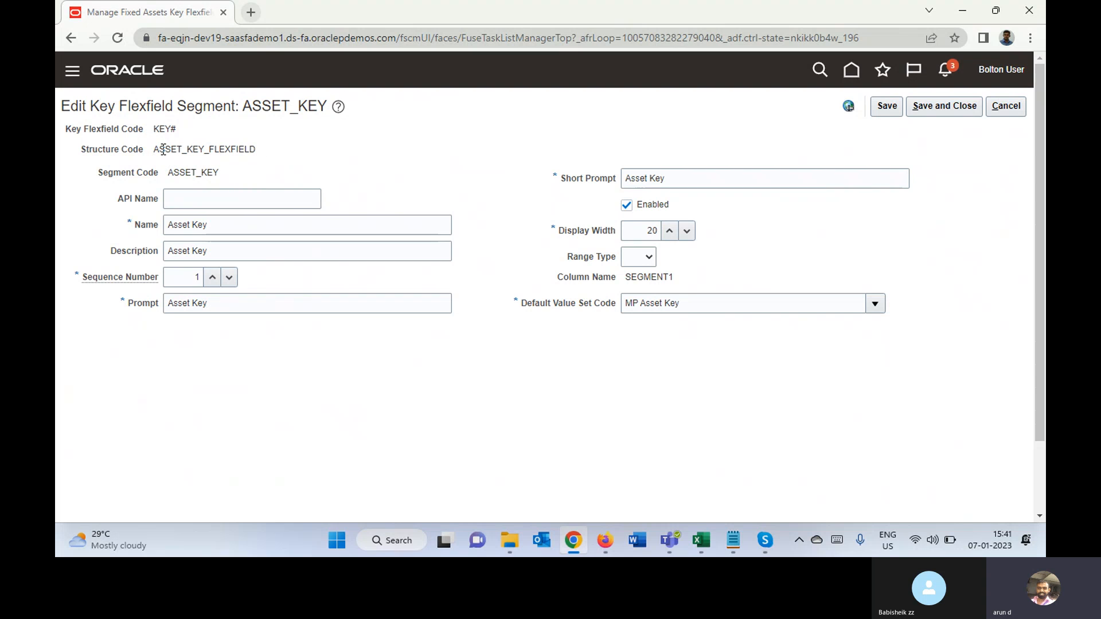
double_click(163, 149)
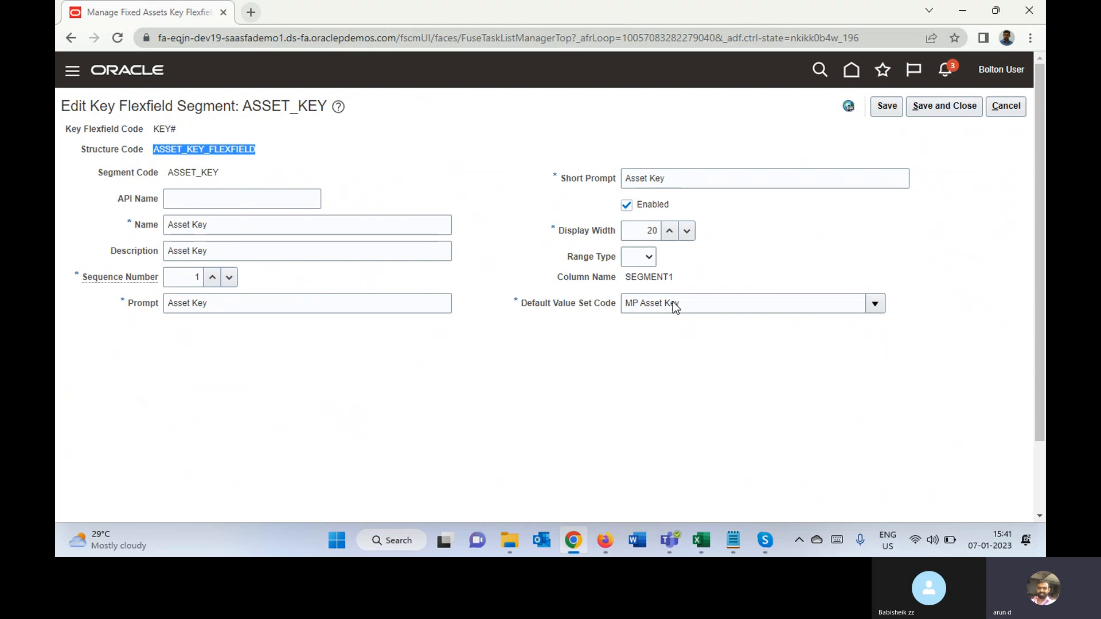
drag(625, 304, 728, 305)
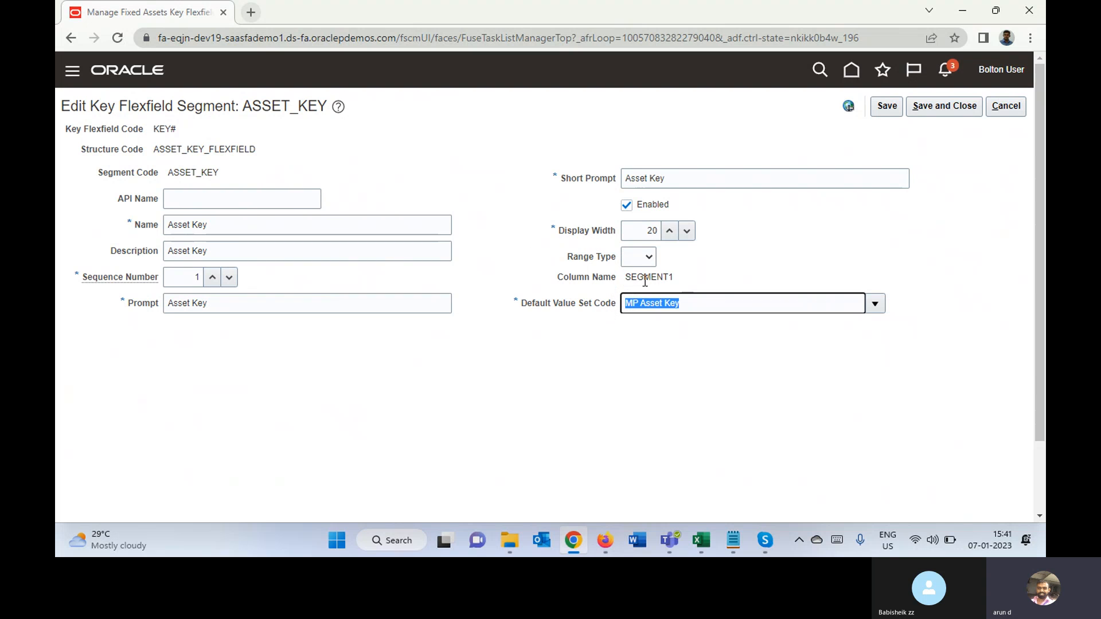
double_click(648, 279)
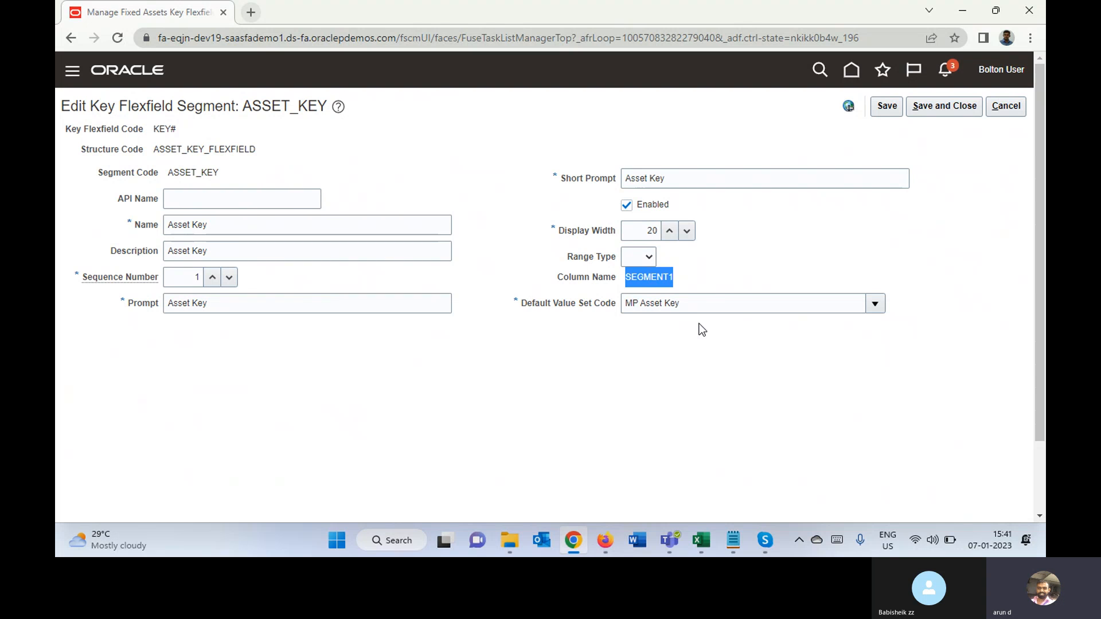
triple_click(701, 304)
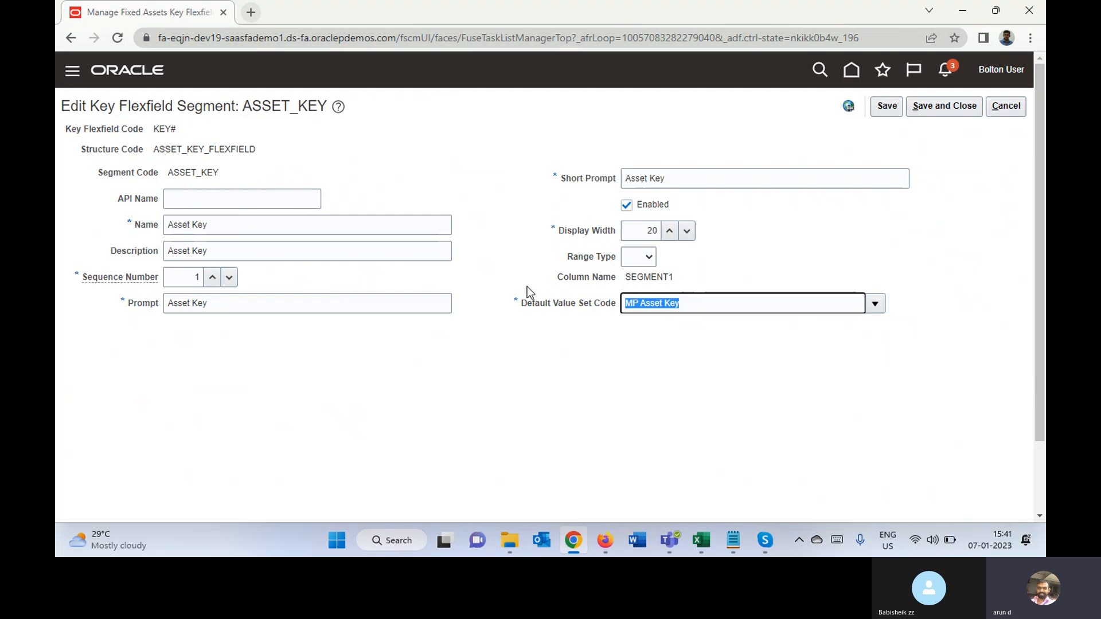
click(571, 305)
triple_click(571, 304)
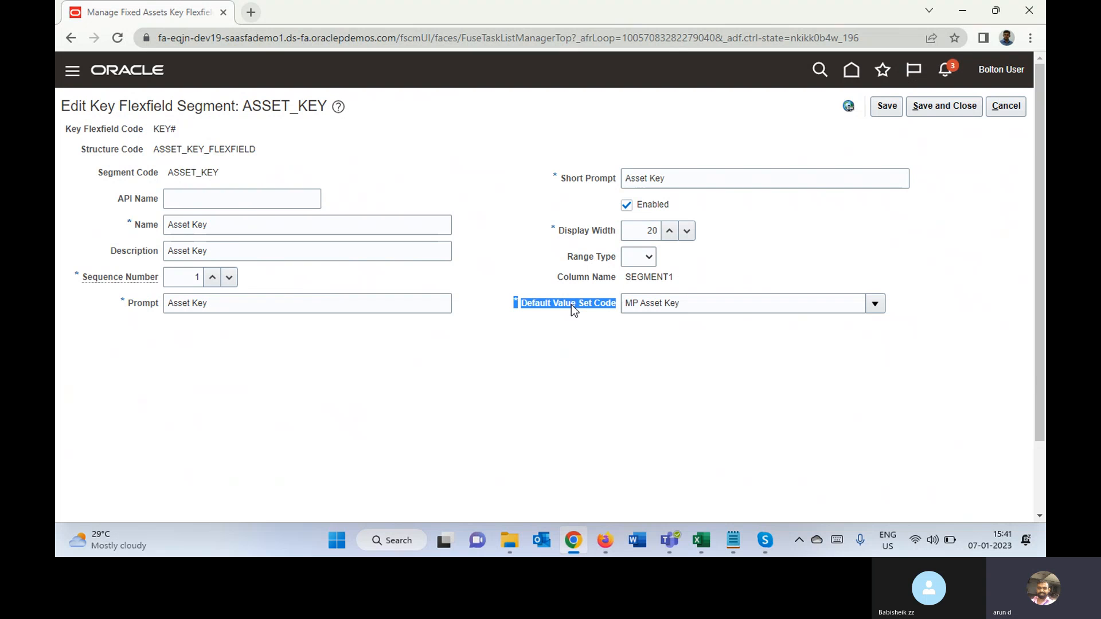
click(1005, 107)
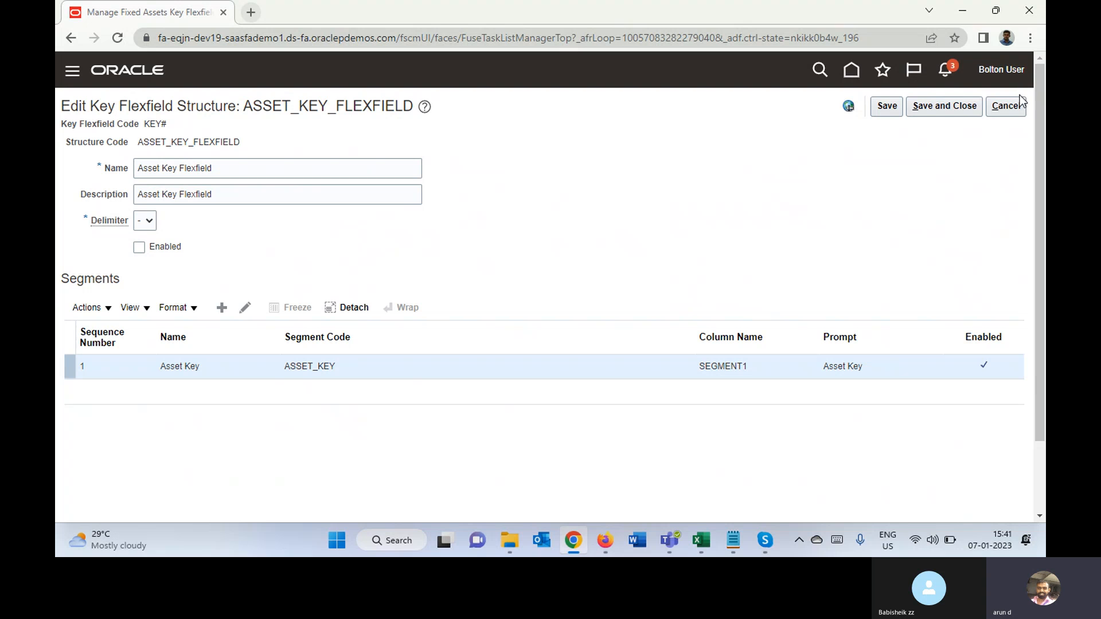
click(1007, 106)
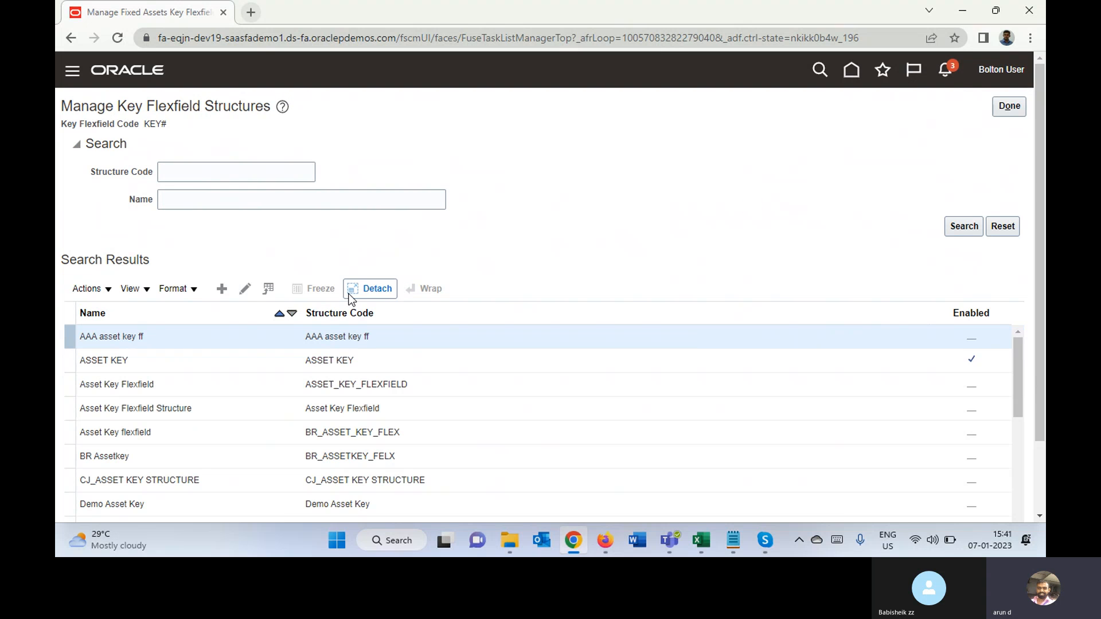
click(1008, 108)
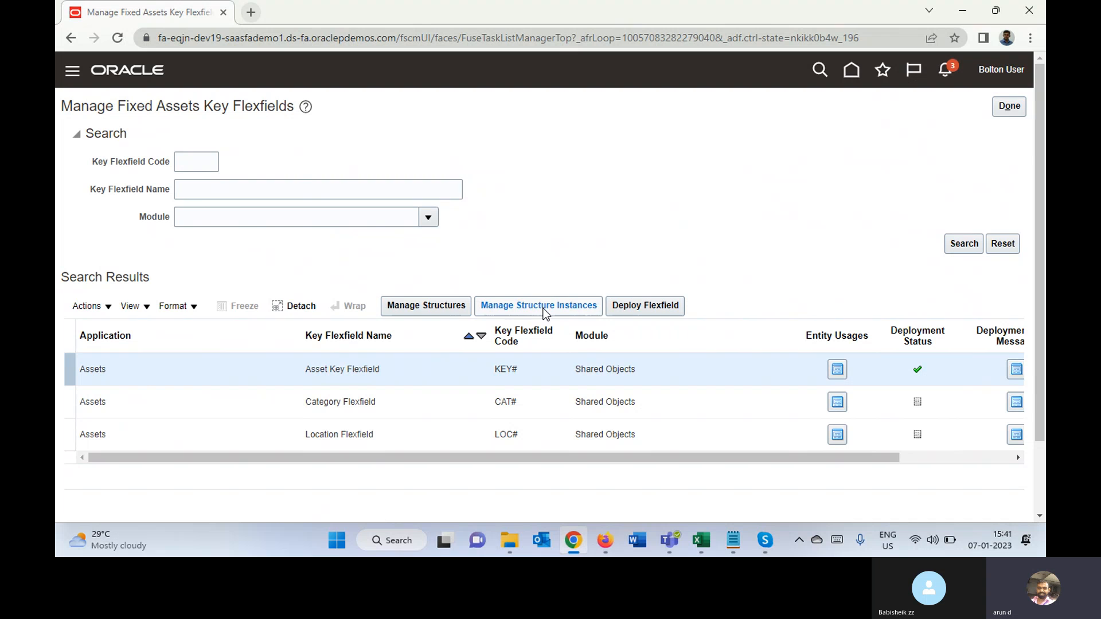
List the structure instances of the Asset Key Flexfield and open the ASSET_KEY instance for editing.
click(543, 308)
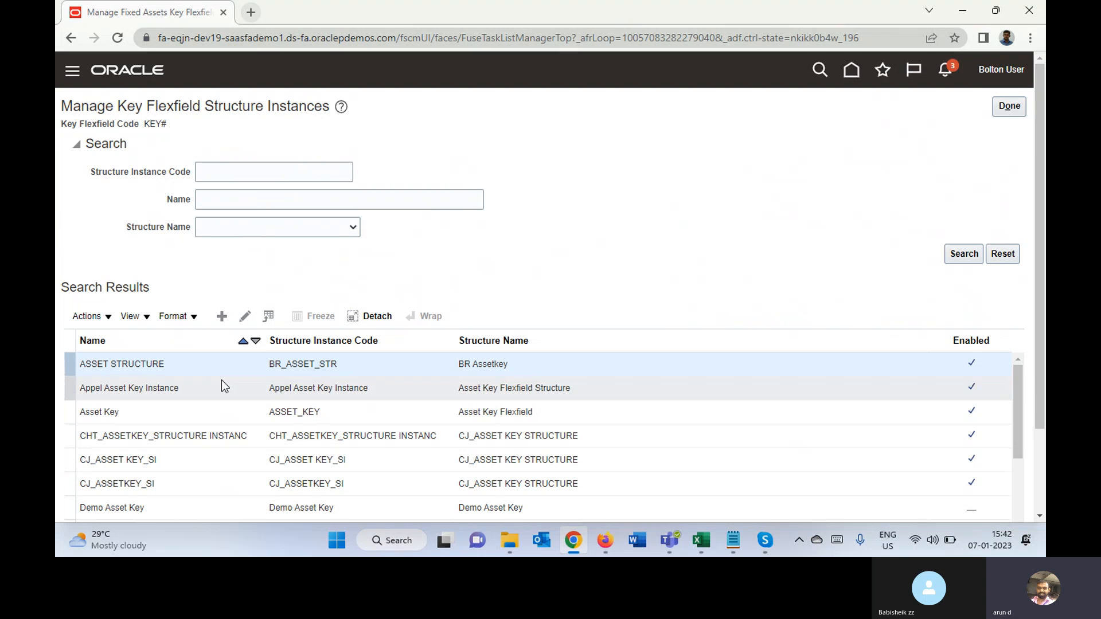
click(166, 412)
click(246, 317)
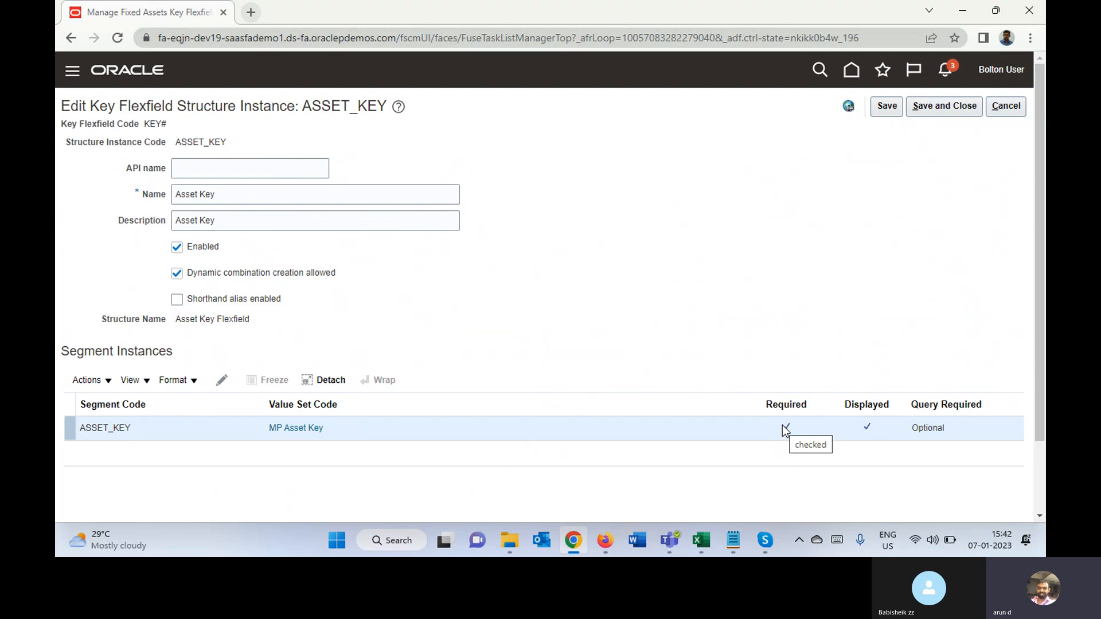
Review the default value and default type options of the ASSET_KEY segment instance, then return to the setup task list without saving.
click(221, 381)
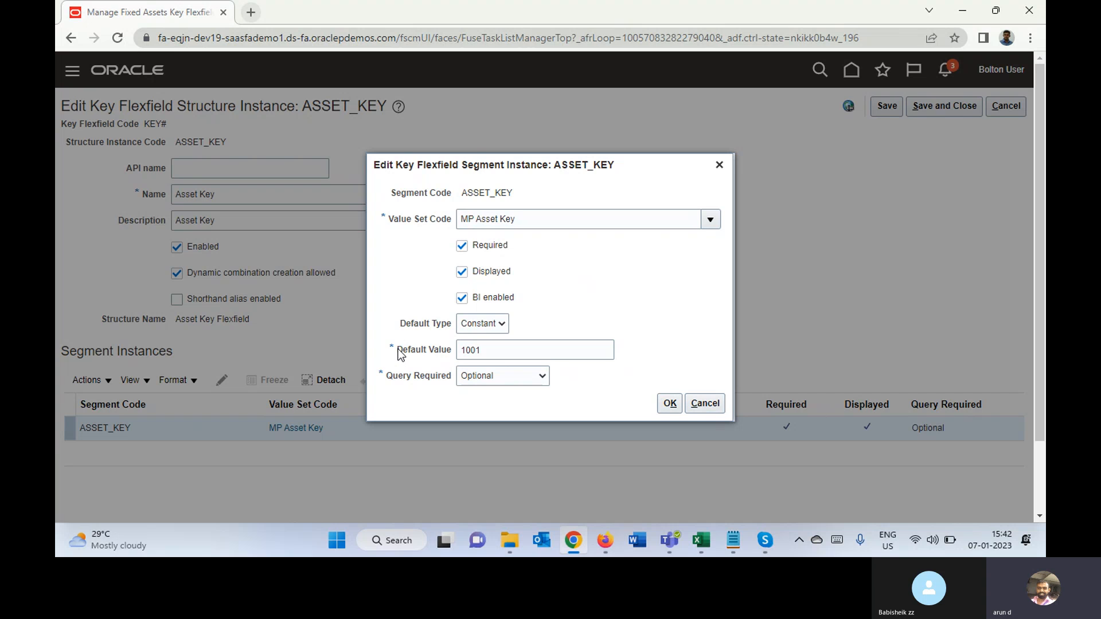
drag(397, 351, 450, 355)
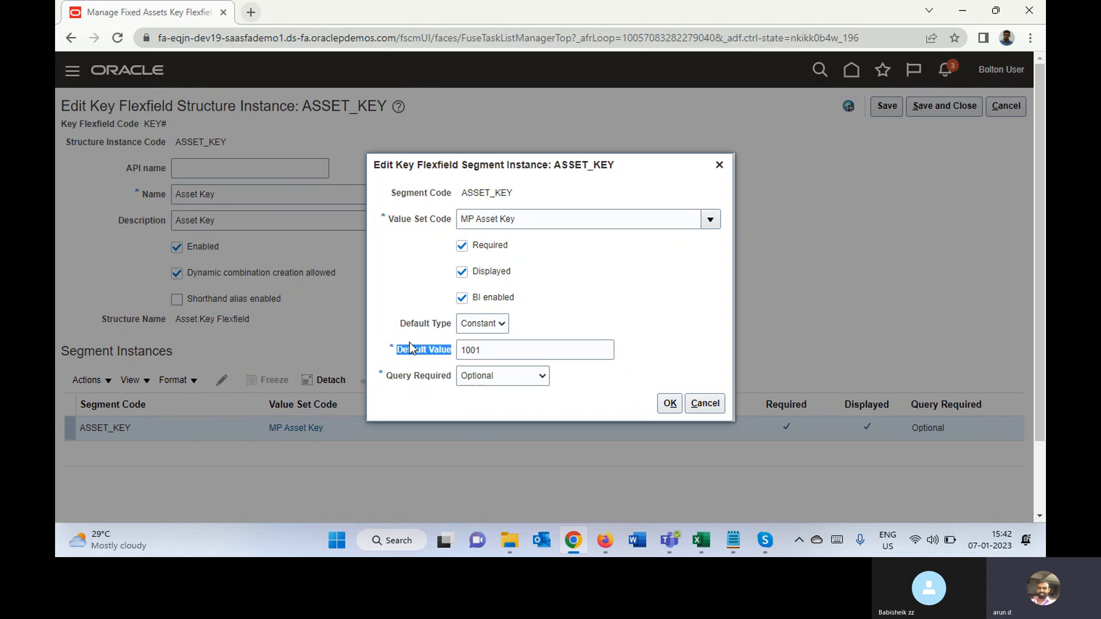
click(473, 331)
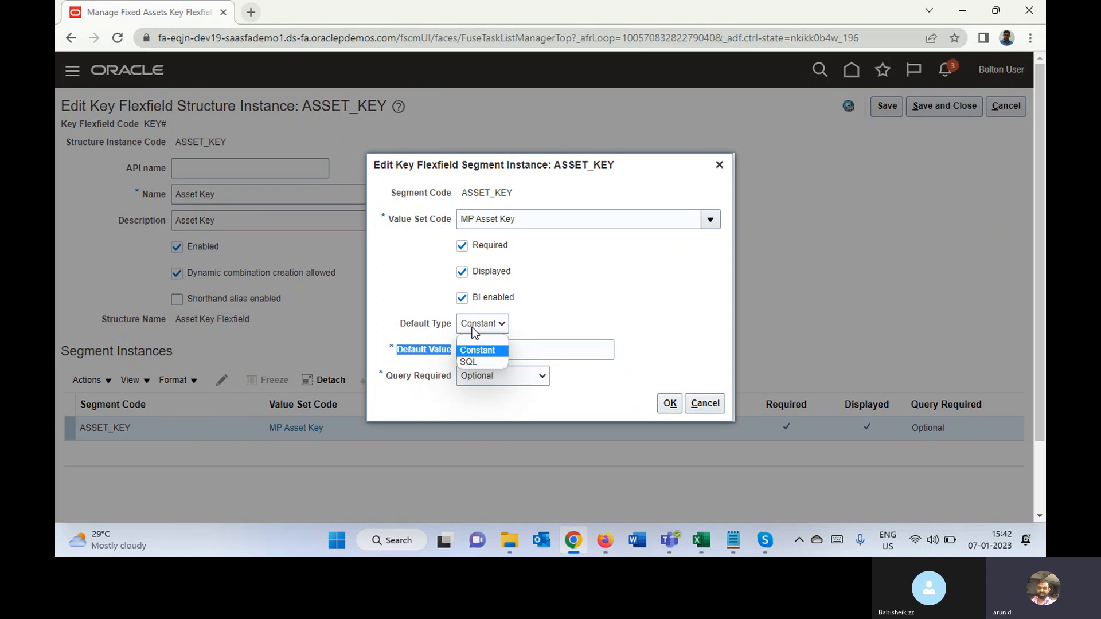
click(642, 313)
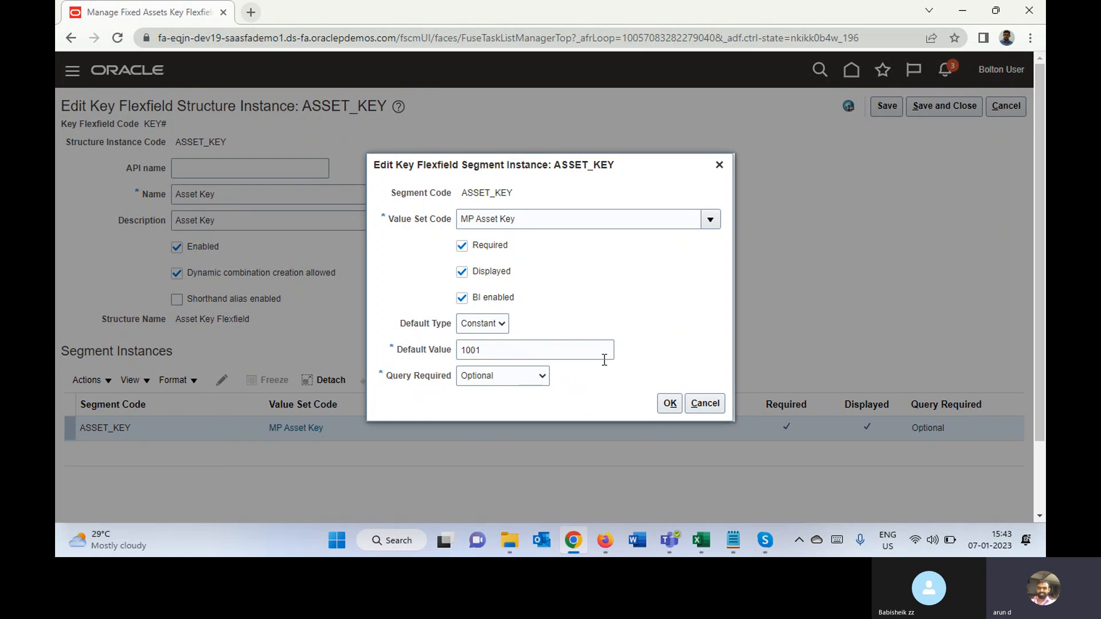
click(714, 408)
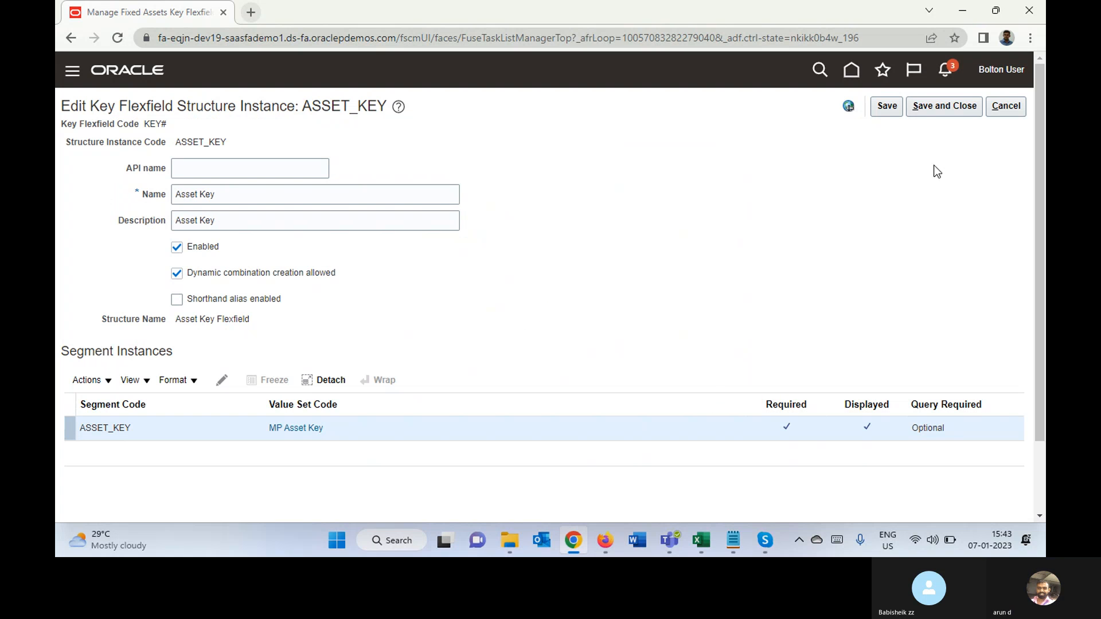
click(1015, 109)
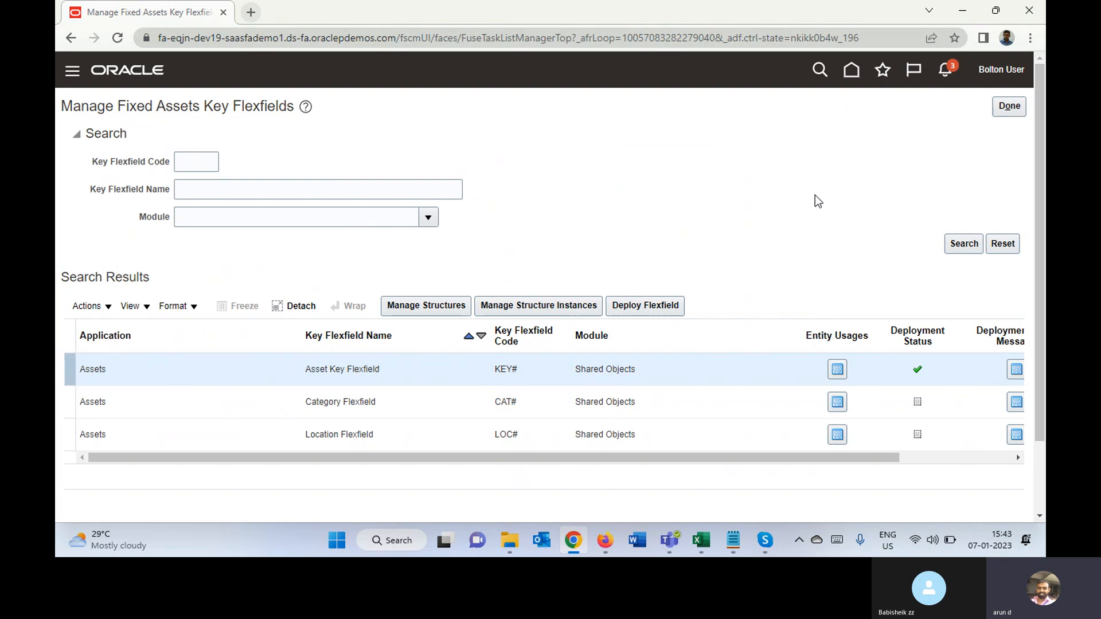
click(1010, 109)
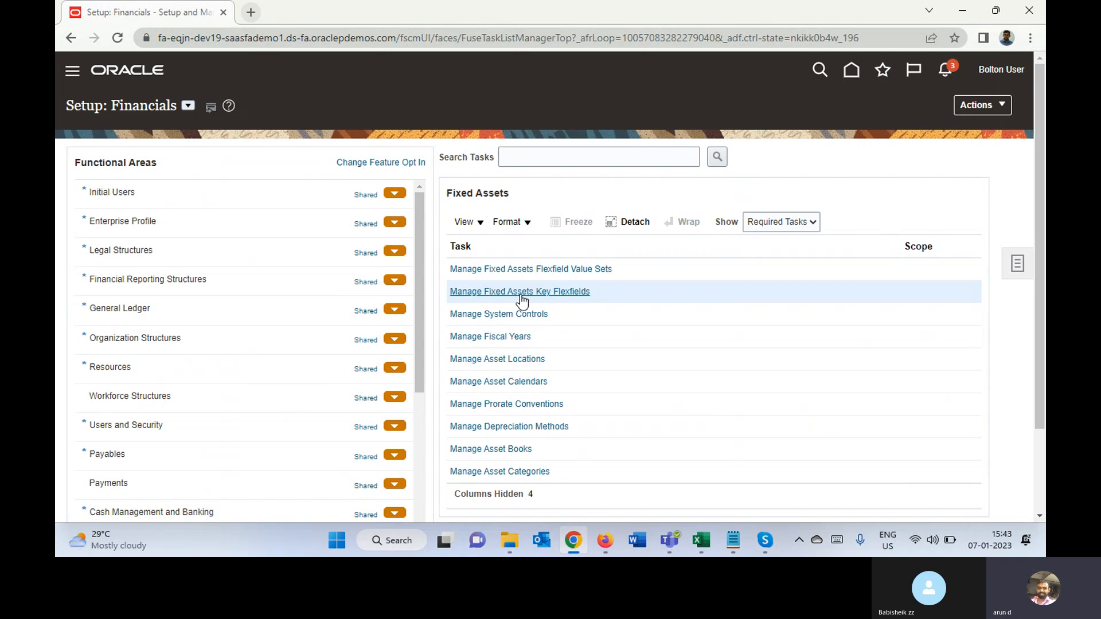
Open the Manage System Controls task and review the enterprise name and oldest date placed in service.
click(519, 313)
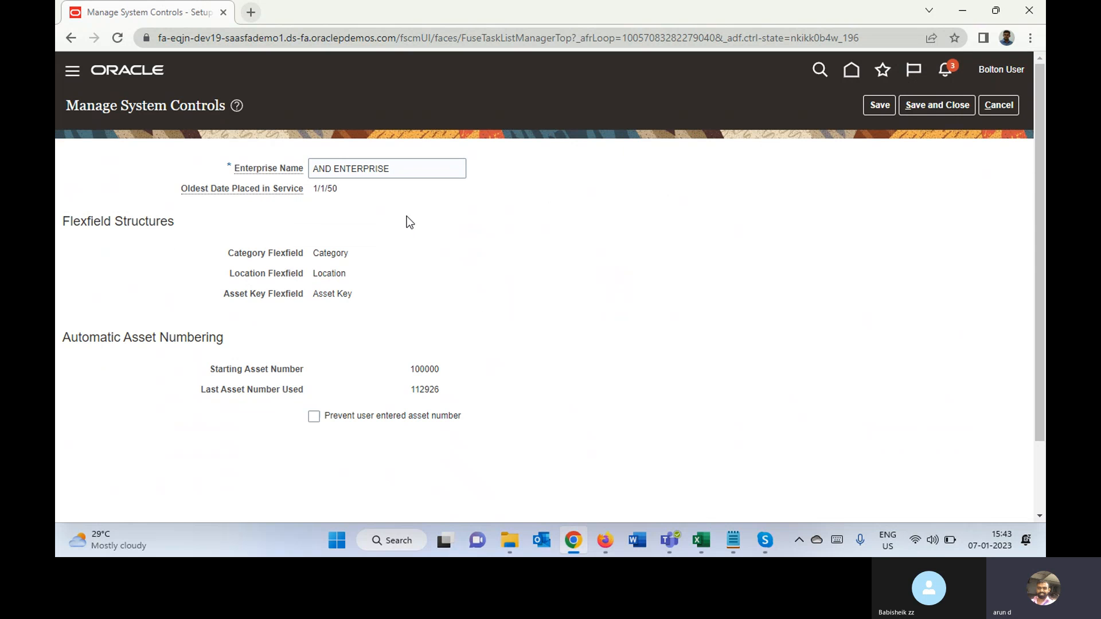
click(315, 168)
triple_click(315, 169)
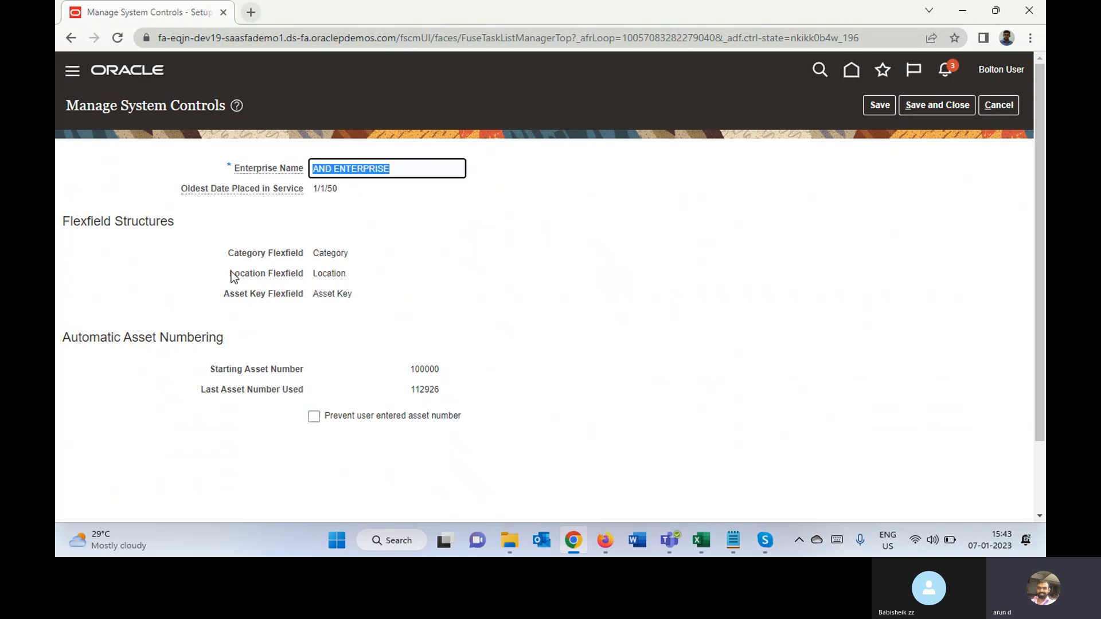
triple_click(222, 188)
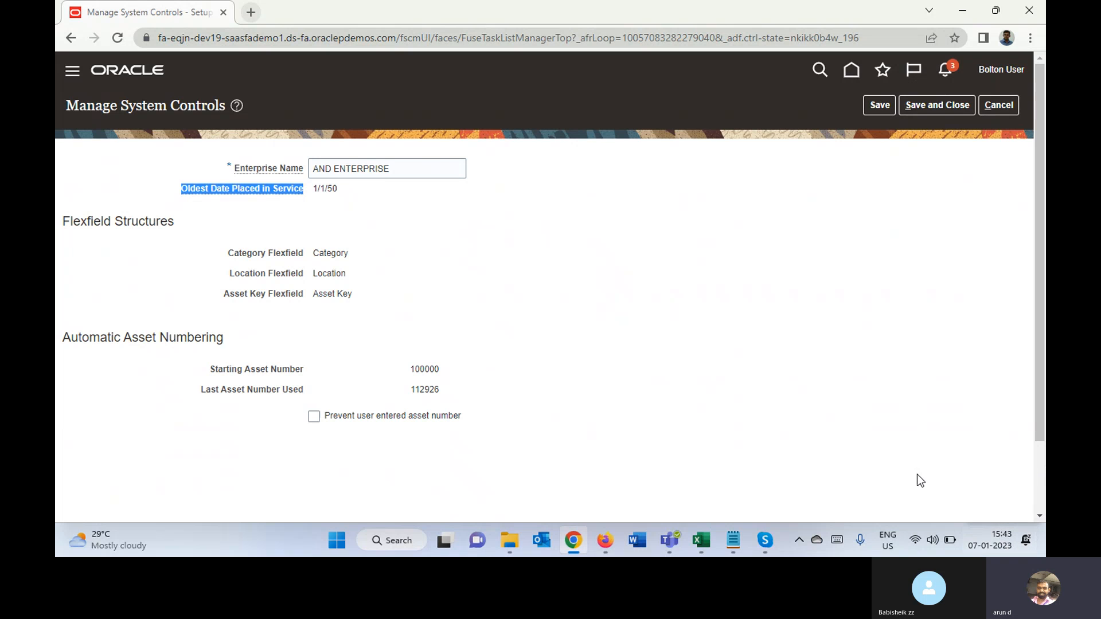
triple_click(319, 188)
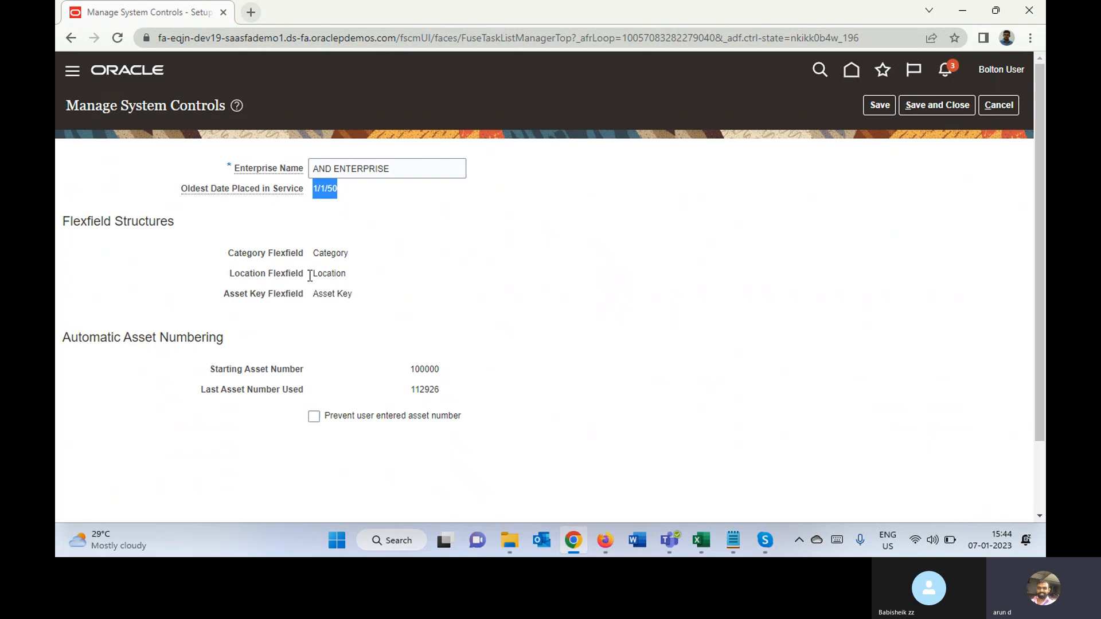
Review the system controls' flexfield structures and automatic asset numbering, then return to the setup task list without saving.
double_click(330, 253)
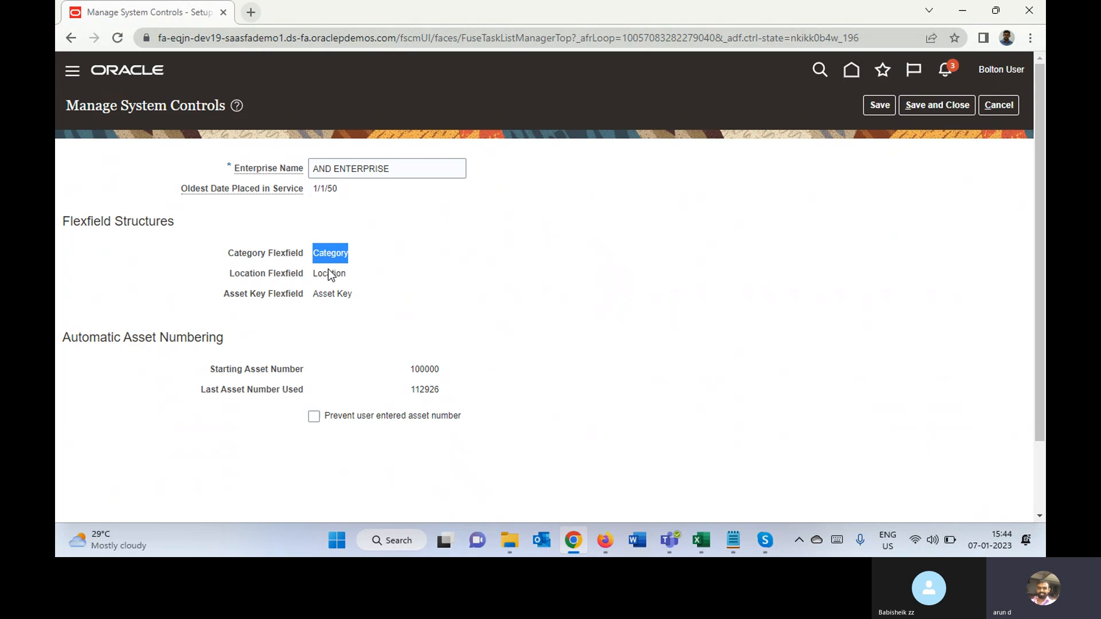
double_click(329, 273)
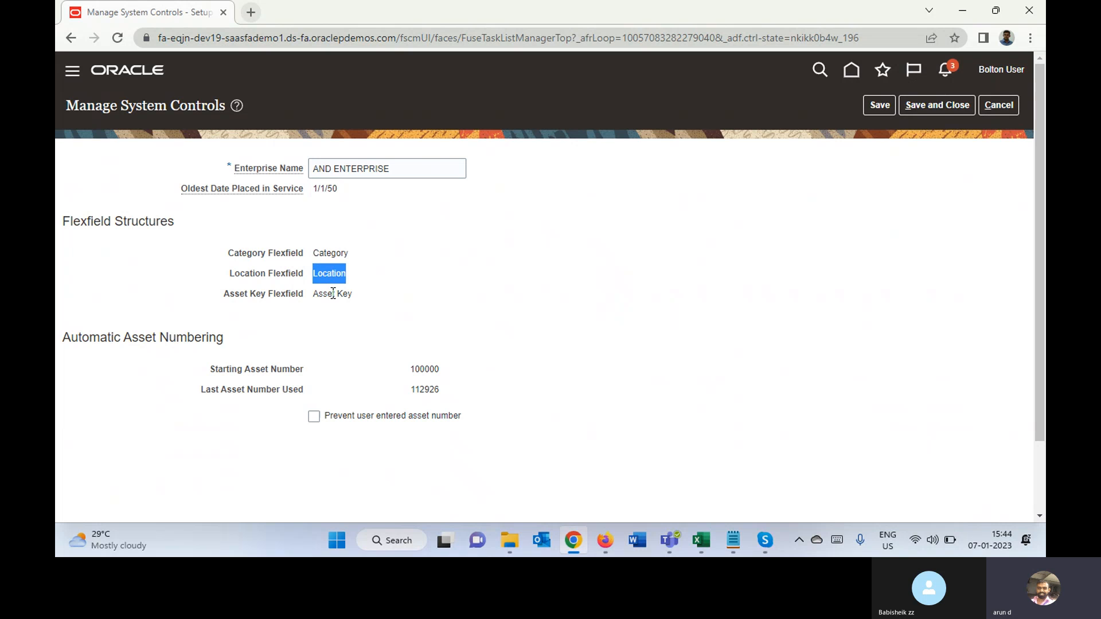
triple_click(331, 293)
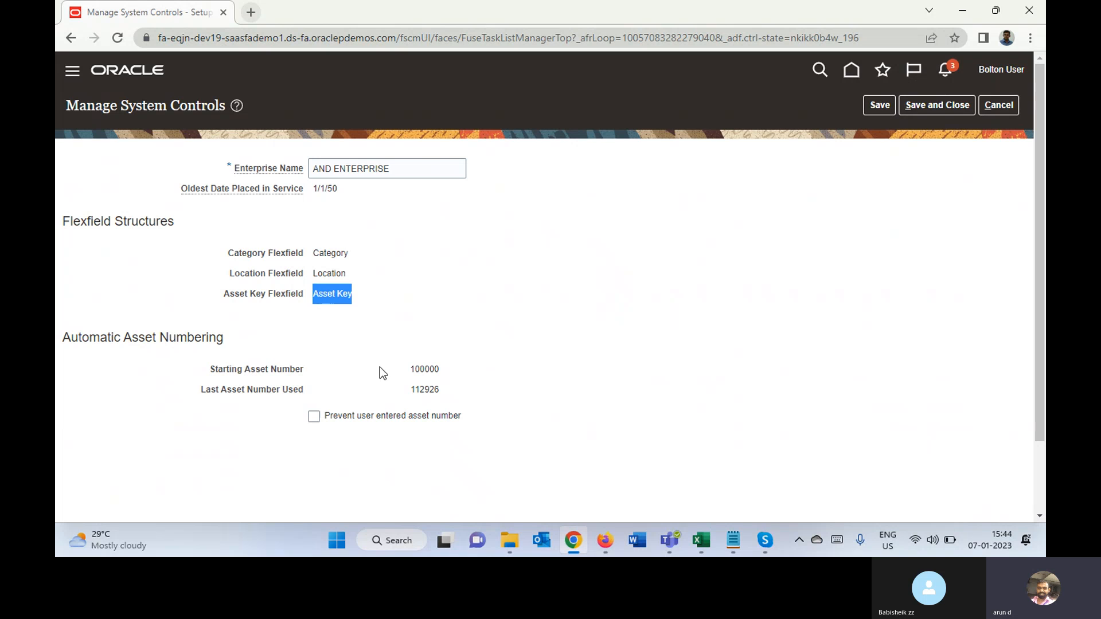
double_click(426, 369)
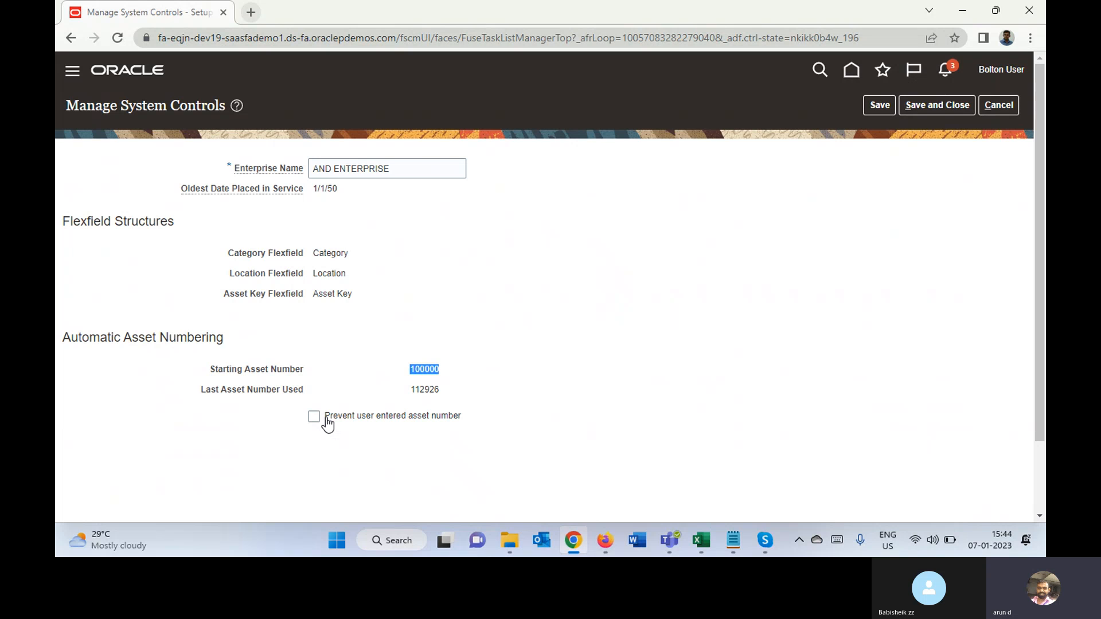
triple_click(114, 335)
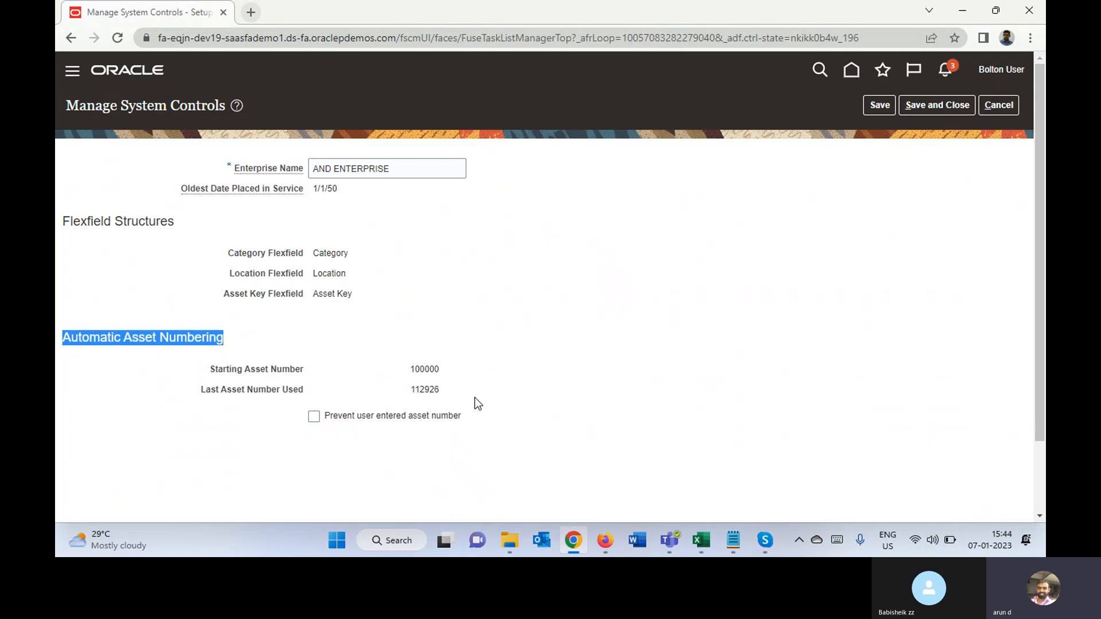
click(1002, 105)
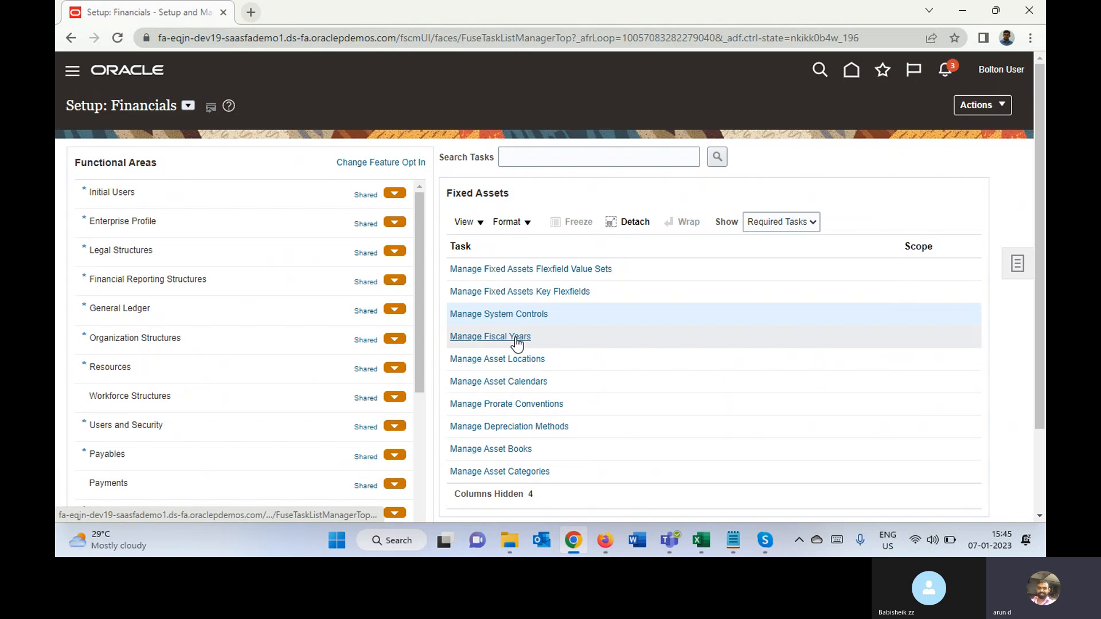
Review the year, end date and mid-year start date of the ACCOUNTING CAL YEAR fiscal year, then return to the setup task list without saving.
click(516, 338)
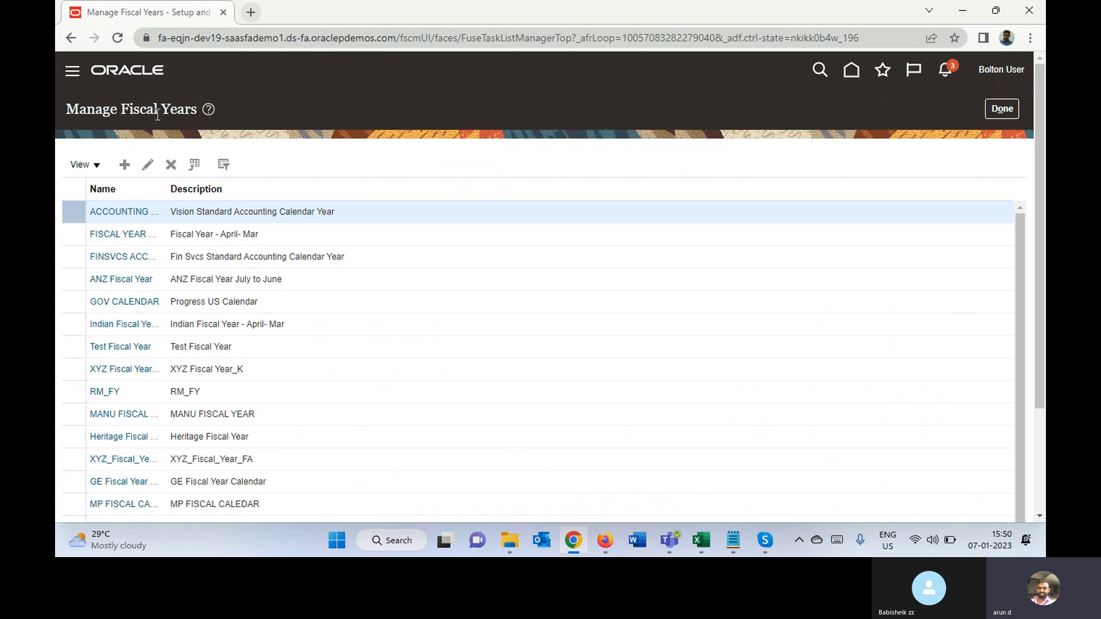
click(129, 215)
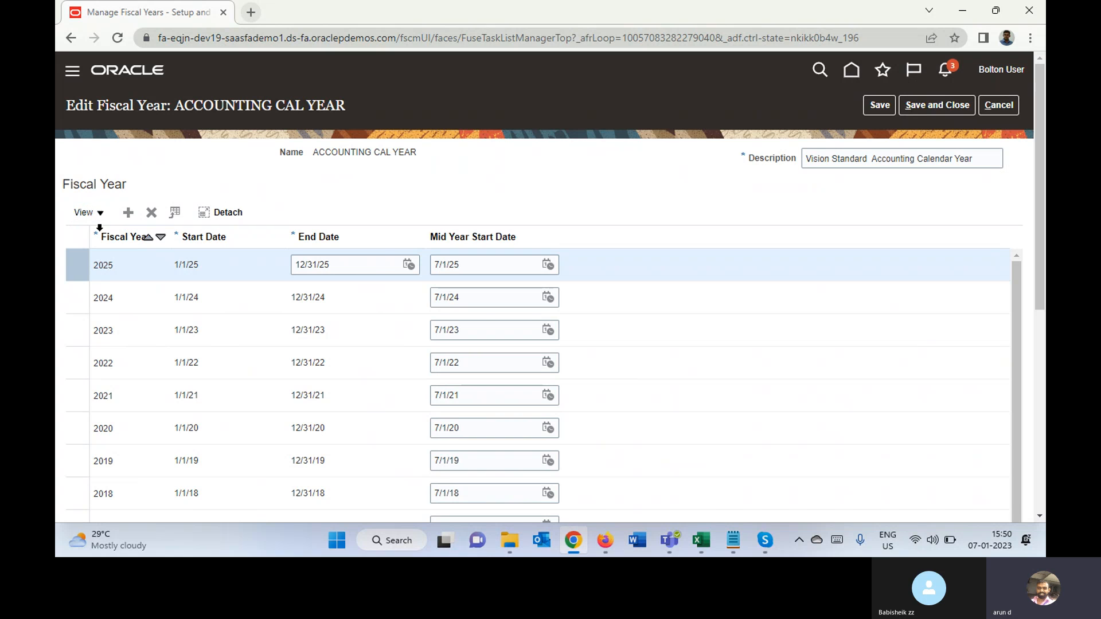
double_click(102, 263)
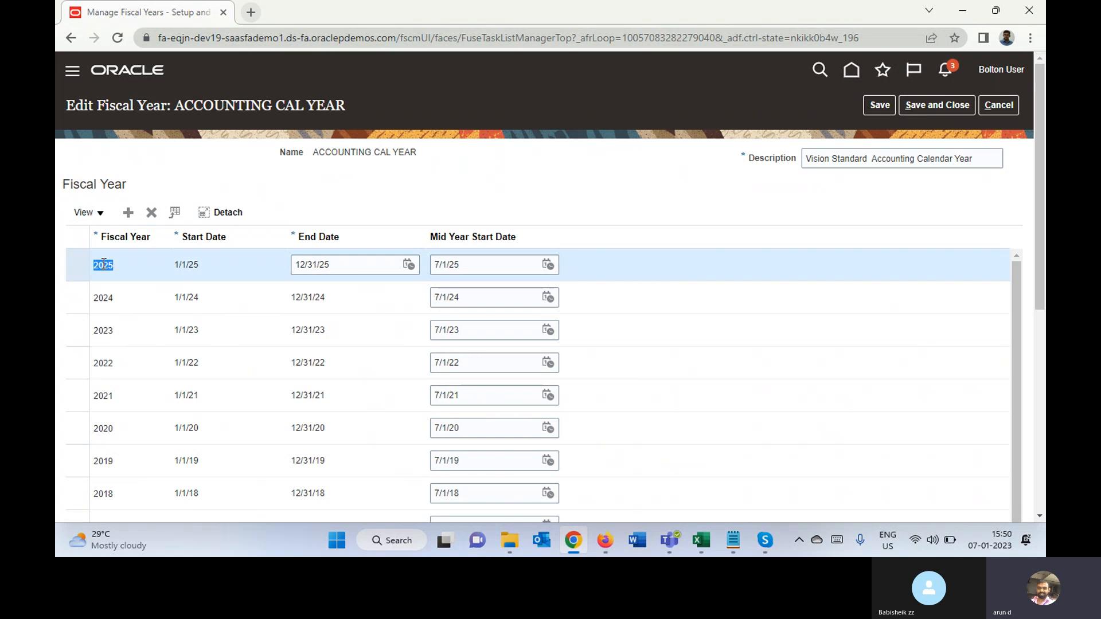
click(188, 266)
click(307, 268)
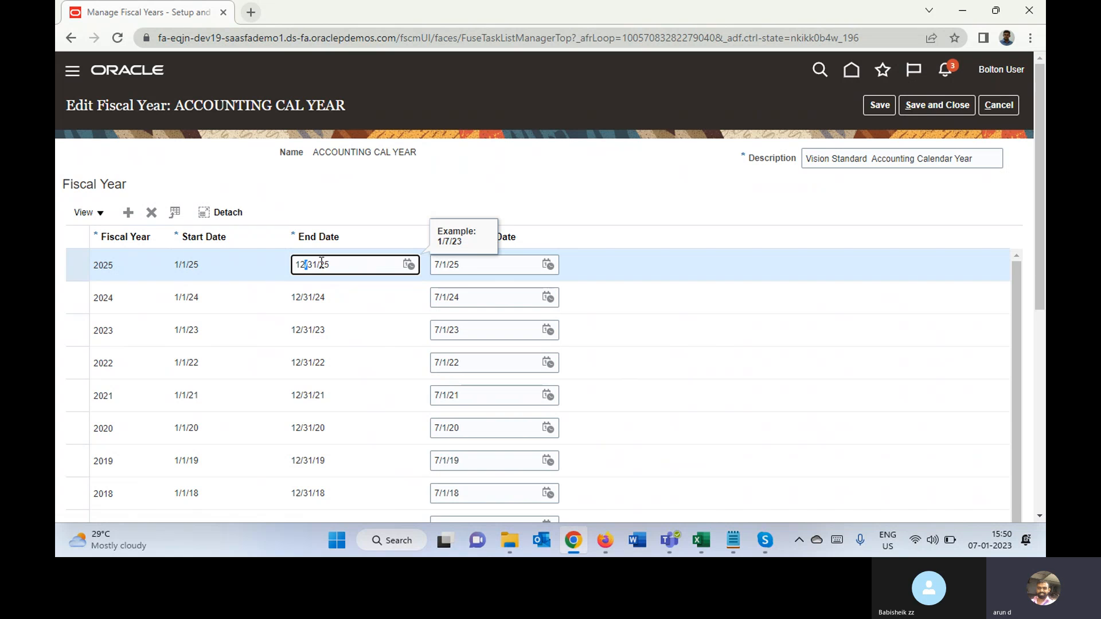
click(466, 266)
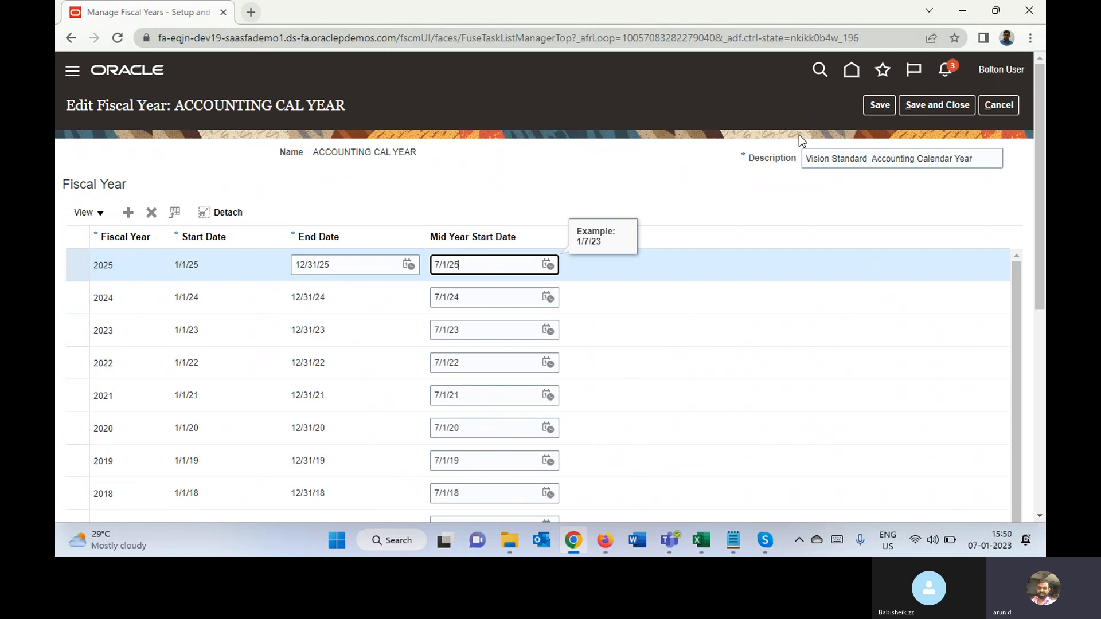
click(1000, 106)
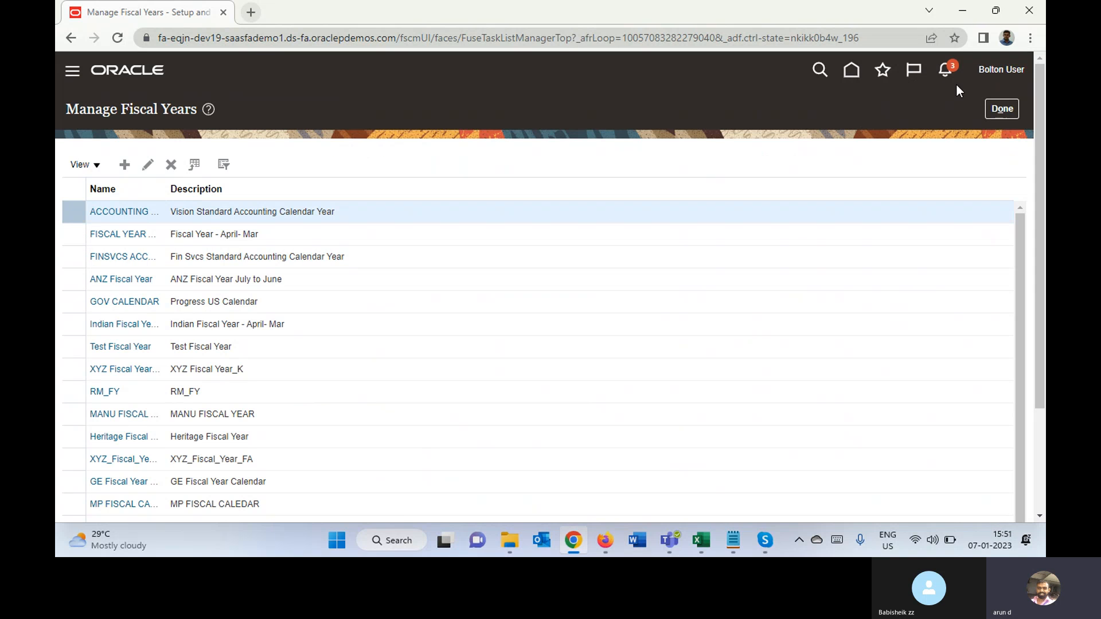
click(1003, 107)
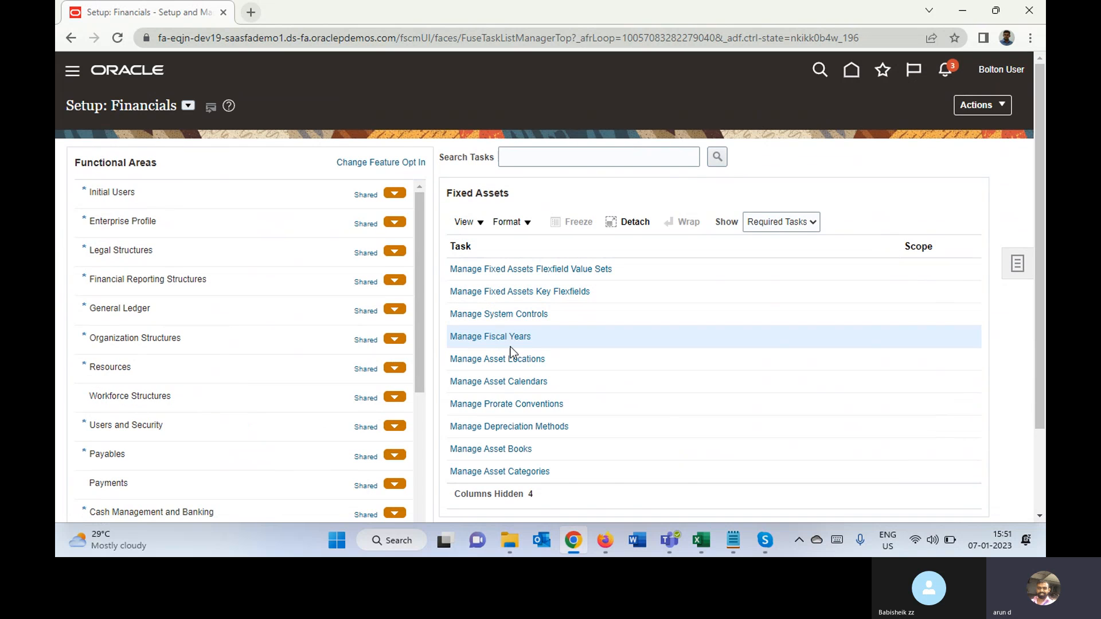
Review the periods of the ACCORD asset calendar under Manage Asset Calendars, then return to the setup task list without saving.
click(536, 381)
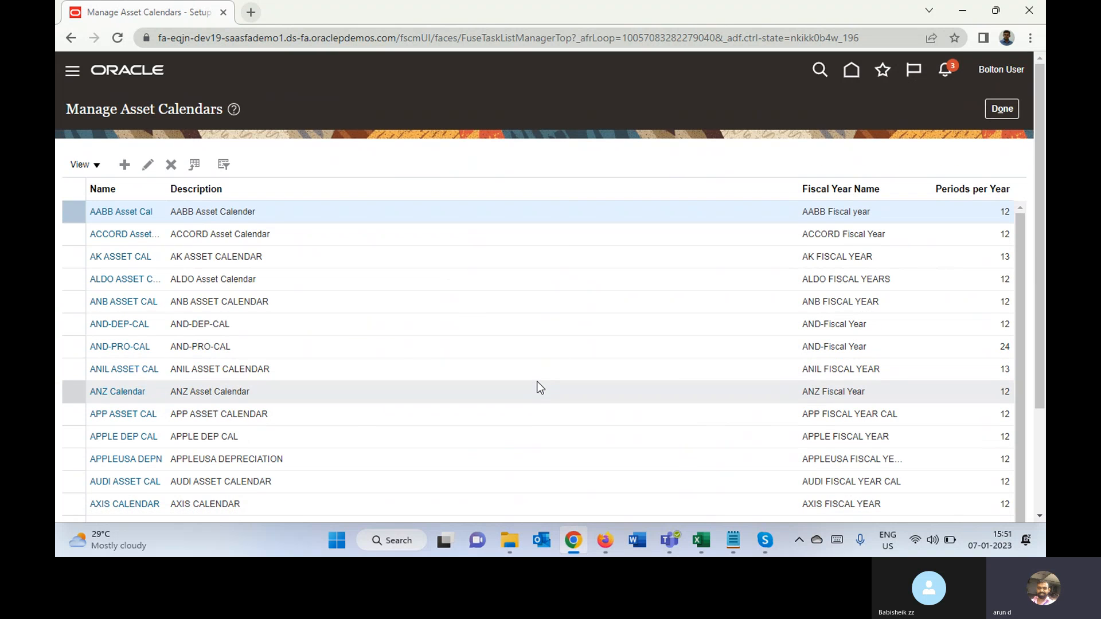
click(122, 235)
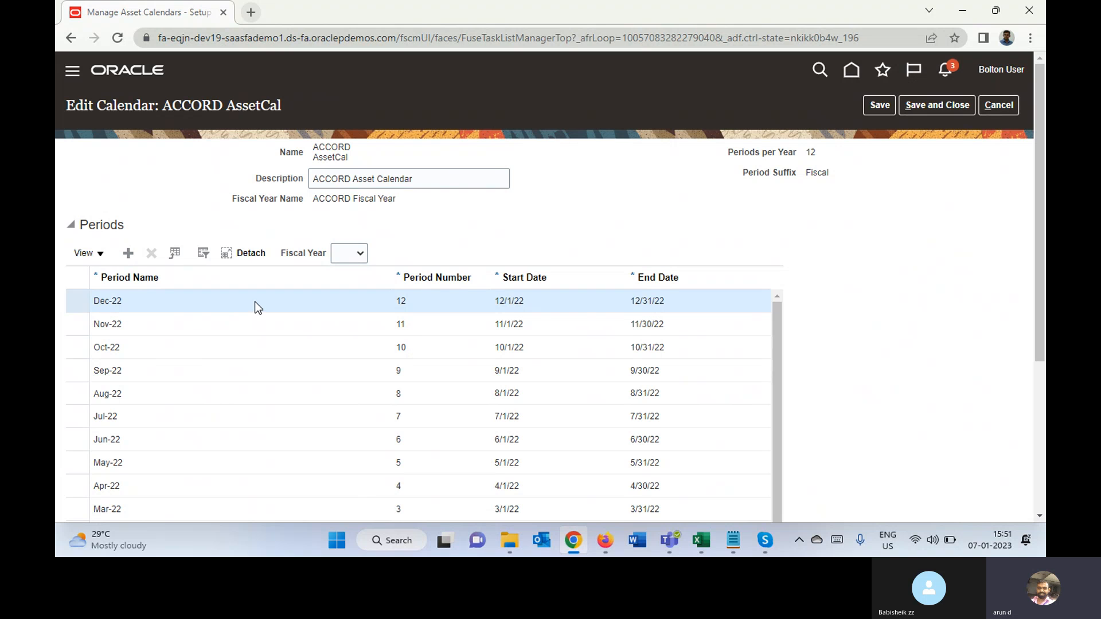
click(215, 325)
scroll(214, 325, down, 4)
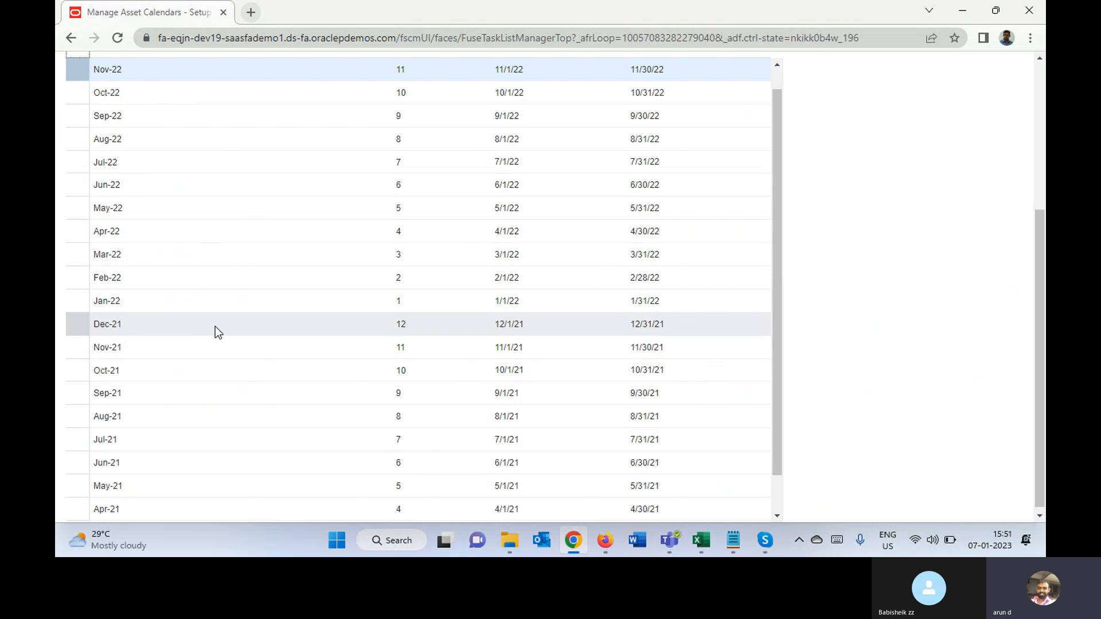
click(775, 66)
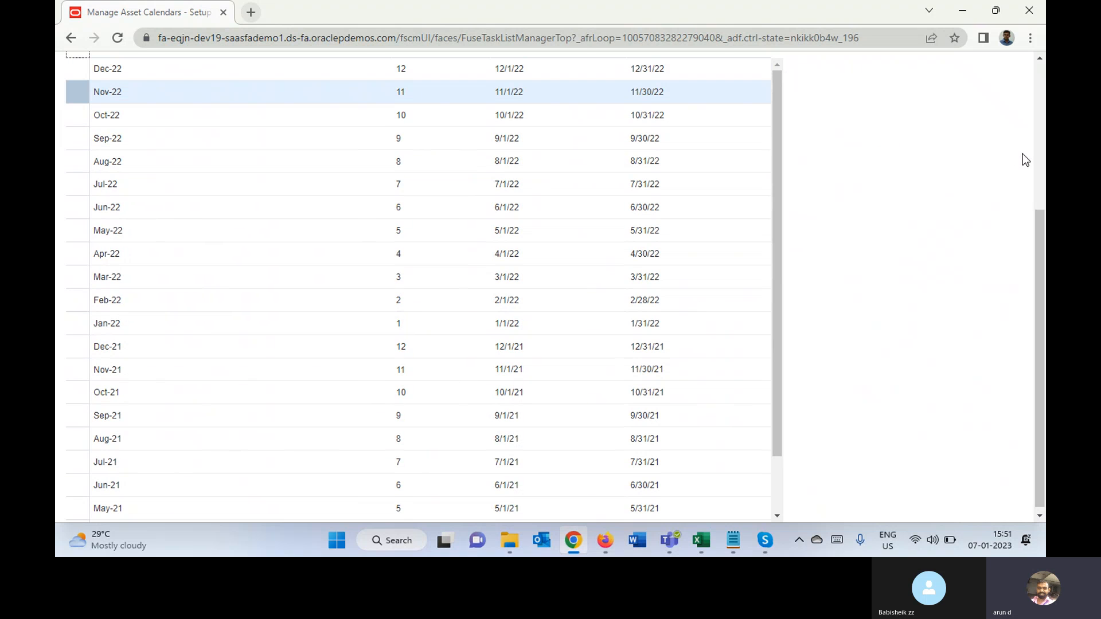
drag(1044, 241, 1044, 182)
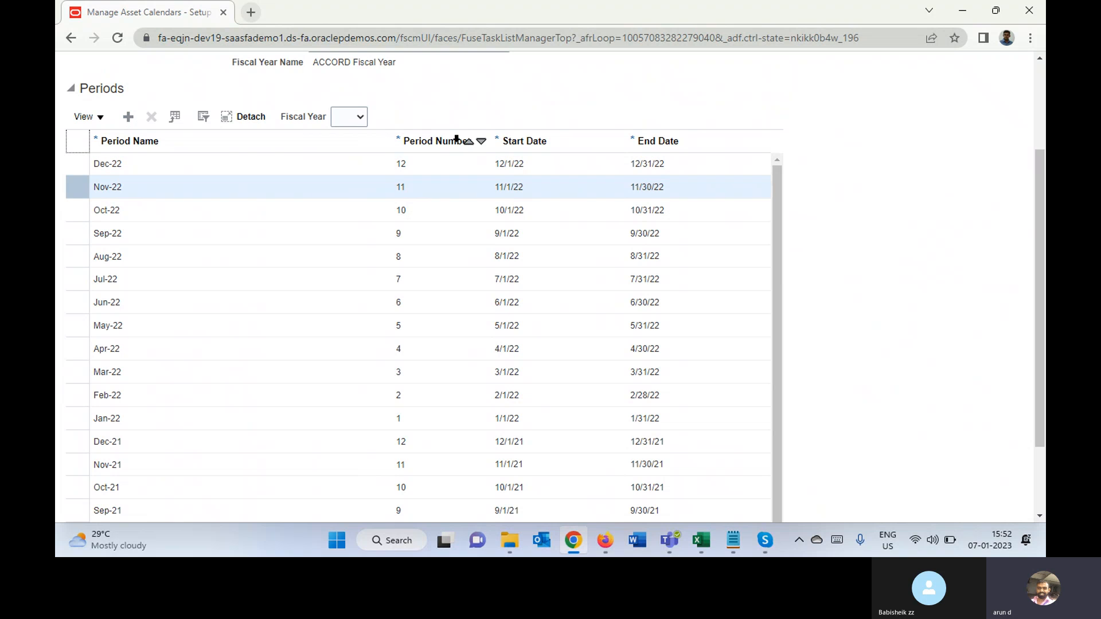
click(602, 98)
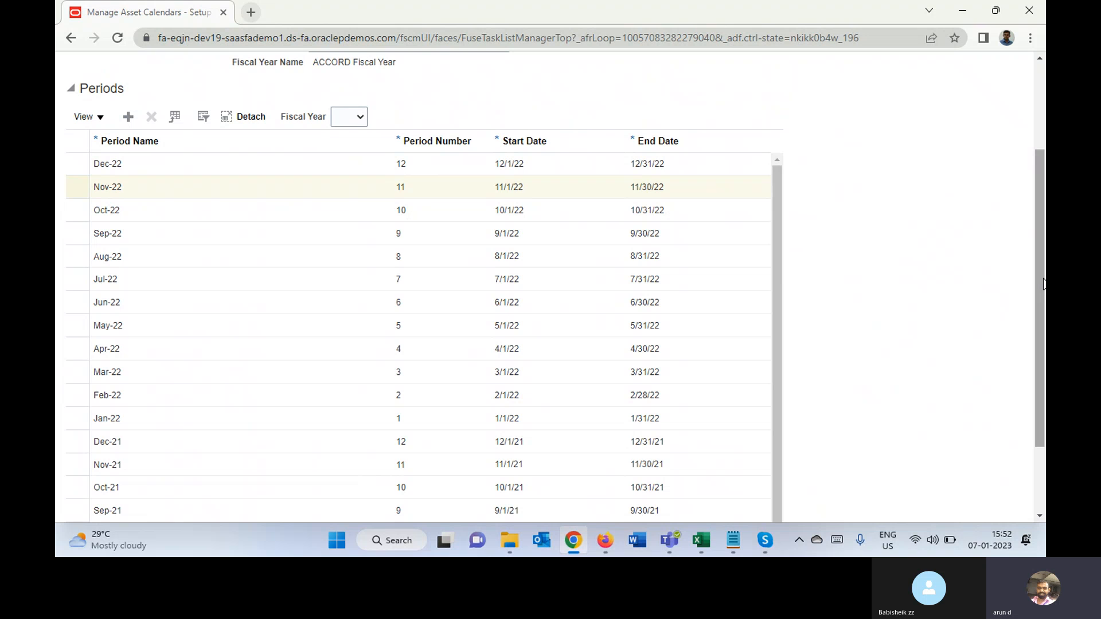
drag(1043, 283, 1044, 171)
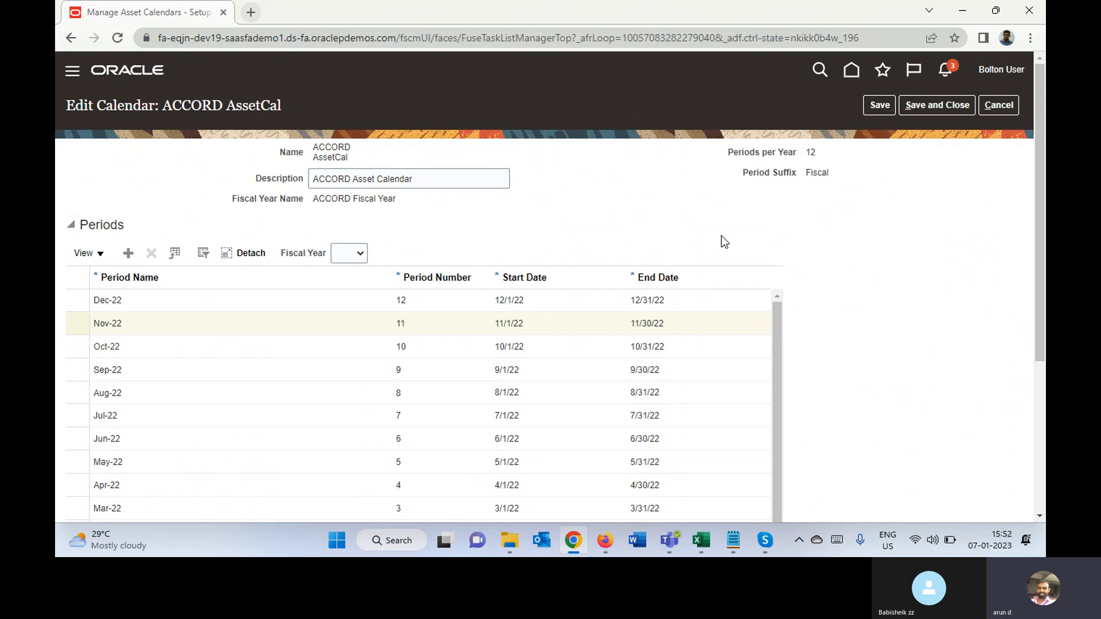
click(1004, 109)
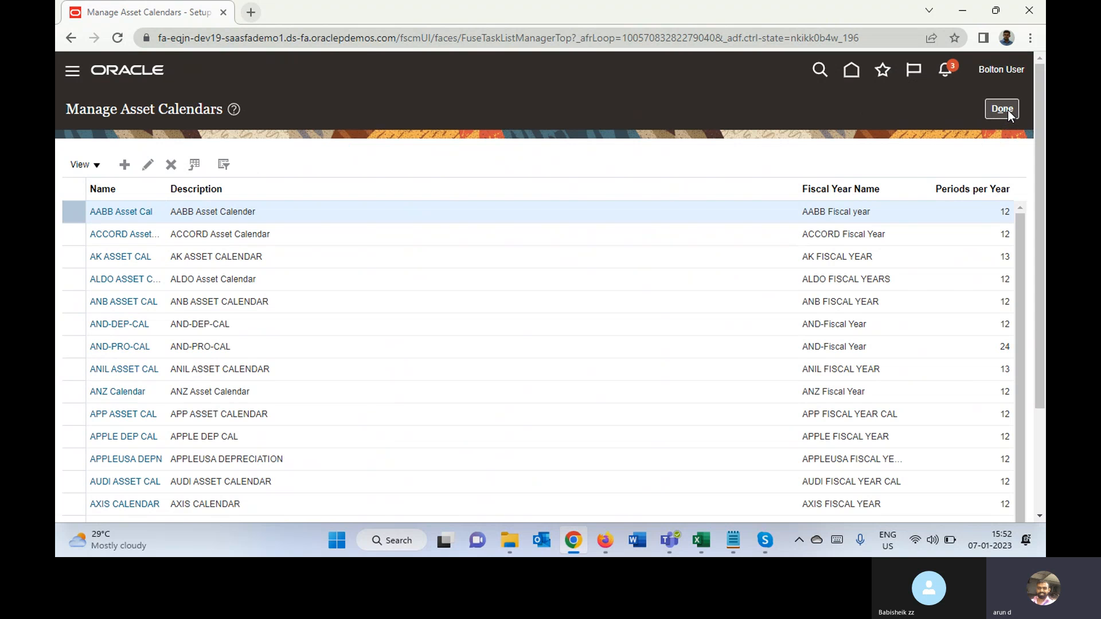
click(1007, 109)
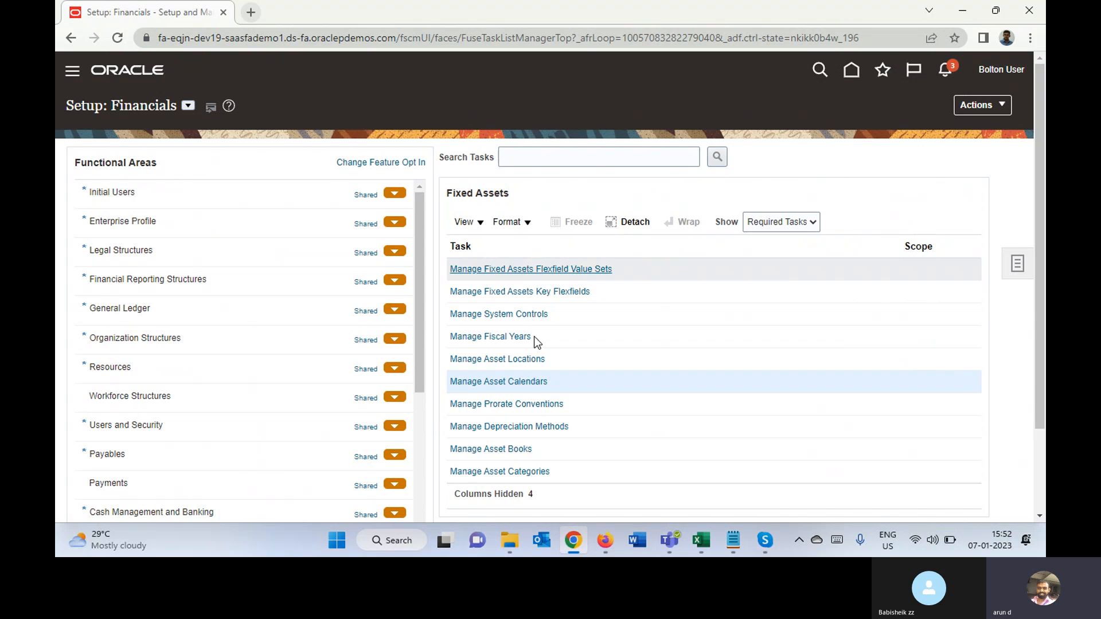
Review the prorate dates of the ACCORD EM prorate convention, then return to the setup task list without saving.
click(504, 405)
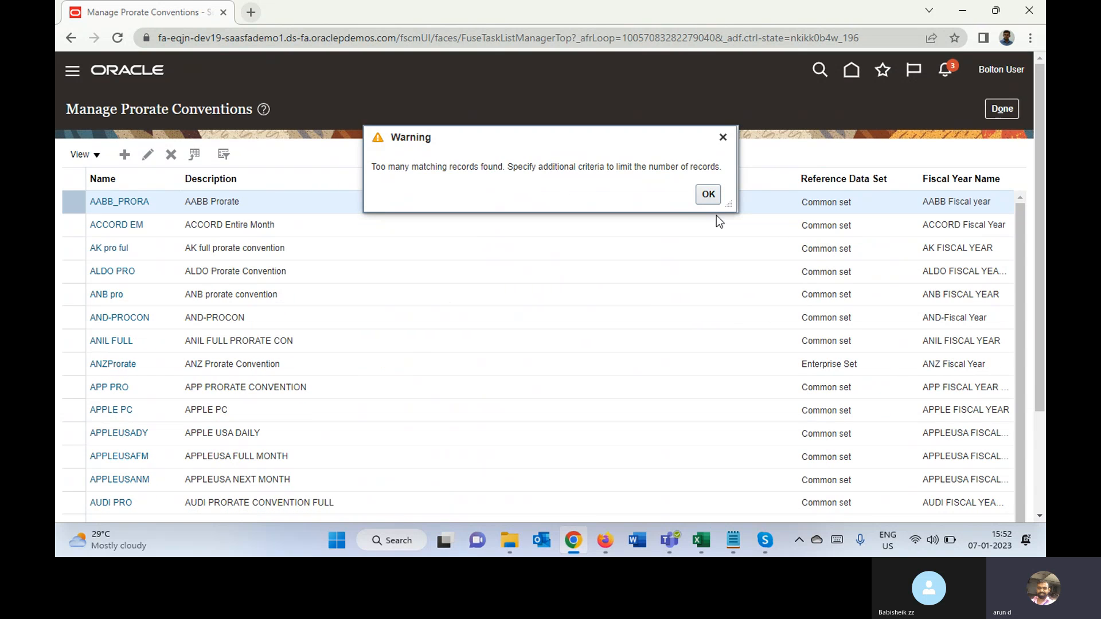
click(709, 194)
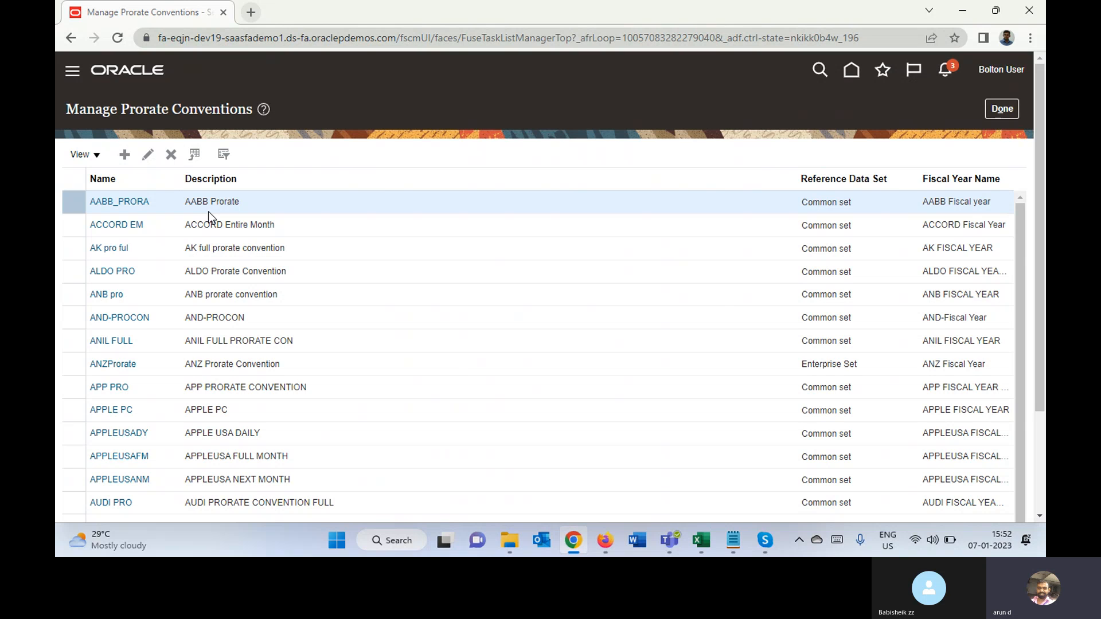
click(129, 226)
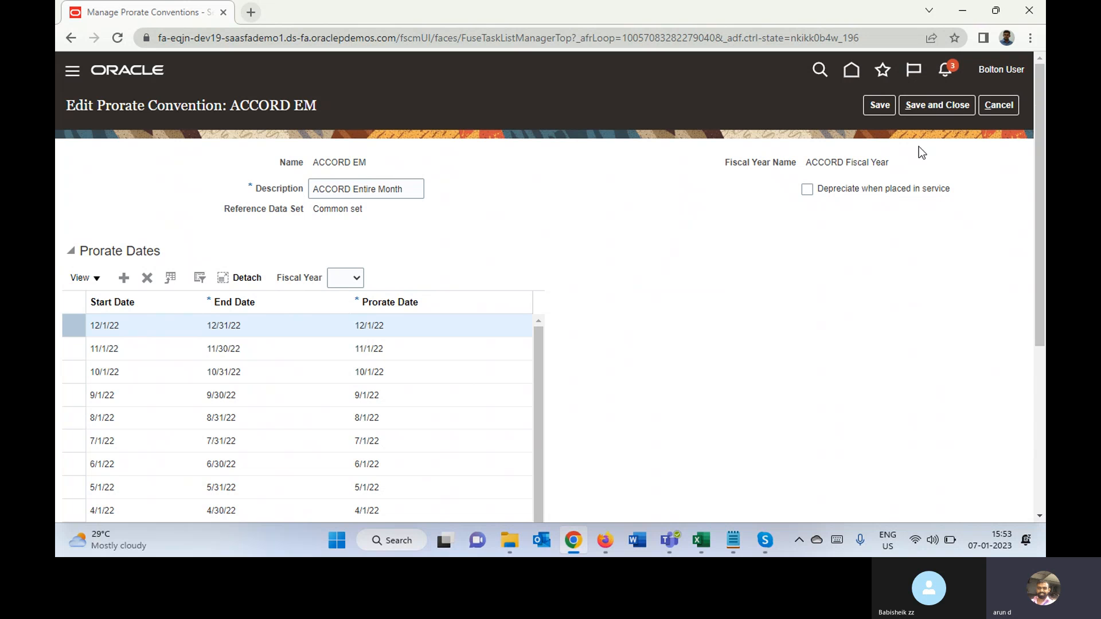
click(999, 105)
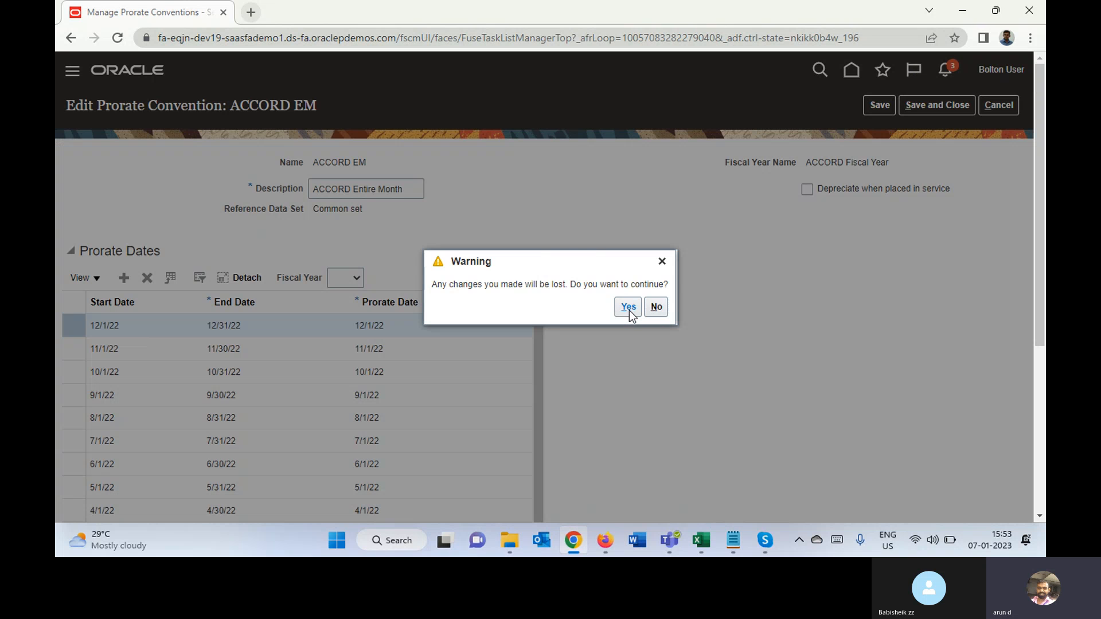
click(629, 308)
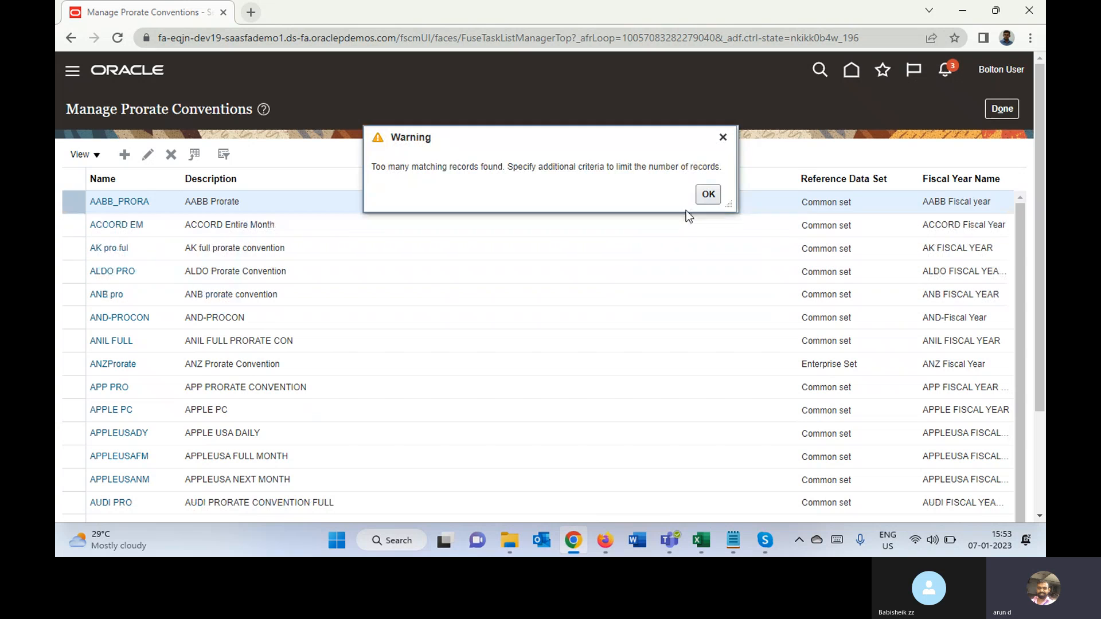
click(709, 194)
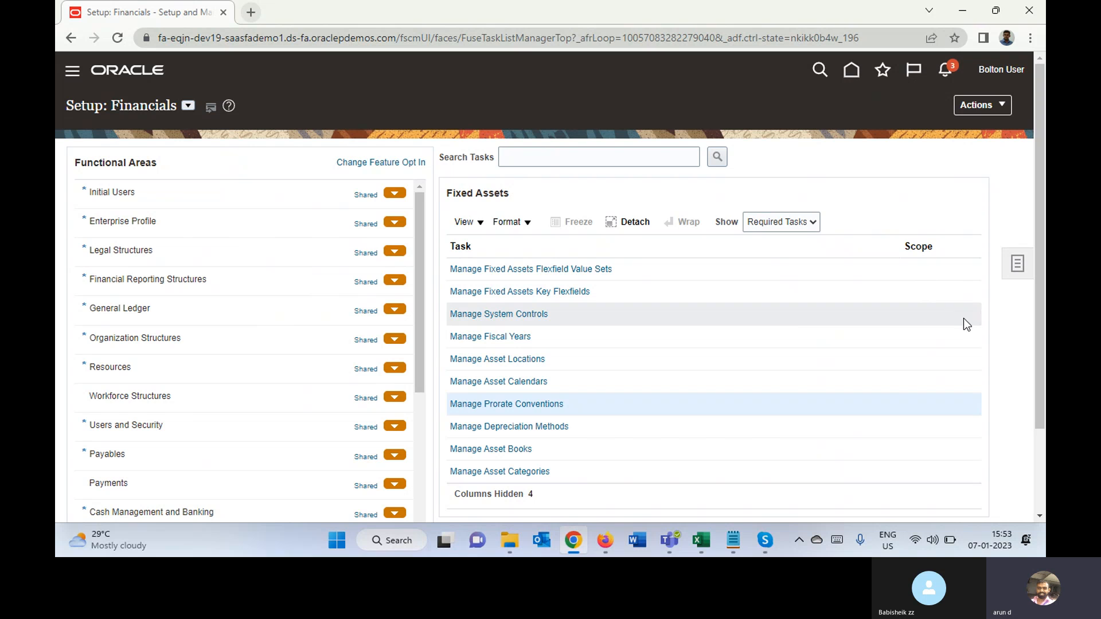
Open the Manage Depreciation Methods task and search for methods named WDV with the method type Flat.
click(1040, 518)
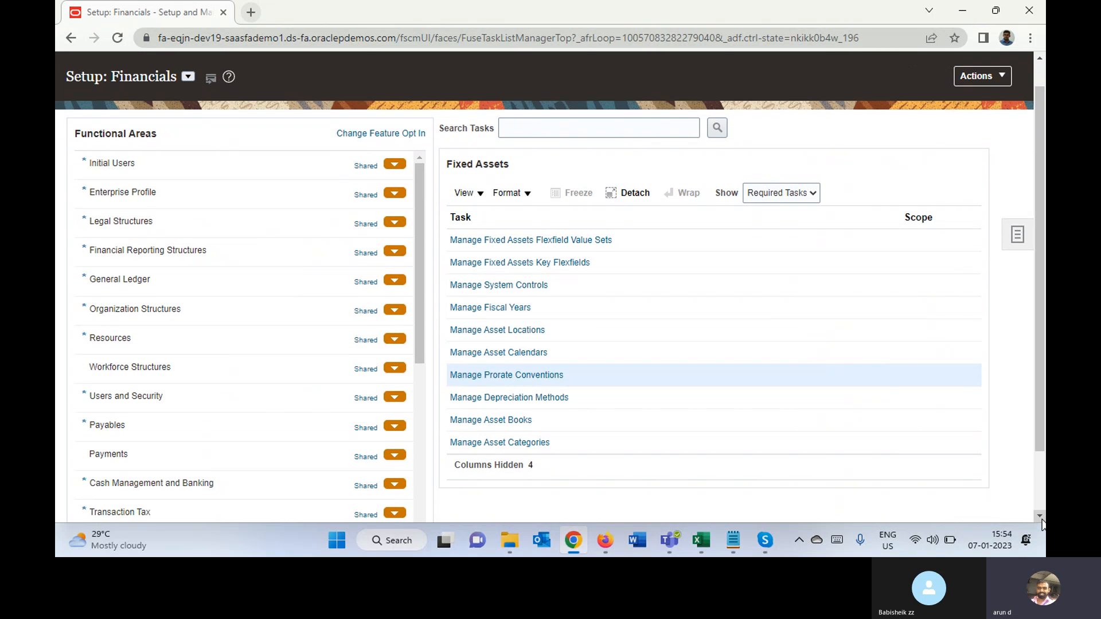
click(493, 400)
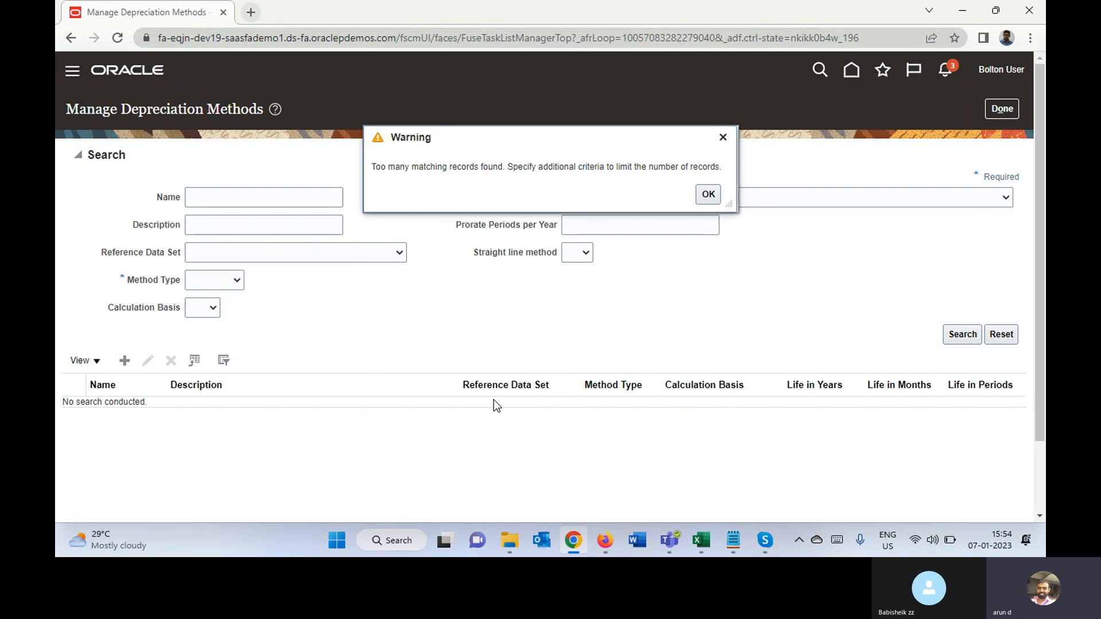
click(713, 189)
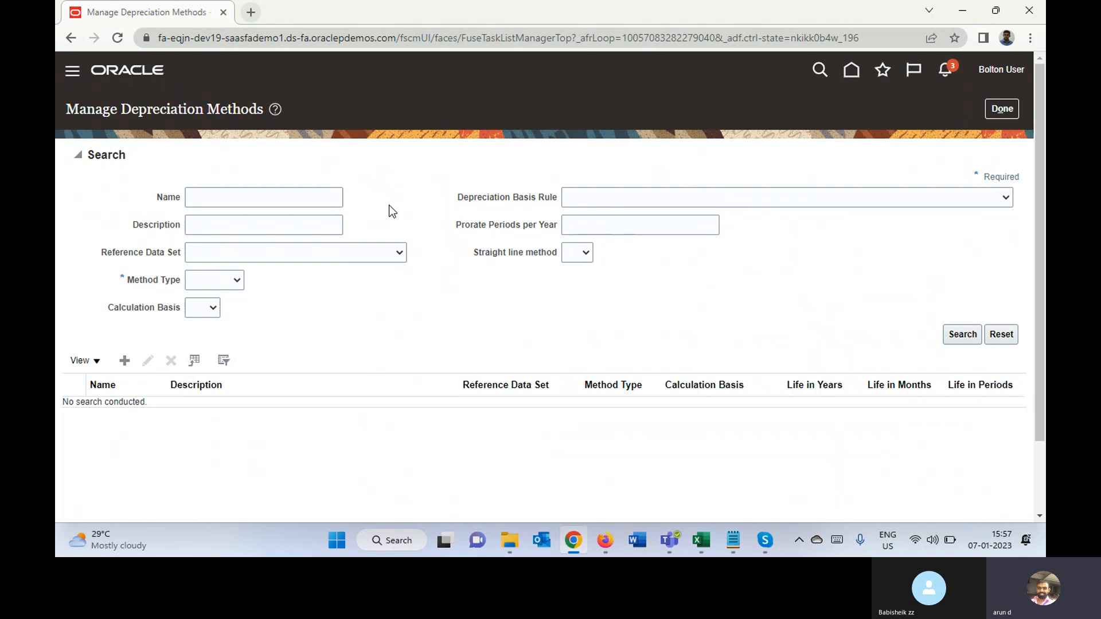
click(314, 191)
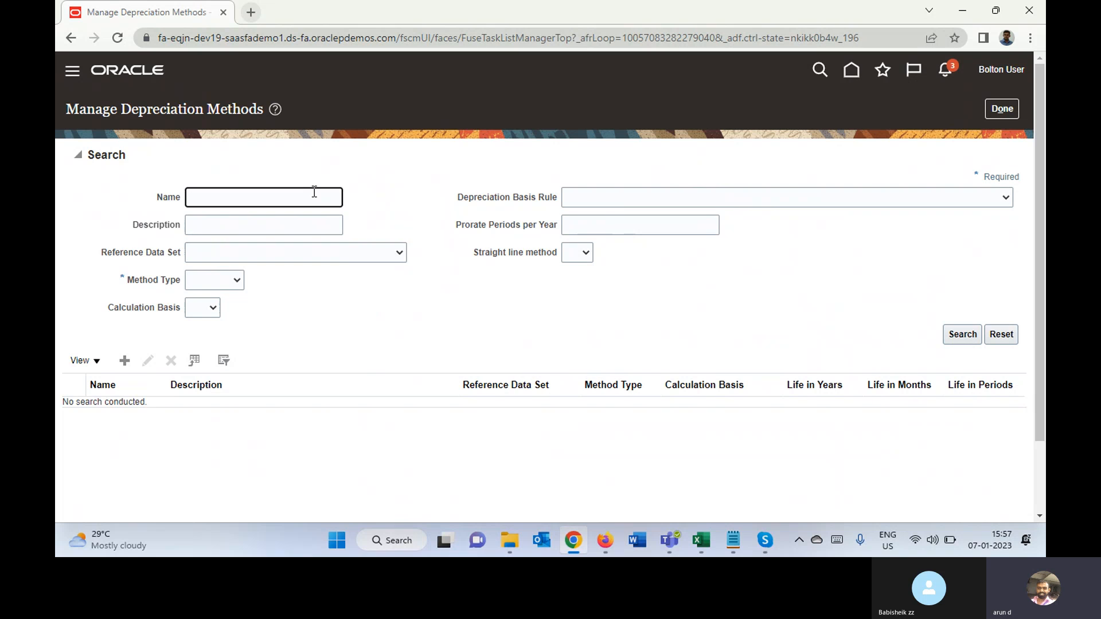
text(WDV)
key(Return)
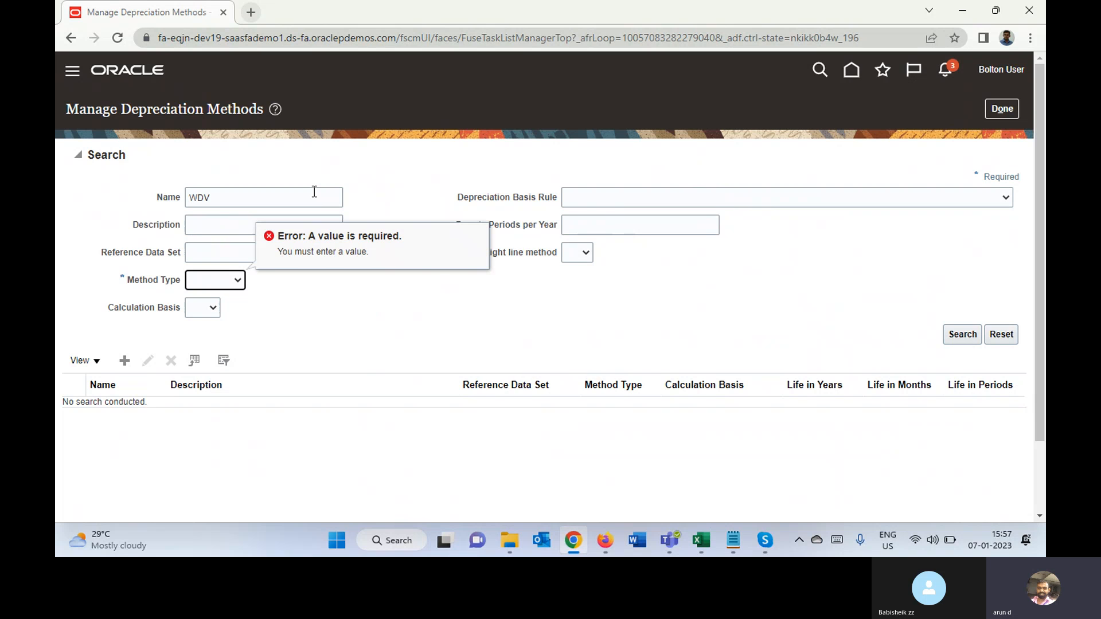
click(216, 279)
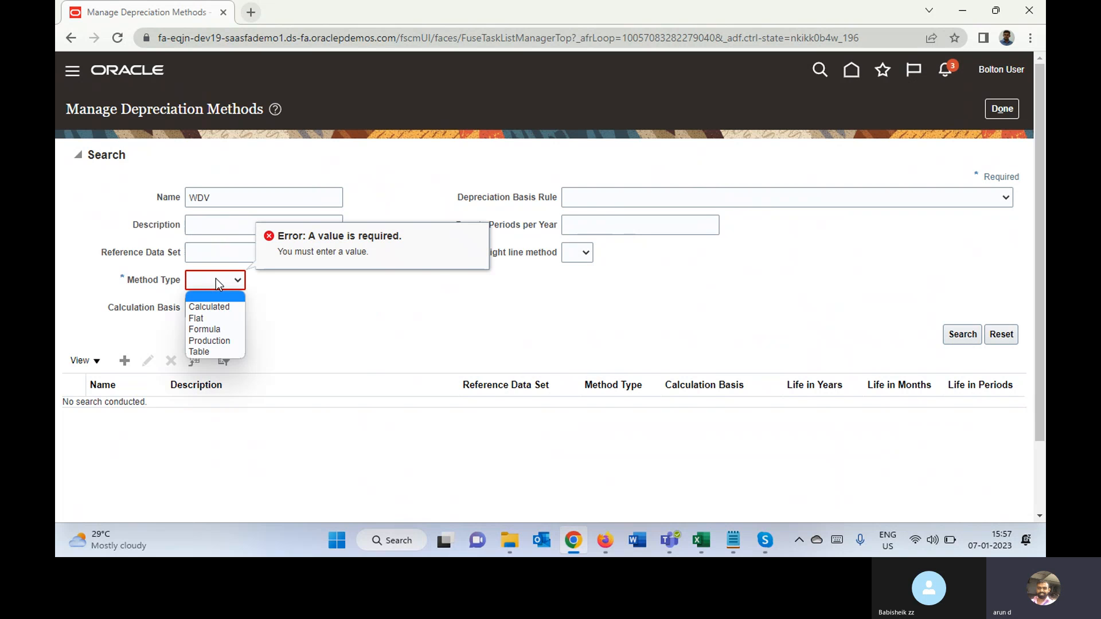
click(209, 318)
click(965, 336)
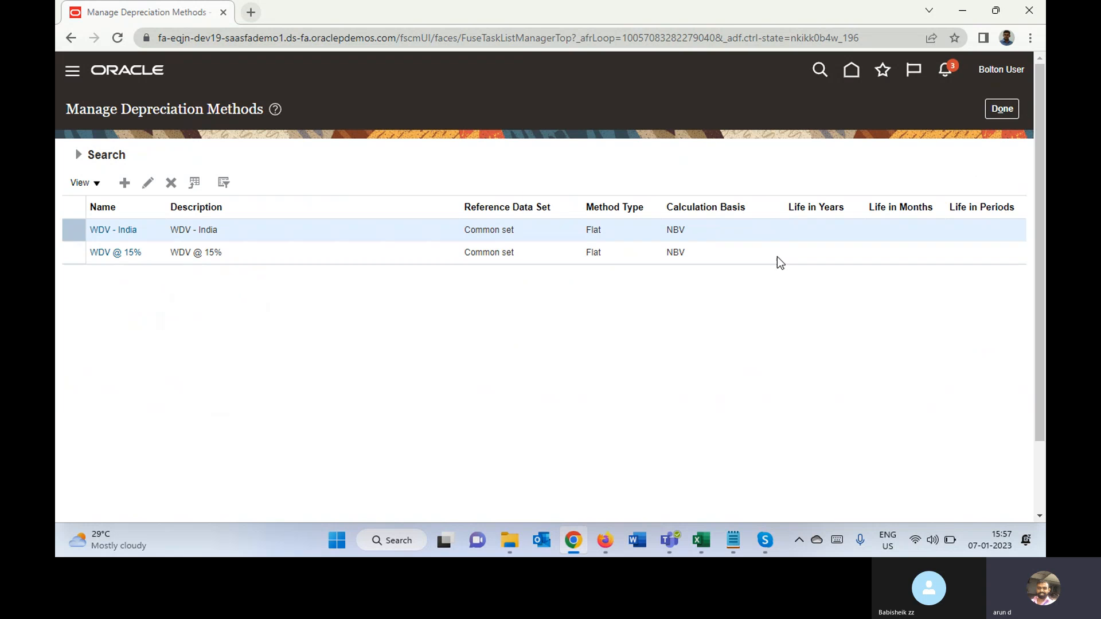
Open the WDV @ 15% depreciation method and review its name, method type, calculation basis and basic rate.
click(111, 247)
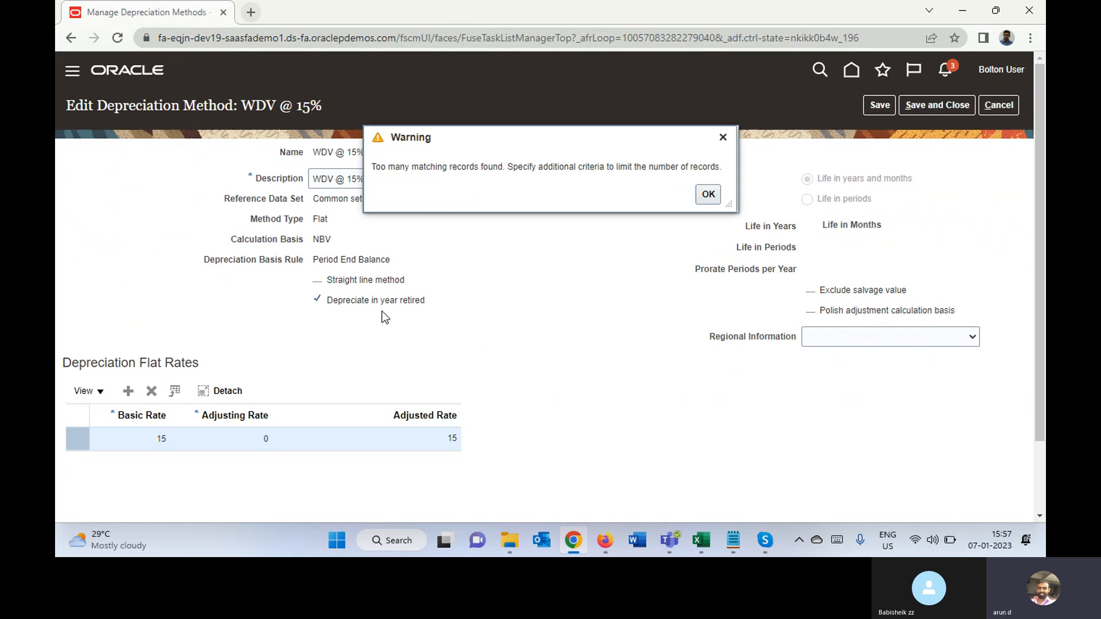
click(709, 194)
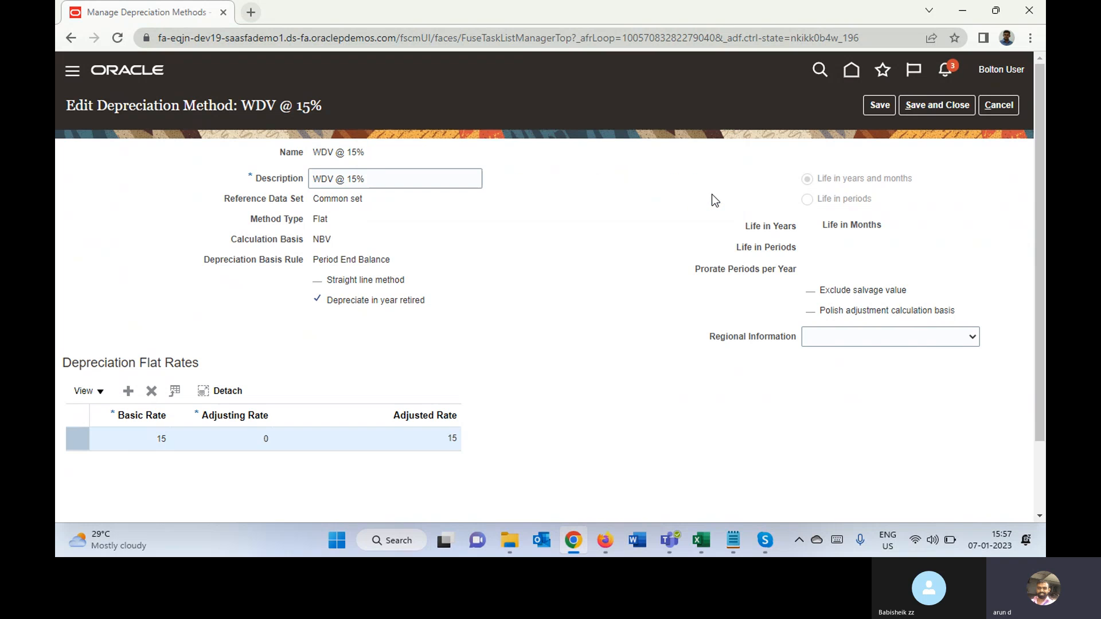
double_click(322, 152)
triple_click(323, 152)
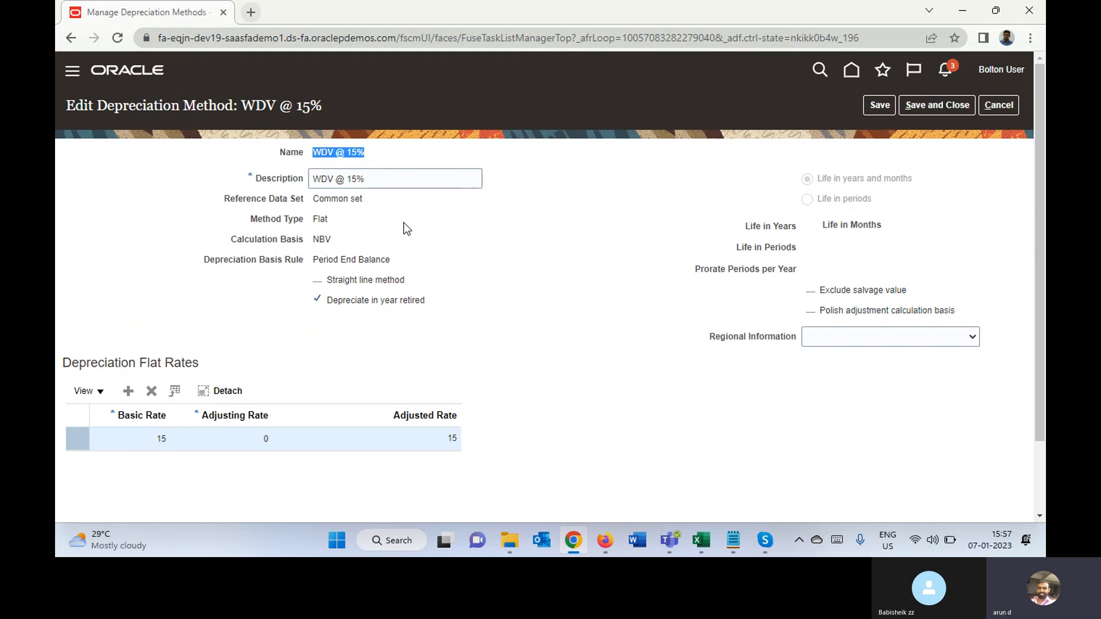
double_click(320, 218)
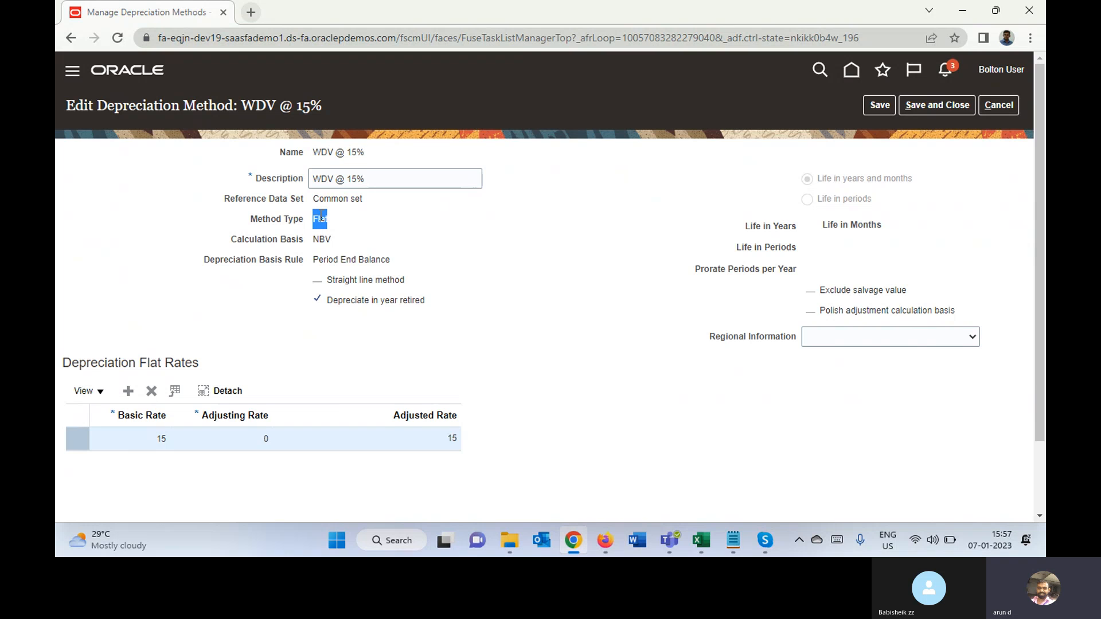
click(369, 220)
double_click(319, 219)
double_click(320, 240)
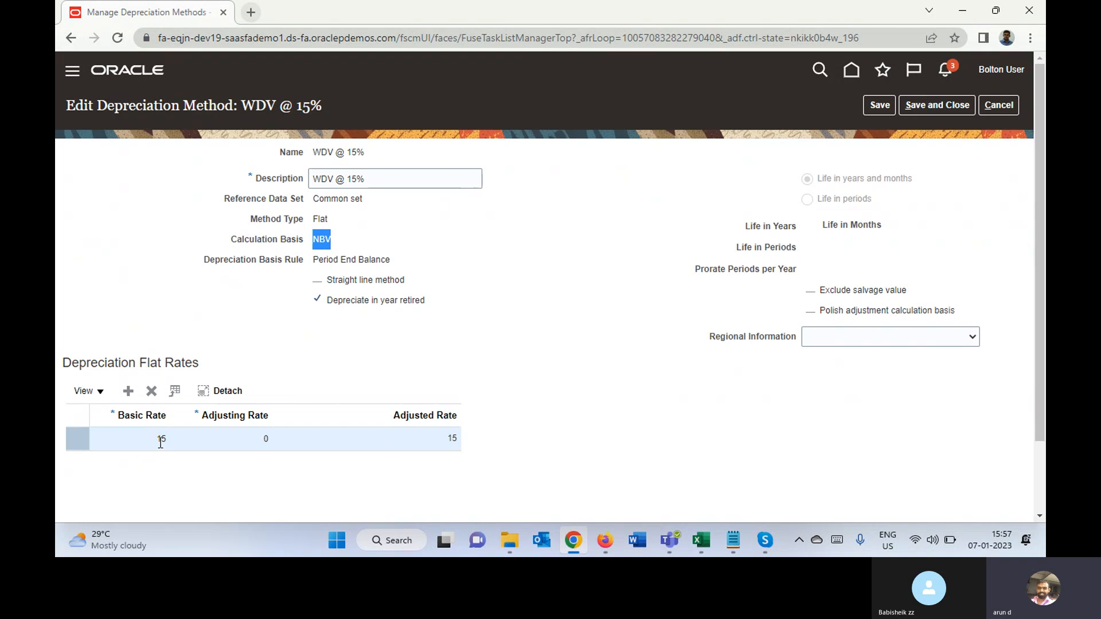
double_click(162, 440)
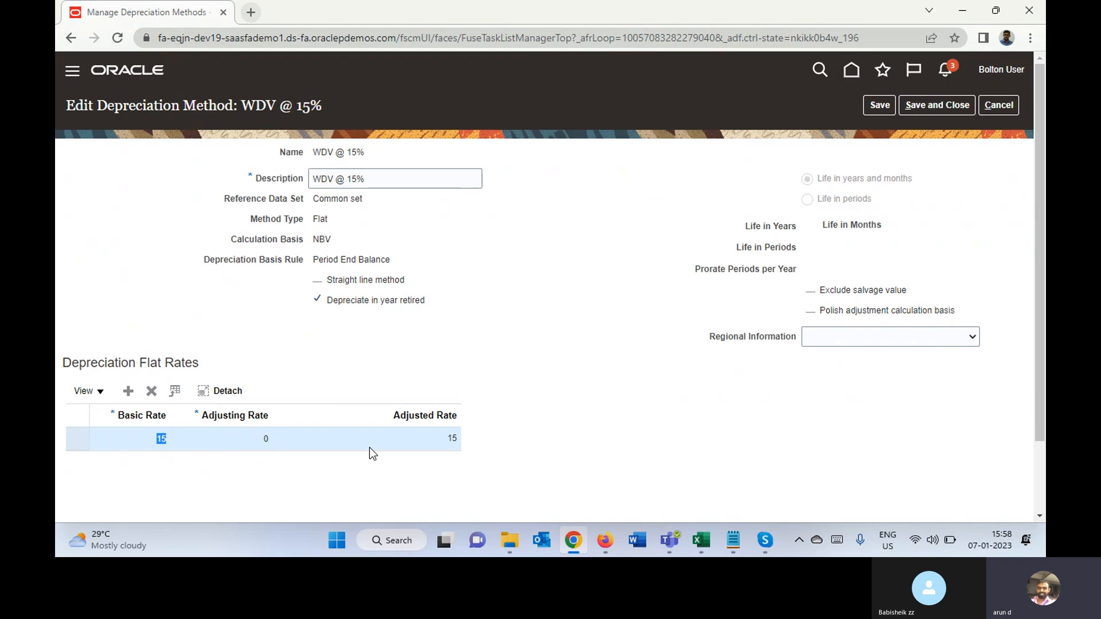
Review the adjusted rate of the WDV @ 15% depreciation method, then return to the setup task list without saving.
double_click(453, 440)
click(500, 441)
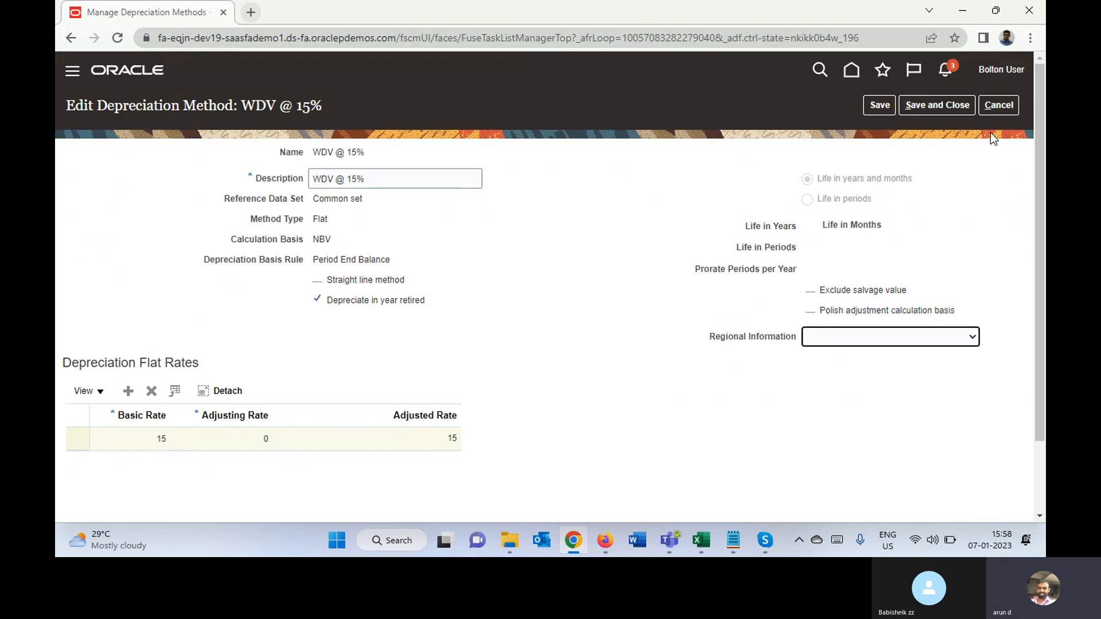
click(1001, 105)
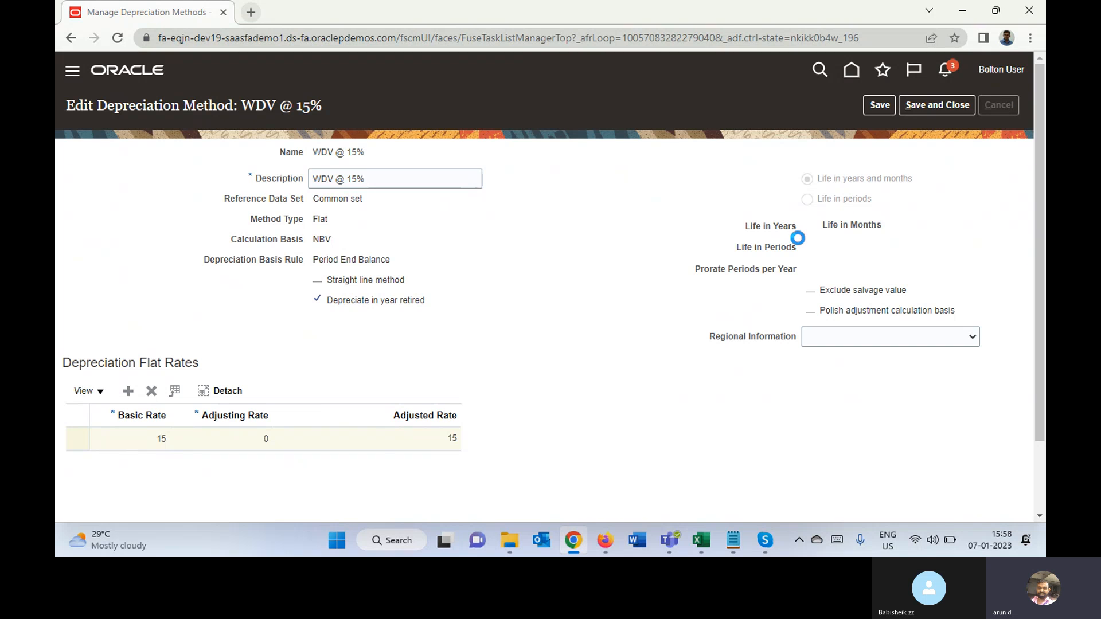
click(1003, 111)
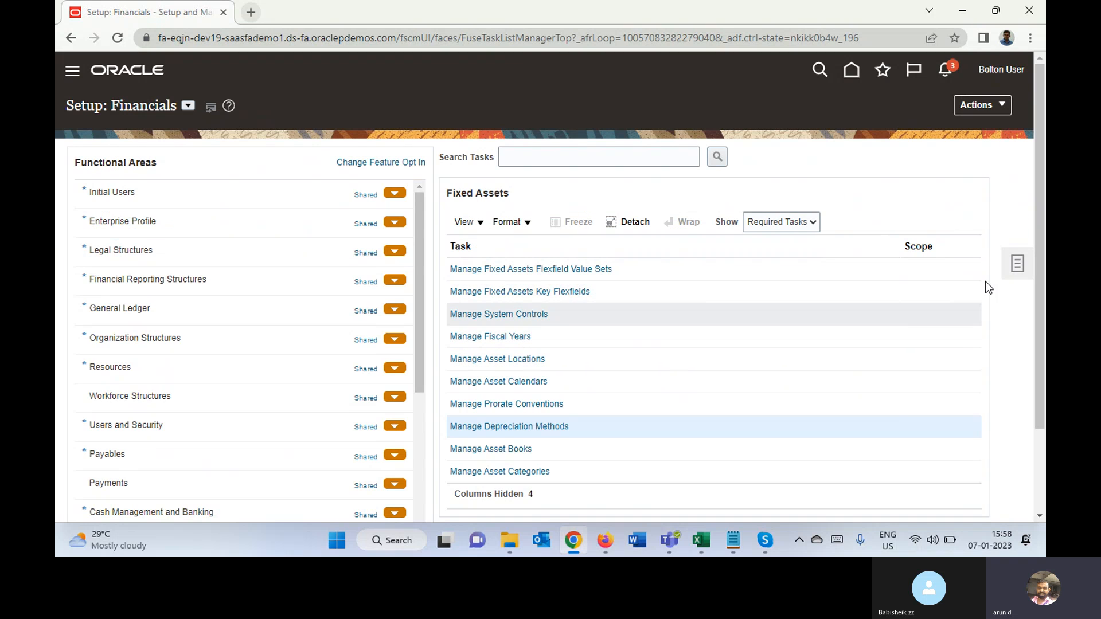
Open the Manage Asset Books task, search for books associated with AABB ASSET BOOK and open the matching book for editing.
scroll(1041, 217, down, 2)
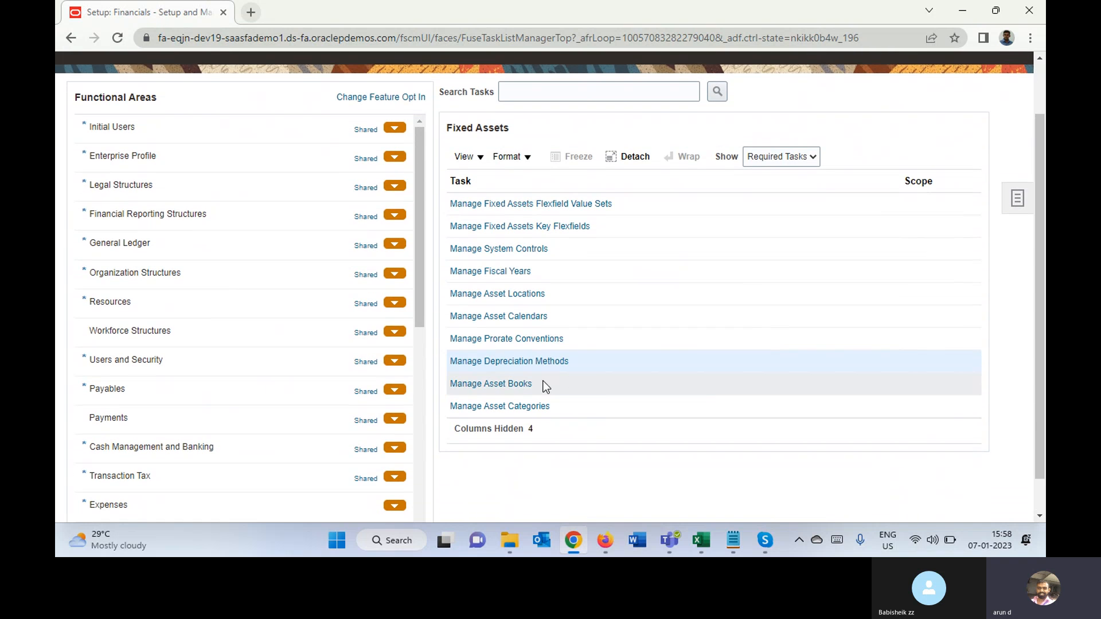
click(498, 383)
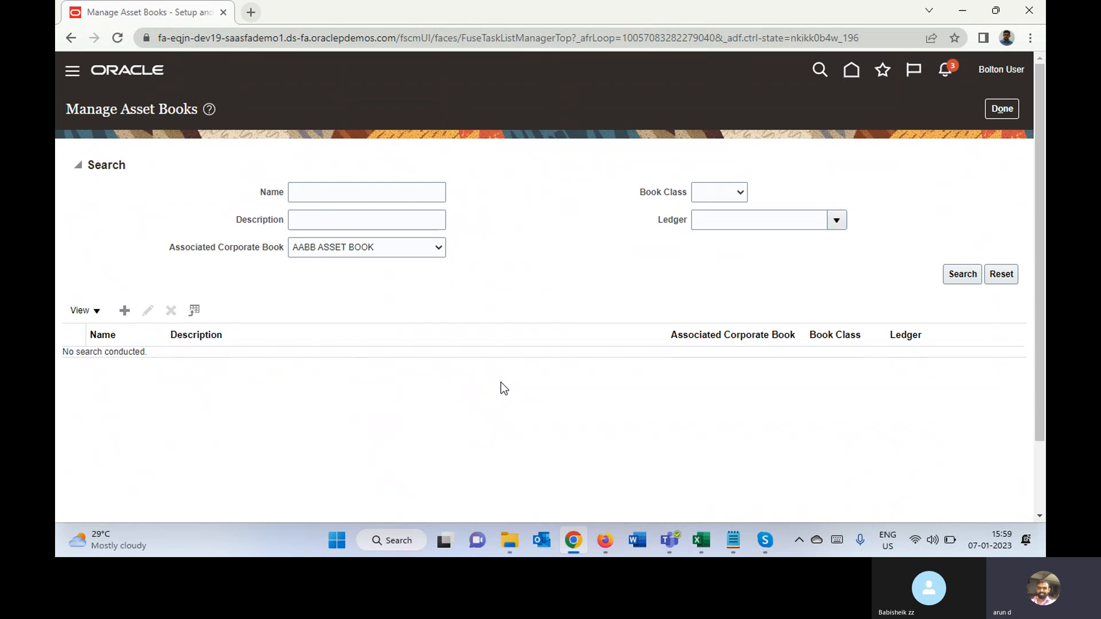
click(960, 276)
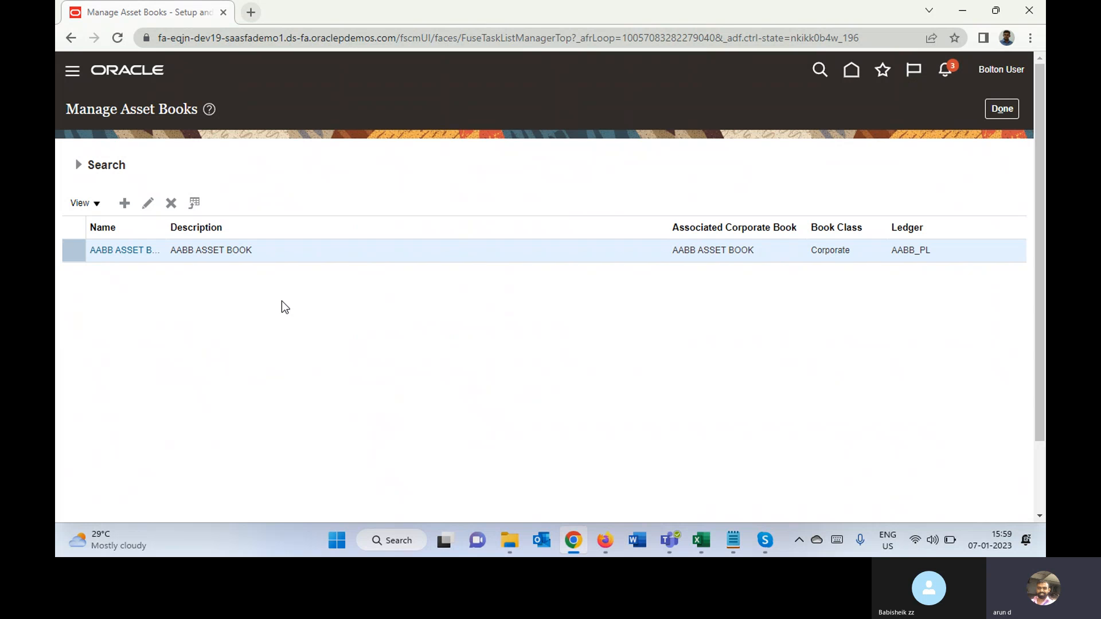
click(148, 205)
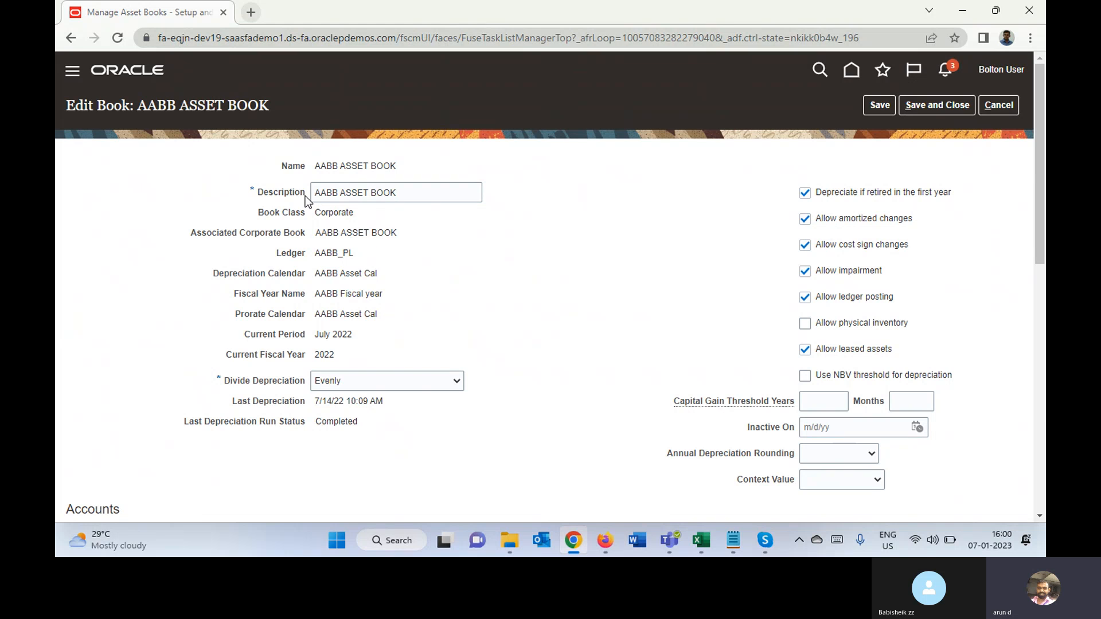
Review the name, description, book class and associated corporate book of AABB ASSET BOOK.
triple_click(325, 163)
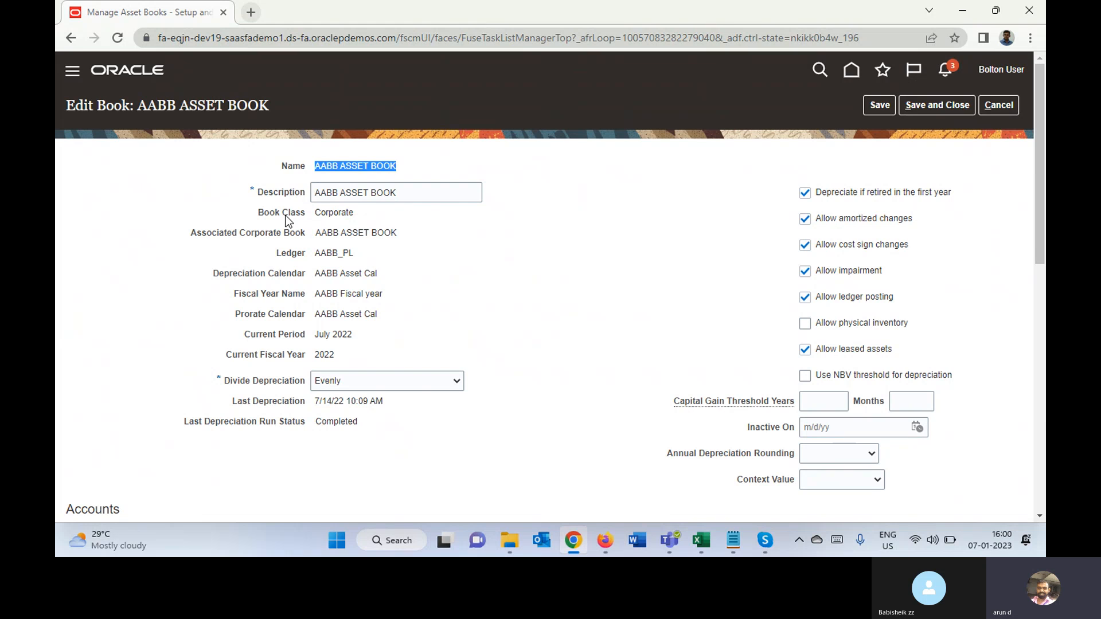
drag(259, 213, 287, 217)
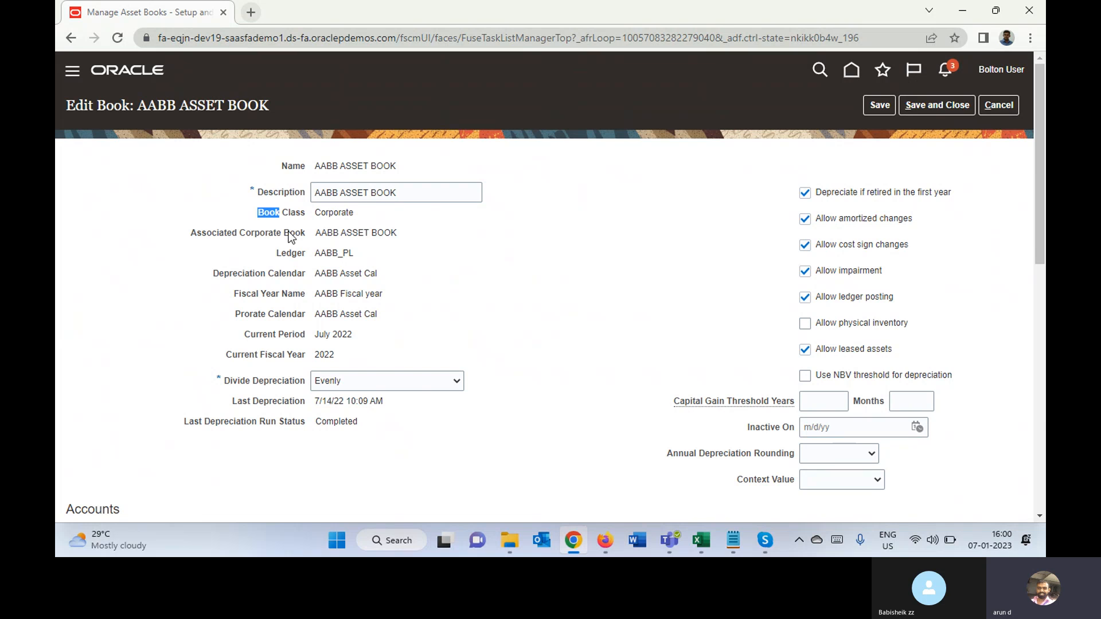
click(332, 213)
double_click(332, 214)
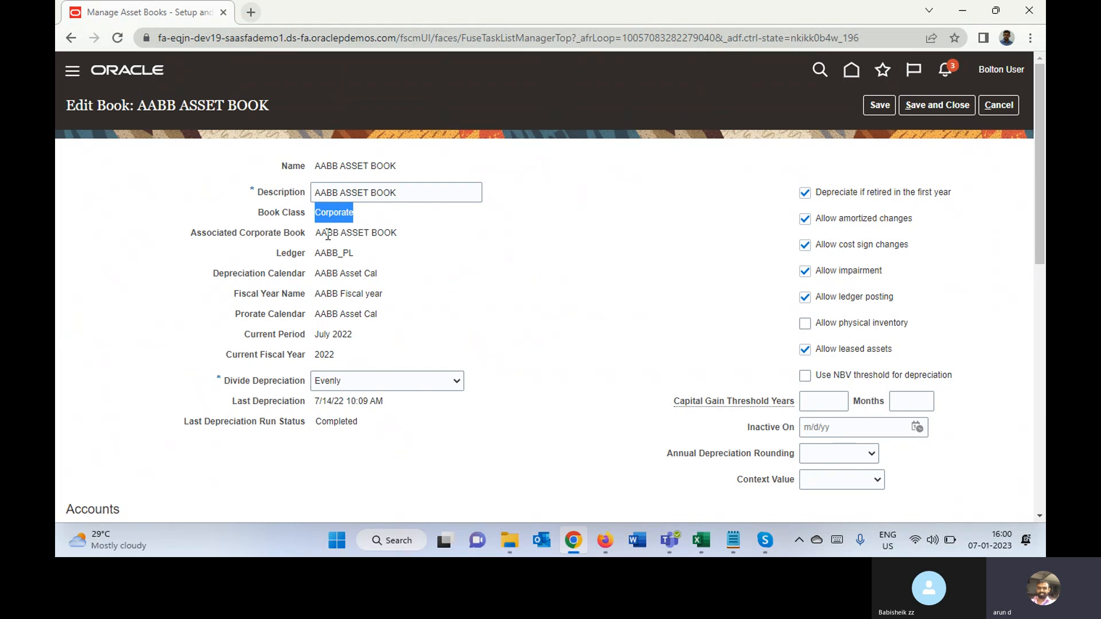
triple_click(330, 233)
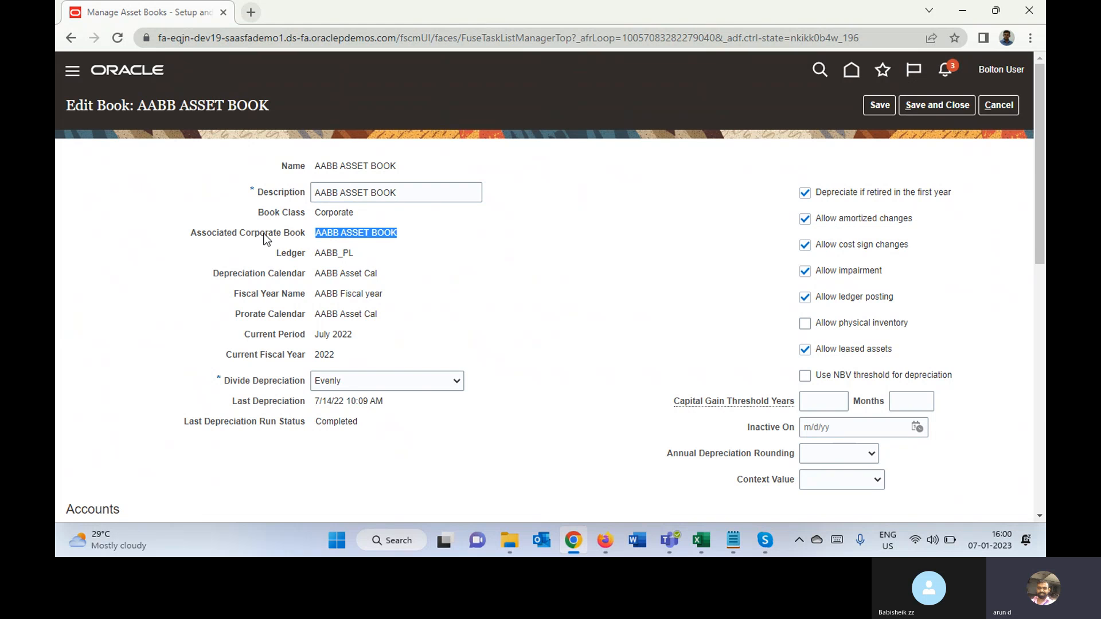
triple_click(327, 196)
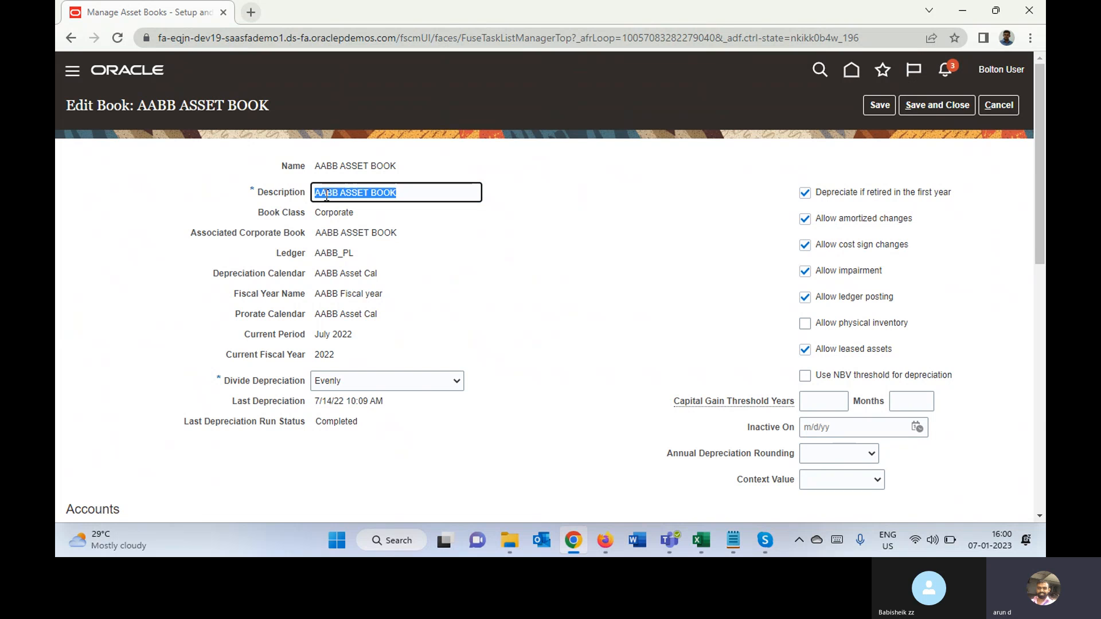
triple_click(320, 236)
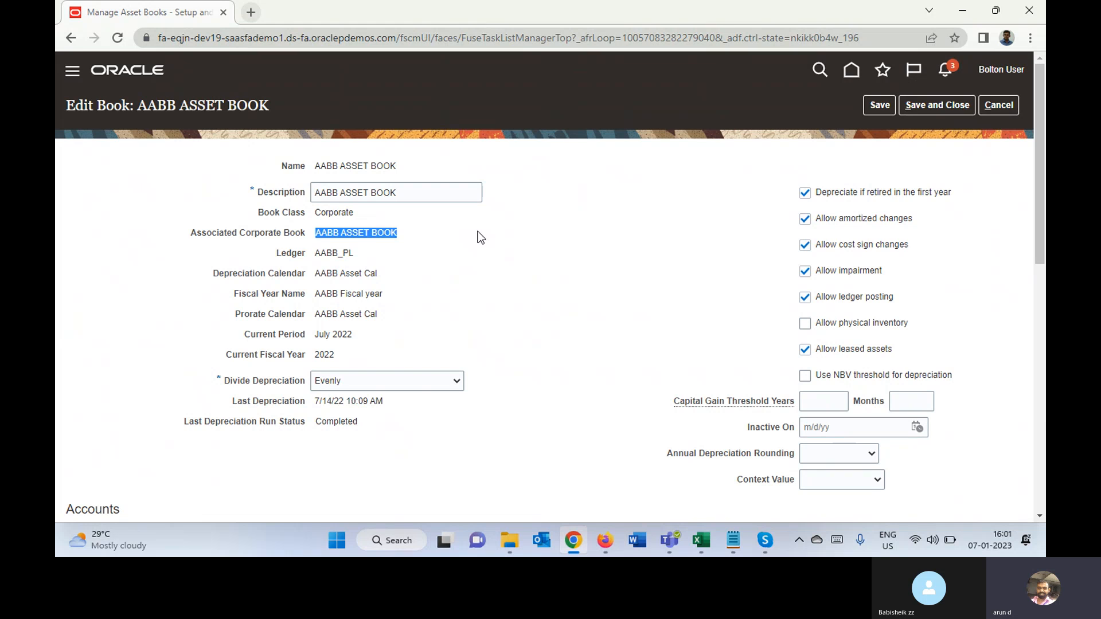
Review the book's ledger, prorate calendar, current period, Divide Depreciation options and last depreciation run status.
double_click(323, 254)
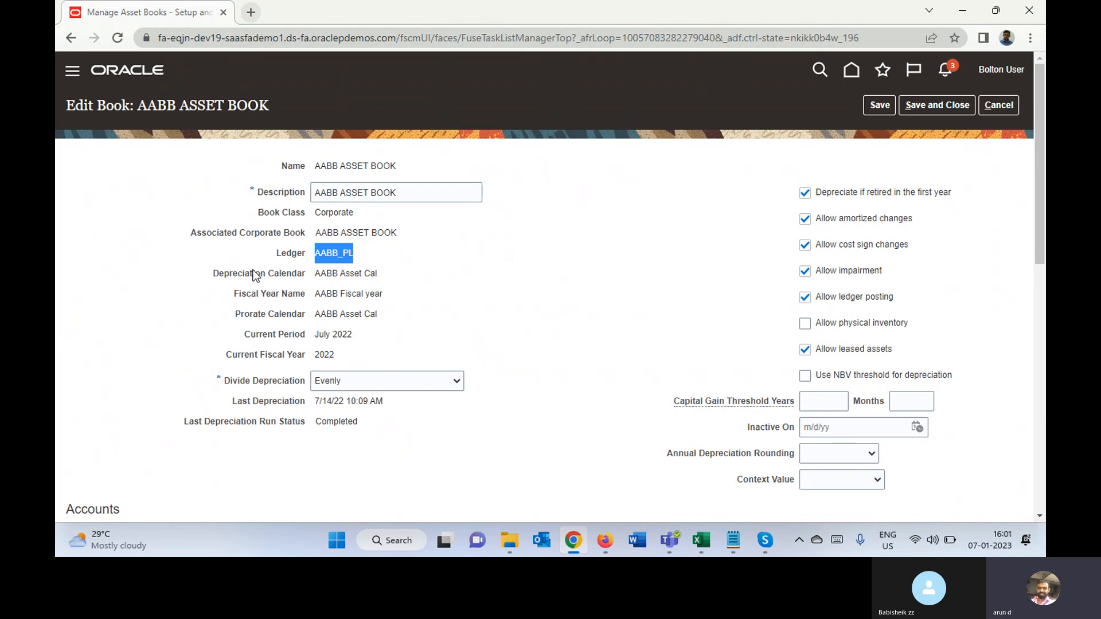
triple_click(348, 313)
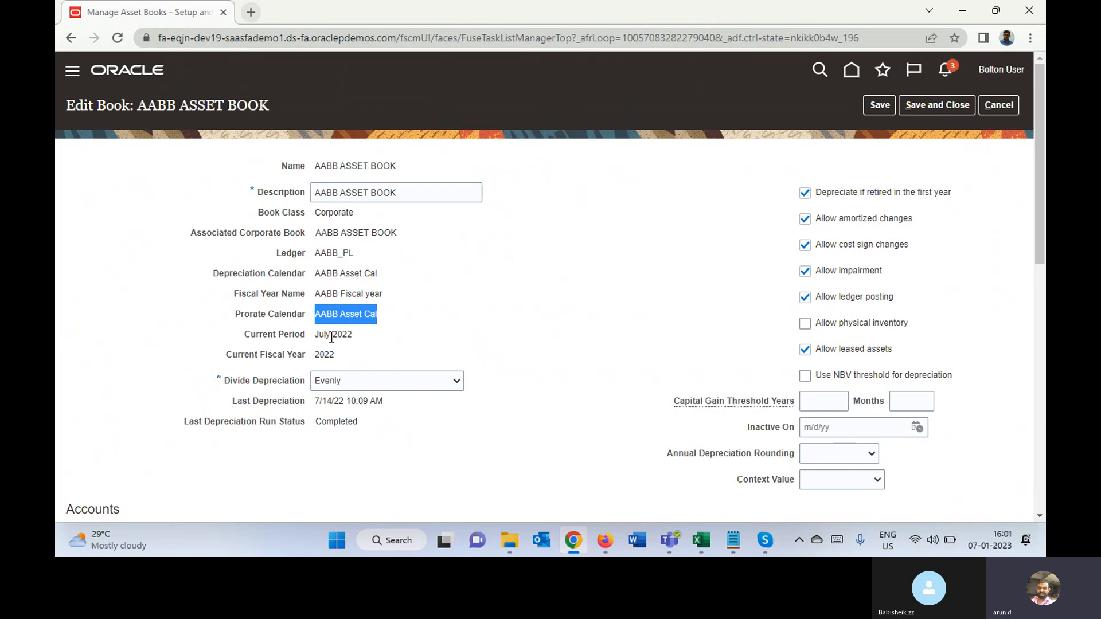
click(332, 336)
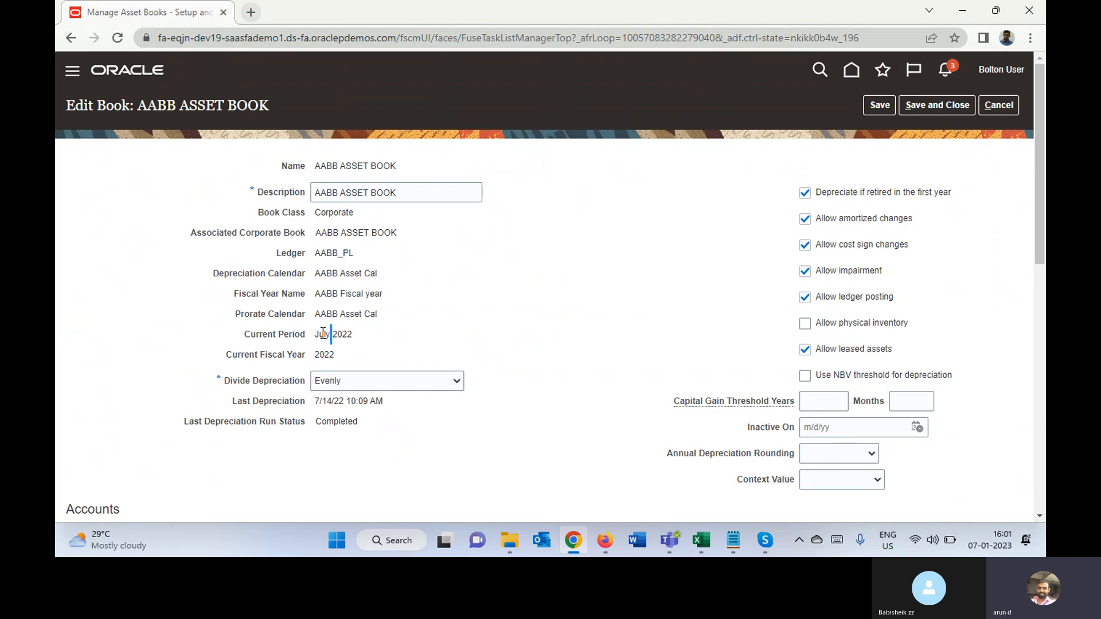
triple_click(323, 335)
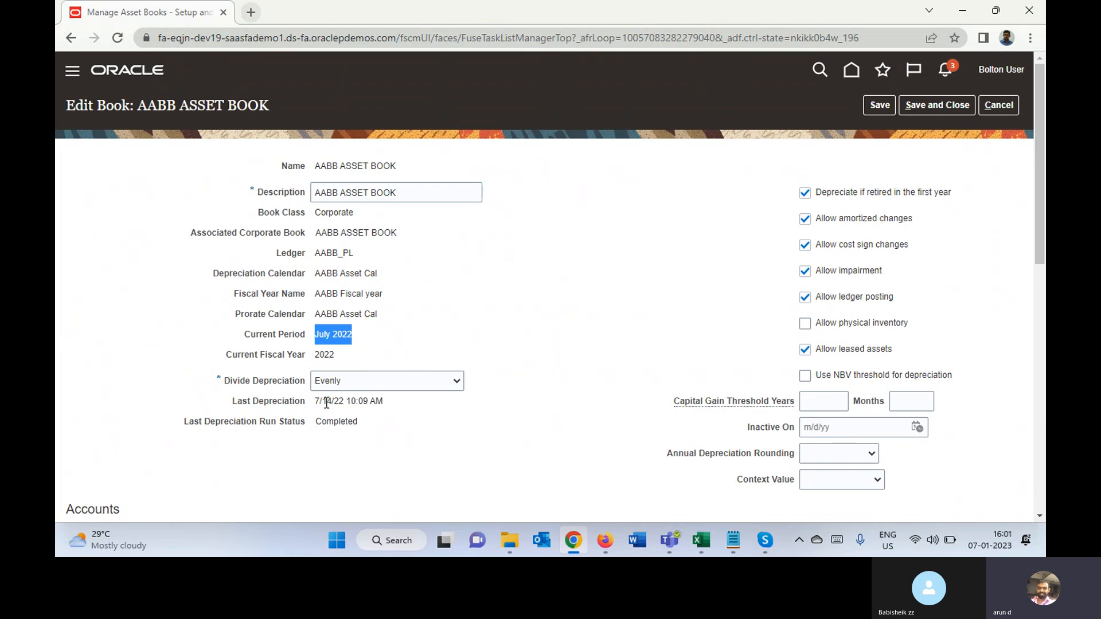
click(355, 383)
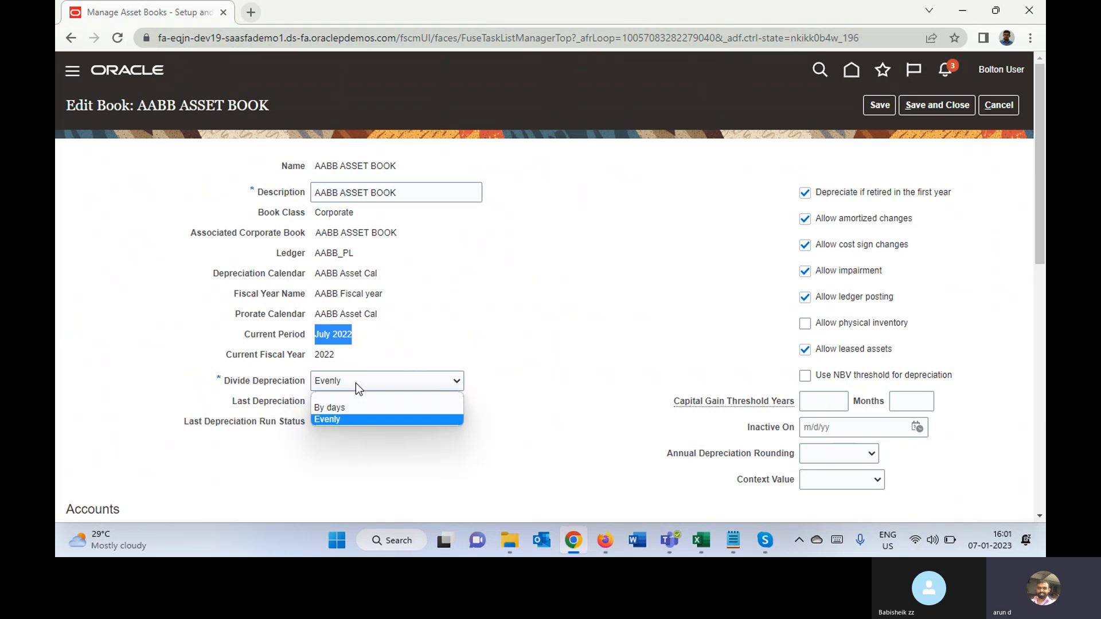
click(490, 343)
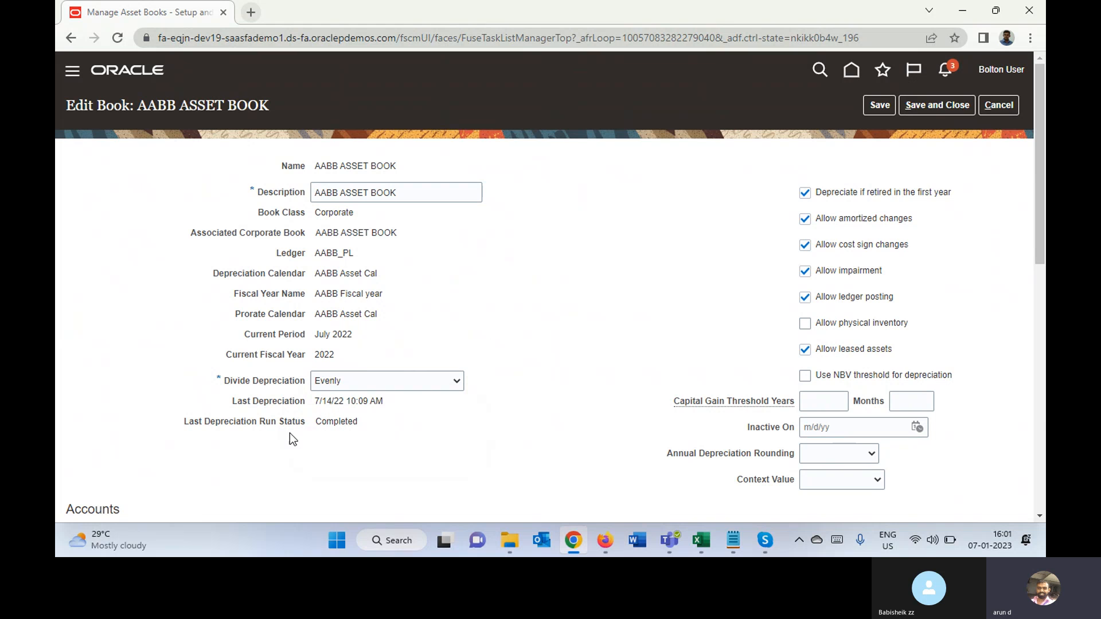
double_click(336, 422)
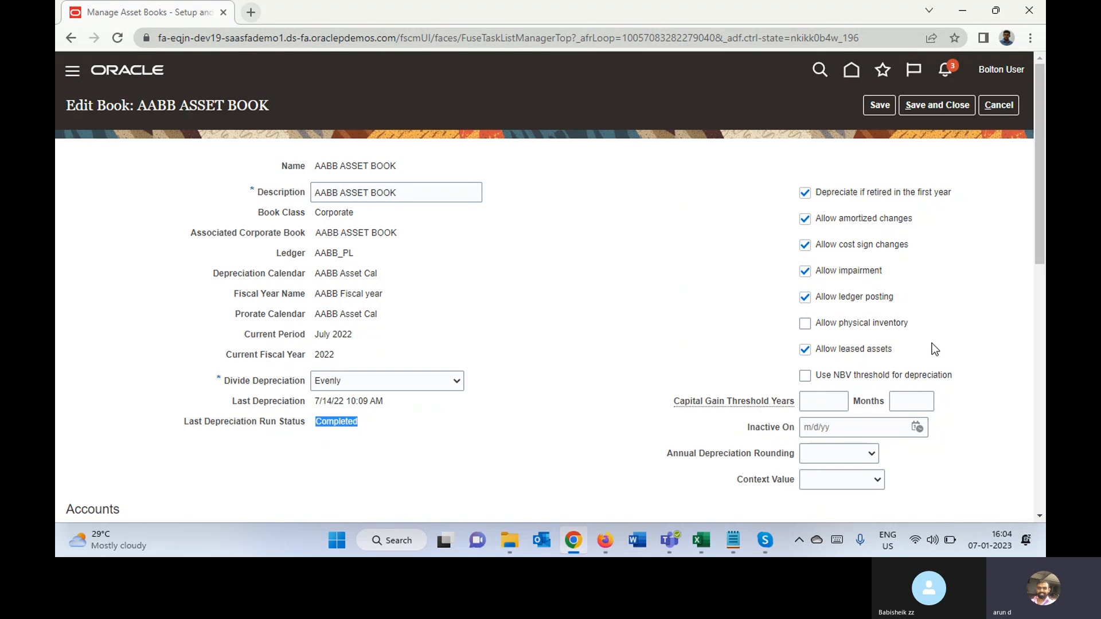
Examine the Annual Depreciation Rounding options of the asset book without choosing one.
drag(1039, 228, 1044, 362)
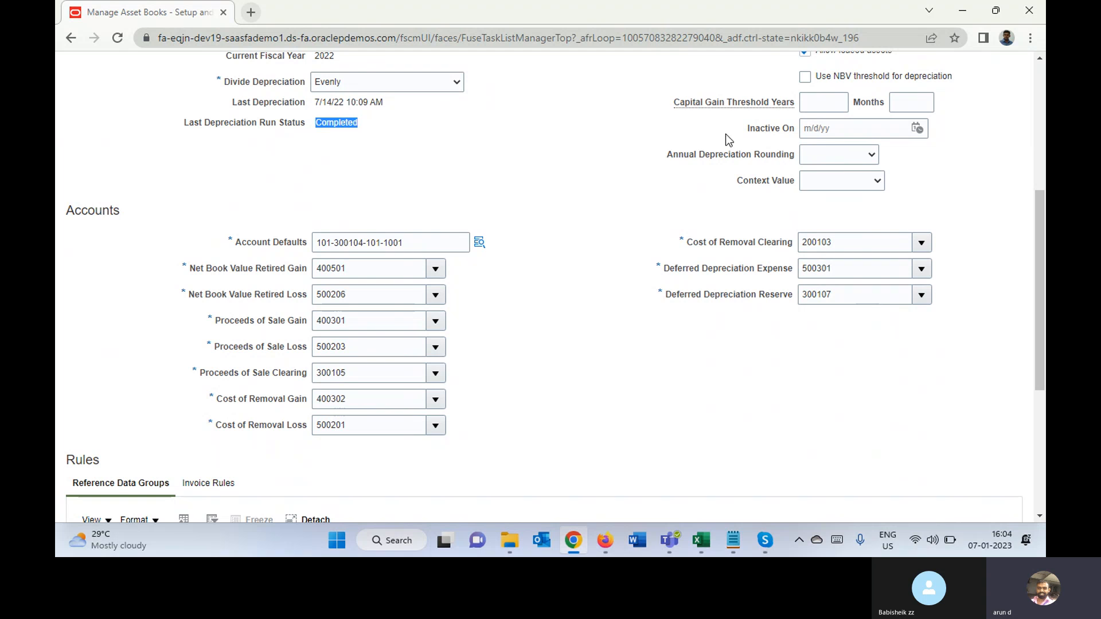
click(816, 156)
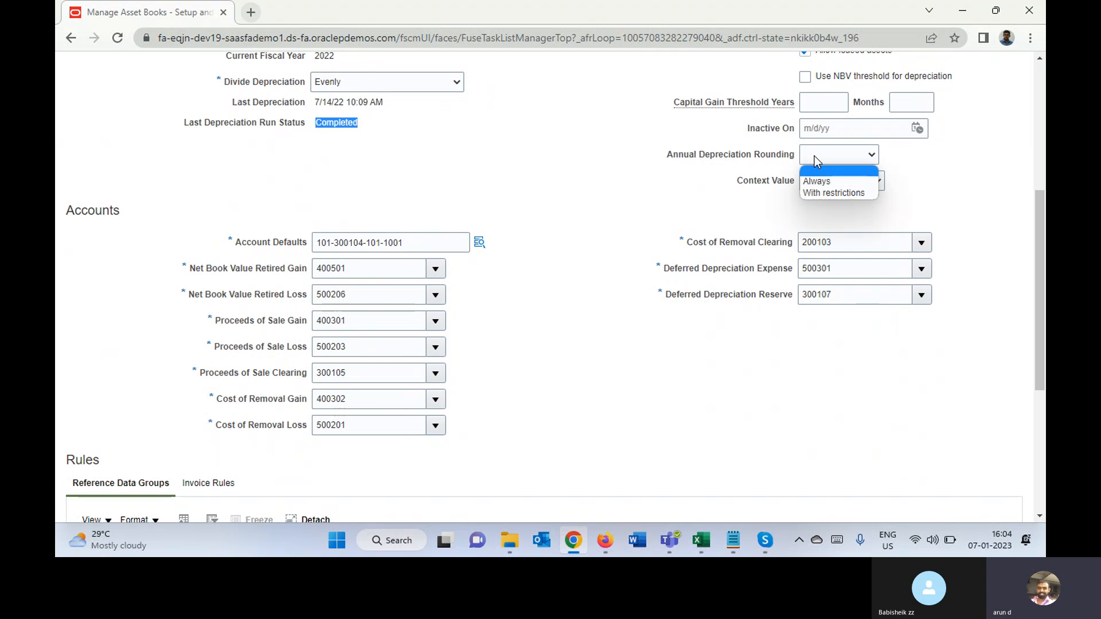
click(642, 182)
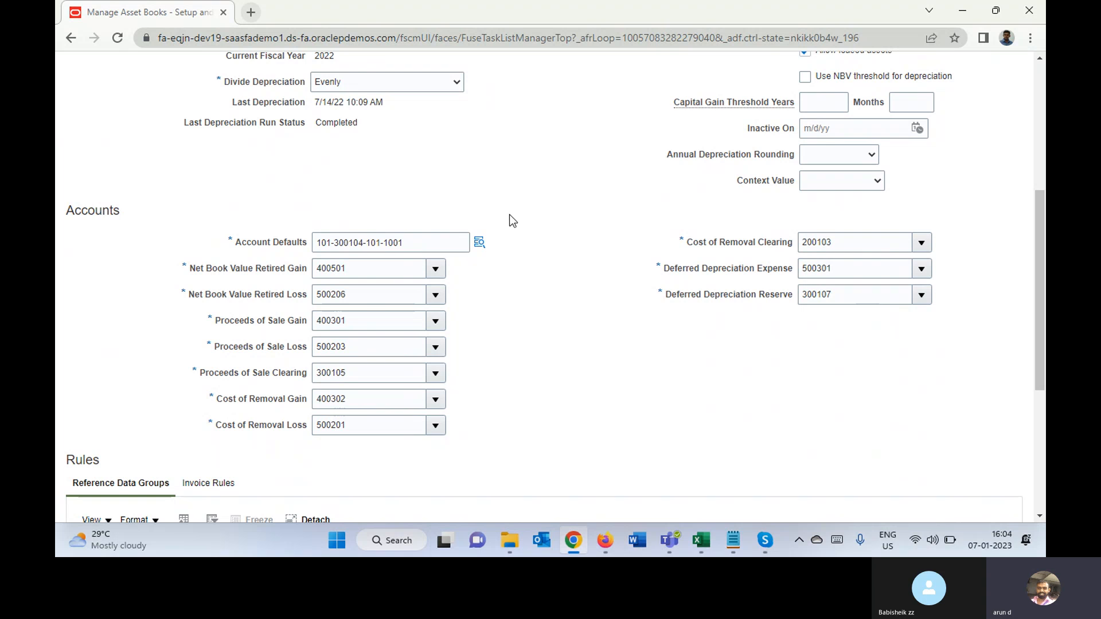
Review the book's account defaults, its net book value retired gain account and the invoice rules.
triple_click(243, 242)
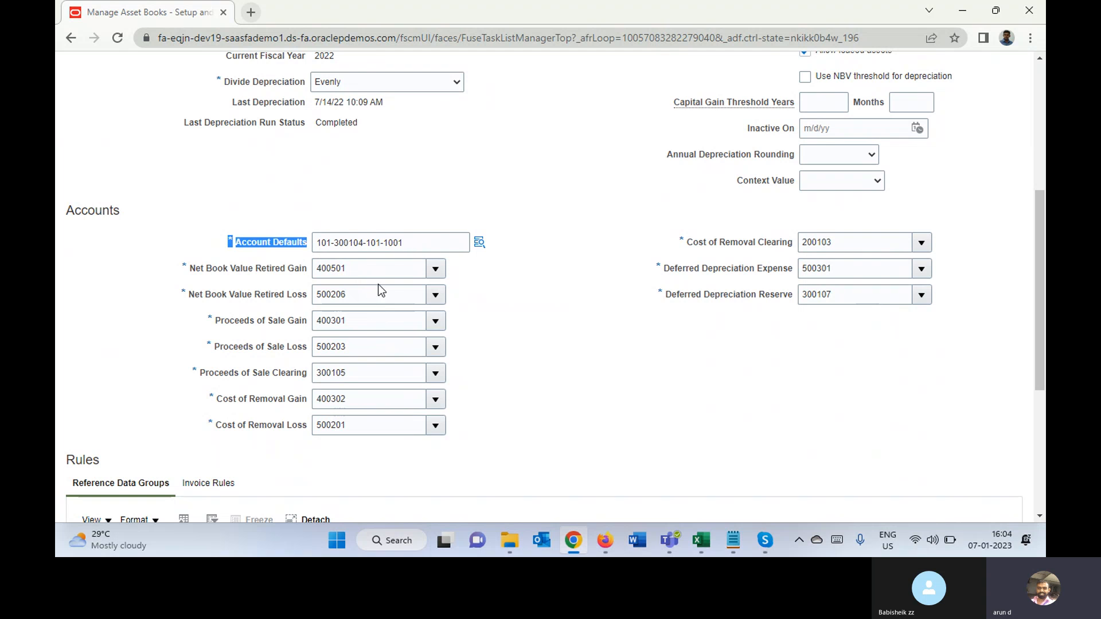
triple_click(211, 270)
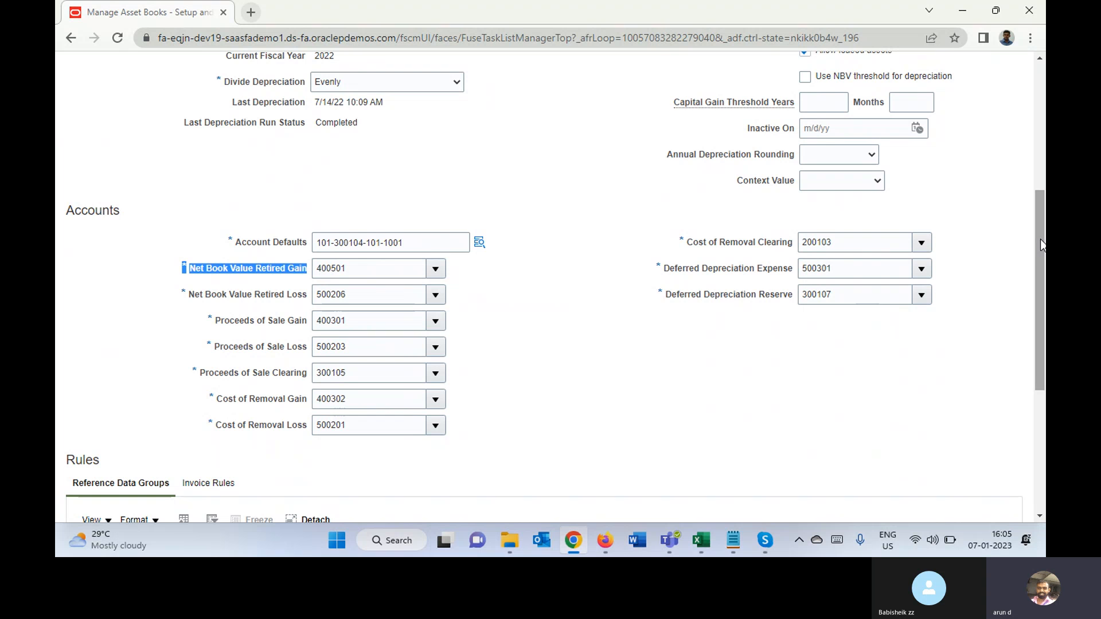
drag(1040, 245, 1044, 385)
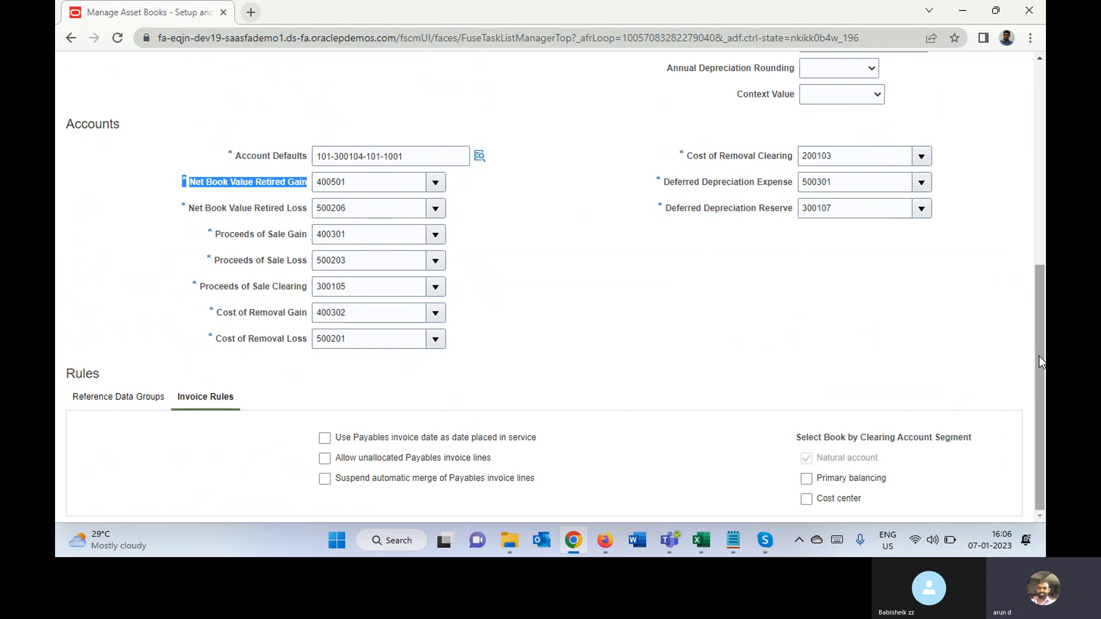
Recheck the book class and associated corporate book, then return to the setup task list without saving.
drag(1039, 356, 1031, 140)
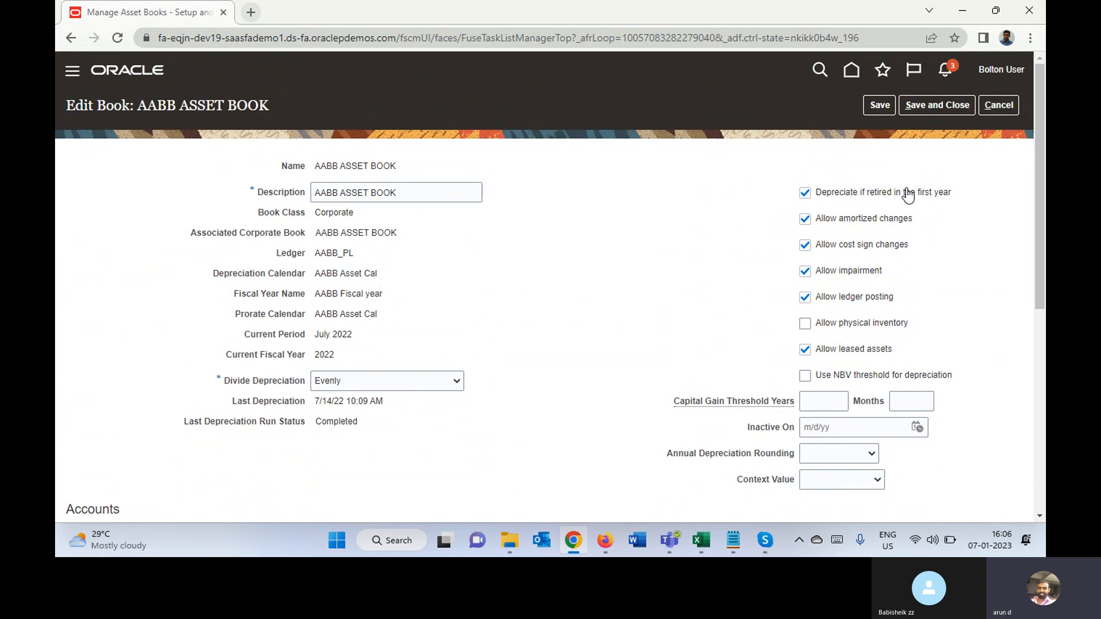
drag(1041, 138, 1007, 95)
double_click(331, 213)
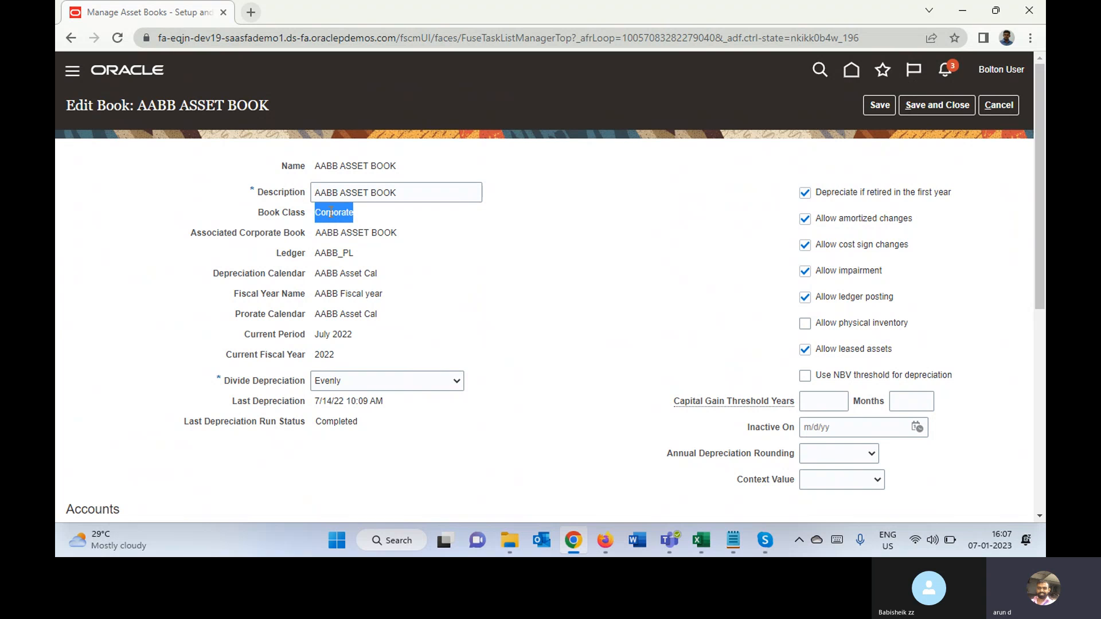
click(338, 234)
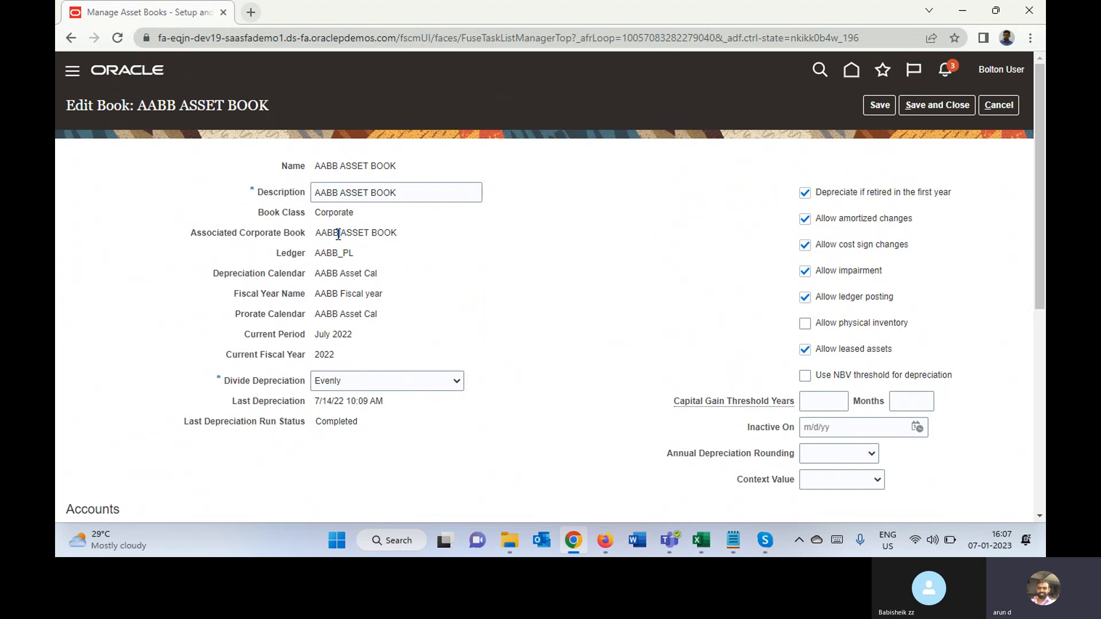
triple_click(337, 234)
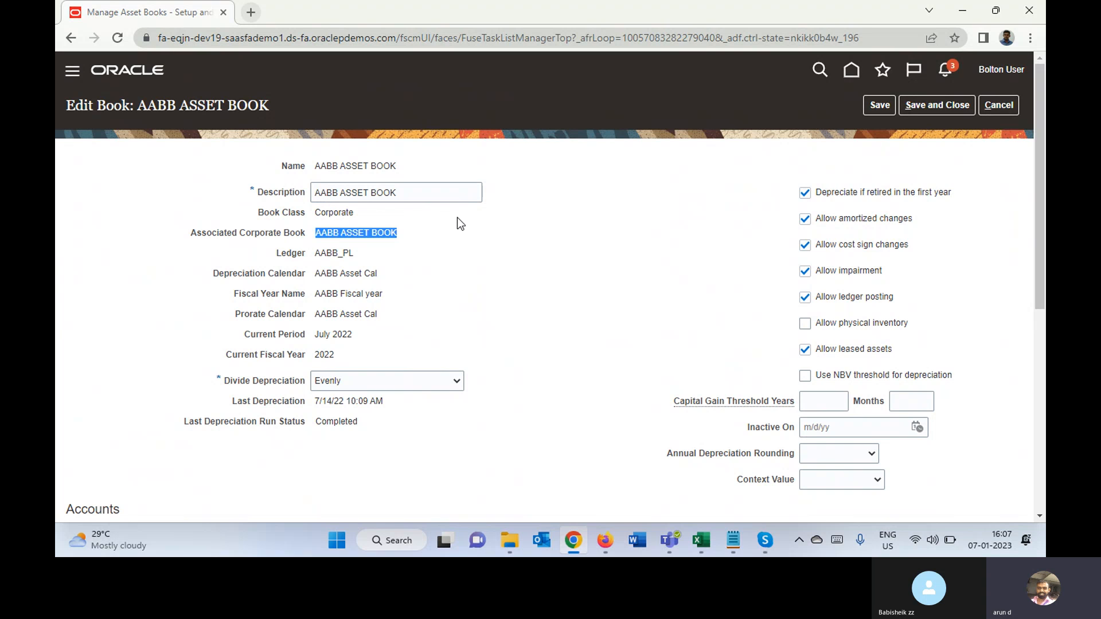
click(1004, 107)
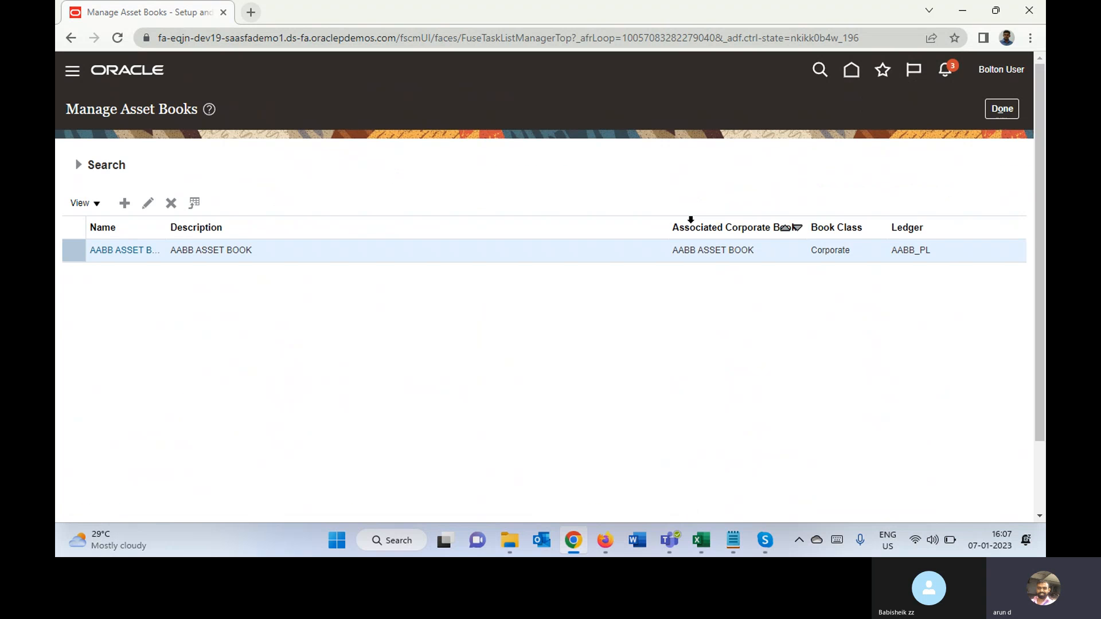
click(1002, 109)
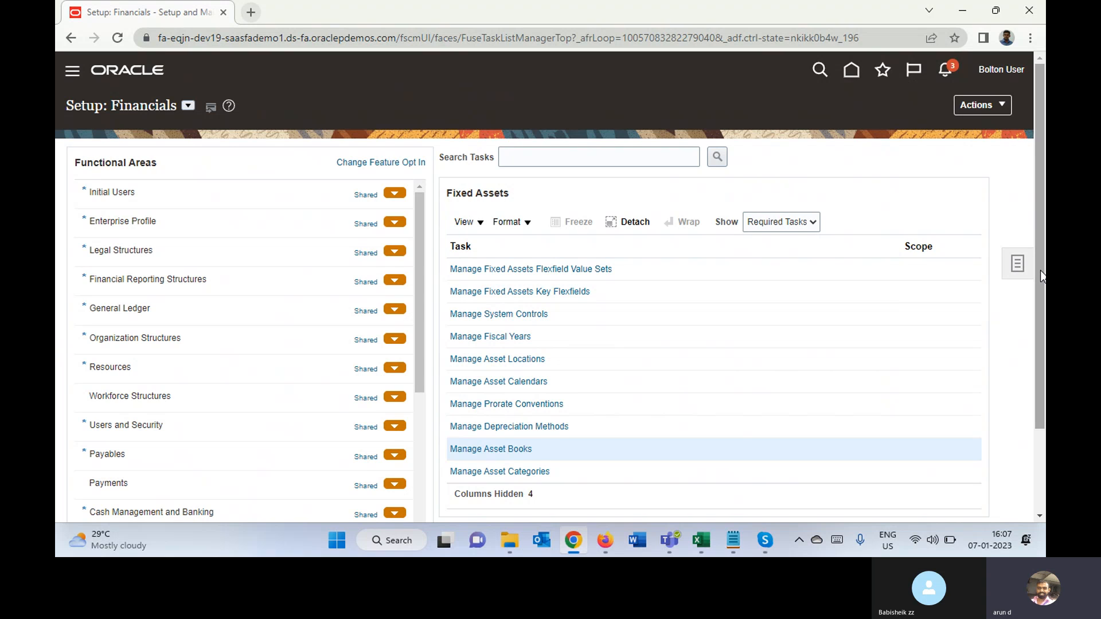
Open the Manage Asset Categories task and open the VEHICLE-STANDARD category for editing.
drag(1040, 270, 1042, 400)
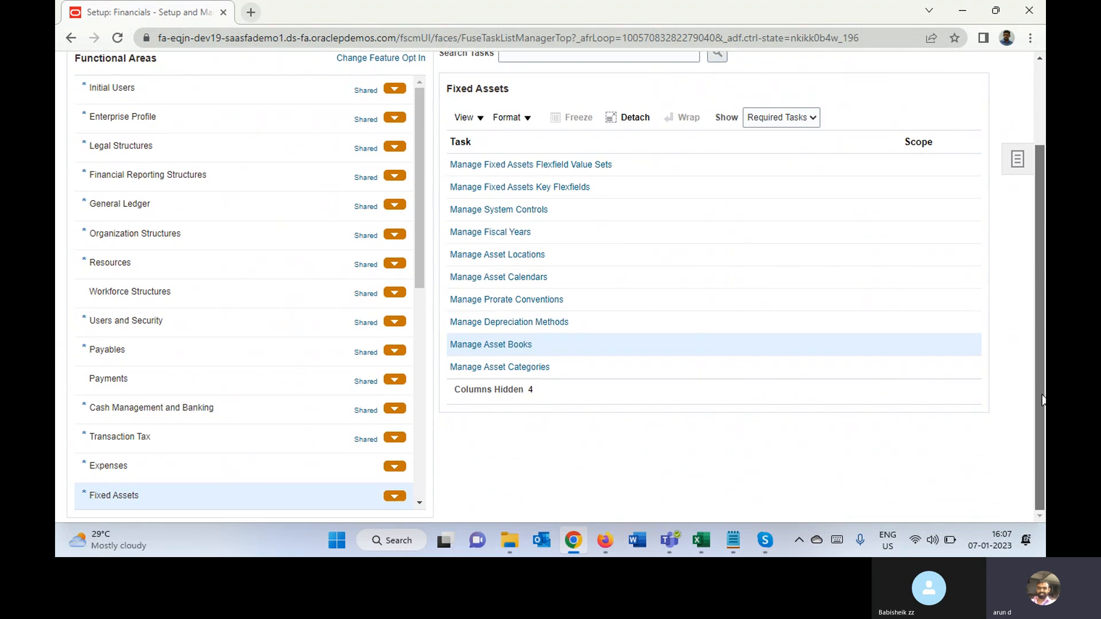
click(498, 370)
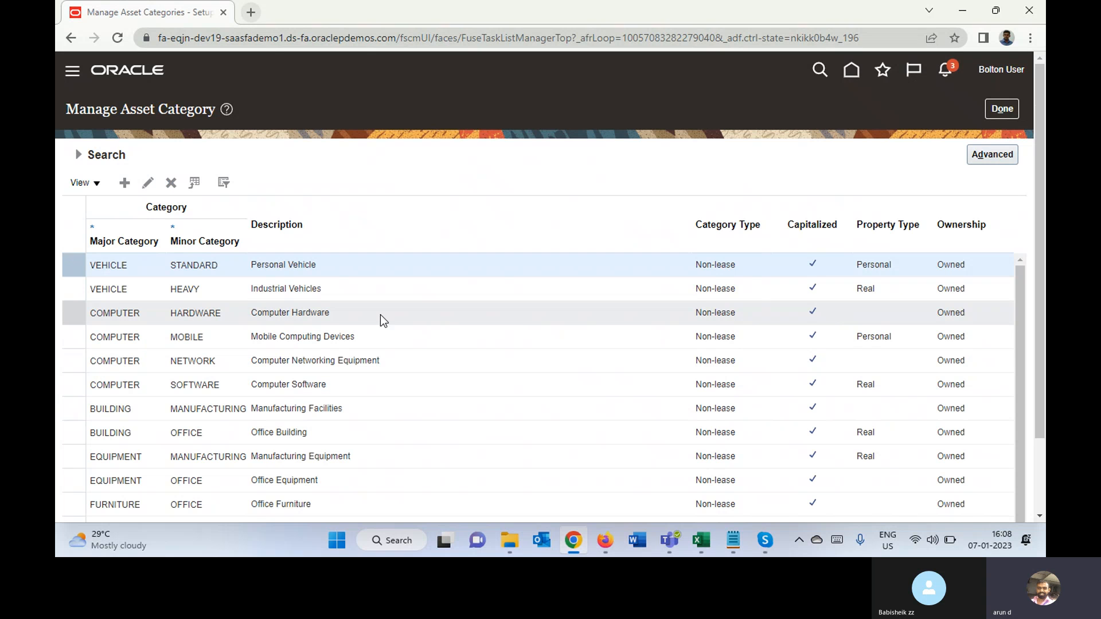
click(146, 188)
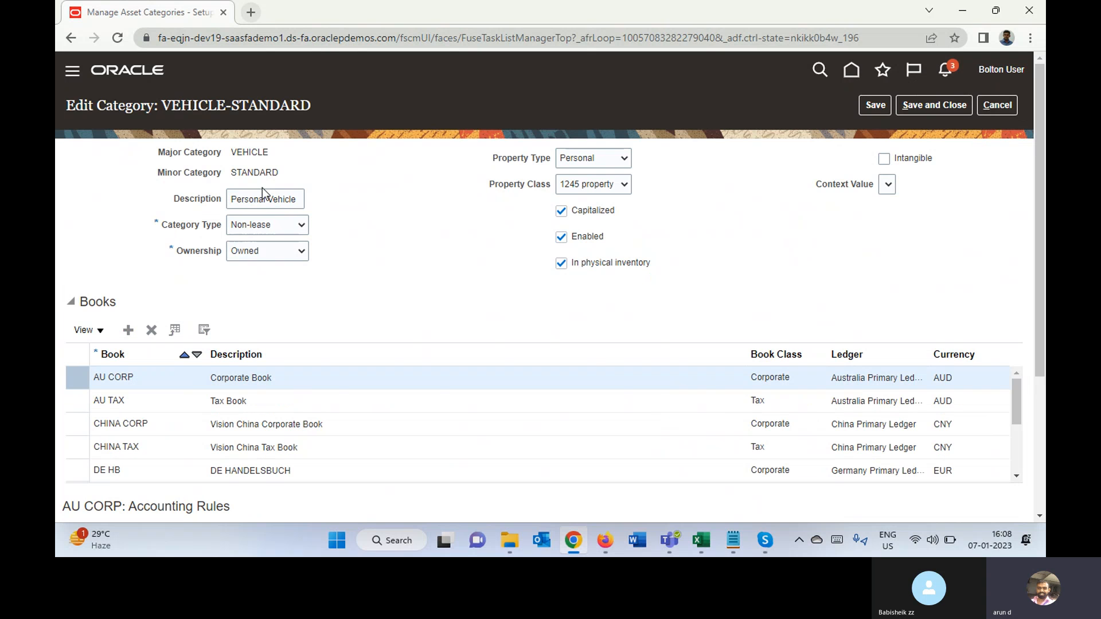
Review the category's major and minor segments and the available Category Type and Ownership options without changing them.
double_click(246, 154)
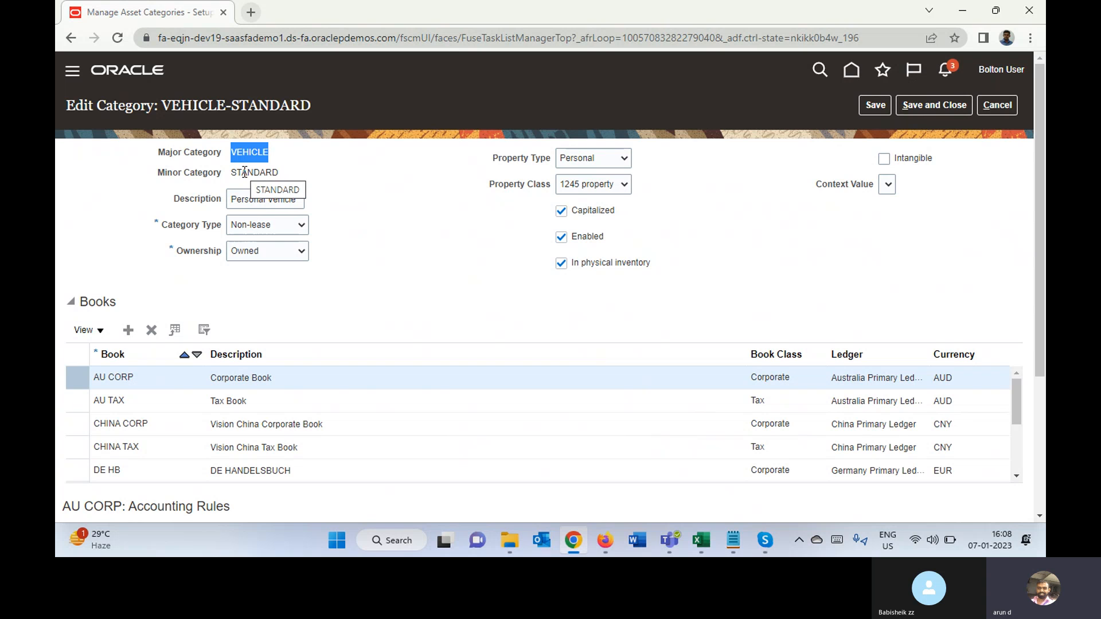
double_click(245, 173)
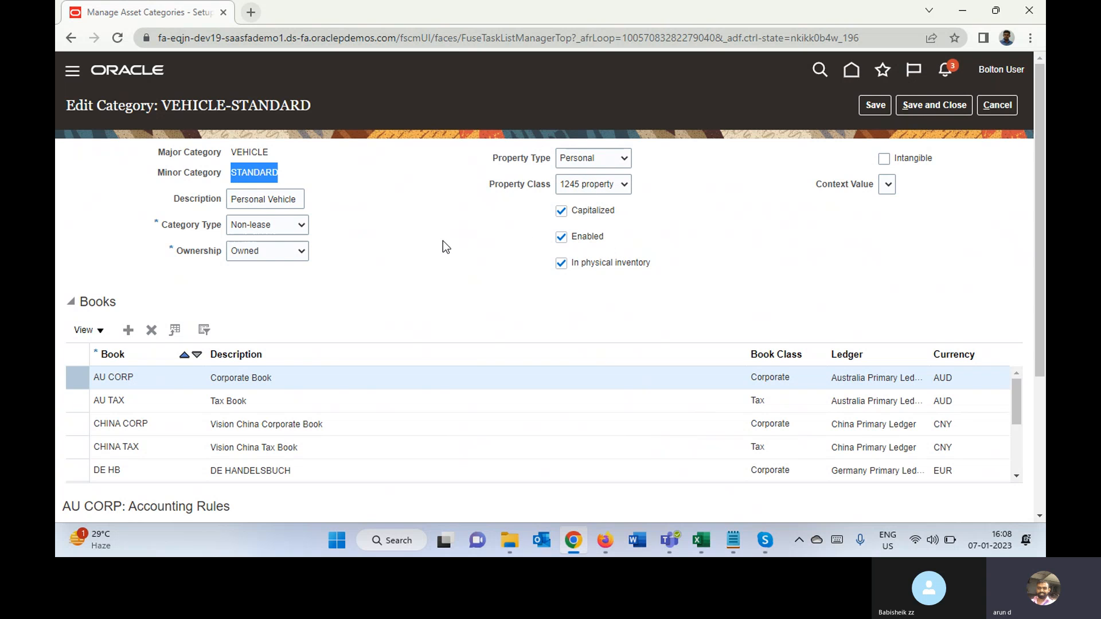
click(270, 227)
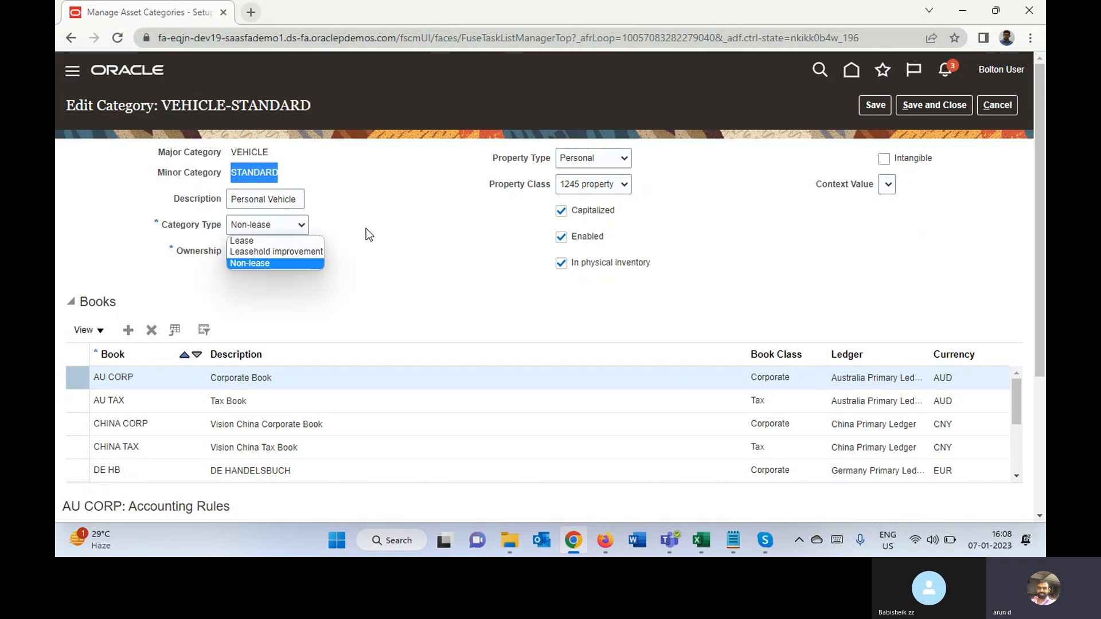
click(433, 218)
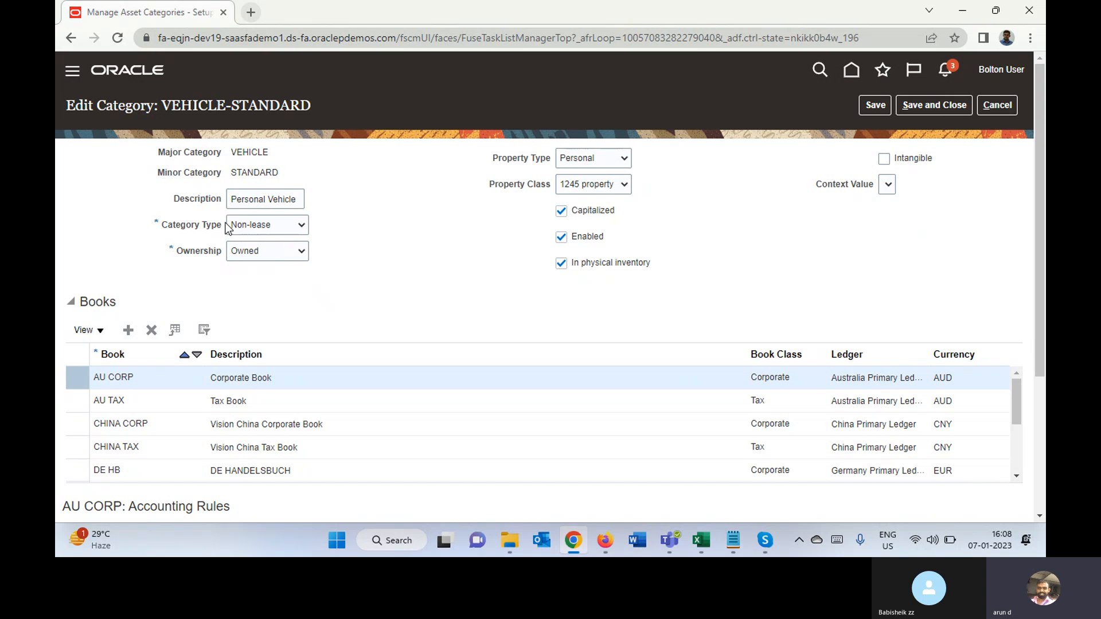
click(257, 252)
click(256, 252)
click(446, 253)
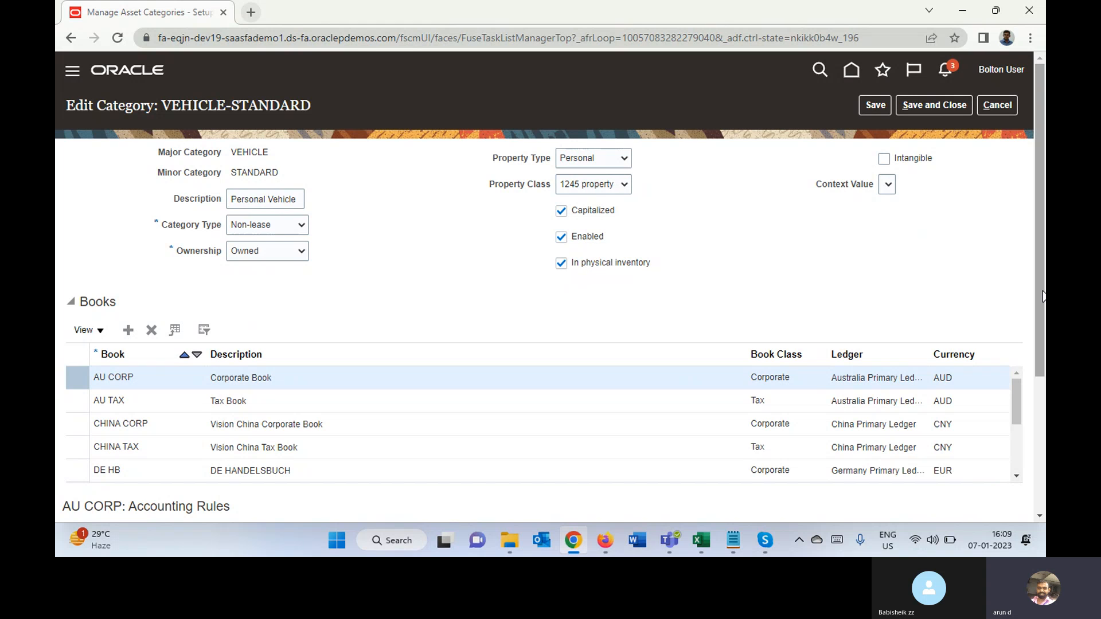
Compare the accounting rules of the AU CORP and AU TAX books, ending with AU CORP selected.
drag(1043, 296, 1044, 440)
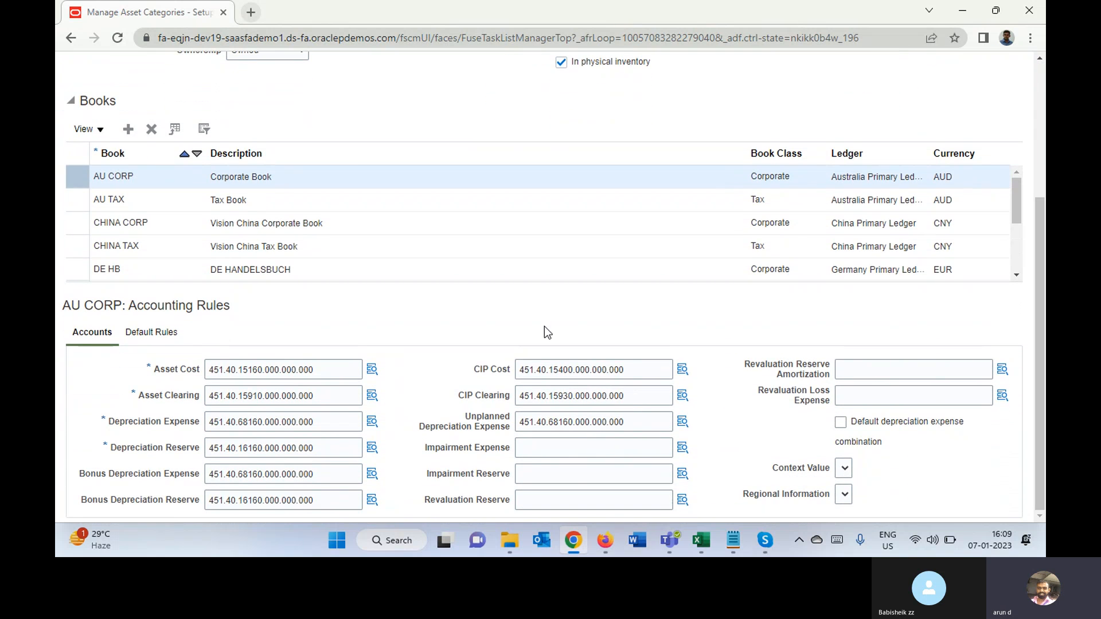
click(252, 200)
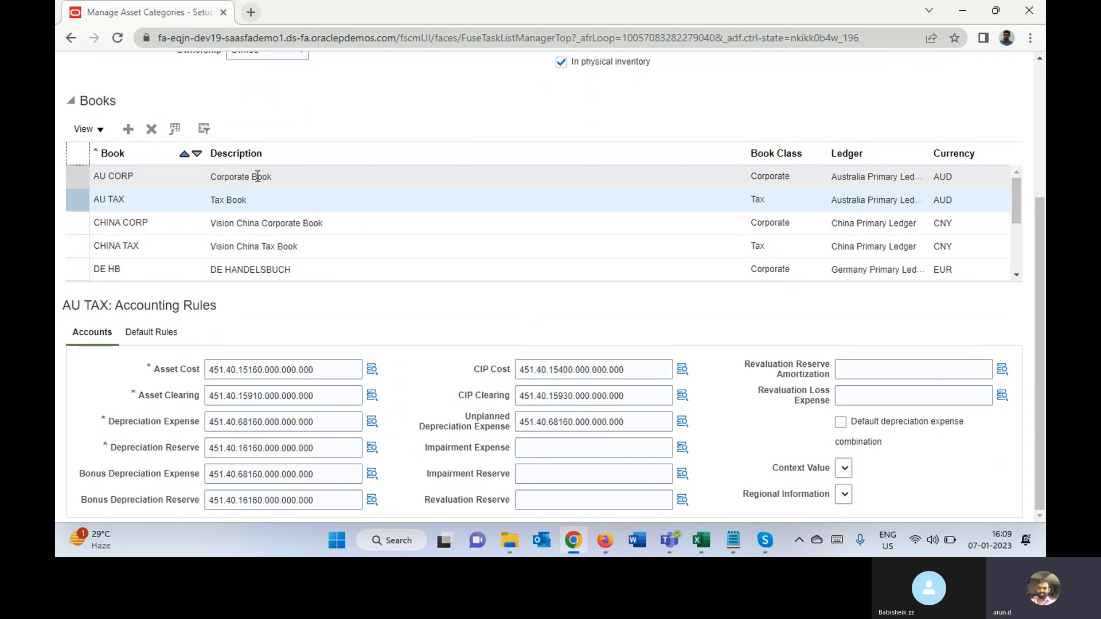
click(257, 176)
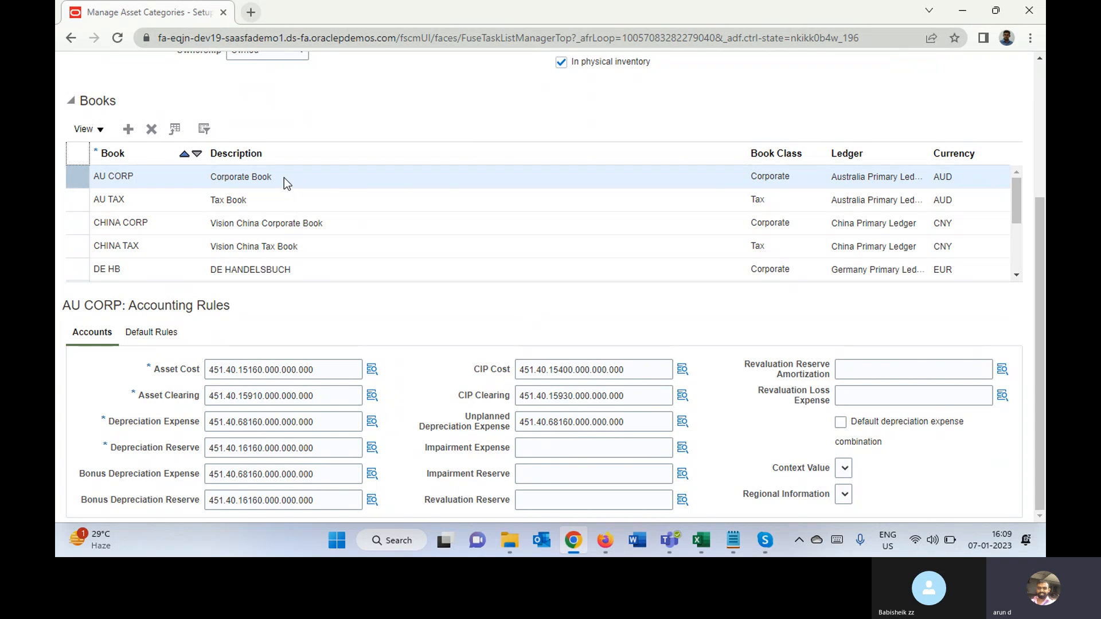
click(245, 203)
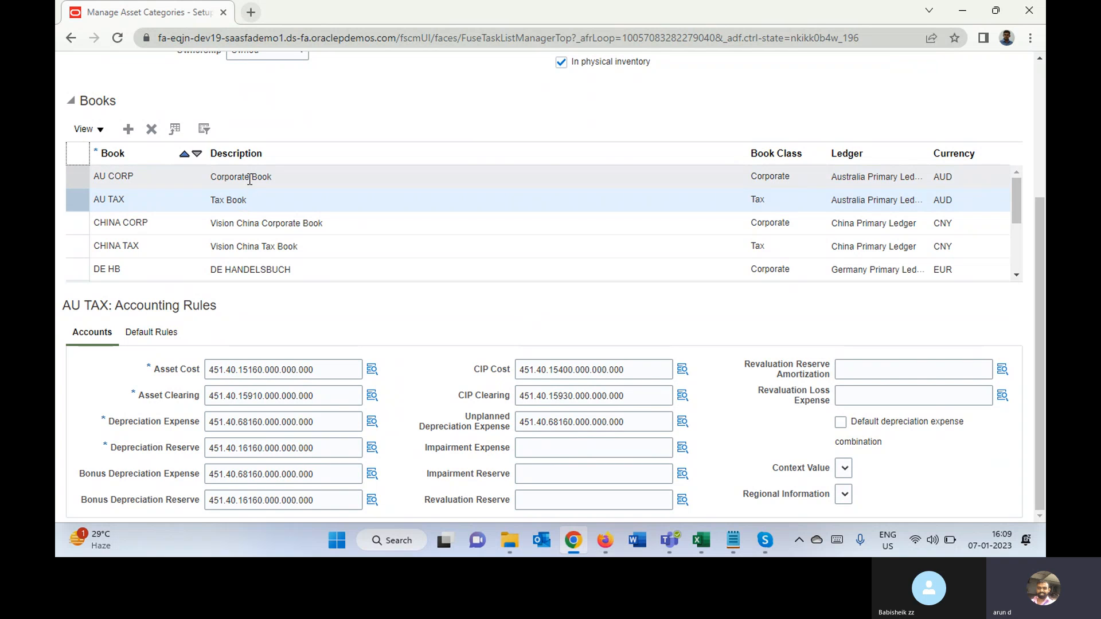
click(249, 179)
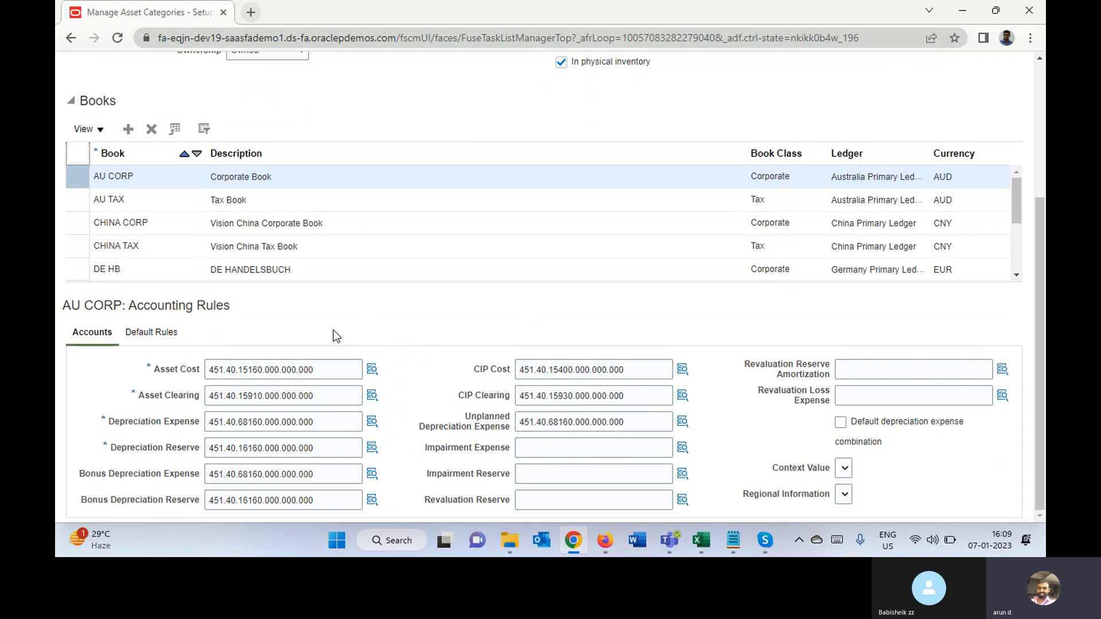
Open the default rules of the AU CORP book and examine the Life in Years options without choosing another.
click(145, 336)
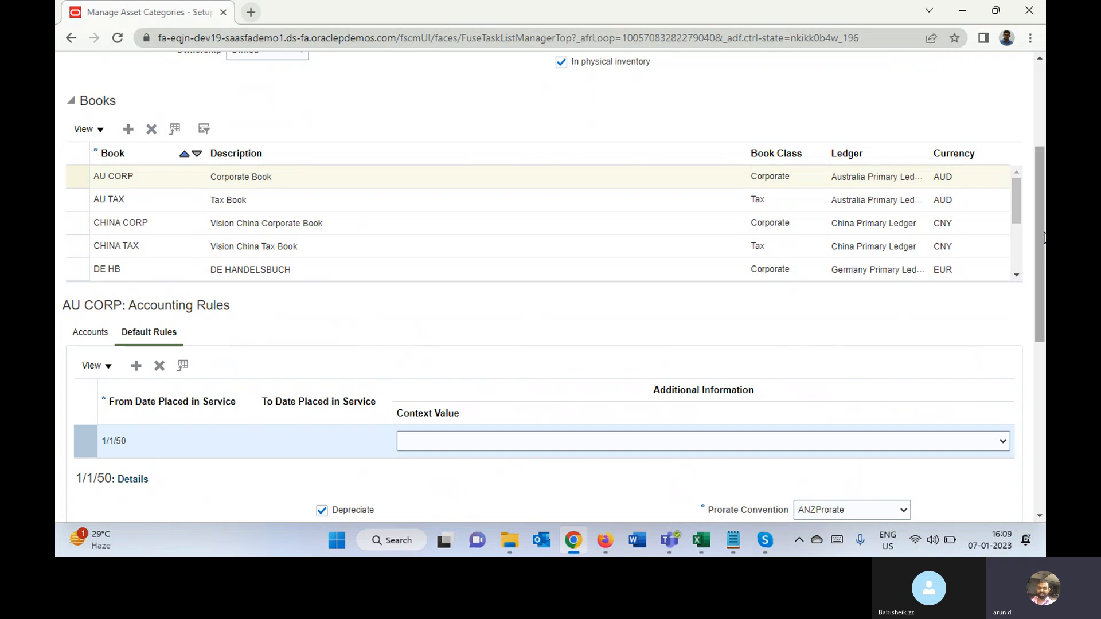
drag(1040, 268, 1043, 383)
scroll(1043, 383, down, 2)
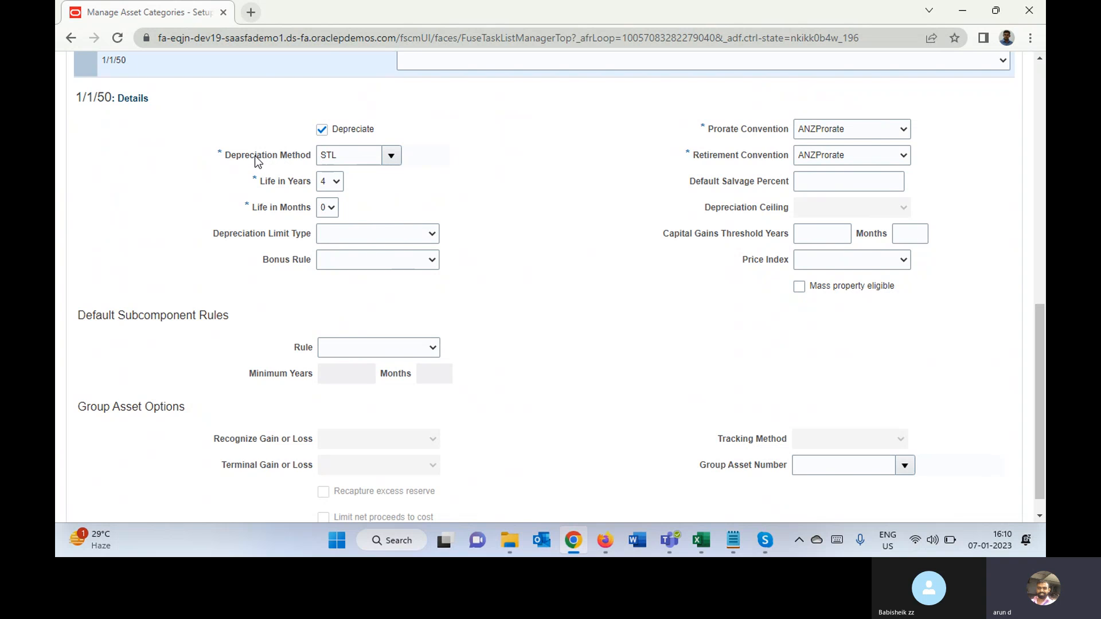
click(336, 181)
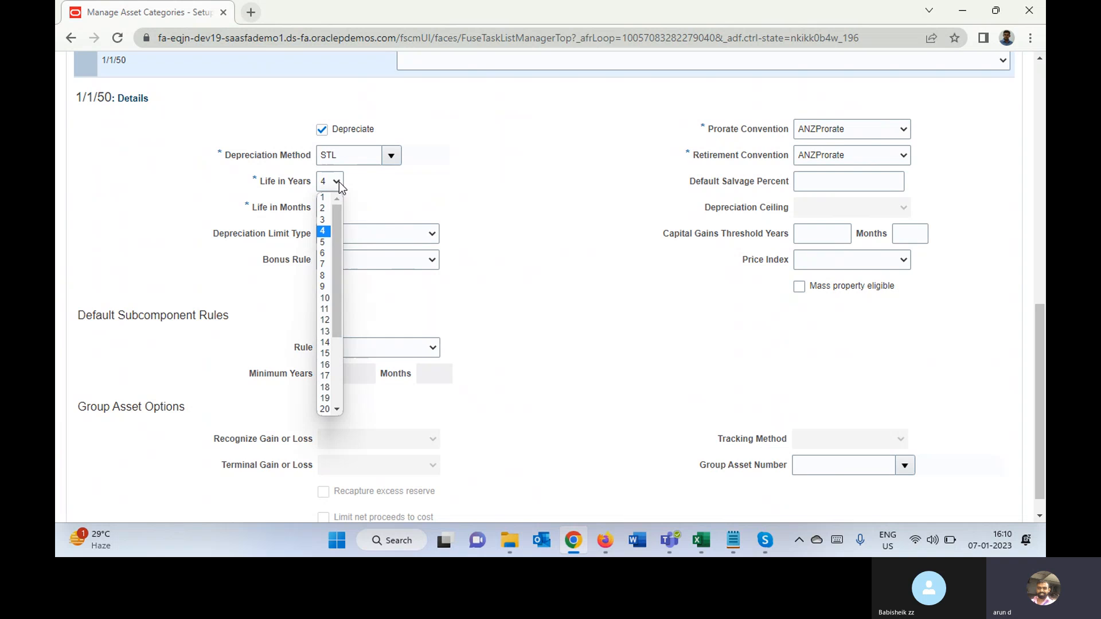
click(406, 189)
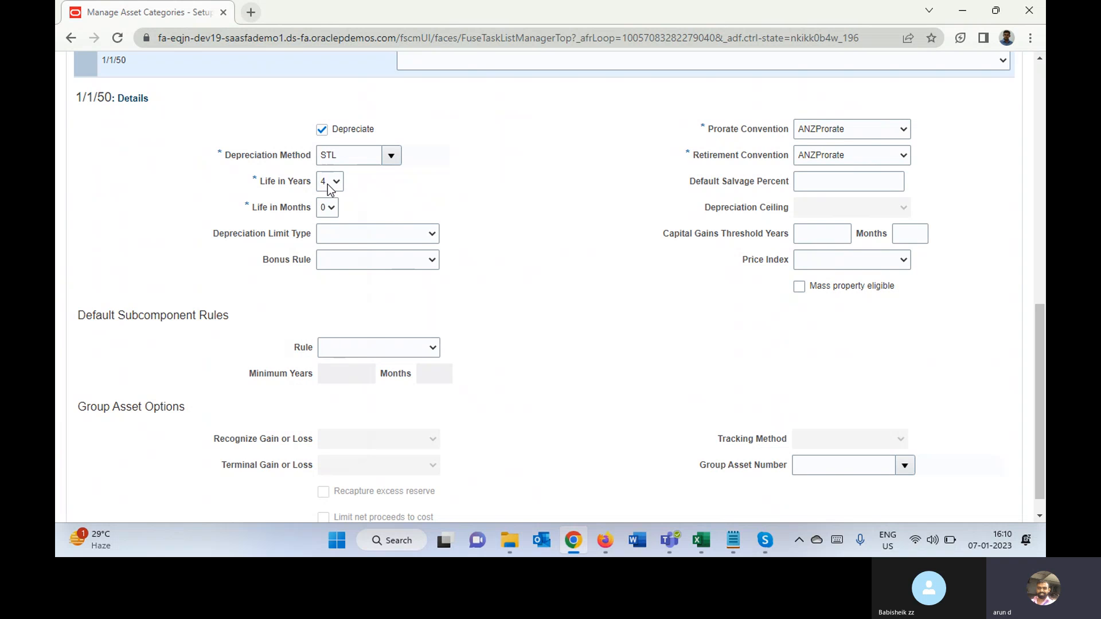
click(328, 188)
click(389, 187)
Review the depreciation method and the prorate and retirement conventions in the AU CORP default rules.
click(392, 155)
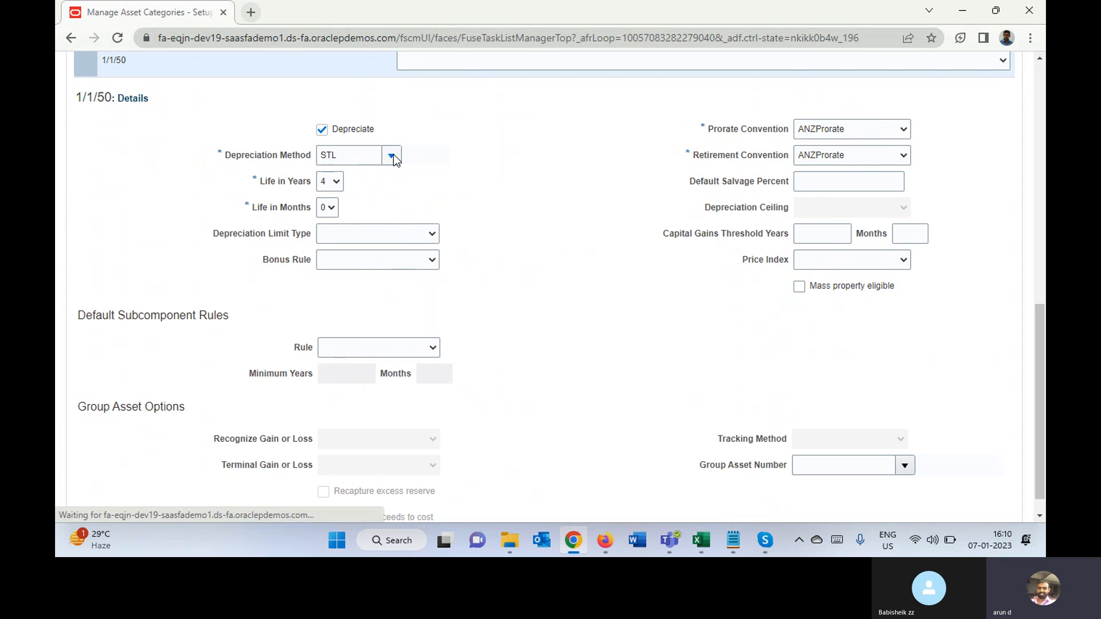
click(472, 138)
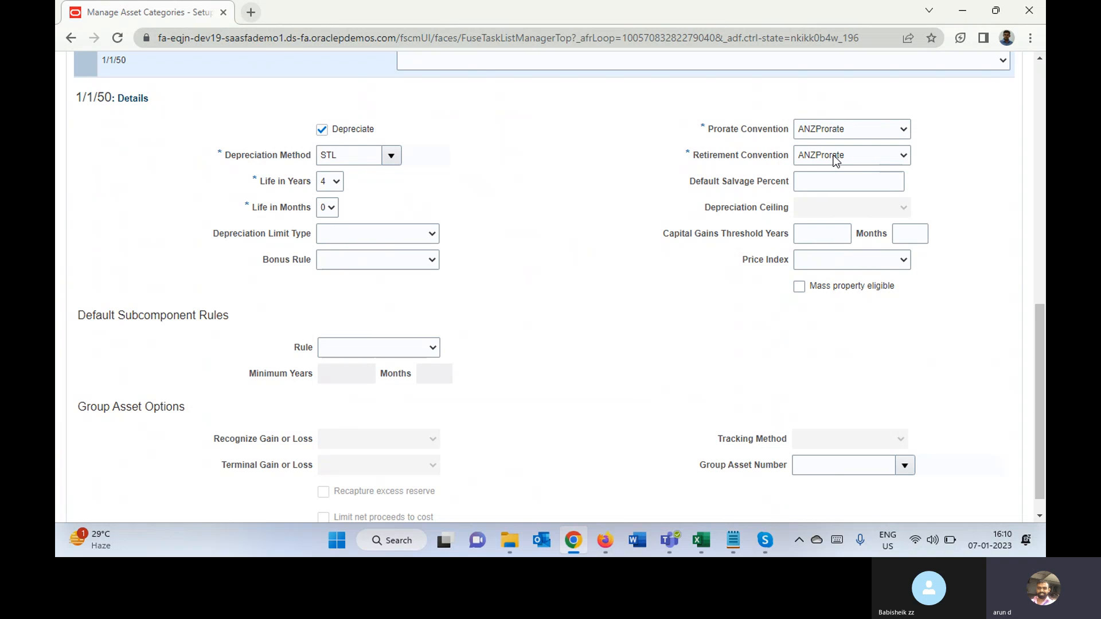
double_click(721, 133)
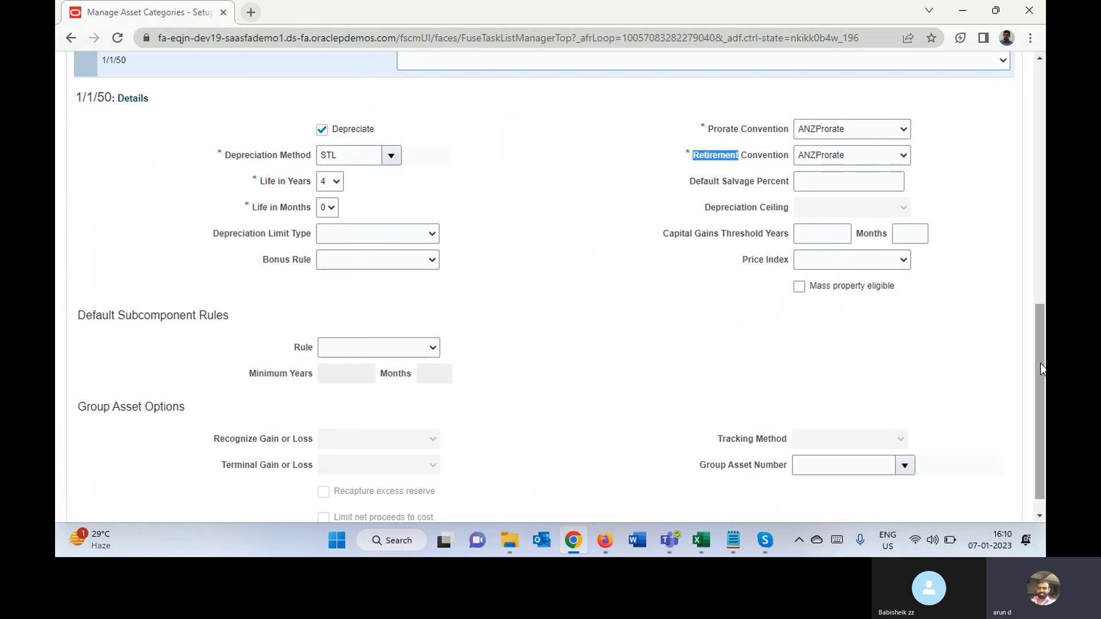
double_click(350, 154)
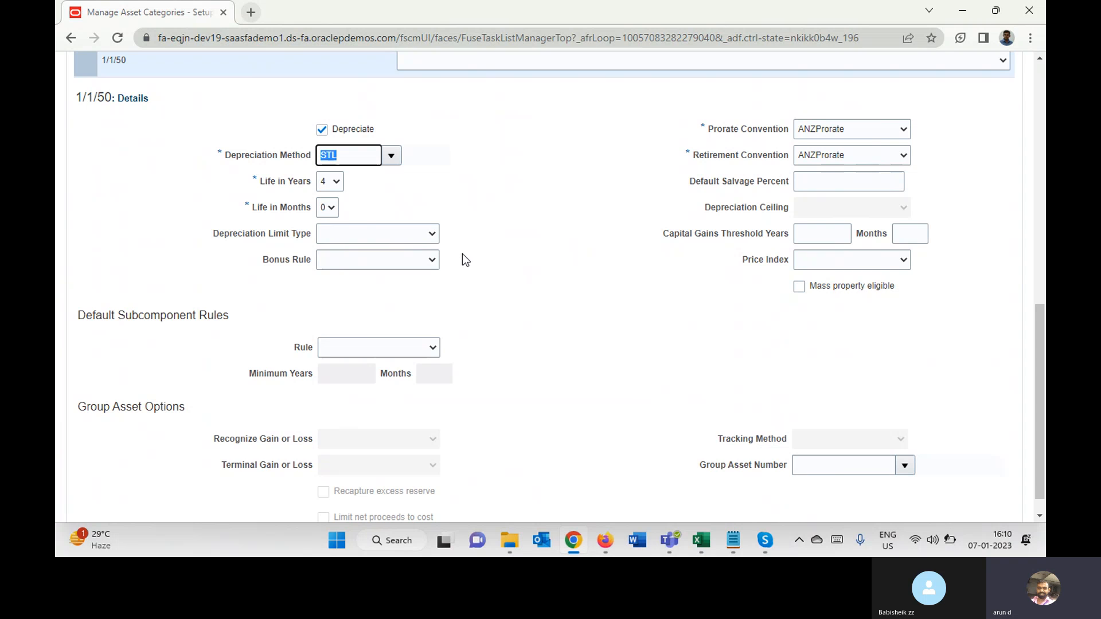
Examine the Depreciation Limit Type, Bonus Rule and default subcomponent rule options, leaving them blank, and look over the group asset options.
click(390, 232)
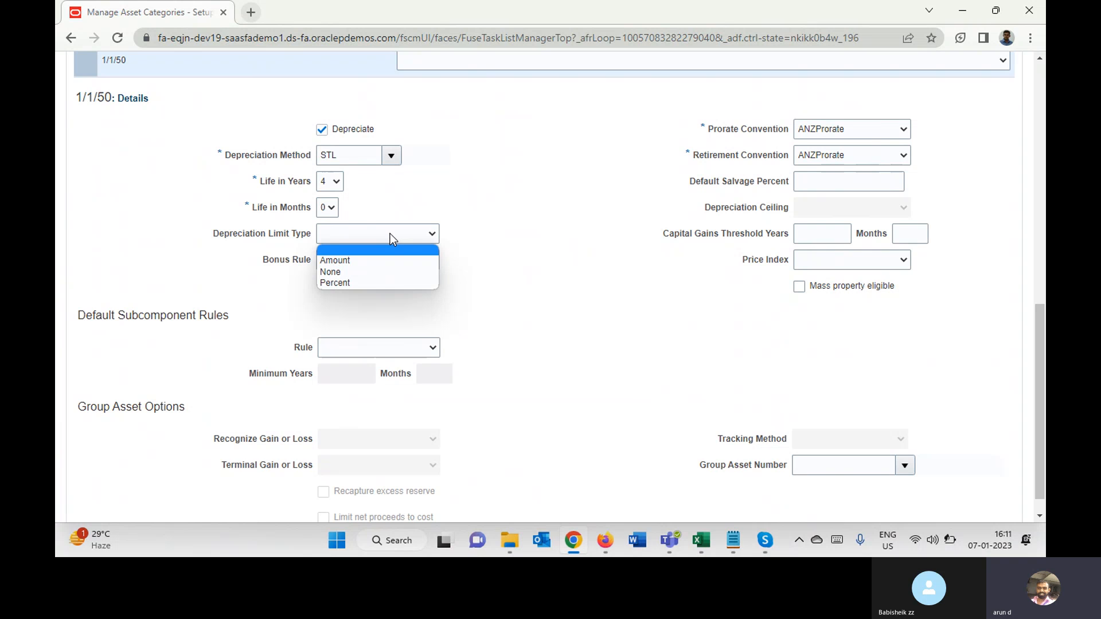
click(558, 273)
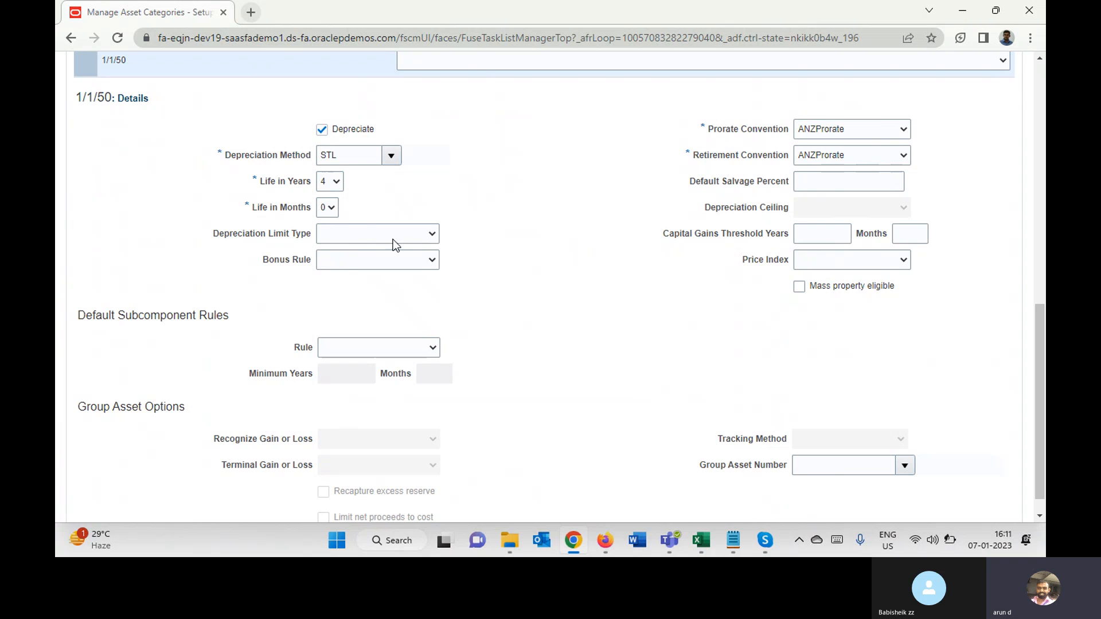
click(419, 261)
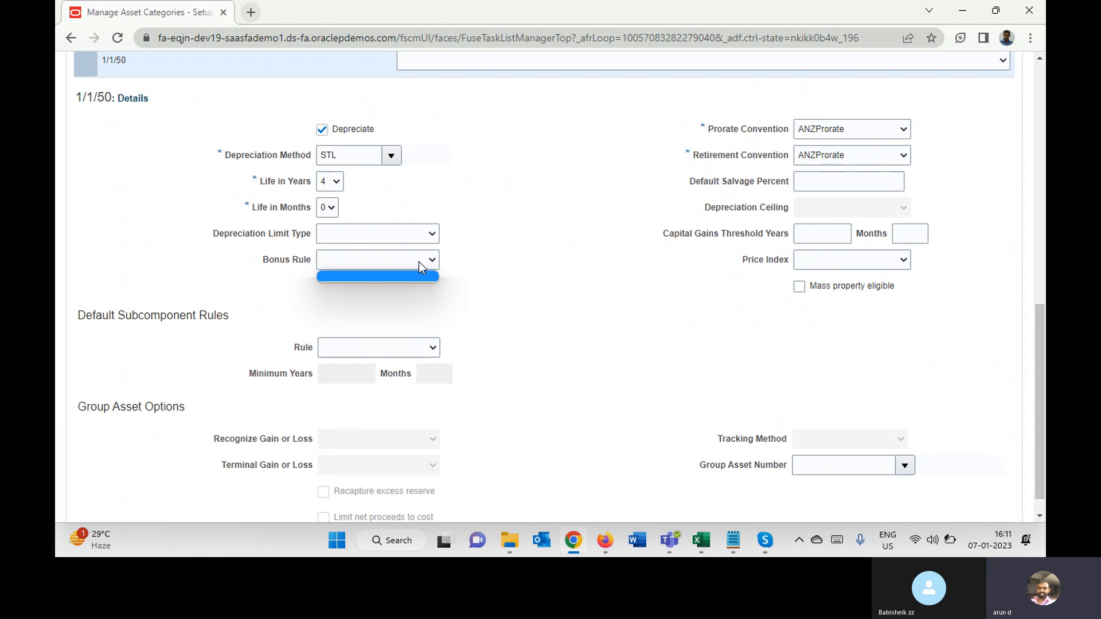
click(418, 261)
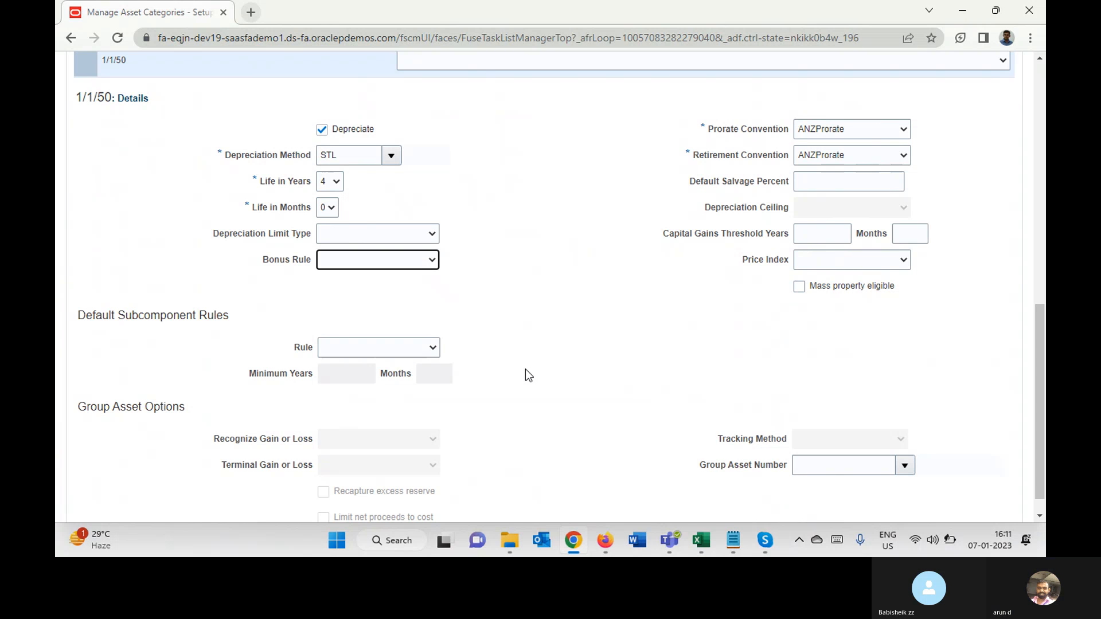
click(342, 346)
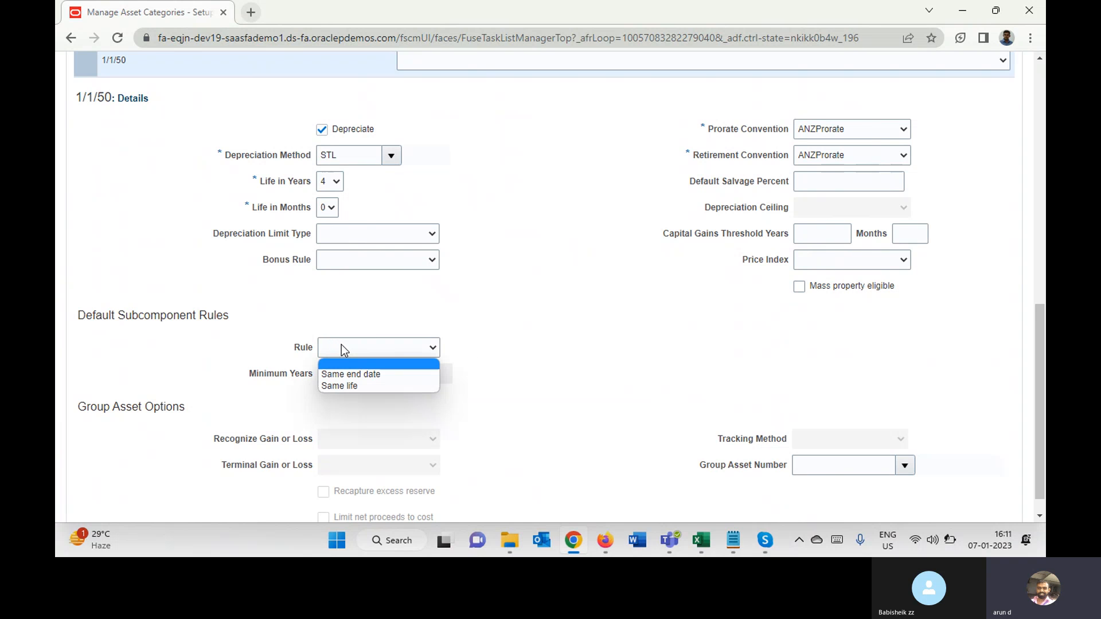
click(631, 349)
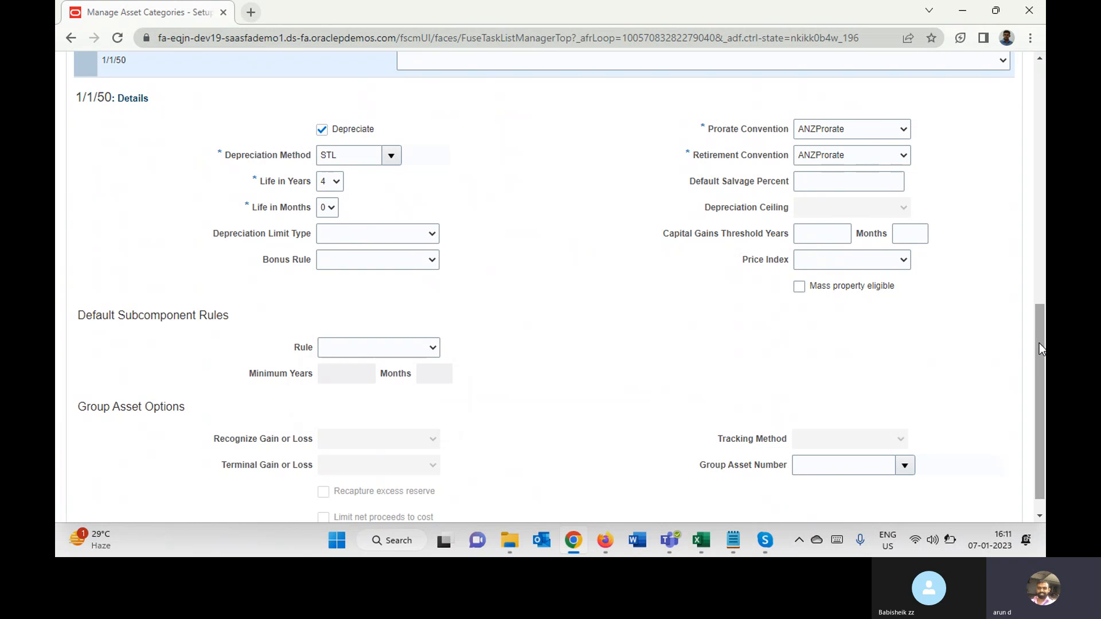
drag(1039, 348, 1039, 360)
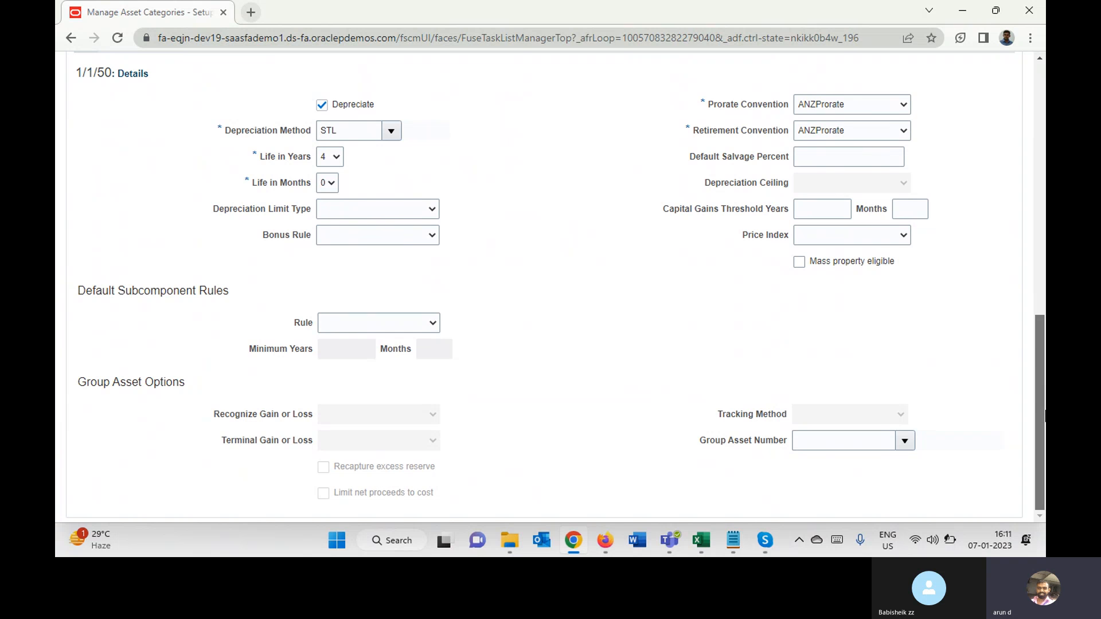
scroll(1036, 343, up, 5)
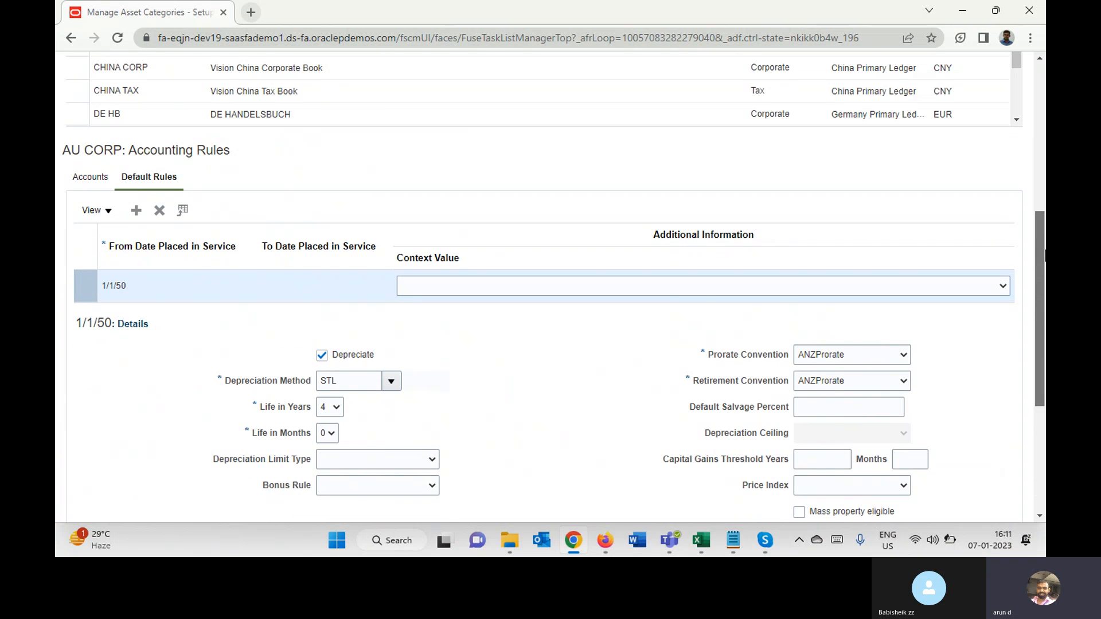
Return to the AU CORP accounts and review the asset cost, depreciation expense and depreciation reserve accounts.
click(86, 179)
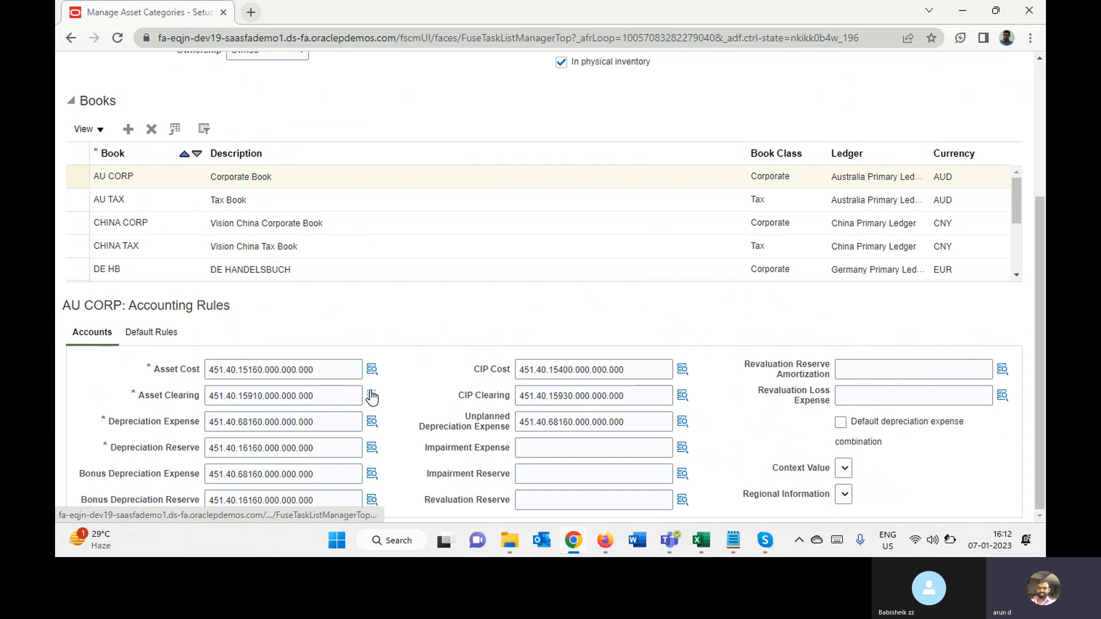
mouse_move(372, 396)
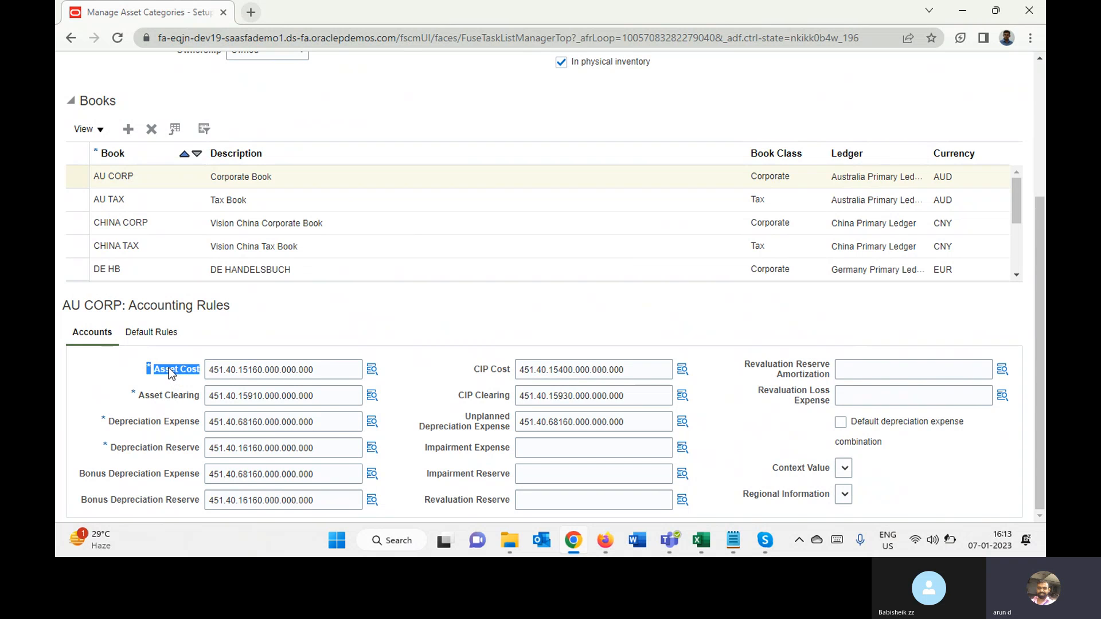
click(149, 380)
triple_click(160, 369)
click(120, 376)
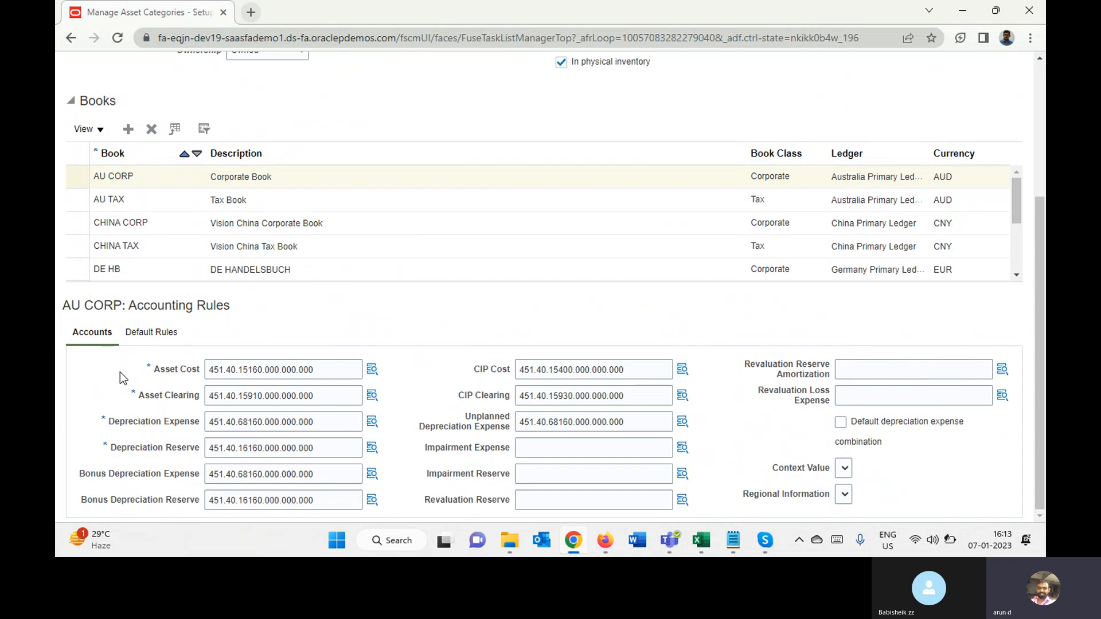
triple_click(126, 425)
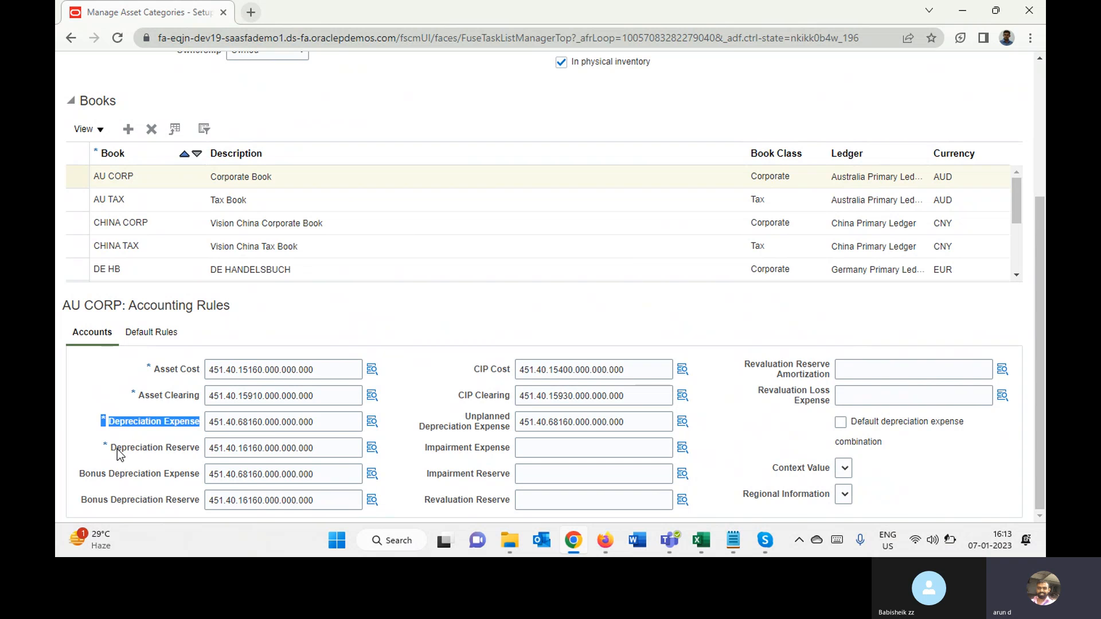
triple_click(118, 448)
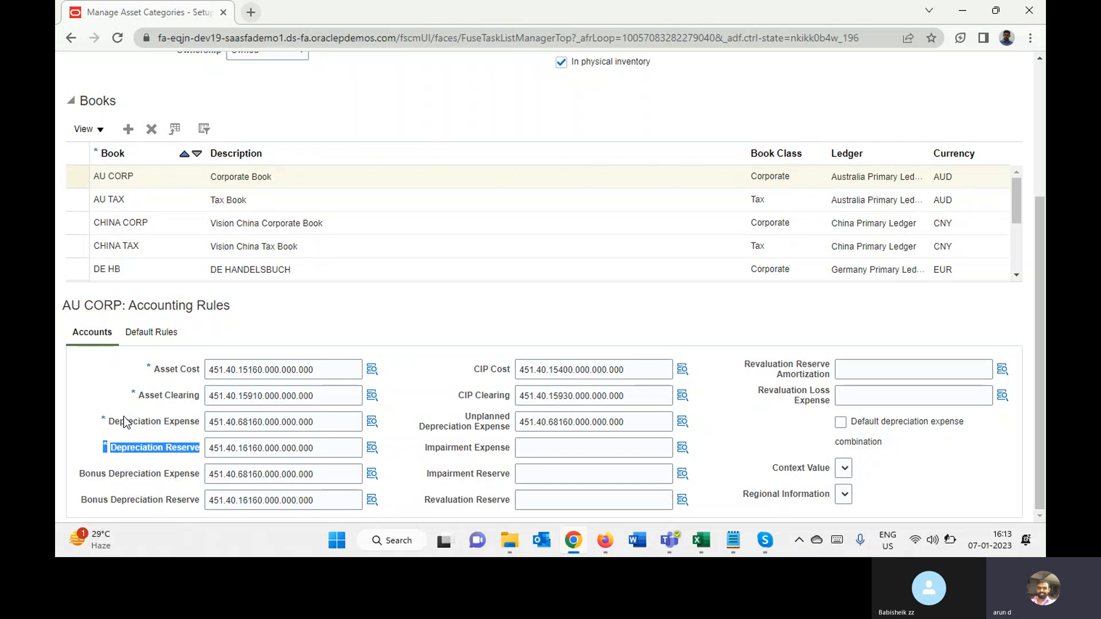
View the segment details of the AU CORP asset cost account, then recheck the major category in the category header.
click(376, 369)
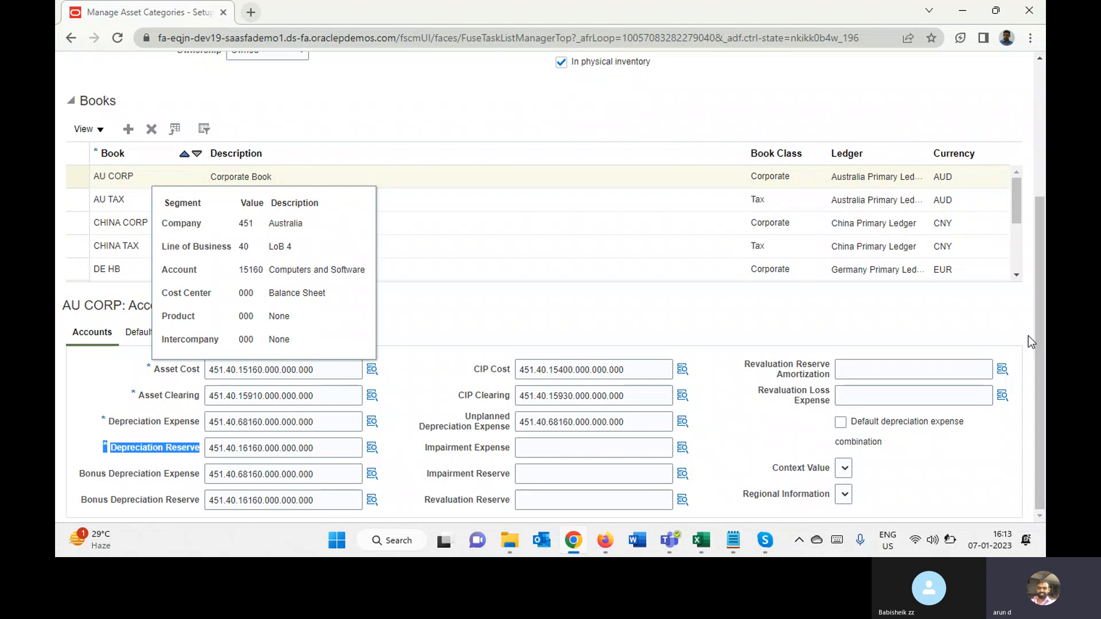
click(78, 435)
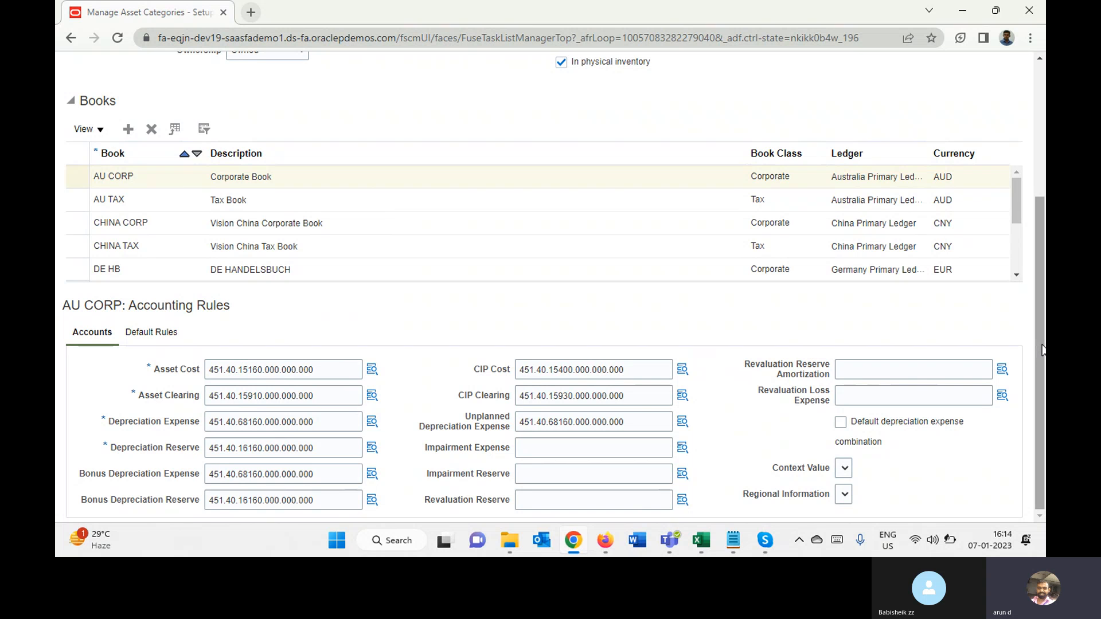
drag(1040, 345, 1044, 138)
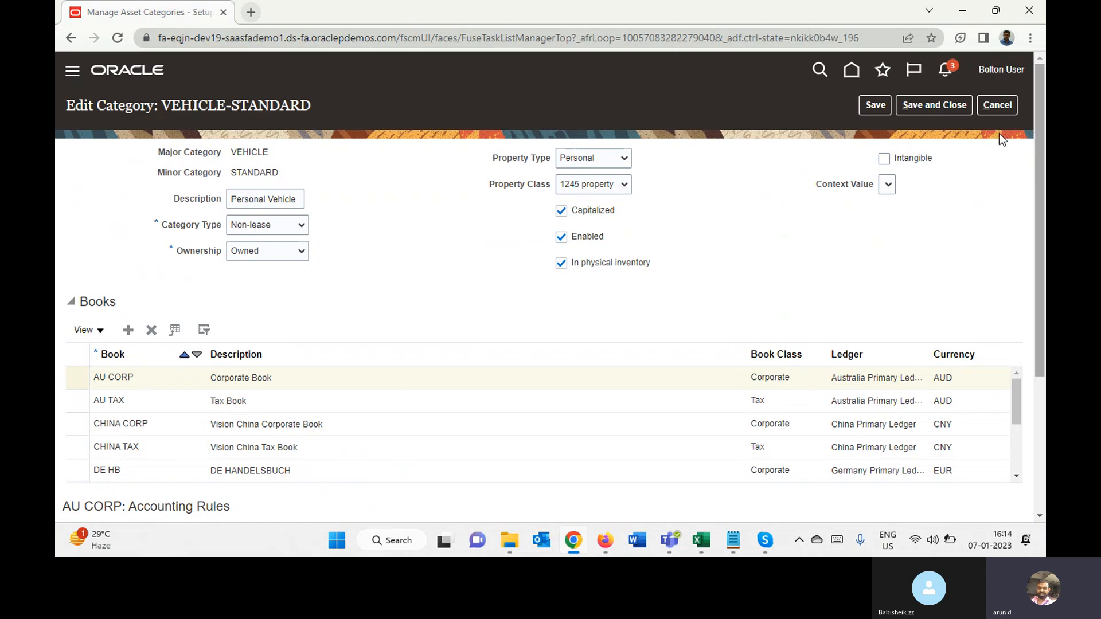
double_click(249, 152)
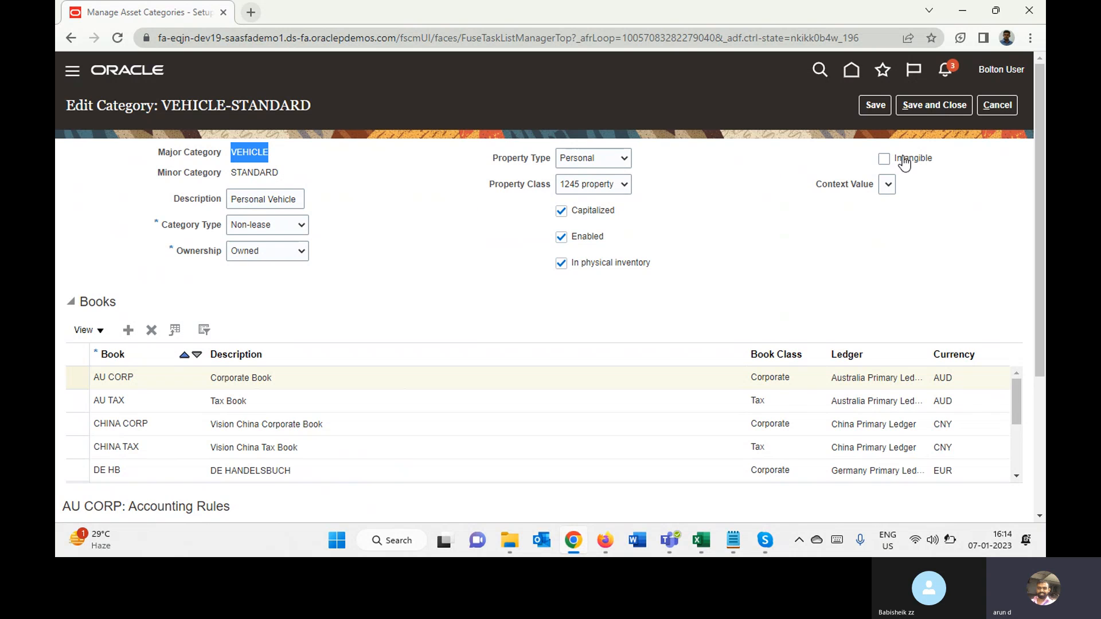
Cancel out of the VEHICLE-STANDARD category, discarding any changes, and return from the Financials setup to the home page.
click(1003, 105)
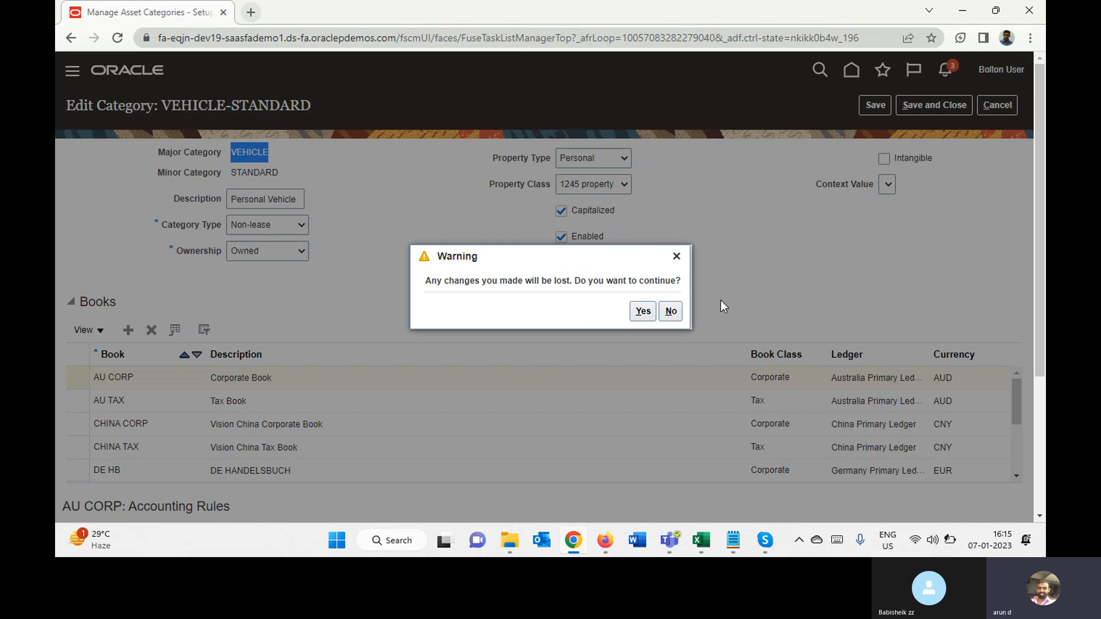
click(643, 311)
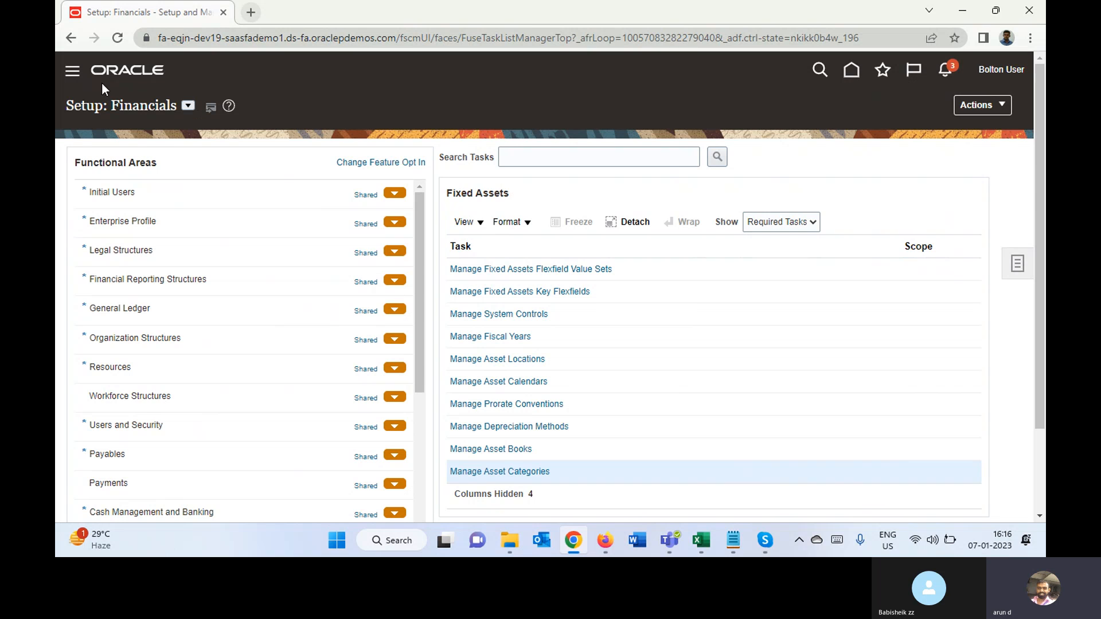
click(73, 75)
click(784, 79)
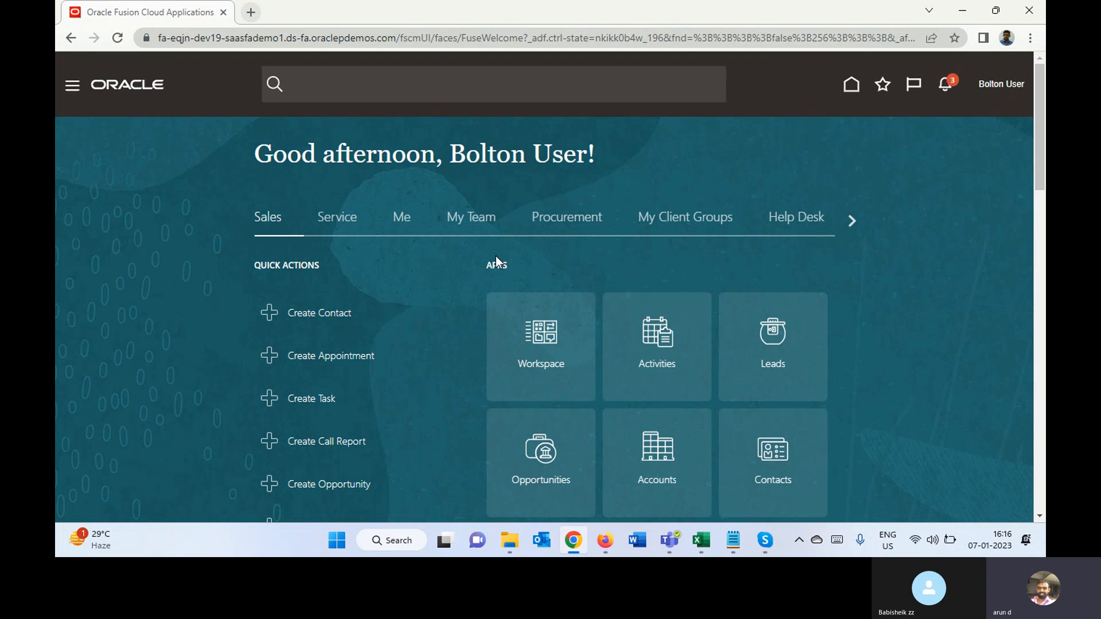
Find the Fixed Assets group on the home page and open the Assets work area.
click(852, 221)
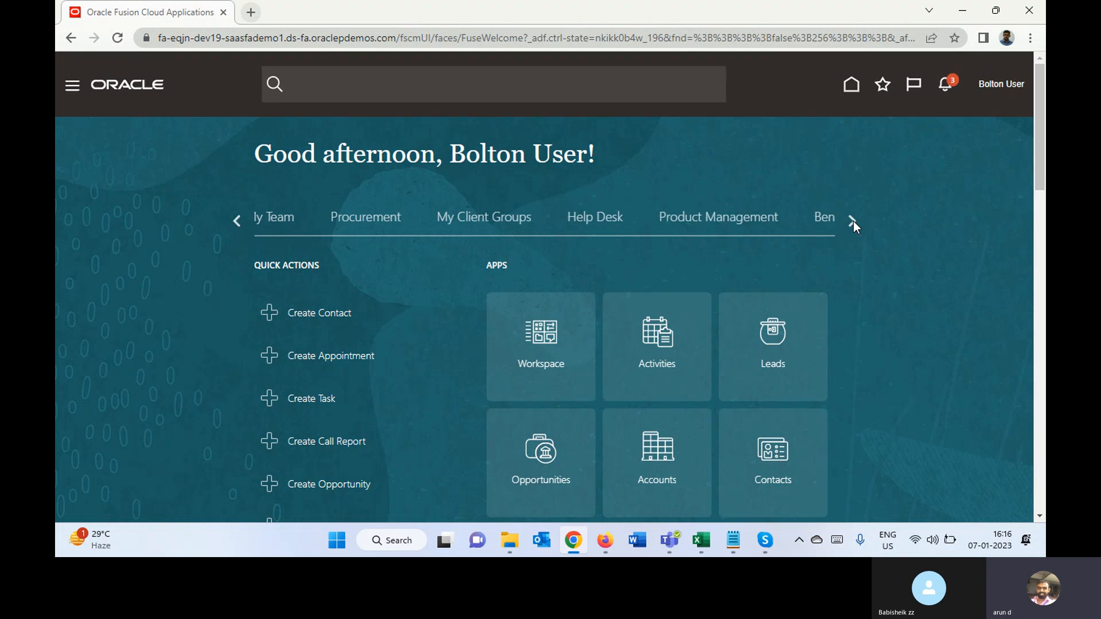
click(852, 222)
click(852, 221)
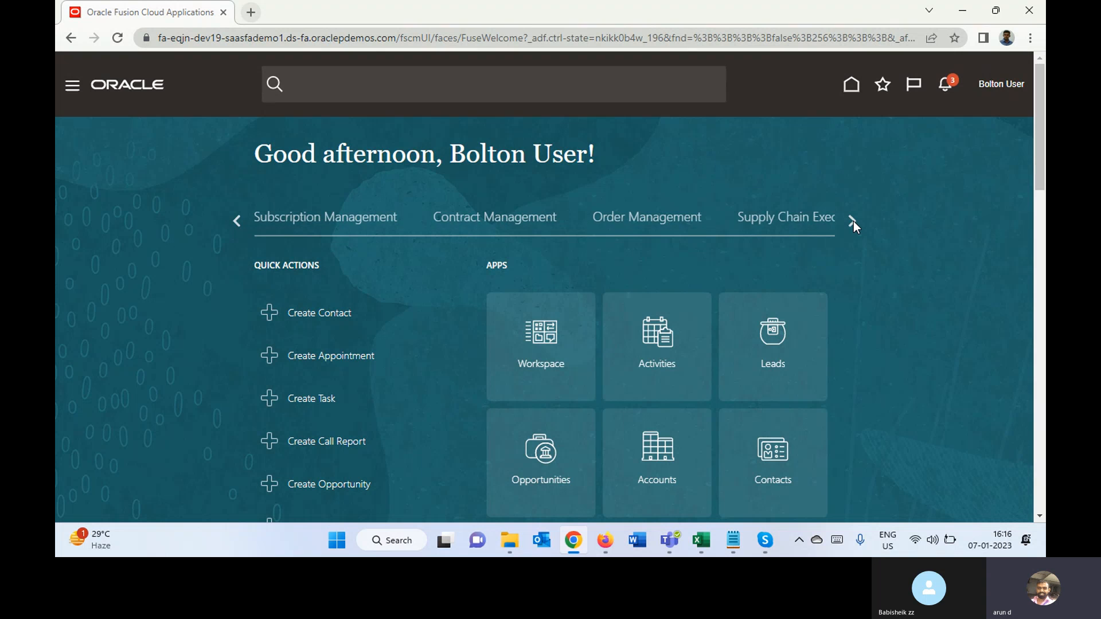
click(852, 221)
click(852, 221)
click(852, 222)
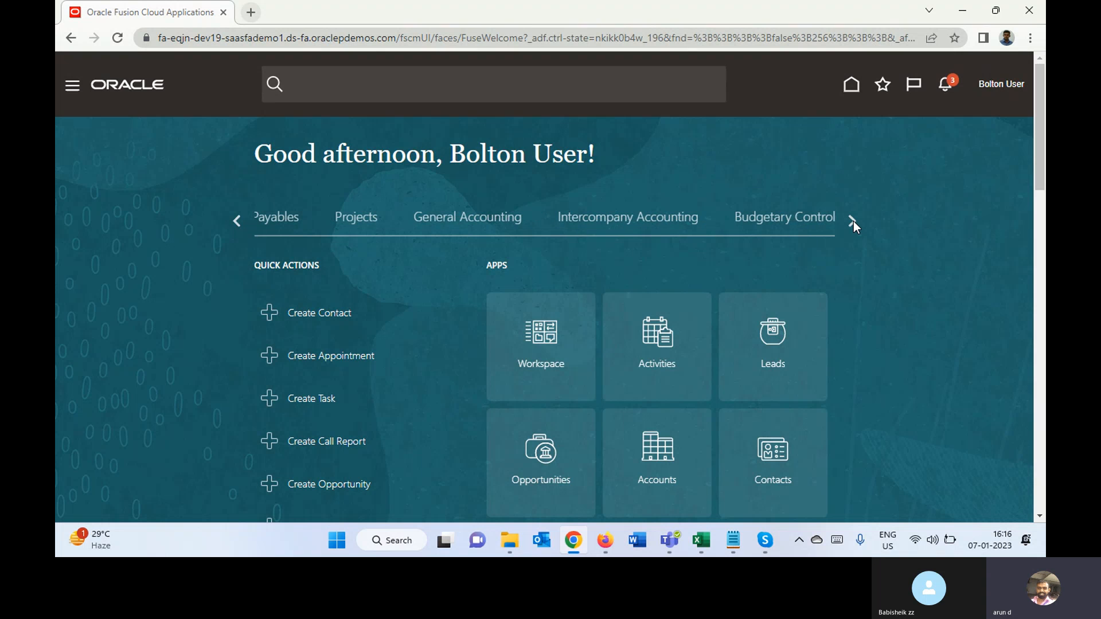
click(852, 221)
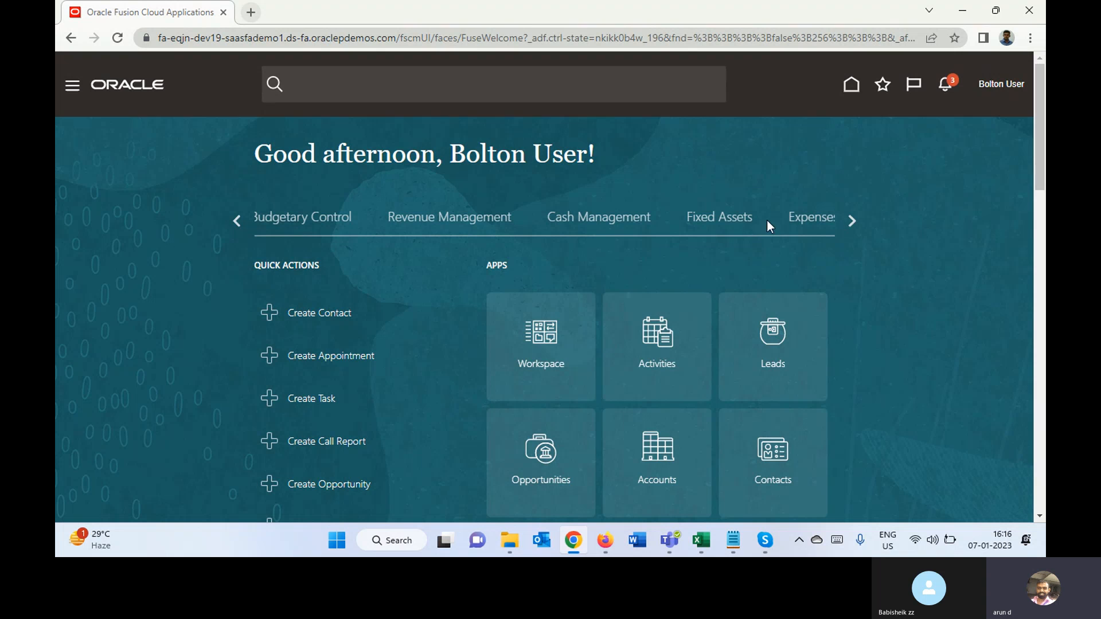
click(723, 225)
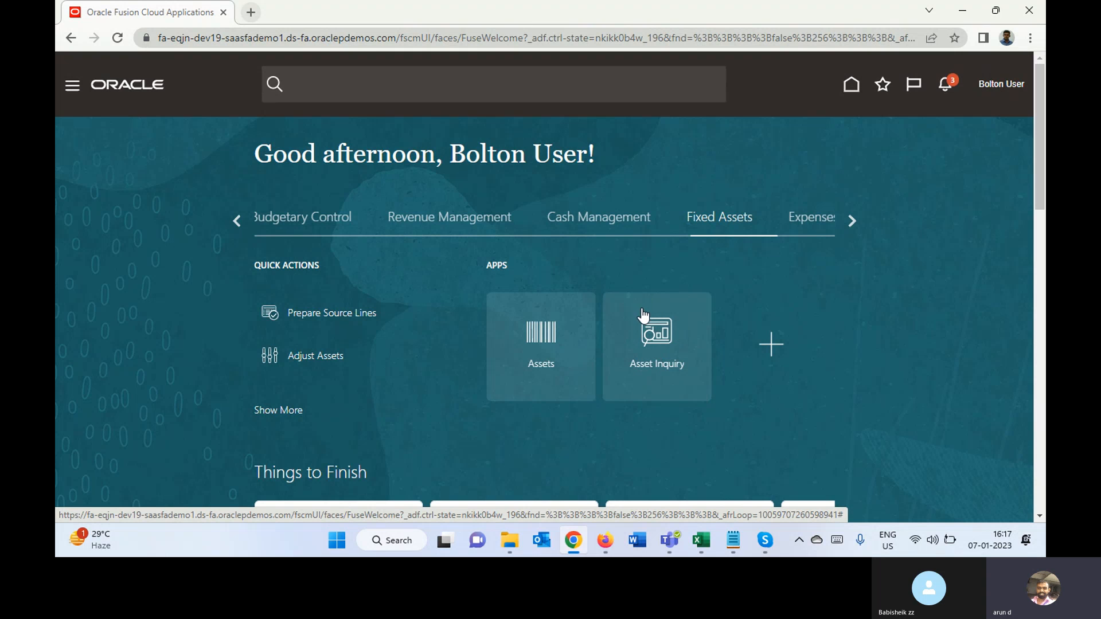
click(542, 341)
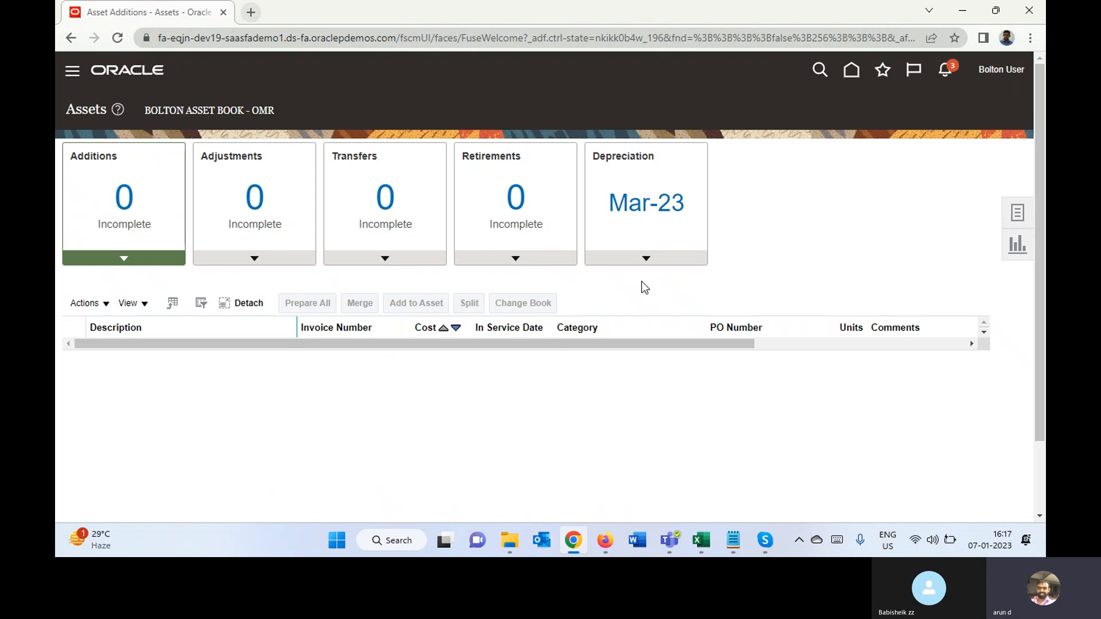
Start adding a capitalized asset in BOLTON ASSET BOOK and open the segment selection for its category.
click(1017, 213)
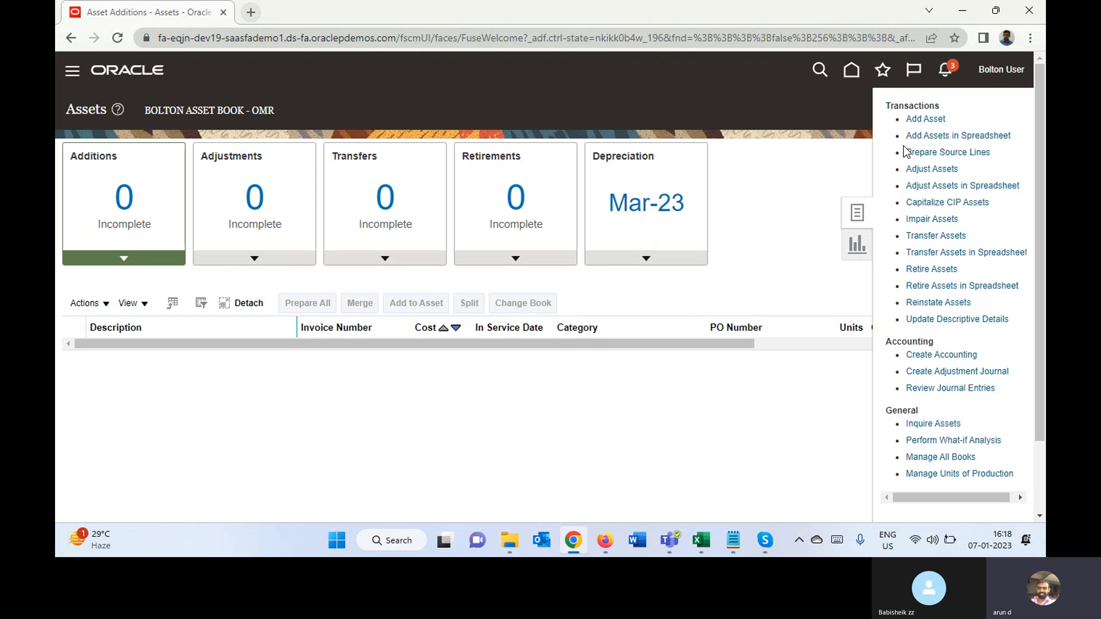
click(919, 121)
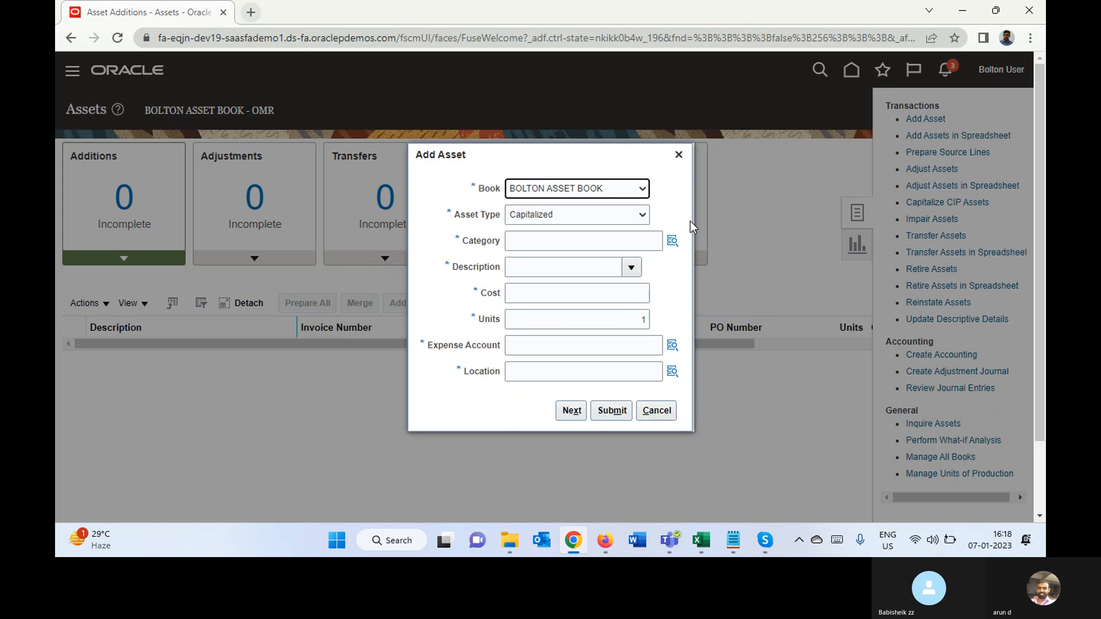
click(673, 247)
click(674, 249)
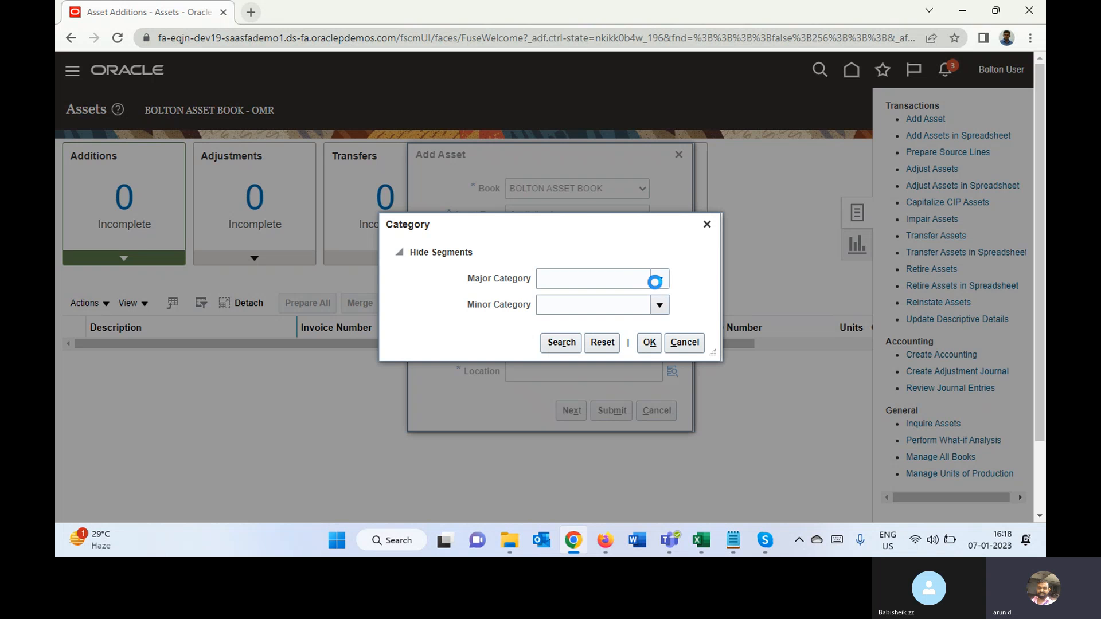
click(656, 281)
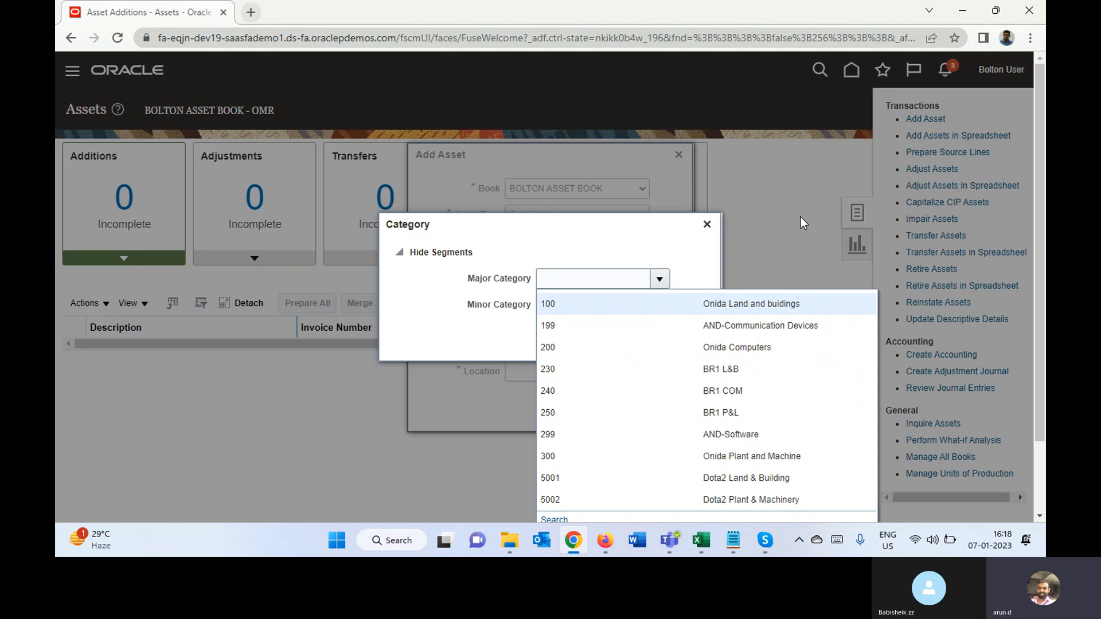
click(628, 278)
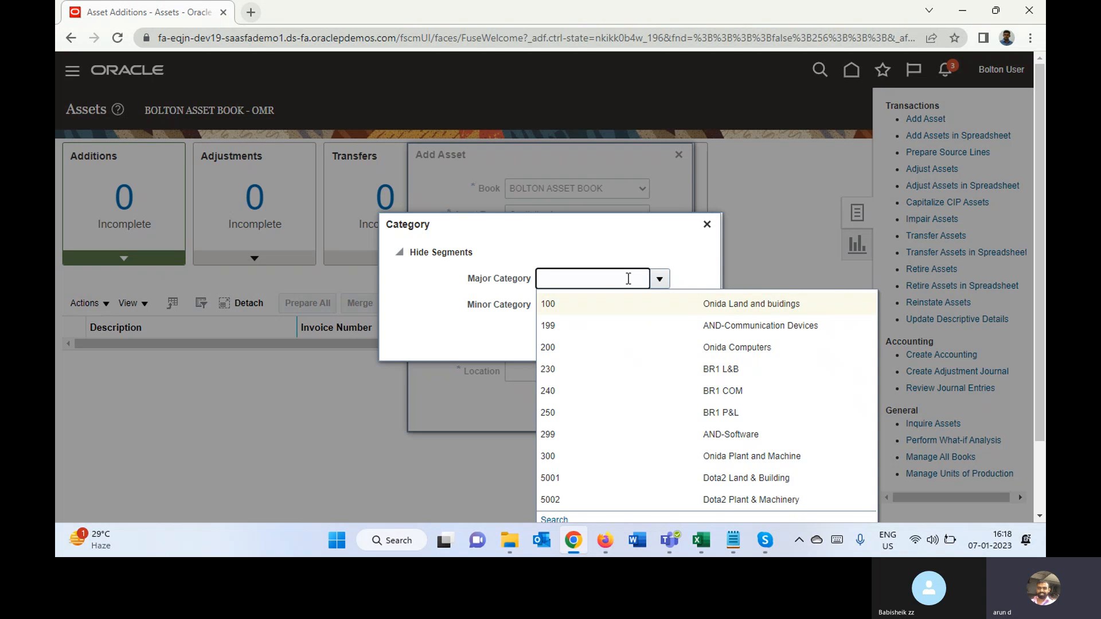
text(Bol)
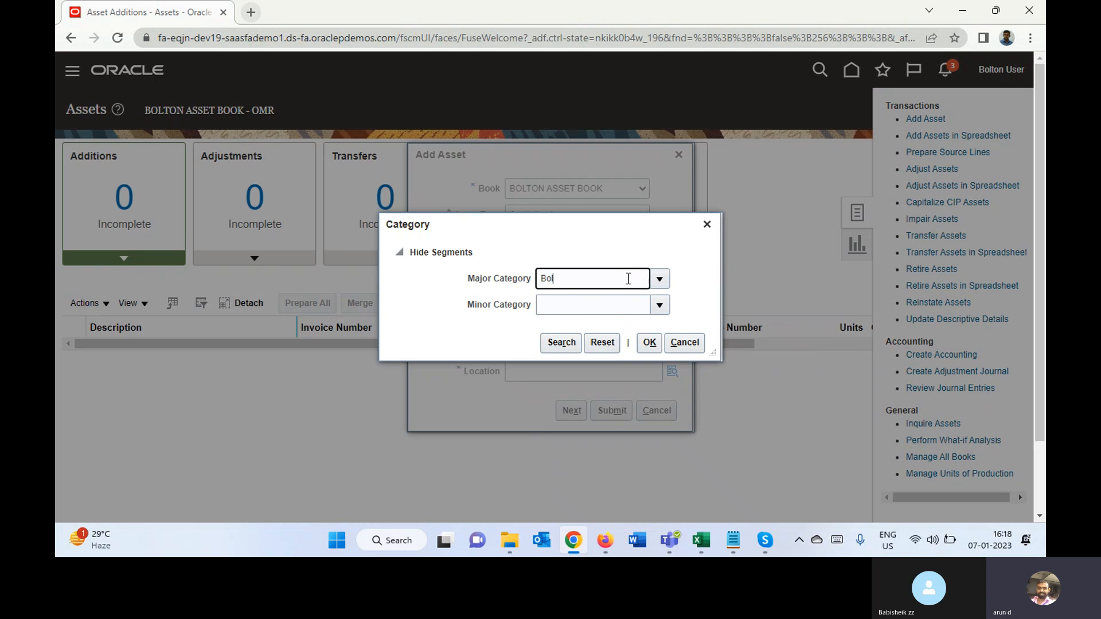
key(BackSpace)
key(BackSpace)
key(BackSpace)
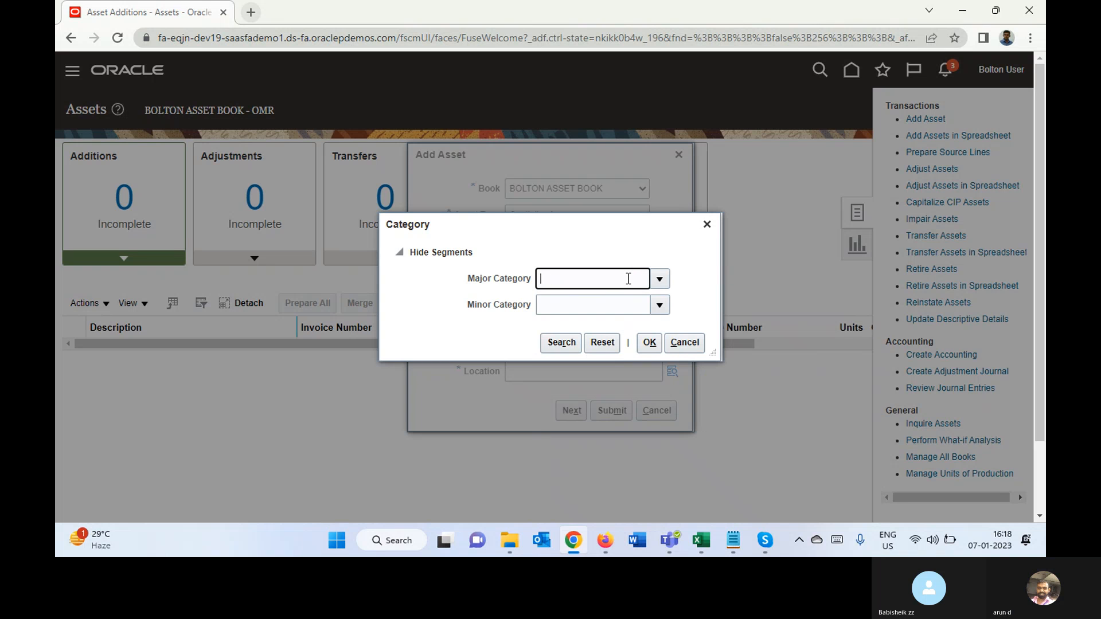
Open the full search for major category values and search by the description Bol.
click(659, 279)
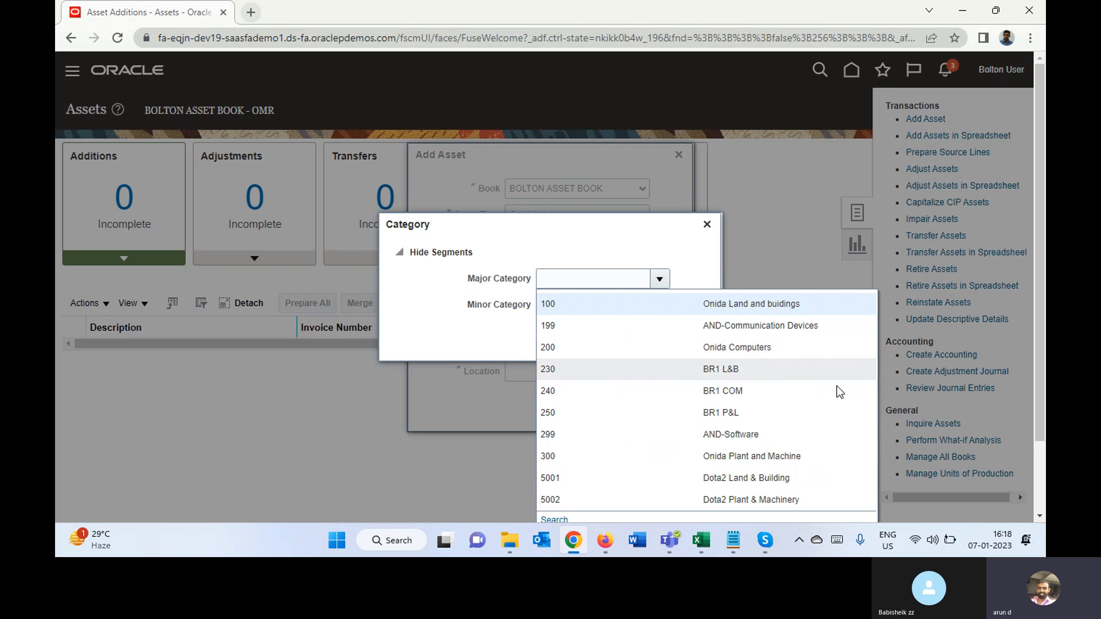
click(555, 520)
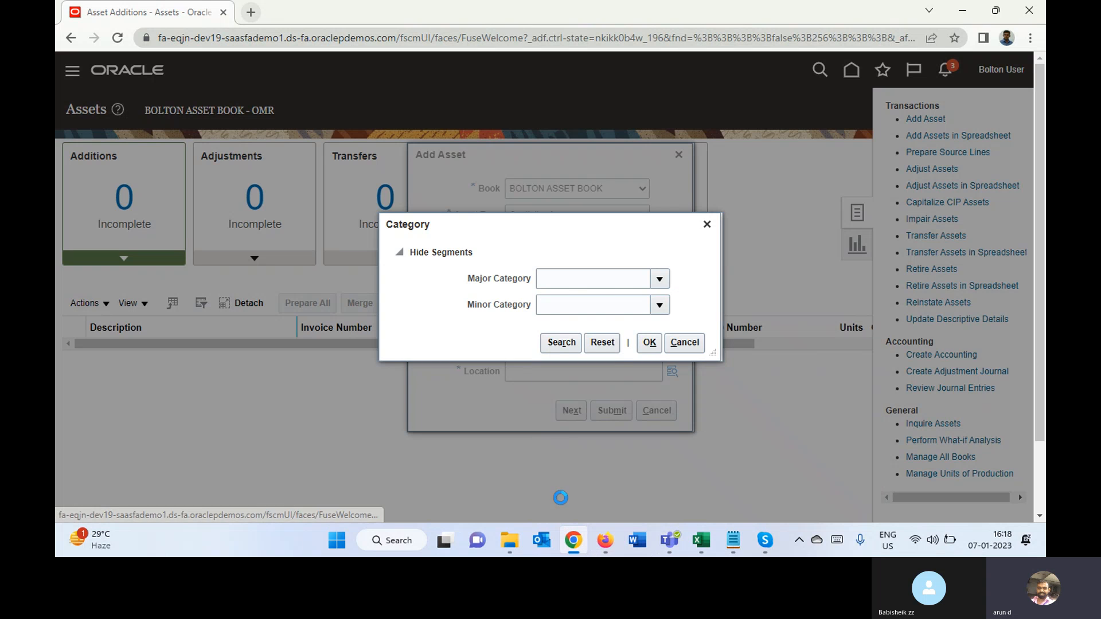
click(526, 289)
text(Bol)
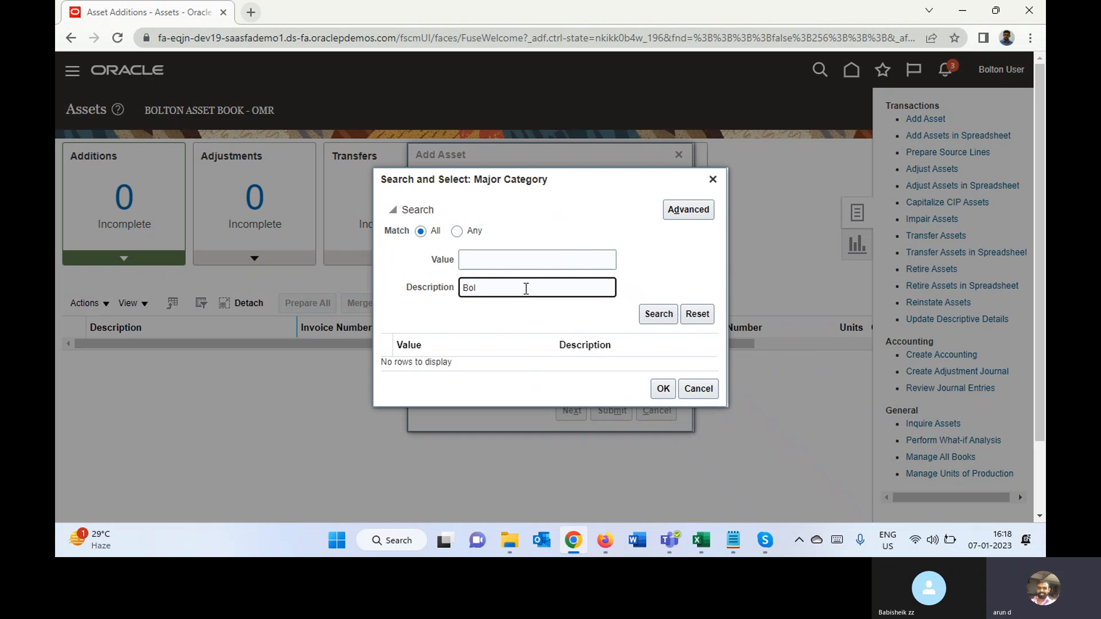
click(657, 315)
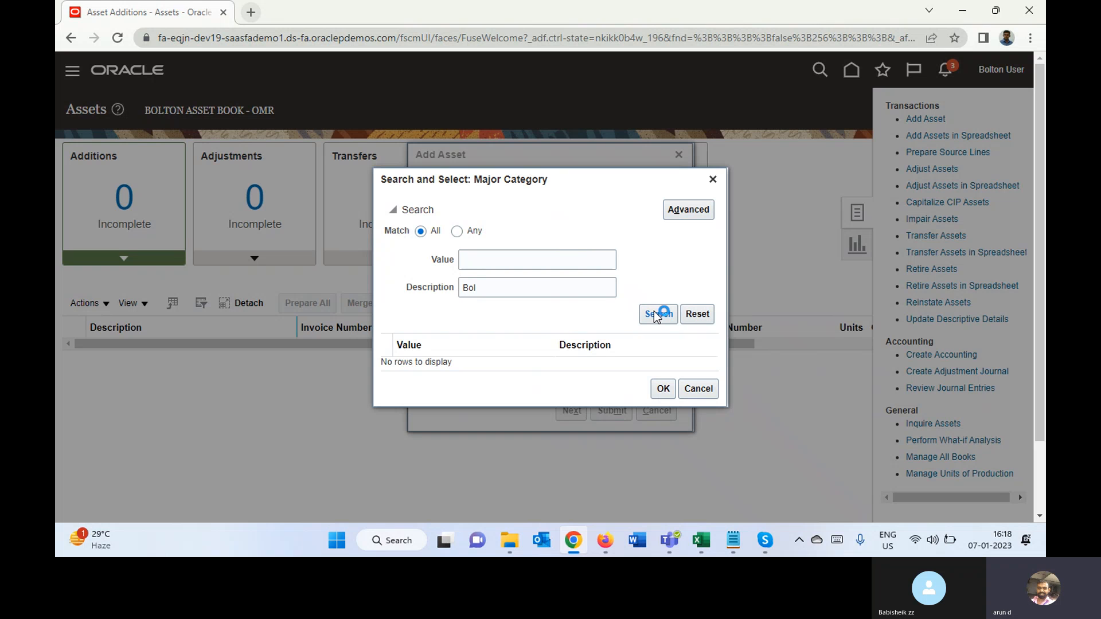
Clear the description filter, list all major category values and choose Buildings as the major category.
double_click(544, 287)
key(BackSpace)
key(Return)
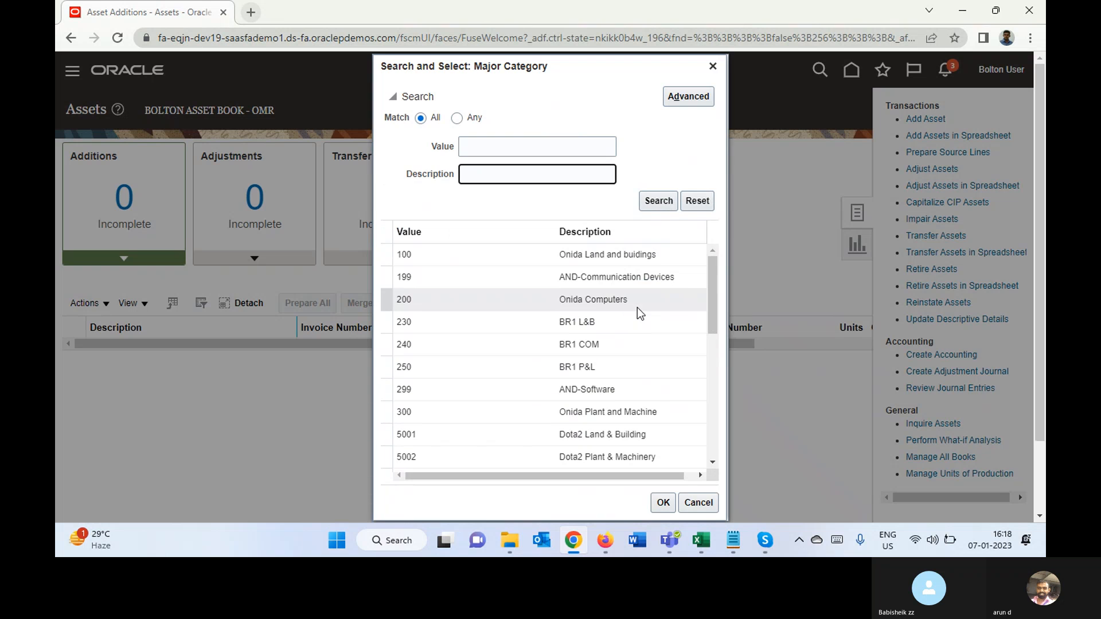
click(714, 309)
drag(714, 308, 708, 462)
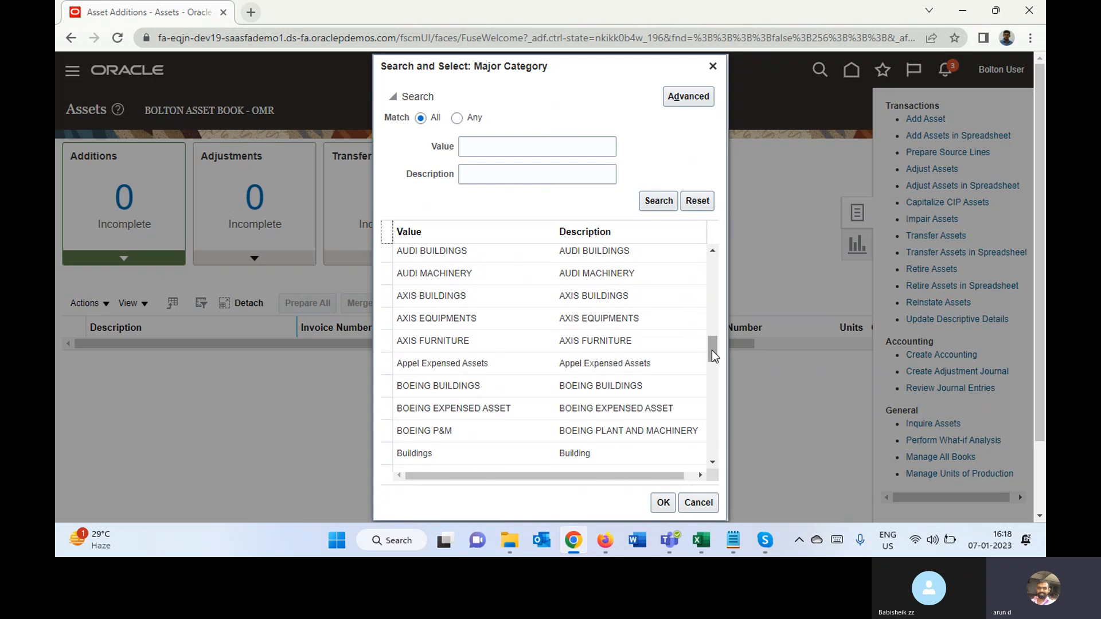
drag(714, 347, 716, 367)
click(614, 319)
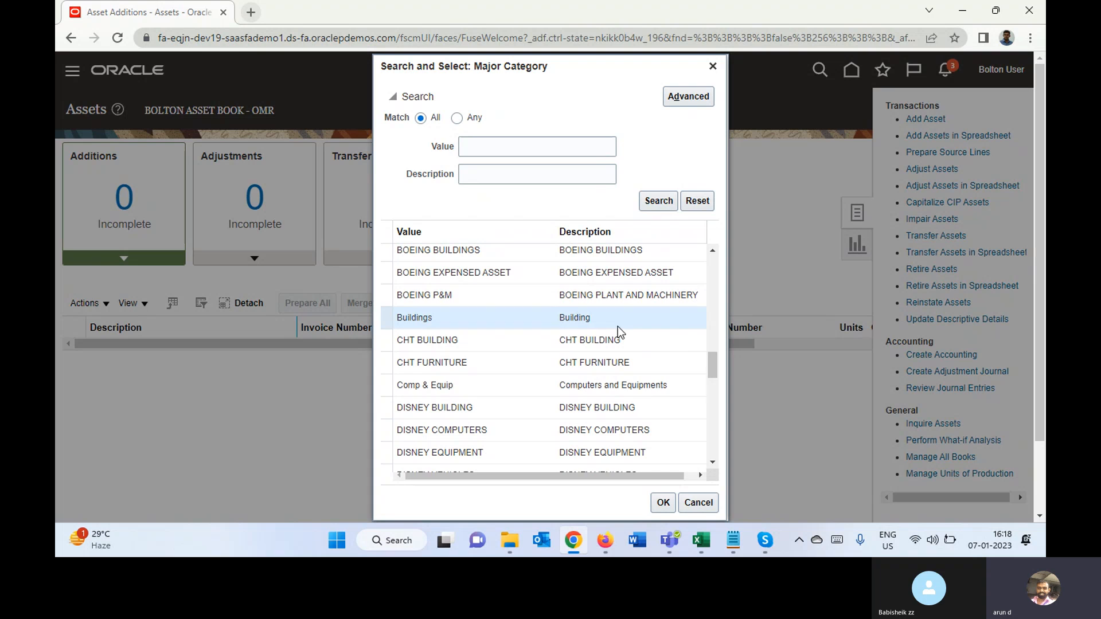
click(663, 503)
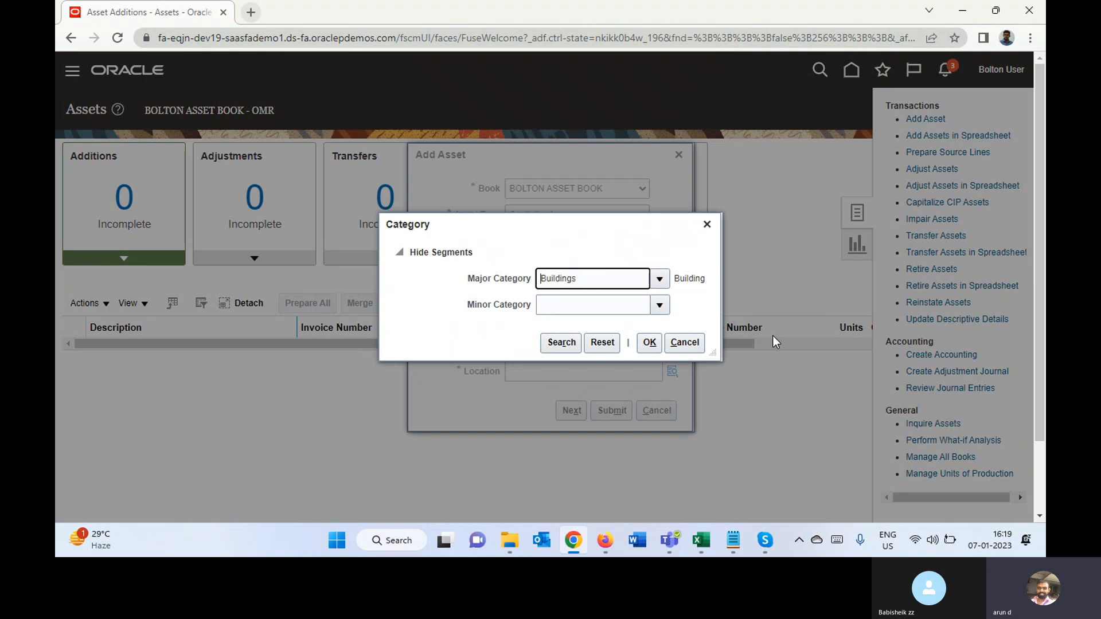
Set the minor category to Barge and try to apply the Buildings and Barge combination to the asset.
click(660, 305)
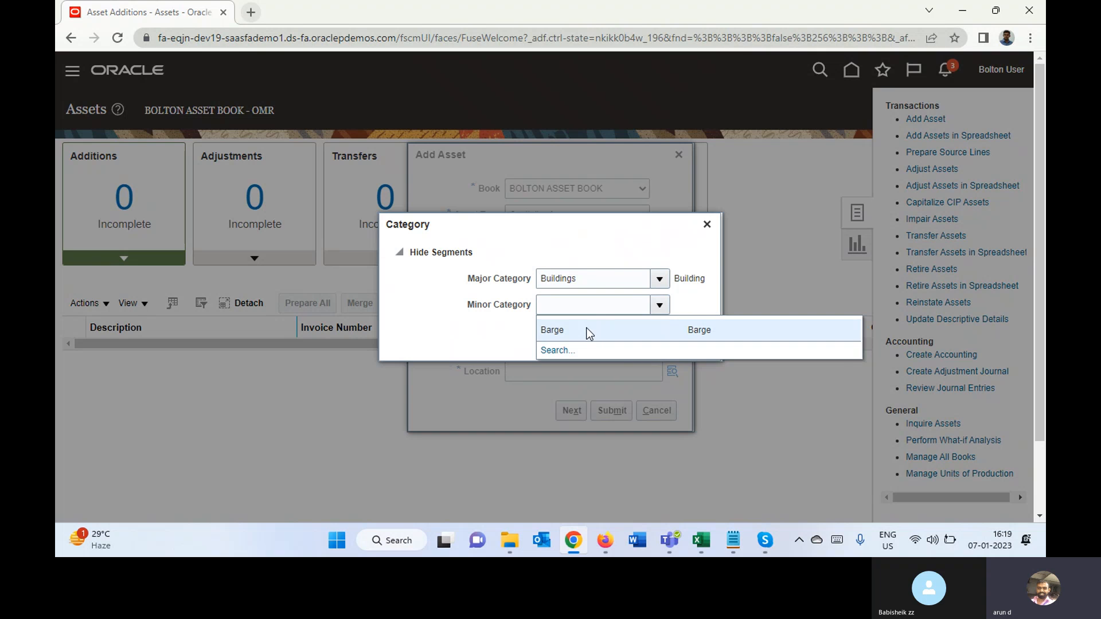
click(586, 331)
click(649, 342)
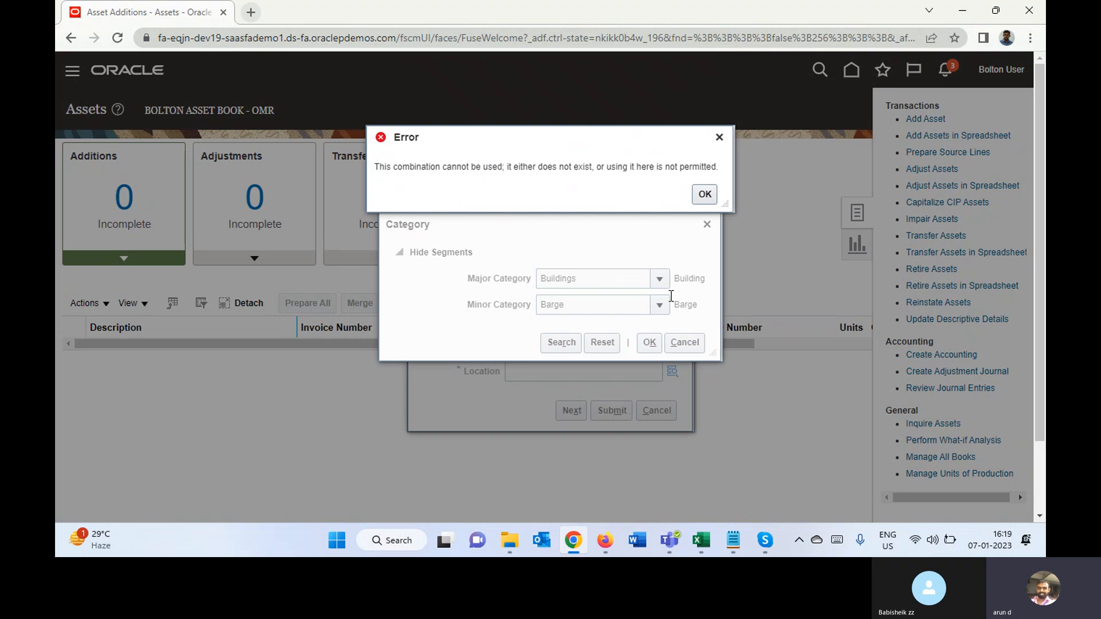
drag(457, 166, 707, 163)
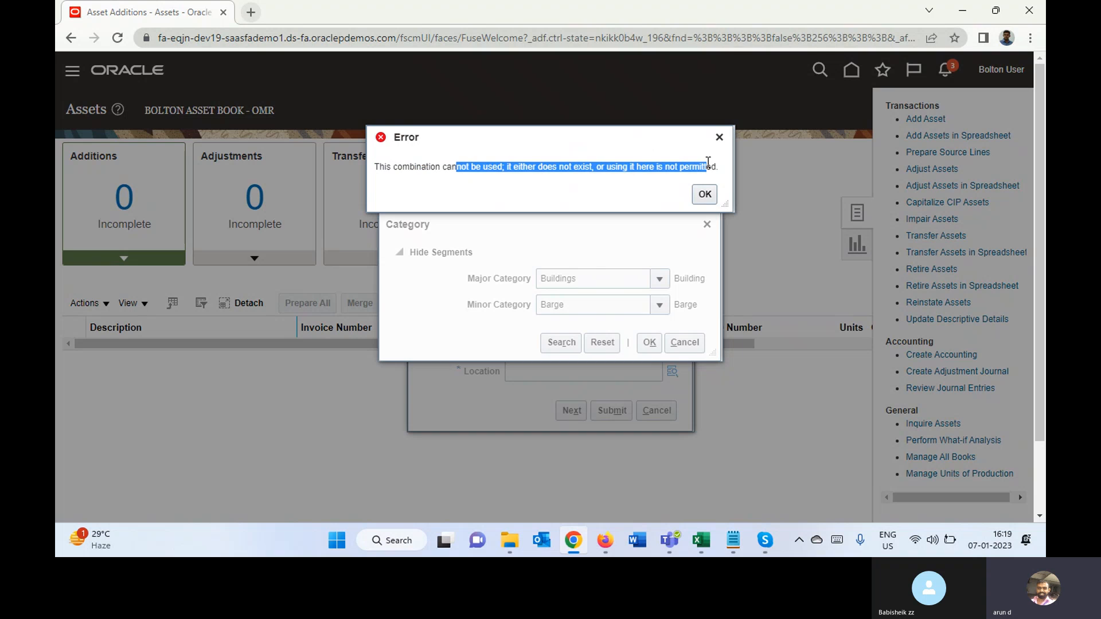
click(705, 194)
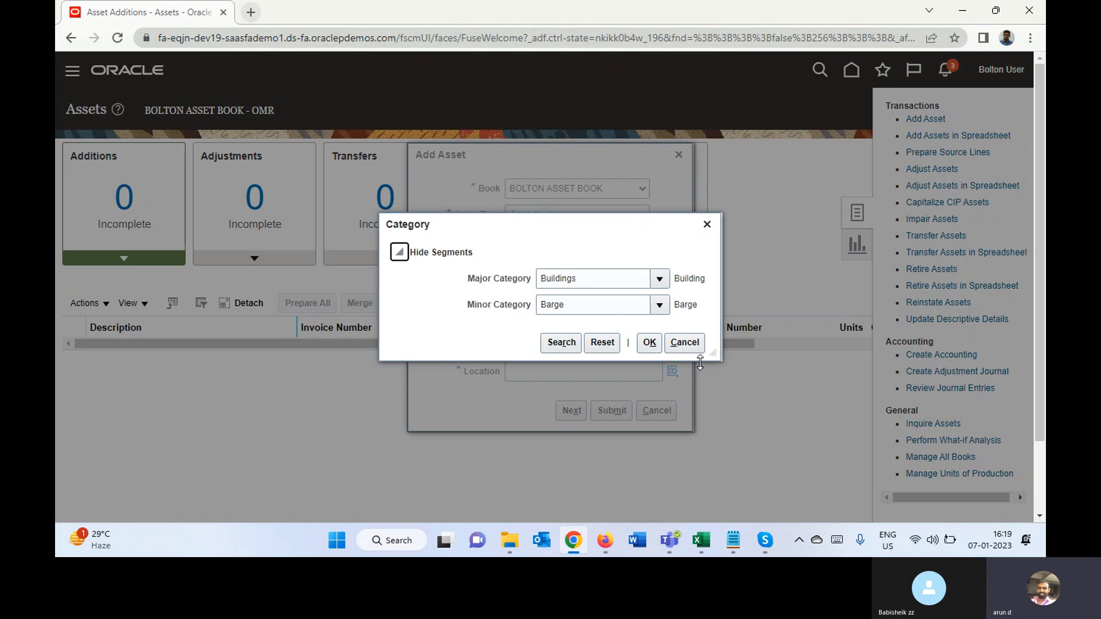
Duplicate the Assets browser tab and switch to the copy, keeping the unfinished asset addition open.
right_click(177, 18)
click(231, 119)
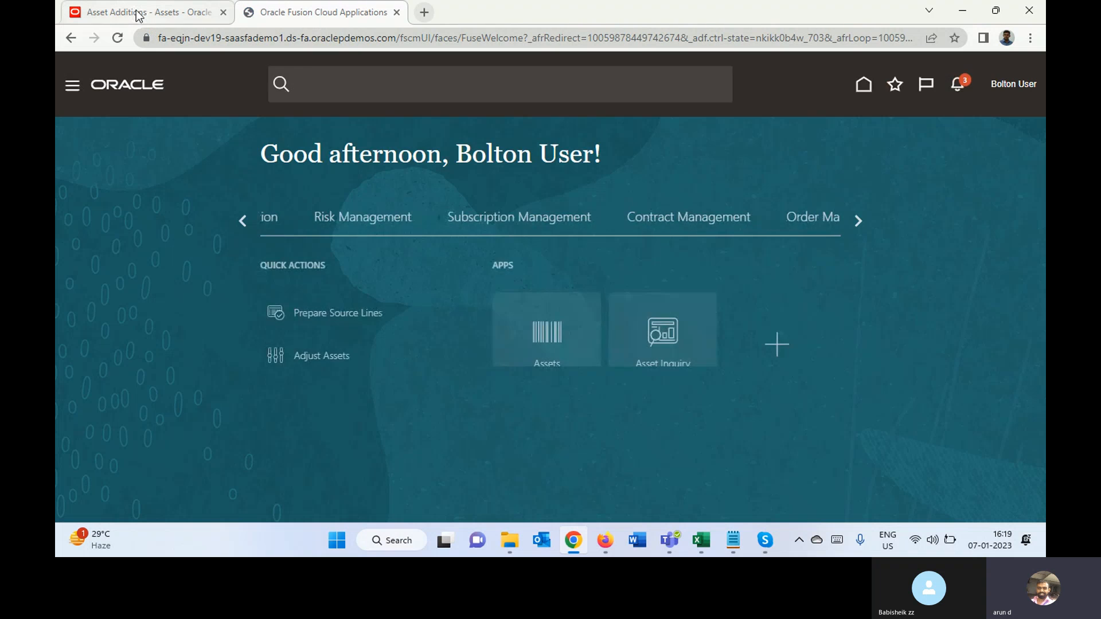
click(138, 14)
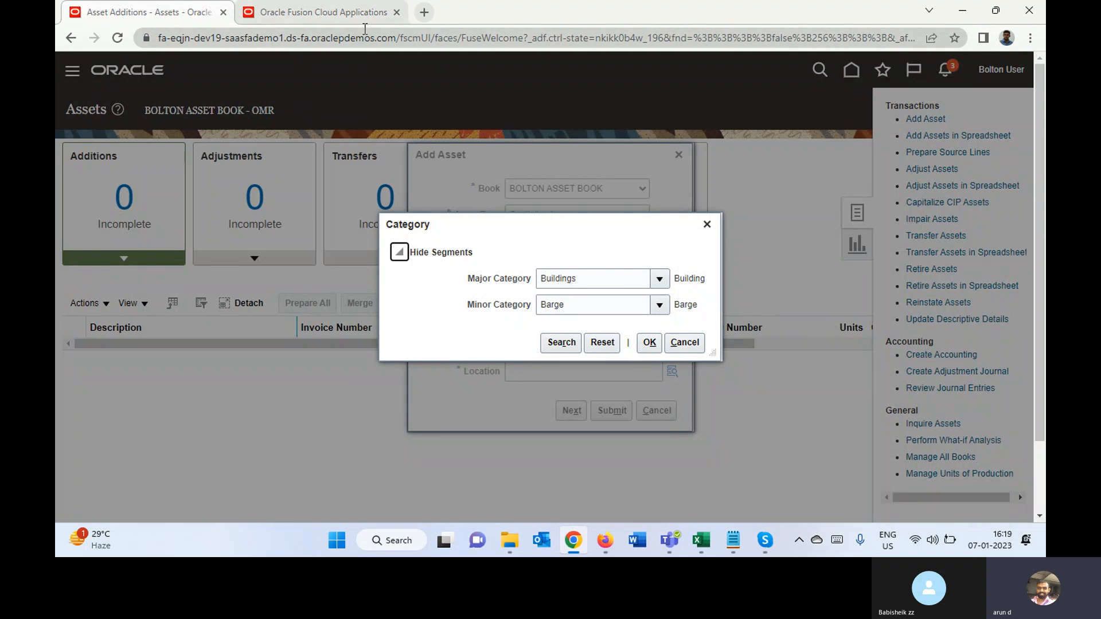
click(351, 12)
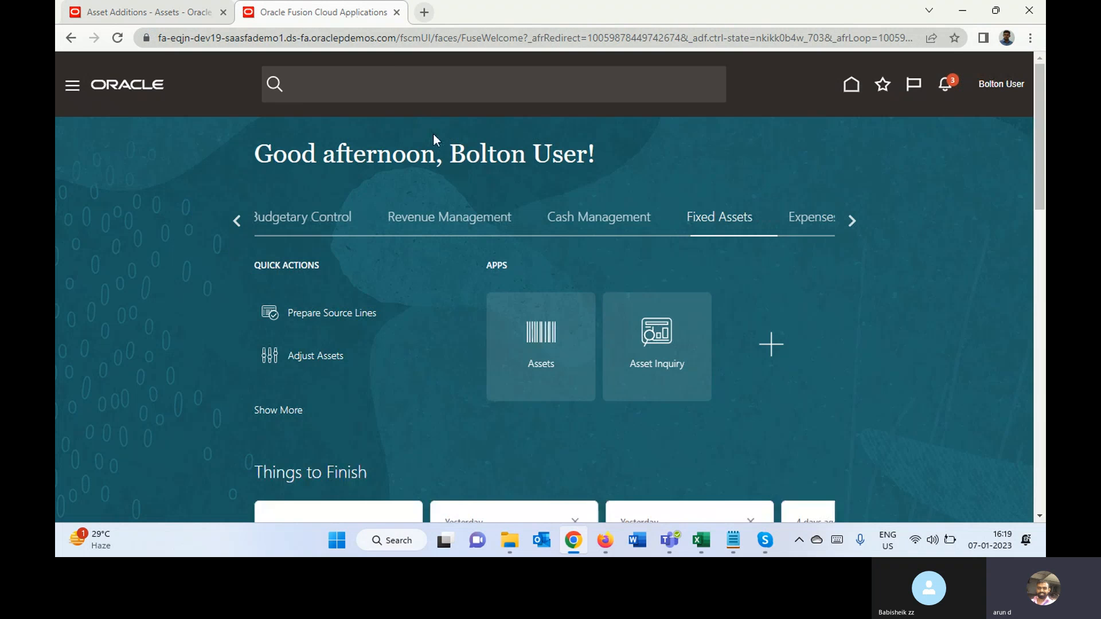
Open Setup and Maintenance in the duplicated tab and switch the setup offering to Financials.
click(1004, 85)
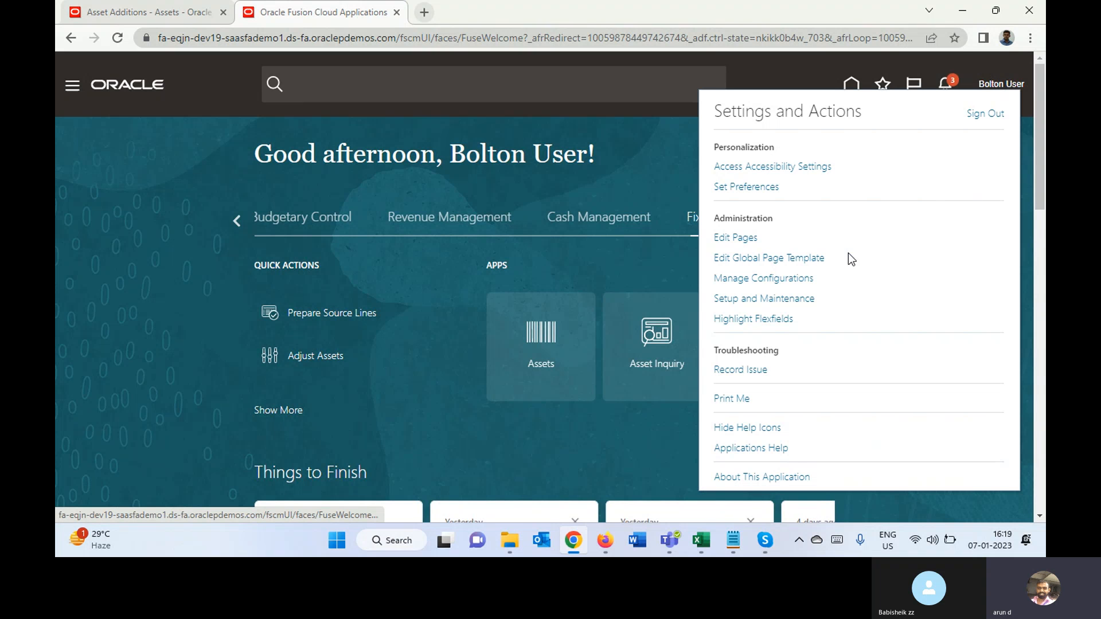
click(763, 299)
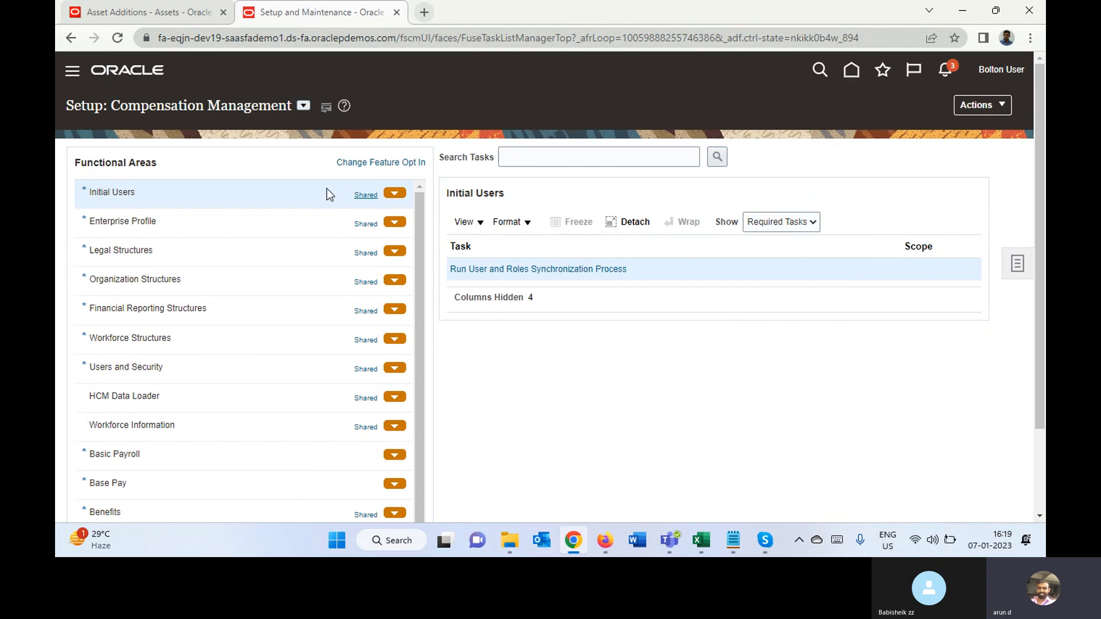
click(304, 108)
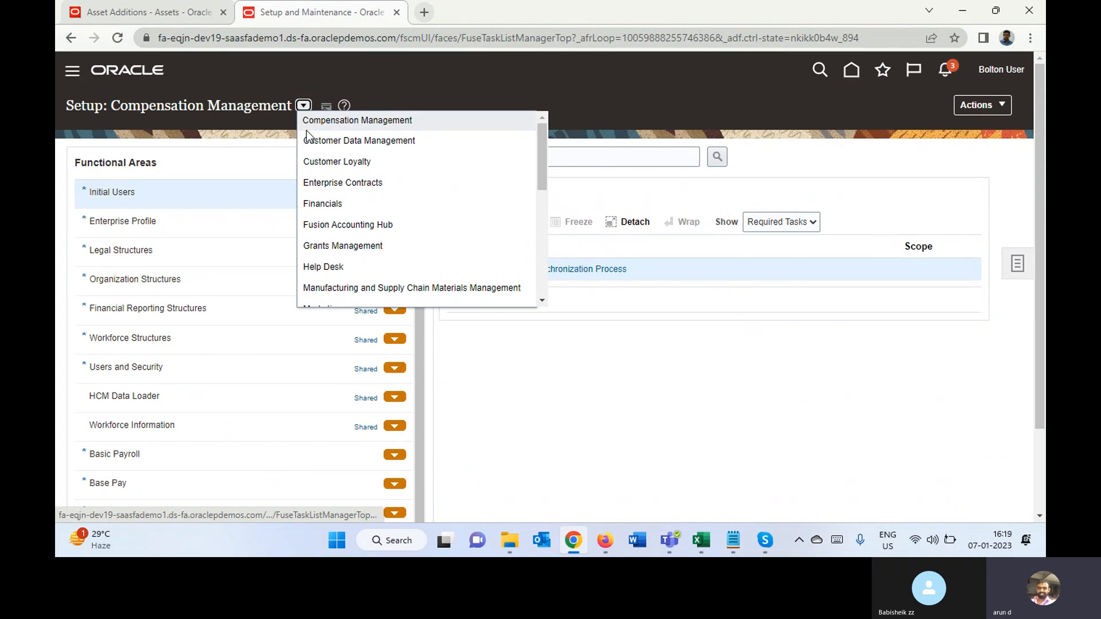
click(347, 200)
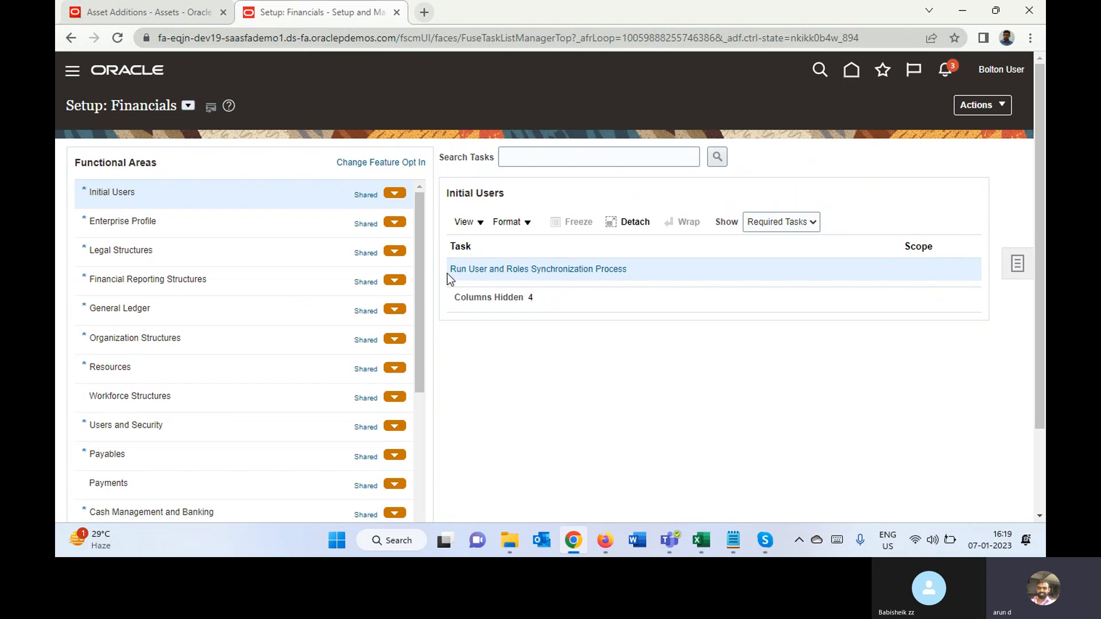
Open Manage Asset Categories from the Fixed Assets functional area and start creating a new category.
drag(421, 243, 416, 356)
click(143, 360)
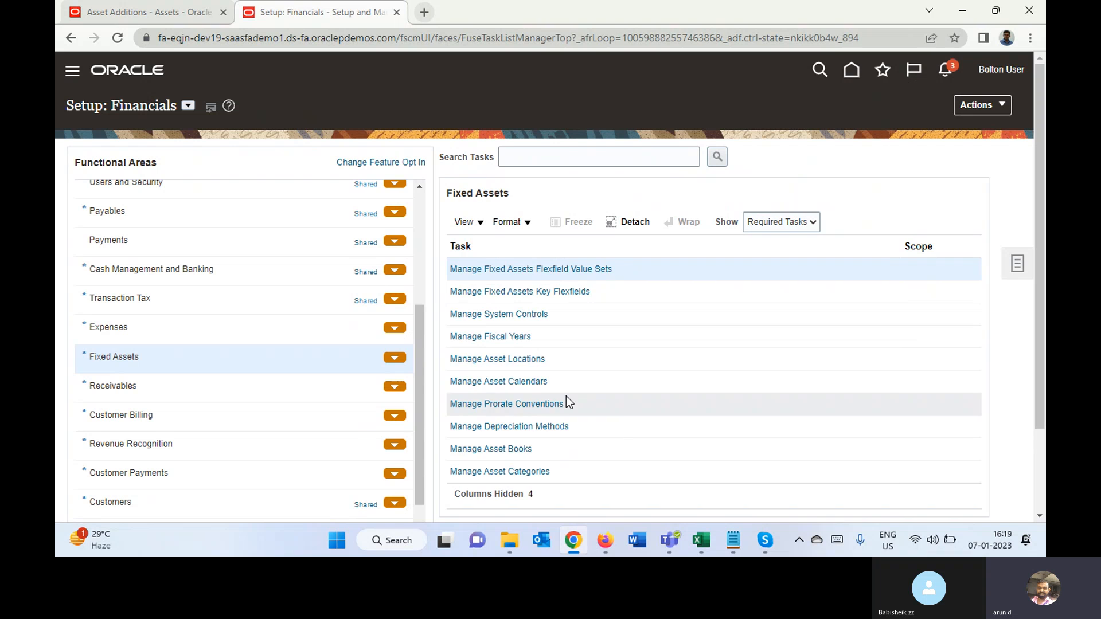
click(515, 473)
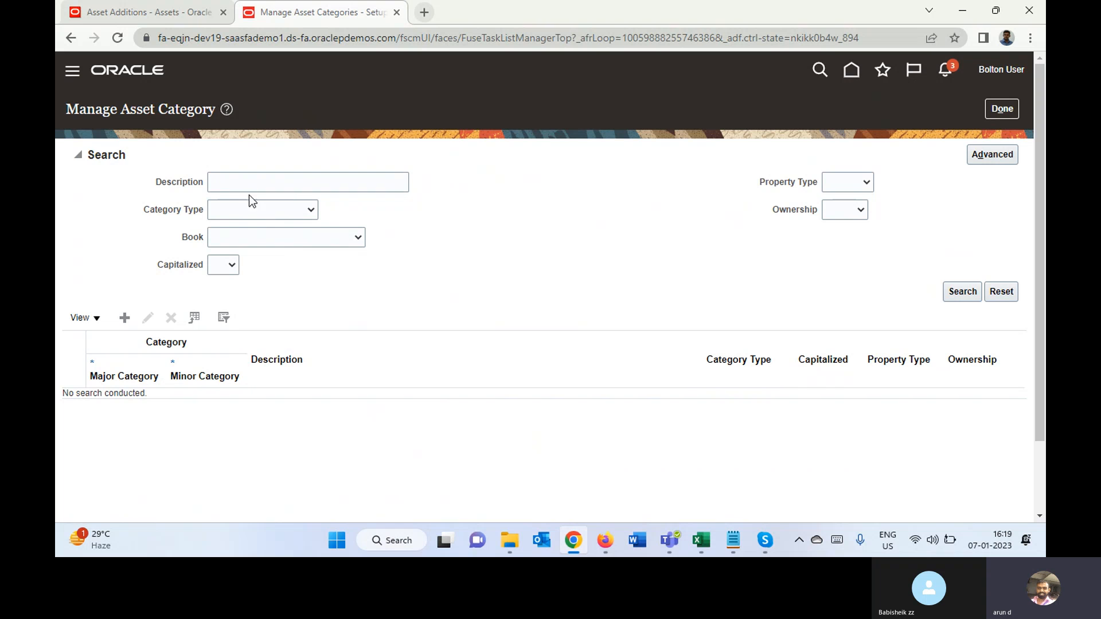
click(122, 320)
Set the new category's major category to Buildings and its minor category to Barge.
click(355, 161)
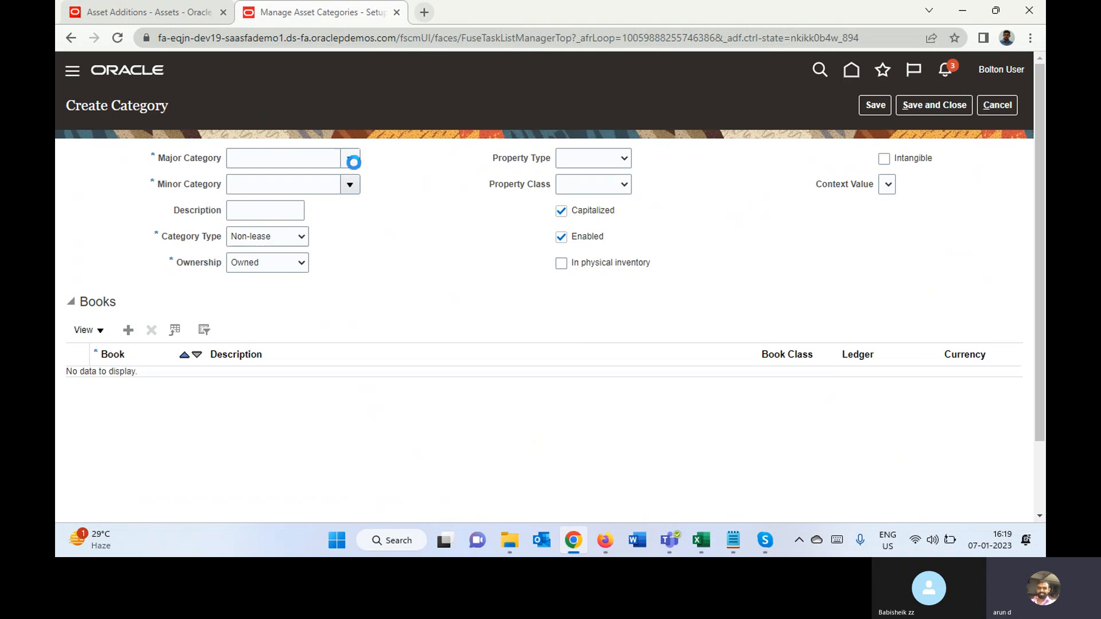
click(313, 161)
text(Buil)
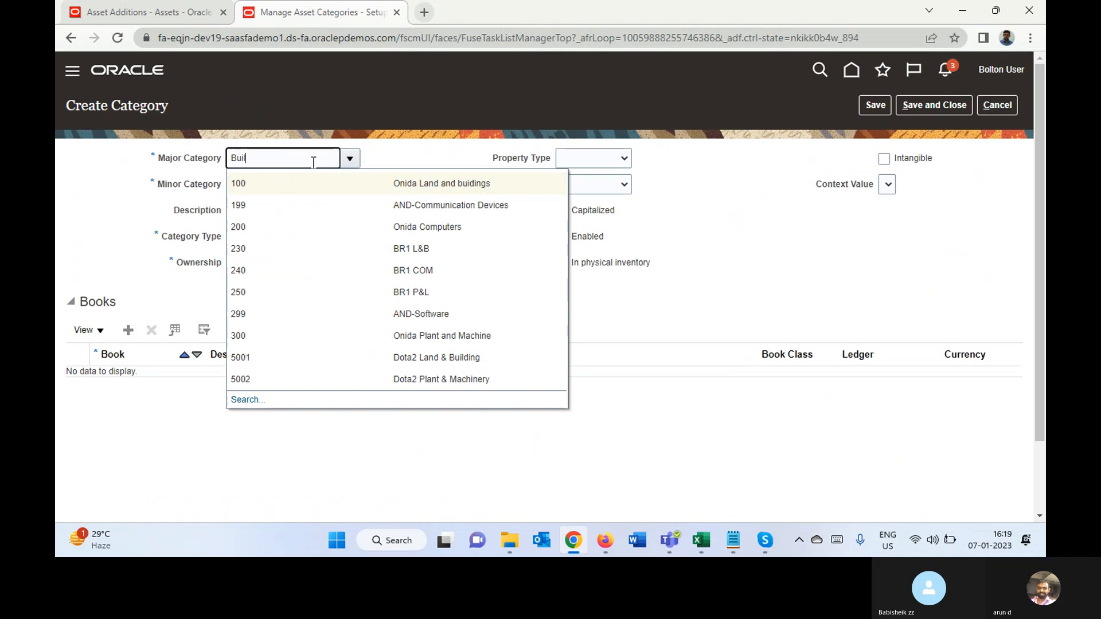
key(BackSpace)
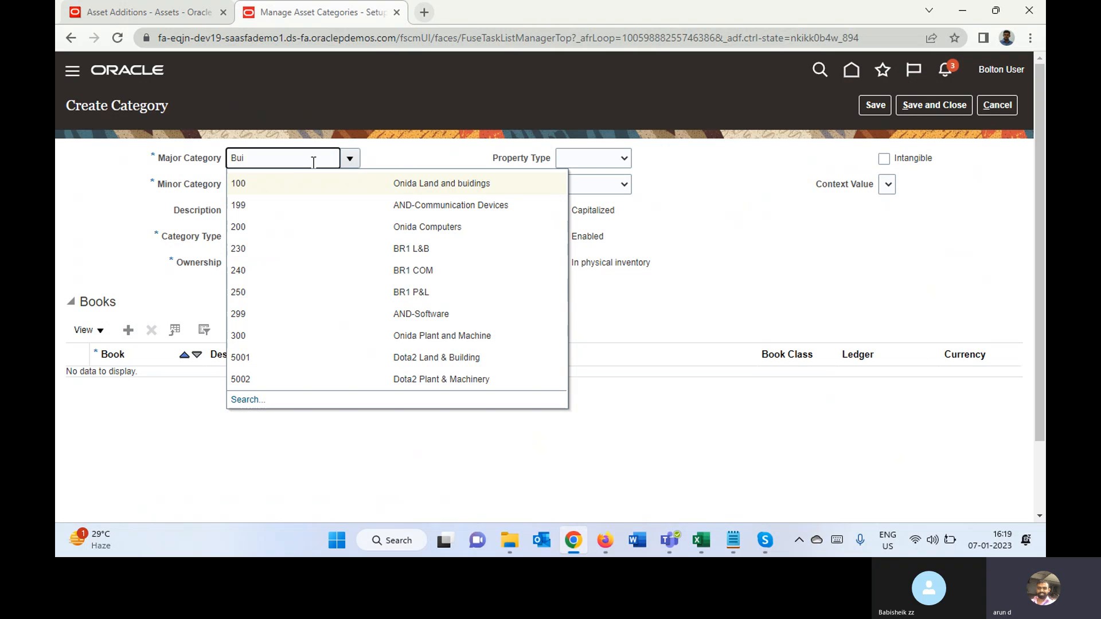
text(l)
key(Tab)
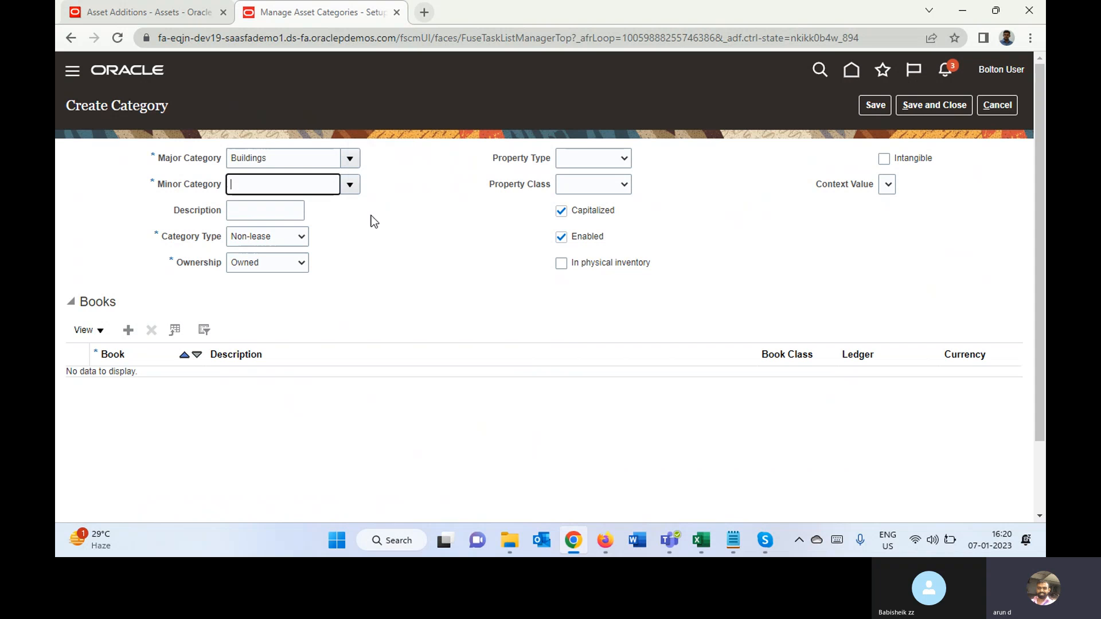
click(352, 184)
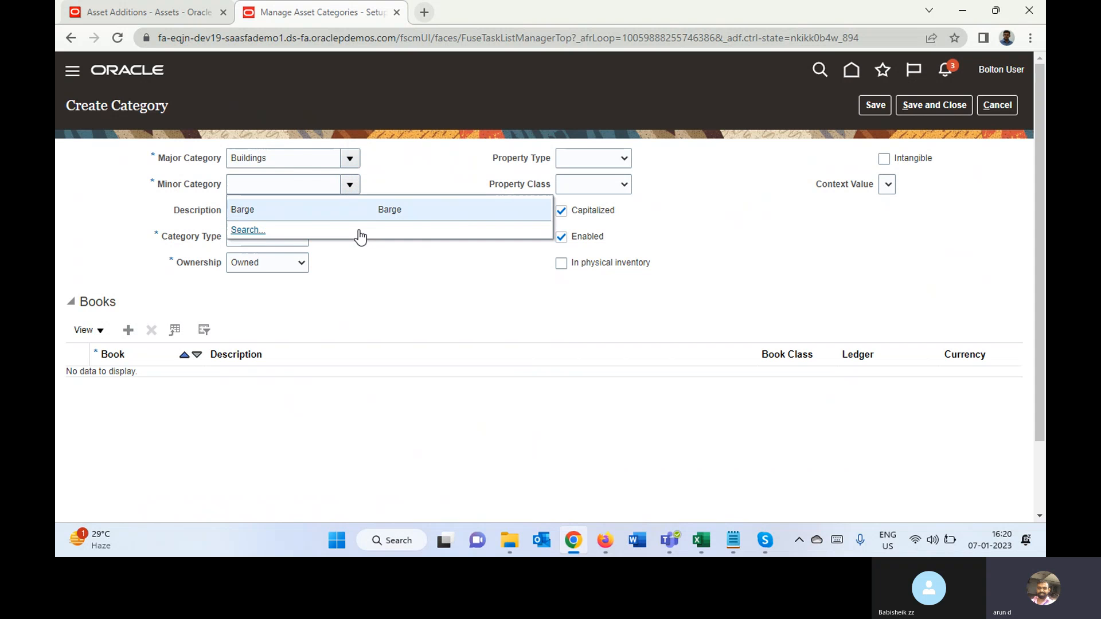
click(335, 208)
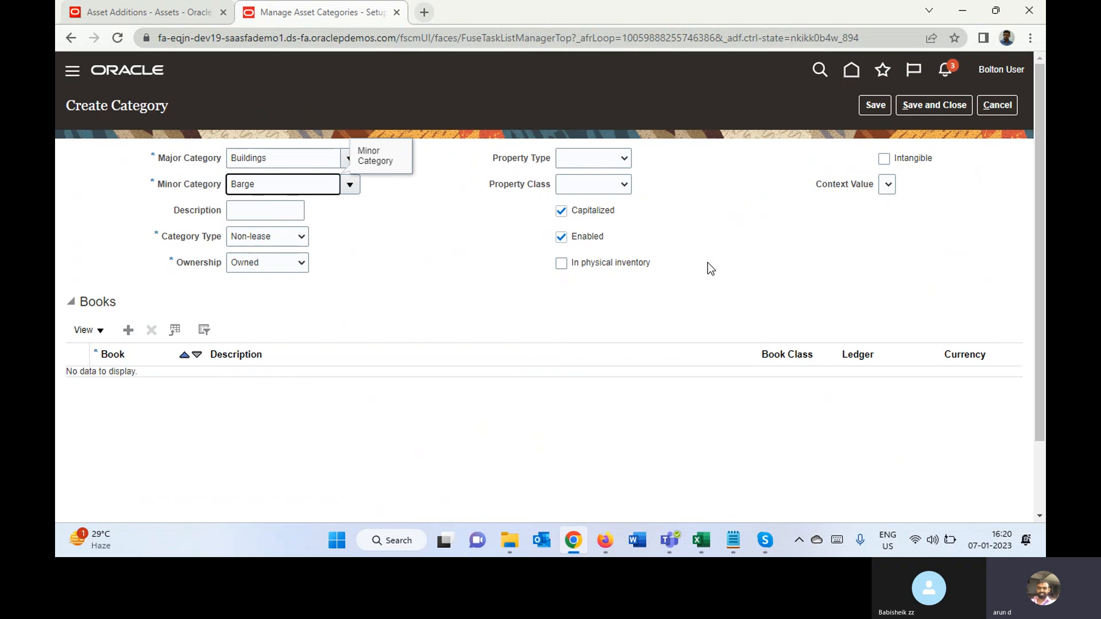
Add a book row to the Buildings and Barge category and assign BOLTON ASSET BOOK to it.
click(129, 332)
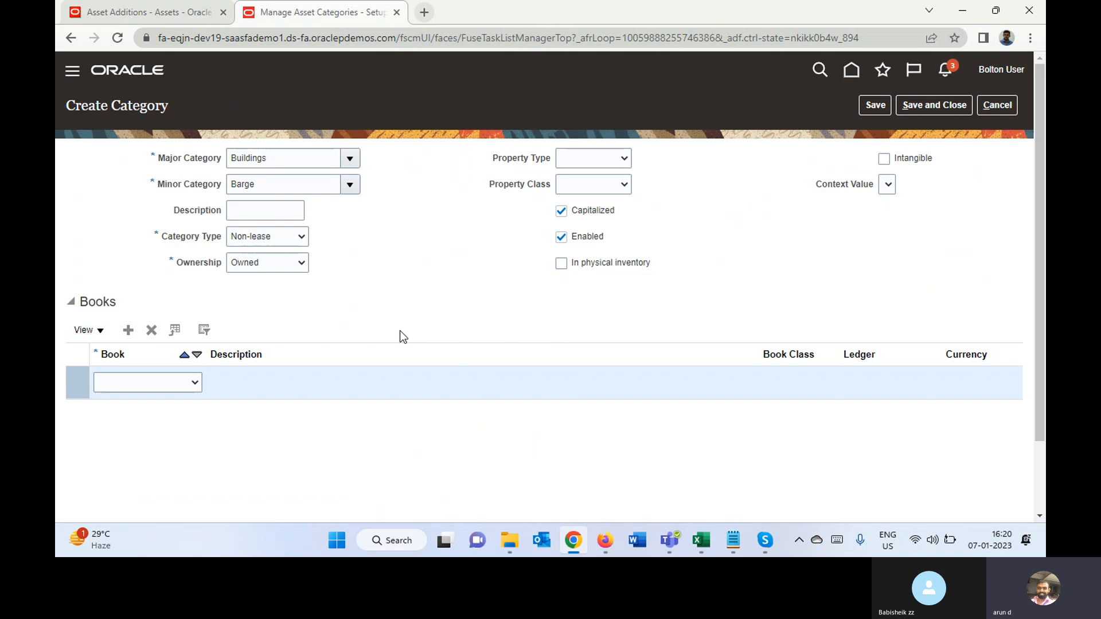
click(152, 383)
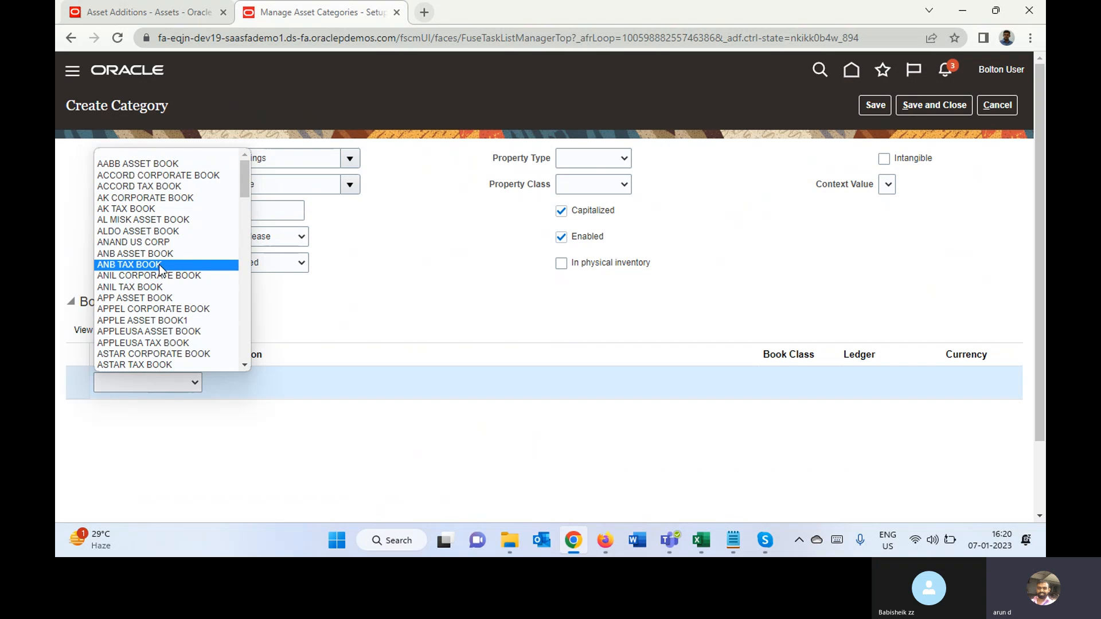
key(b)
key(Down)
key(Down)
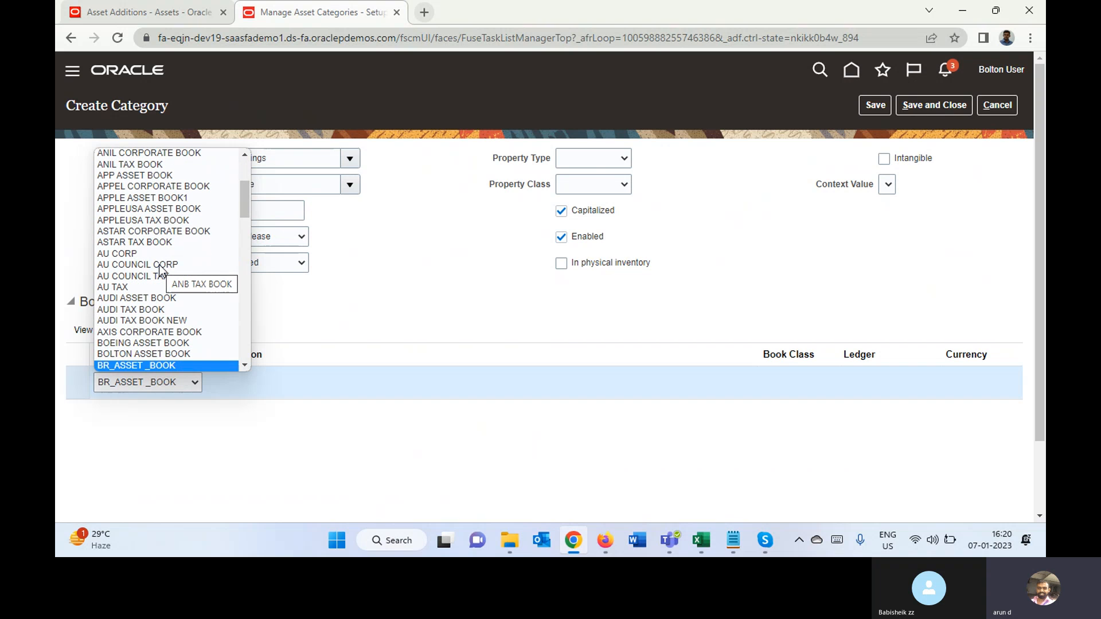
key(Up)
key(Return)
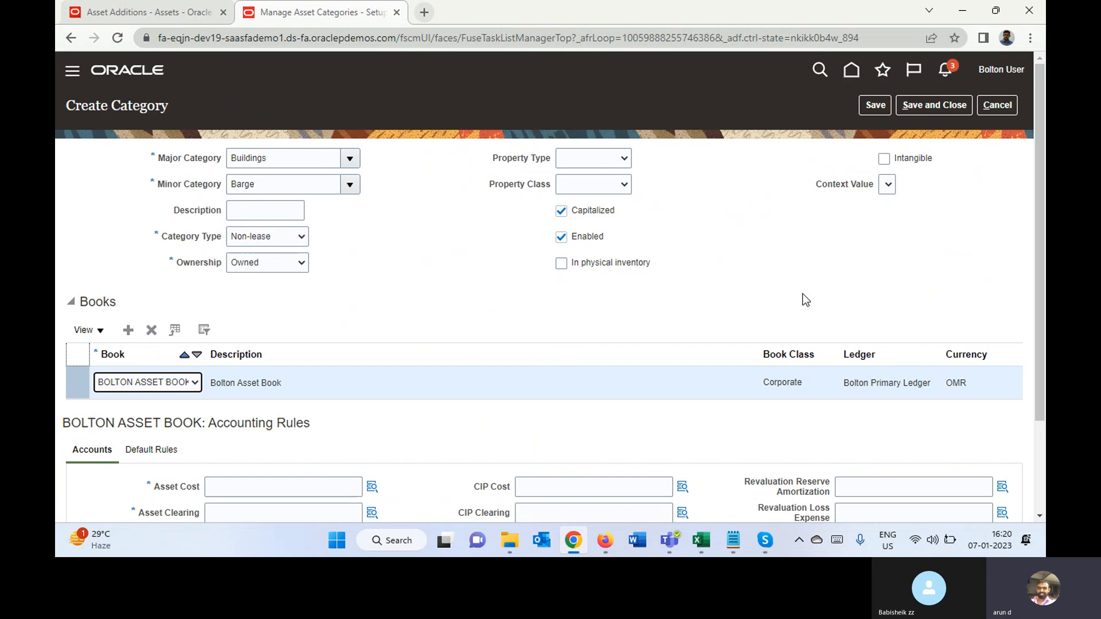
Open the Asset Cost account combination and set Company to 001 Bolton Oman and Department to 001 Human Resource.
drag(1041, 224, 1040, 319)
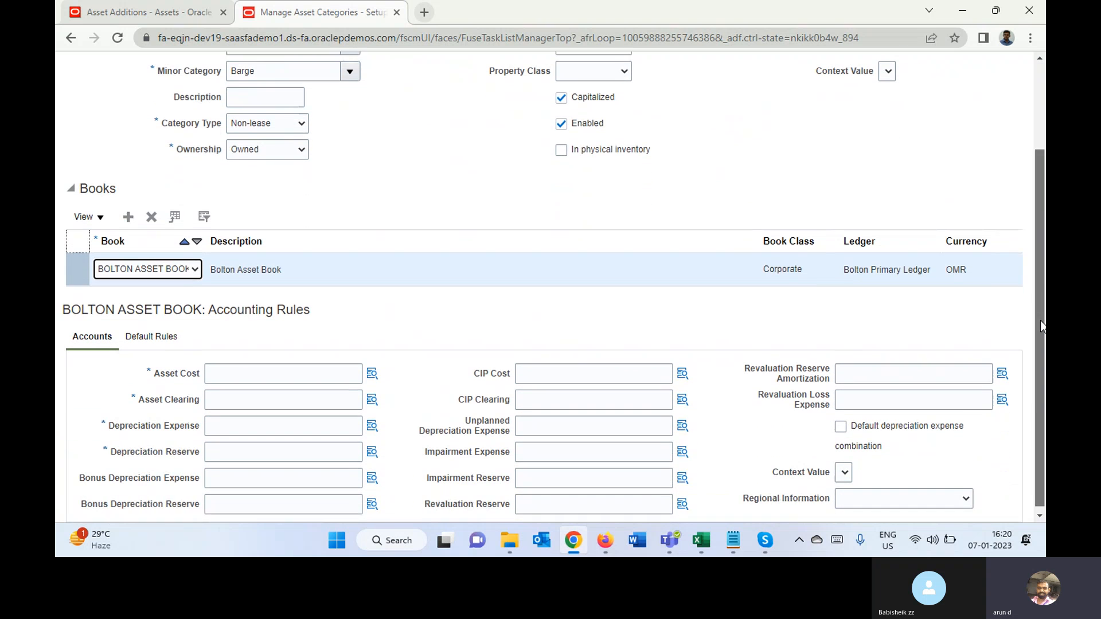
click(372, 372)
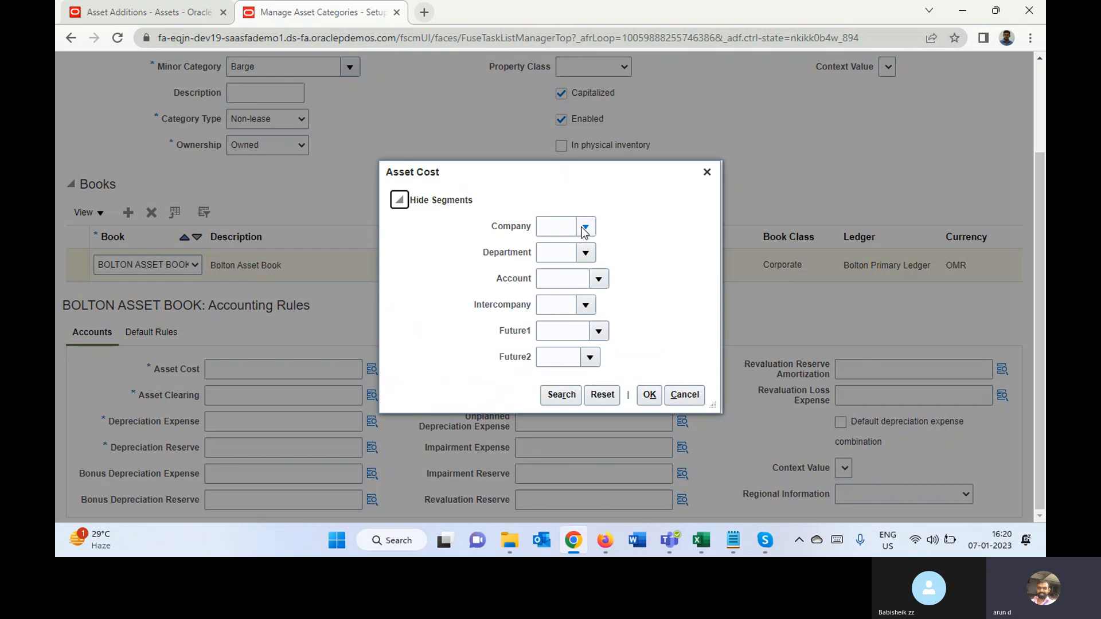
click(582, 227)
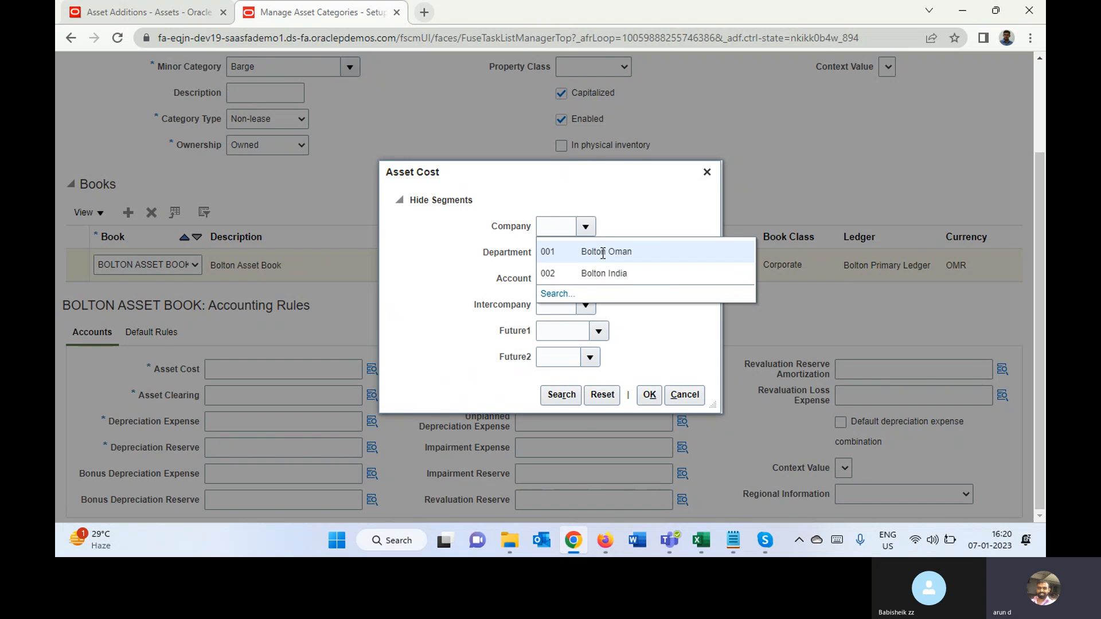
click(602, 252)
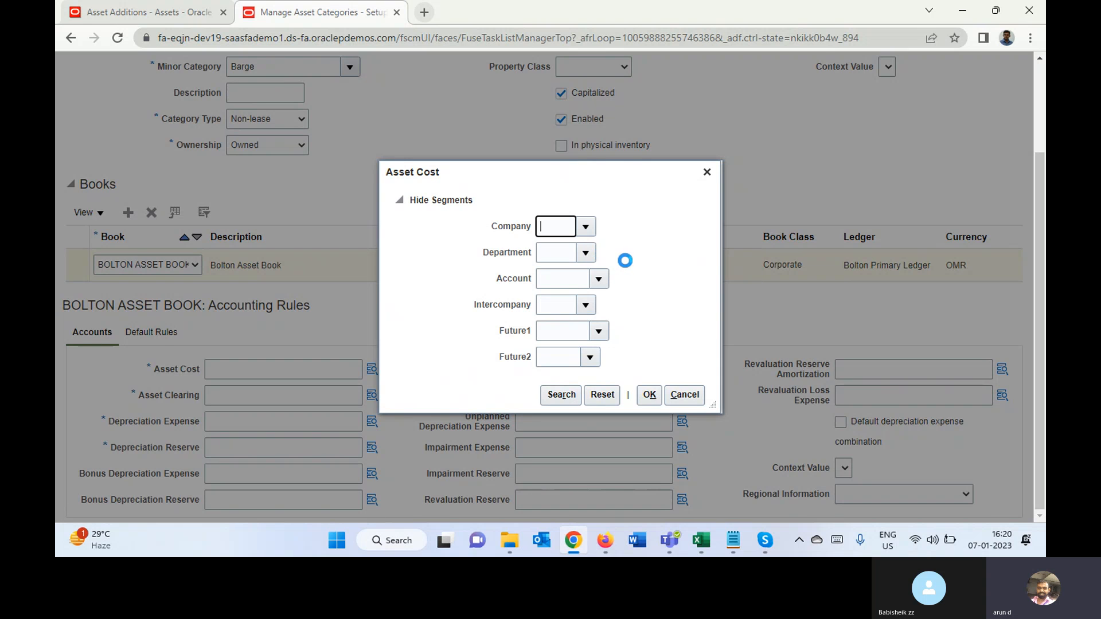
click(585, 253)
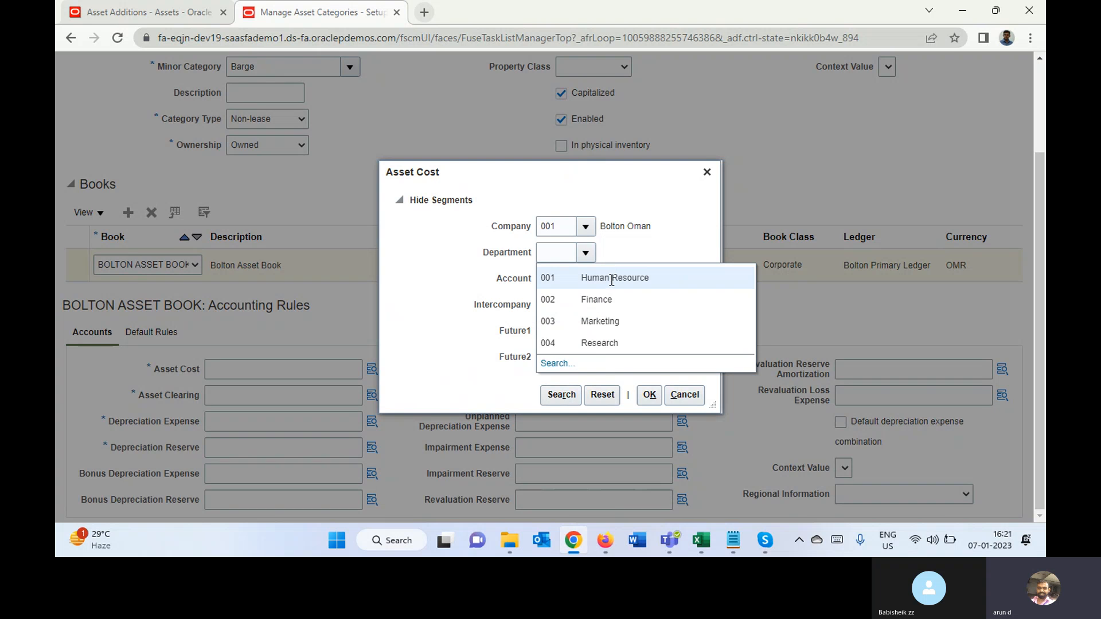
click(612, 279)
Search the Account segment values for descriptions starting with "Asse" and choose 15910 Asset Clearing.
click(601, 280)
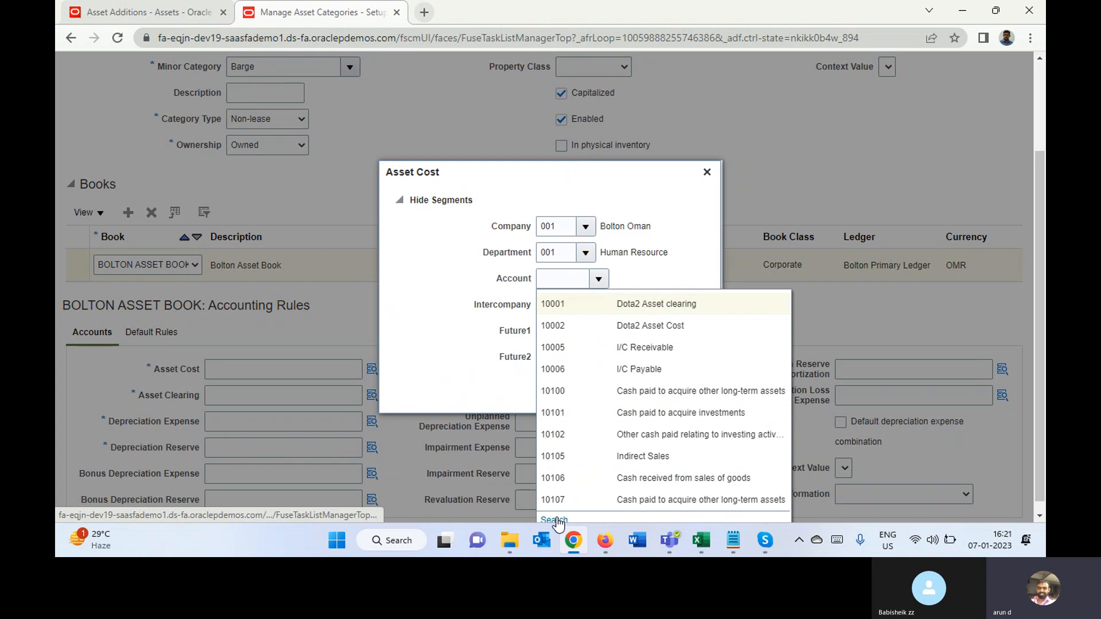
click(554, 520)
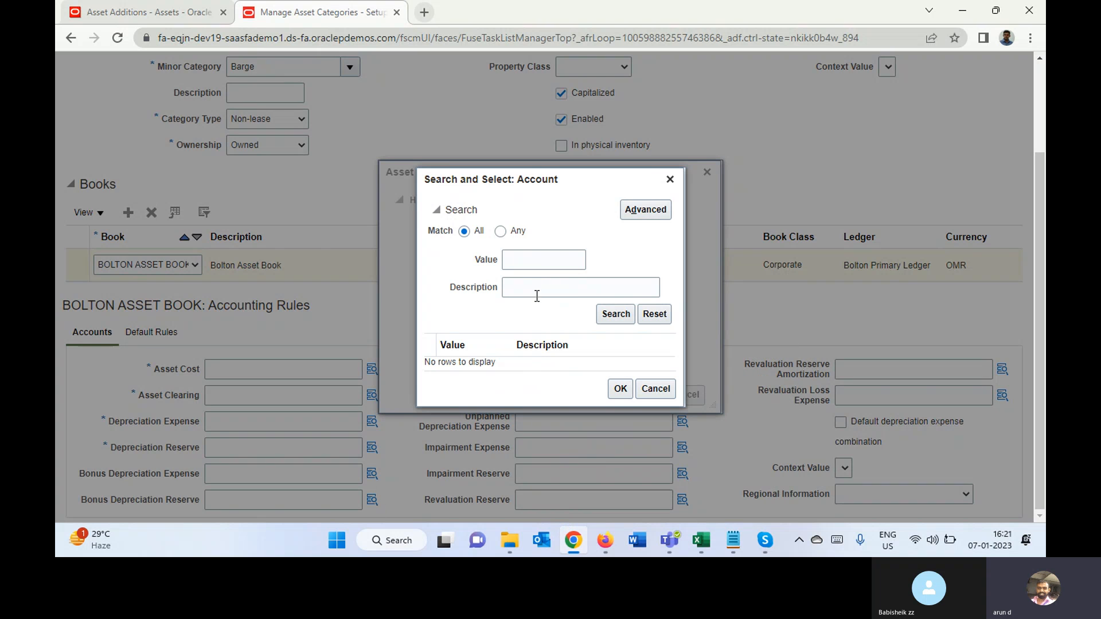
click(536, 284)
text(Asse)
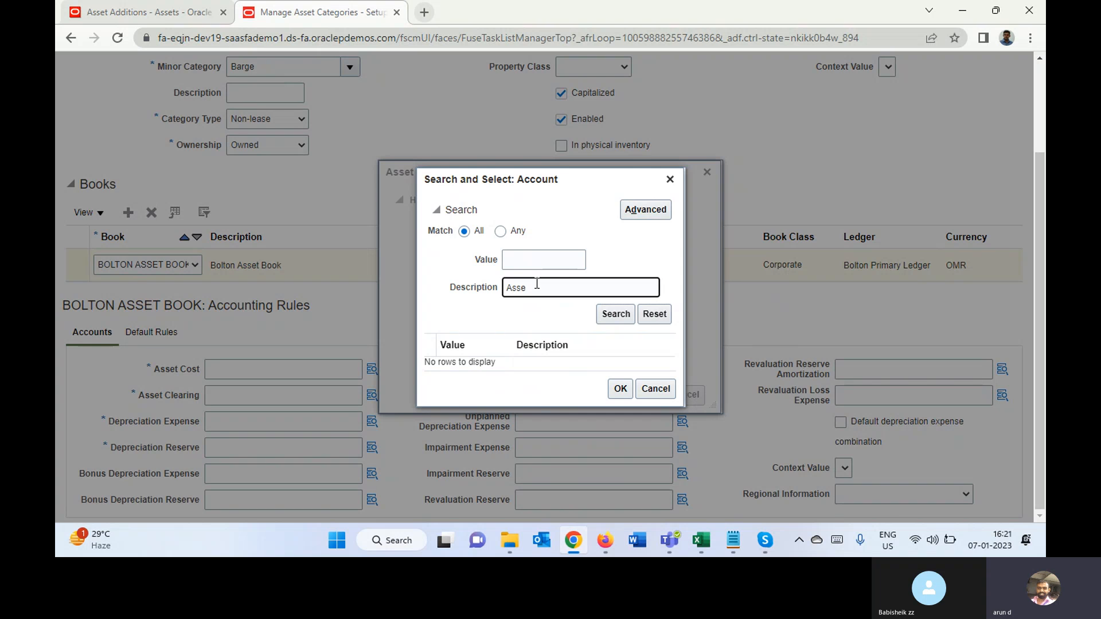
click(602, 313)
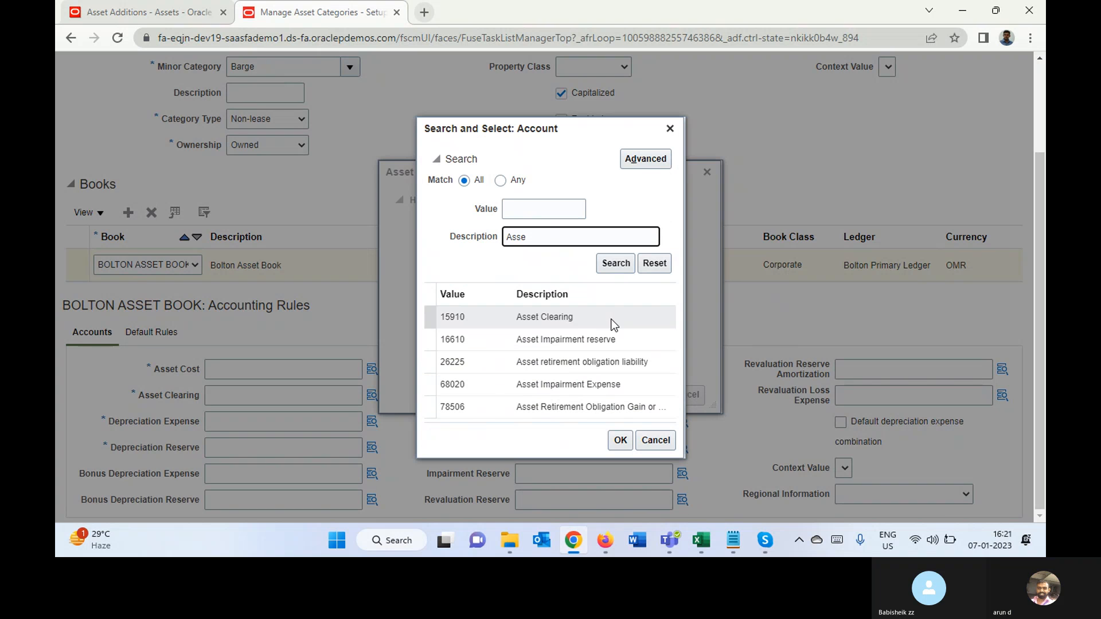
click(601, 318)
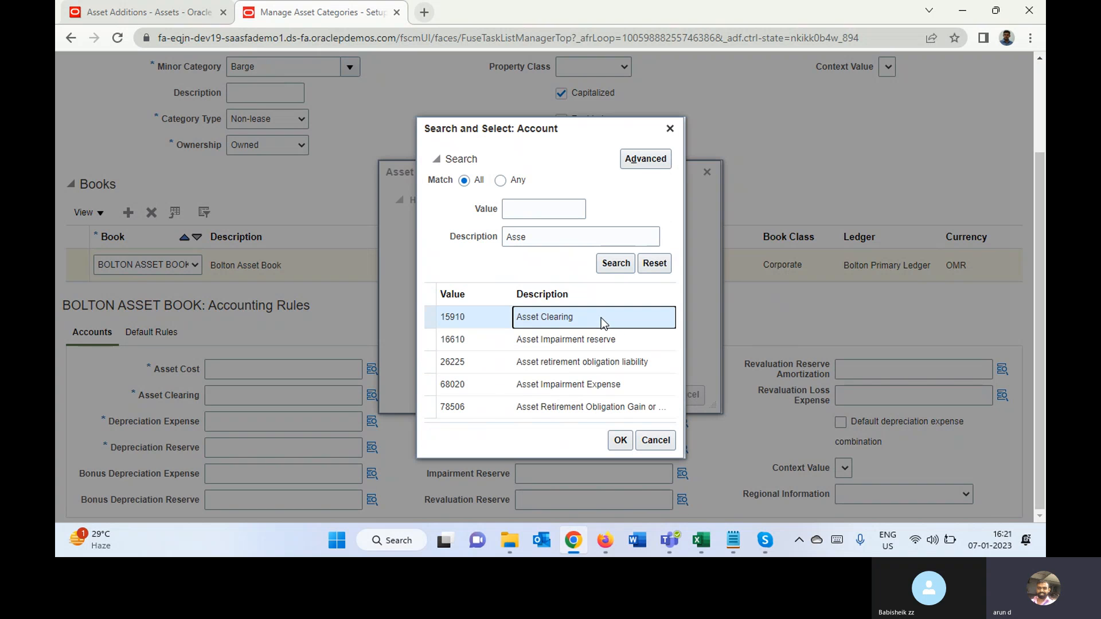
click(626, 446)
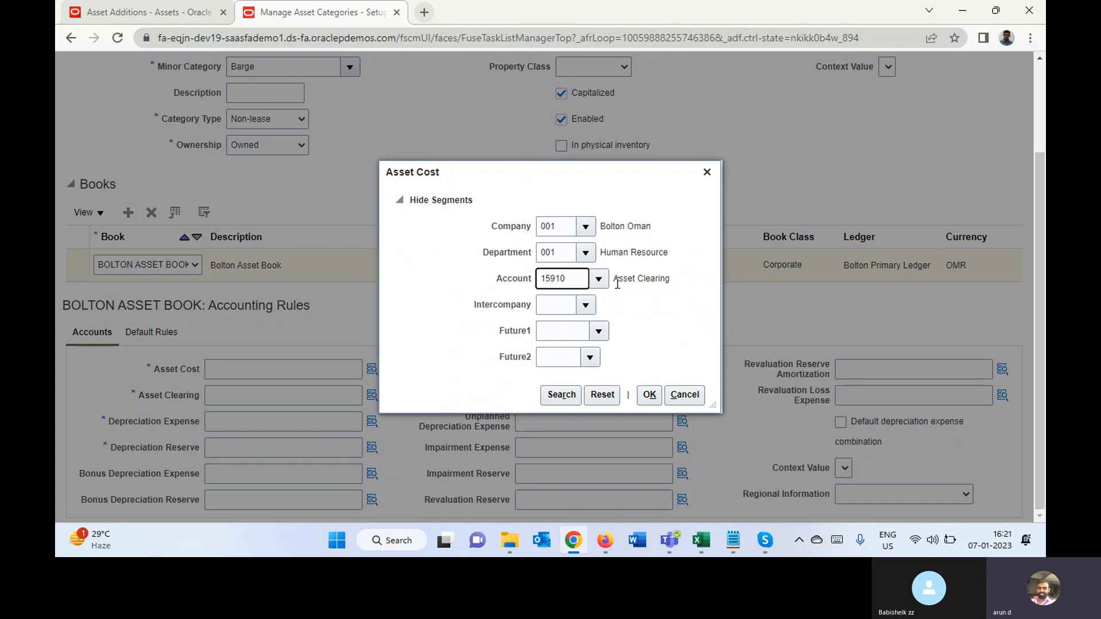
Set Intercompany to 001 Bolton Oman, Future1 to 999999 and Future2 to 9999, and submit the Asset Cost combination.
click(590, 301)
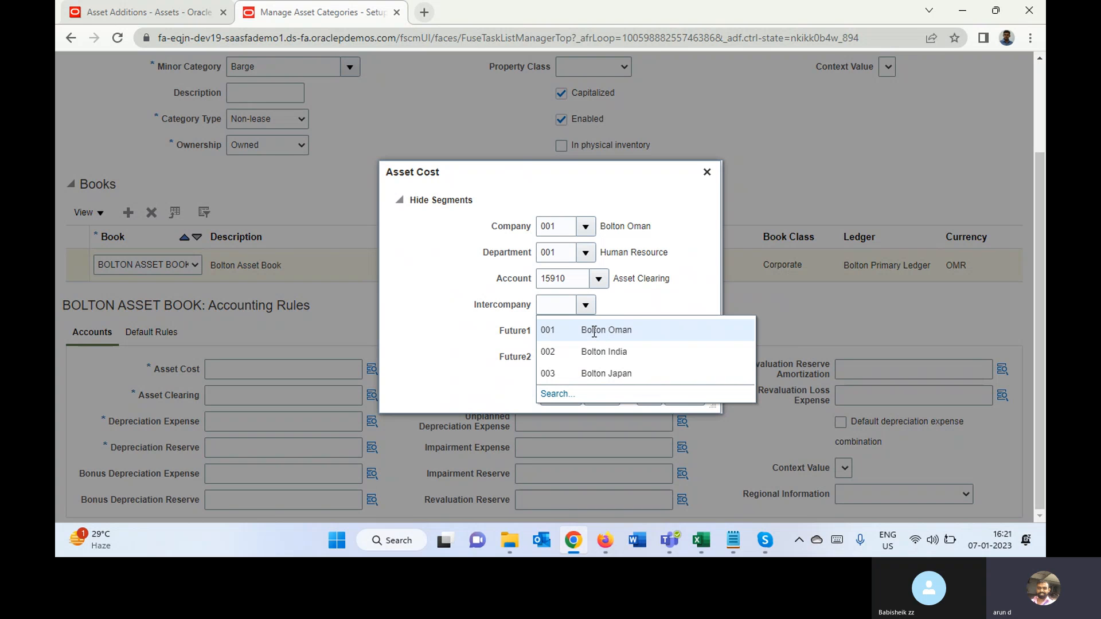
click(594, 331)
click(599, 331)
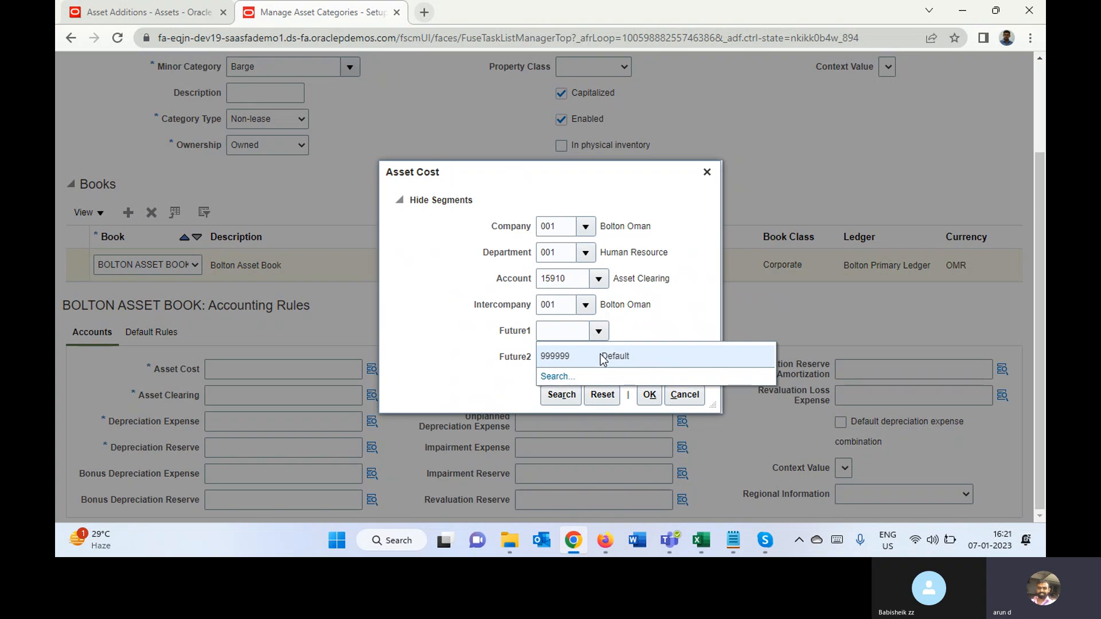
click(600, 358)
click(591, 359)
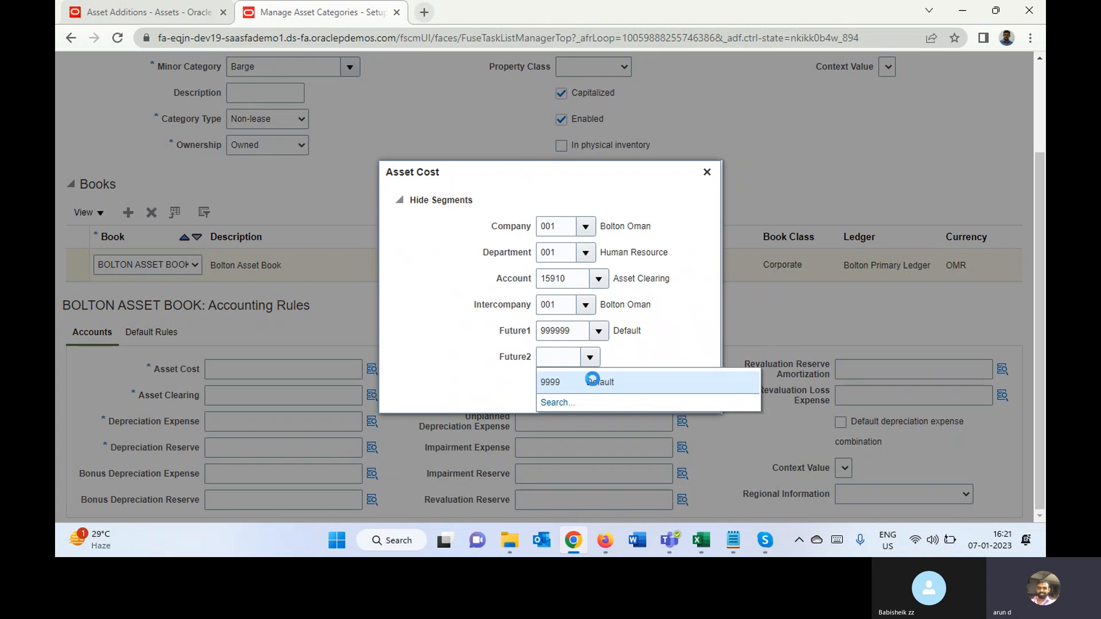
click(594, 380)
click(650, 395)
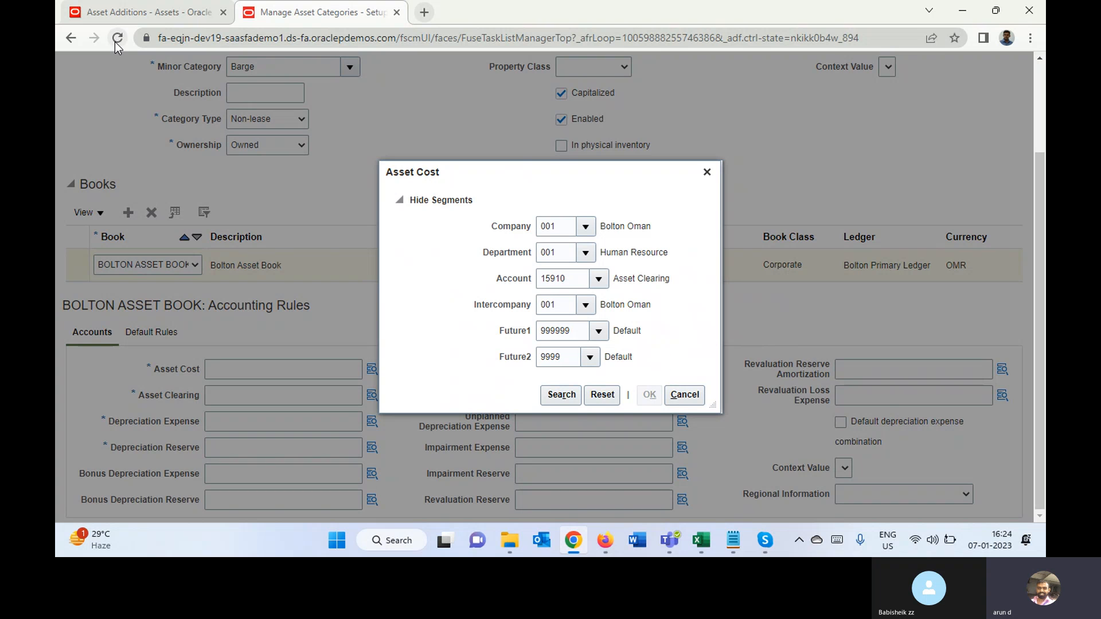
Return to the Asset Additions browser tab and duplicate it.
click(135, 14)
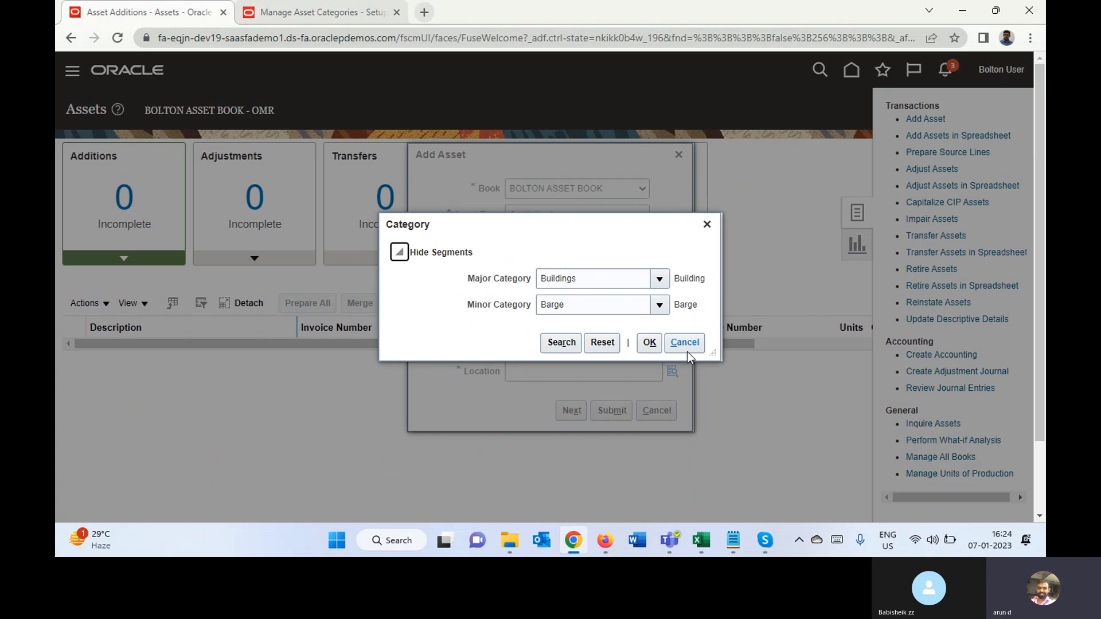
right_click(203, 17)
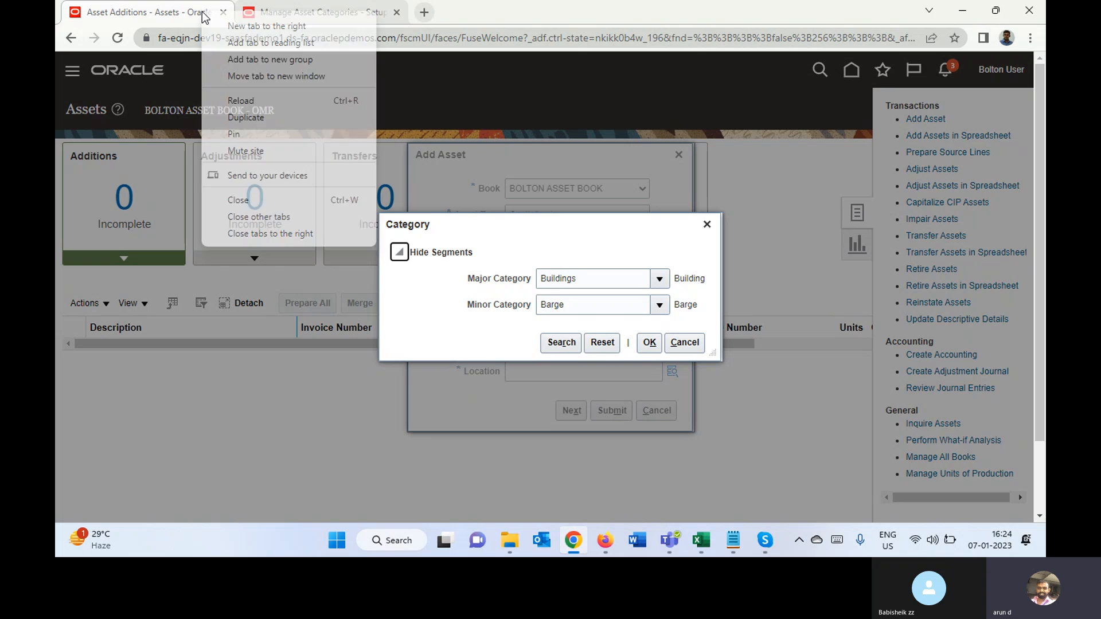
click(274, 114)
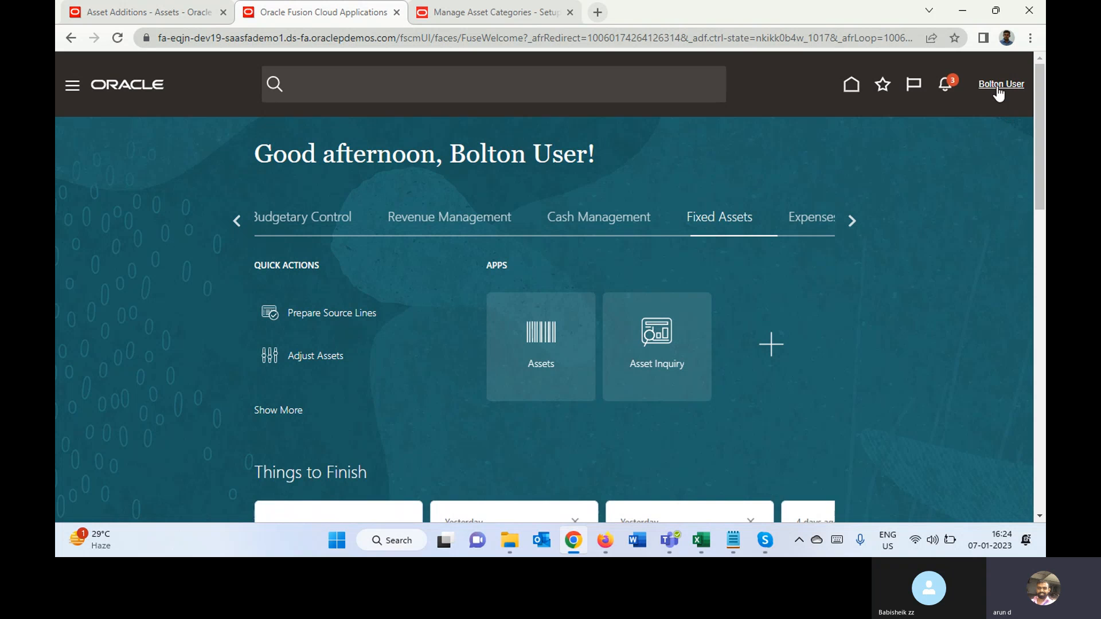
Open Setup and Maintenance in the new tab and switch the setup offering from Compensation Management to Financials.
click(999, 87)
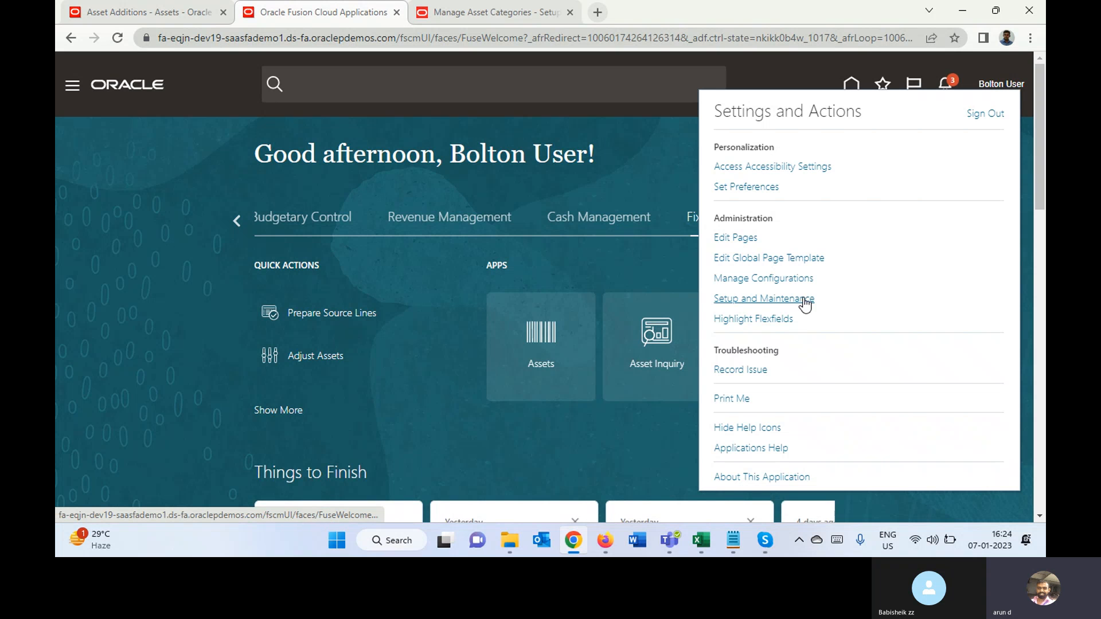
click(812, 303)
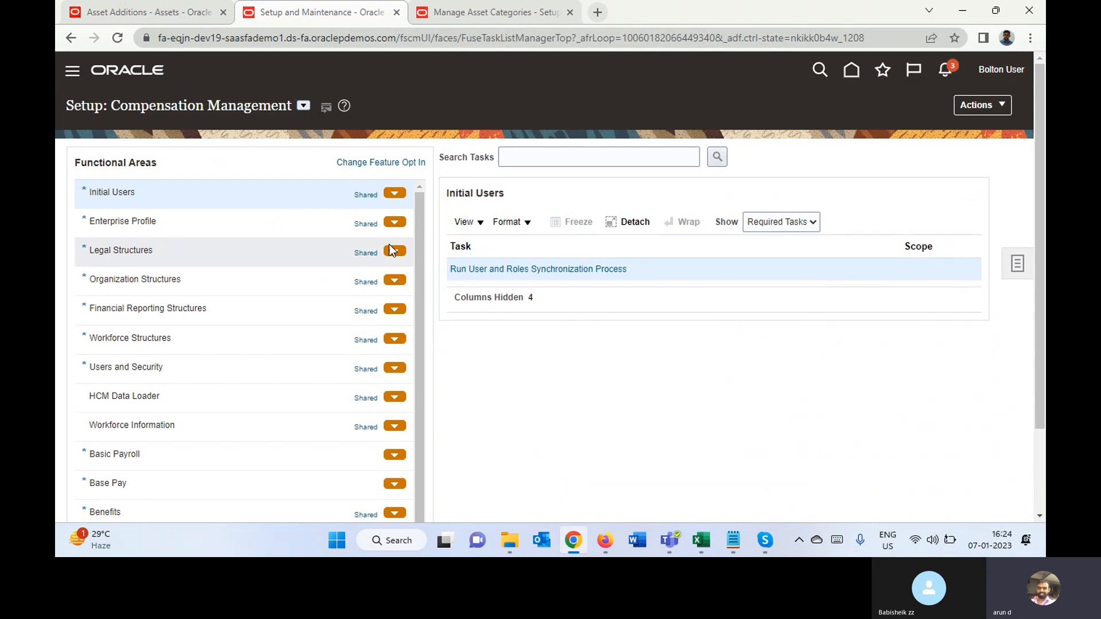
click(308, 115)
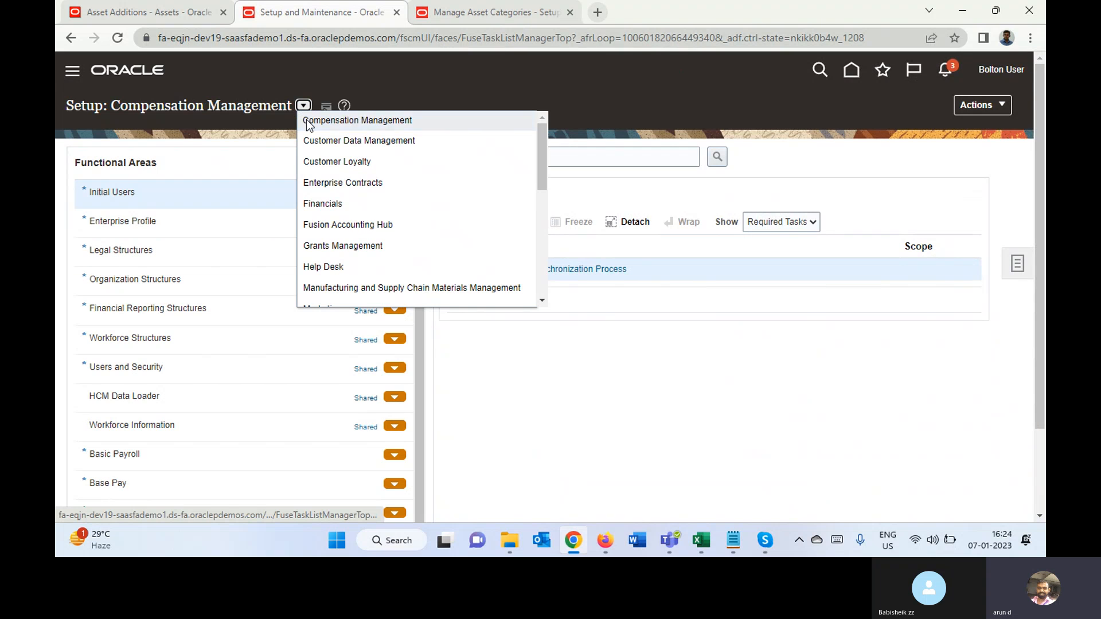
click(338, 209)
Check the Manage Asset Categories tab, return to the Financials setup tab and show the Fixed Assets tasks.
click(519, 11)
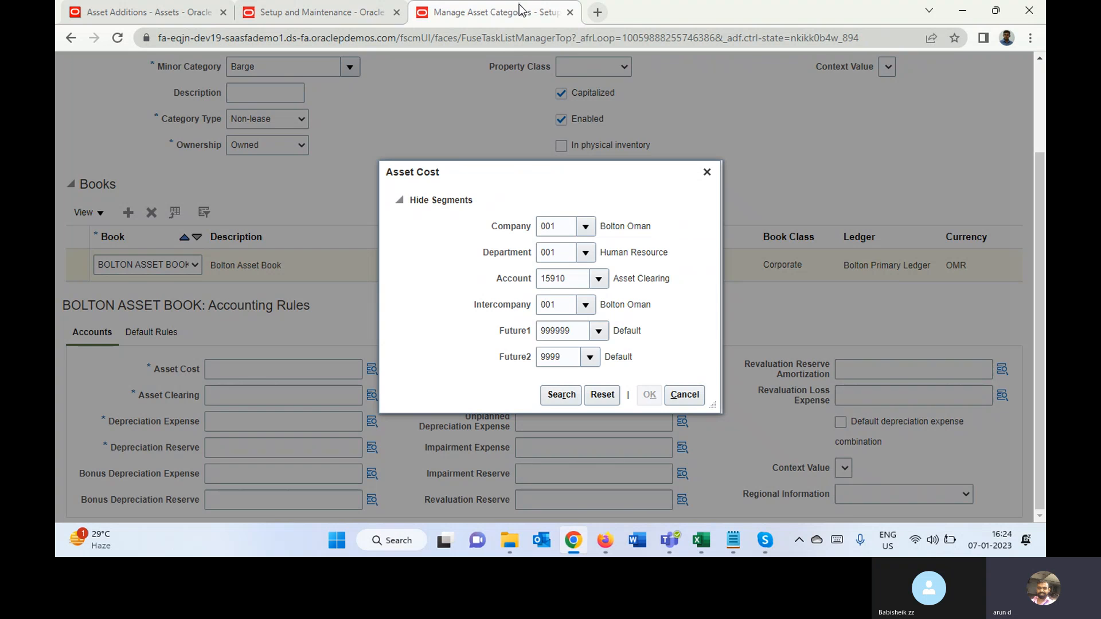
click(308, 12)
drag(419, 256, 401, 369)
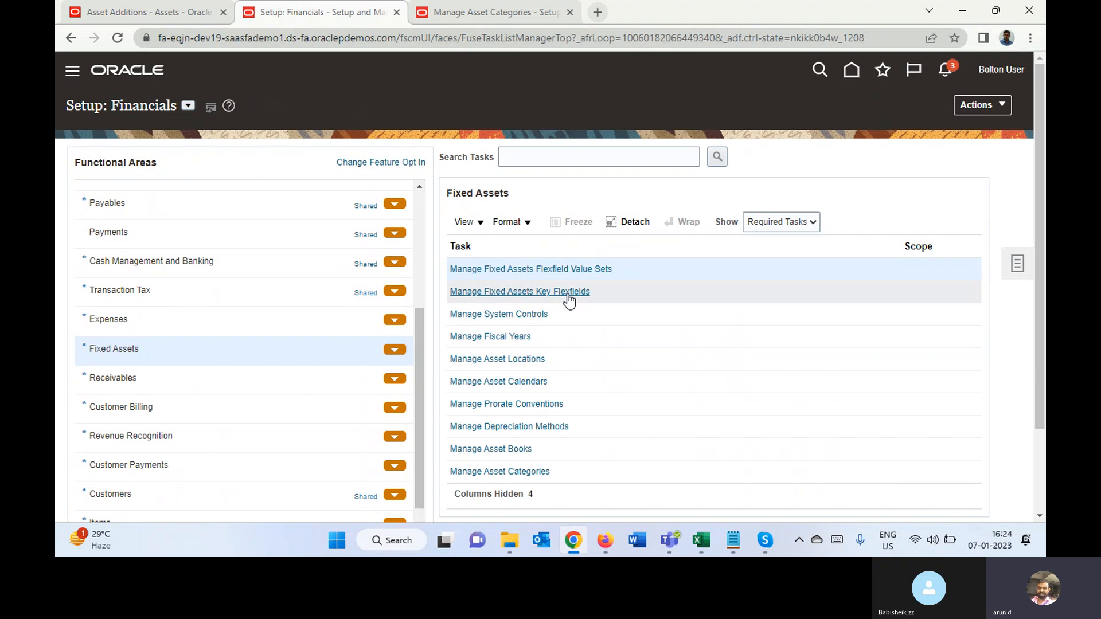
Open the Manage Asset Categories task, start creating a new category and check the unfinished one in the other browser tab.
scroll(1043, 320, down, 2)
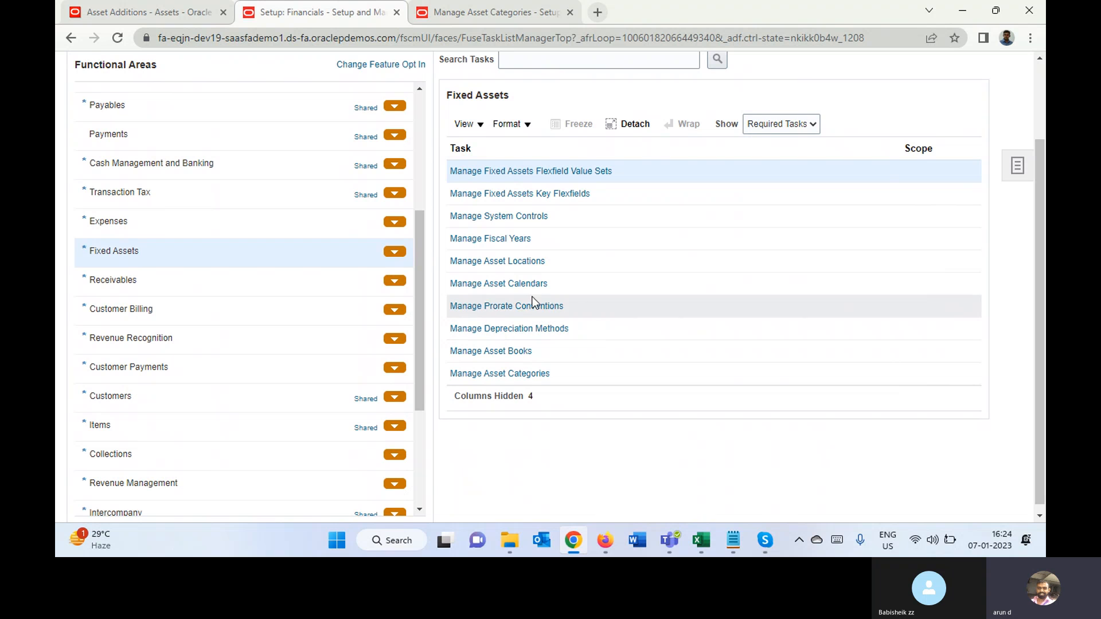
click(513, 373)
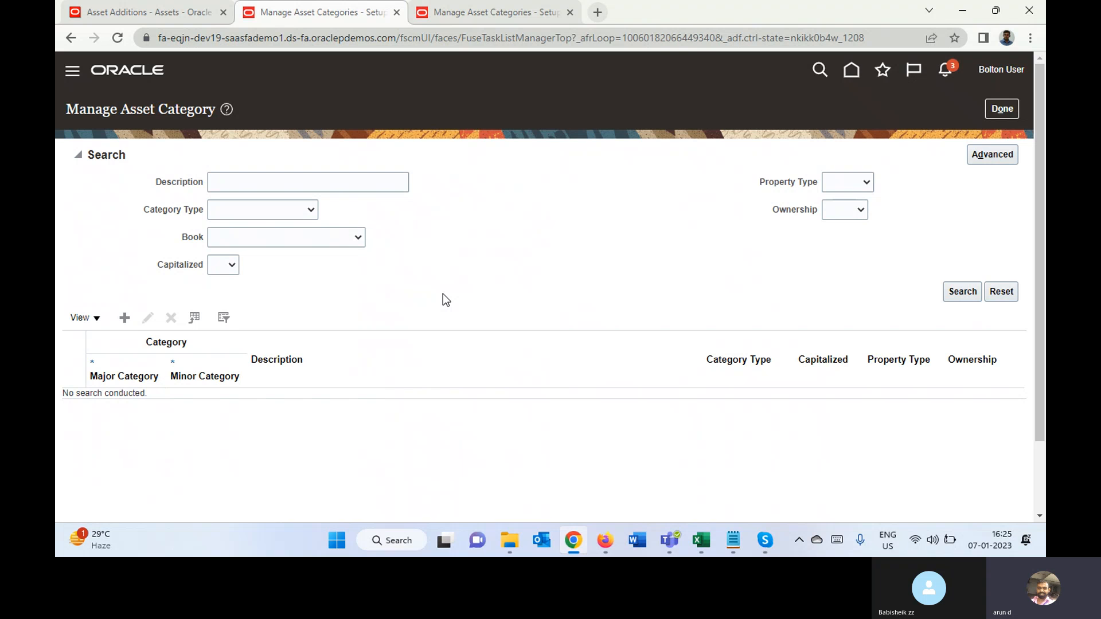
click(128, 321)
click(530, 12)
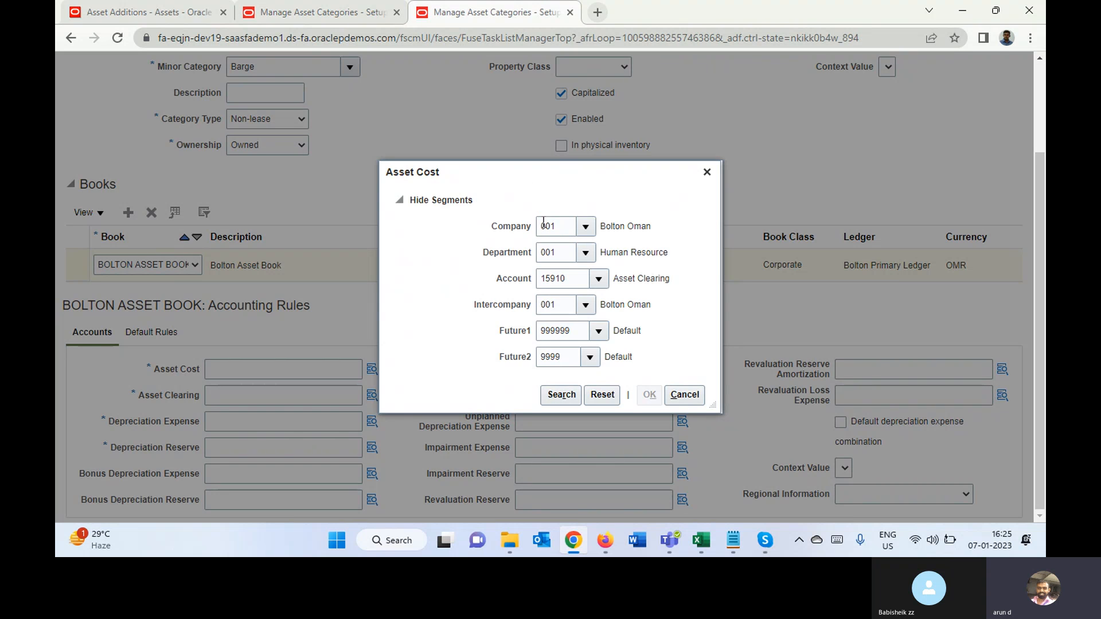
click(363, 18)
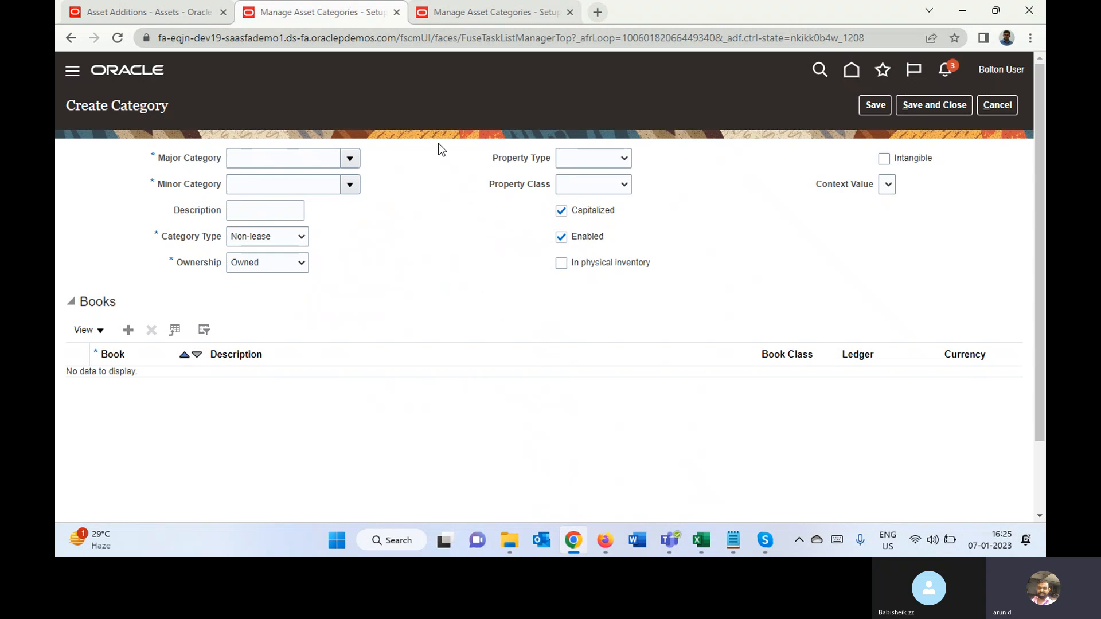
Set Major Category to Buildings and Minor Category to Barge, and try to save the new category.
click(306, 159)
text(Buil)
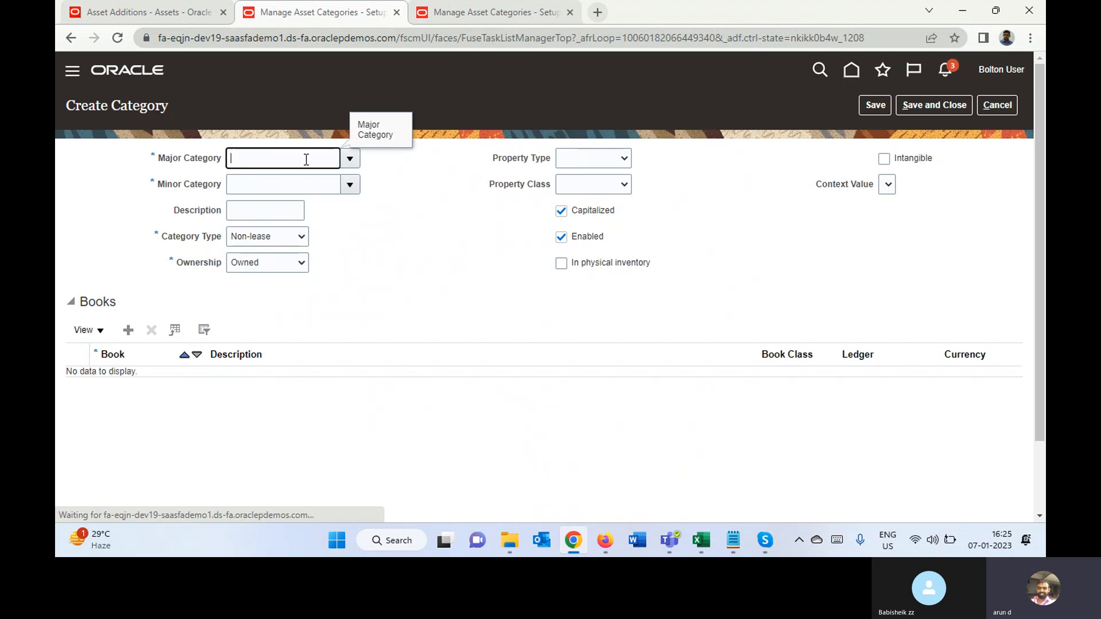
key(Tab)
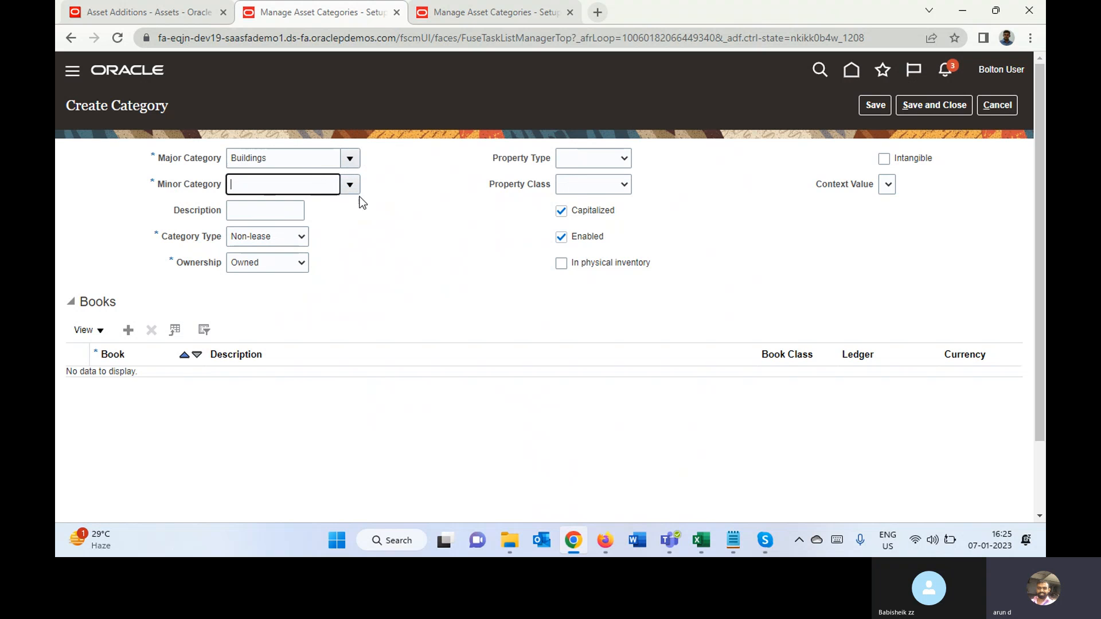
click(350, 185)
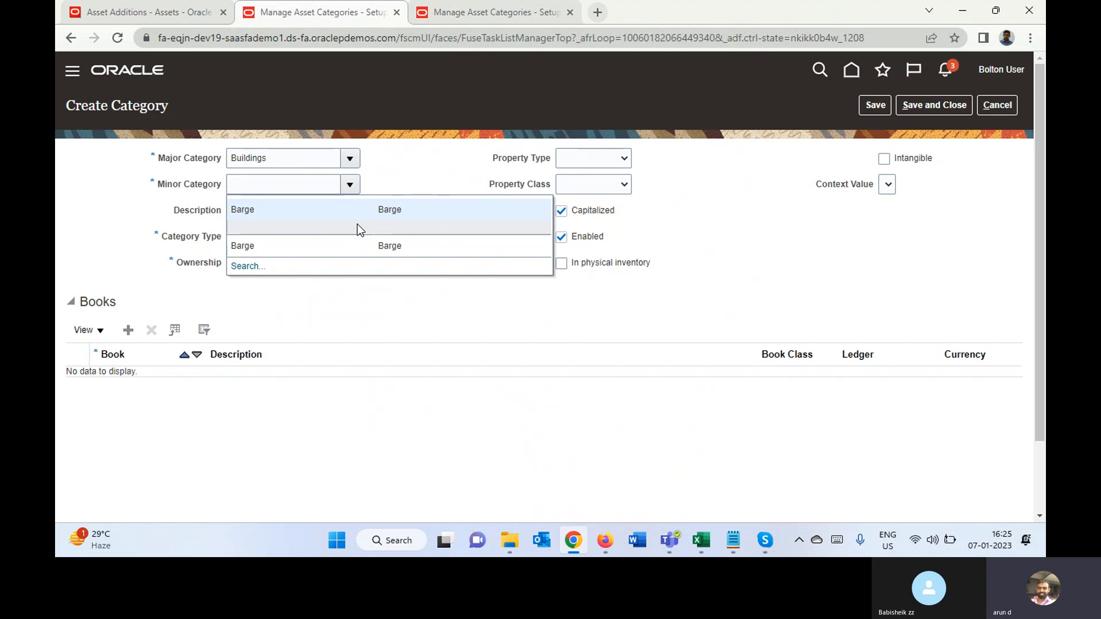
click(298, 210)
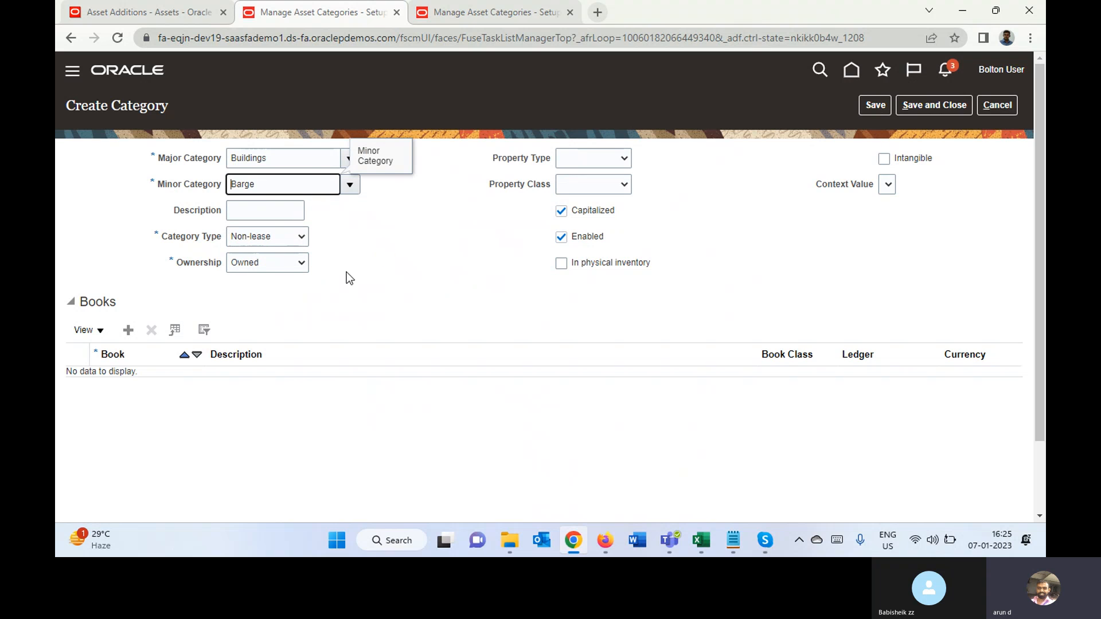
click(879, 109)
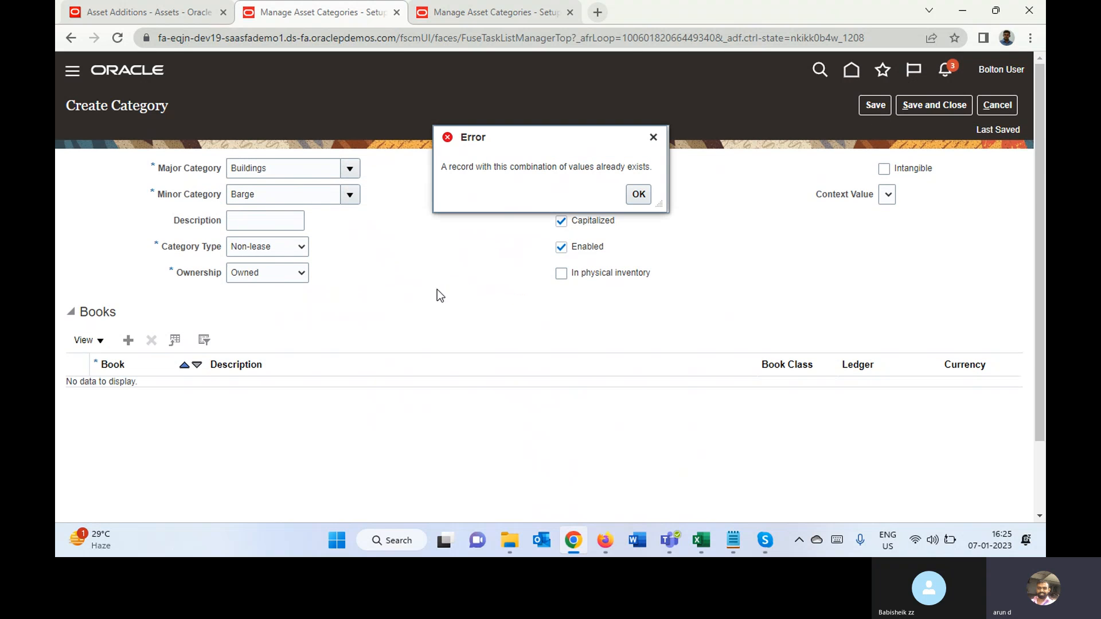
click(645, 198)
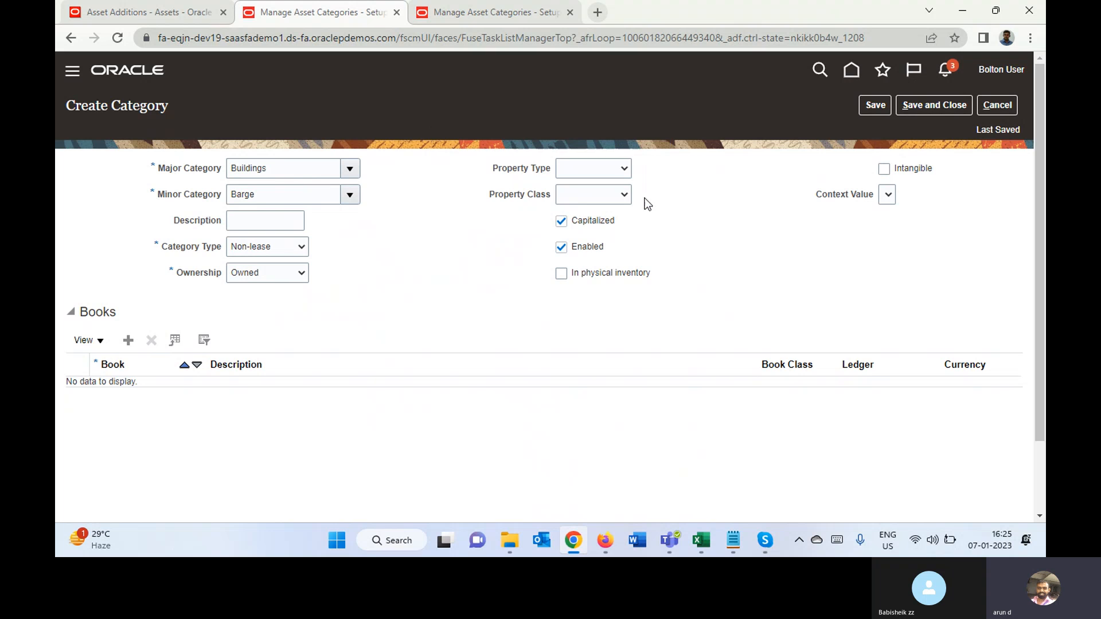
Add a book row to the category, choose BOLTON ASSET BOOK and open its Asset Cost account combination.
click(130, 343)
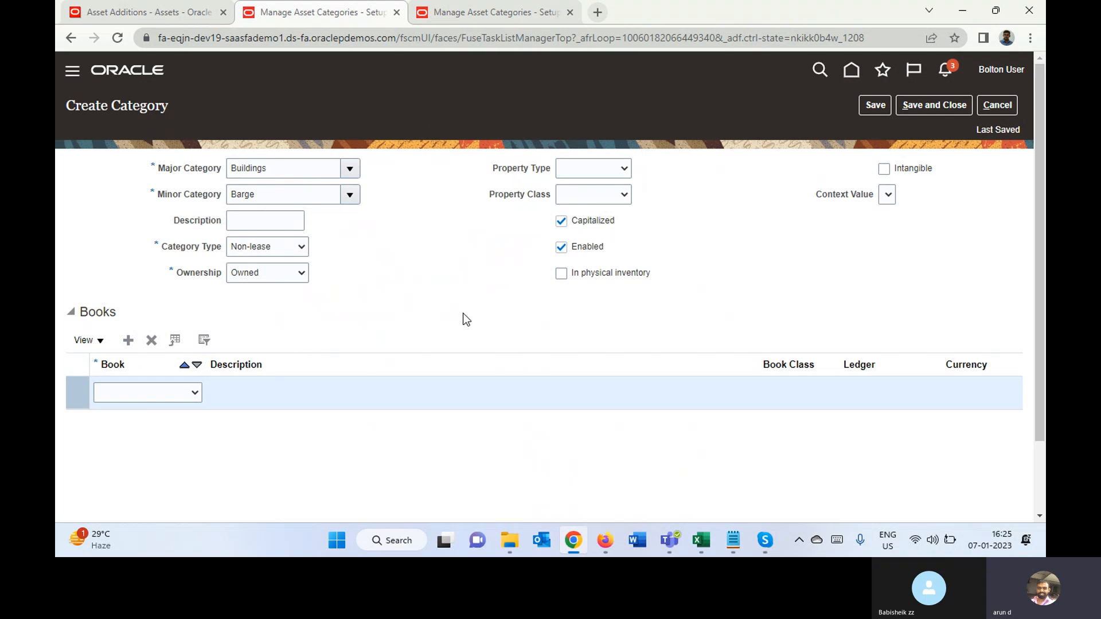
click(130, 392)
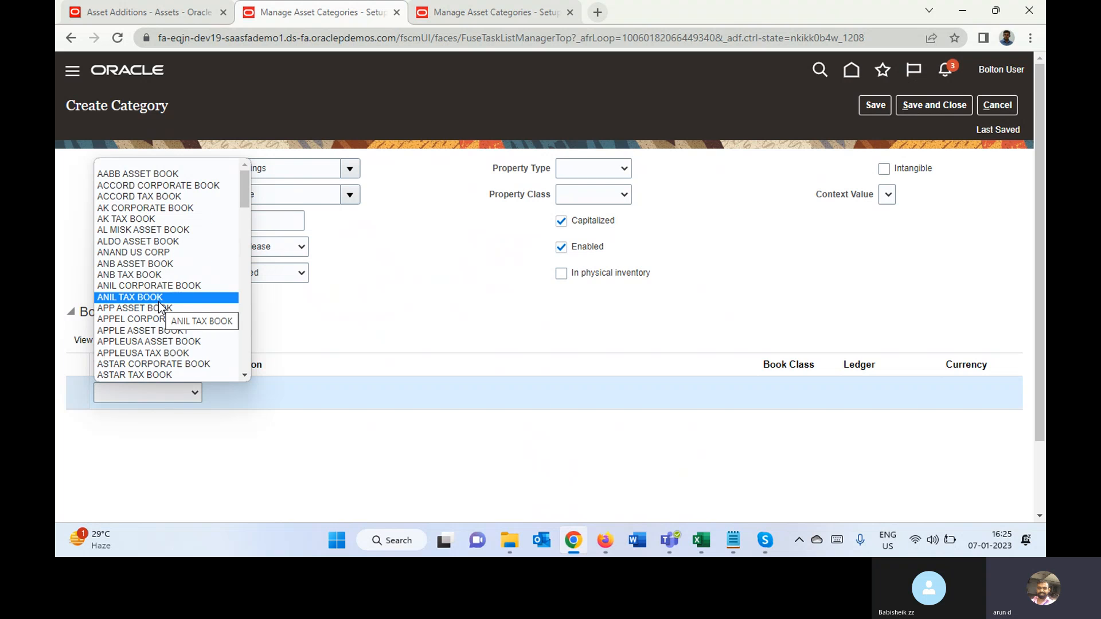
text(bol)
key(Return)
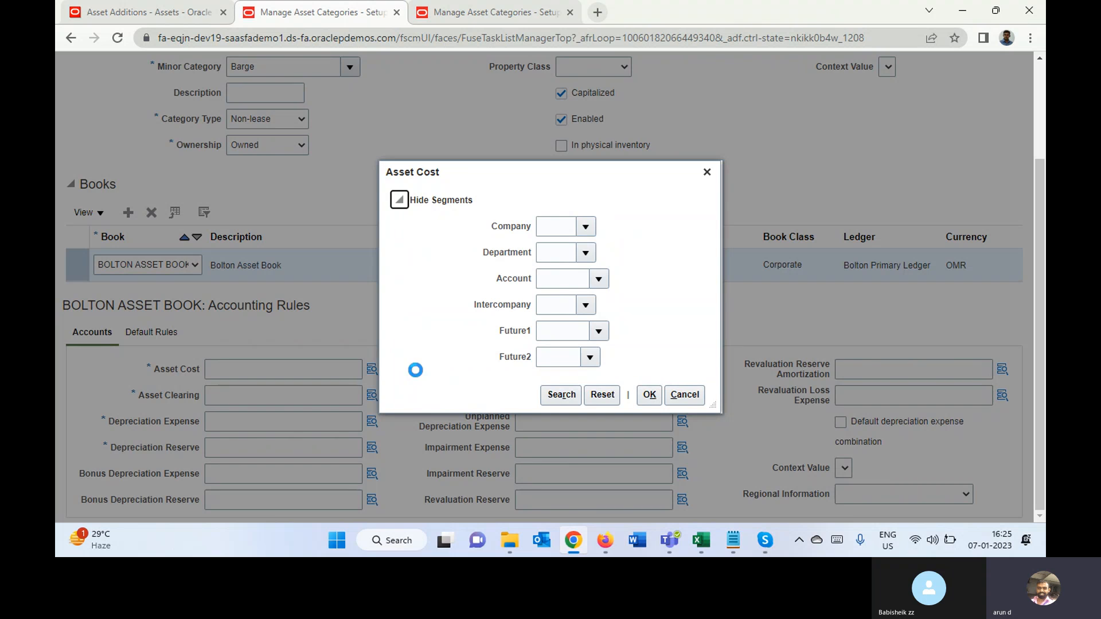
Set the Asset Cost segments to Company 001 Bolton Oman, Department 001 Human Resource and Account 15910 Asset Clearing.
click(586, 227)
click(611, 254)
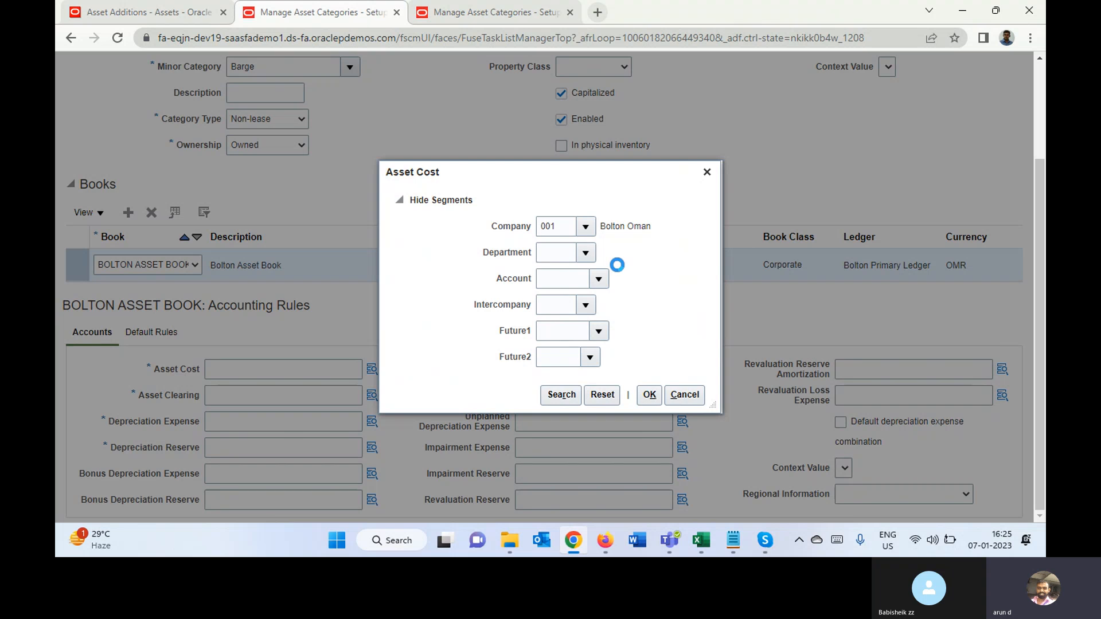
click(619, 277)
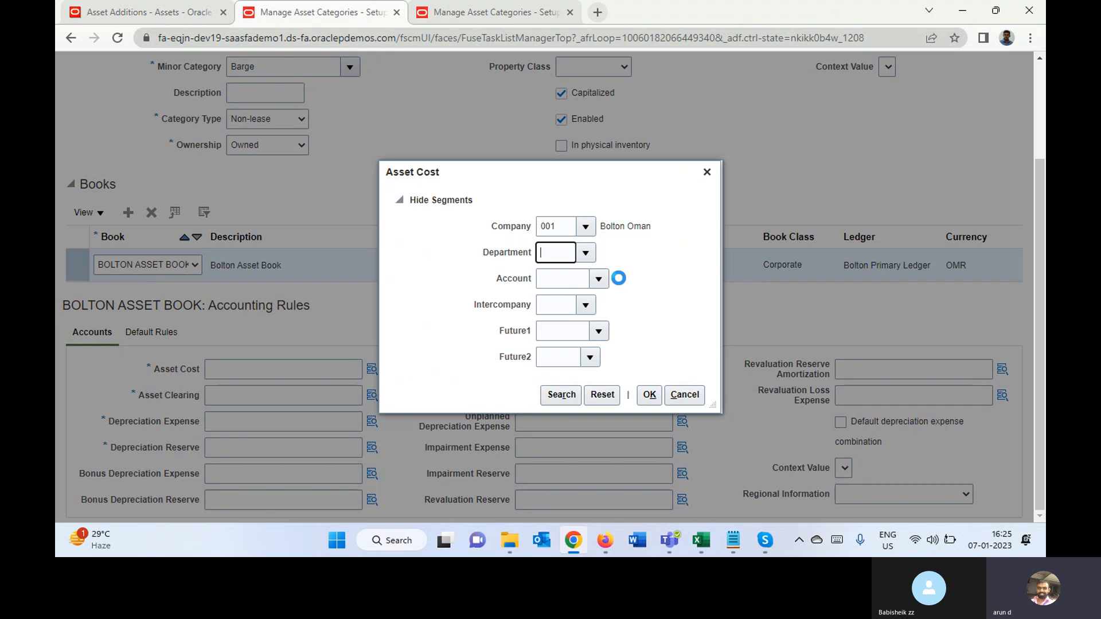
click(599, 280)
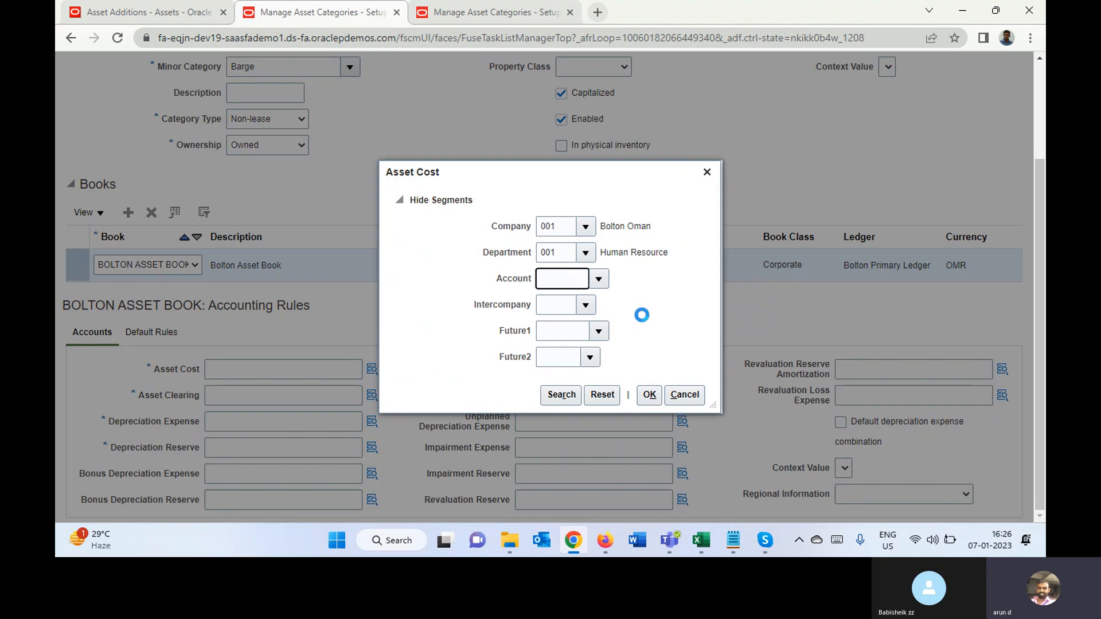
Set the Asset Cost segments Intercompany to 001 Bolton Oman, Future1 to 999999 and Future2 to 9999, and try to submit the combination.
click(593, 311)
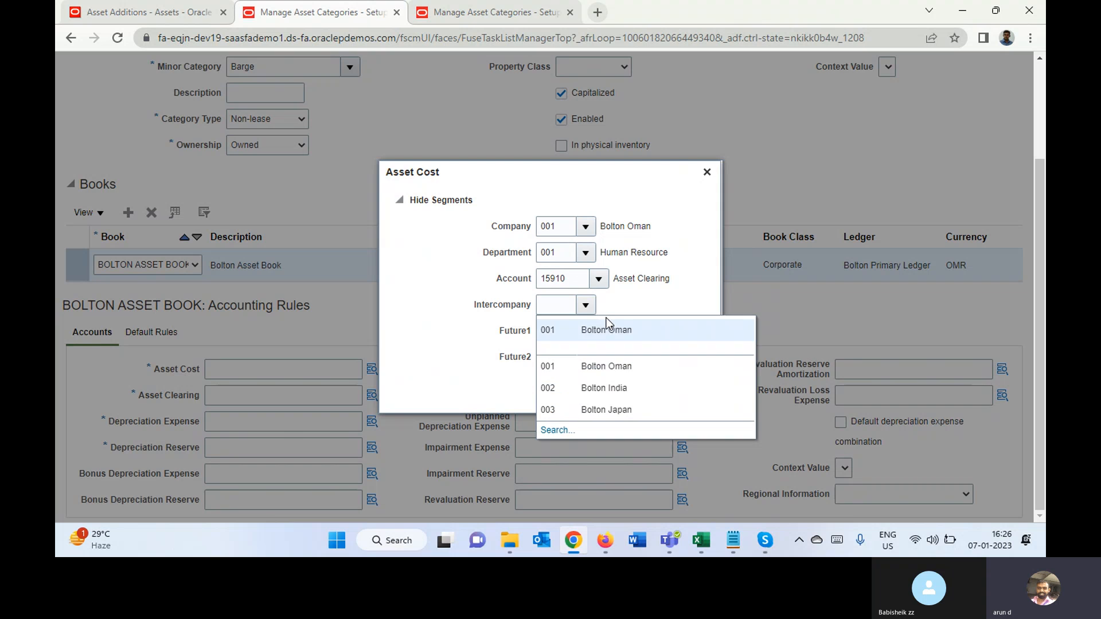
click(599, 329)
click(599, 332)
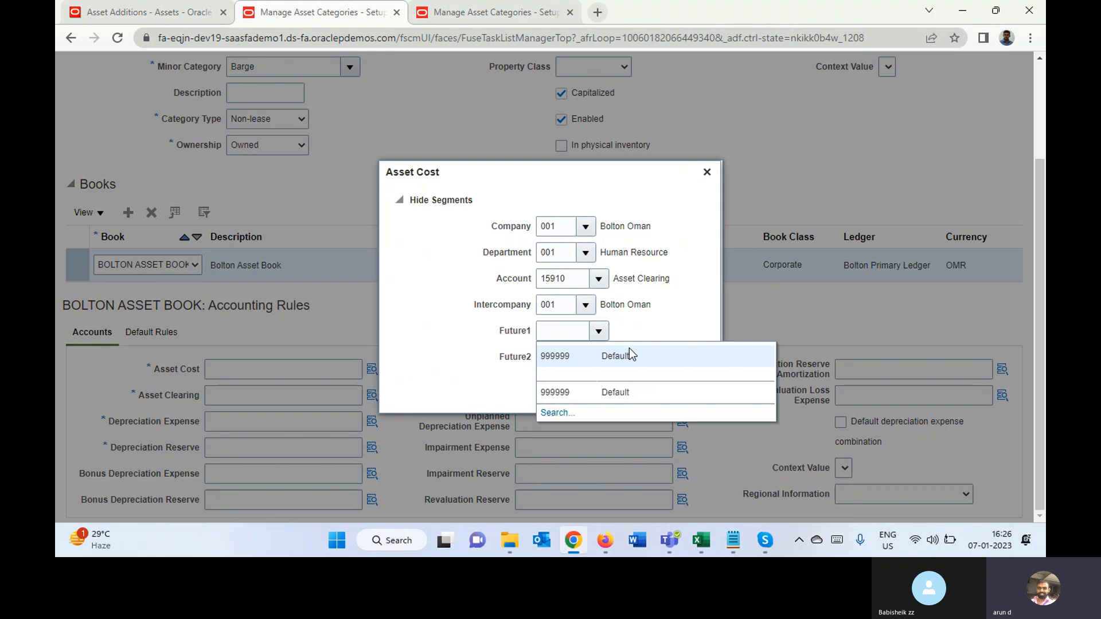
click(618, 355)
click(610, 364)
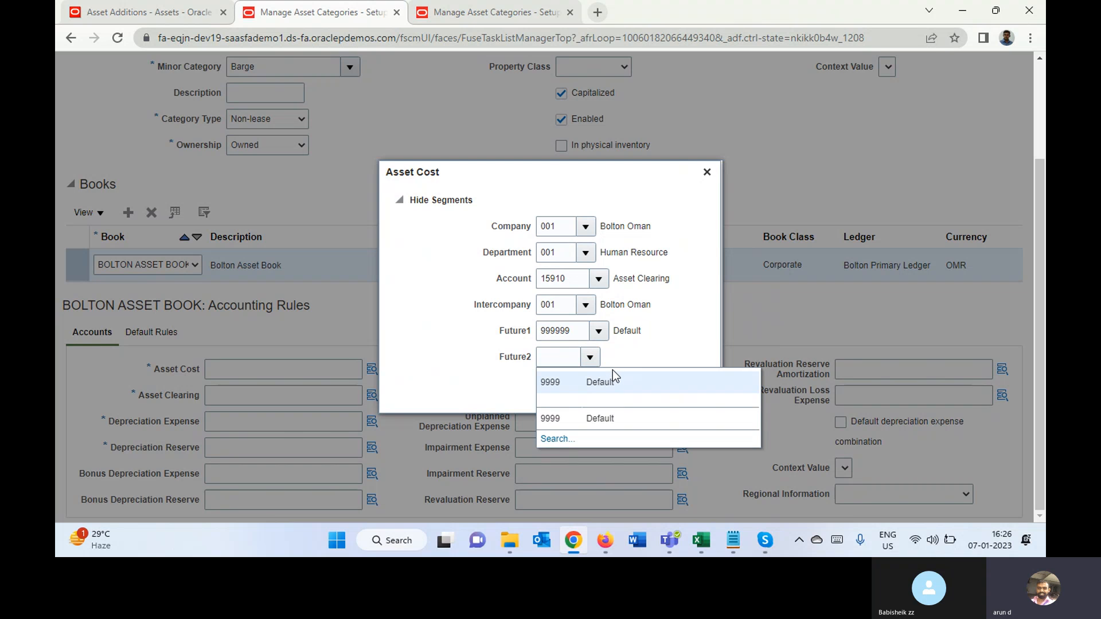
click(610, 379)
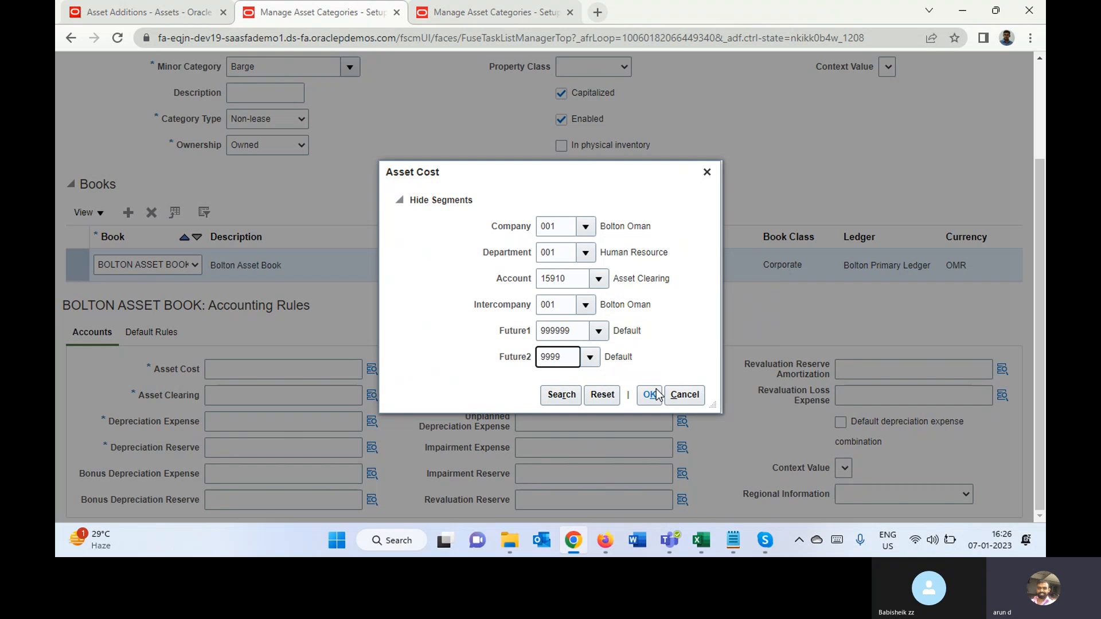
click(651, 395)
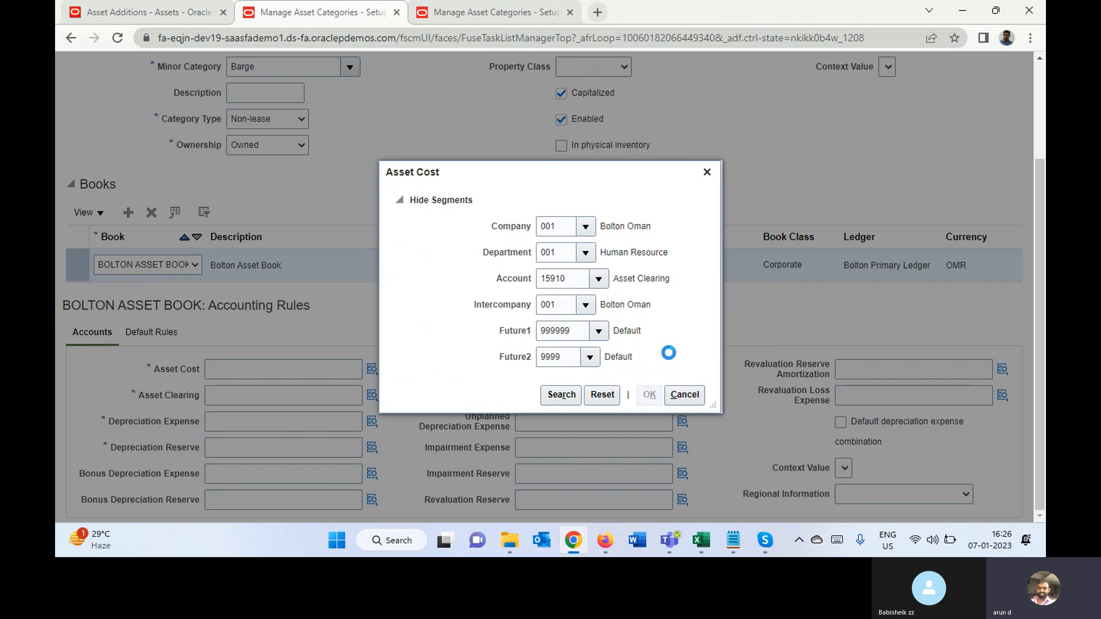
Close the earlier duplicate Manage Asset Categories browser tab and try submitting the Asset Cost combination again.
click(570, 12)
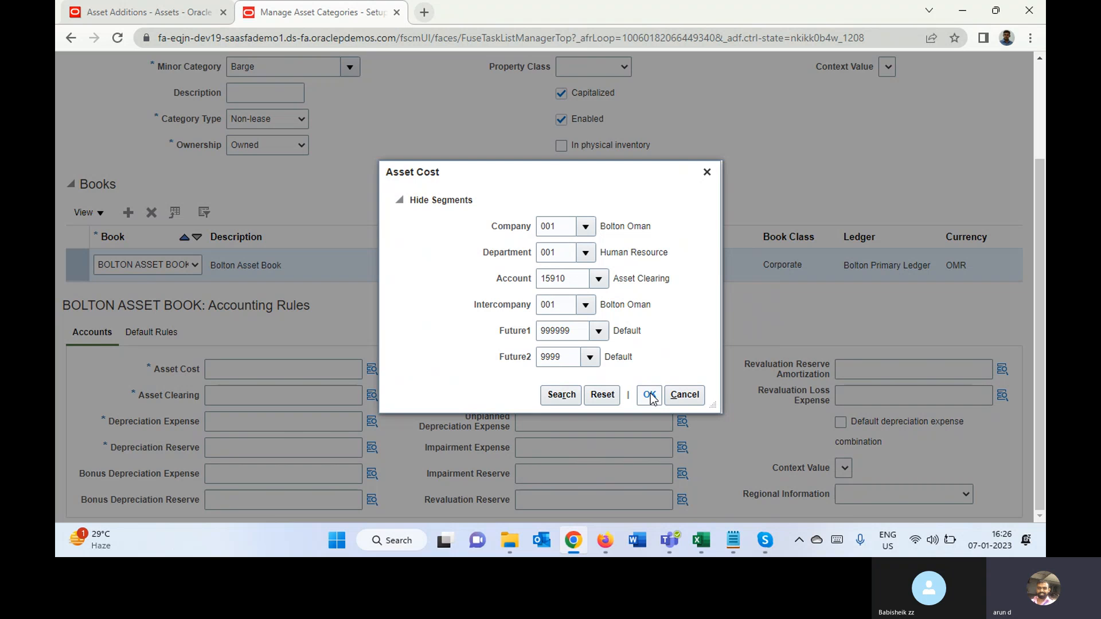
click(650, 395)
Switch to the Asset Additions browser tab and search the Major Category values without any filter.
click(156, 16)
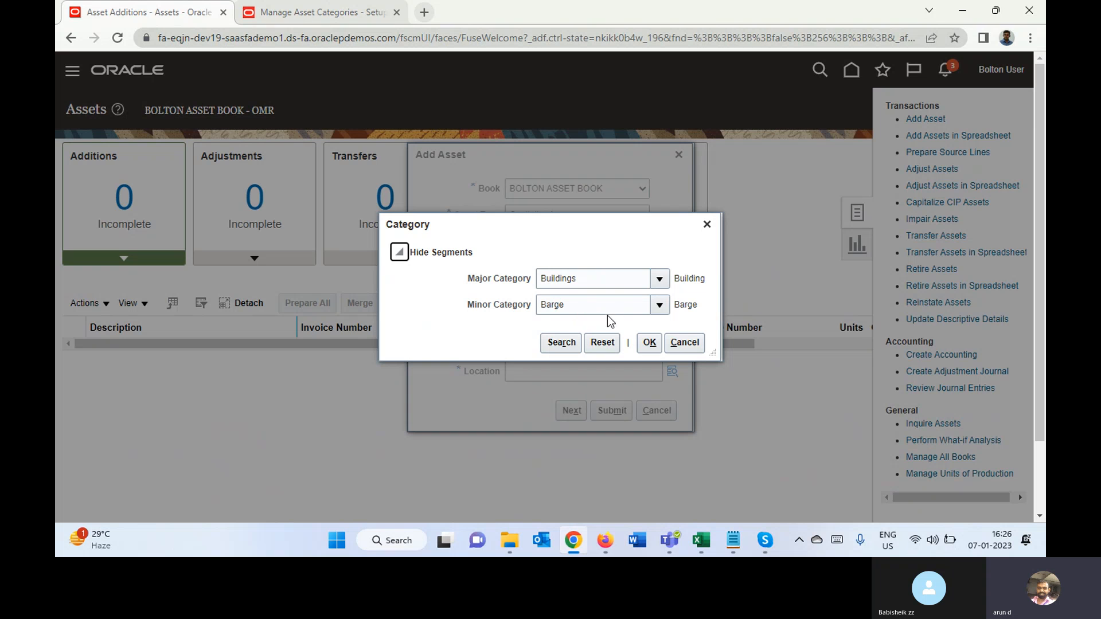
click(659, 279)
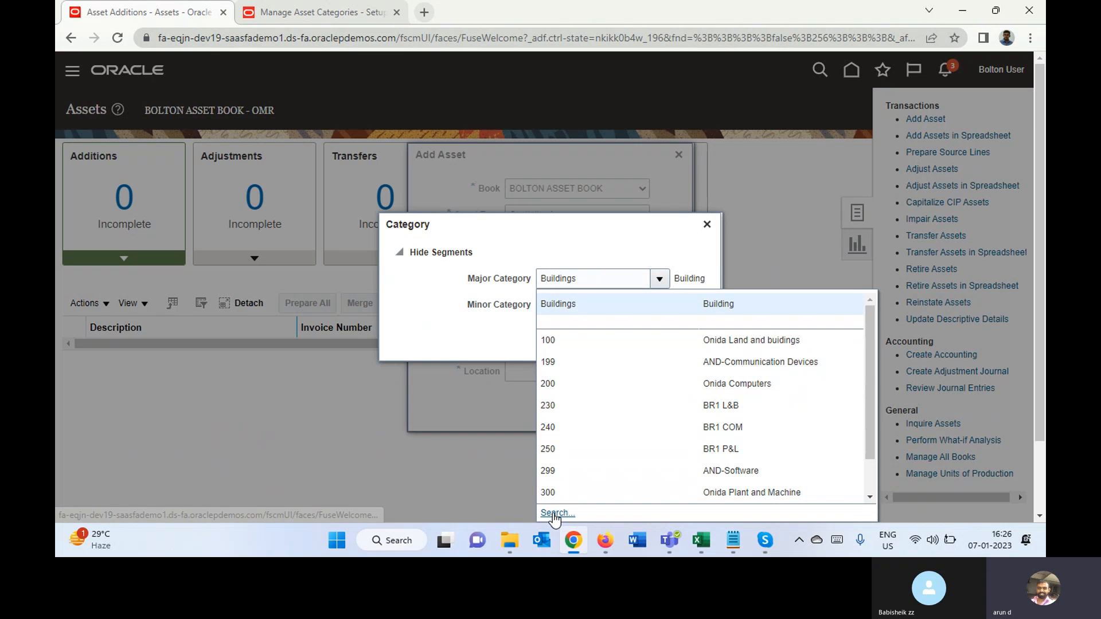
click(555, 513)
click(555, 262)
key(ctrl+a)
key(BackSpace)
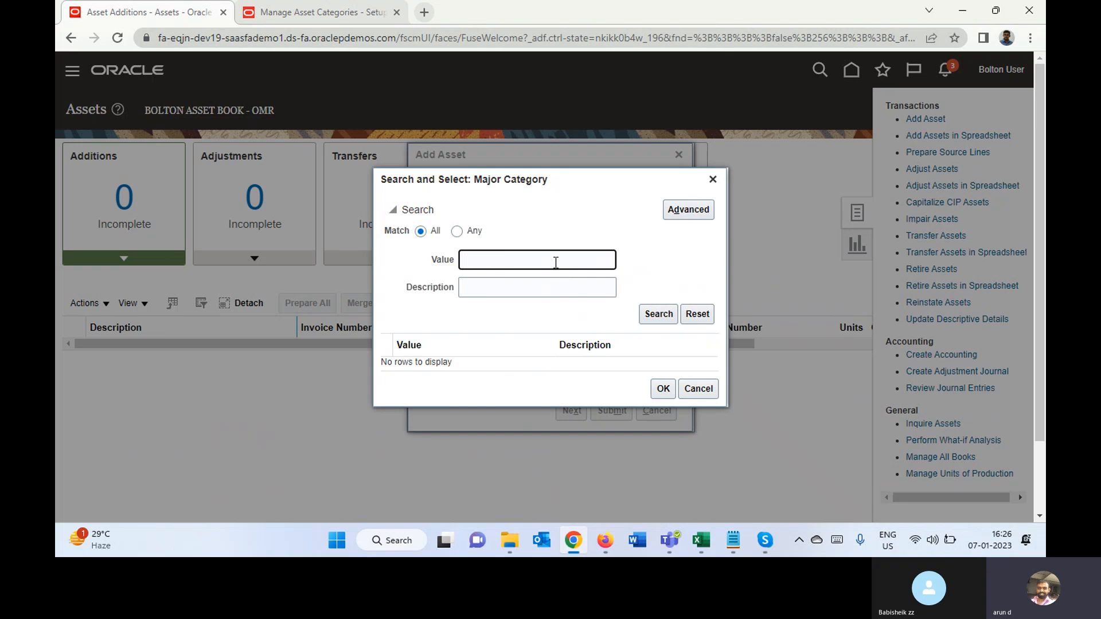
key(Return)
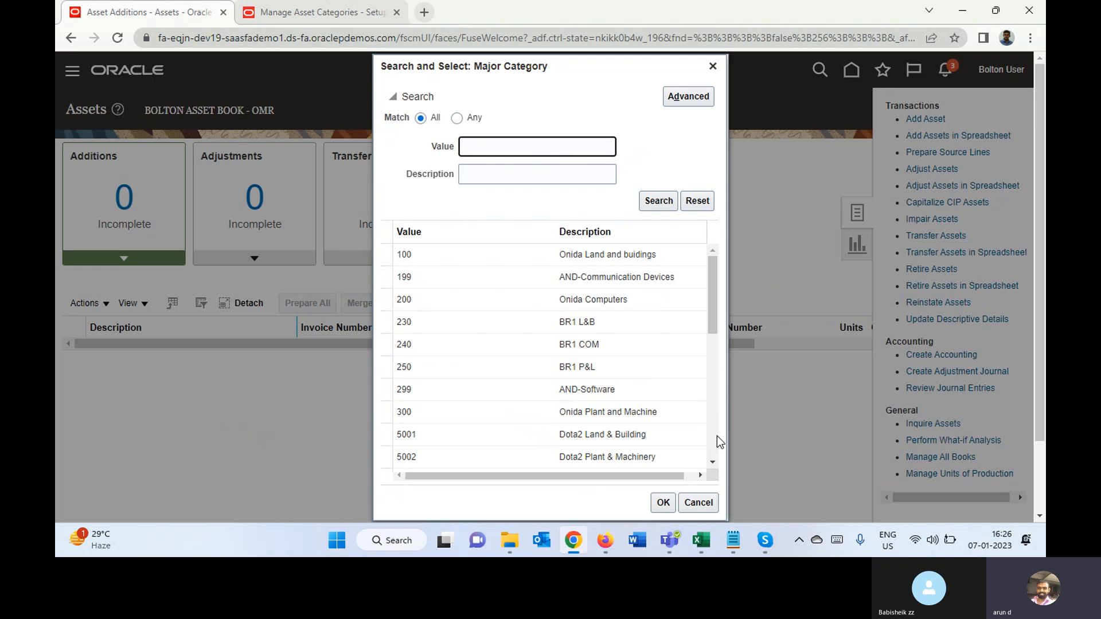
Choose Furniture from the Major Category search results as the asset's major category.
click(713, 465)
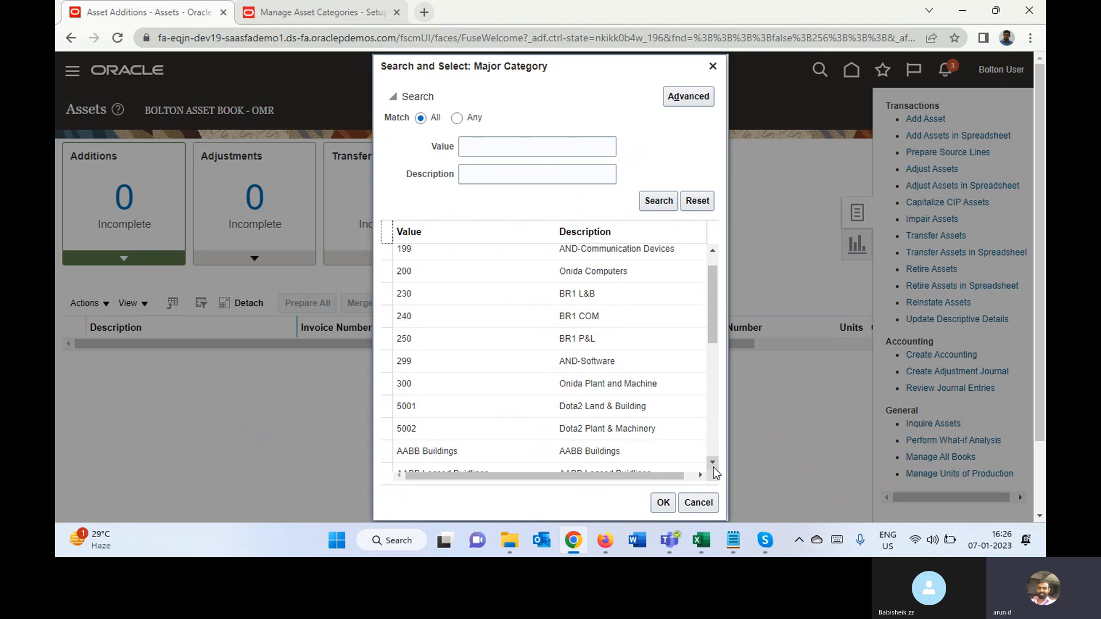
click(713, 467)
click(714, 467)
click(714, 467)
click(713, 466)
click(713, 467)
click(714, 467)
click(714, 467)
click(714, 466)
click(713, 467)
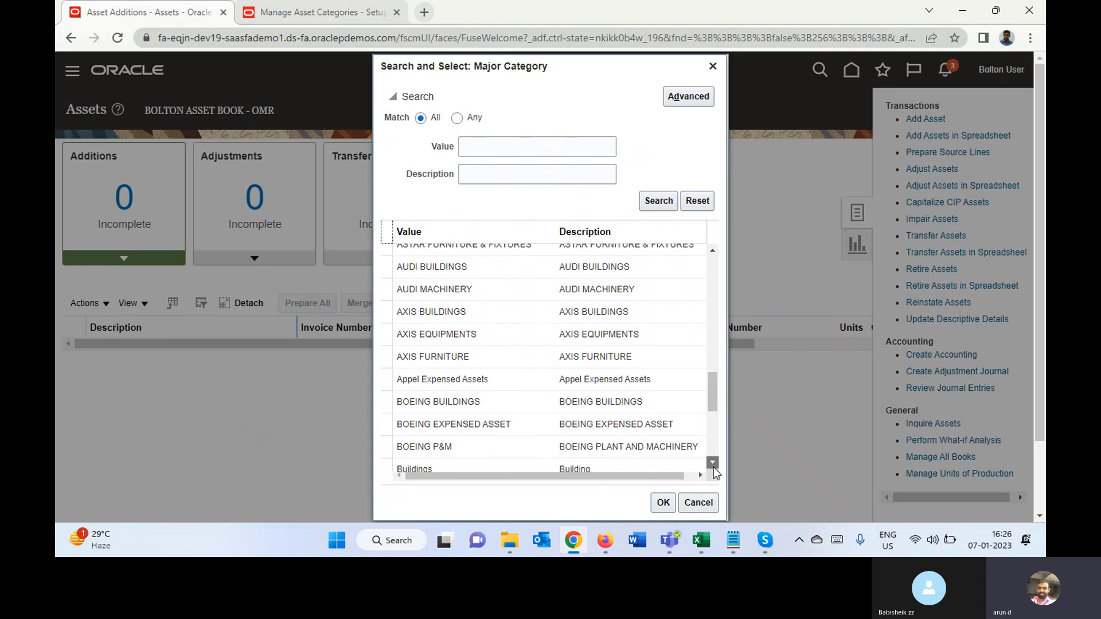
click(714, 467)
click(714, 467)
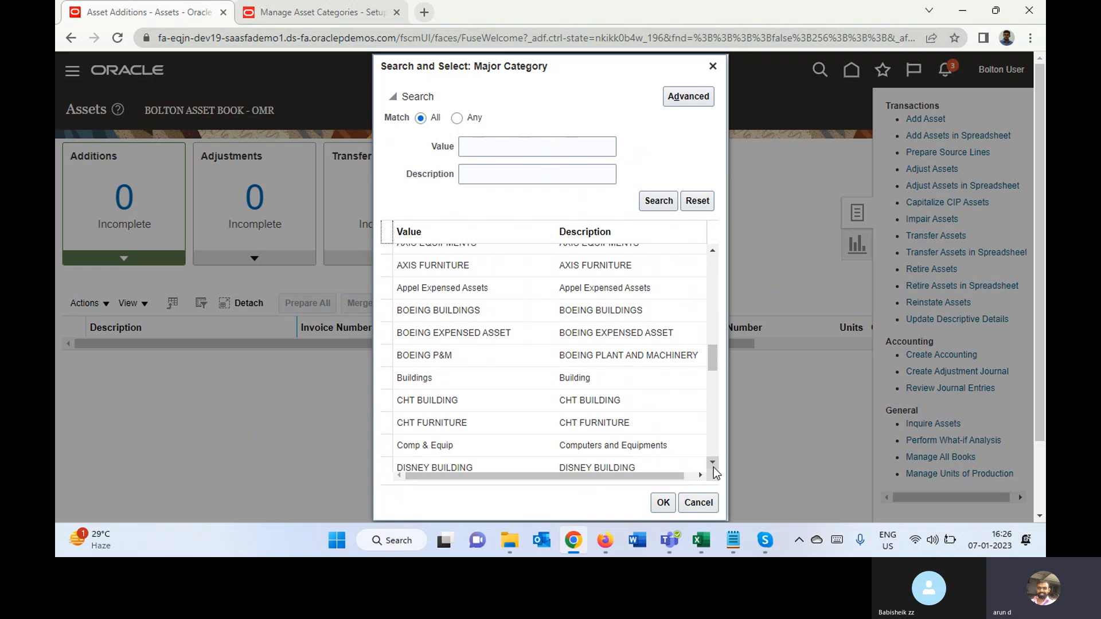
click(713, 462)
click(713, 462)
click(714, 462)
click(713, 463)
click(713, 463)
click(712, 463)
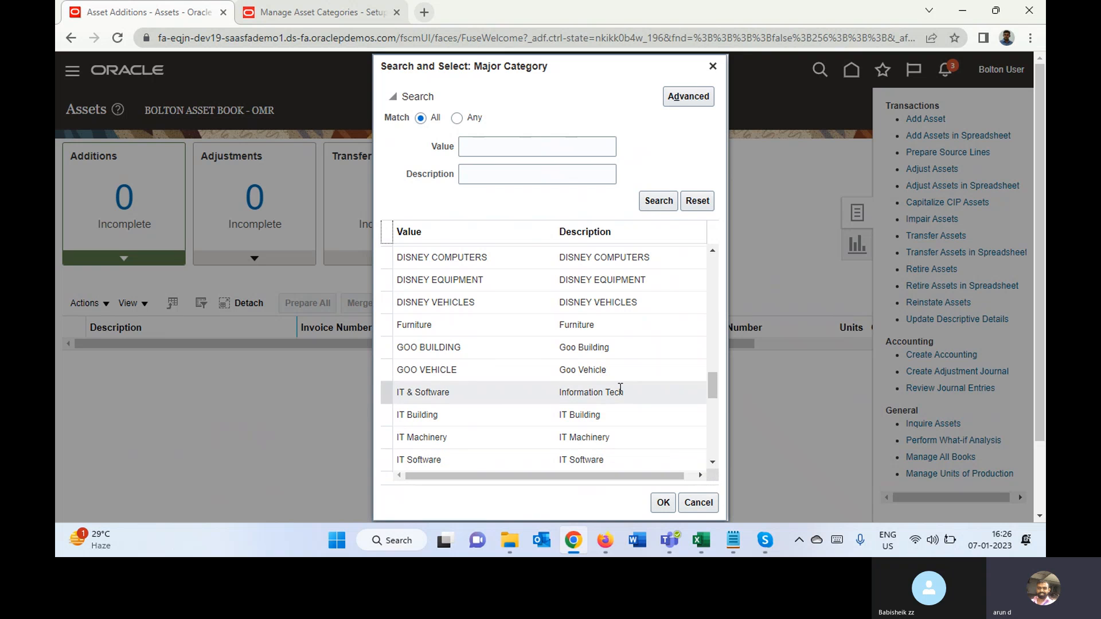
click(567, 324)
click(657, 503)
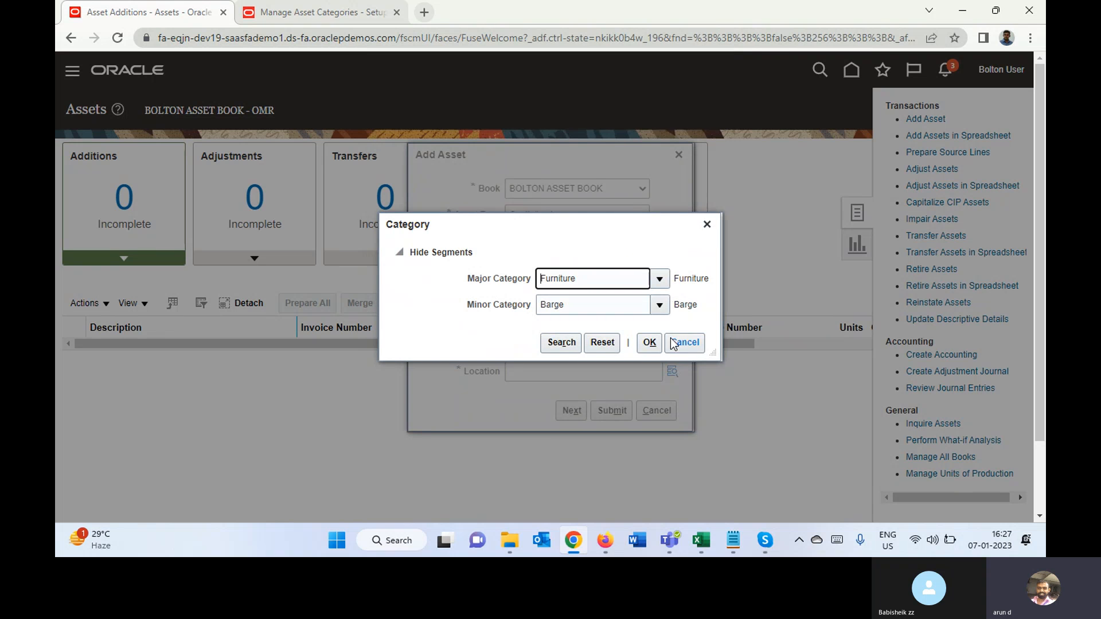
Set Minor Category to Office Furniture and try to submit the category combination.
click(658, 305)
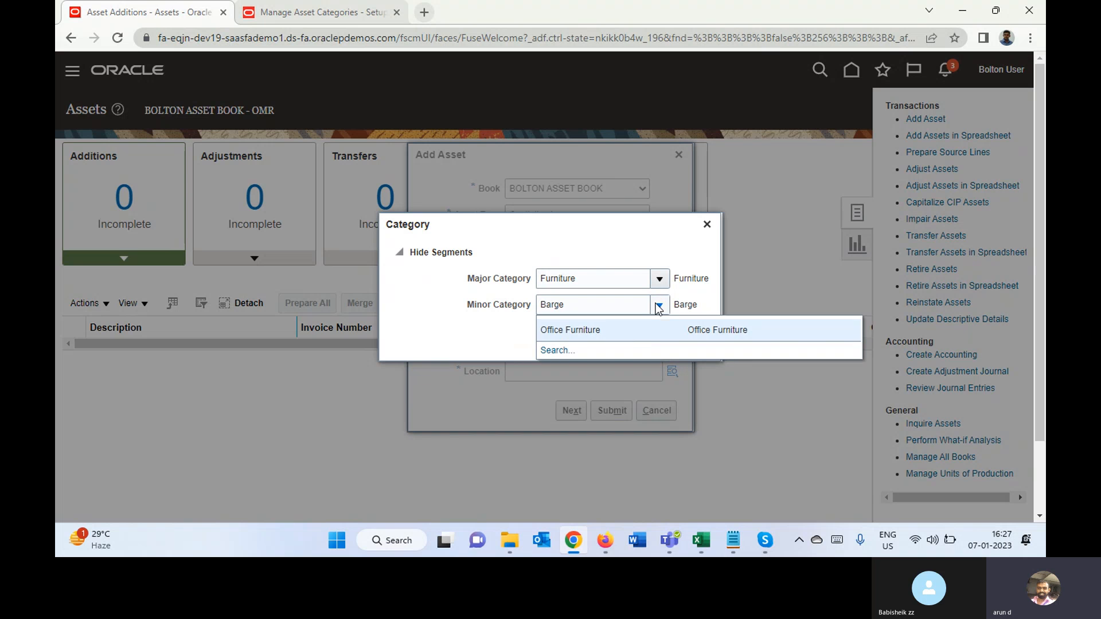
click(626, 329)
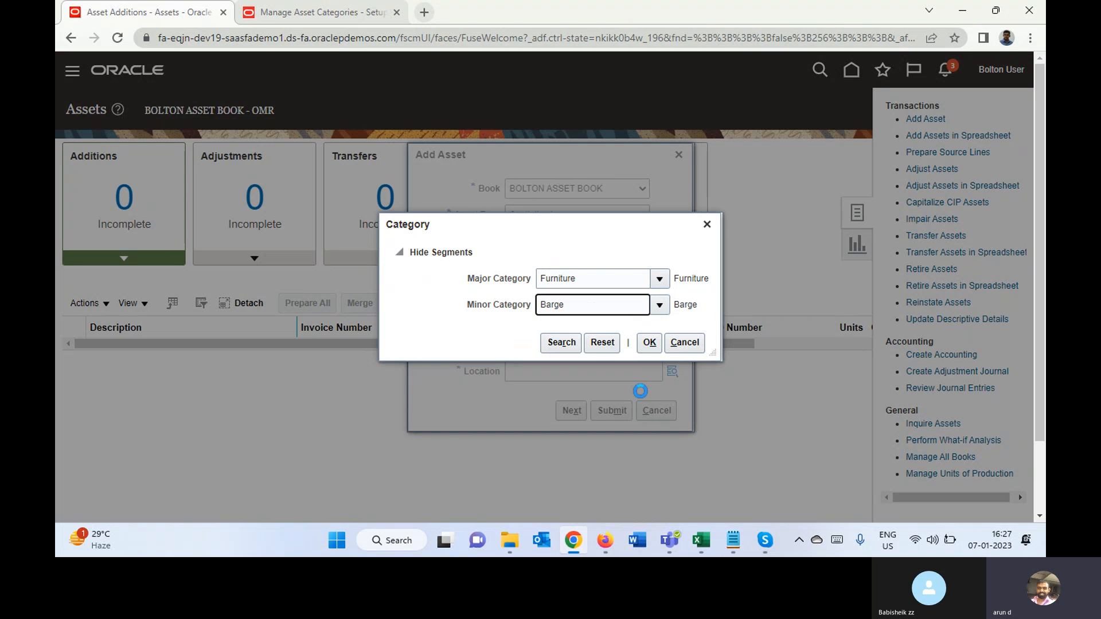
click(652, 343)
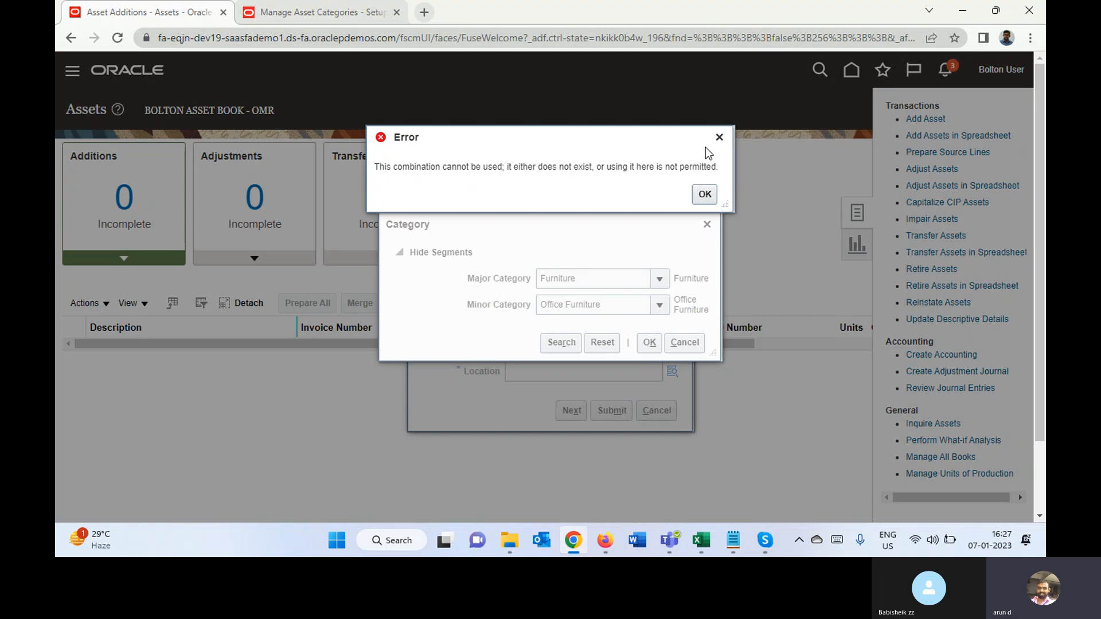
click(704, 194)
Open the Major Category choices again in the Category dialog.
click(660, 280)
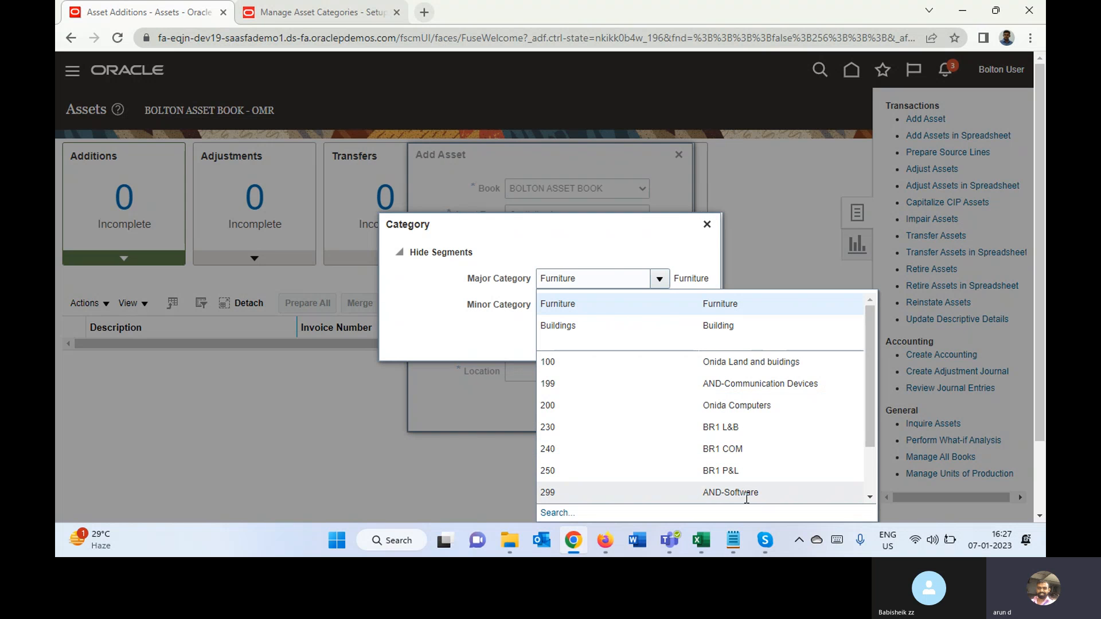
Open the Major Category value search for the new asset and list all values without any filter.
click(556, 512)
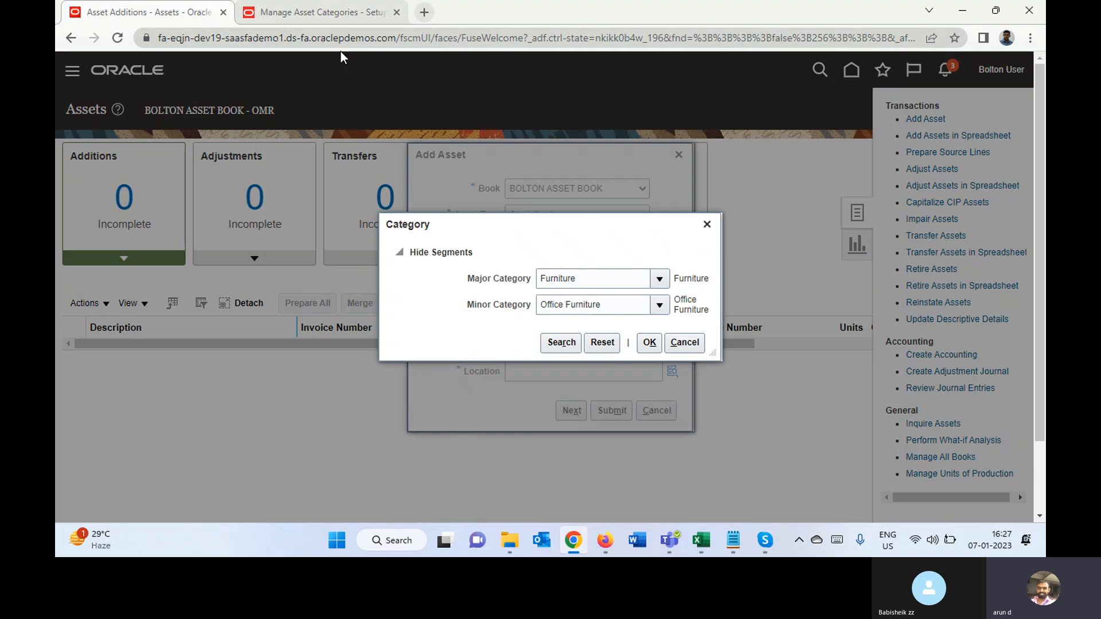
click(321, 17)
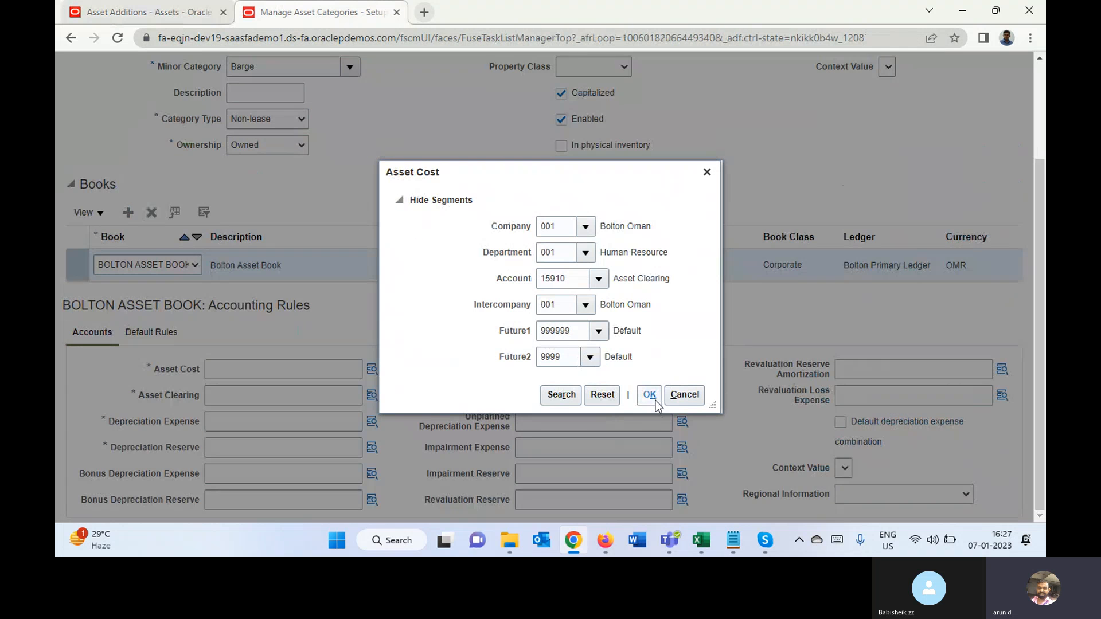
click(145, 8)
double_click(588, 256)
key(BackSpace)
key(Tab)
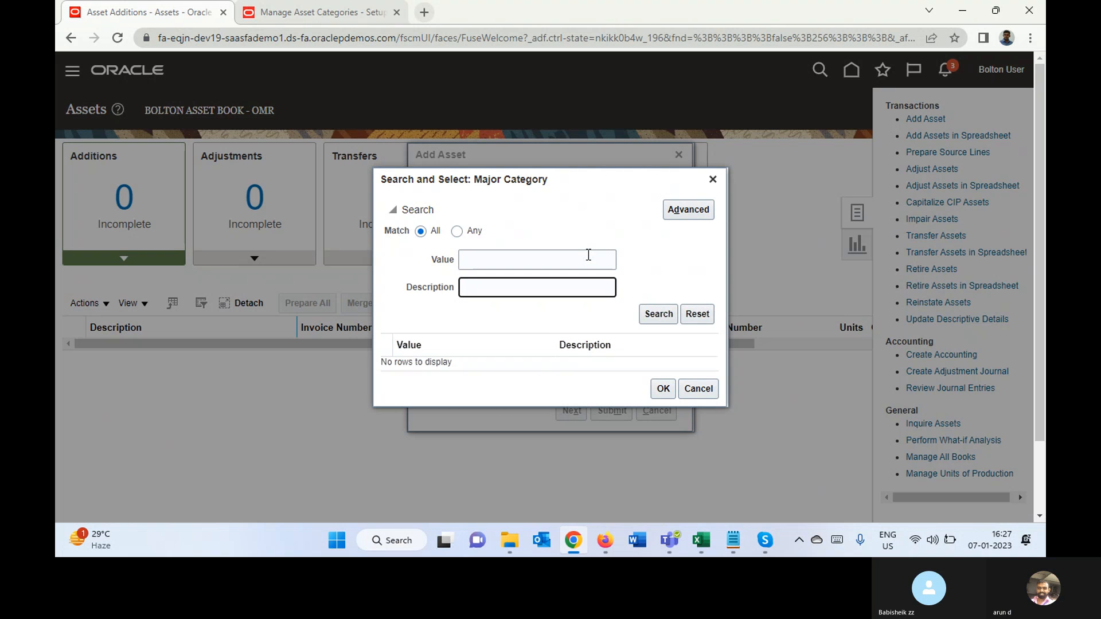
click(658, 313)
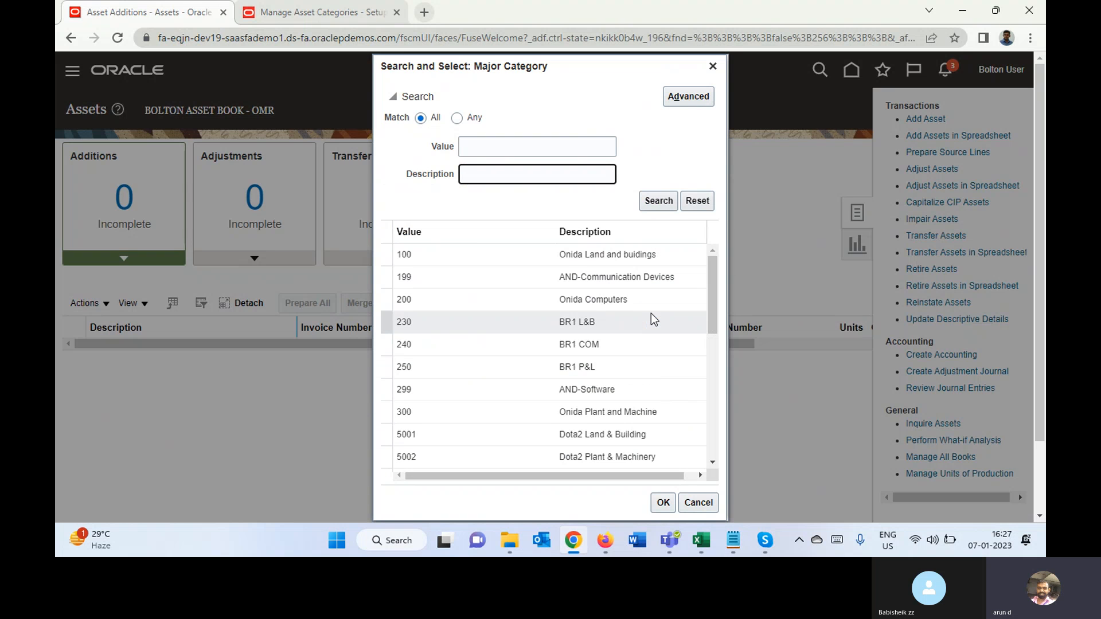
Find Plant & Machinery in the listed values and set it as the asset's major category.
click(713, 462)
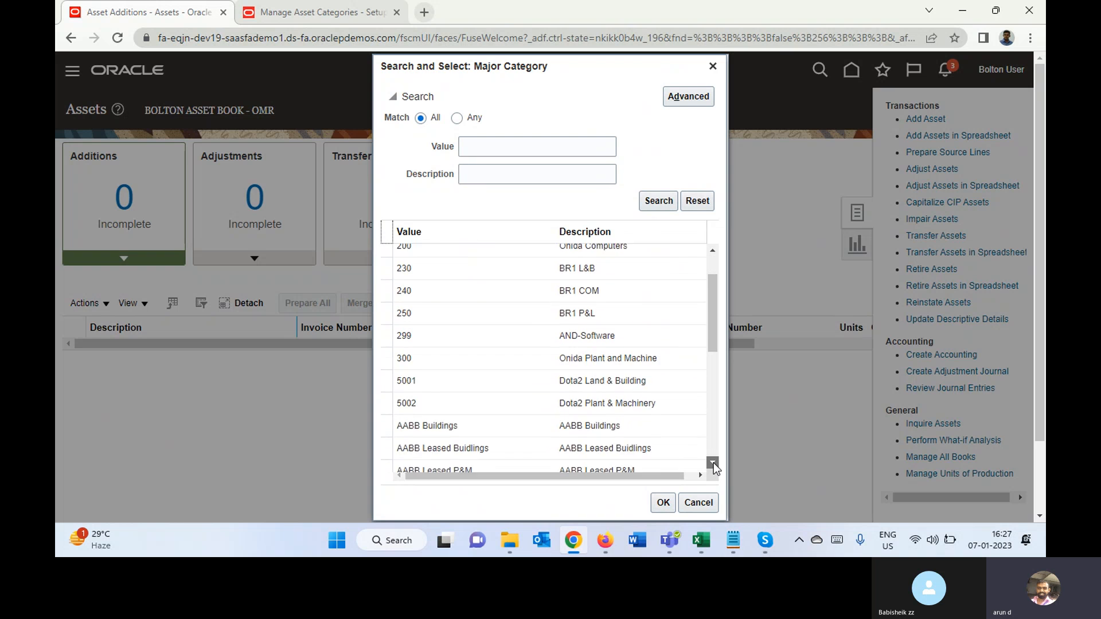
click(713, 463)
click(713, 462)
click(713, 463)
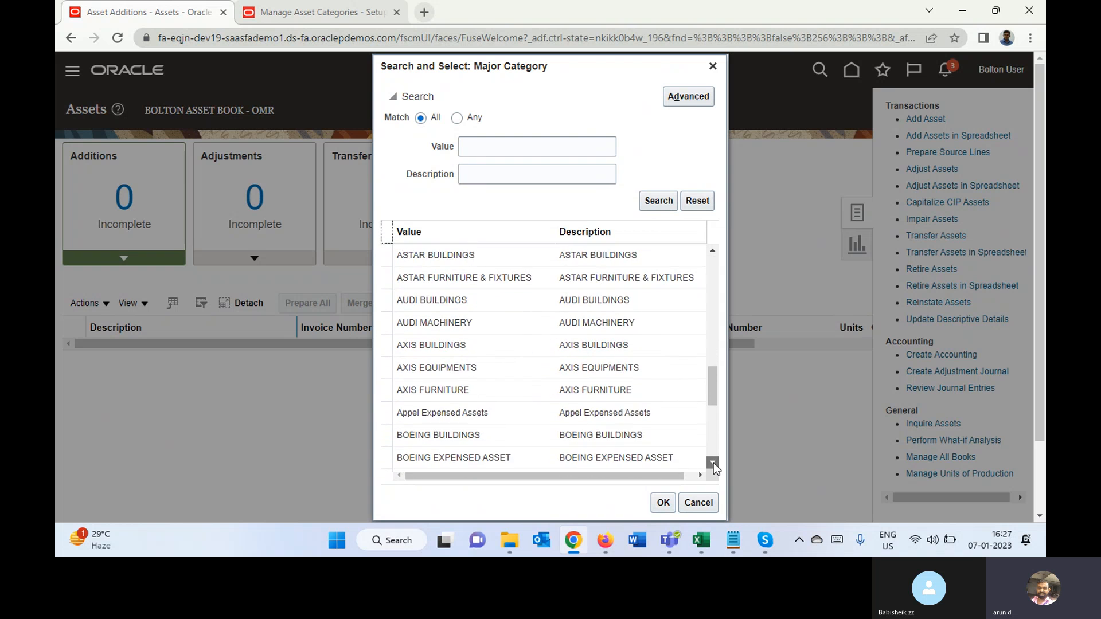
click(713, 463)
click(713, 462)
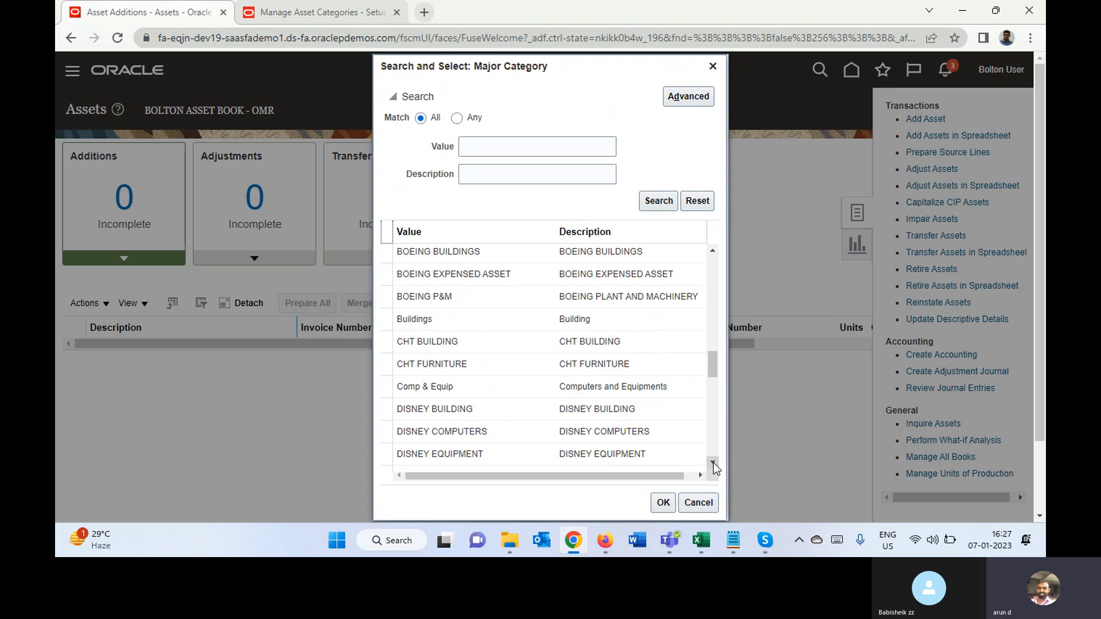
click(713, 463)
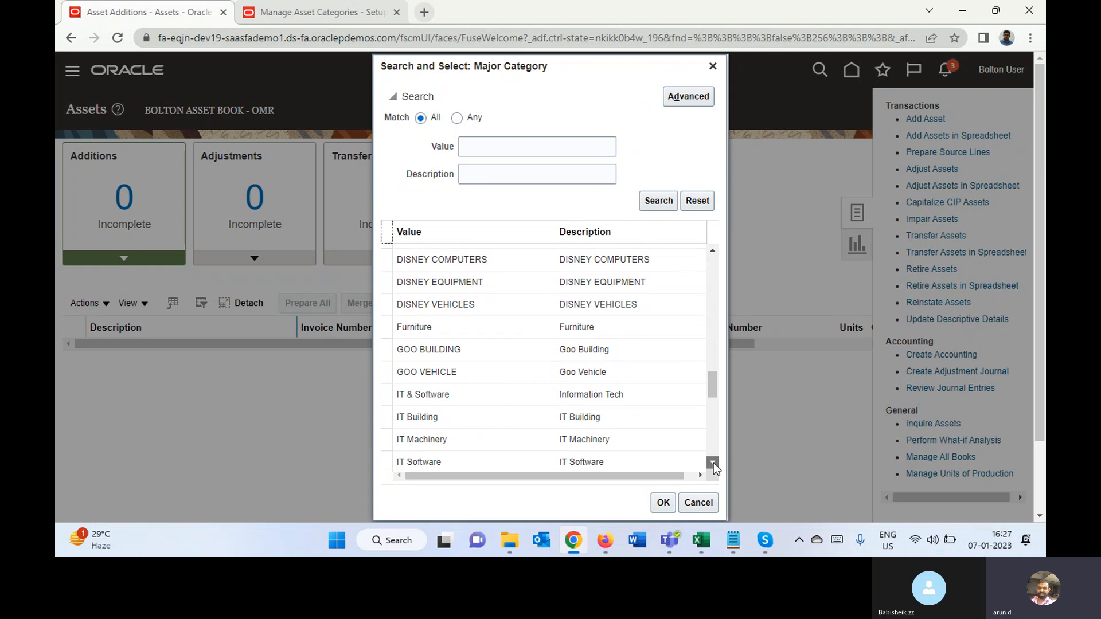
click(713, 462)
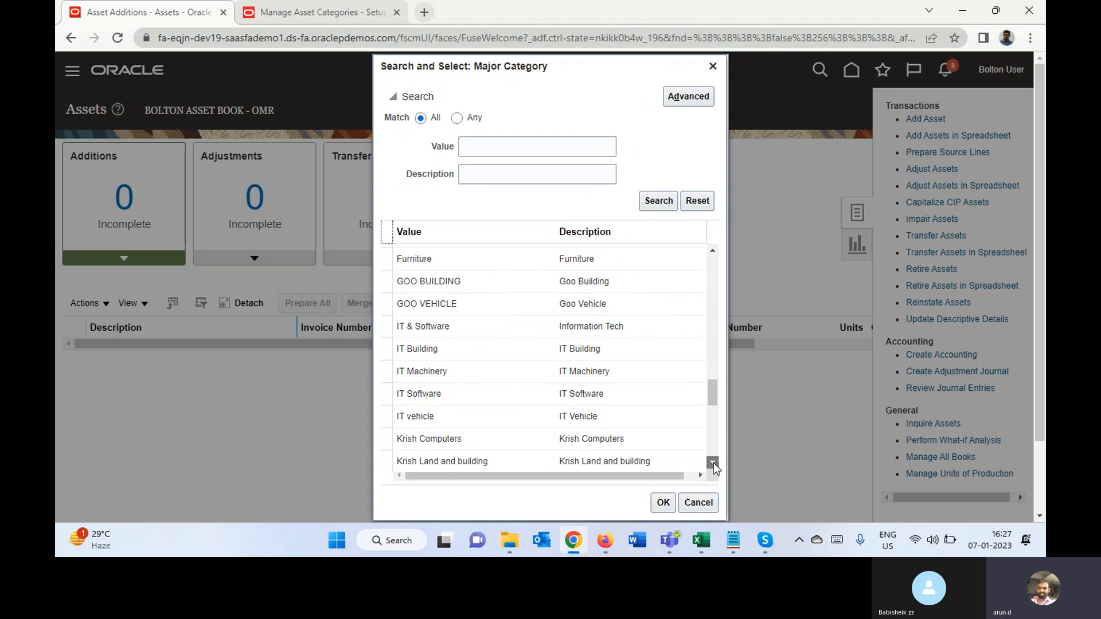
click(713, 463)
click(713, 463)
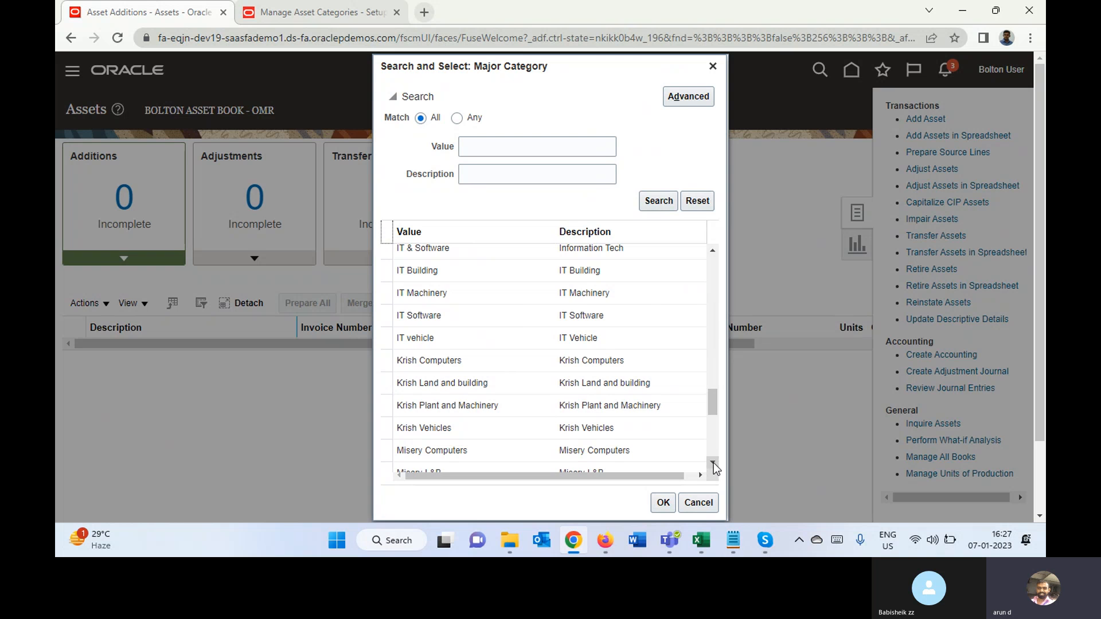
click(713, 462)
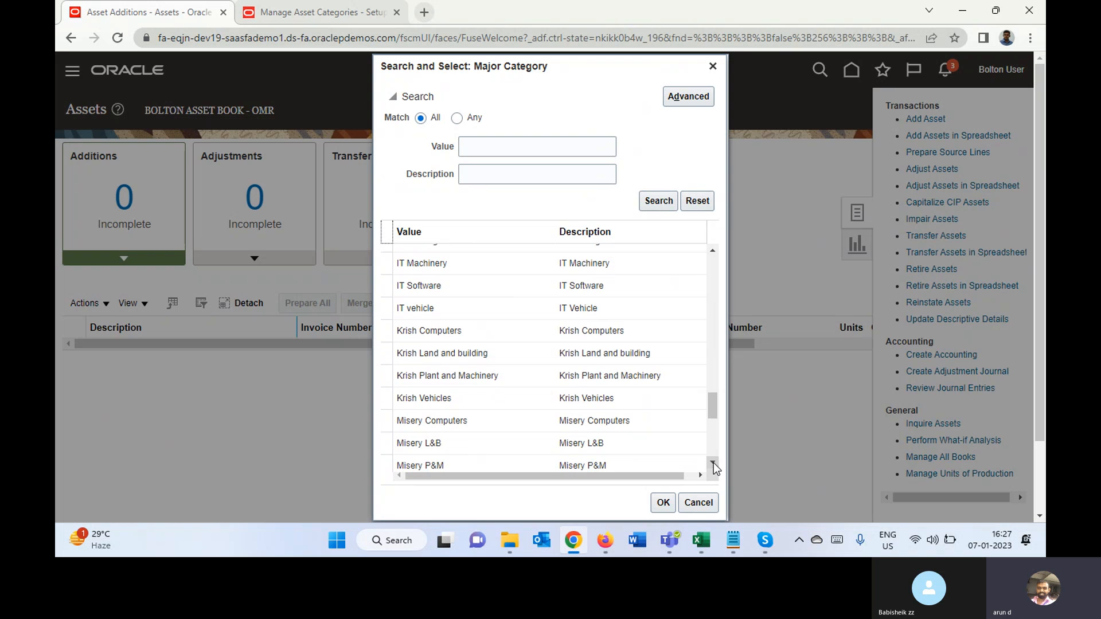
click(714, 463)
click(714, 462)
click(713, 463)
click(714, 463)
click(713, 463)
click(713, 463)
click(713, 462)
click(713, 463)
click(713, 463)
click(713, 463)
click(714, 463)
click(713, 463)
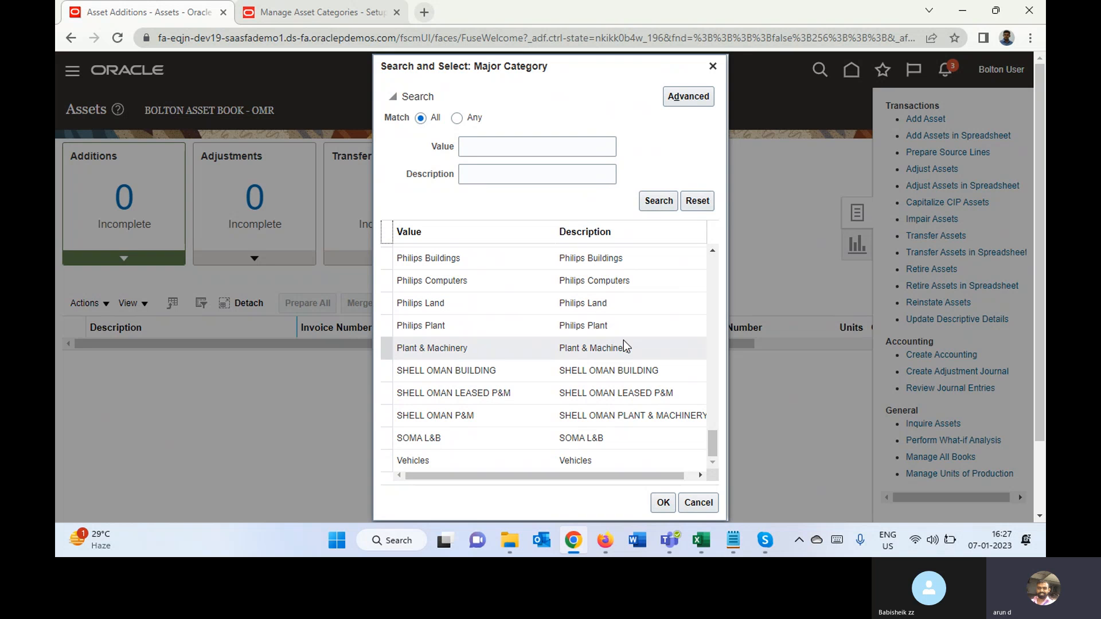
click(615, 347)
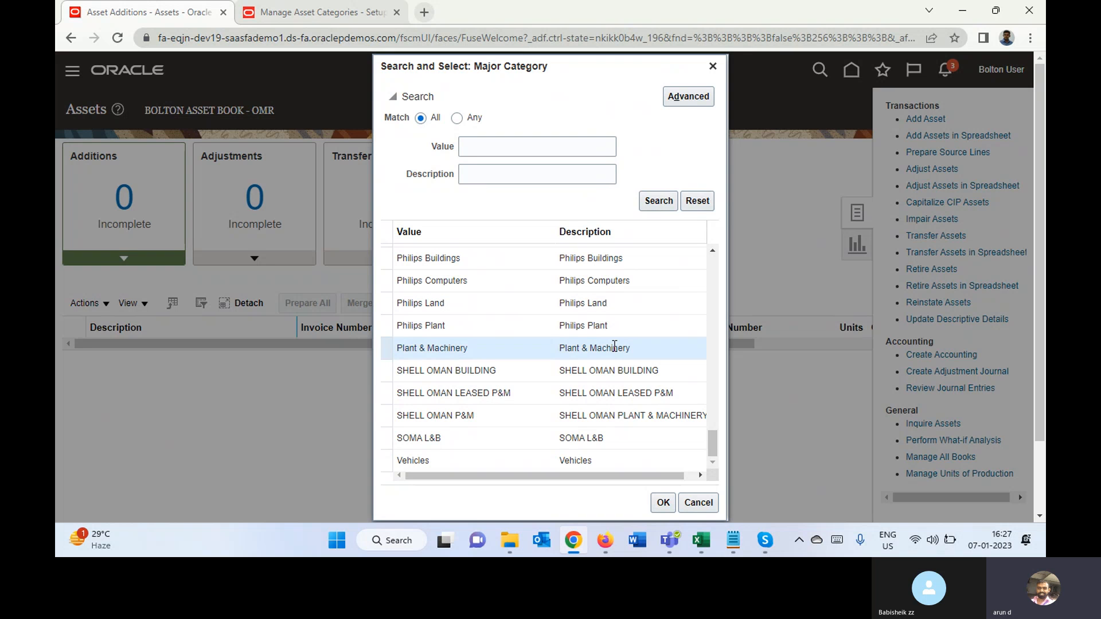
click(663, 503)
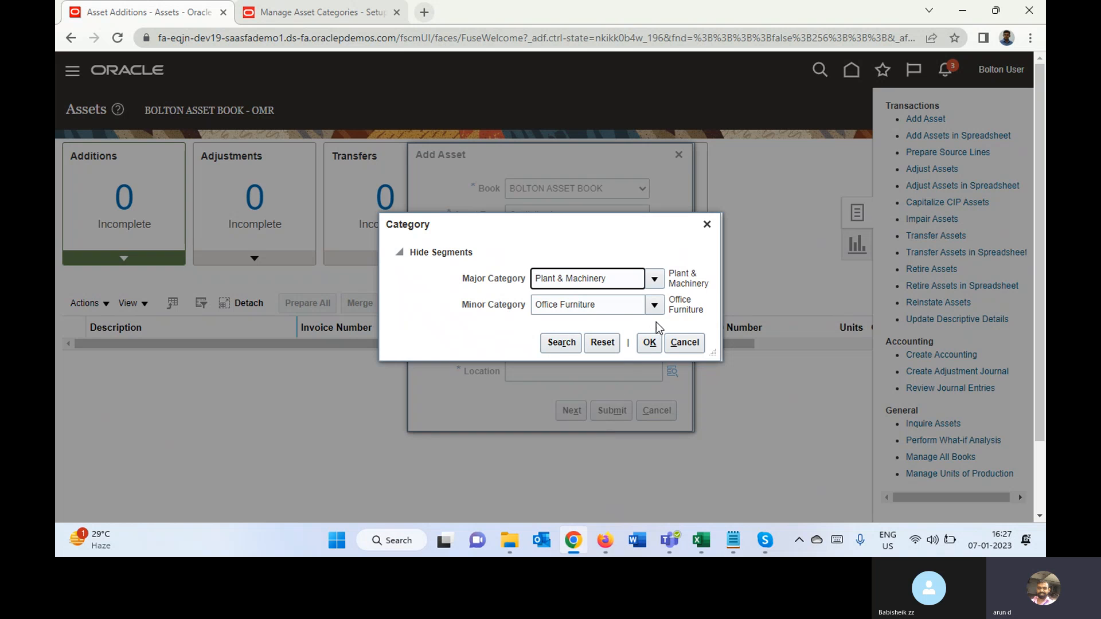
Set the minor category to Separators and try to apply the Plant & Machinery and Separators combination to the asset.
click(653, 304)
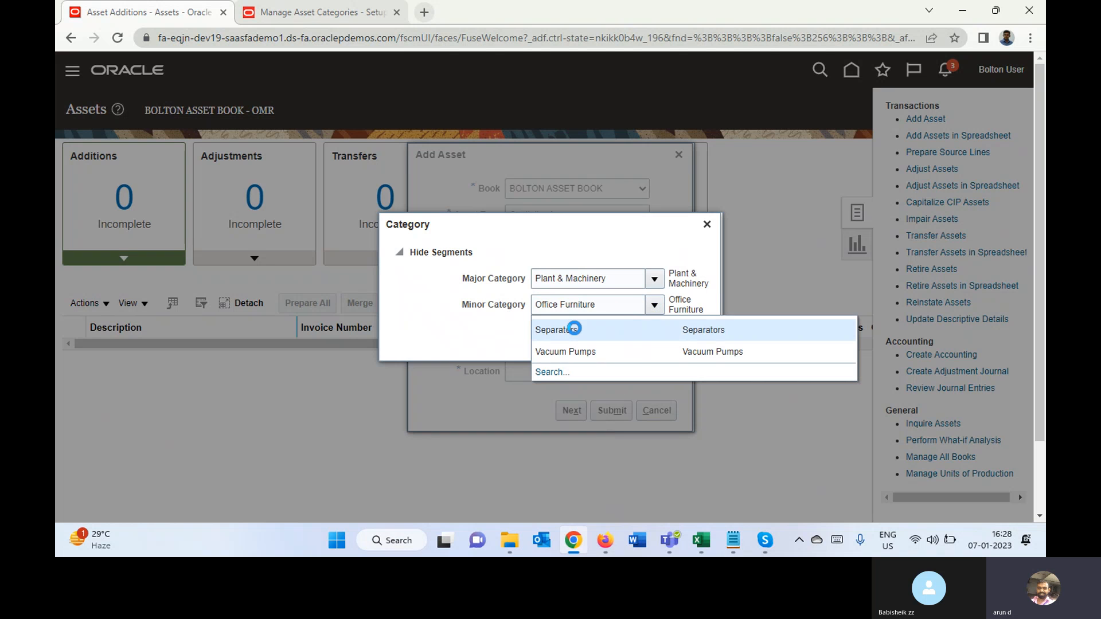
click(576, 329)
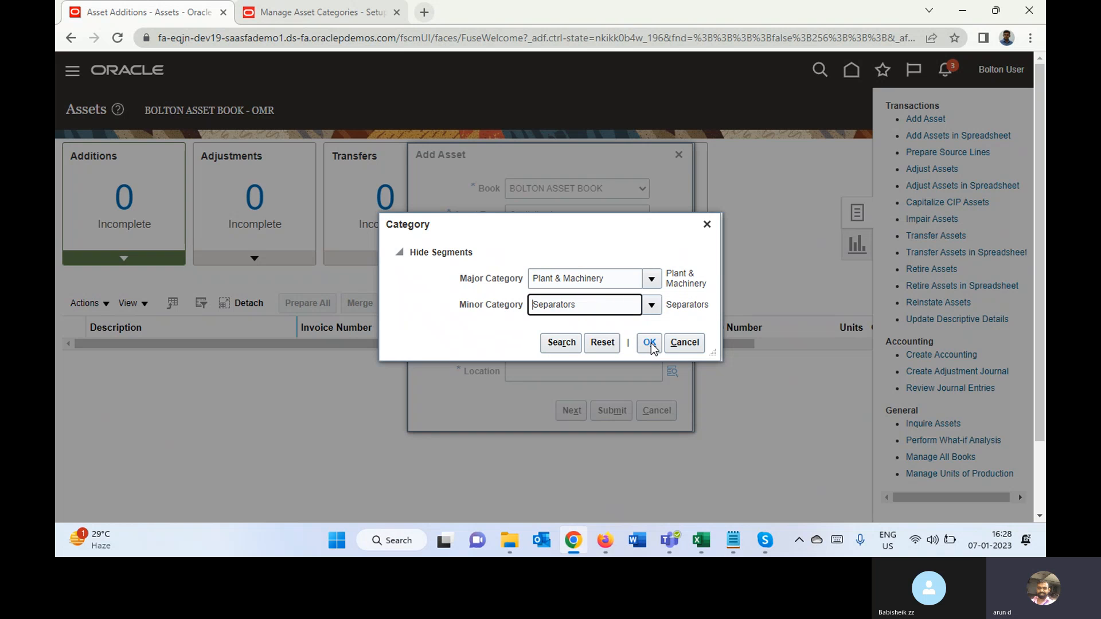
click(649, 350)
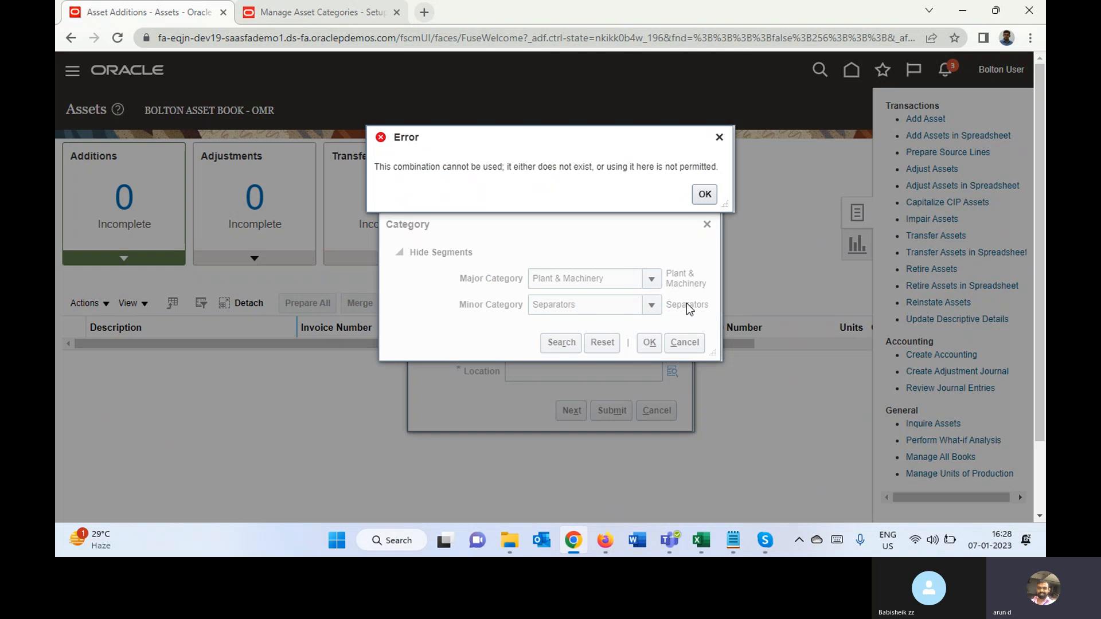
click(704, 195)
On the Manage Asset Categories page, apply 001.001.15910.001.999999.9999 as the Asset Cost account of the Buildings category.
click(338, 12)
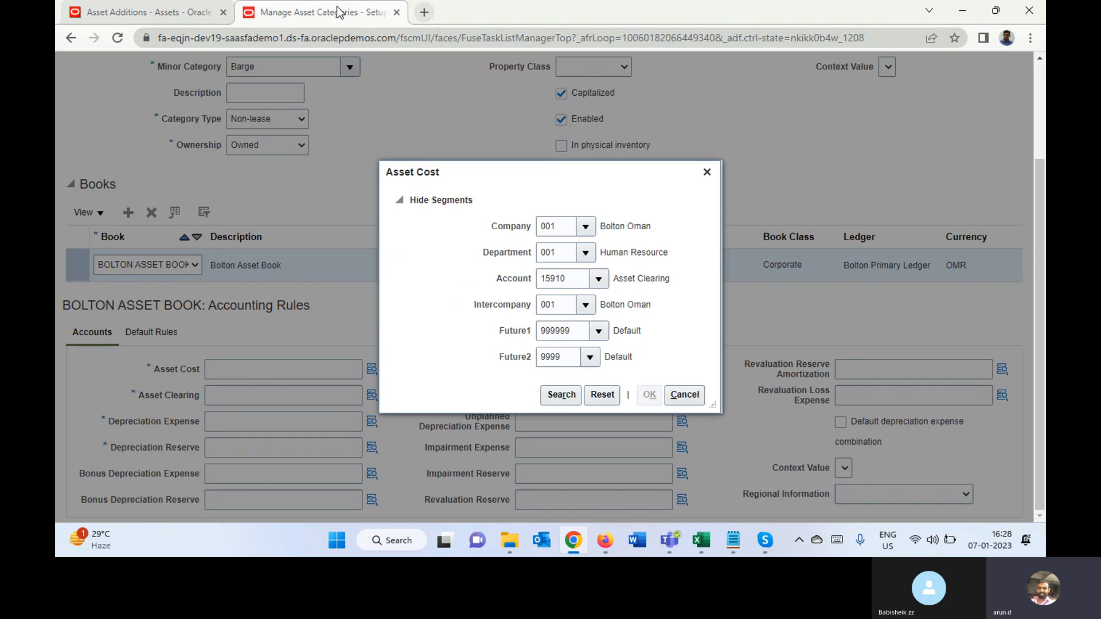
click(648, 395)
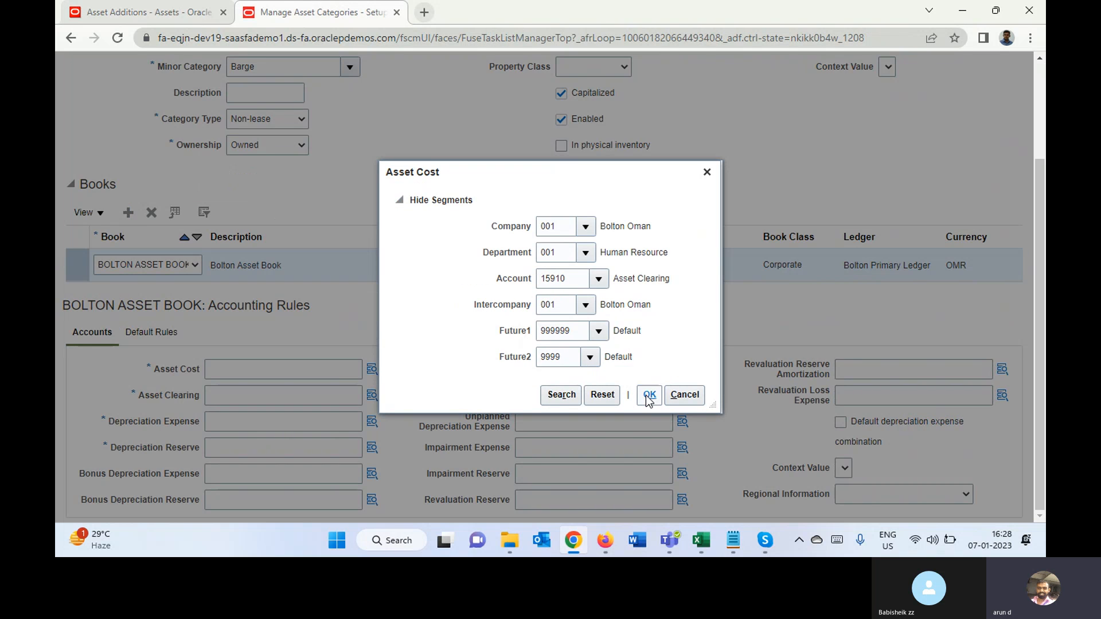
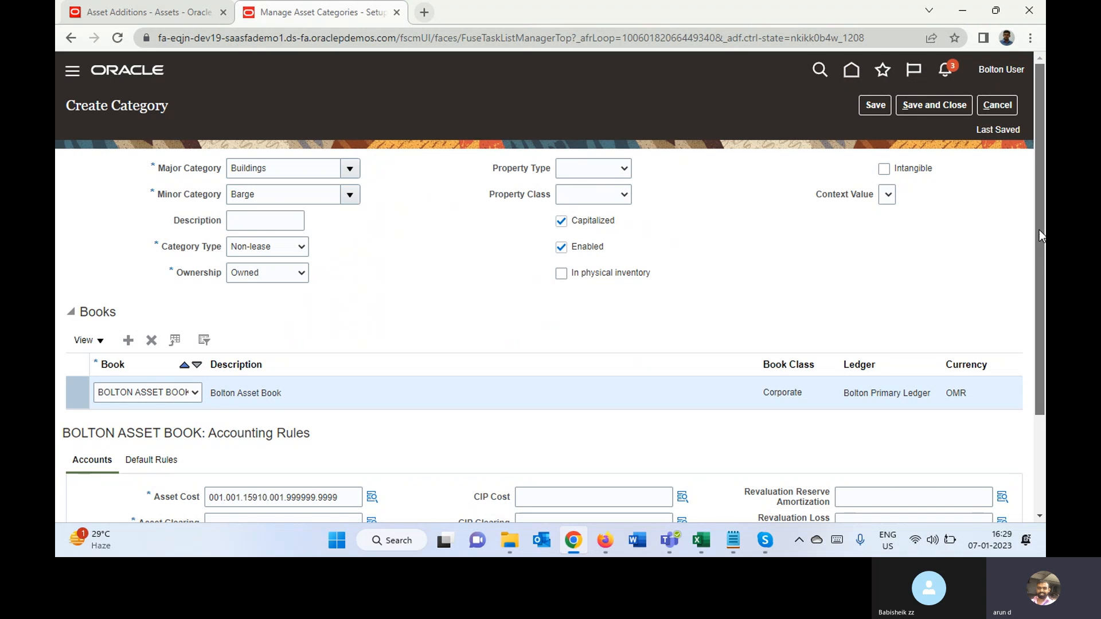
drag(1042, 239, 1043, 270)
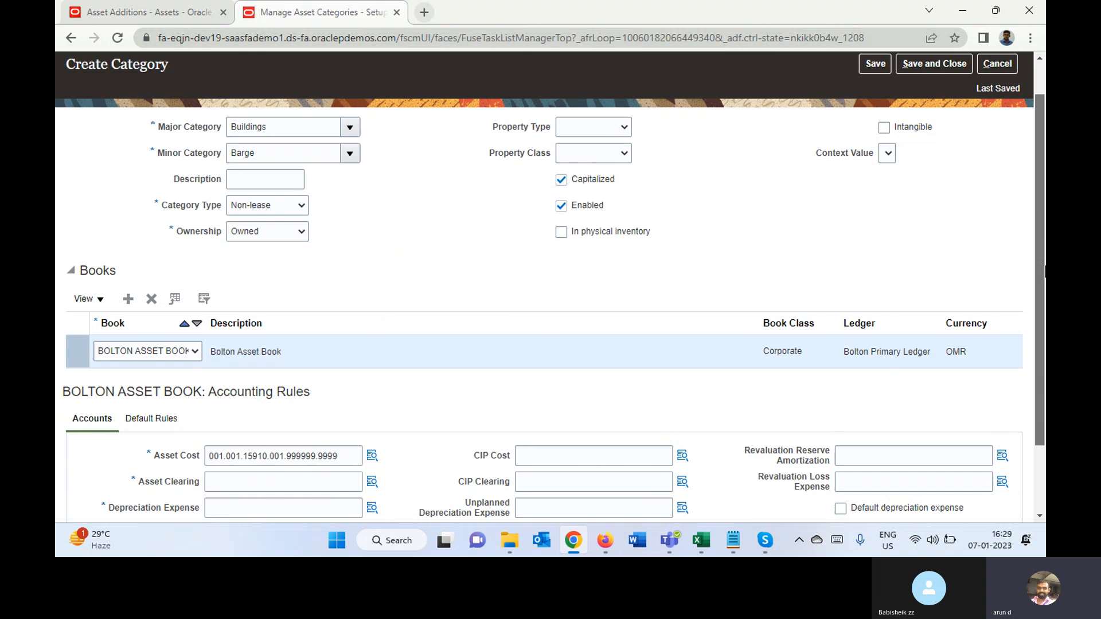
drag(1043, 270, 1044, 303)
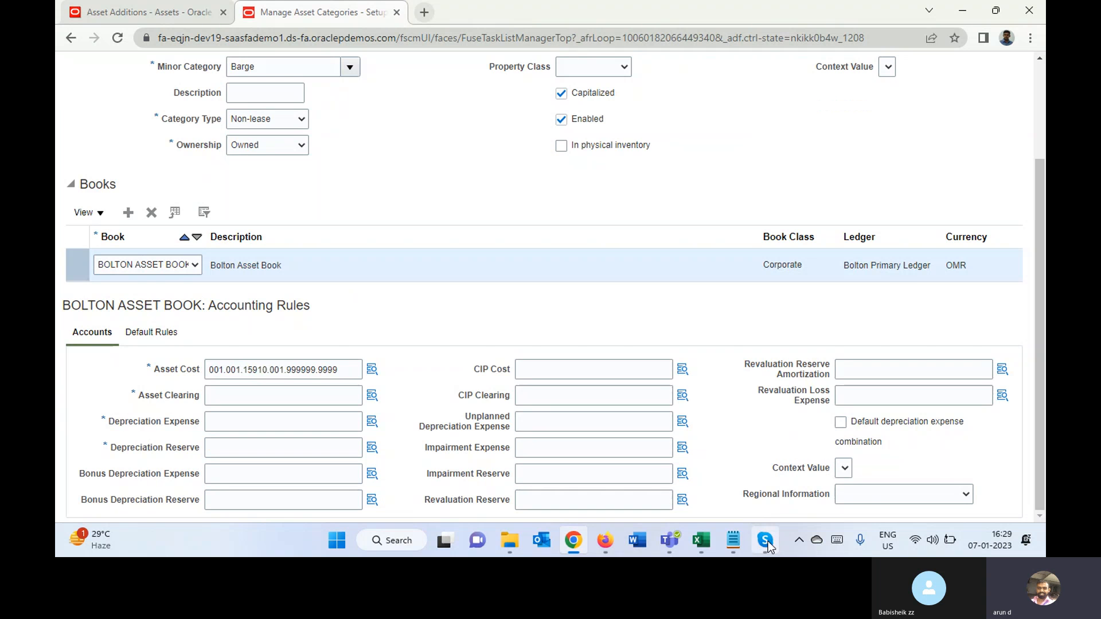
Switch to the Skype call, mute and unmute the microphone, and return to the asset category page.
click(766, 542)
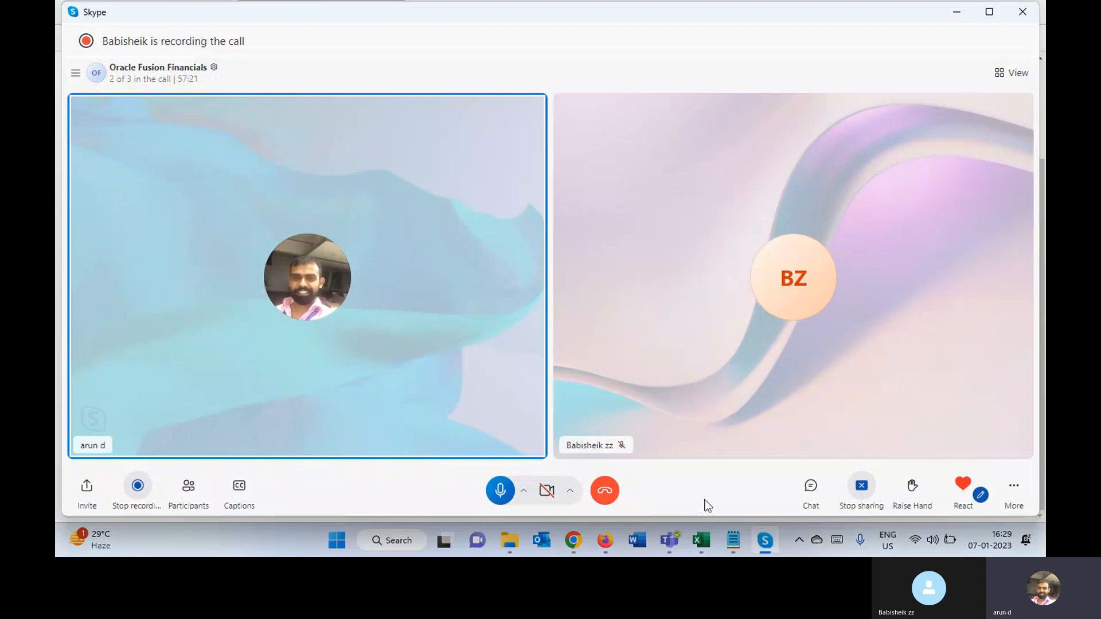
click(500, 490)
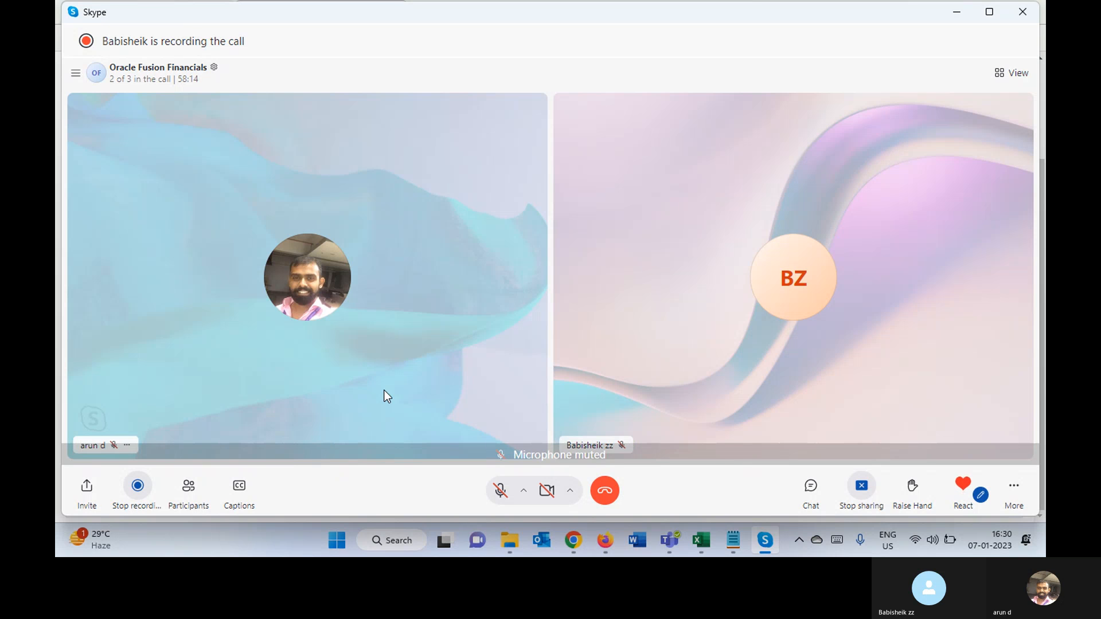
click(501, 488)
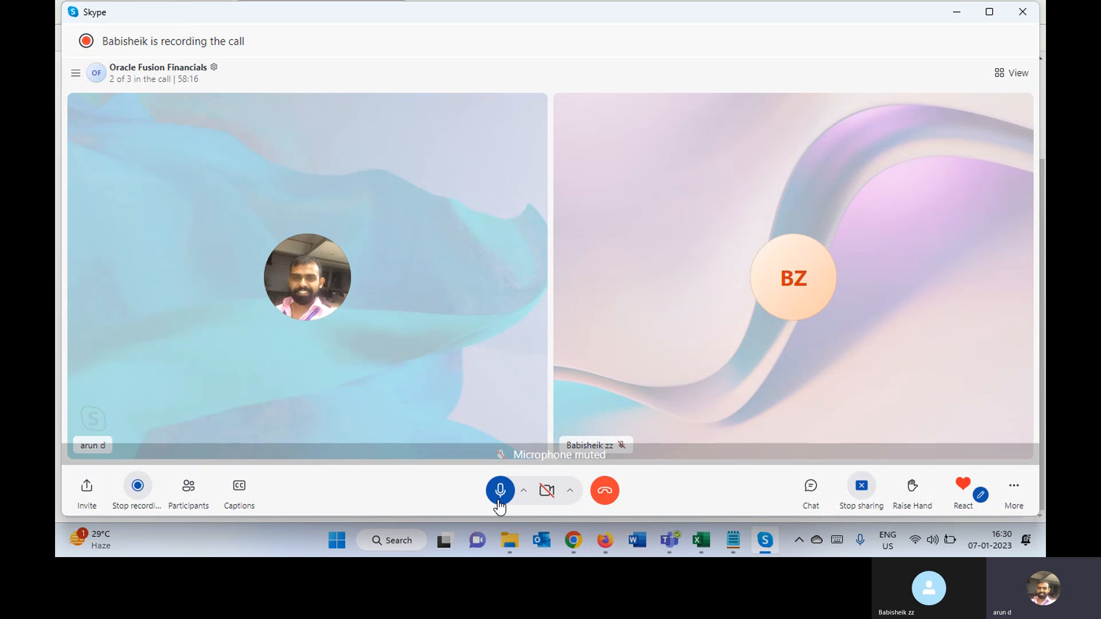
click(958, 12)
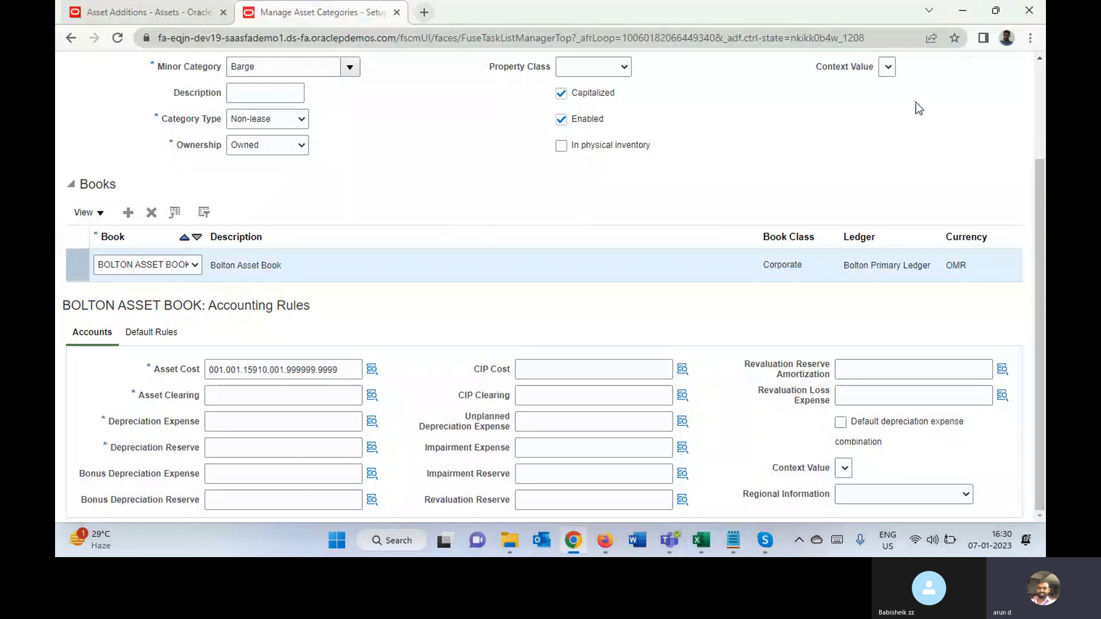
Copy the Asset Cost combination 001.001.15910.001.999999.9999 into the Asset Clearing and Depreciation Expense accounts.
click(351, 370)
double_click(347, 371)
key(ctrl+c)
key(Tab)
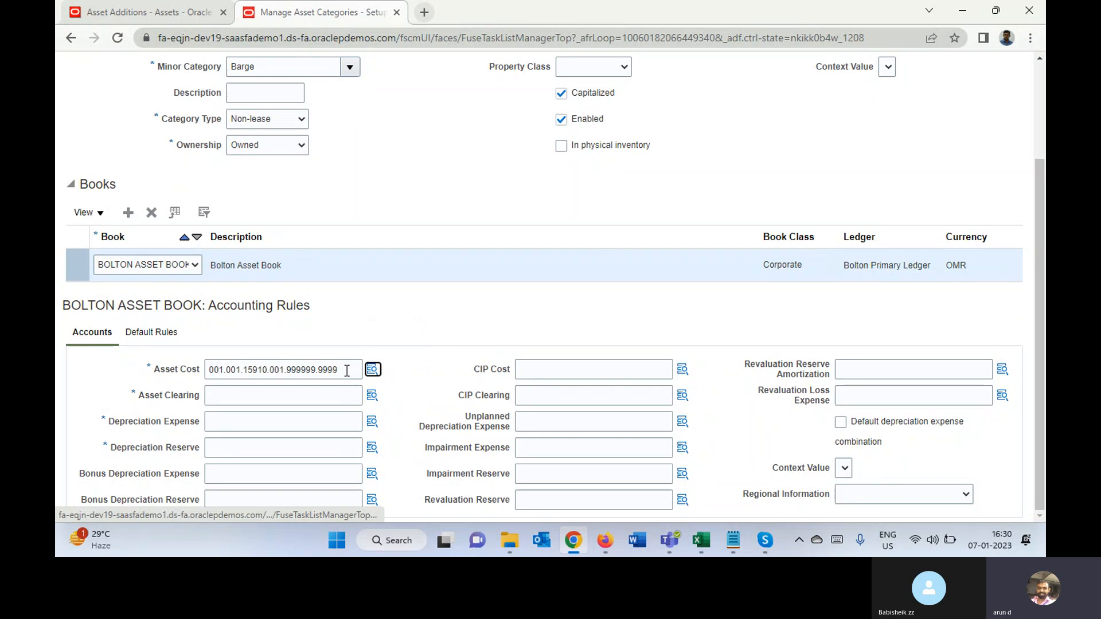
key(Tab)
key(ctrl+v)
key(Tab)
key(Tab)
key(ctrl+v)
key(Tab)
mouse_move(347, 371)
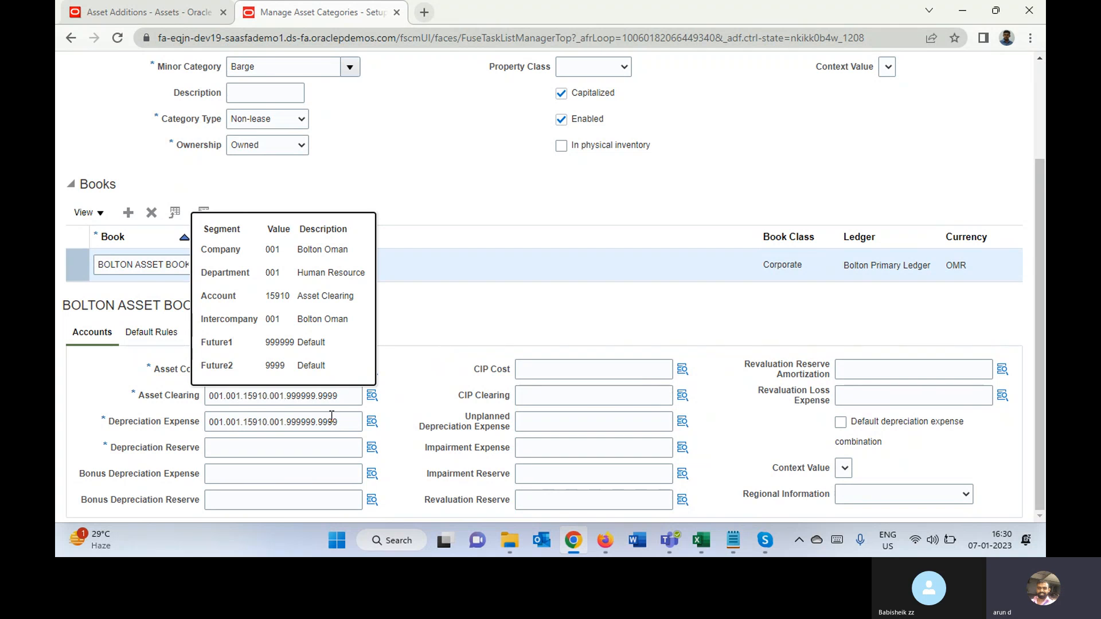
Set the Depreciation Reserve account to the copied combination 001.001.15910.001.999999.9999 and open its account segments.
click(331, 449)
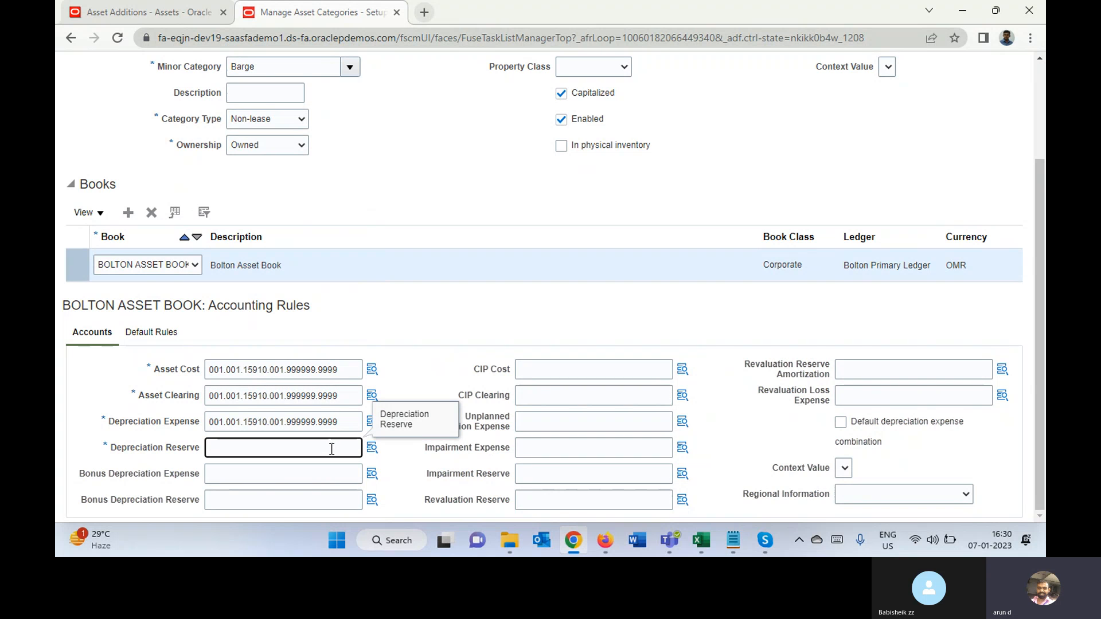
key(ctrl+v)
click(373, 447)
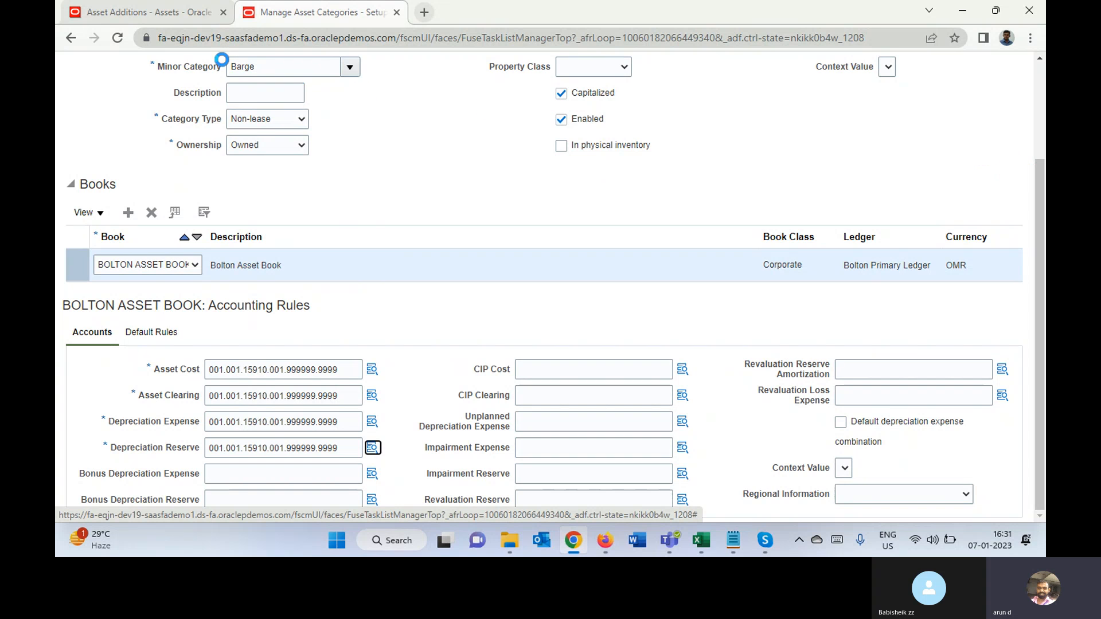
Duplicate the Asset Additions browser page and open Setup and Maintenance in the copy.
click(183, 11)
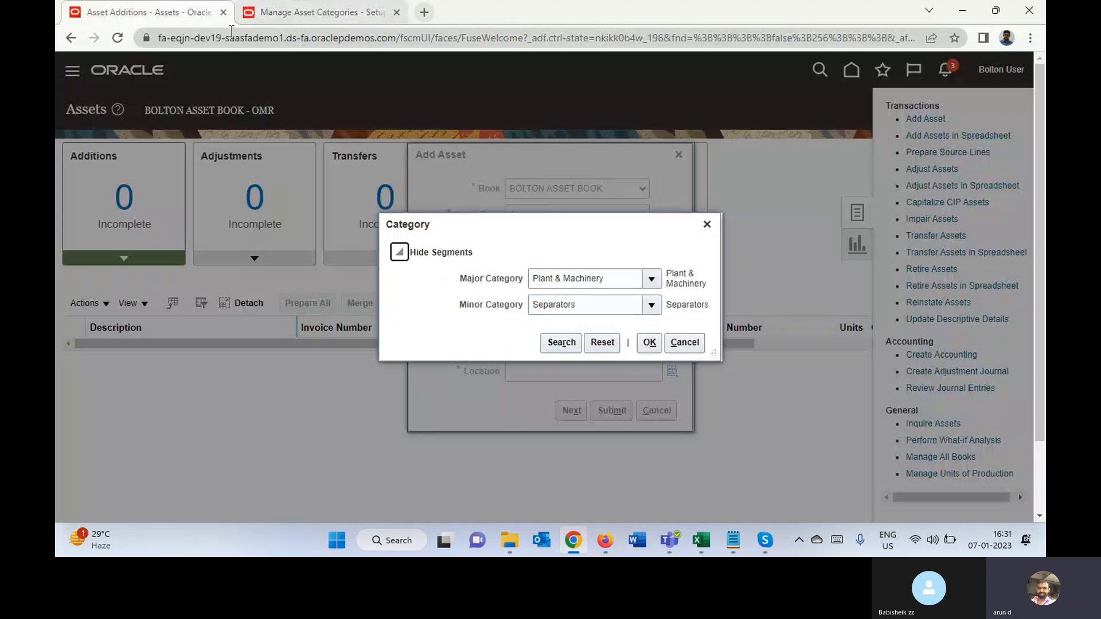
right_click(190, 15)
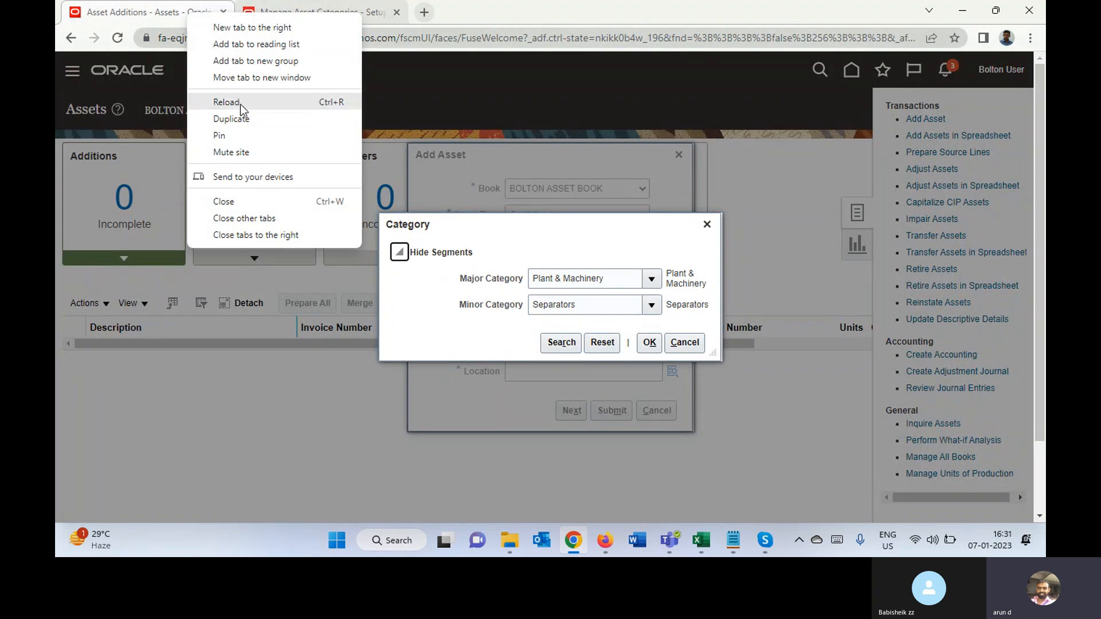
click(231, 119)
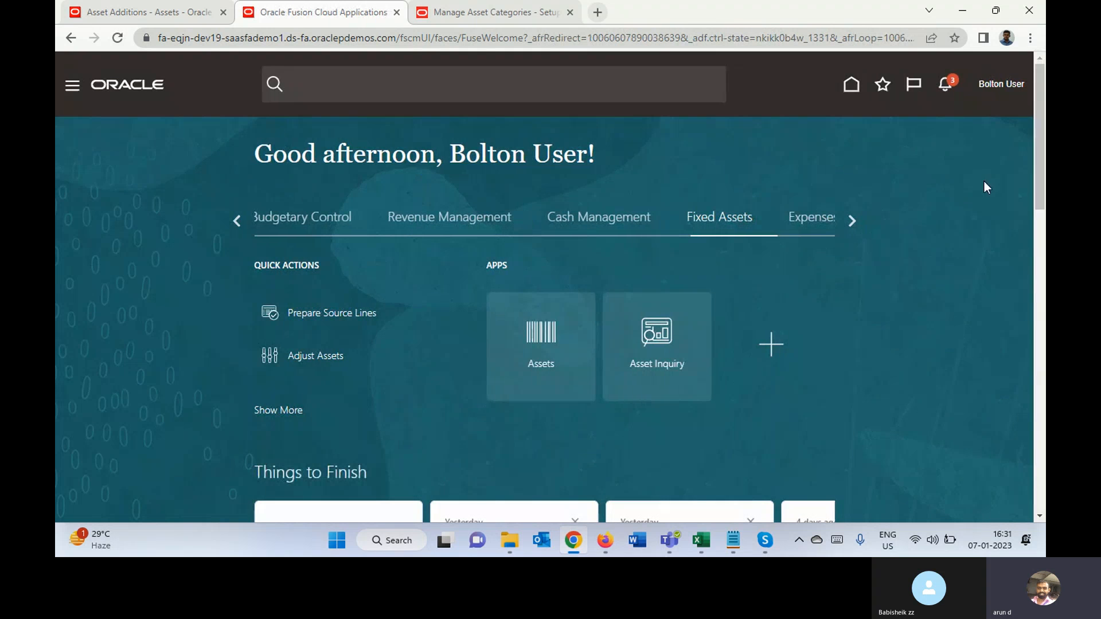
click(1002, 86)
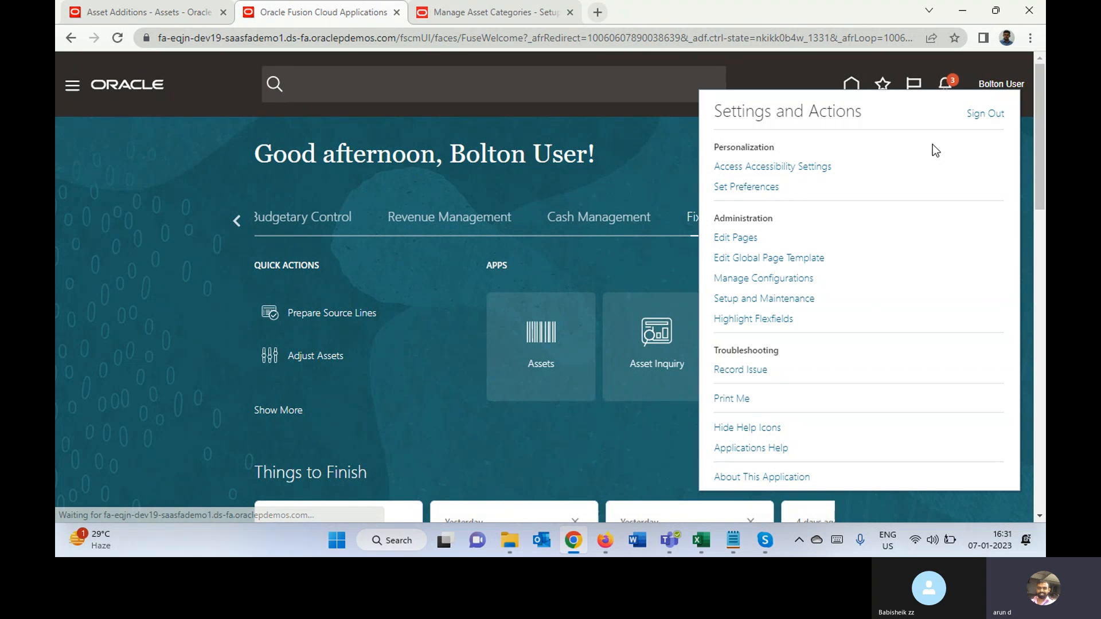
click(809, 299)
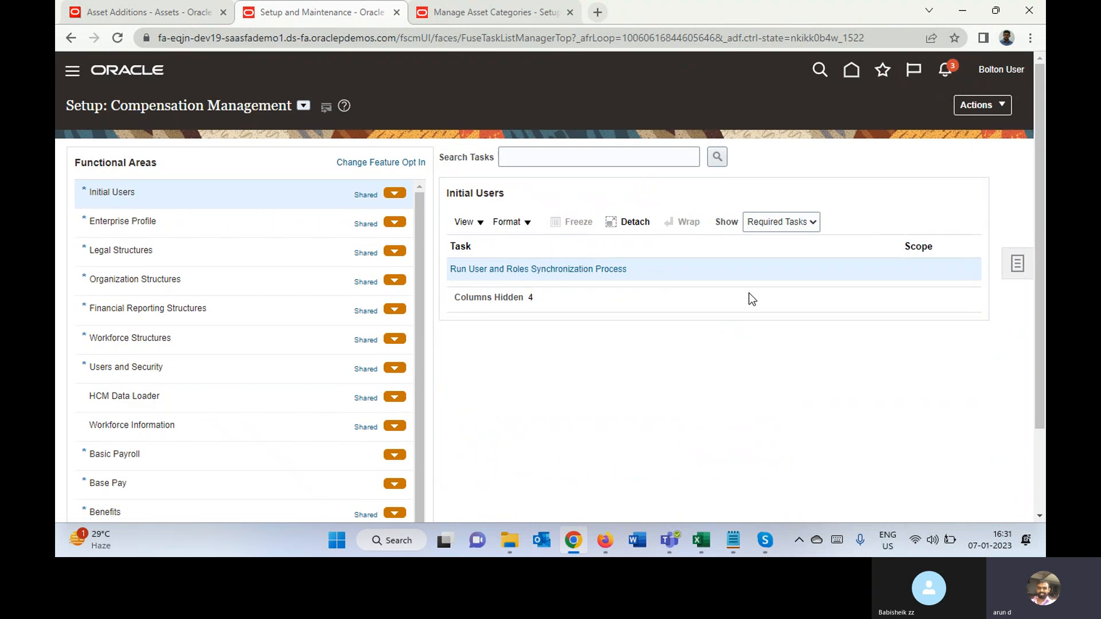
Open the Manage Asset Categories task from the Fixed Assets area of the Financials setup, glancing at the unsaved category page meanwhile.
click(303, 106)
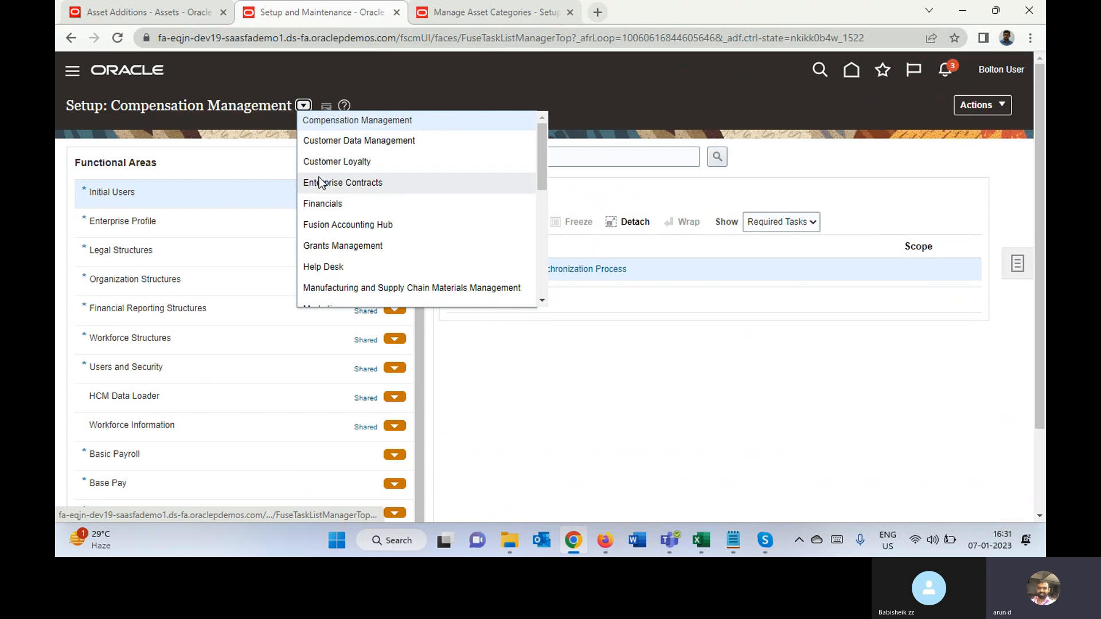
click(319, 203)
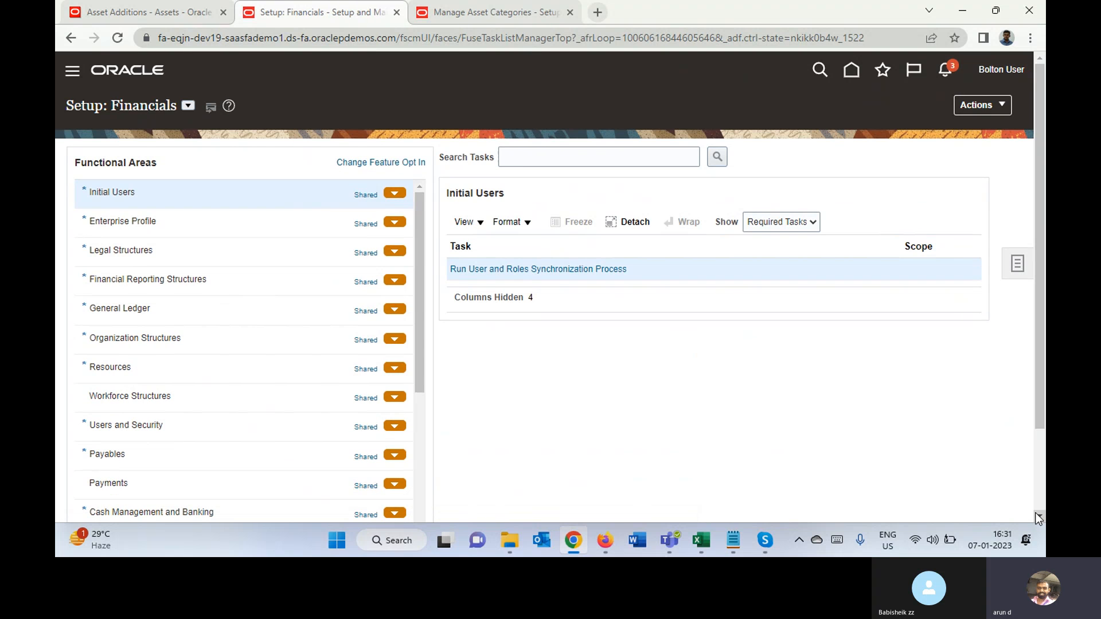
scroll(1037, 514, down, 2)
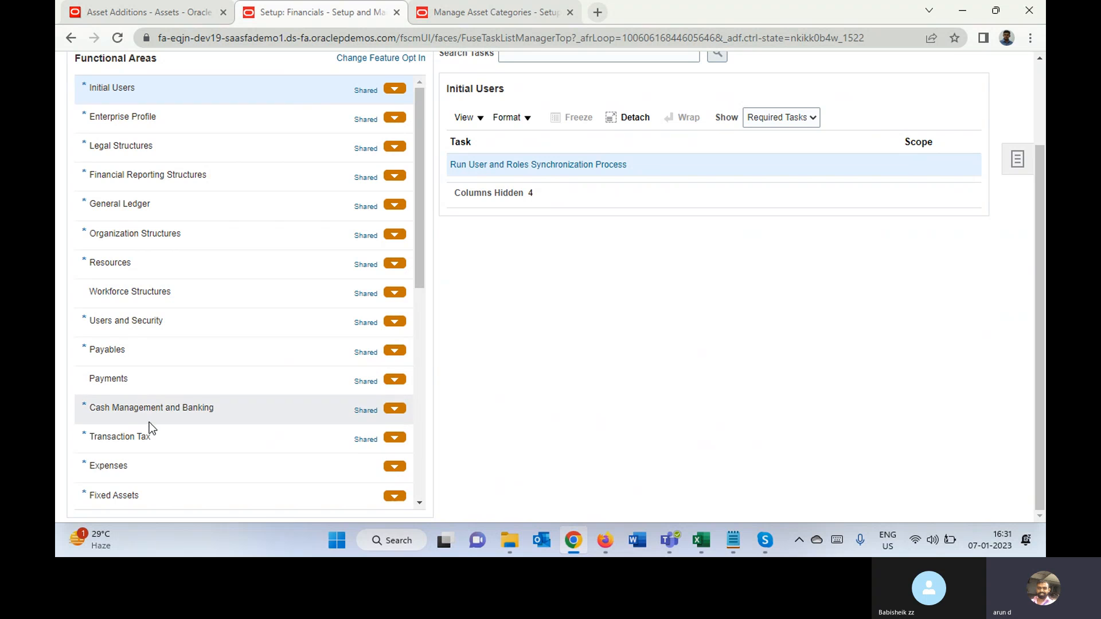
click(160, 493)
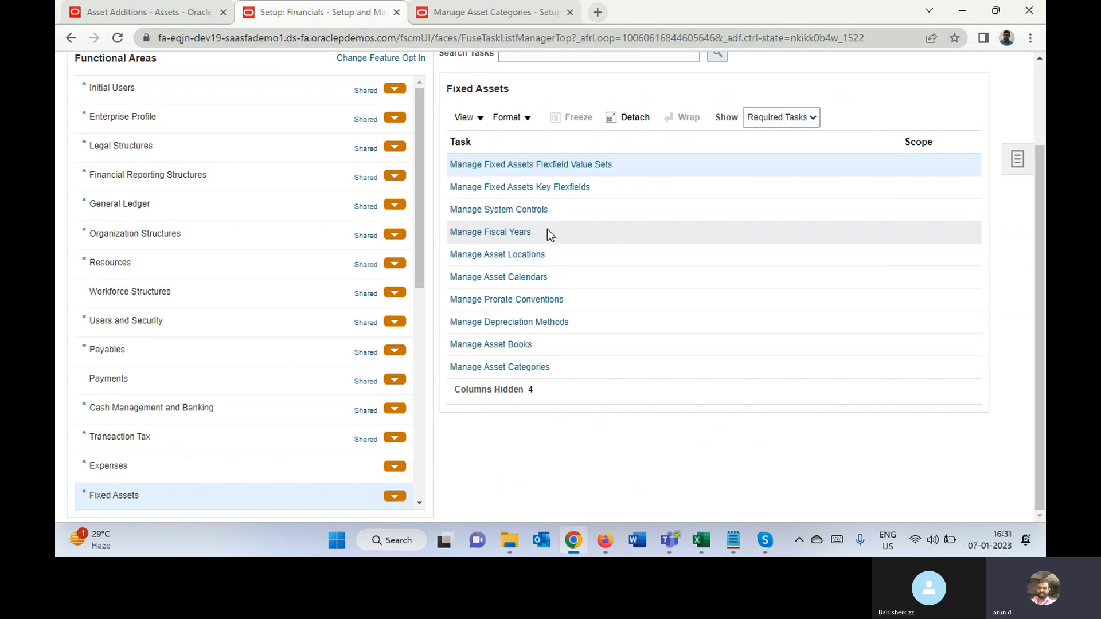
click(512, 368)
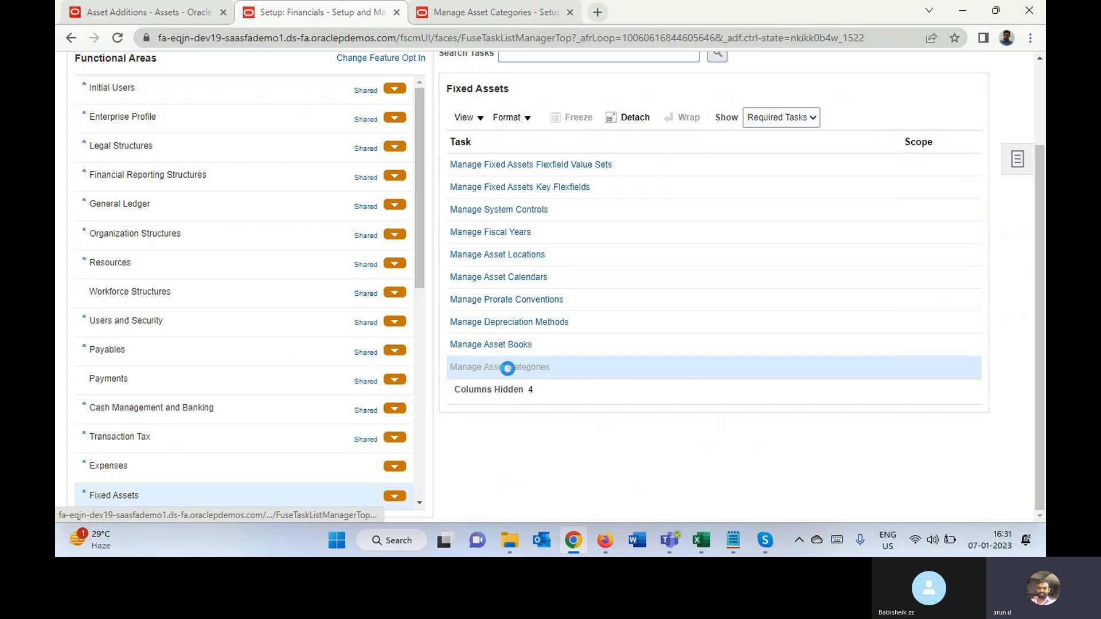
click(468, 12)
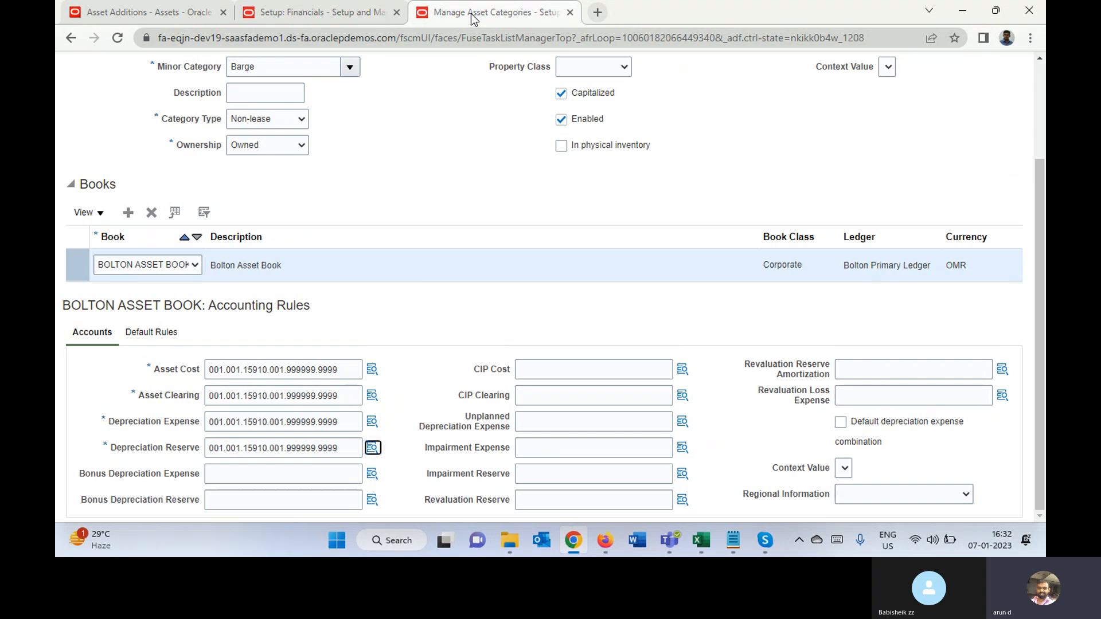
click(344, 16)
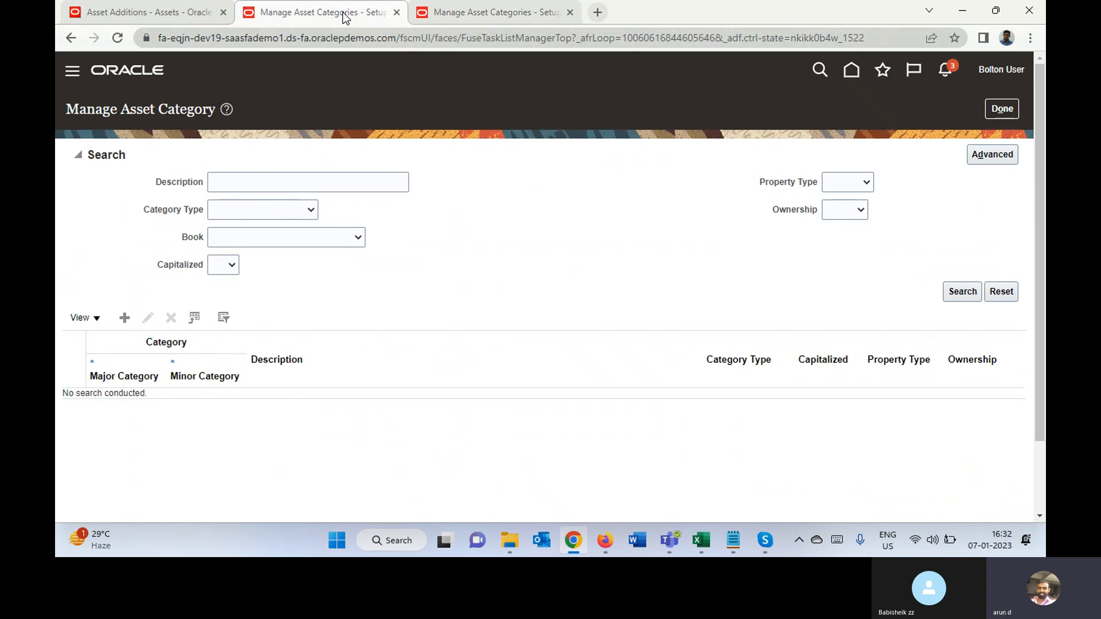
Search the asset categories assigned to BOLTON ASSET BOOK.
click(303, 235)
text(bol)
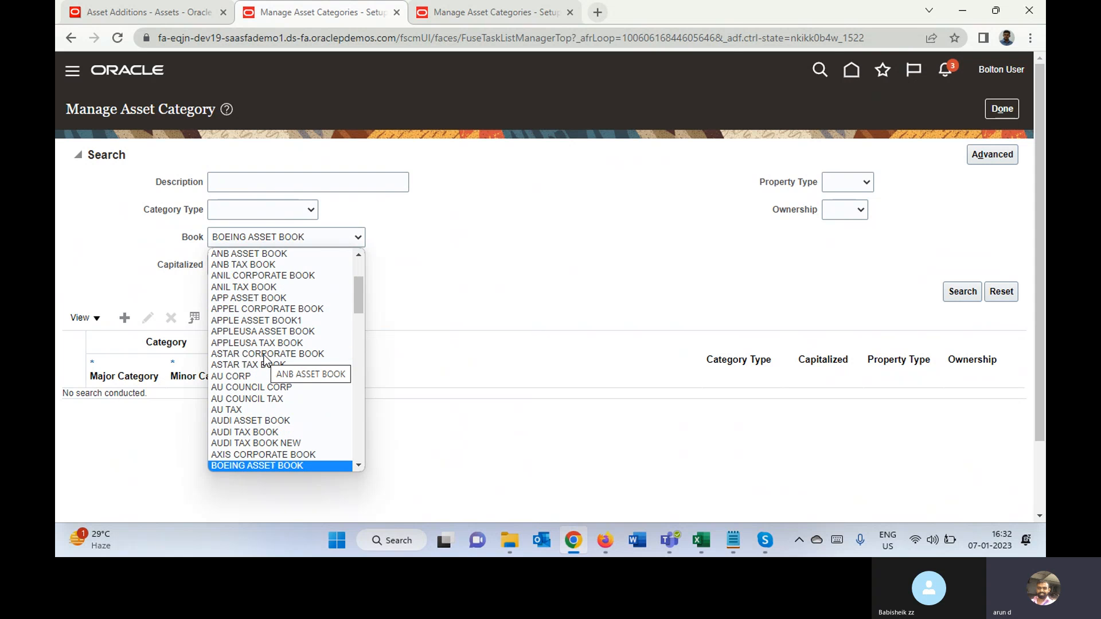
key(Return)
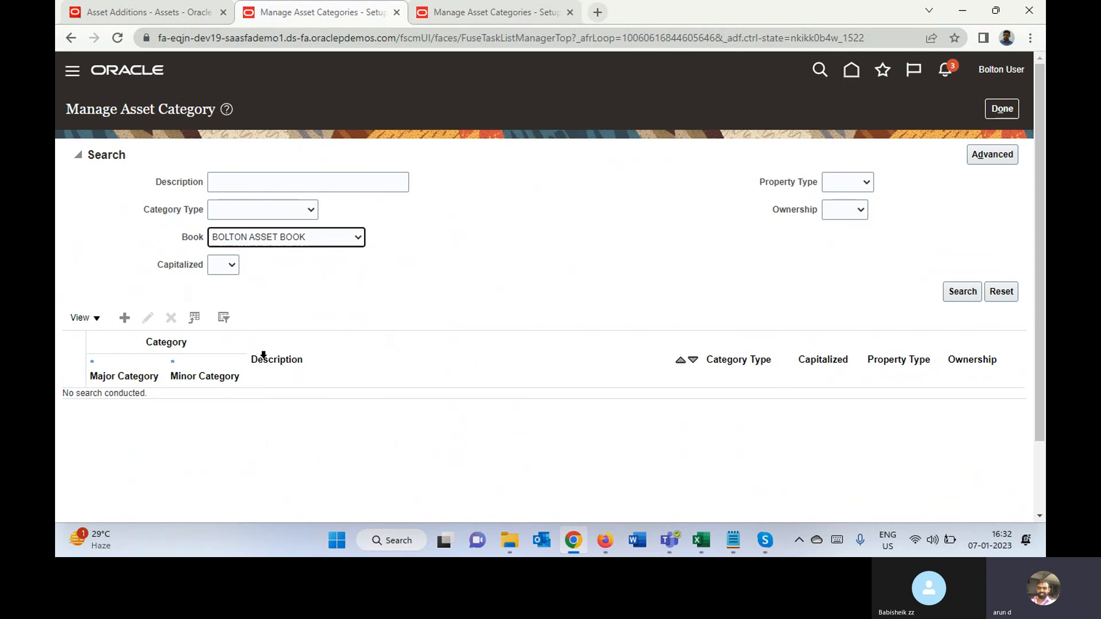
click(969, 295)
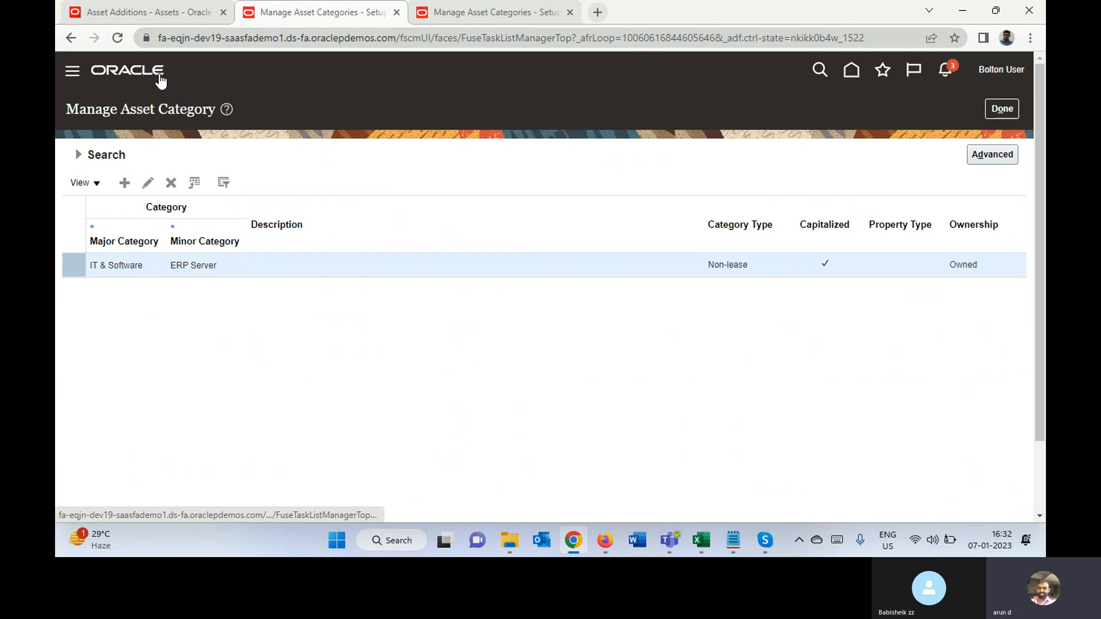
Return to the Add Asset form and set its category to IT & Software with minor category ERP Server.
click(163, 20)
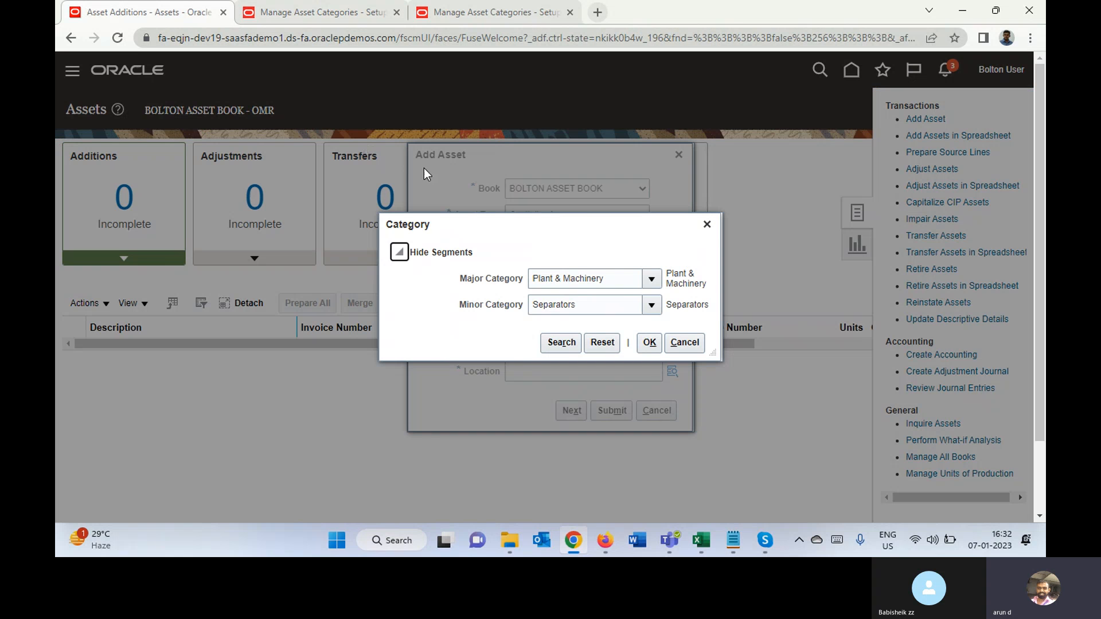
triple_click(616, 279)
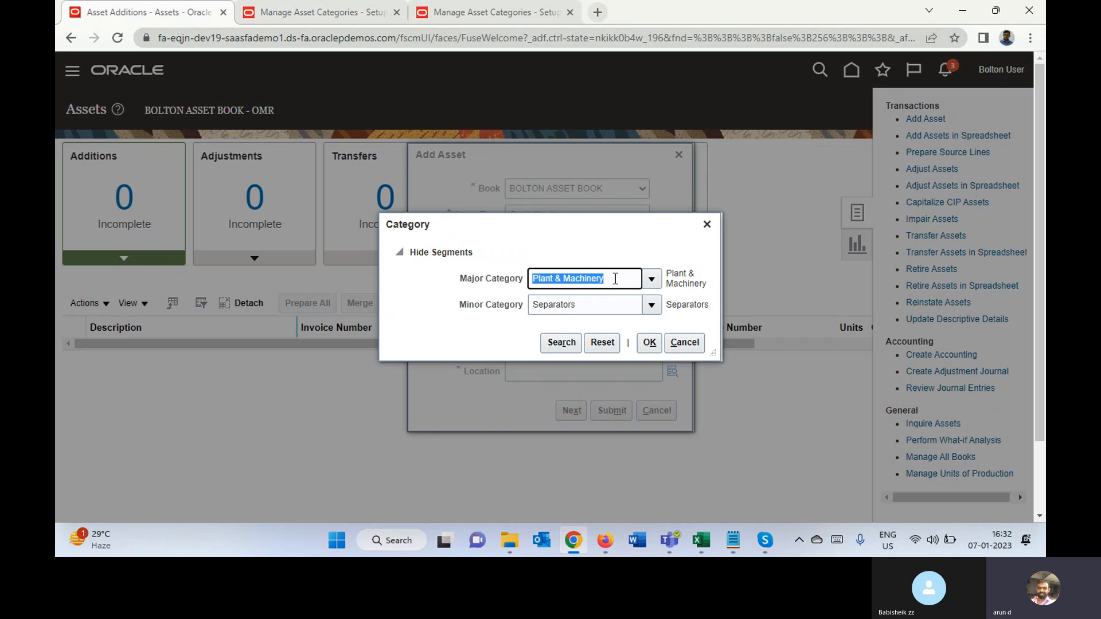
text(IT)
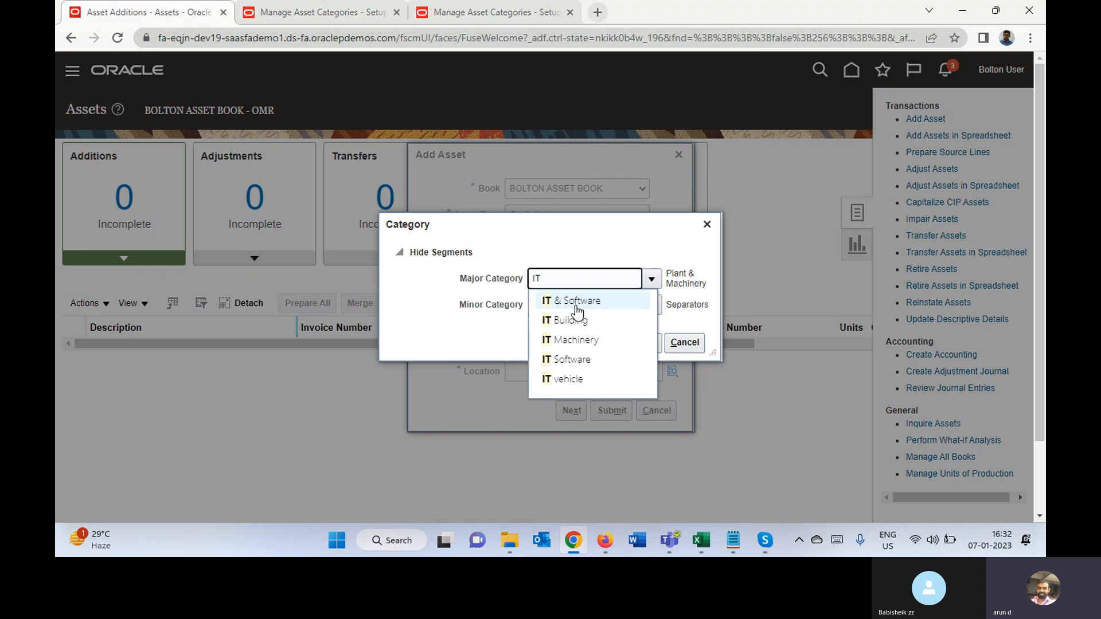
click(576, 302)
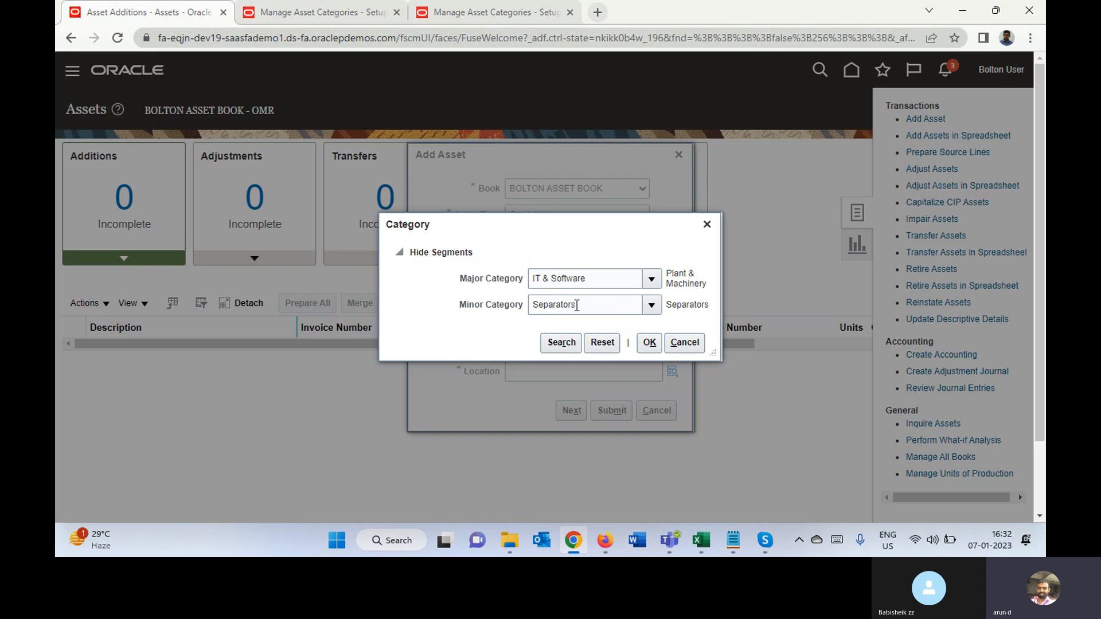
click(650, 304)
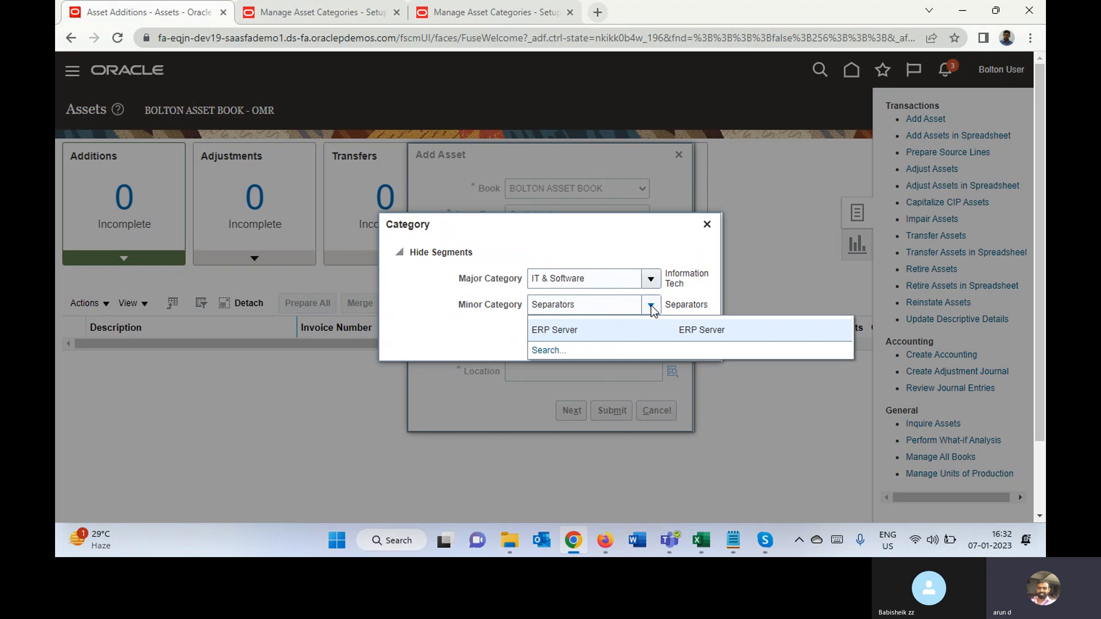
click(614, 329)
click(650, 343)
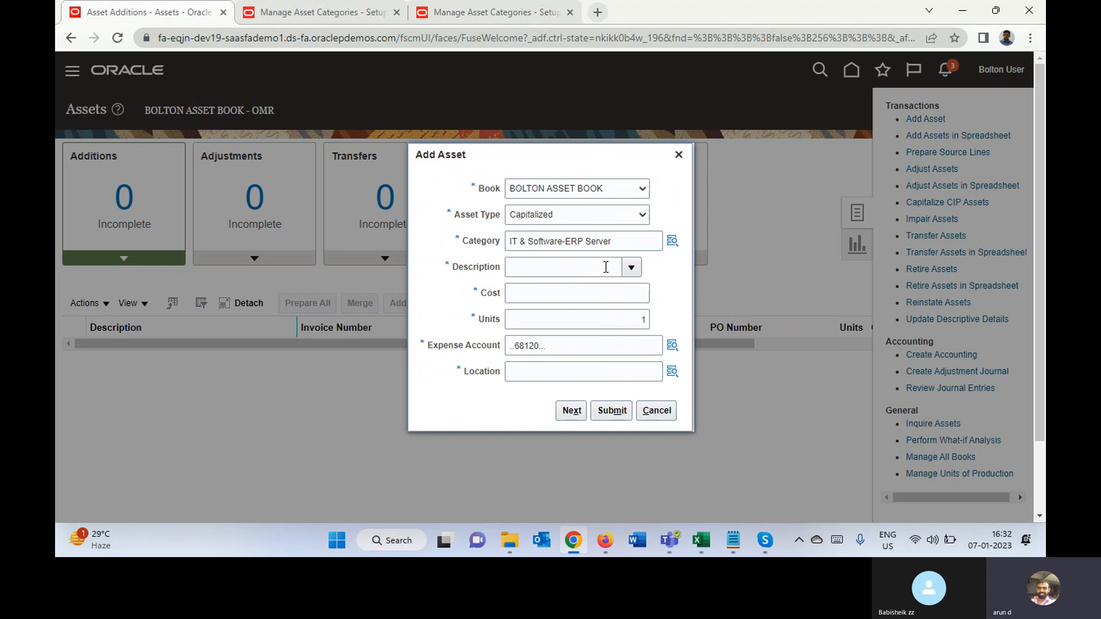
Enter ERP Subscription as the asset's description and 650,000 as its cost.
click(580, 269)
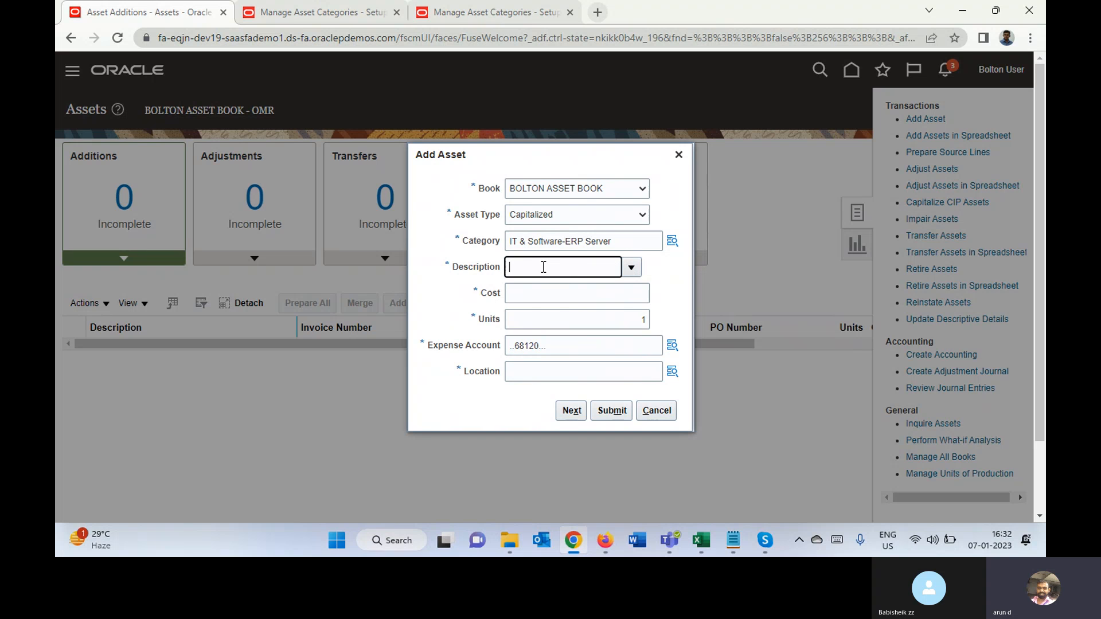
text(RP Subscription)
key(Tab)
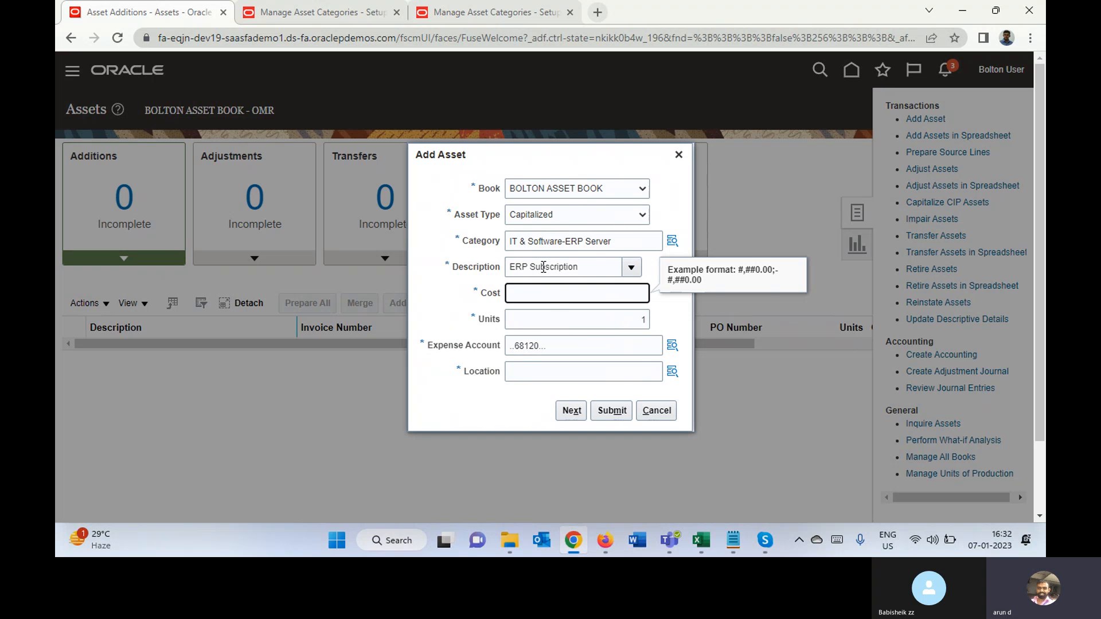
text(650000)
key(Tab)
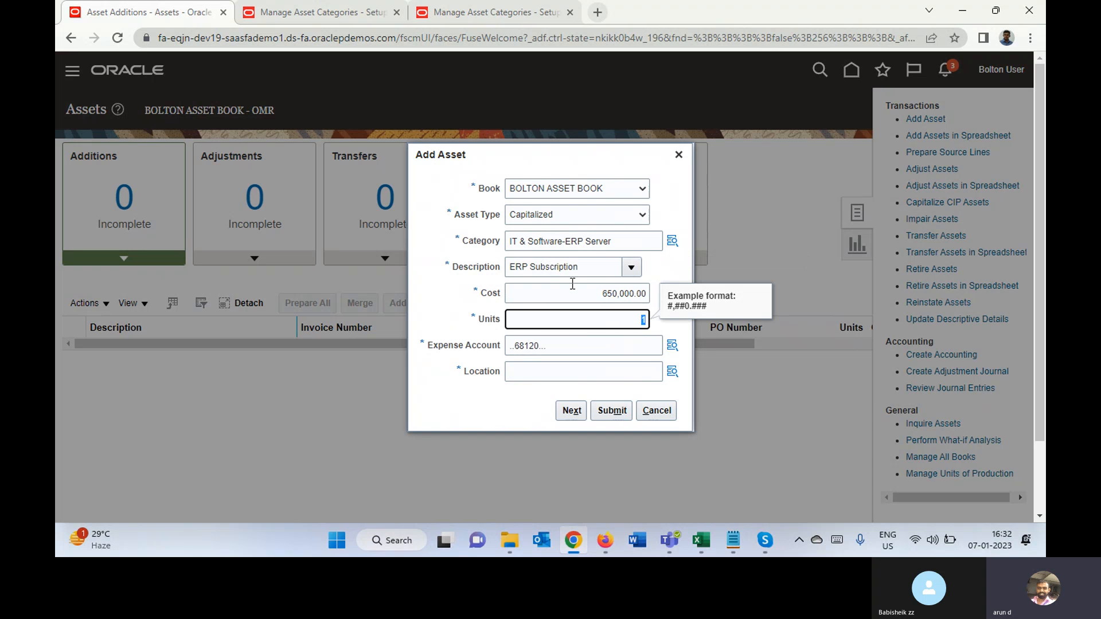
Request the Expense Account segments for the asset and close both Manage Asset Categories browser pages.
click(672, 346)
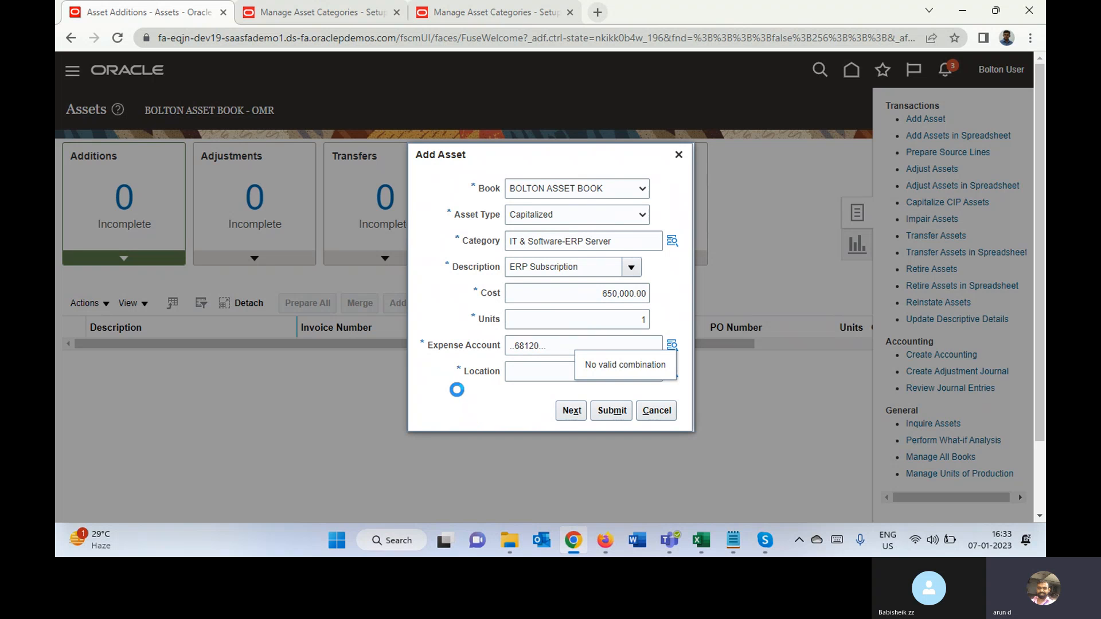
click(397, 12)
click(397, 12)
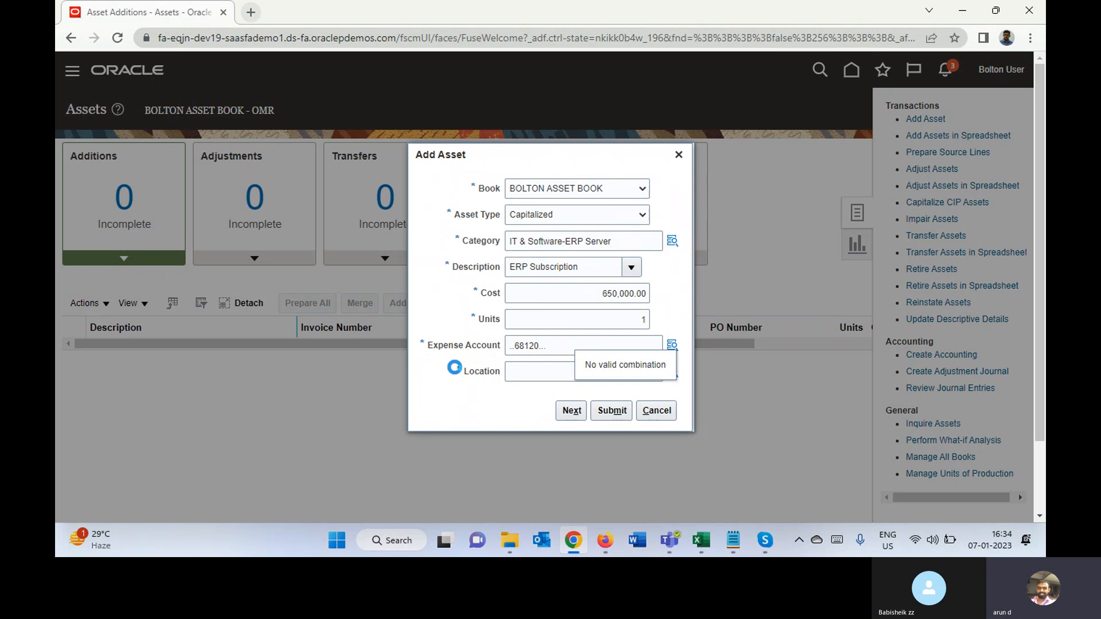
Try to continue the asset entry with the location left empty, and search the expense account combinations for account 68120.
click(521, 373)
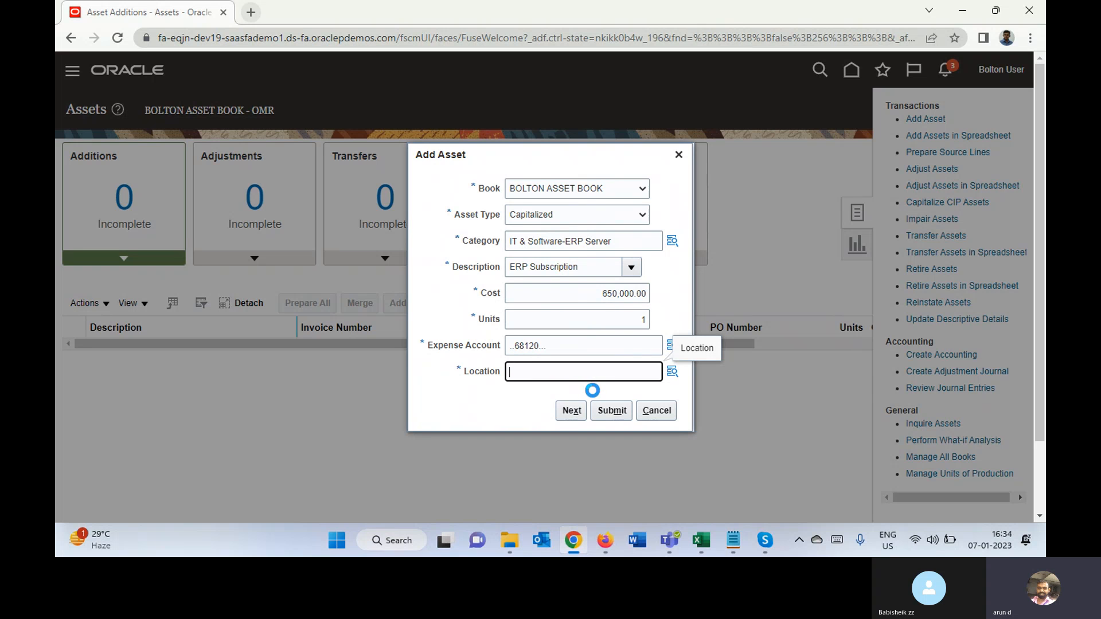
click(571, 411)
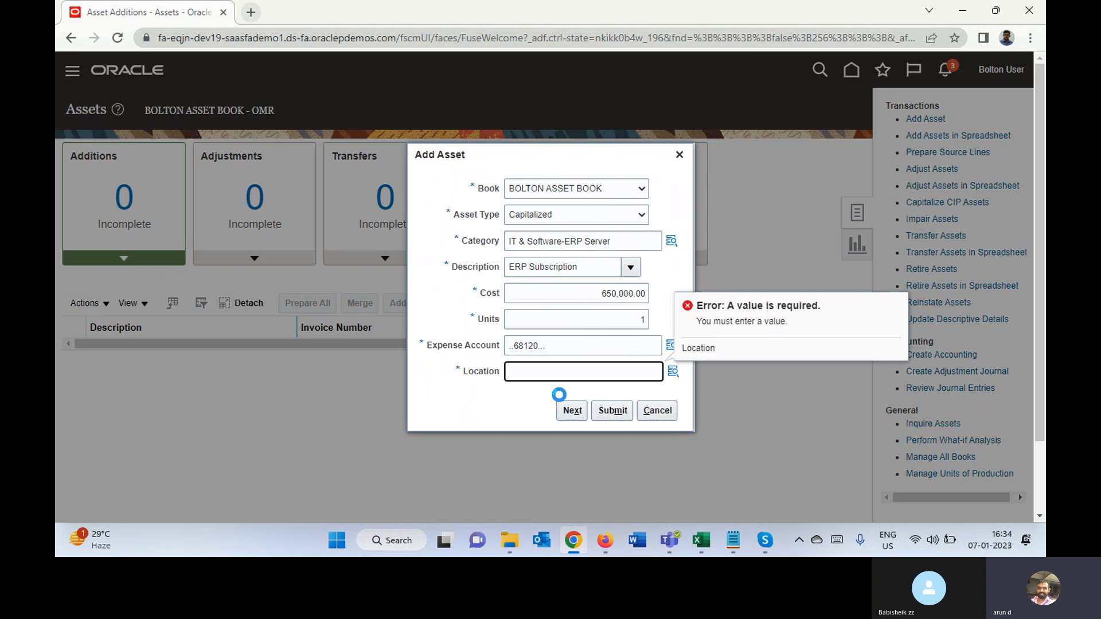
click(673, 371)
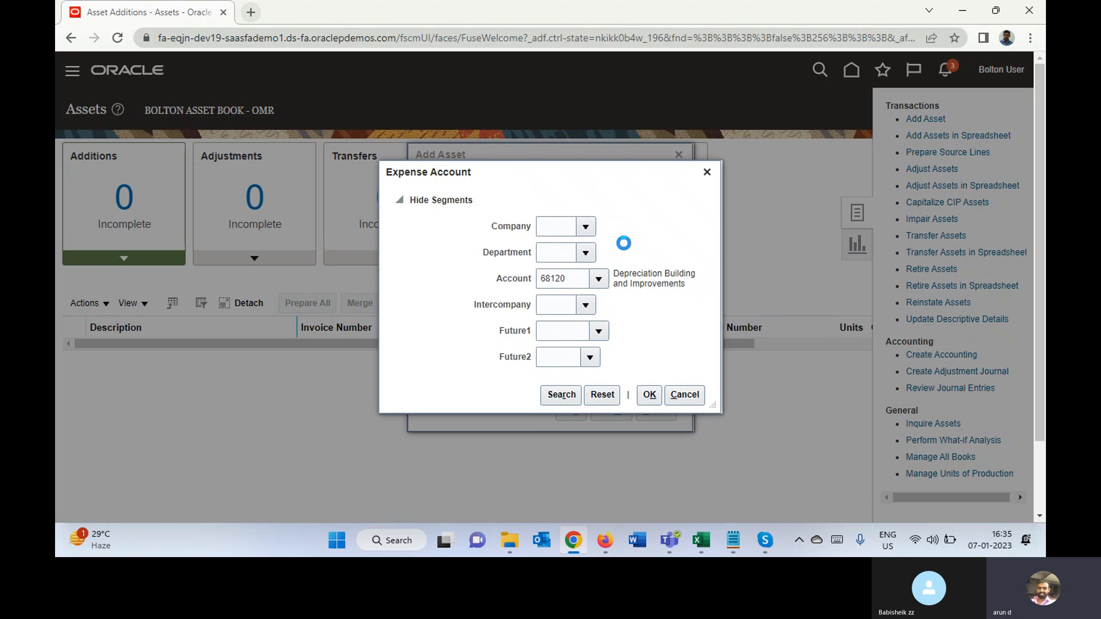
click(551, 395)
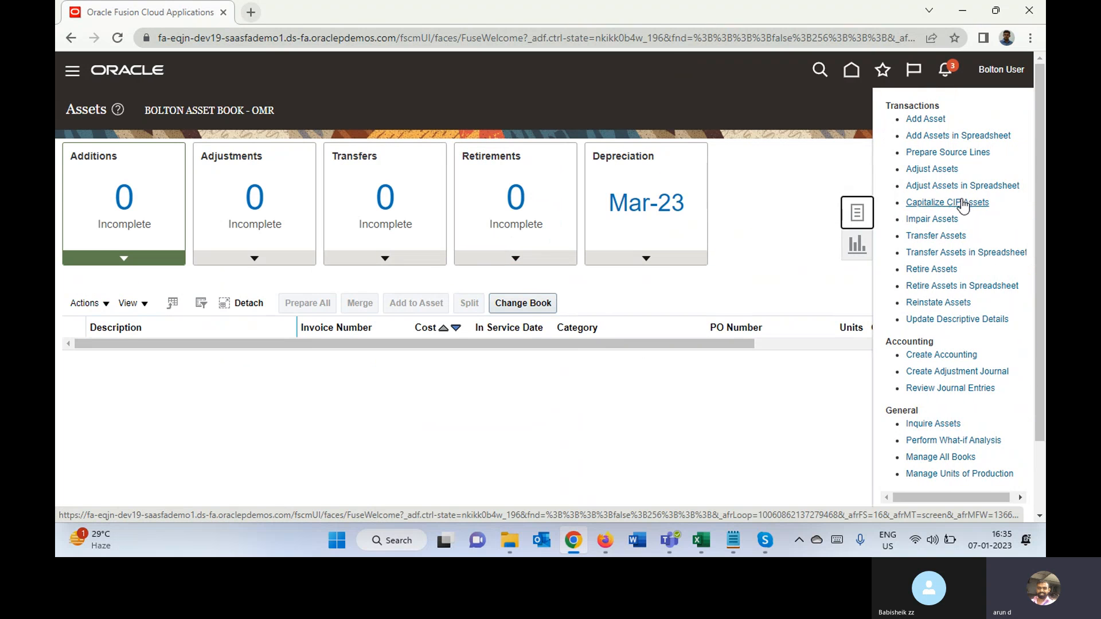
Start a new asset in BOLTON ASSET BOOK and set its category to IT & Software with minor category ERP Server.
click(912, 120)
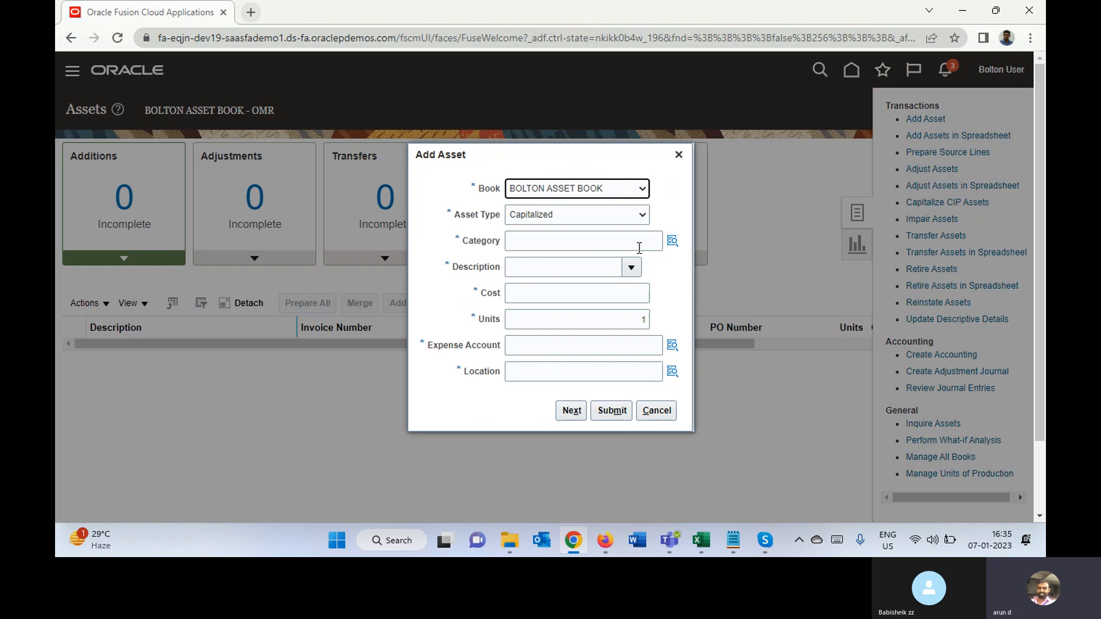
click(673, 242)
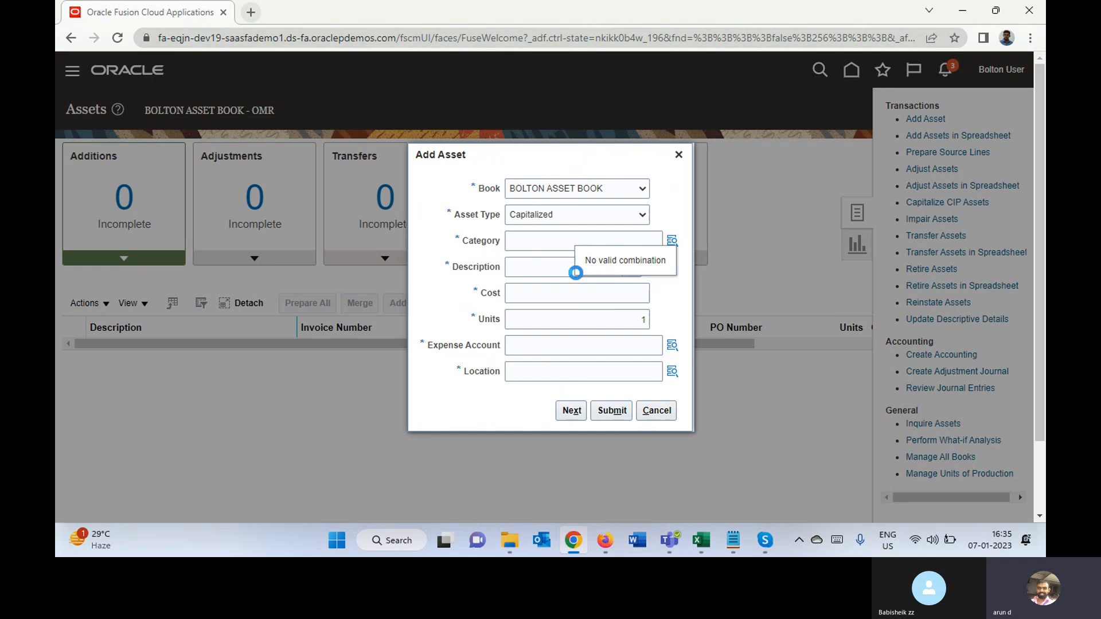
click(580, 281)
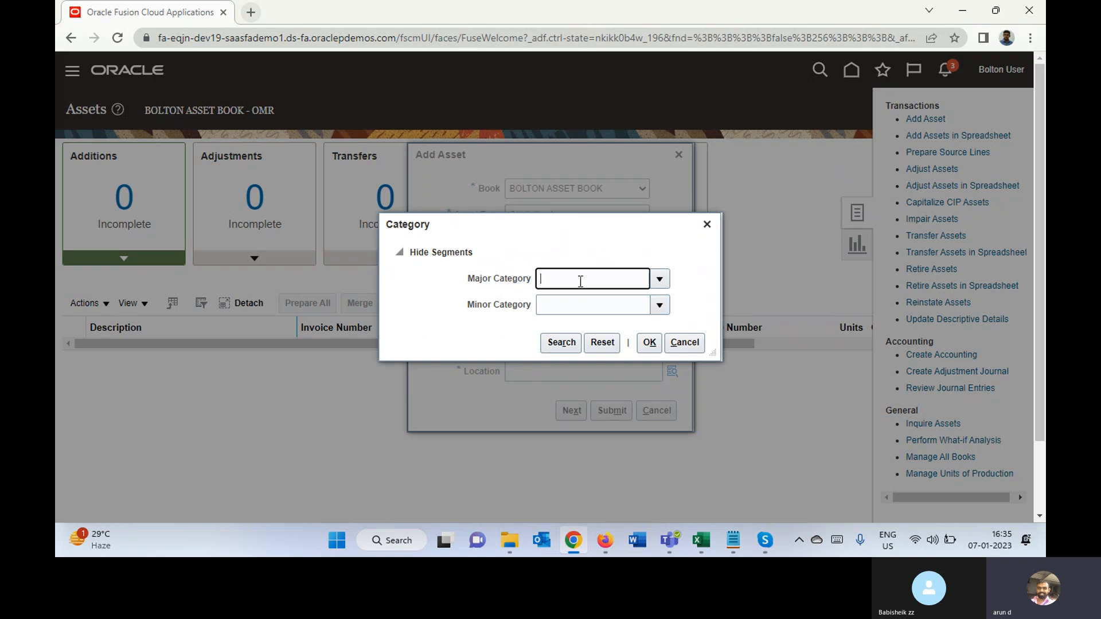
text(IT & Software)
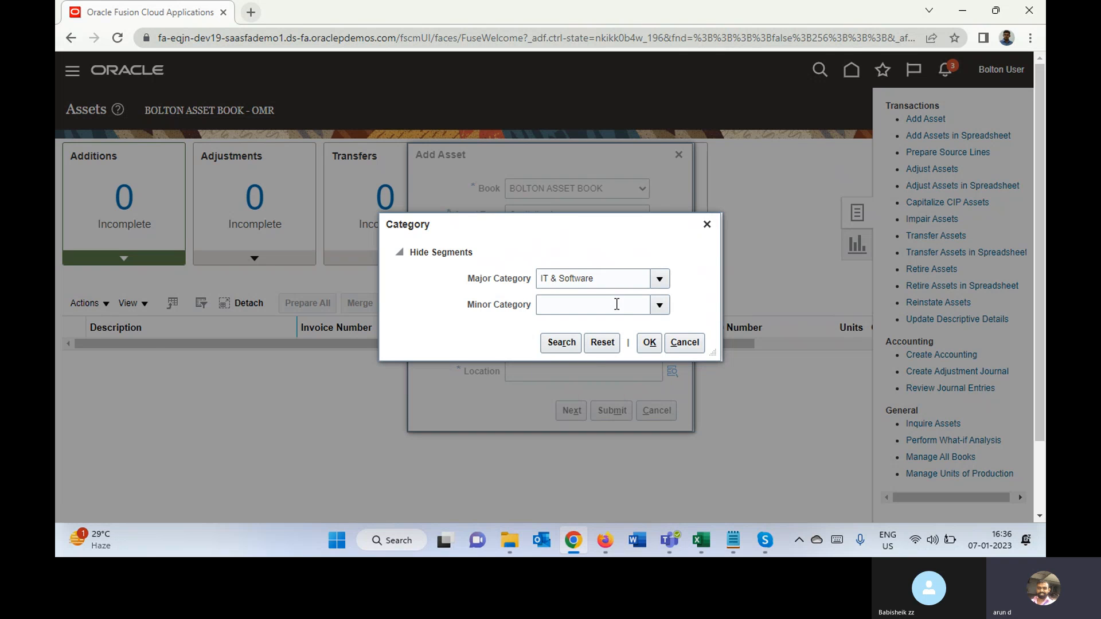
click(594, 303)
text(ER)
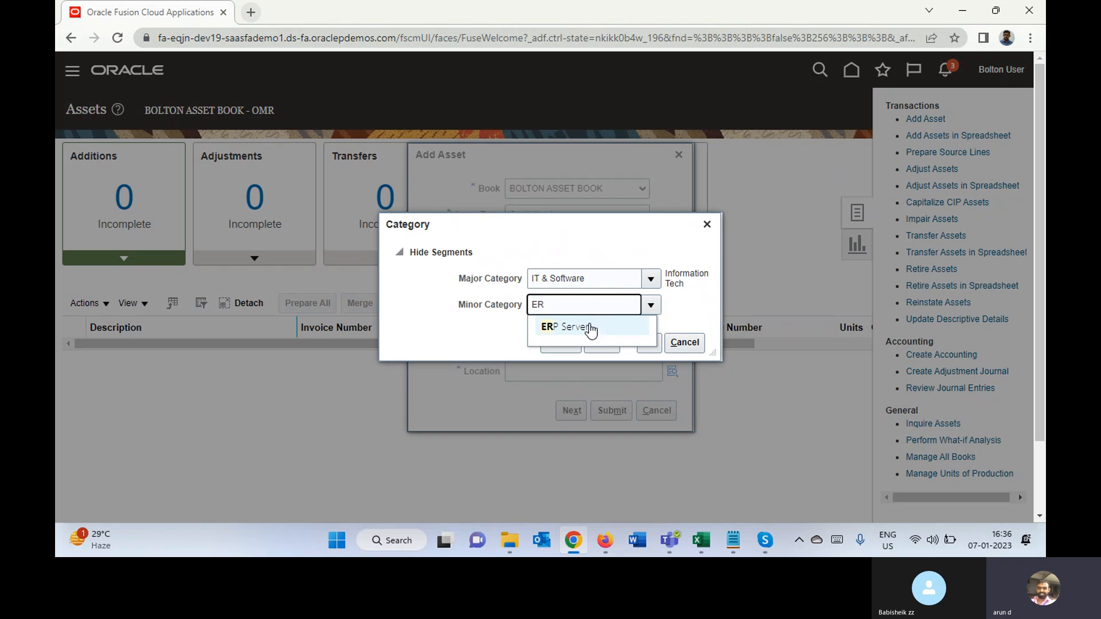
click(582, 327)
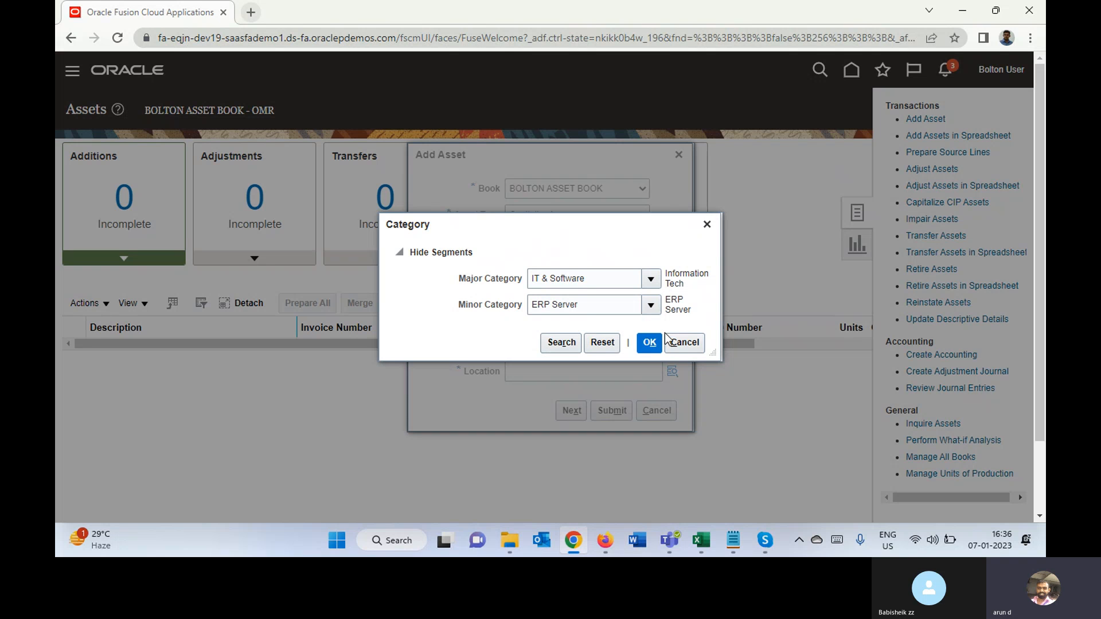
click(650, 344)
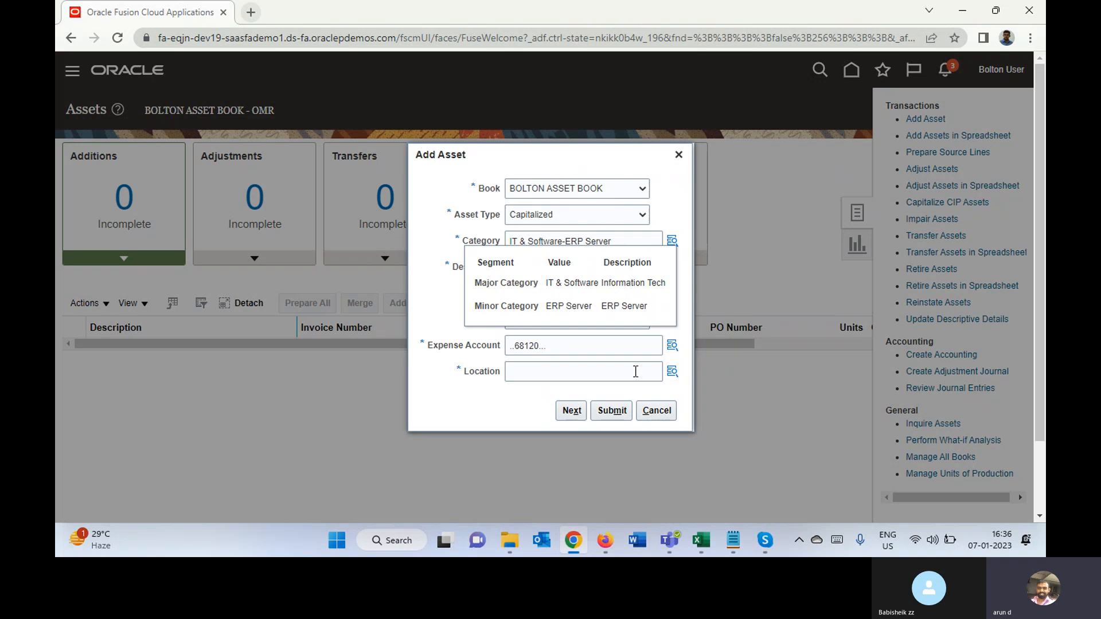
Enter New Asset as the description of the asset being added.
click(574, 369)
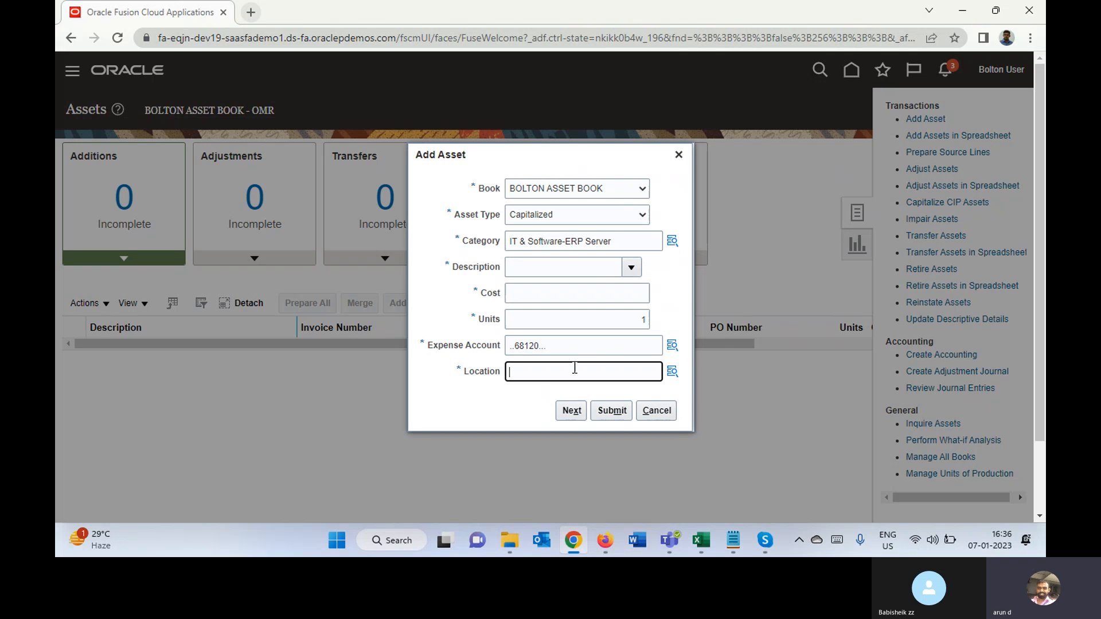
click(573, 266)
text(New Asset)
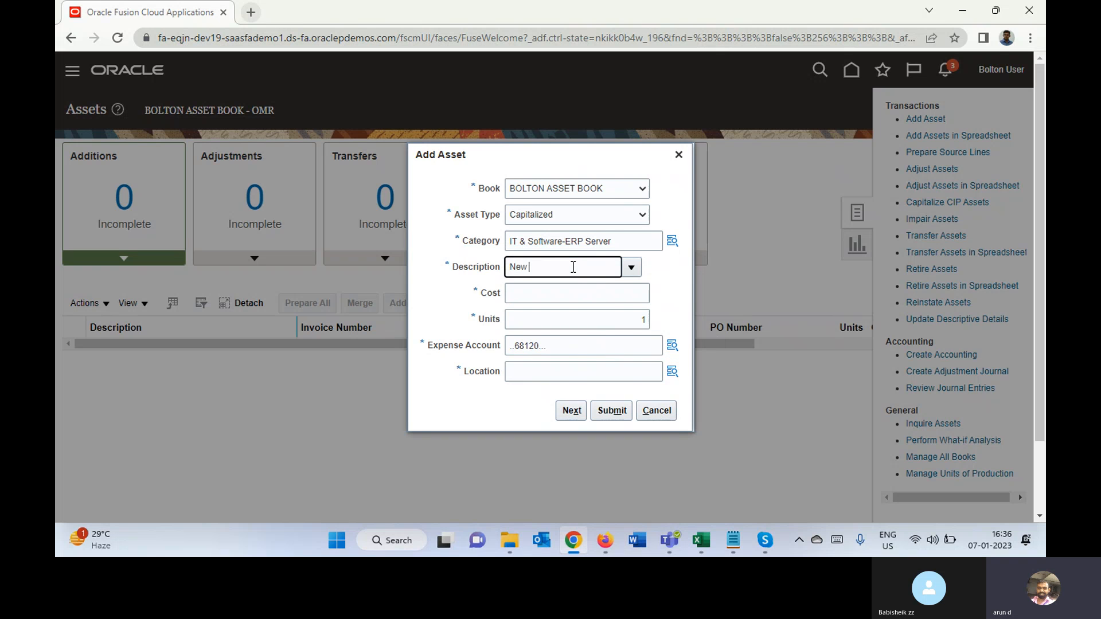
key(Tab)
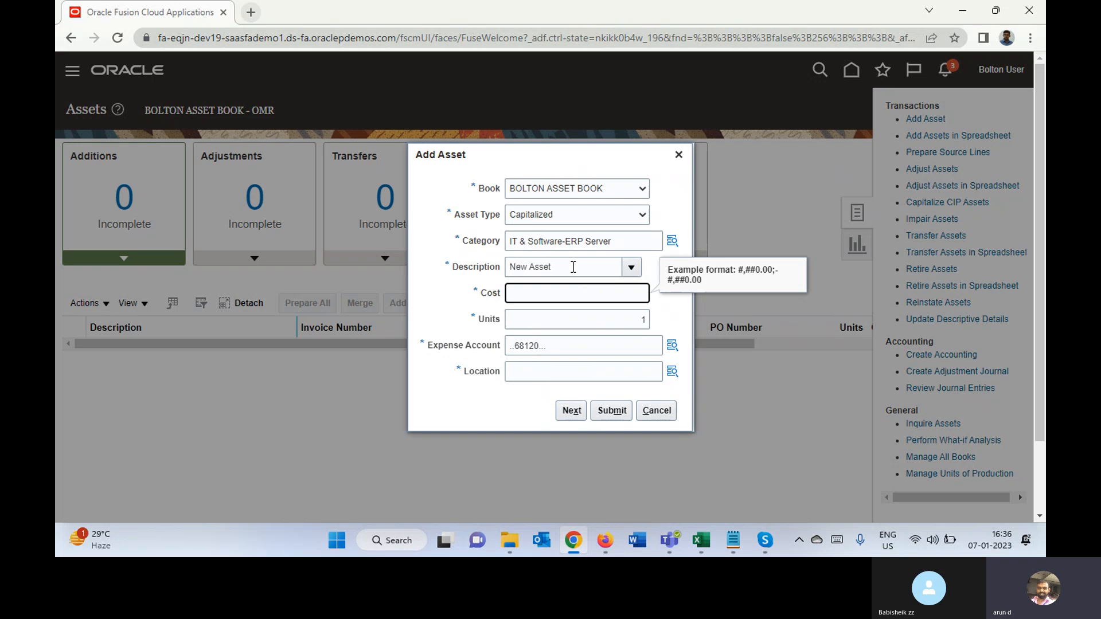
Set the cost of the new asset to 650,000.
text(650000)
key(Tab)
key(Tab)
key(Tab)
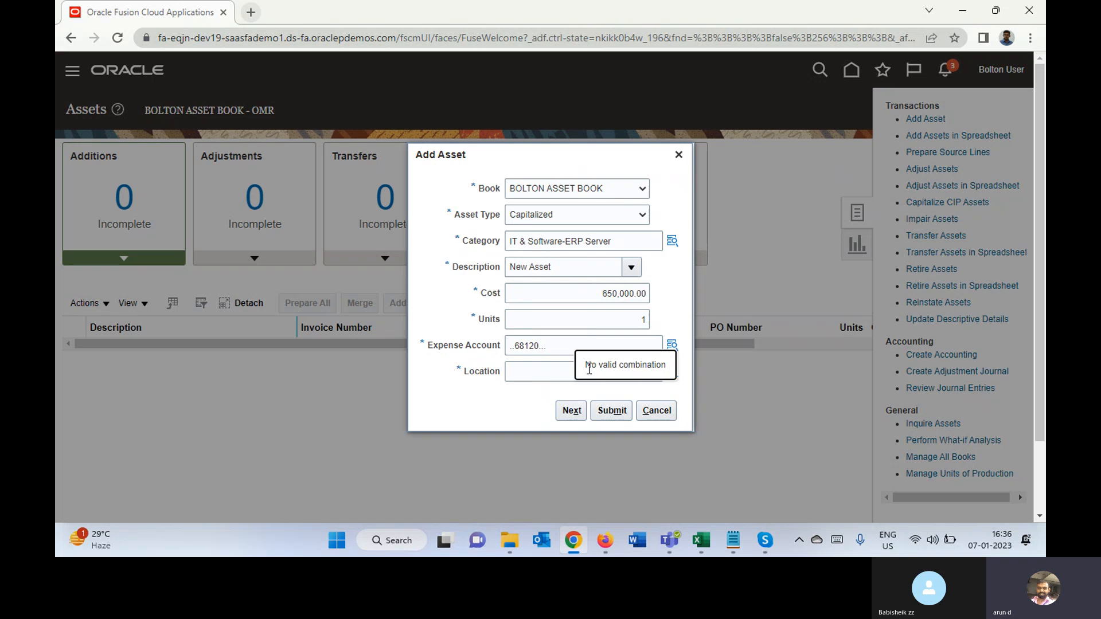
Look up the asset's location and choose the combination USA, CALIFORNIA, ATLANTA, OFFICE.
click(560, 372)
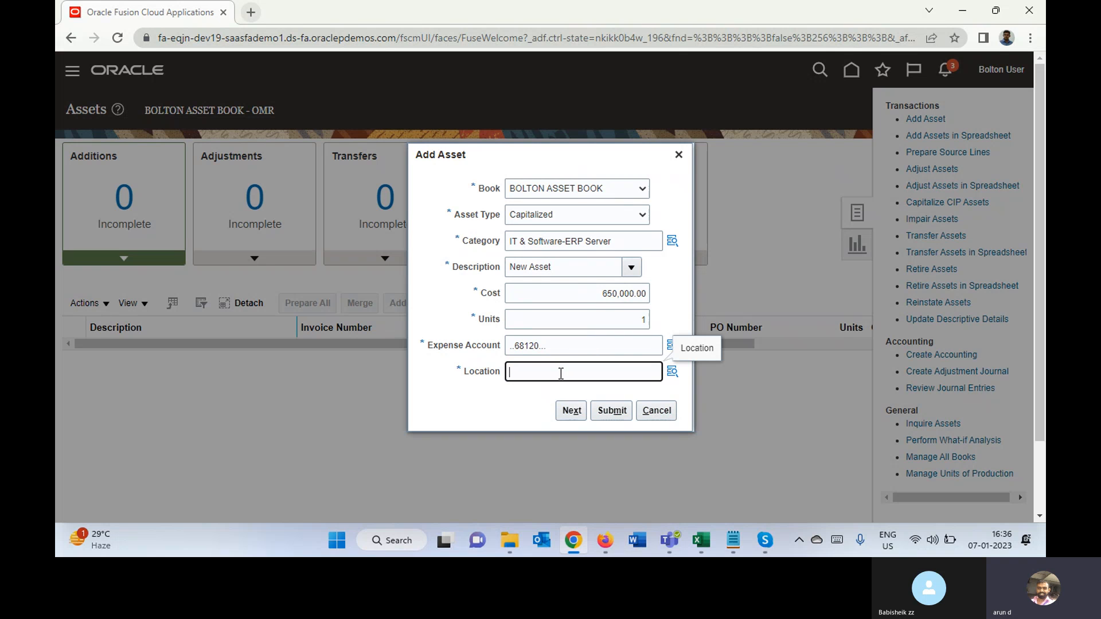
click(673, 372)
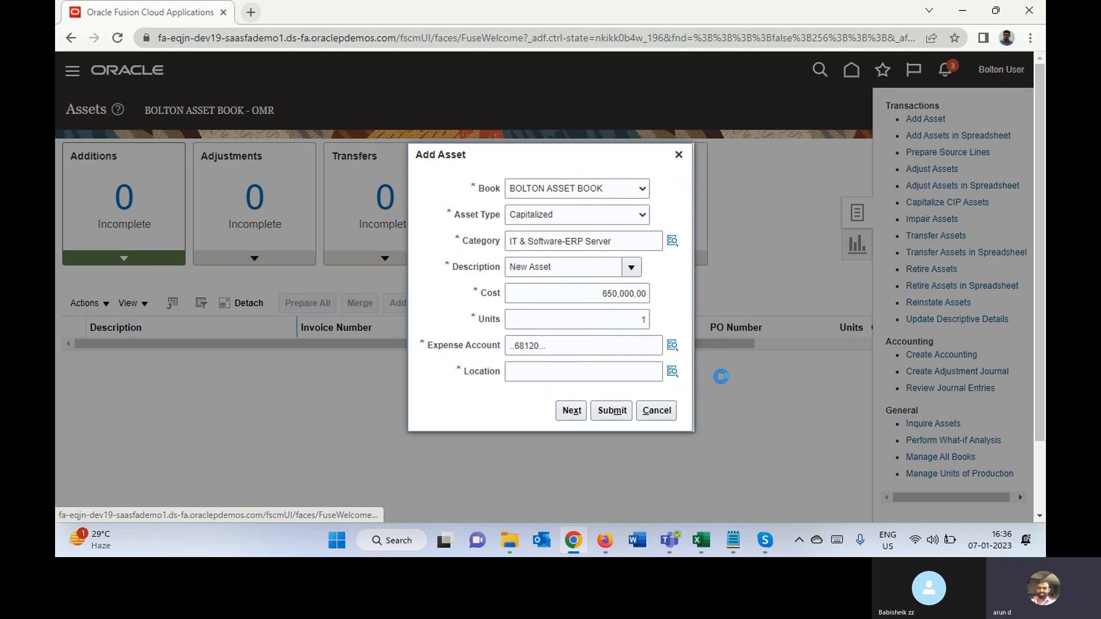
click(569, 371)
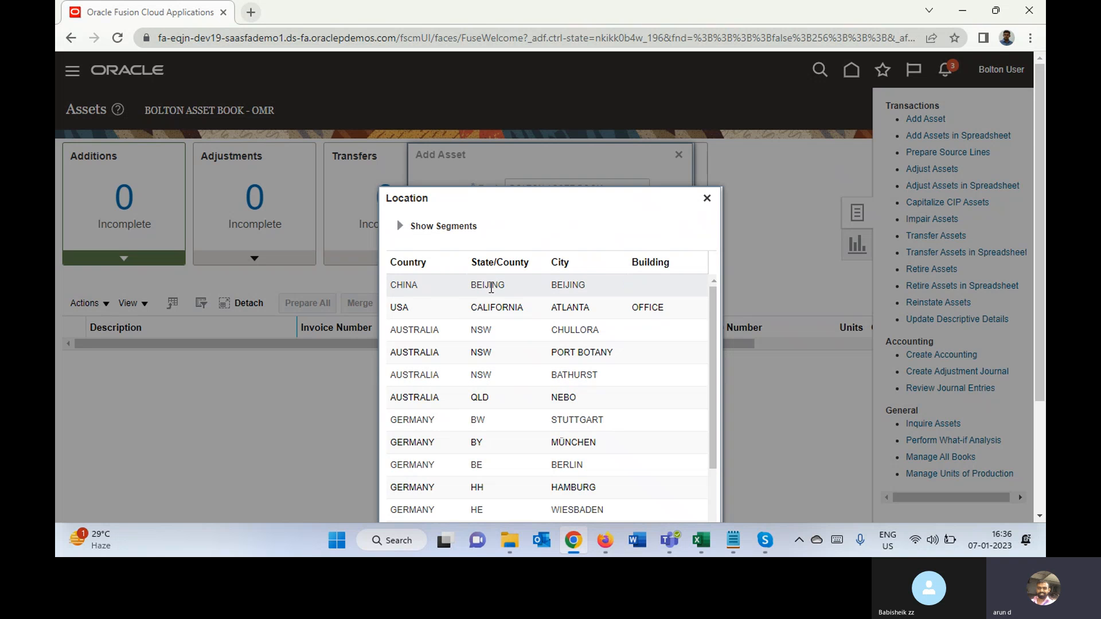
click(525, 309)
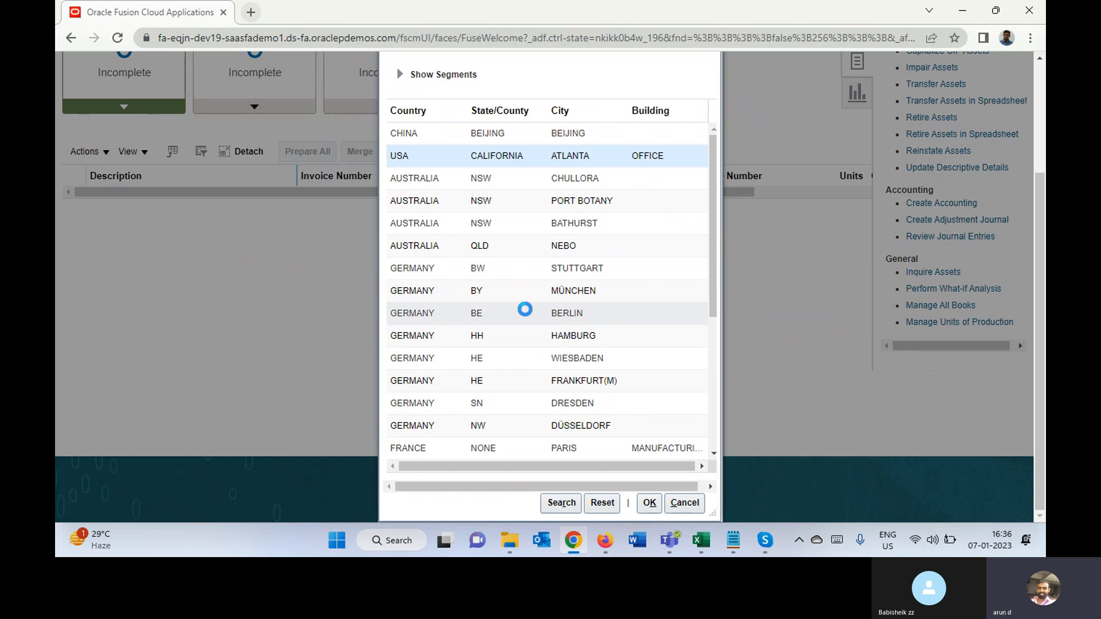
click(649, 503)
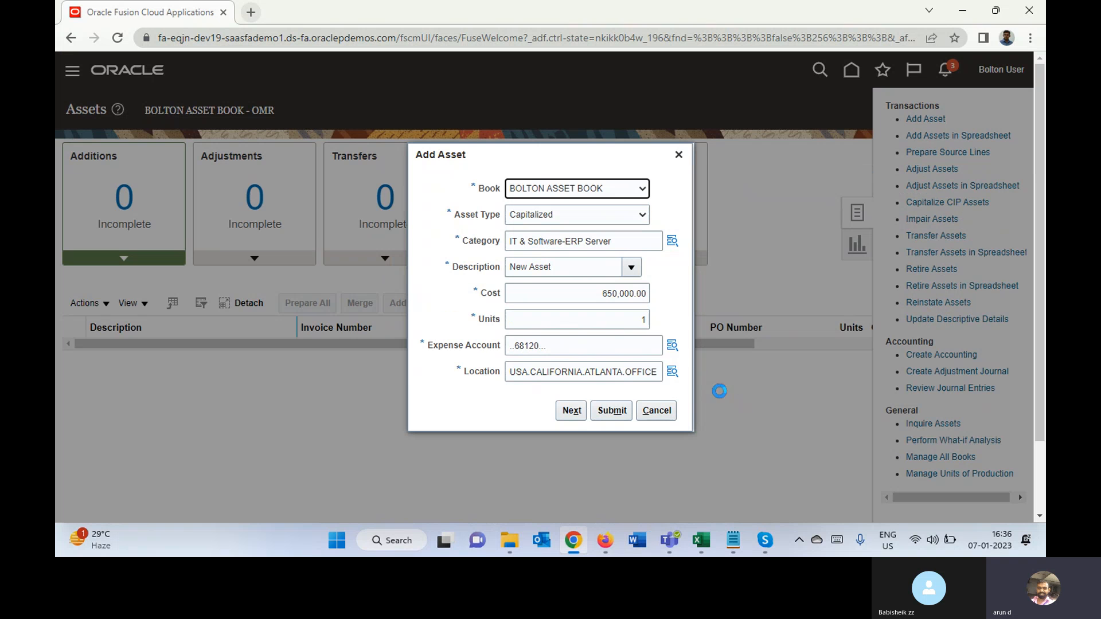
Choose the expense account combination 001.002.68120.001.999999.9999 for the asset and continue to its detailed entry page.
click(670, 345)
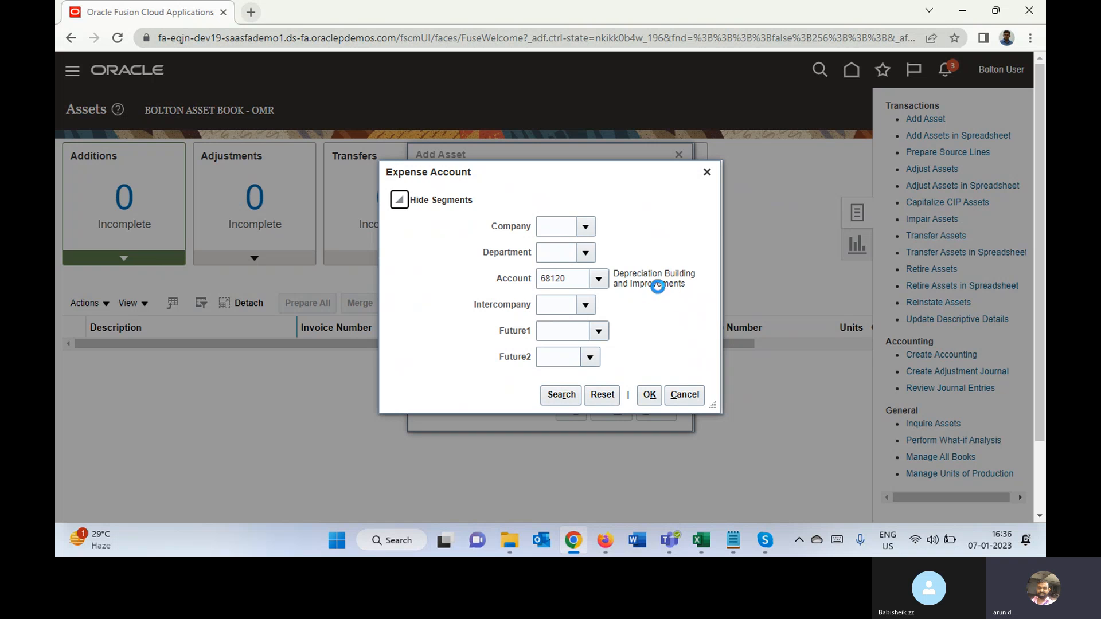
click(561, 395)
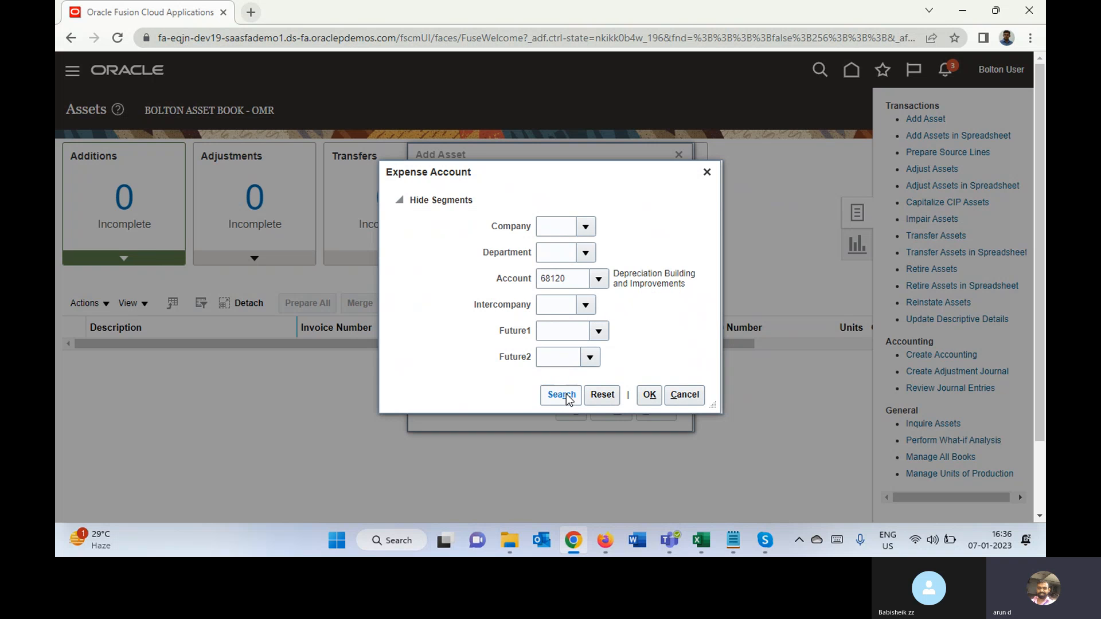
click(507, 302)
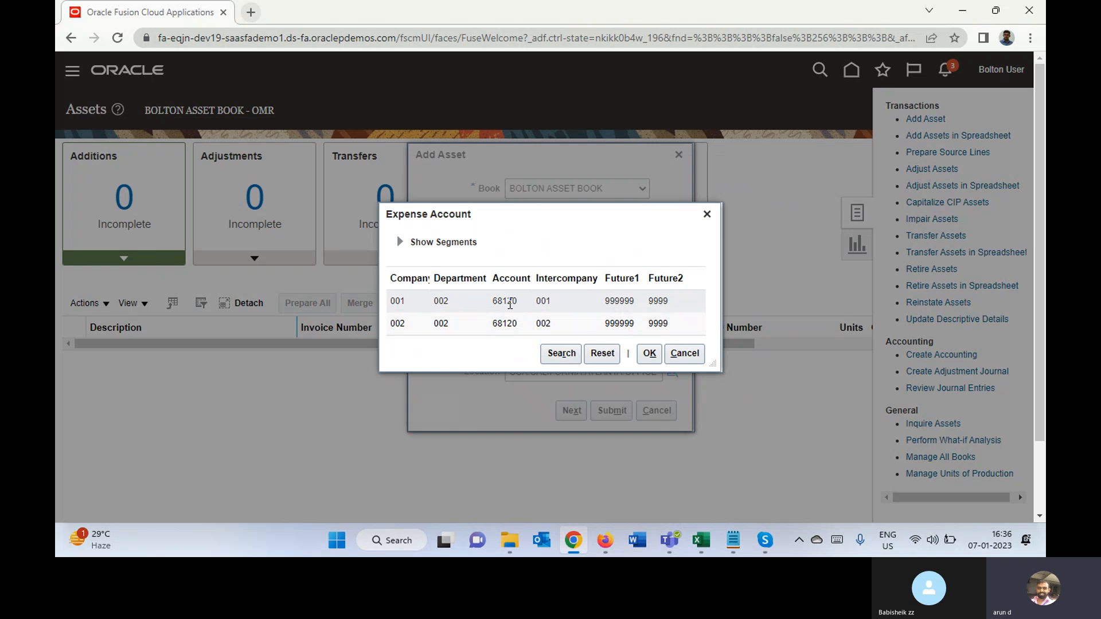
click(649, 354)
click(572, 411)
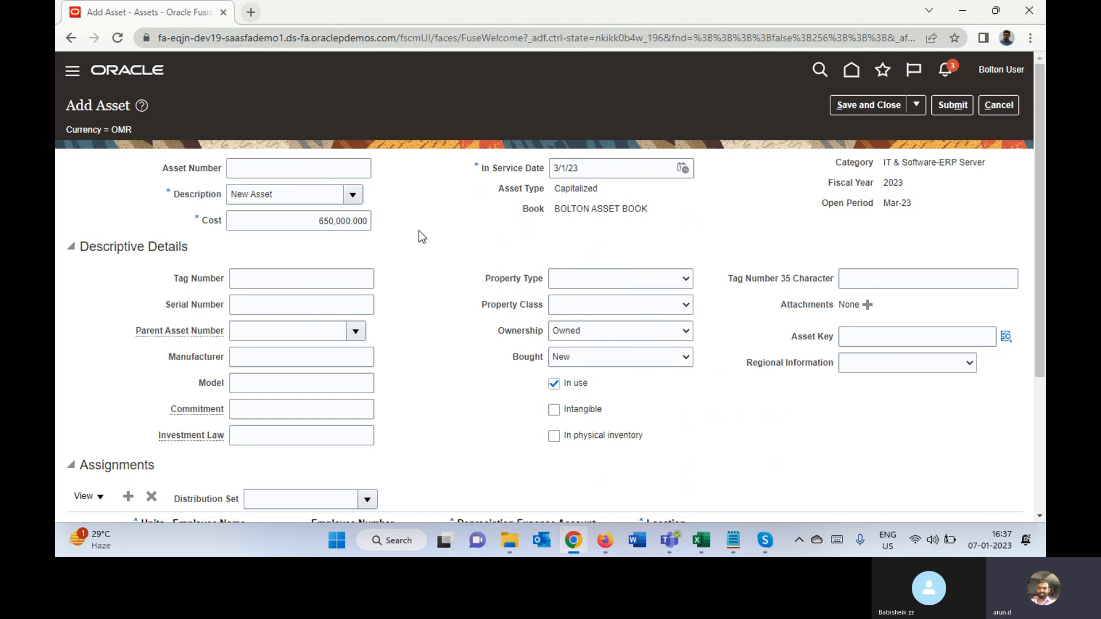
Enter 4590 as the asset number of the new asset.
click(310, 174)
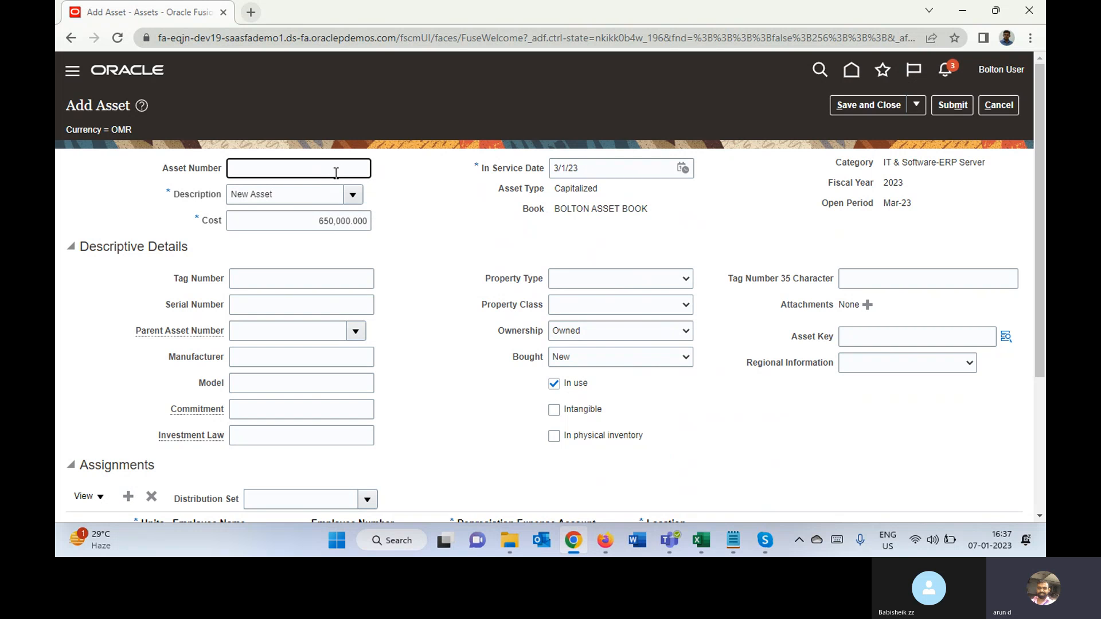
text(4590)
key(Tab)
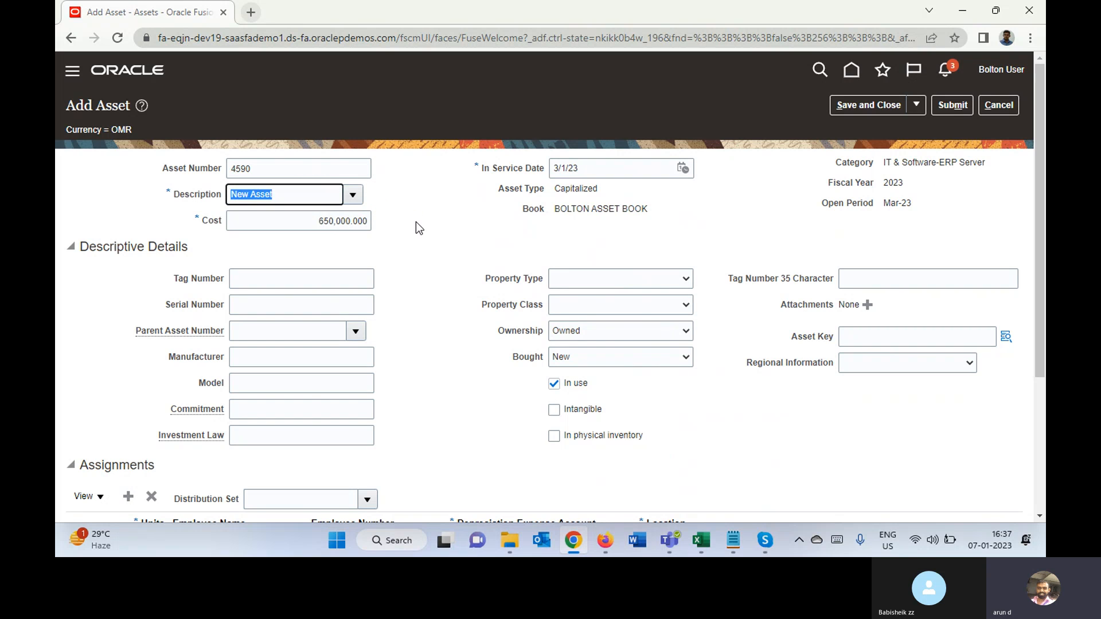
click(435, 225)
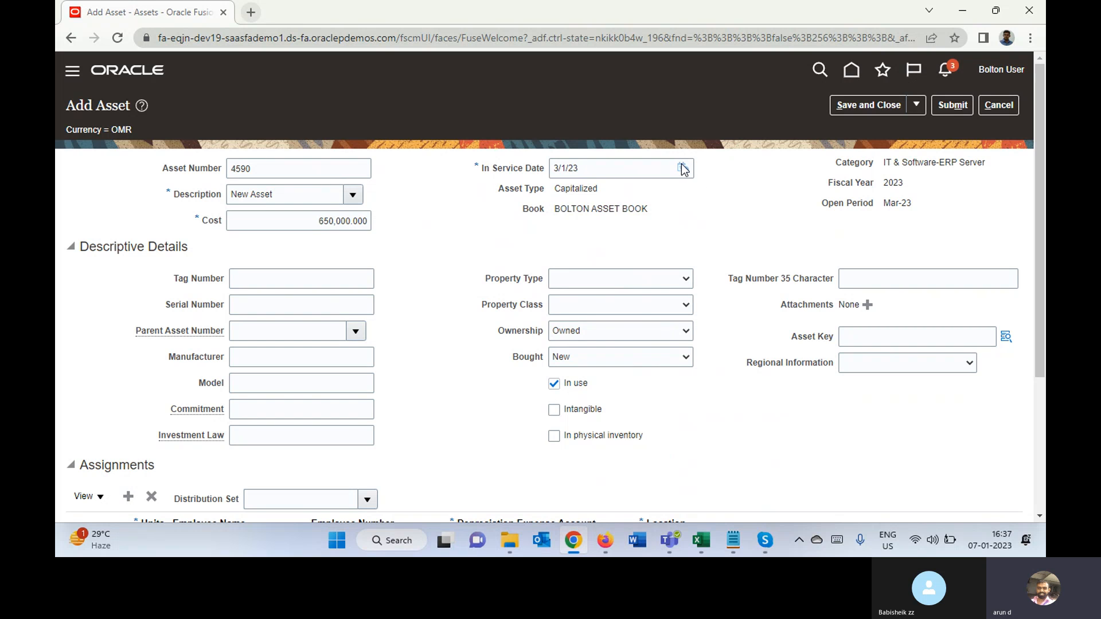
double_click(566, 189)
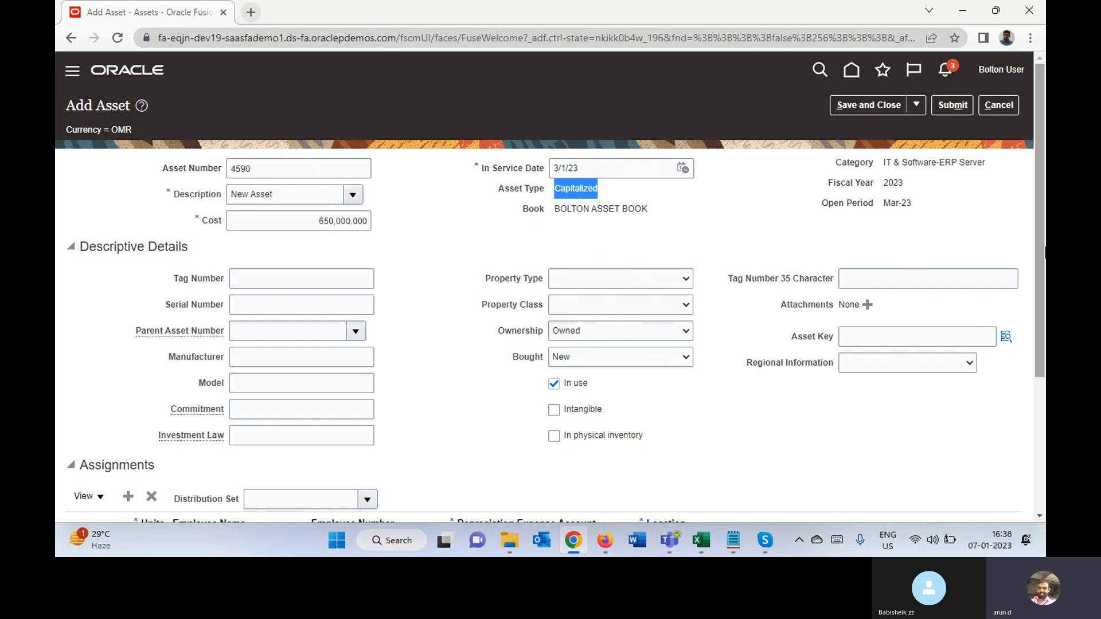
Assign asset key 1001 in the asset's descriptive details.
drag(1044, 247, 1043, 350)
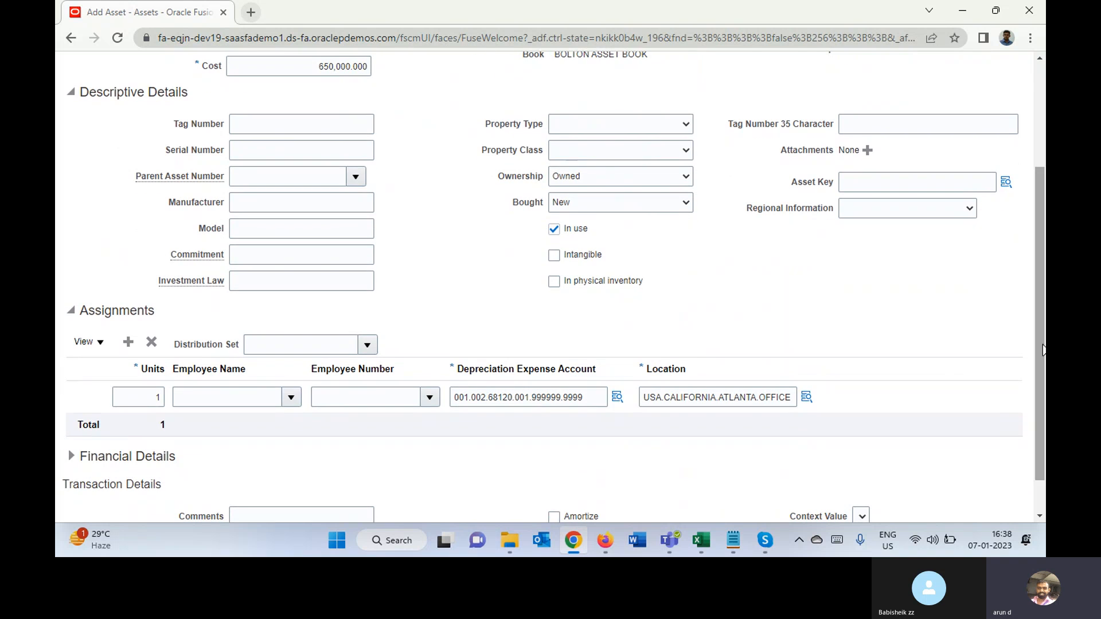
click(286, 123)
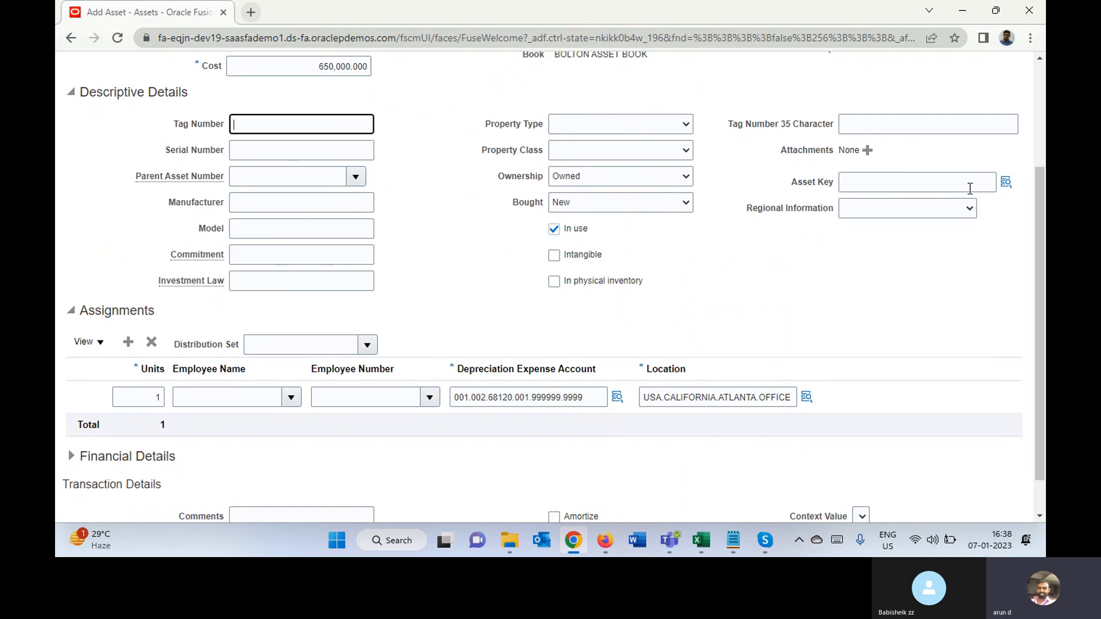
click(1007, 184)
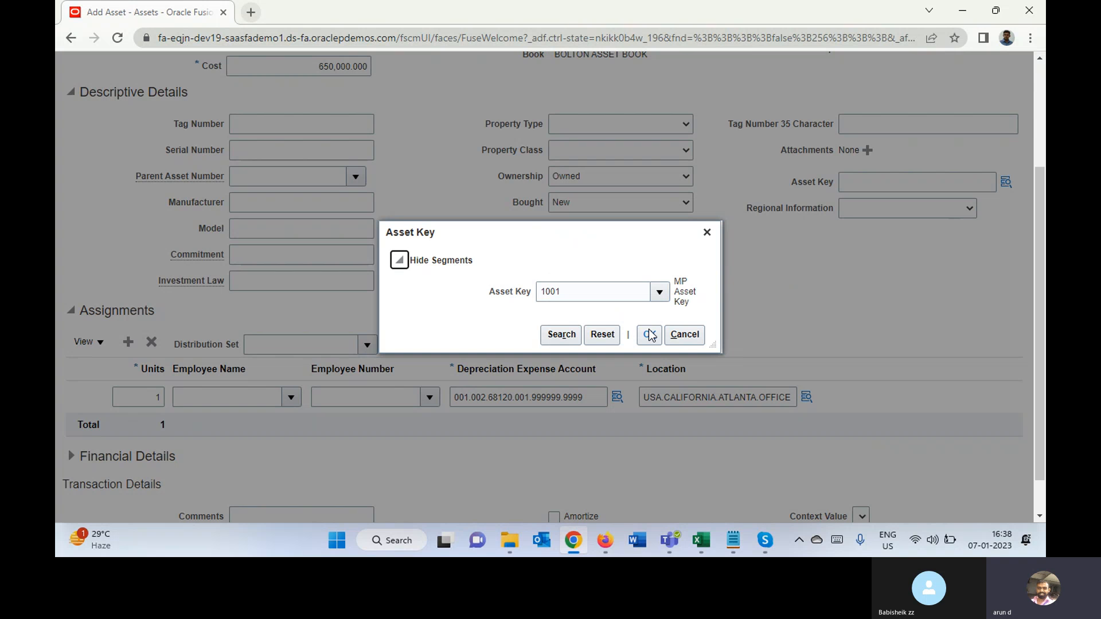
click(653, 337)
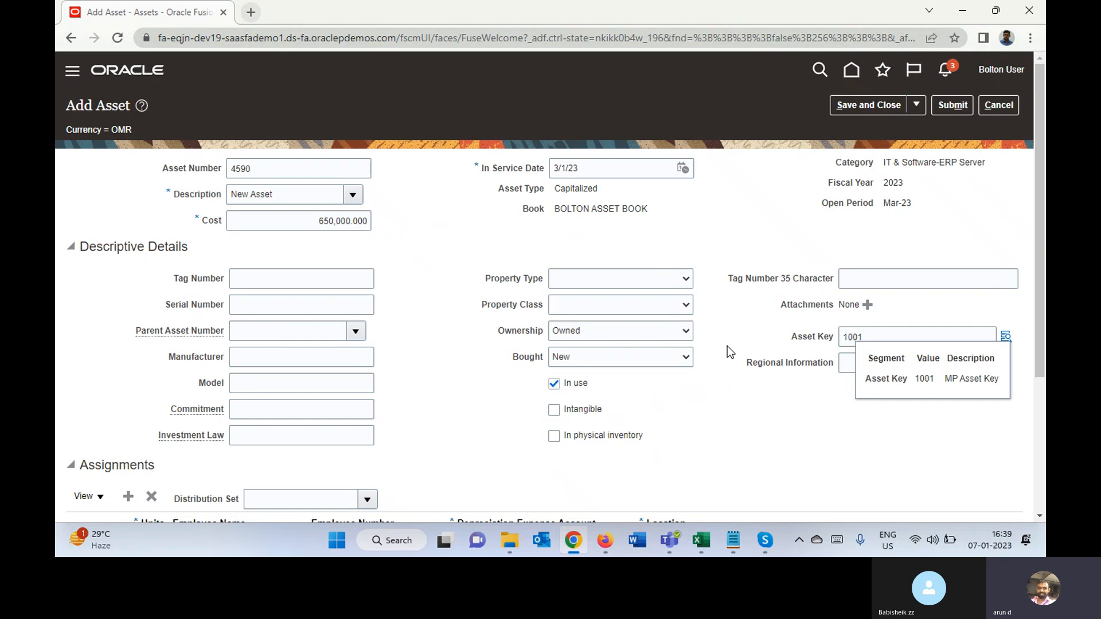
click(730, 319)
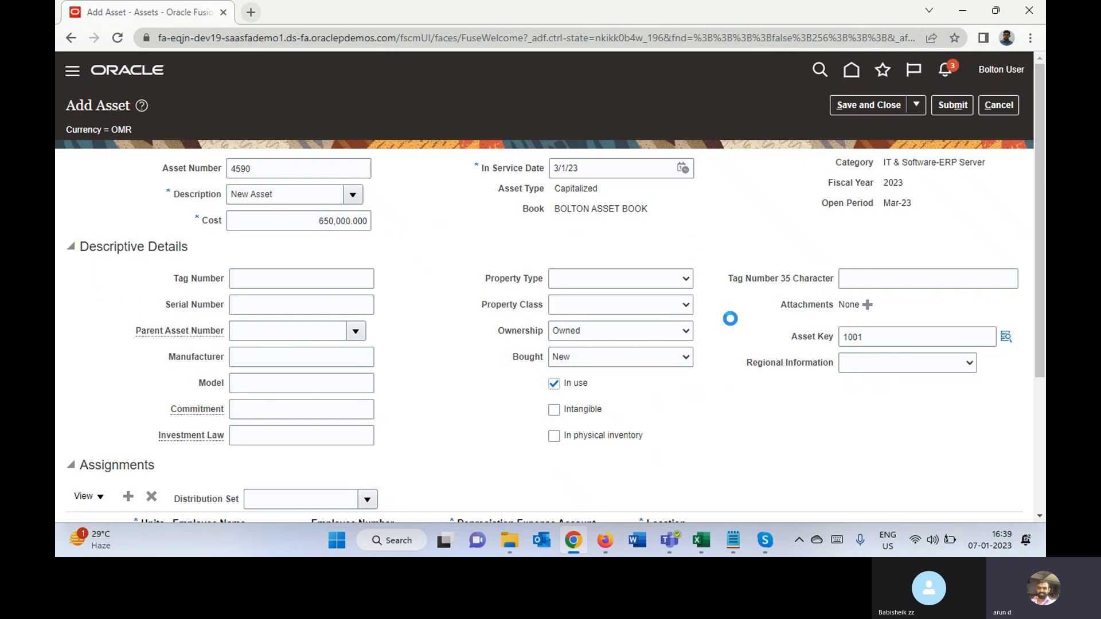
Expand the asset's financial details and examine the general settings, including YTD depreciation, depreciation reserve and original cost.
drag(1037, 192, 1045, 362)
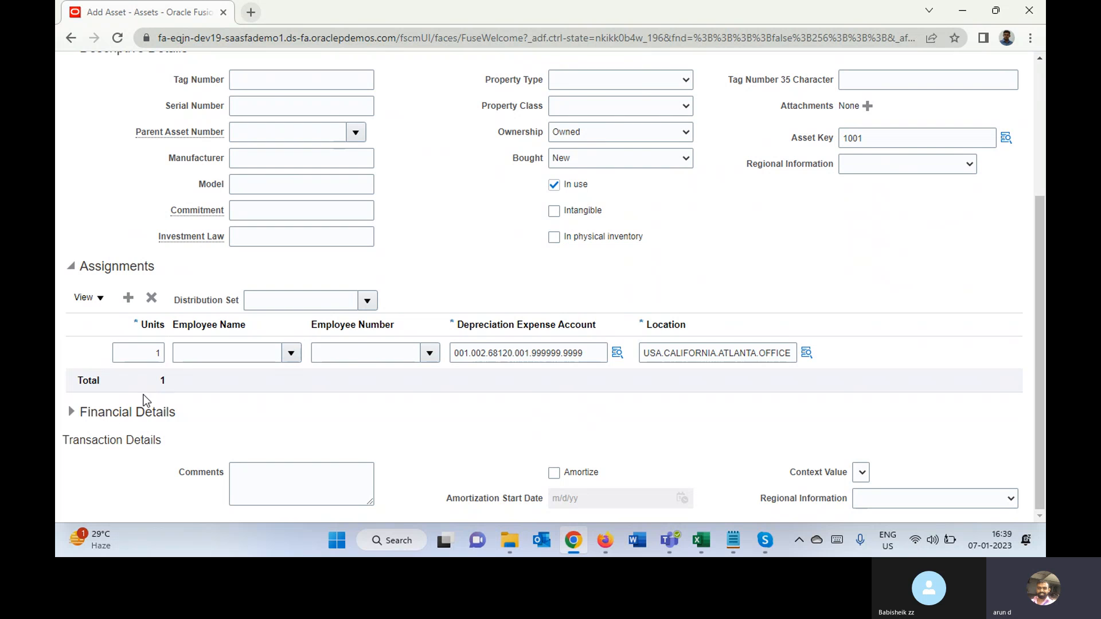
click(72, 410)
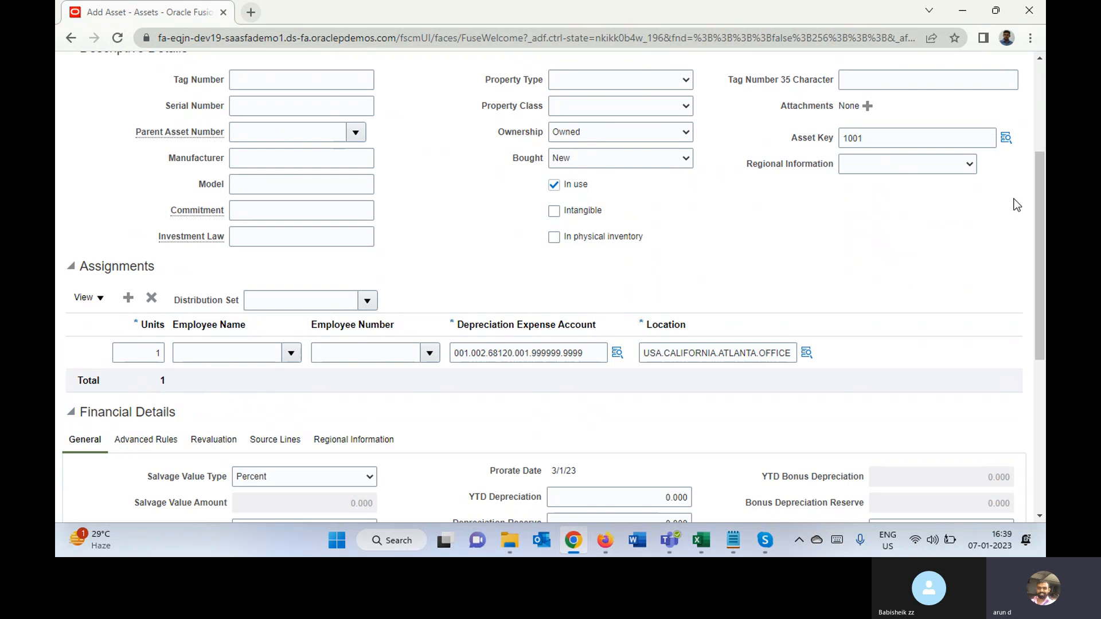
drag(1040, 187, 1044, 314)
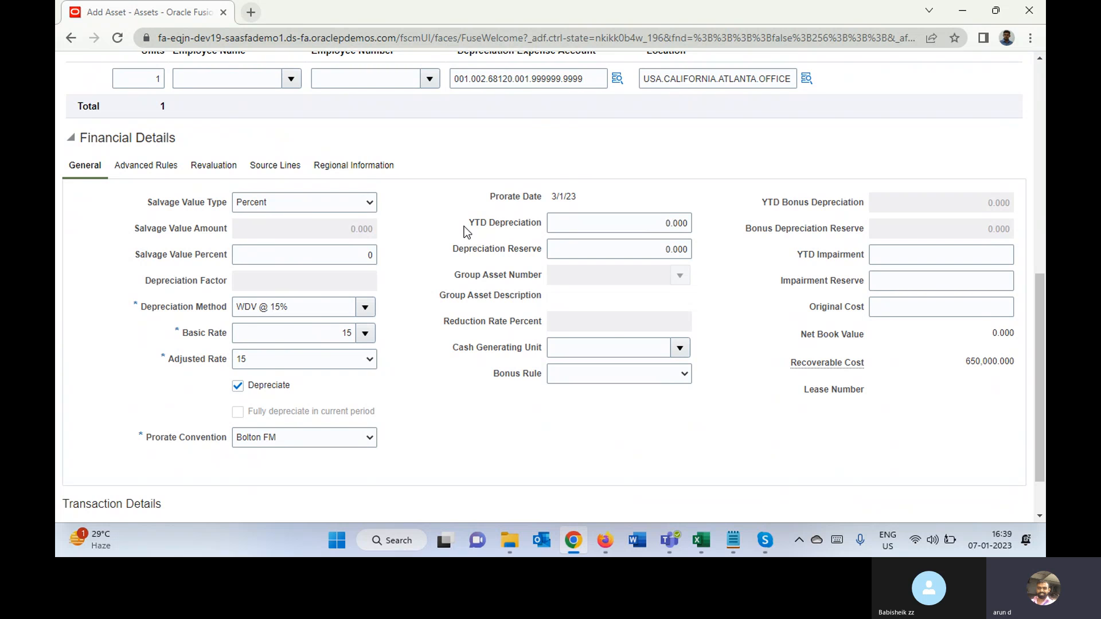
double_click(602, 248)
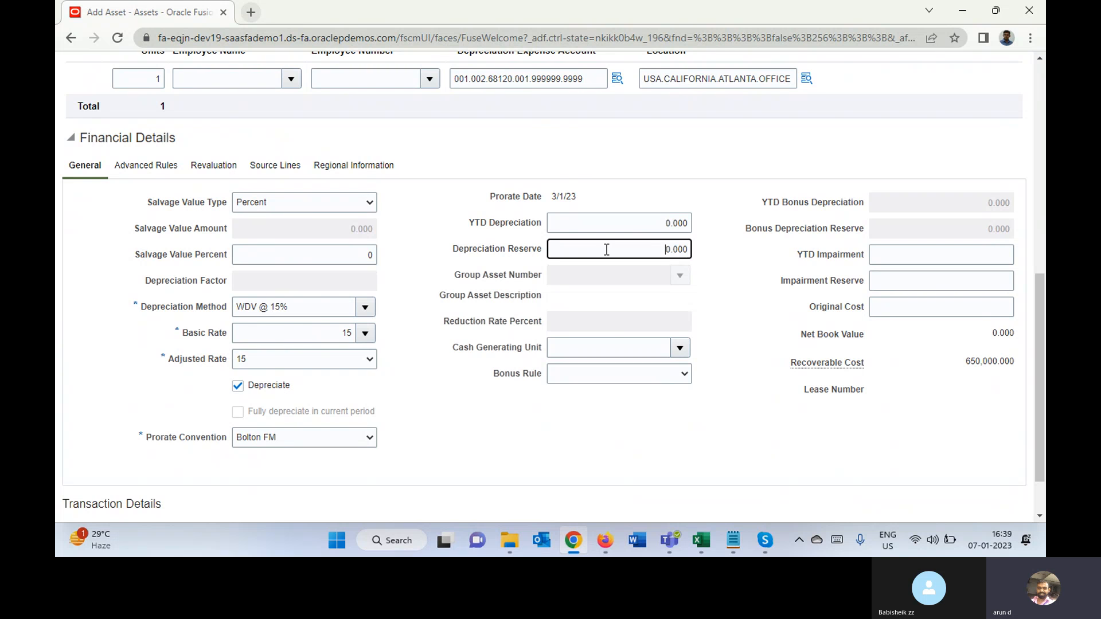
click(441, 210)
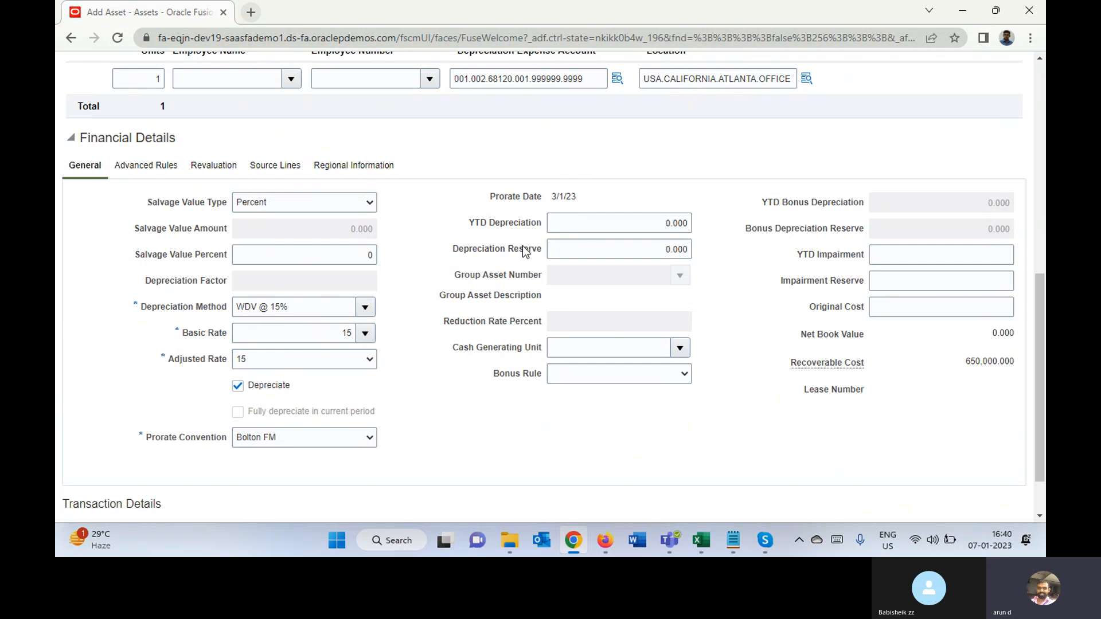
triple_click(484, 252)
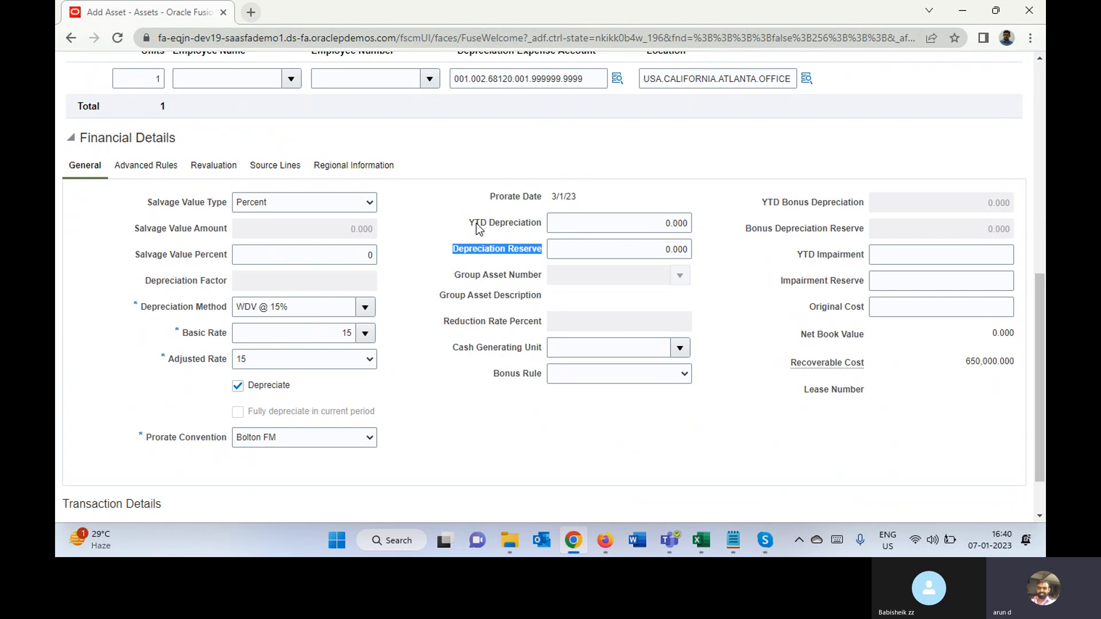
click(656, 226)
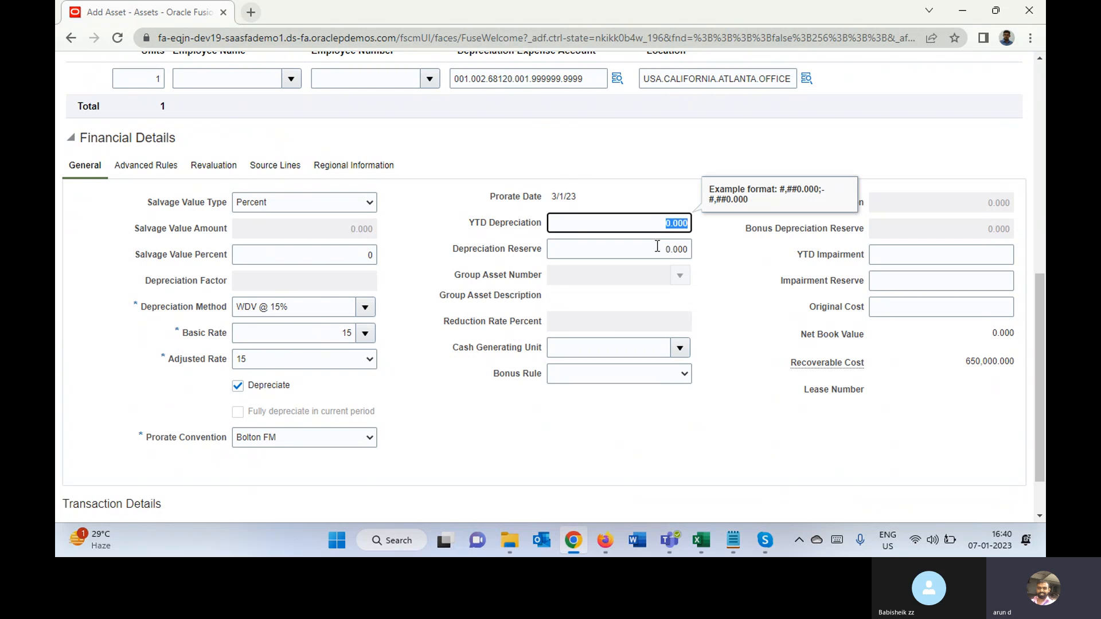
click(657, 252)
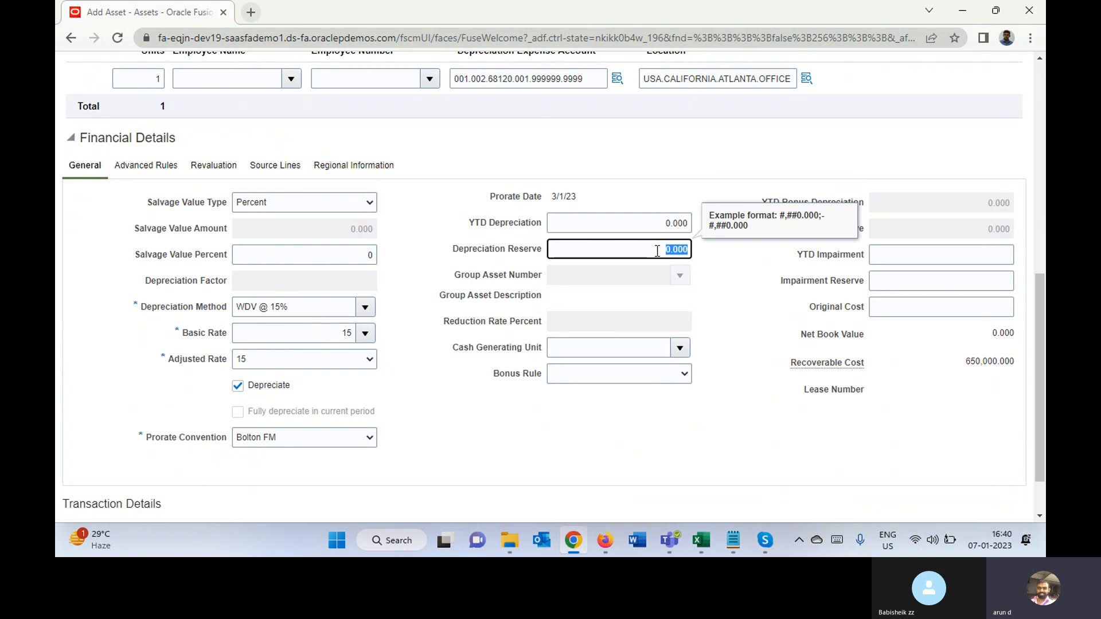
click(756, 324)
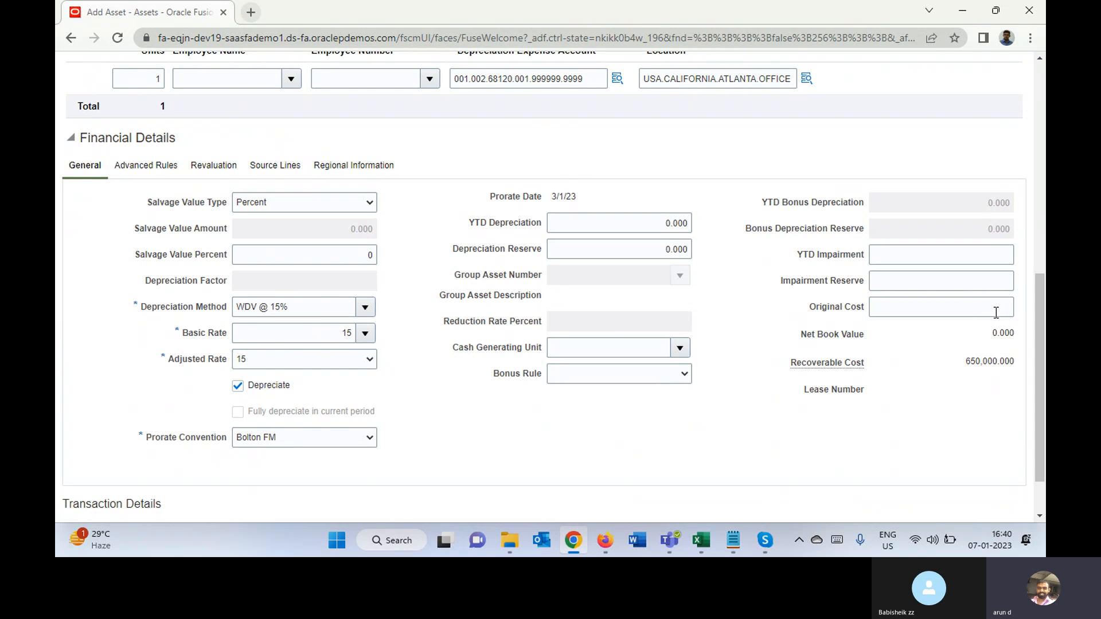
click(965, 309)
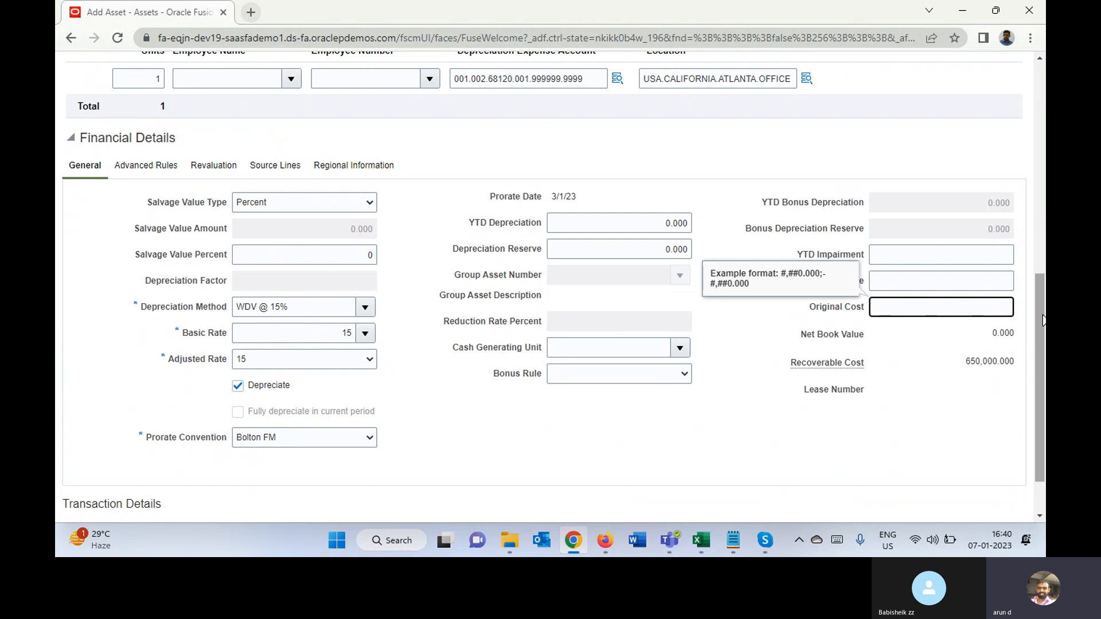
scroll(1027, 395, down, 1)
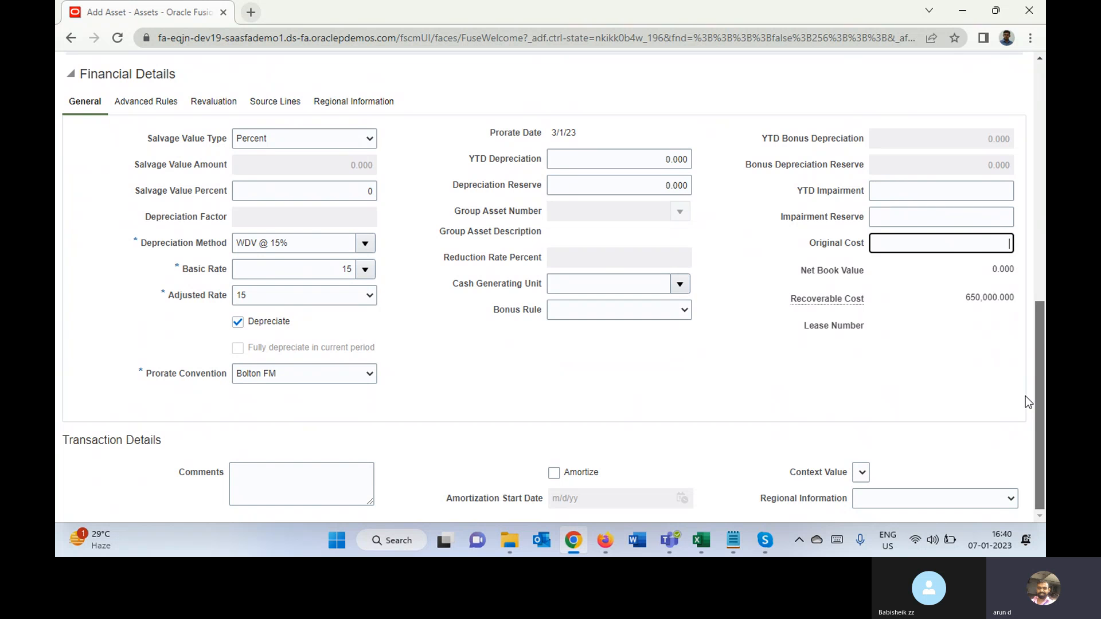
scroll(1040, 319, up, 3)
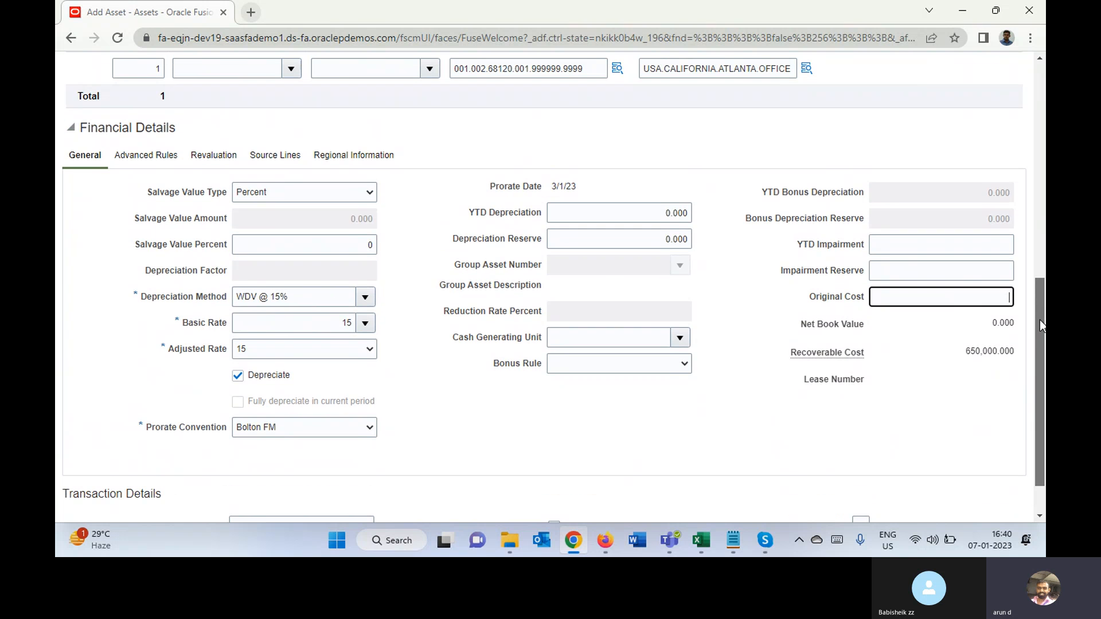
scroll(888, 262, down, 2)
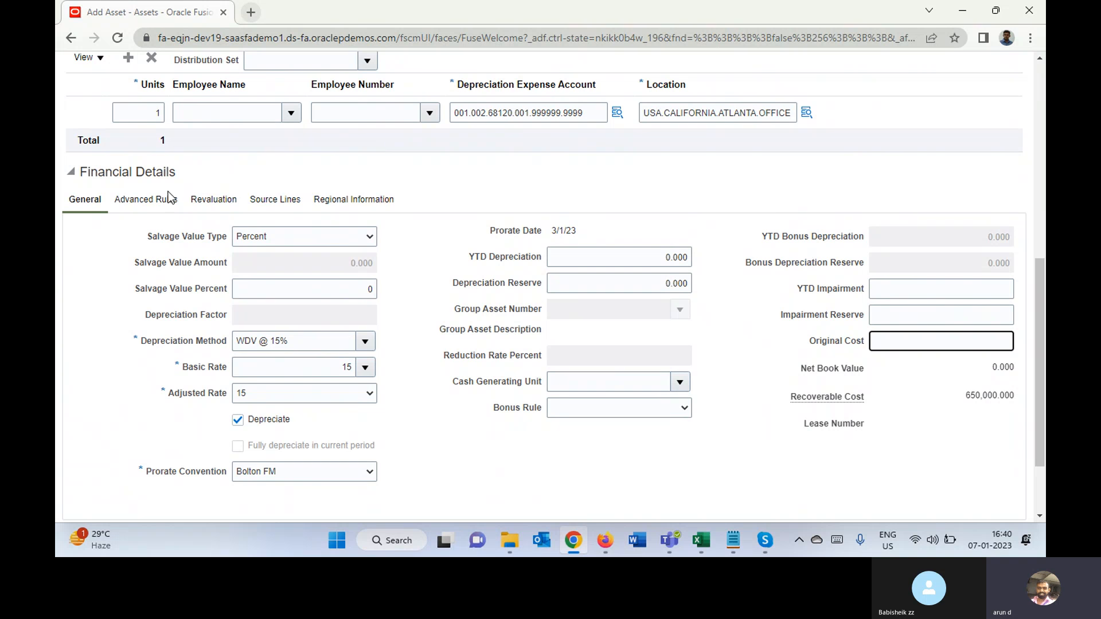
Examine the advanced rules in the financial details, including the available depreciation limit types.
click(152, 200)
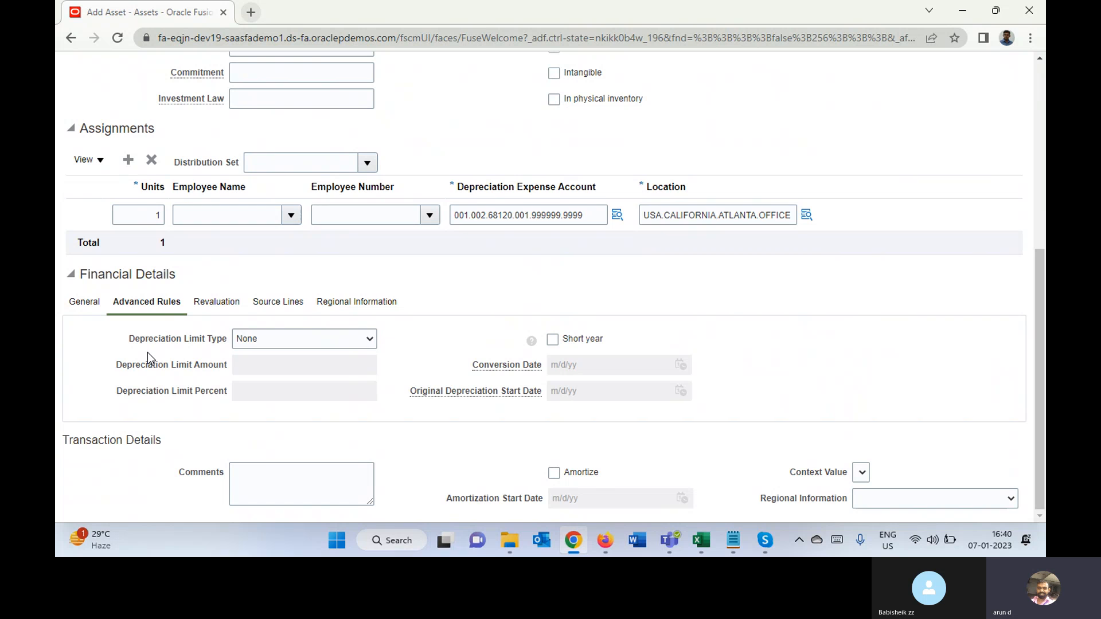
click(260, 339)
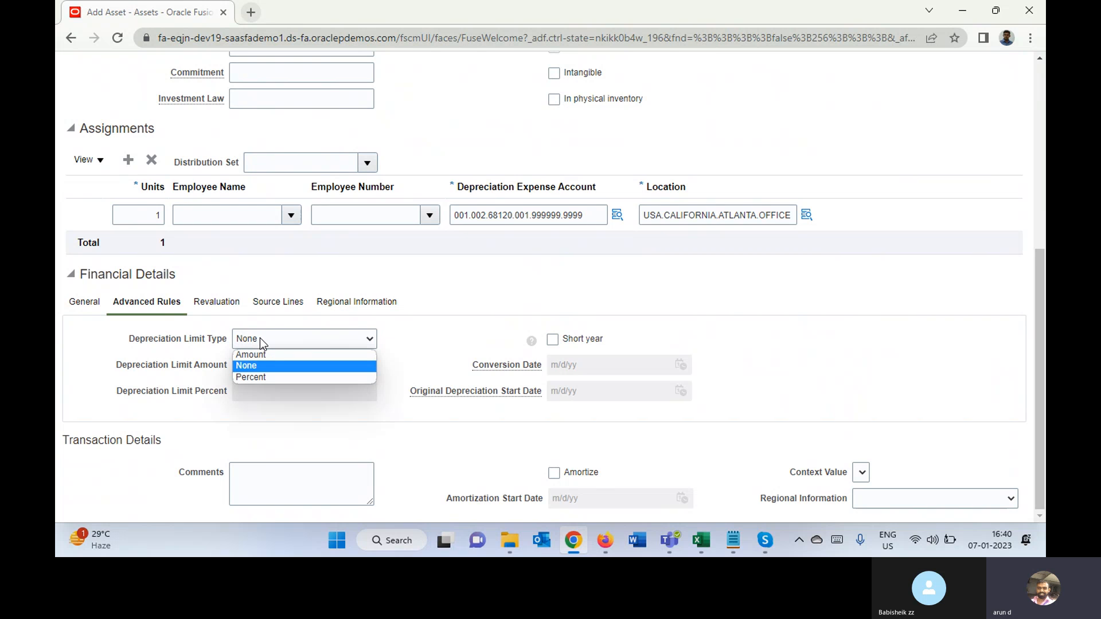
click(103, 350)
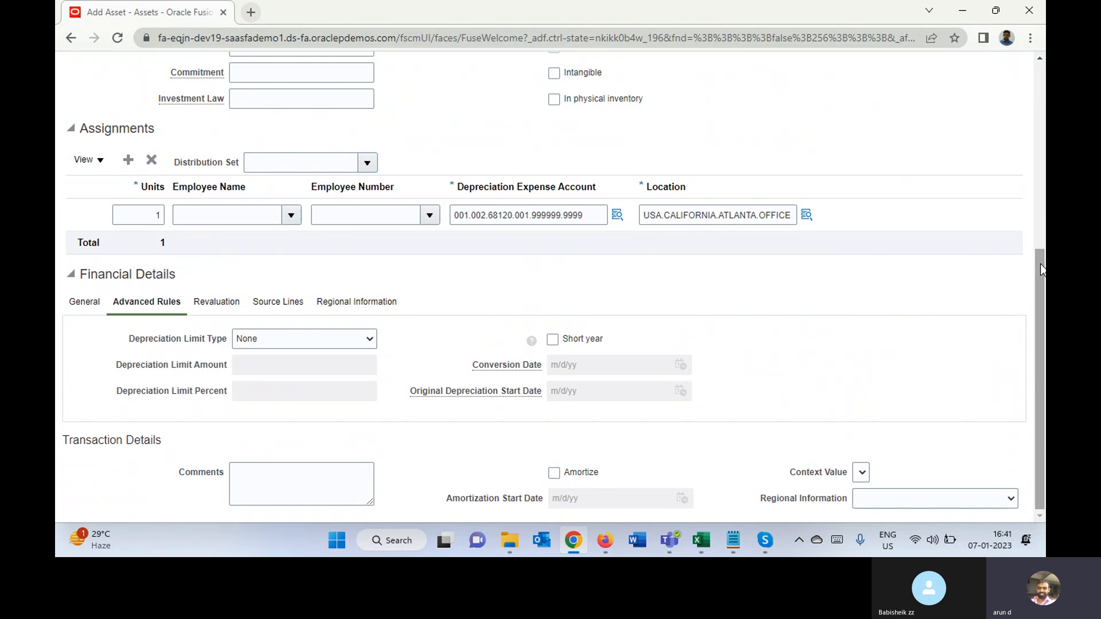
Examine the revaluation fields and the source lines in the new asset's financial details.
right_click(1033, 226)
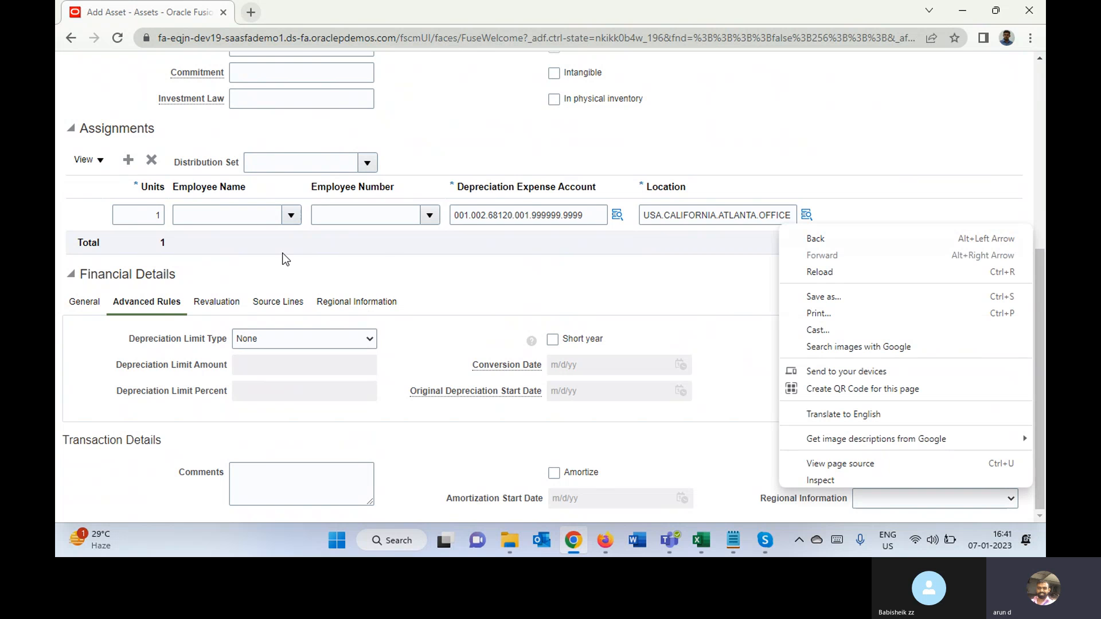
click(260, 264)
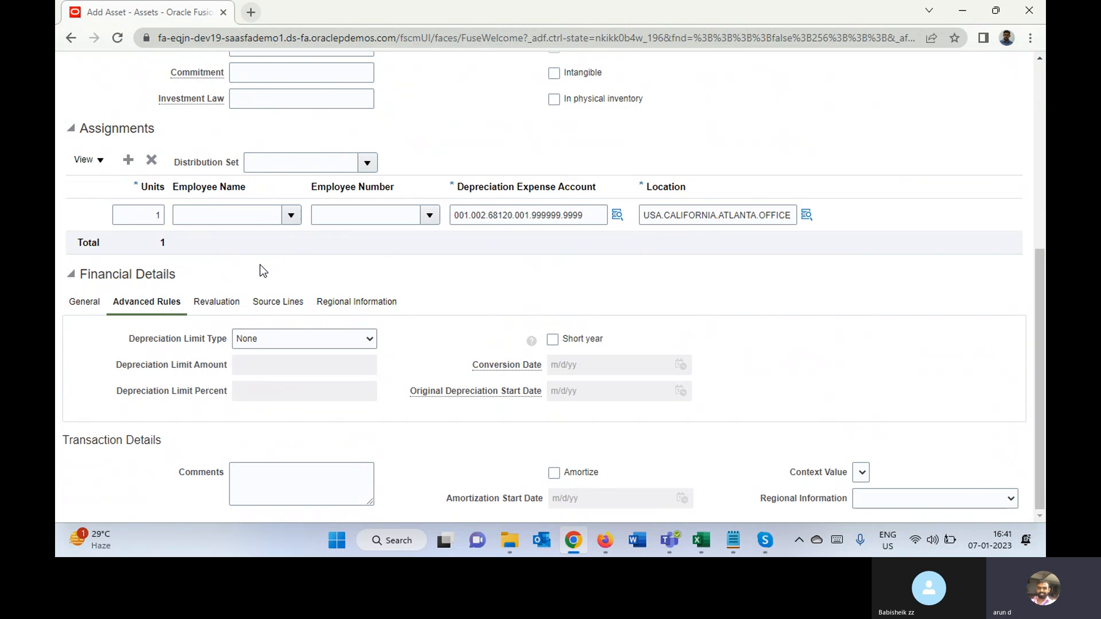
click(229, 304)
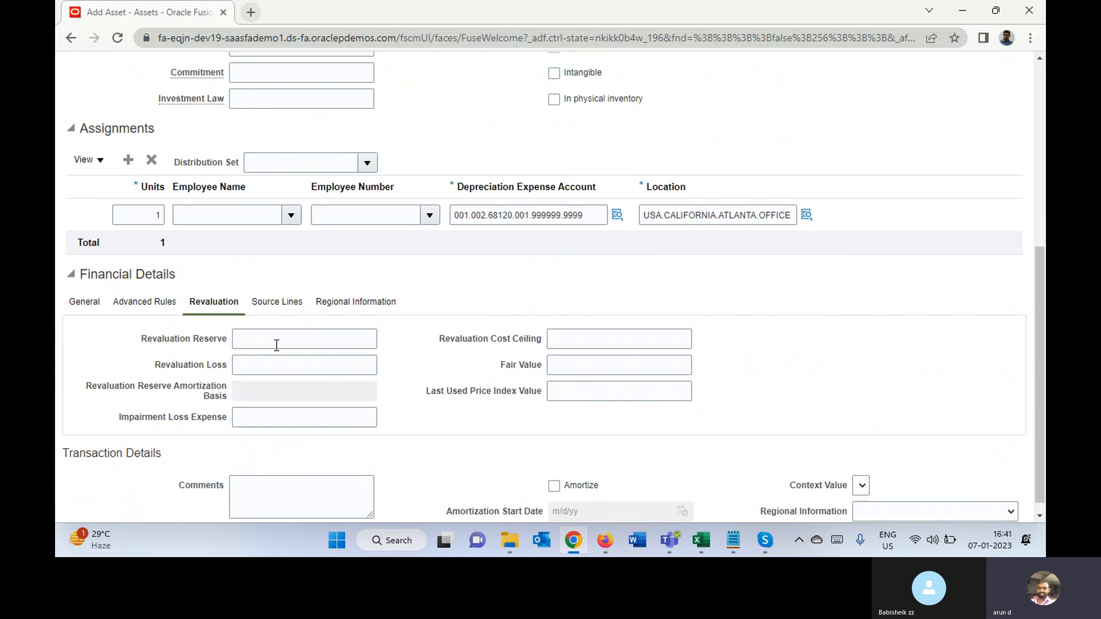
click(276, 305)
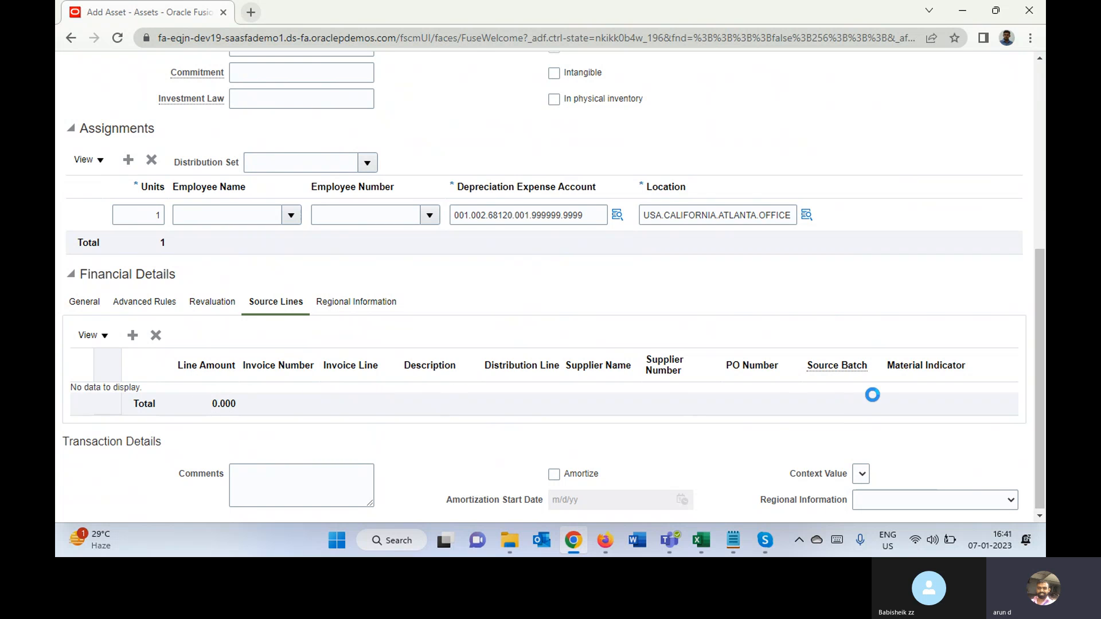
Copy the asset's depreciation expense account combination into a new Notepad document and minimize it.
drag(1040, 384, 1026, 273)
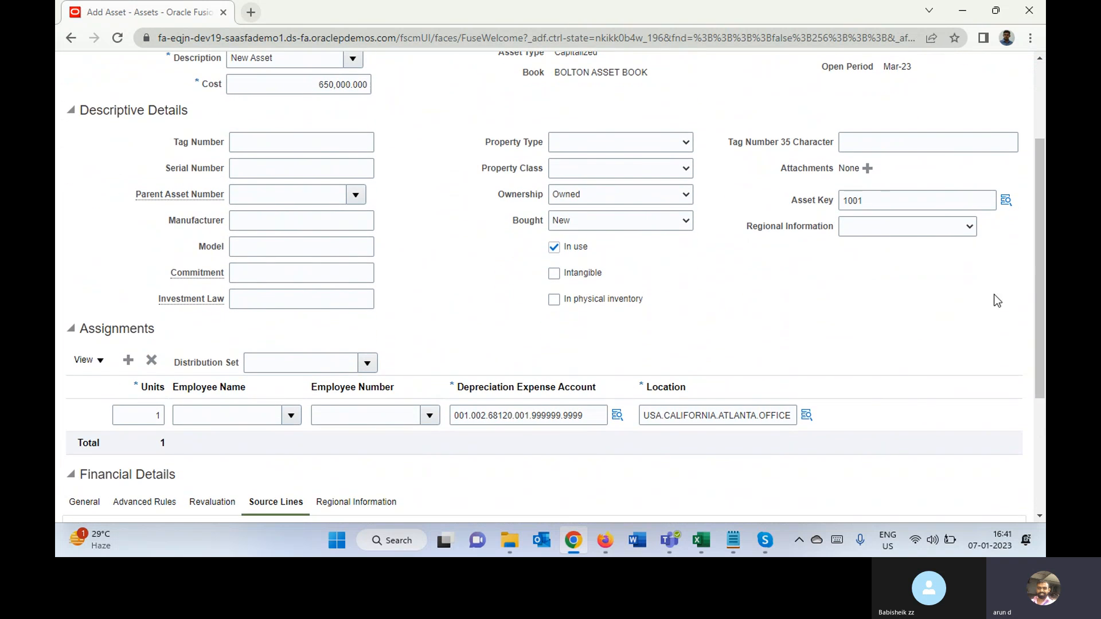
click(592, 417)
key(ctrl+c)
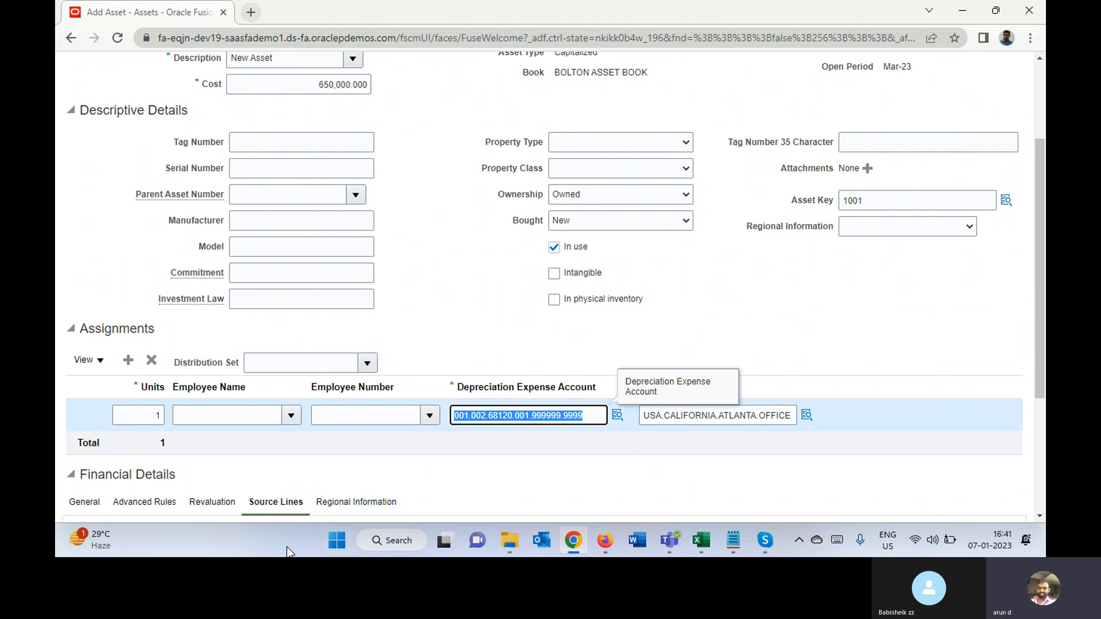
click(384, 546)
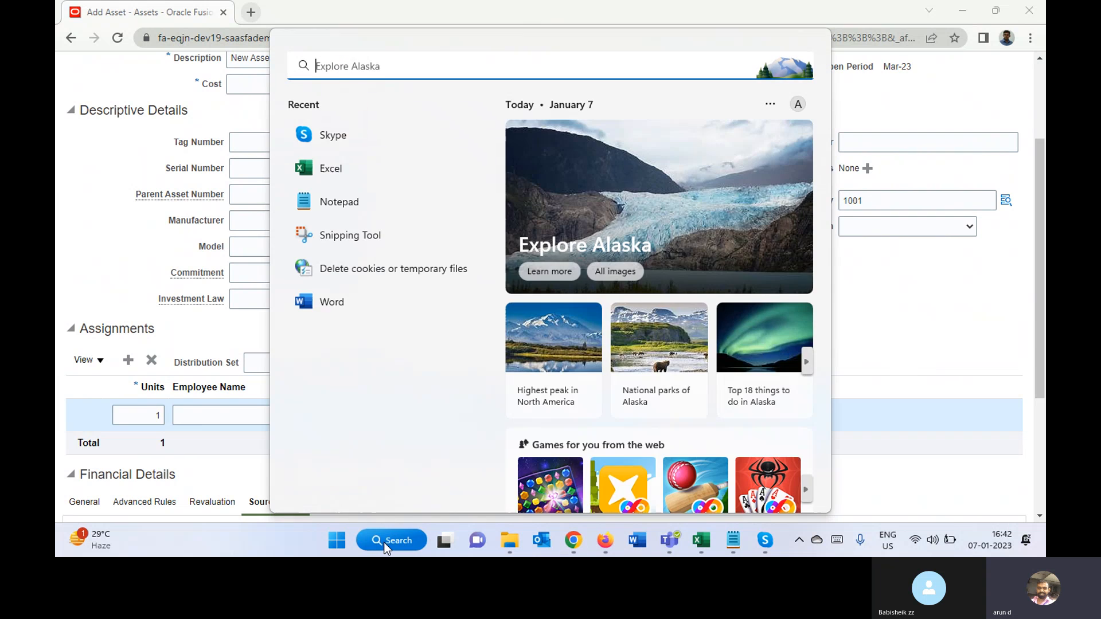
text(no)
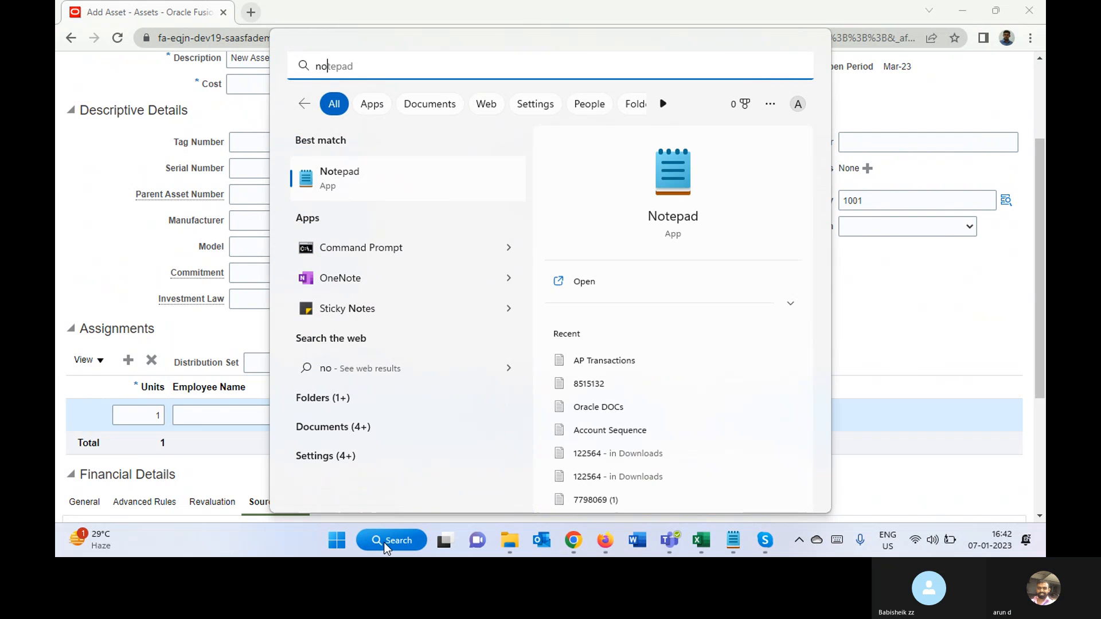
key(Return)
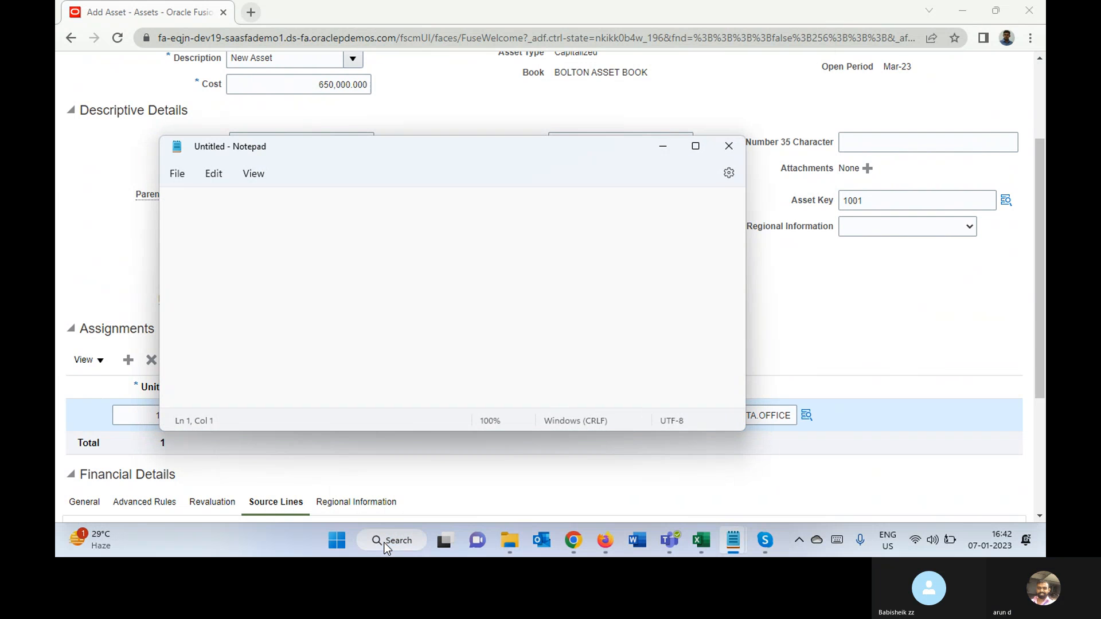
key(ctrl+v)
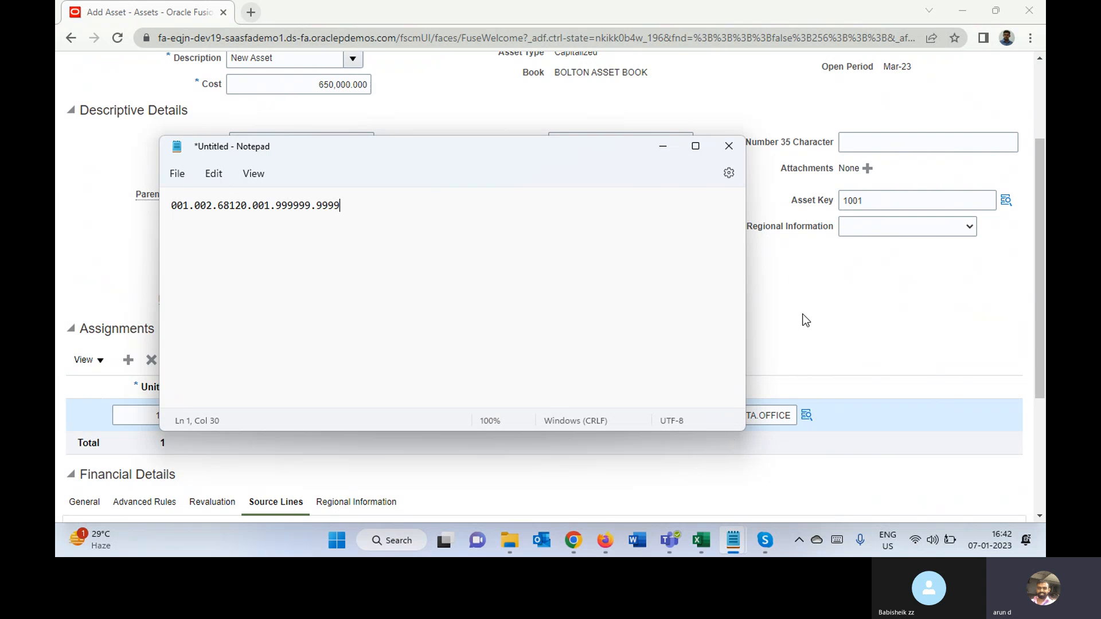
click(664, 149)
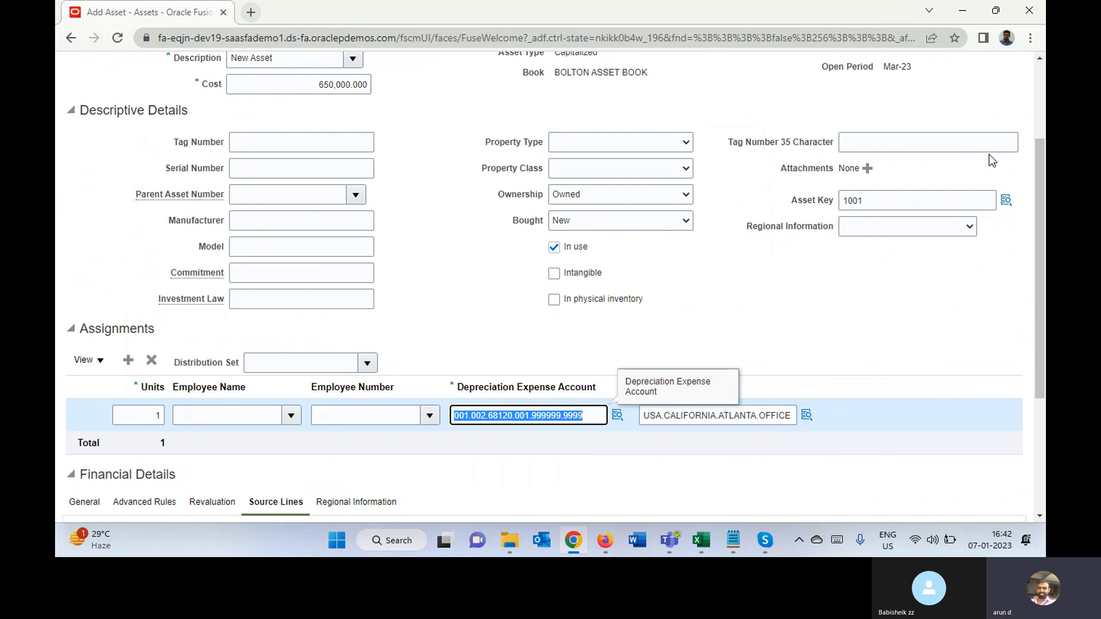
Submit the new asset and run Prepare All on the asset additions list.
drag(1040, 161, 1045, 75)
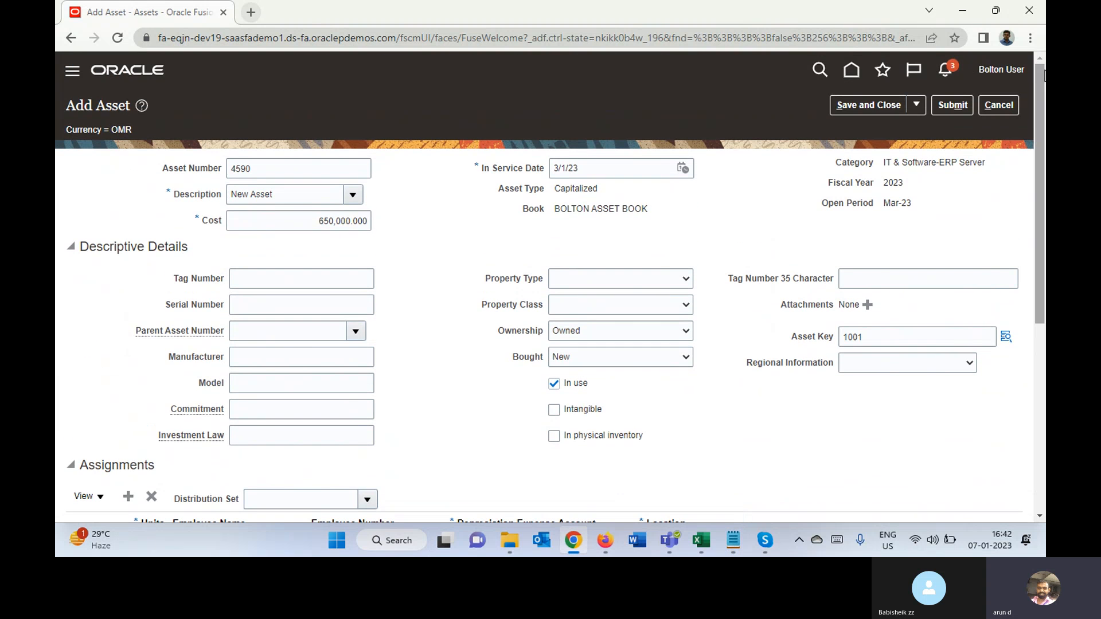
click(946, 107)
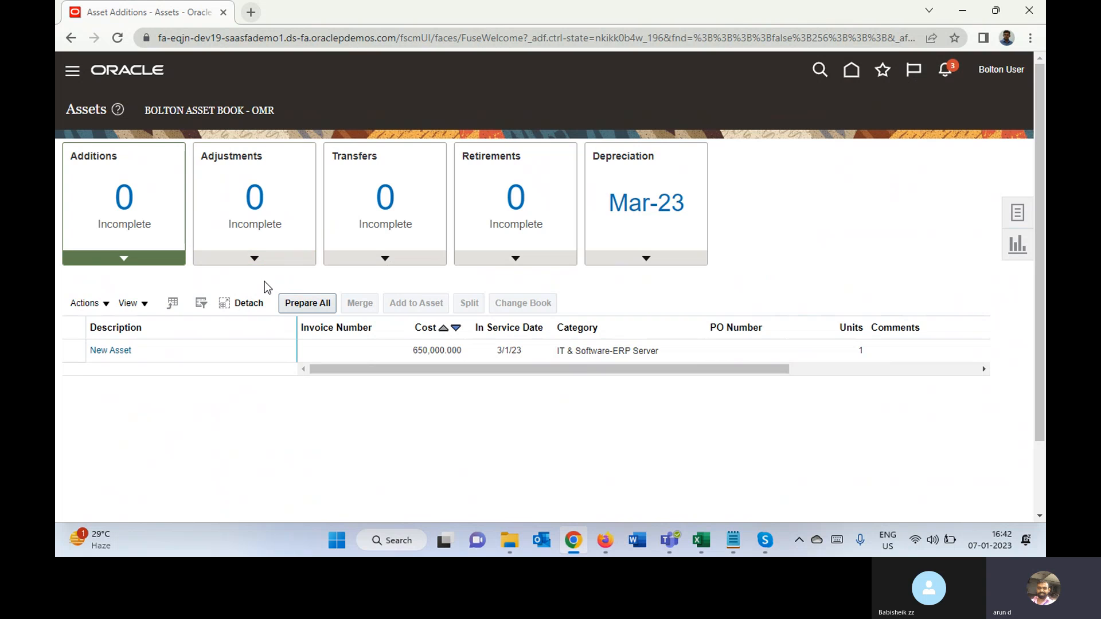
click(172, 355)
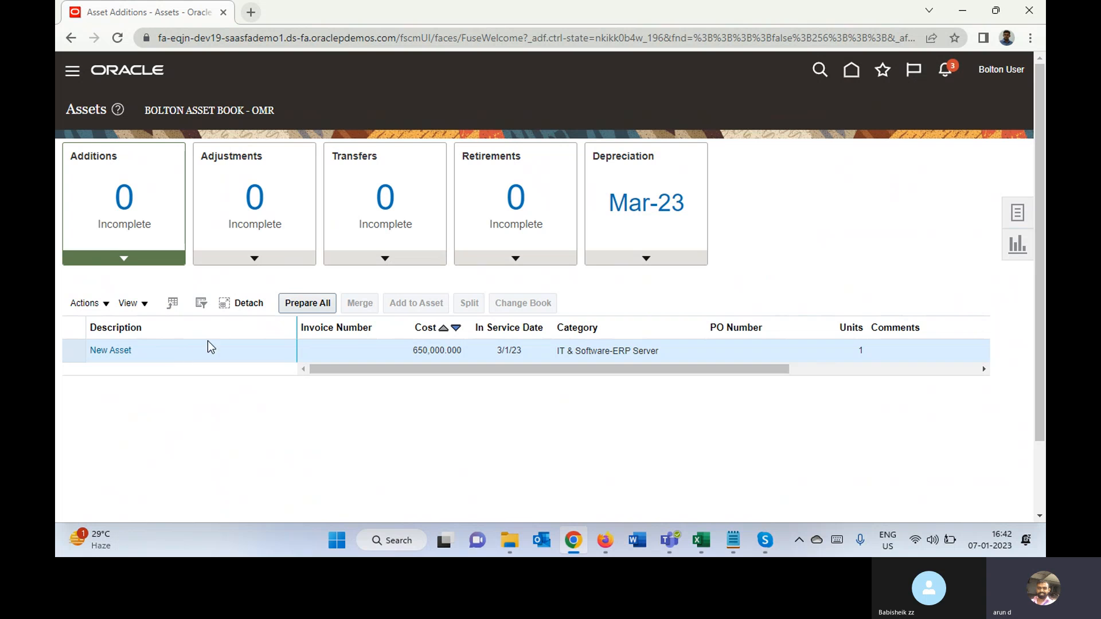
click(311, 306)
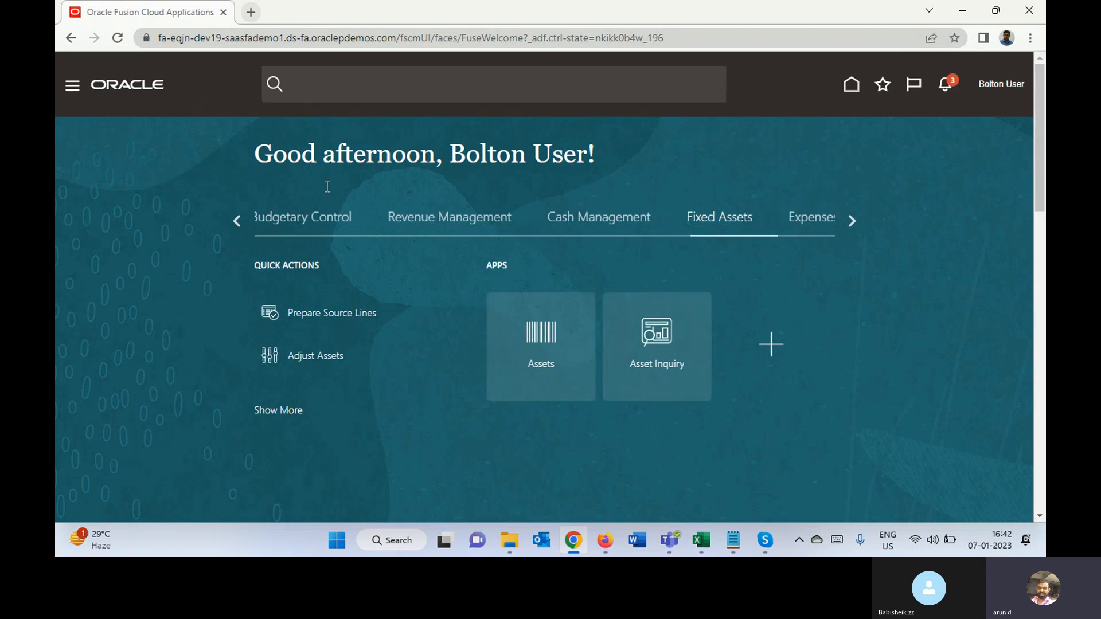
Look up asset 4590 among the recent additions in Asset Inquiry, examine its book and financial details, and return to the home page.
click(652, 336)
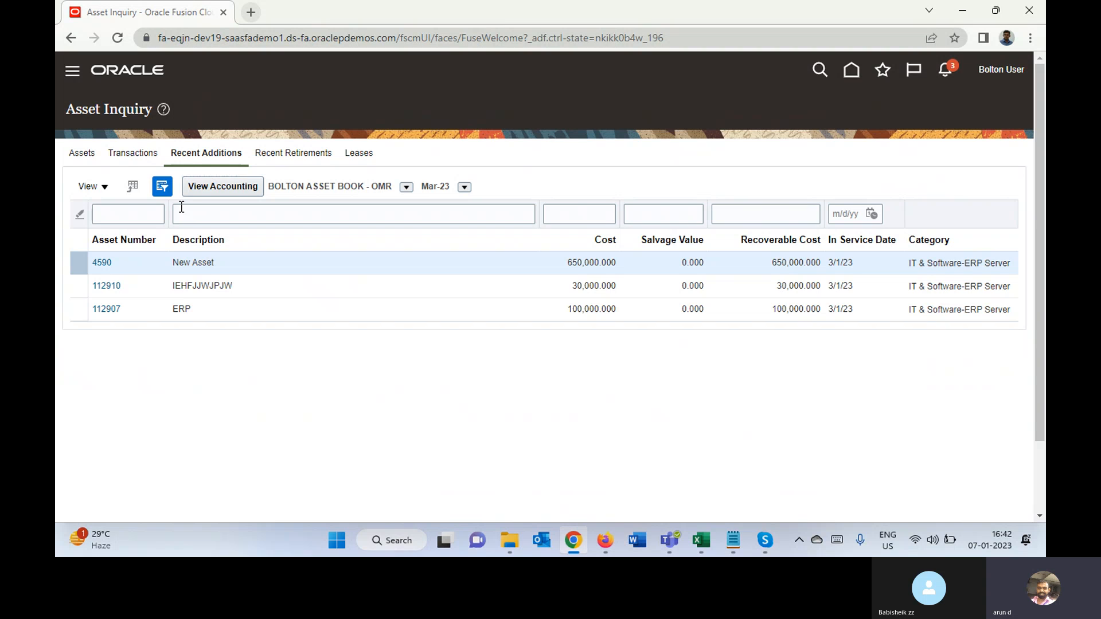
click(102, 263)
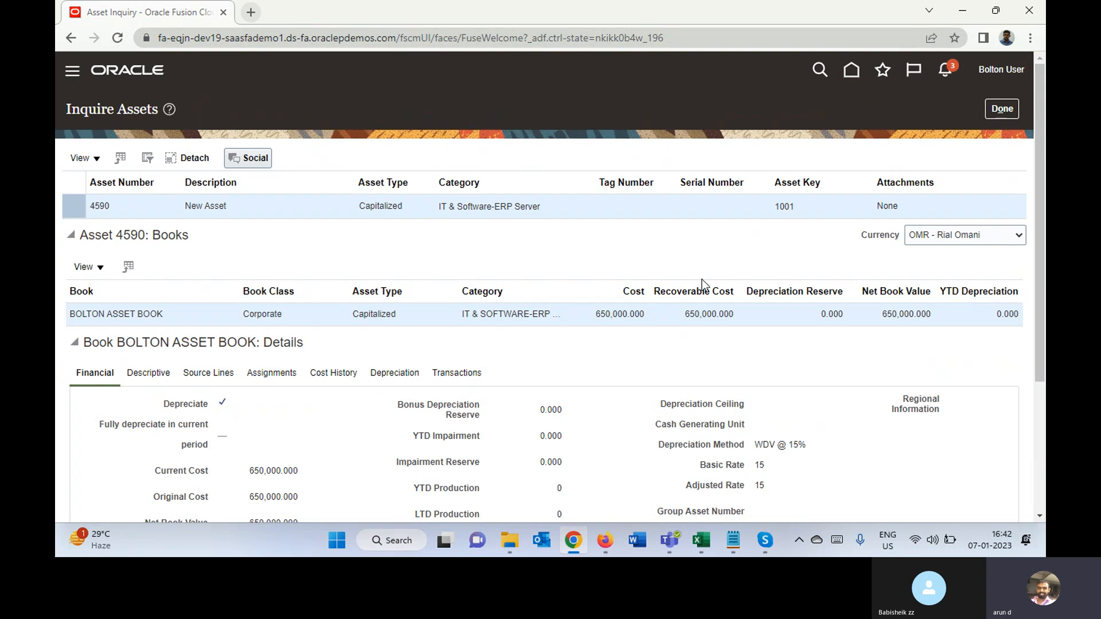
mouse_move(1042, 213)
mouse_down()
mouse_move(1033, 381)
mouse_move(1043, 209)
mouse_up()
click(1002, 109)
click(852, 70)
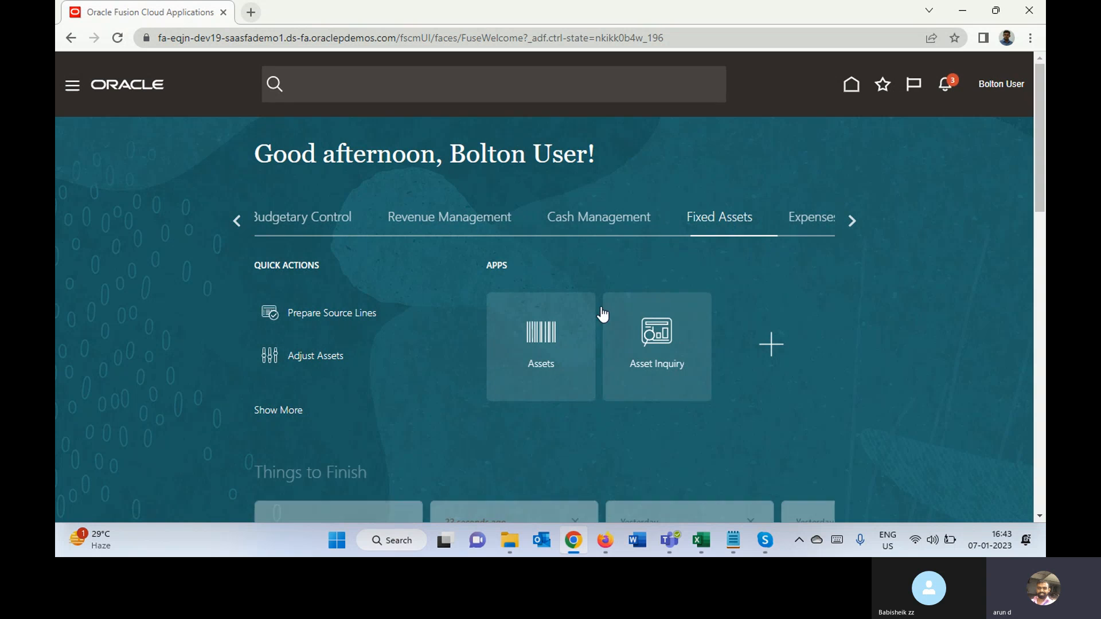
Open the Create Accounting process from the Assets work area and select BOLTON ASSET BOOK as the book.
click(557, 305)
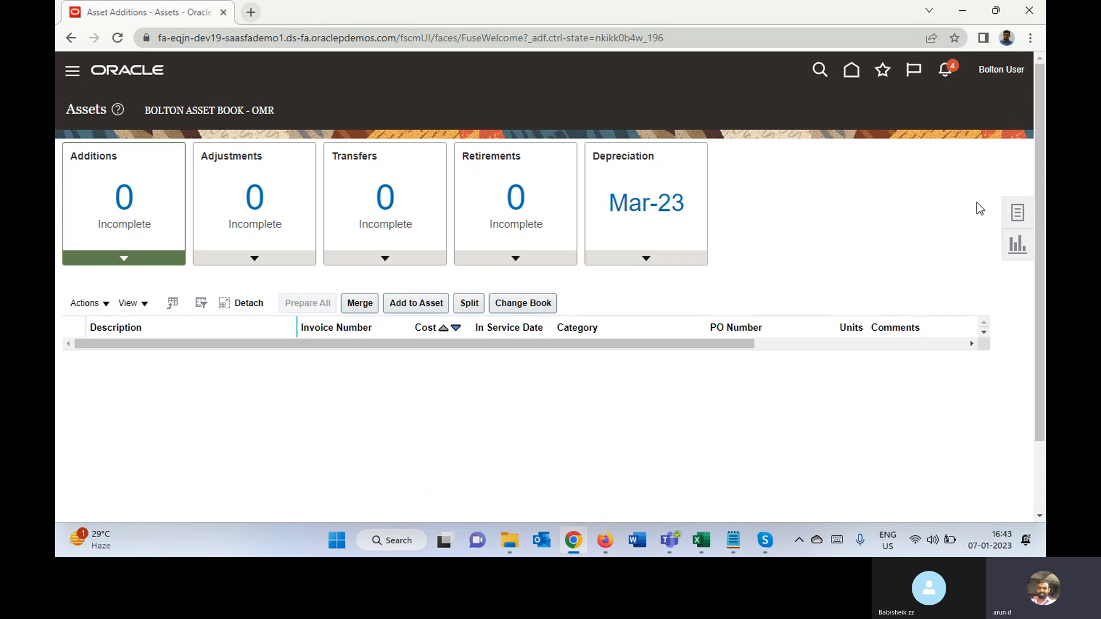
click(1017, 213)
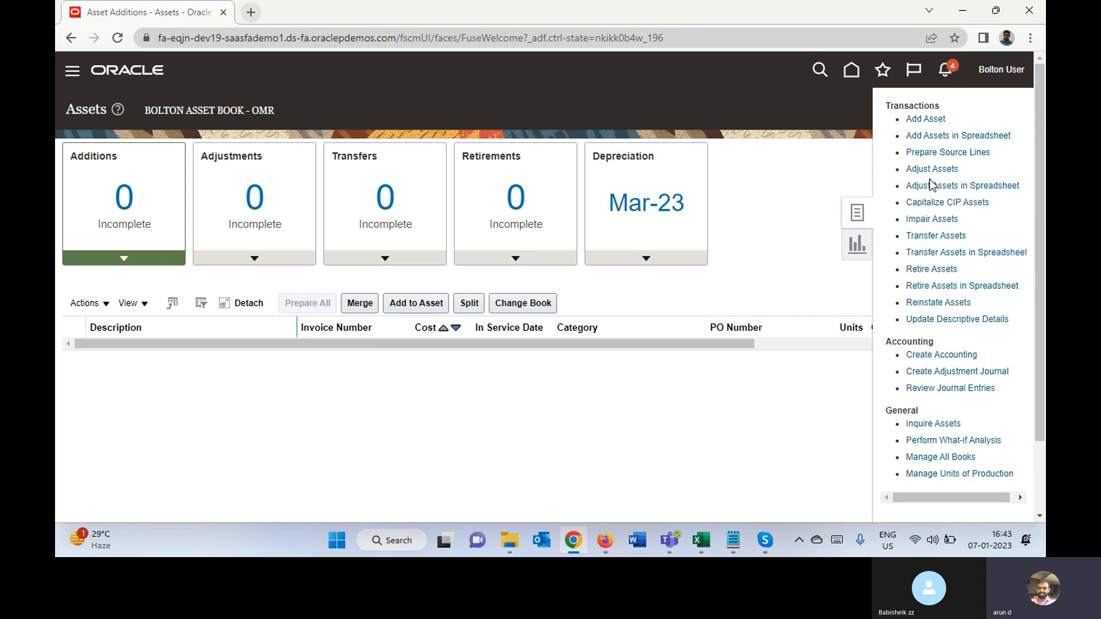
click(941, 357)
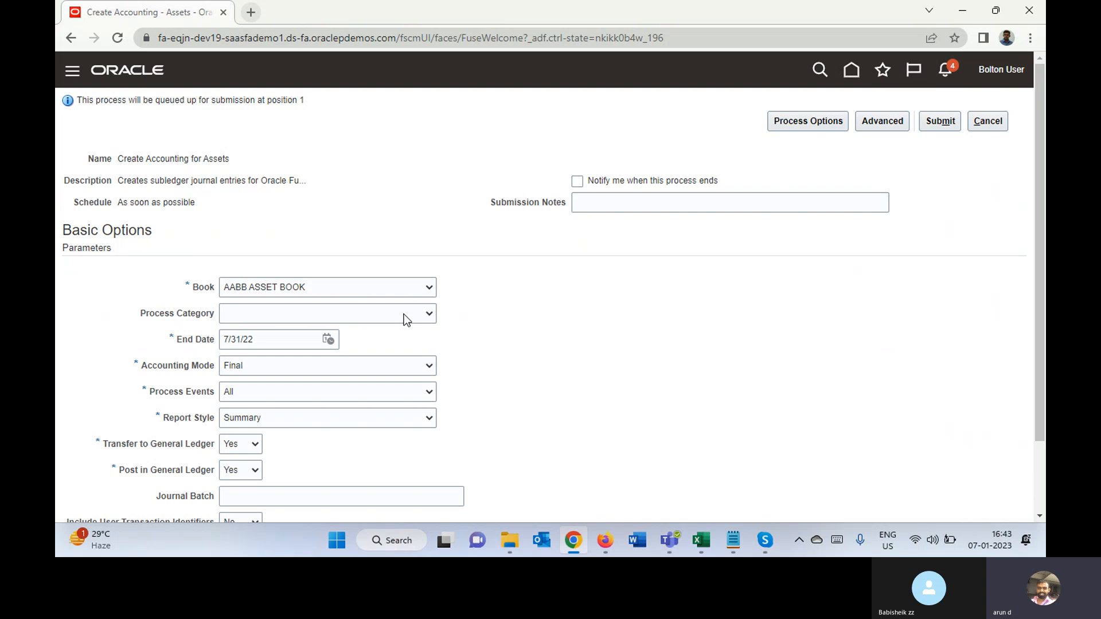
click(338, 290)
key(b)
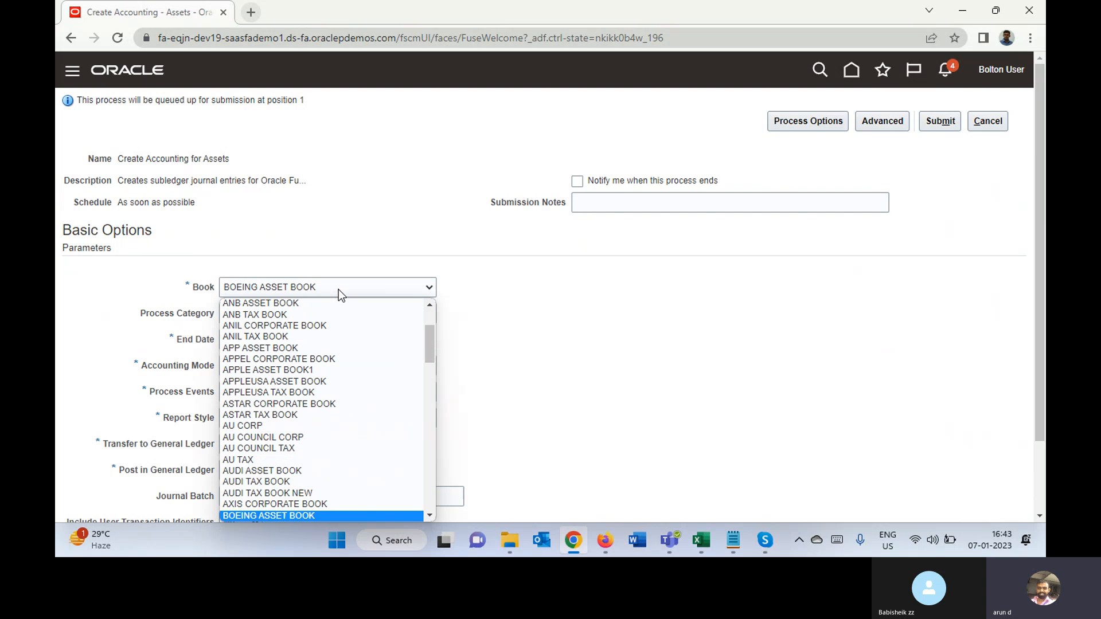
key(Down)
key(Return)
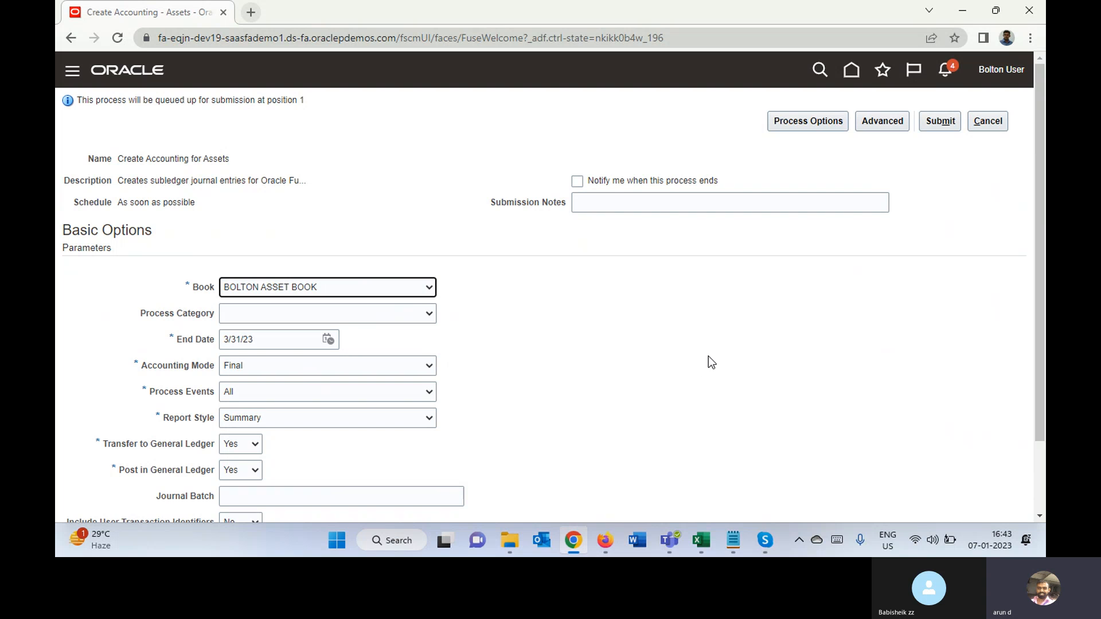
Set the report style to Detail and submit the Create Accounting for Assets process.
click(334, 420)
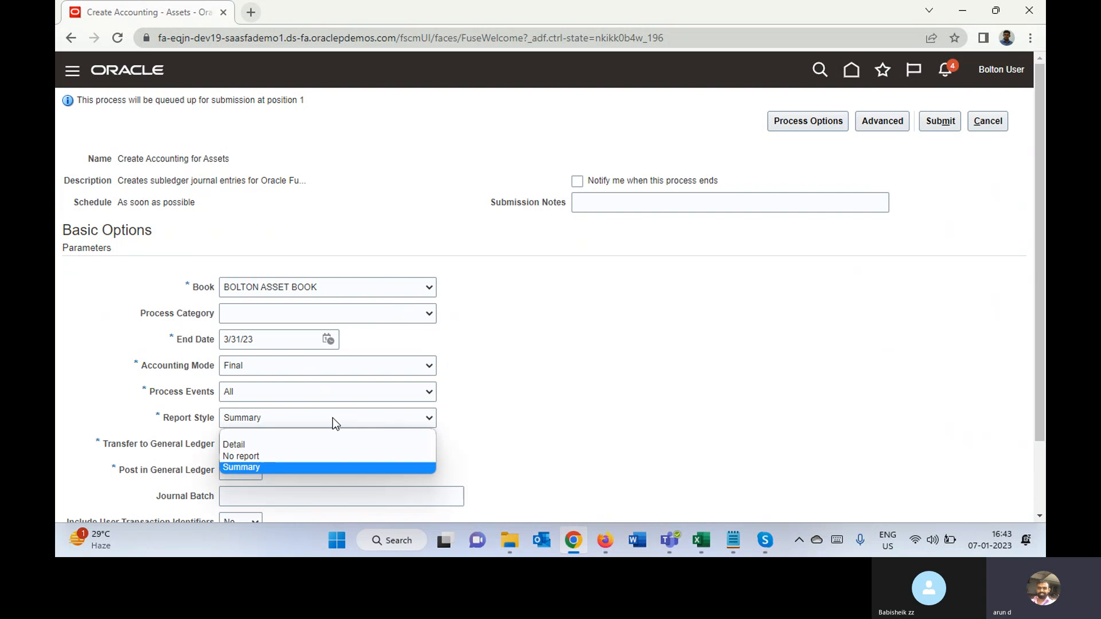
key(Up)
key(Up)
key(Return)
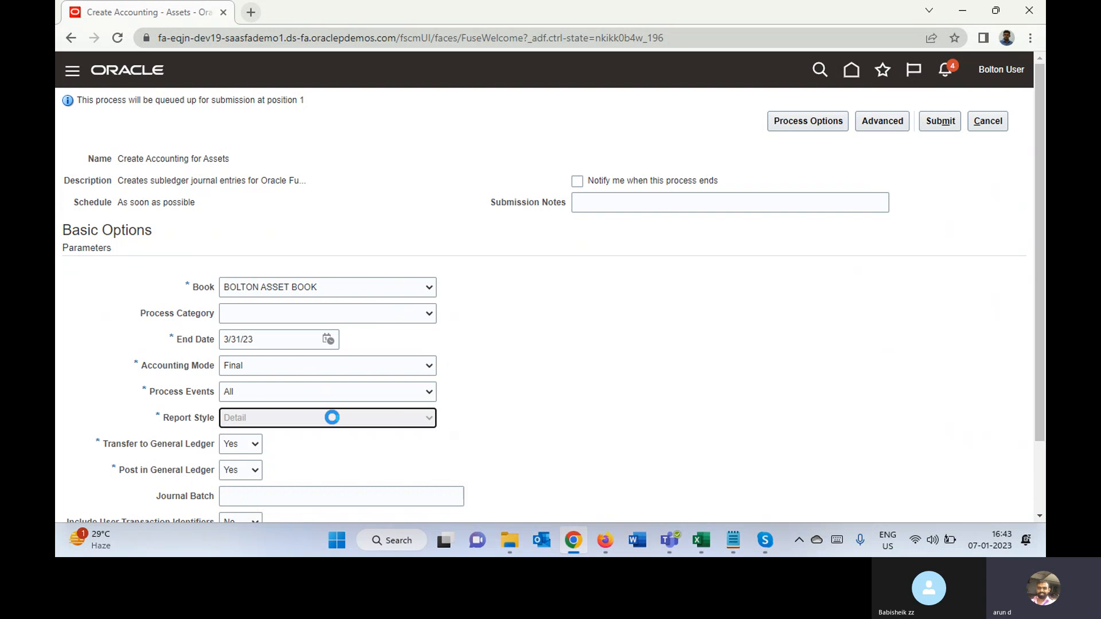
scroll(1033, 228, down, 2)
scroll(1033, 227, up, 2)
click(941, 121)
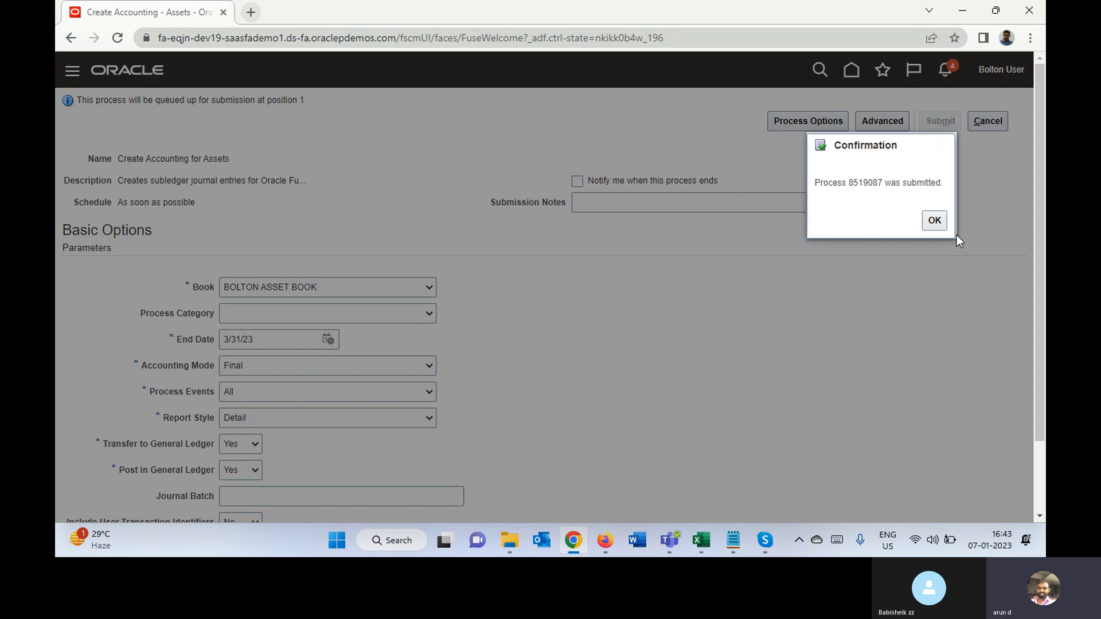
click(935, 220)
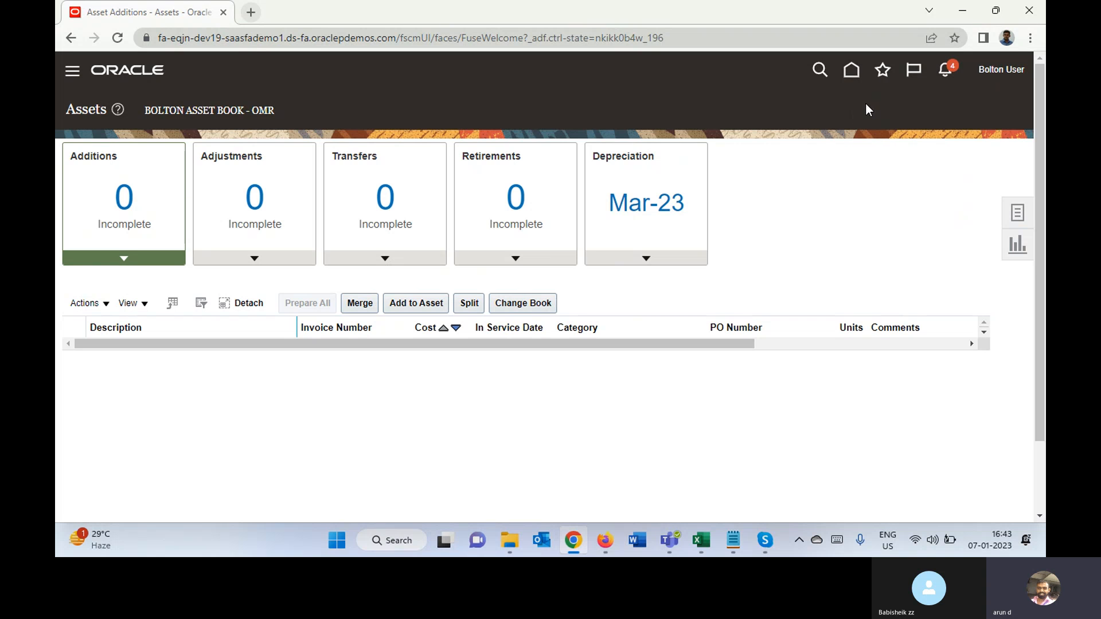
Reopen asset 4590 in Asset Inquiry, review its details and return to the recent additions.
click(853, 72)
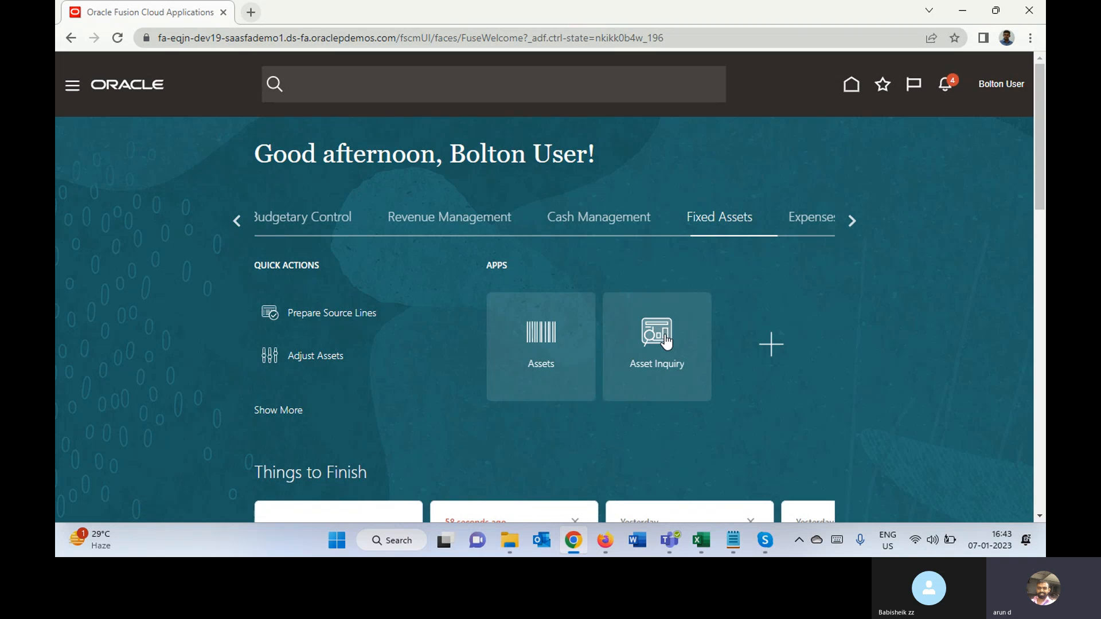
click(665, 340)
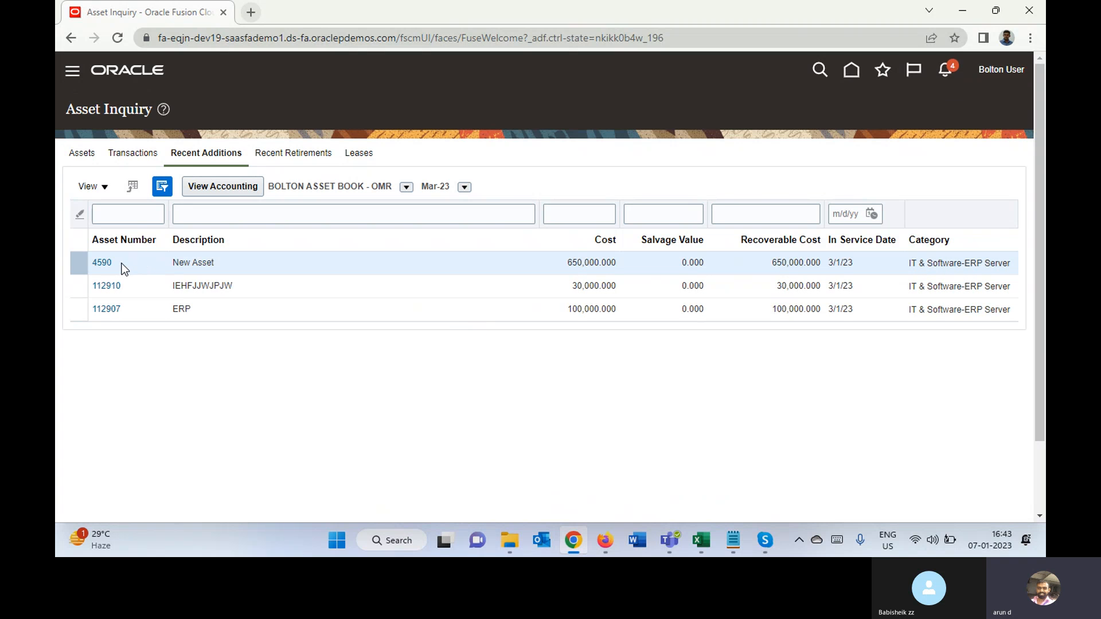
click(103, 263)
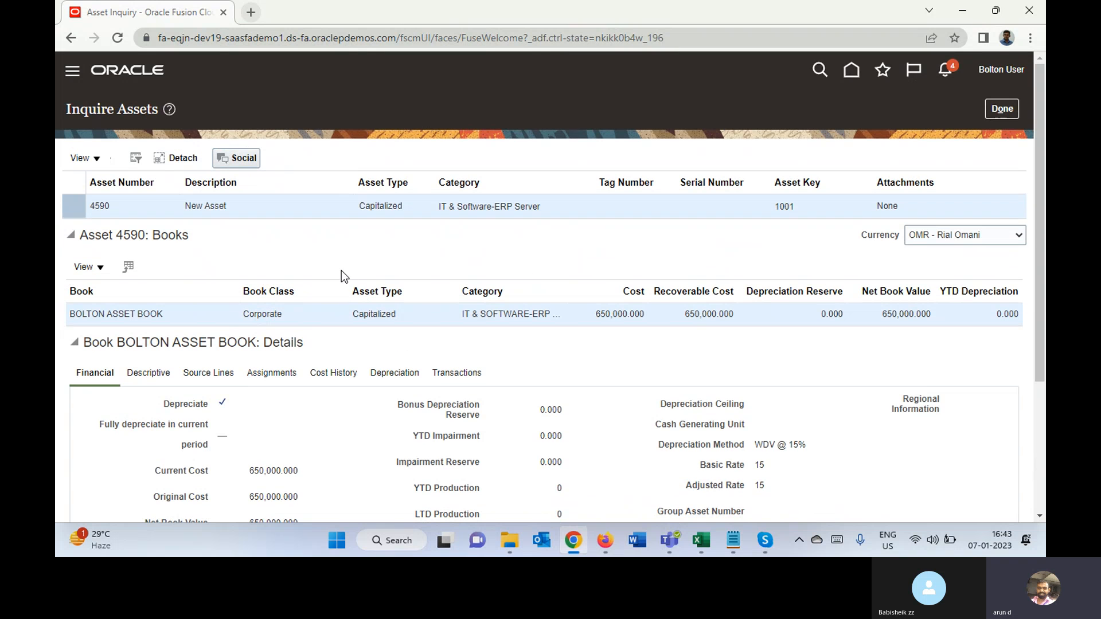
click(1002, 109)
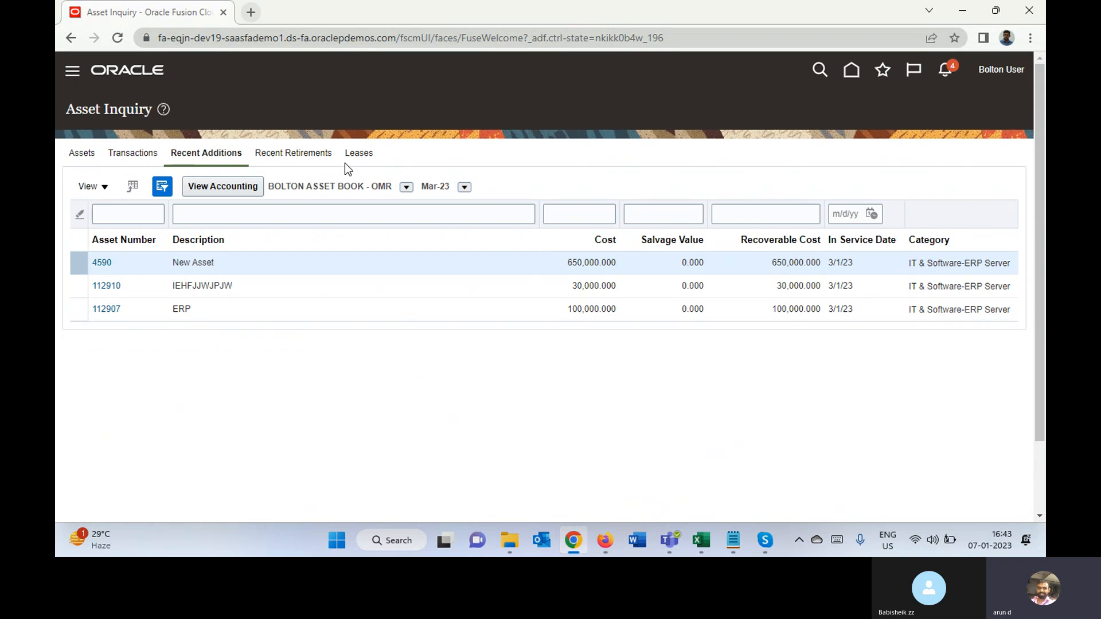
Try to view the accounting lines of asset 4590 and close the dialog.
click(226, 187)
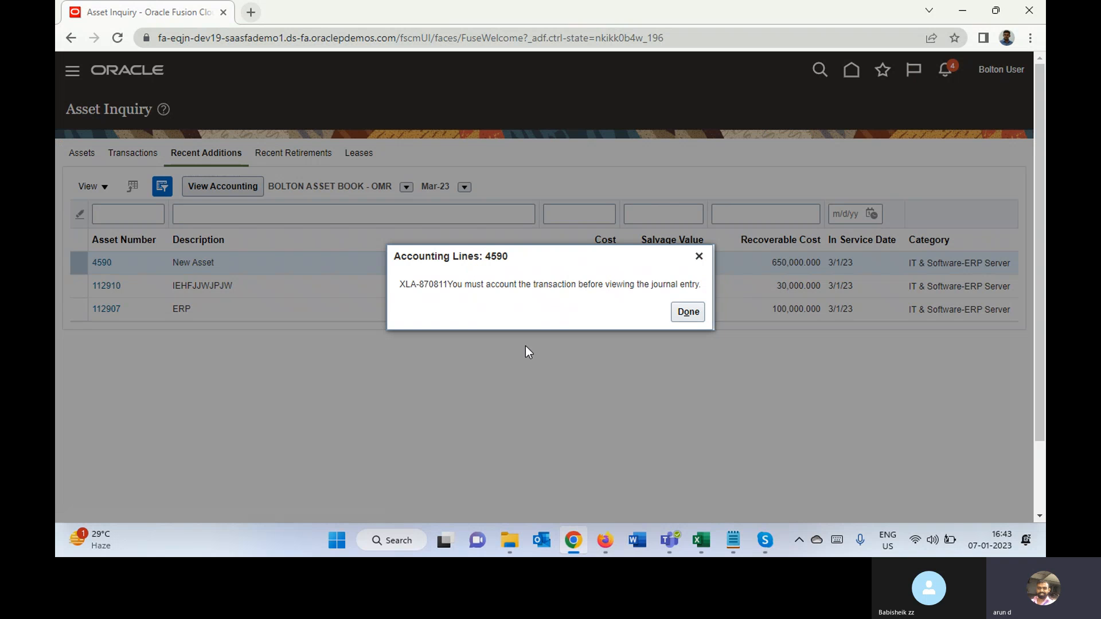
drag(483, 286, 611, 294)
click(691, 317)
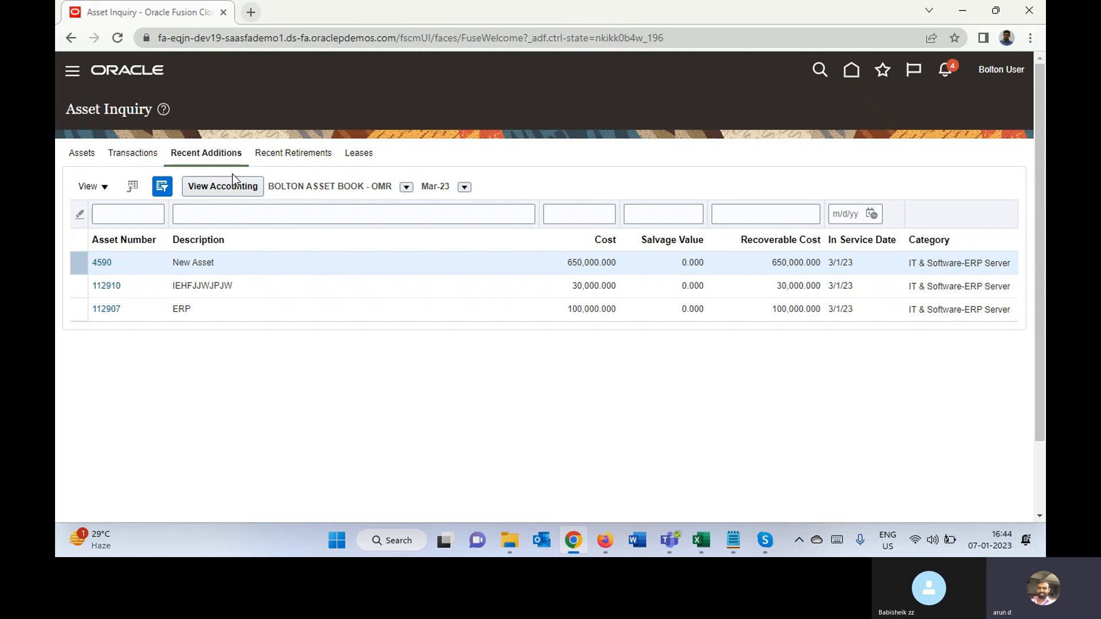
Open Scheduled Processes to check the status of the Create Accounting for Assets process.
click(72, 74)
drag(616, 186, 615, 471)
click(246, 418)
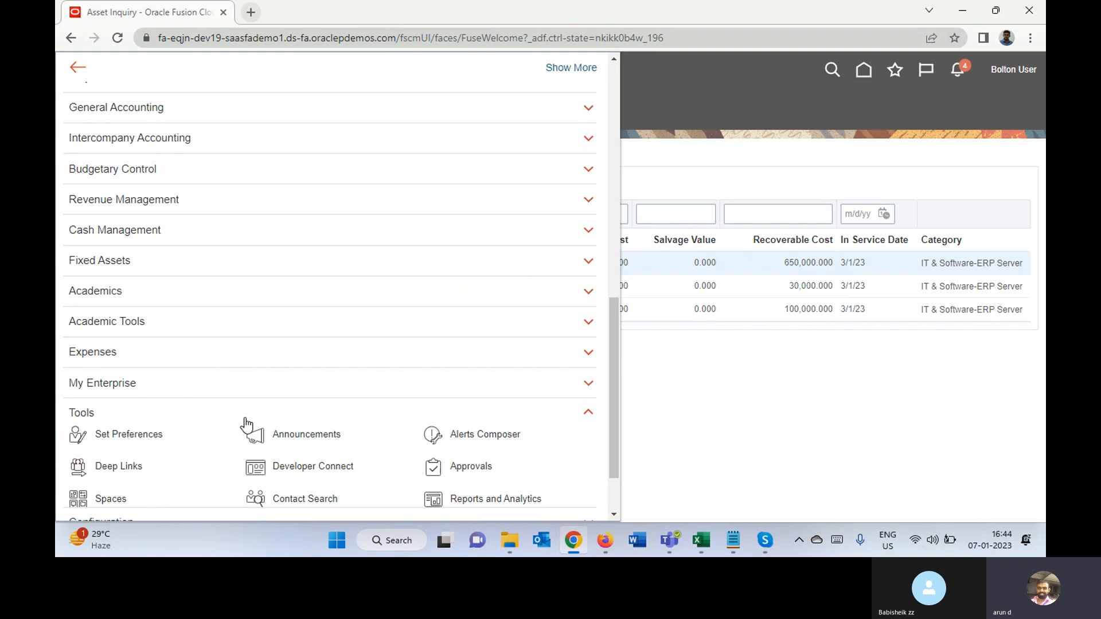
scroll(516, 457, down, 3)
click(137, 370)
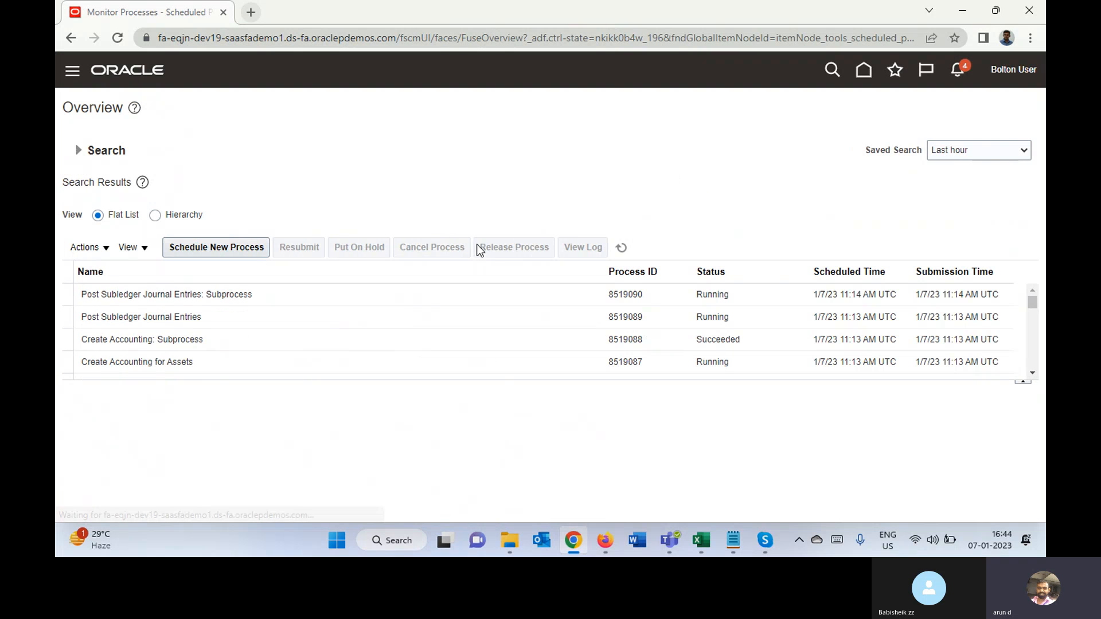
Refresh the scheduled processes list repeatedly to monitor the accounting, journal import and posting processes through to completion.
click(620, 248)
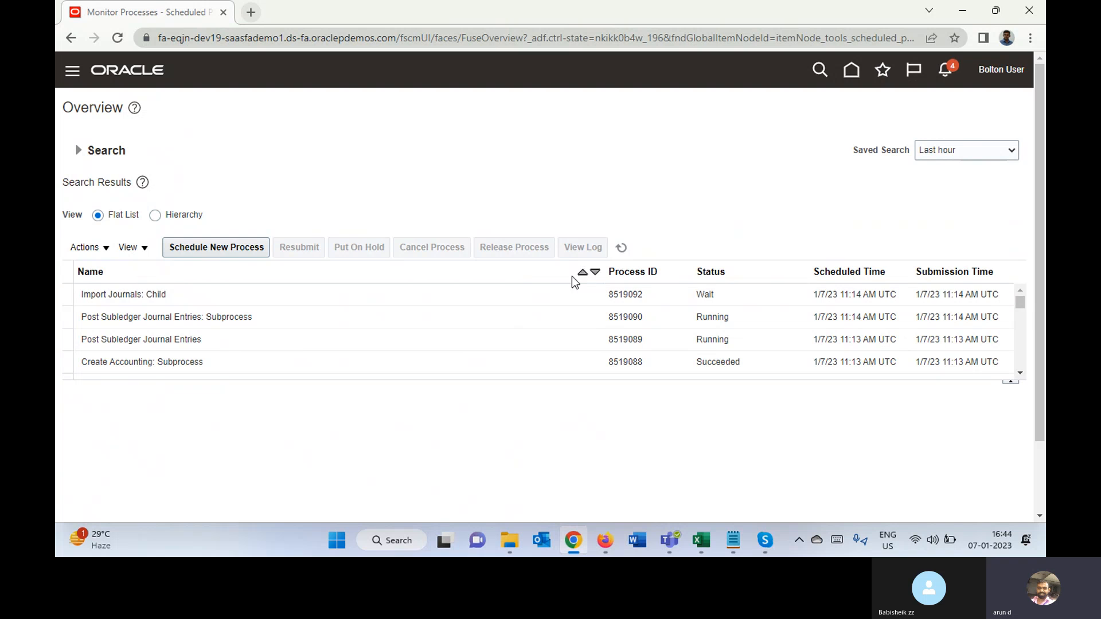
click(621, 249)
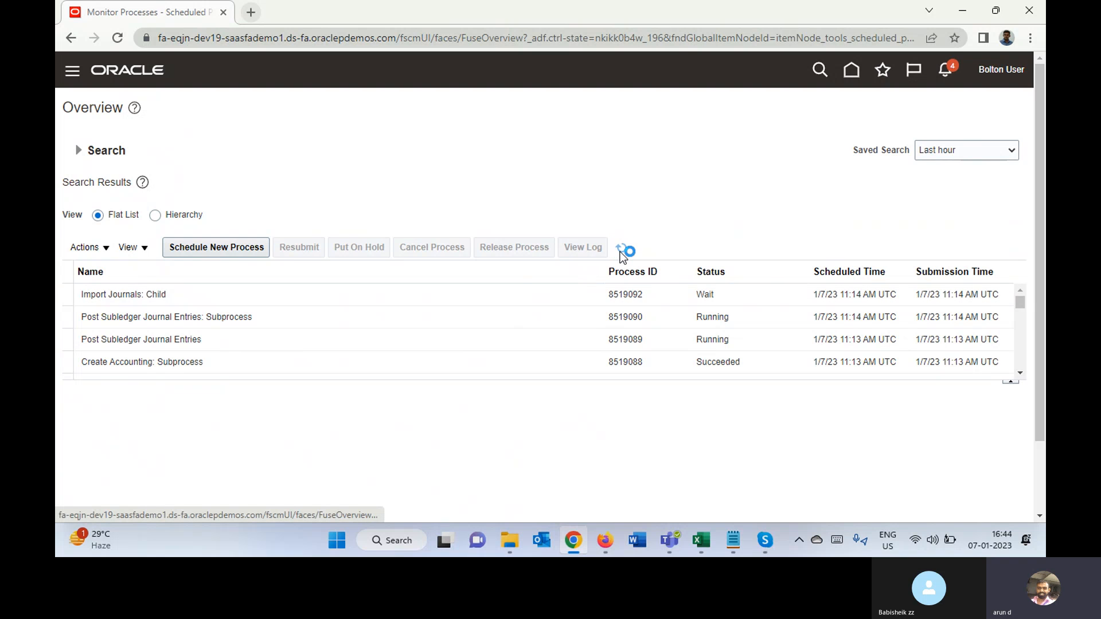
click(623, 252)
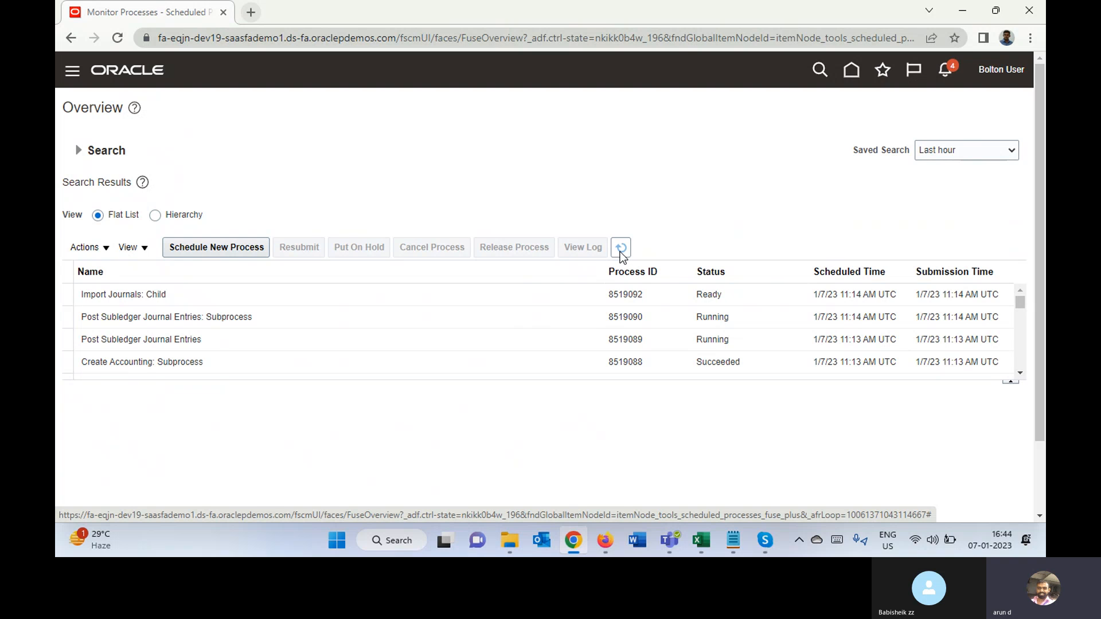
click(621, 252)
click(620, 251)
click(621, 252)
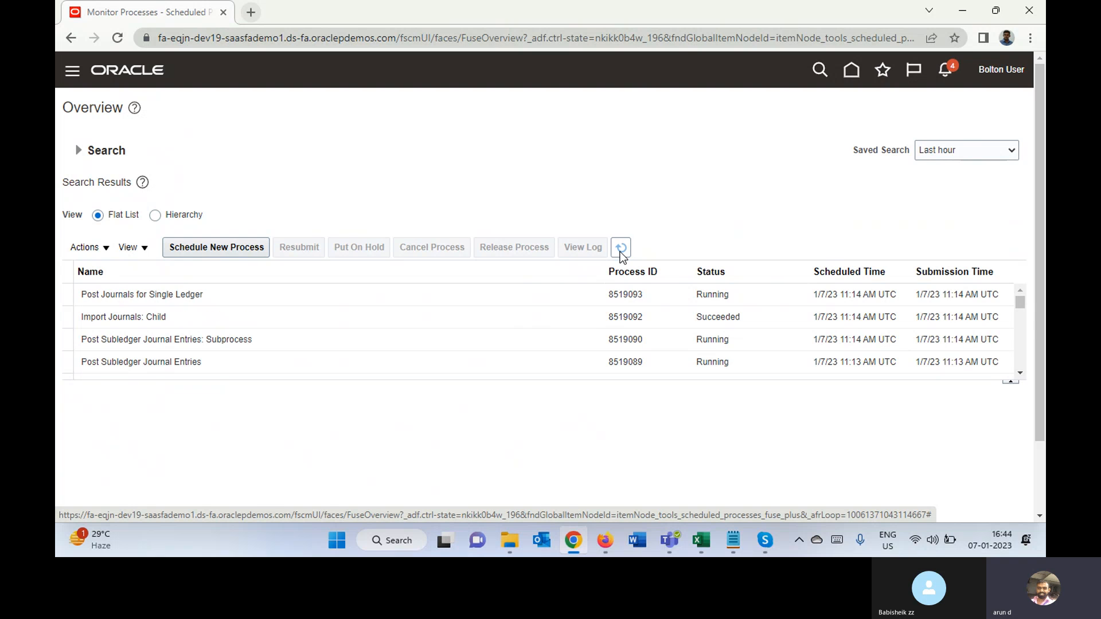
click(621, 252)
click(621, 253)
click(621, 252)
click(620, 251)
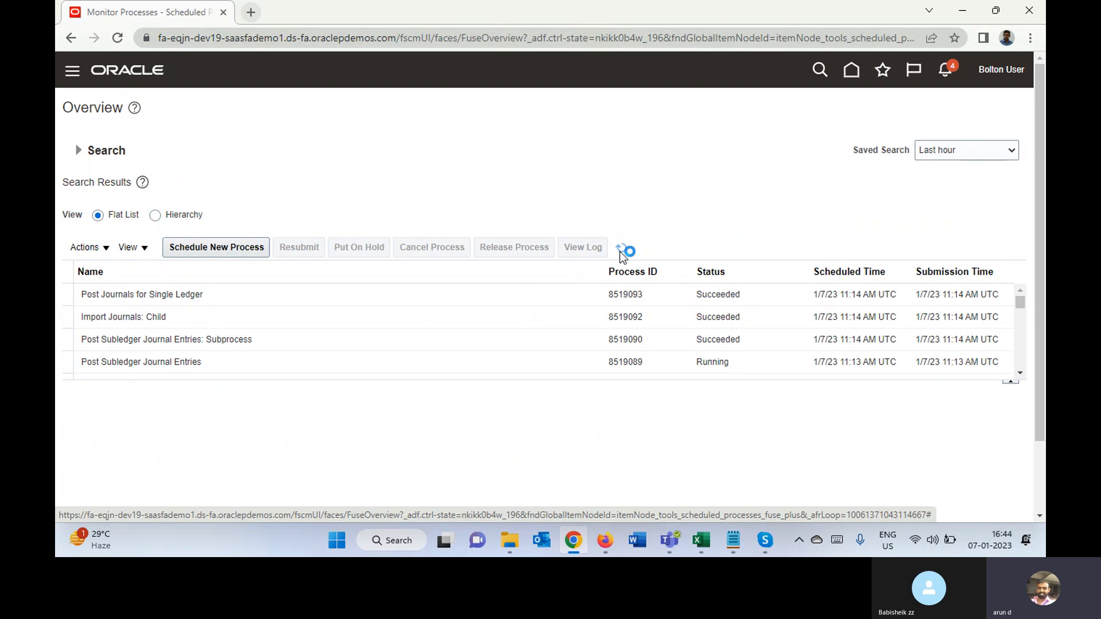
click(621, 250)
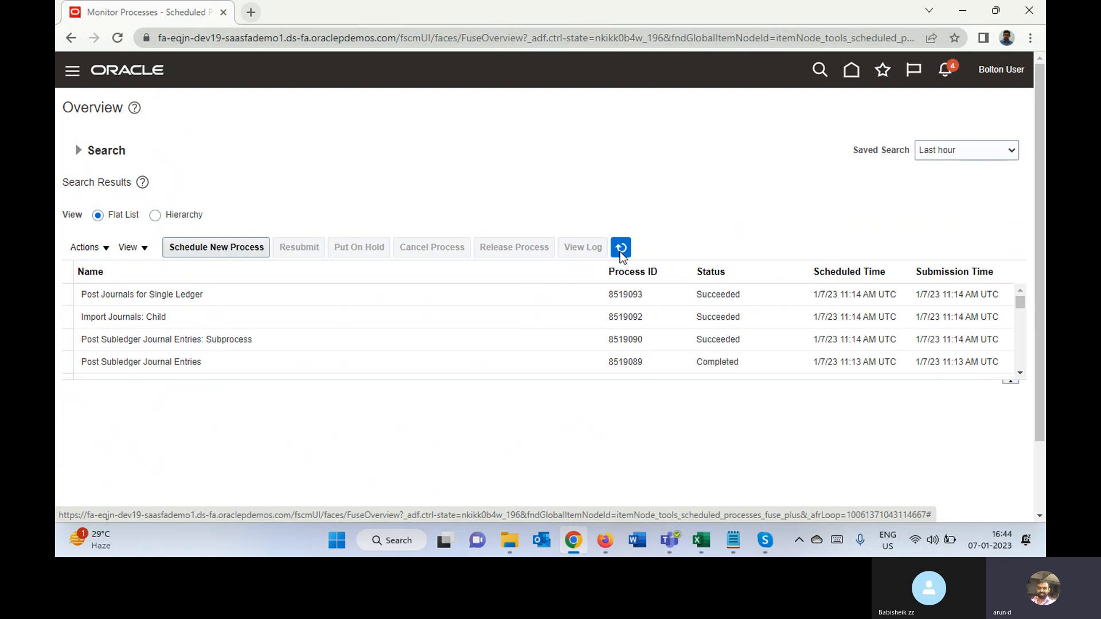
Review the accounting lines of asset 4590 from the recent additions in Asset Inquiry, and close them.
click(852, 70)
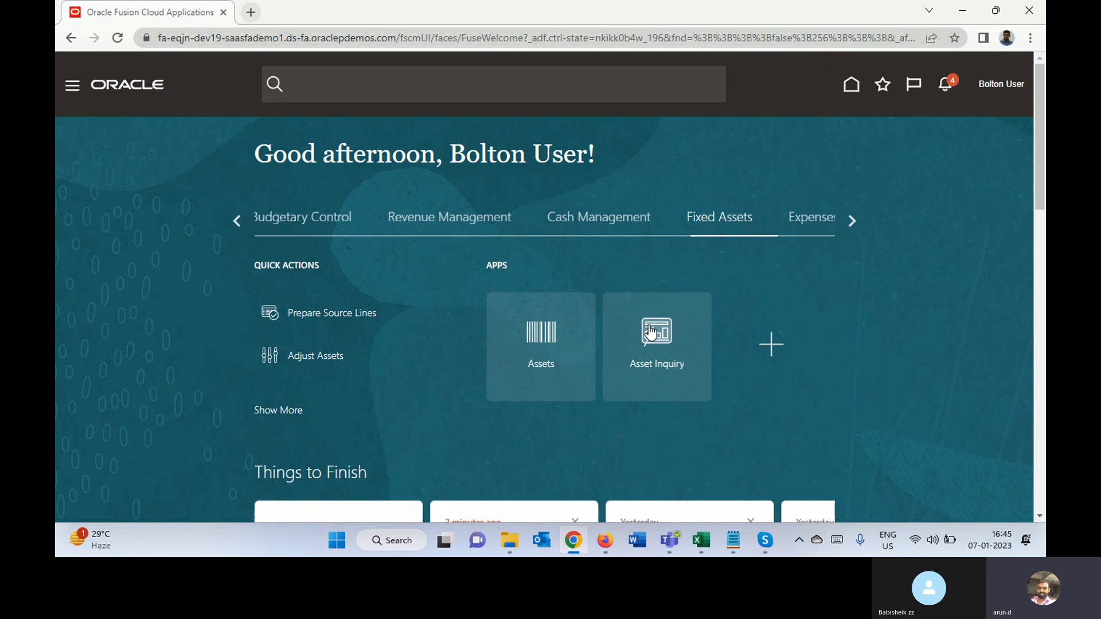
click(649, 331)
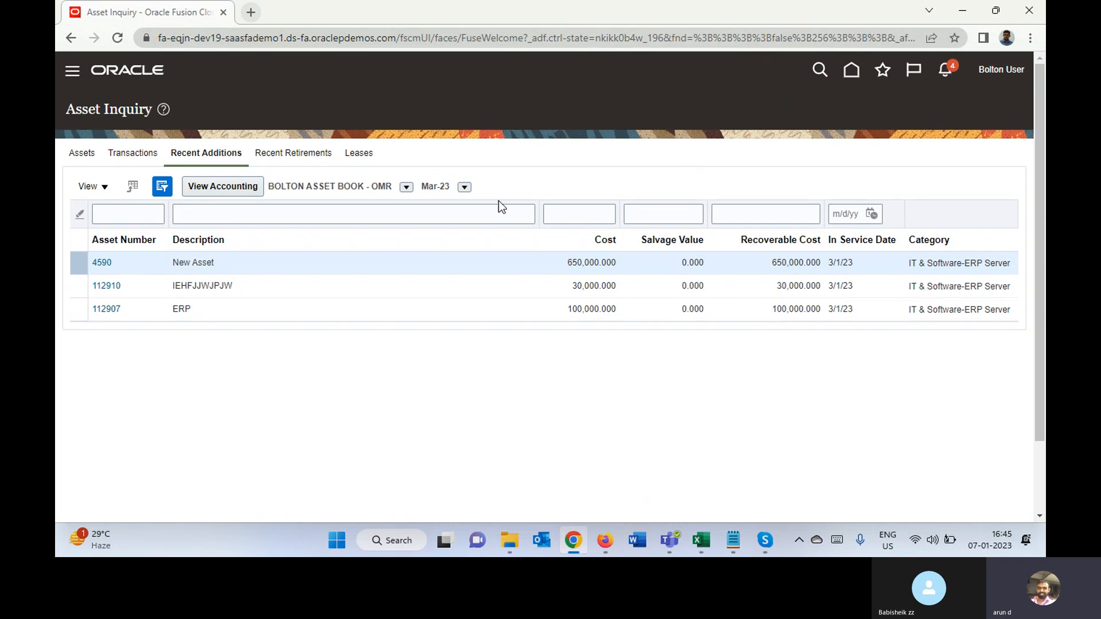
click(221, 187)
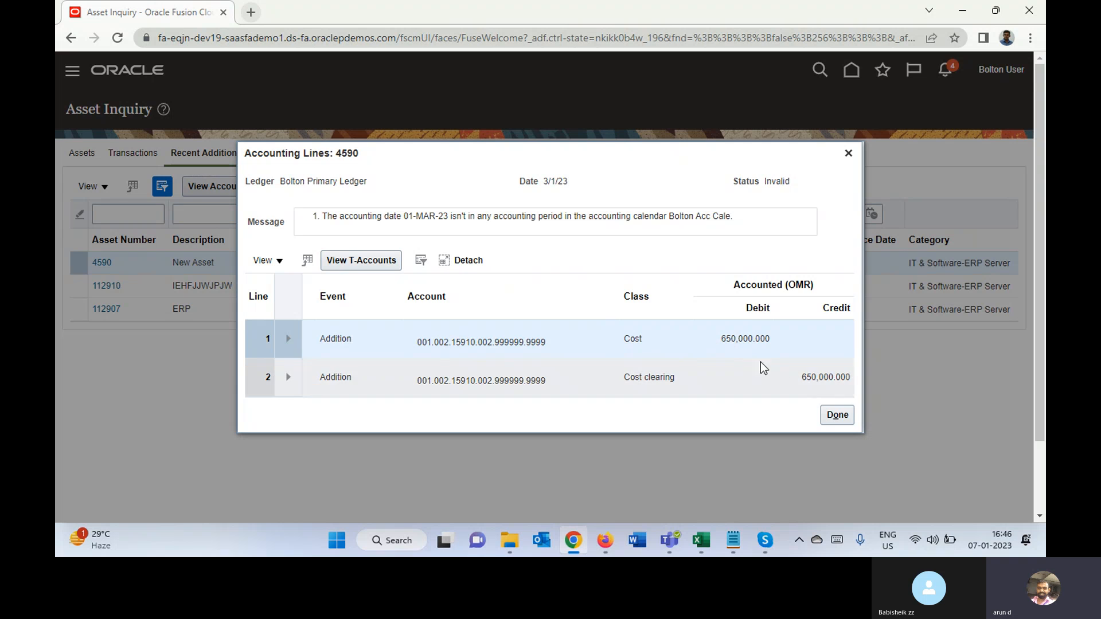
click(837, 415)
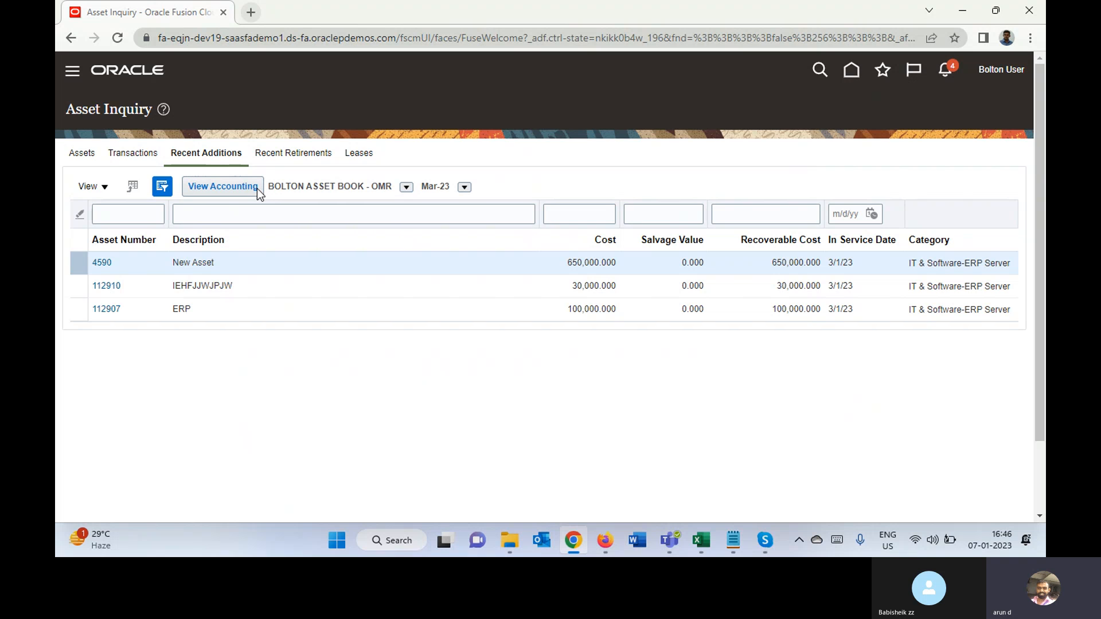
Open the Payables Invoices work area and start creating a new invoice.
click(849, 71)
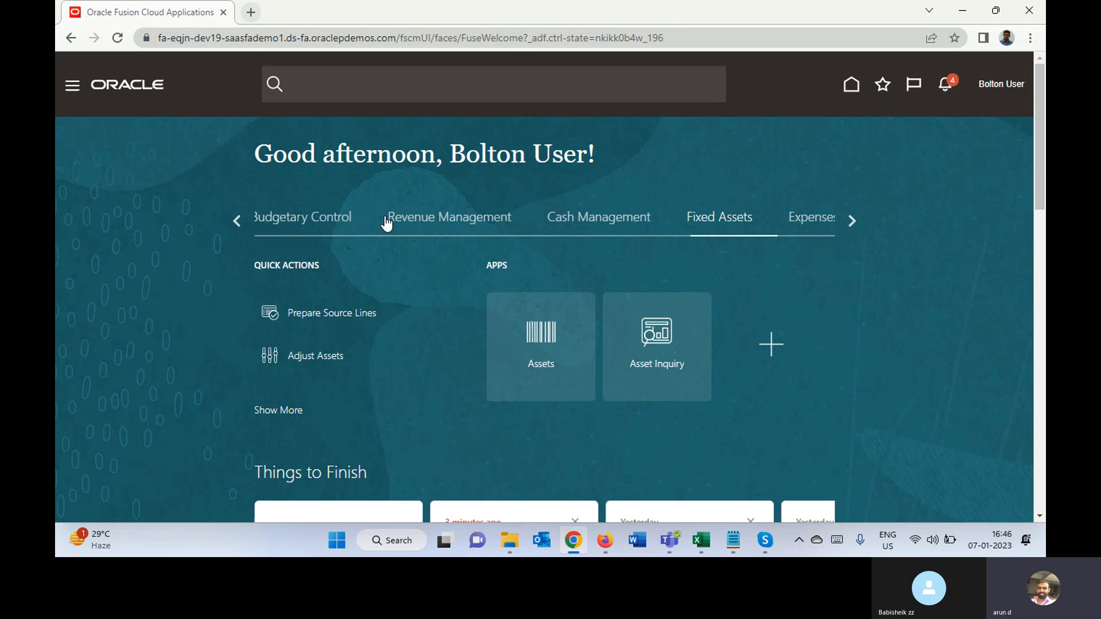
click(238, 221)
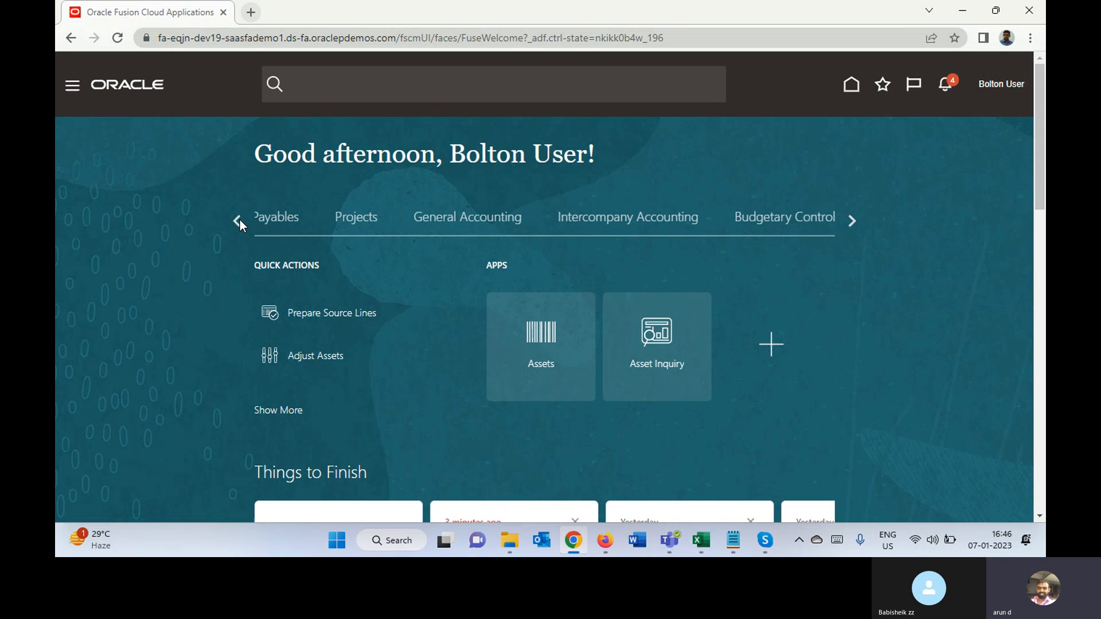
click(277, 218)
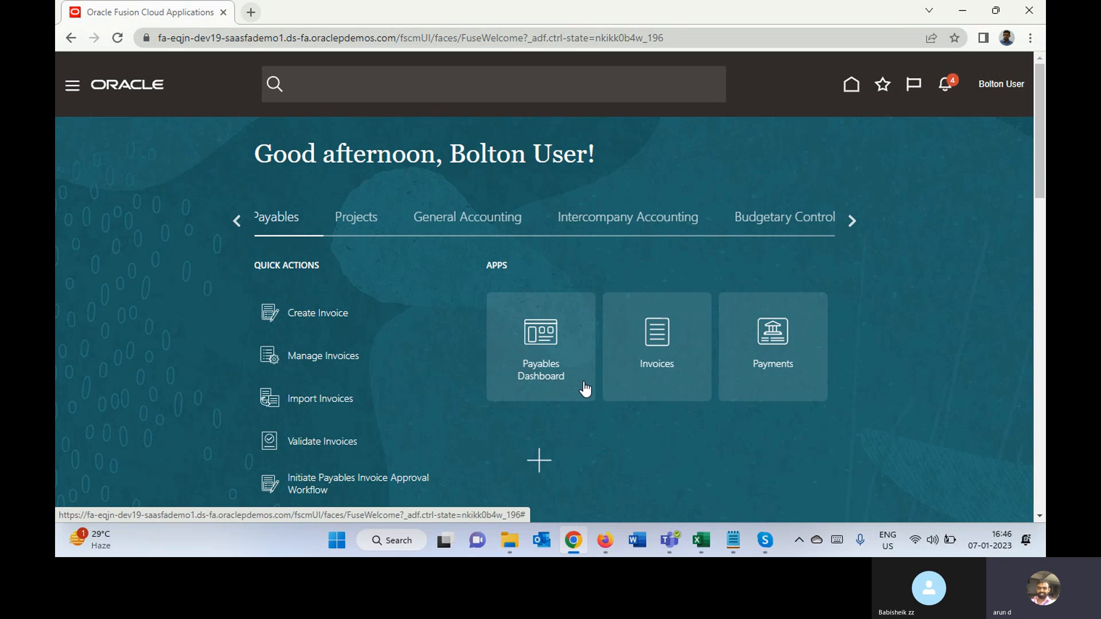
click(656, 339)
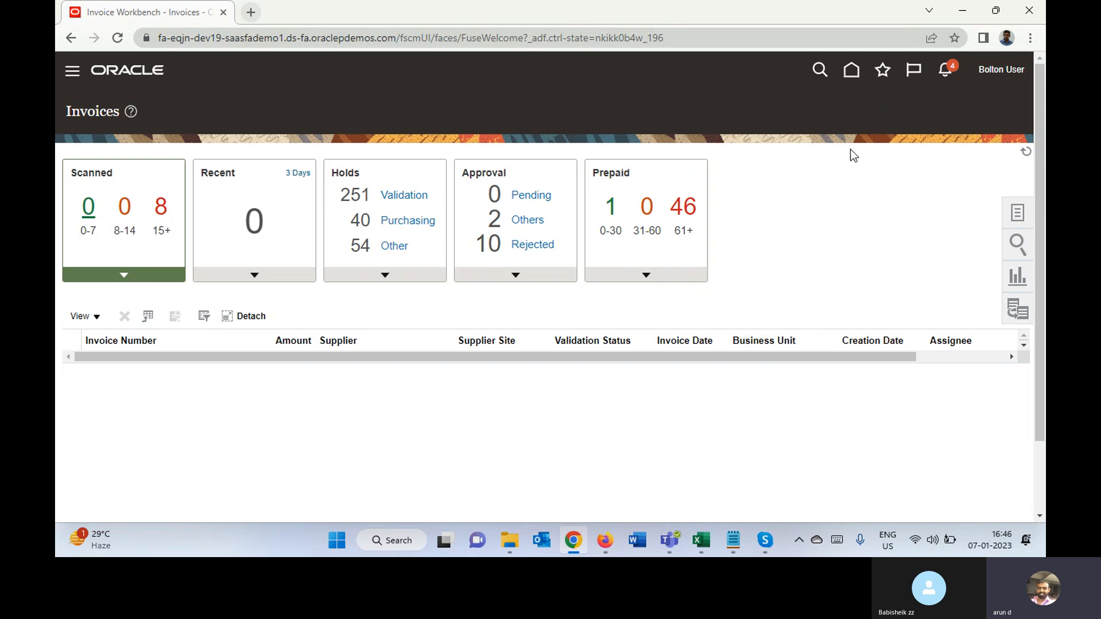
click(1017, 213)
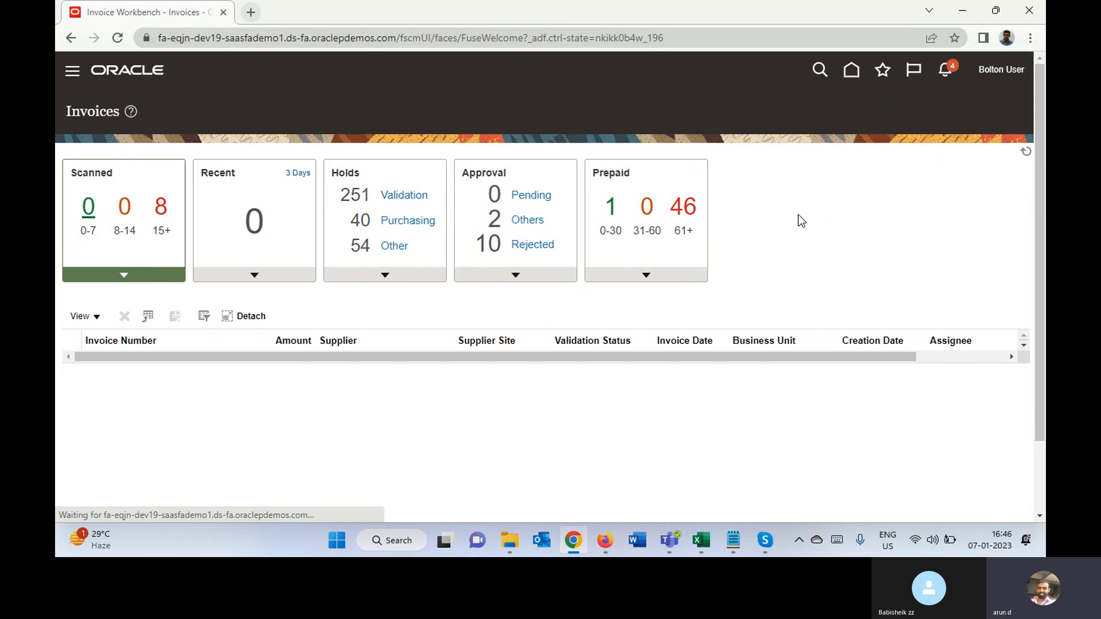
click(920, 119)
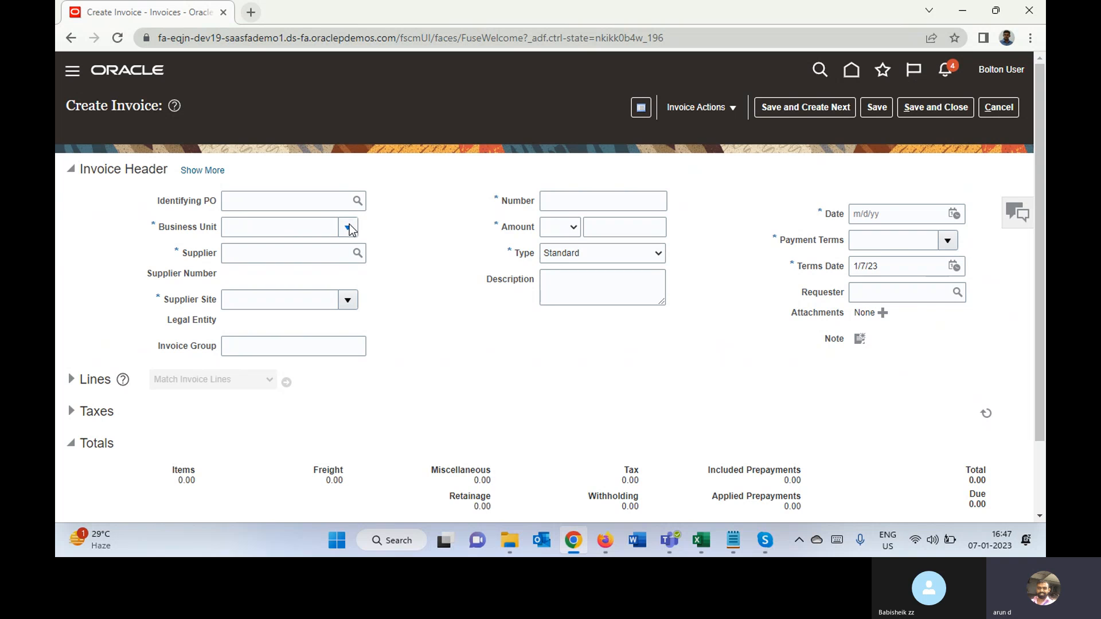
Set the new invoice's business unit to Bolton Business Unit.
click(324, 229)
text(Bol)
key(Tab)
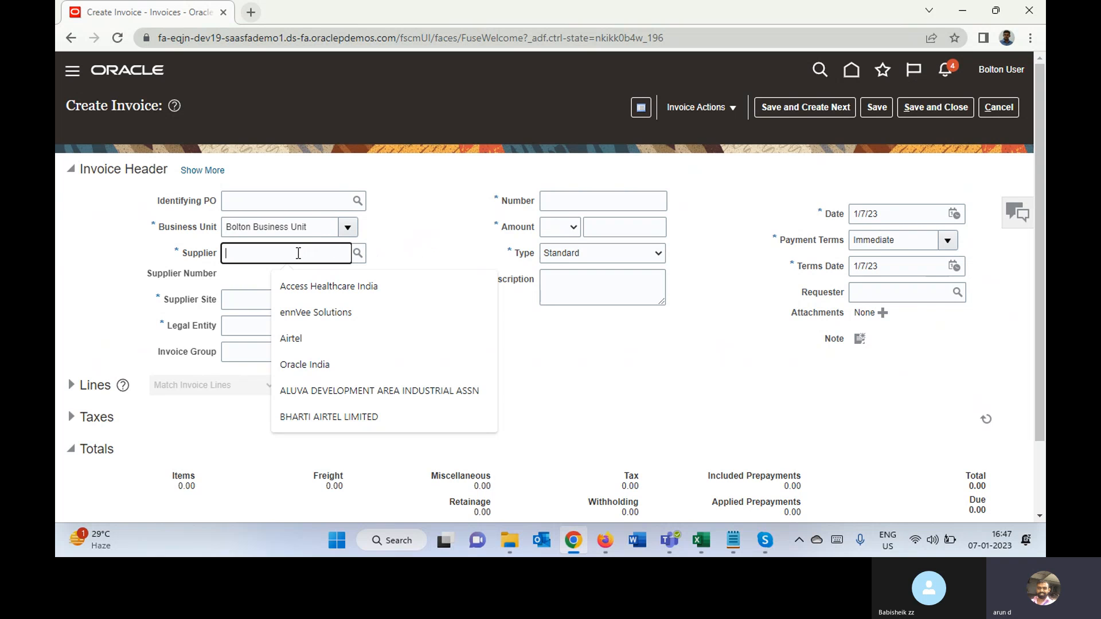
Search for suppliers whose name does not contain "@" and select AVK Supplier for the invoice.
text(enn)
key(Tab)
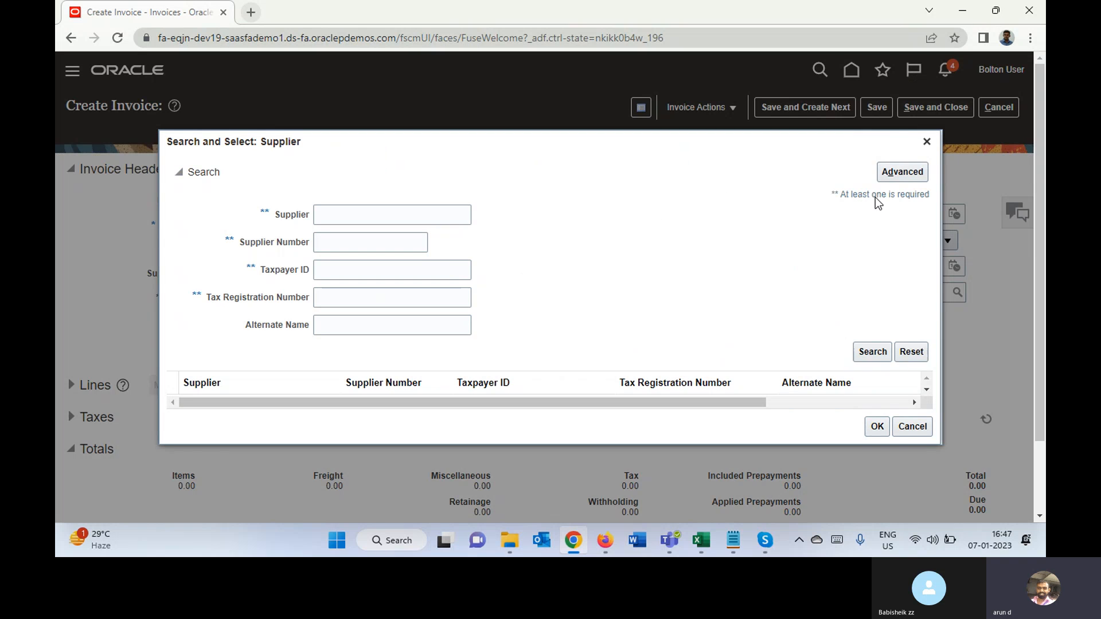
click(905, 173)
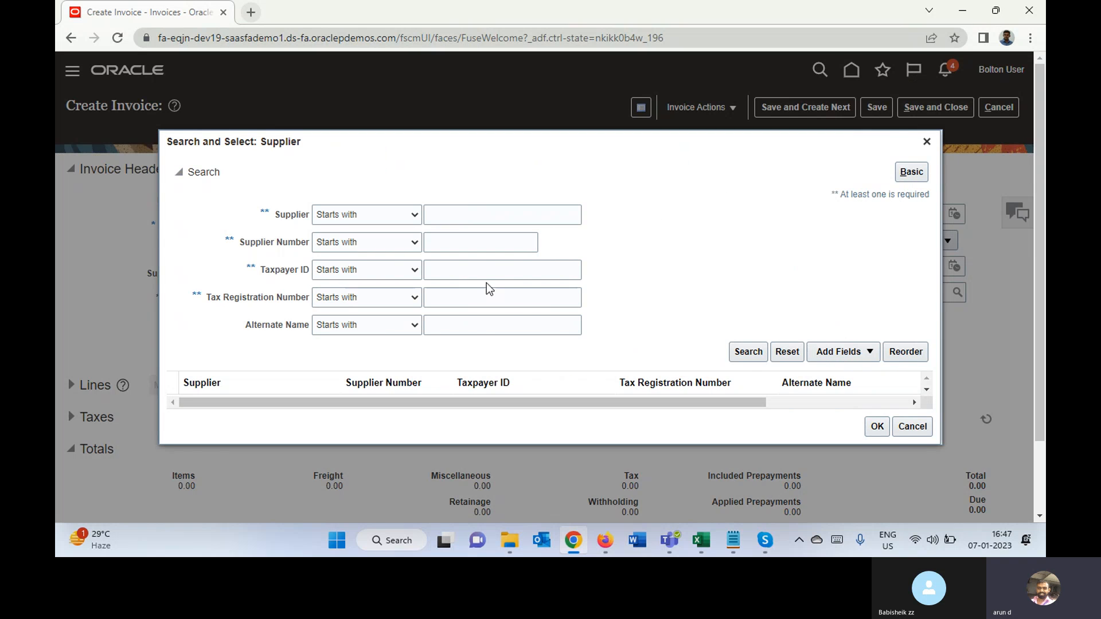
click(343, 216)
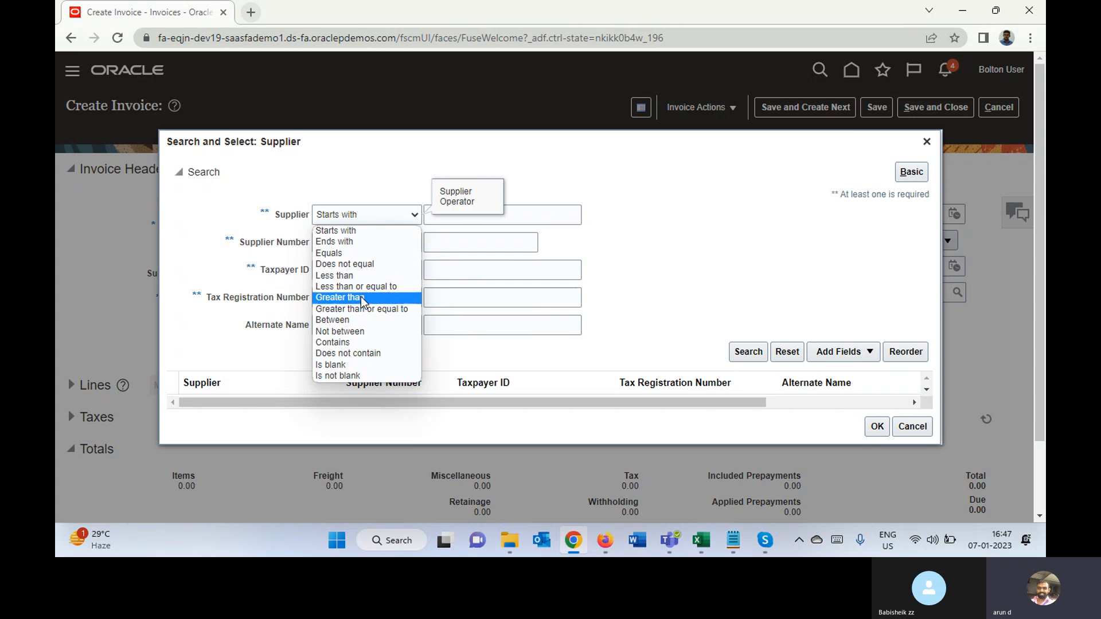
click(366, 354)
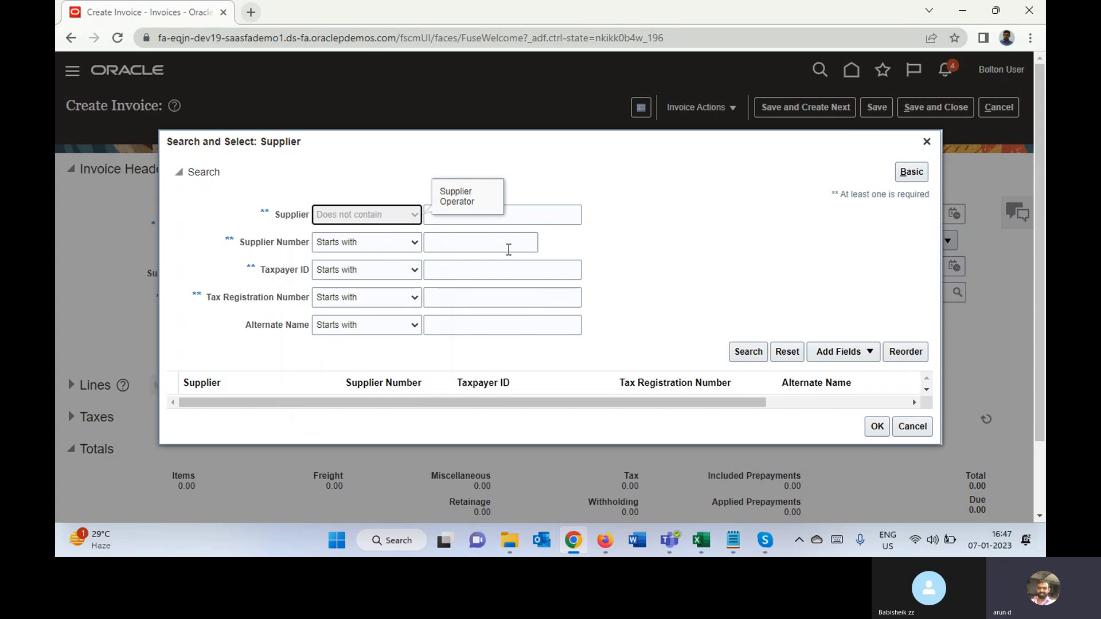
click(546, 214)
text(@)
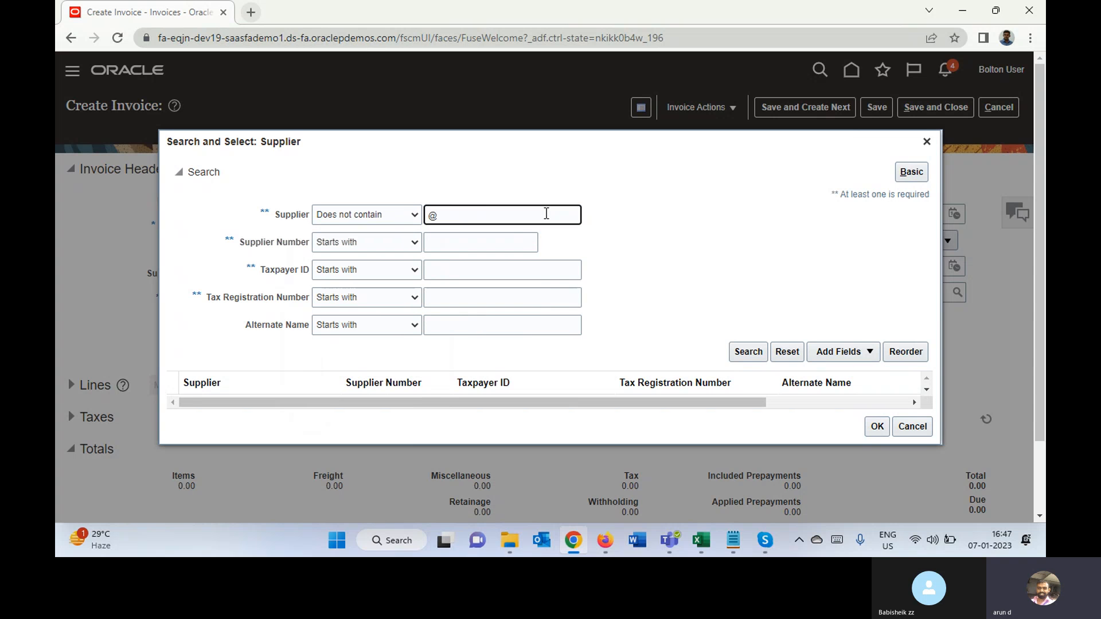
click(742, 355)
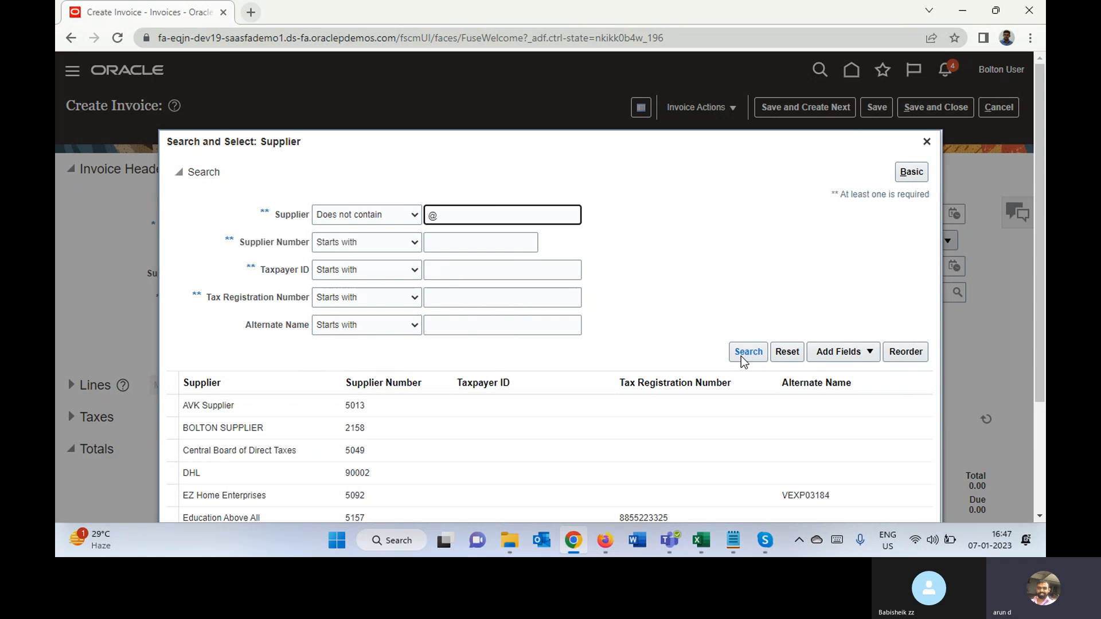
click(439, 412)
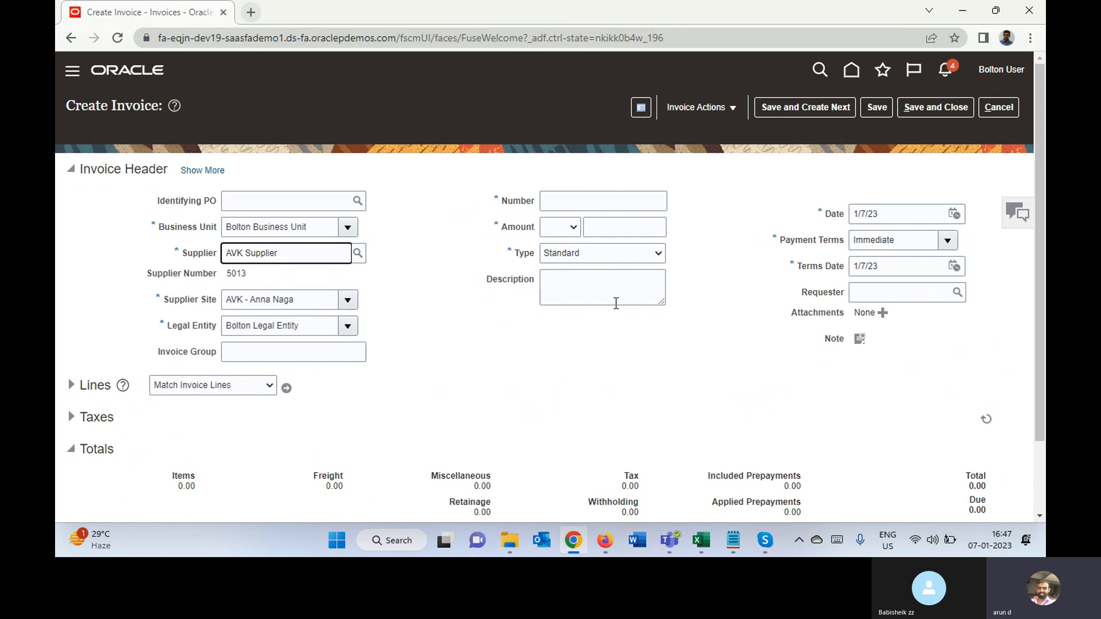
Enter e9012 as the invoice number and set the invoice amount to 10,000.00 INR.
click(599, 200)
text(e9012)
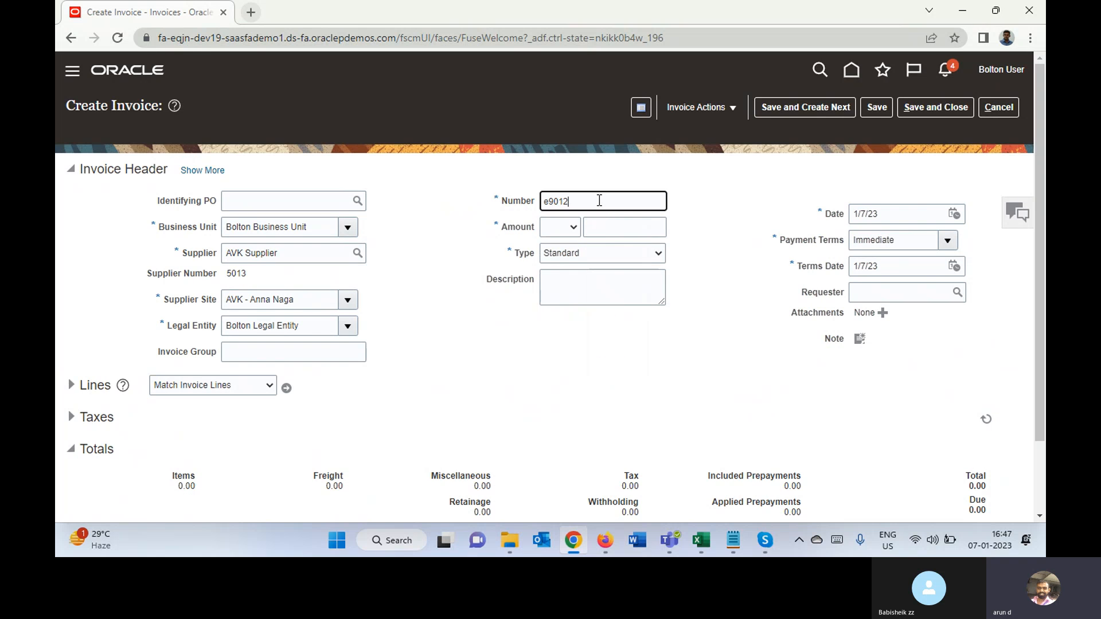
key(Tab)
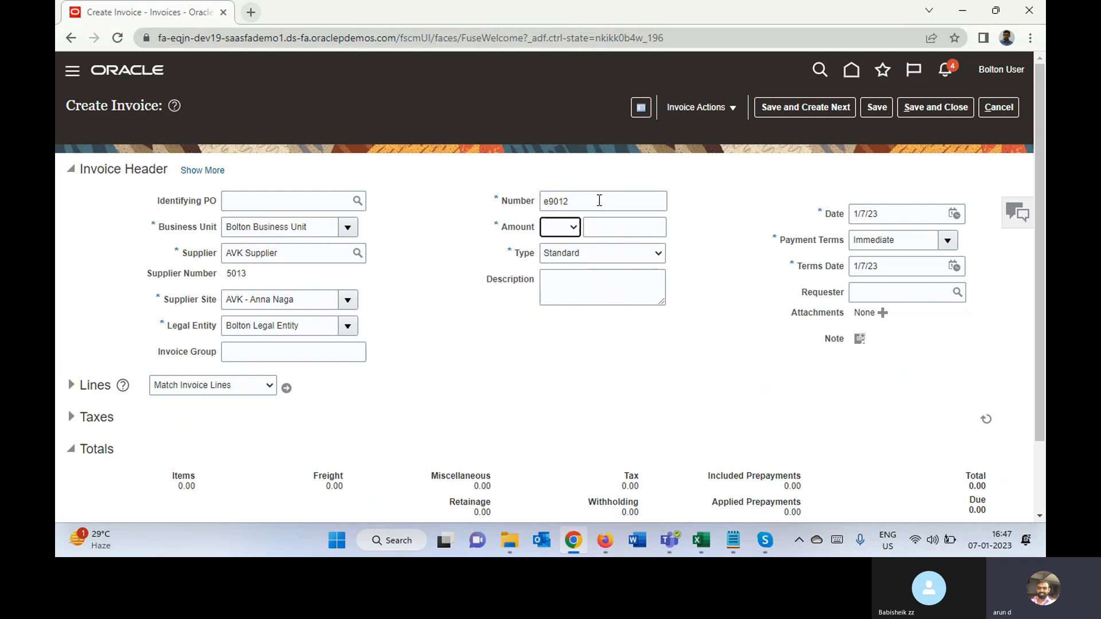
key(i)
key(i)
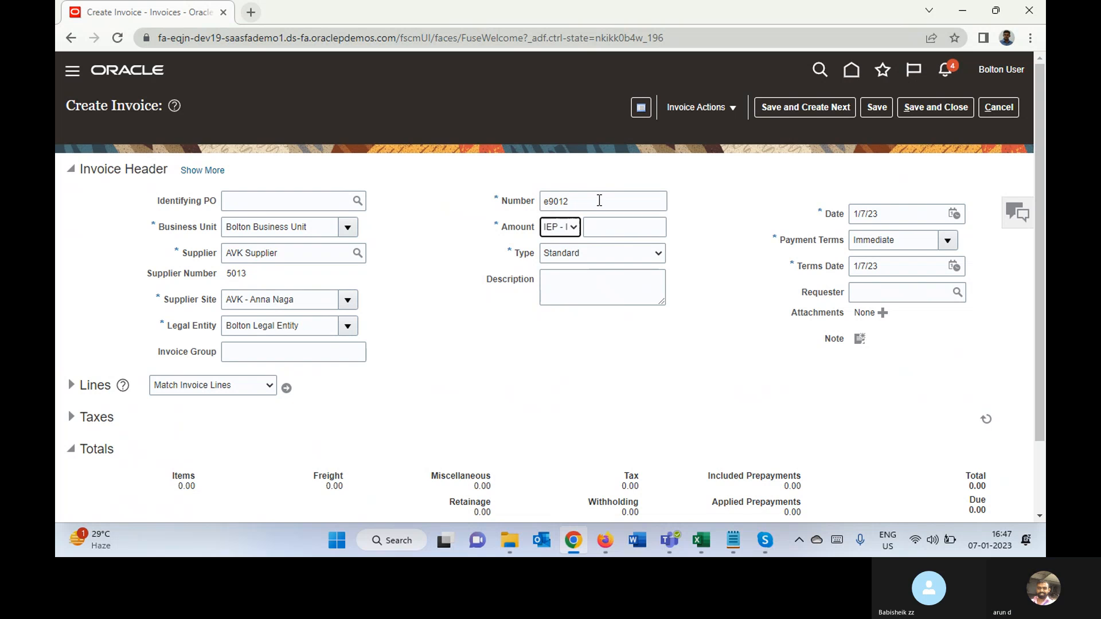
key(i)
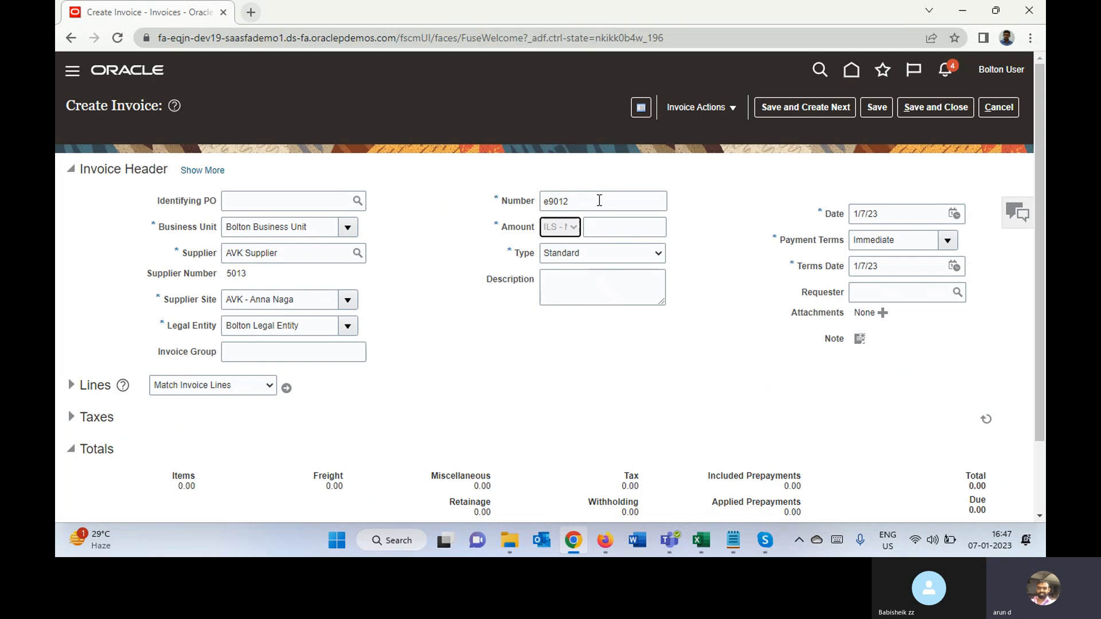
key(i)
key(Tab)
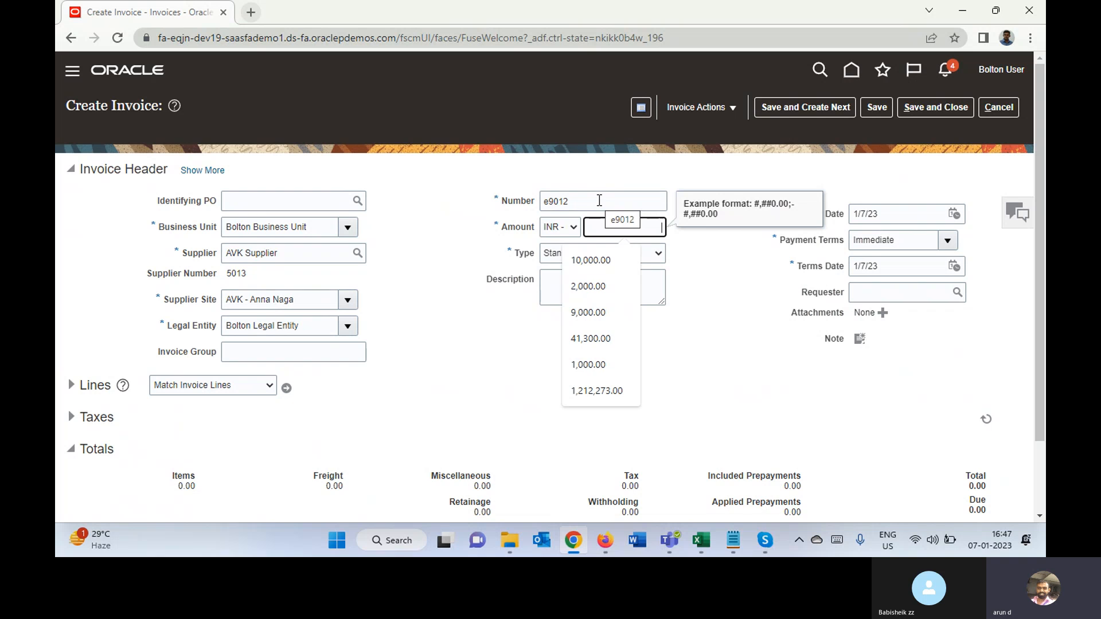
text(10000)
key(Tab)
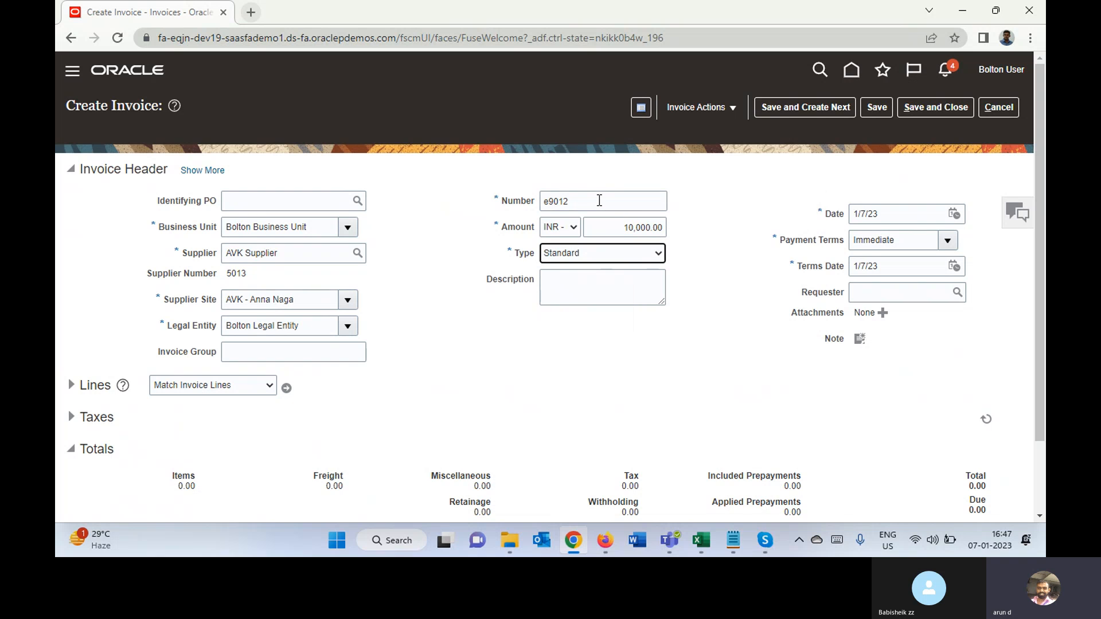
click(730, 302)
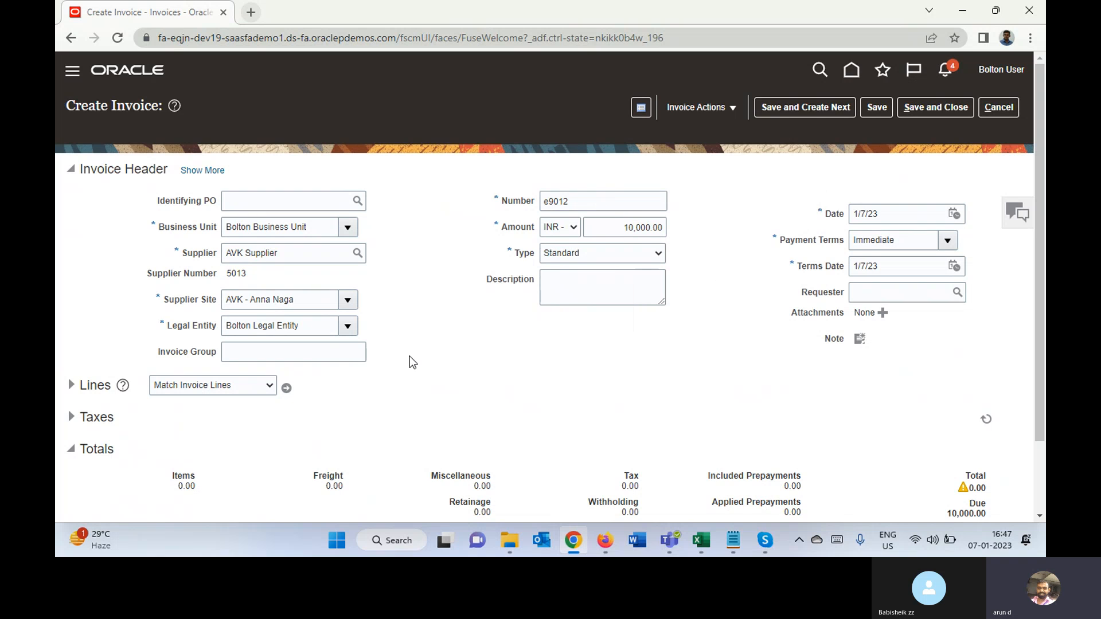
Show the full invoice header and set the accounting date to 12/22/22 in its accounting details.
click(71, 385)
click(200, 172)
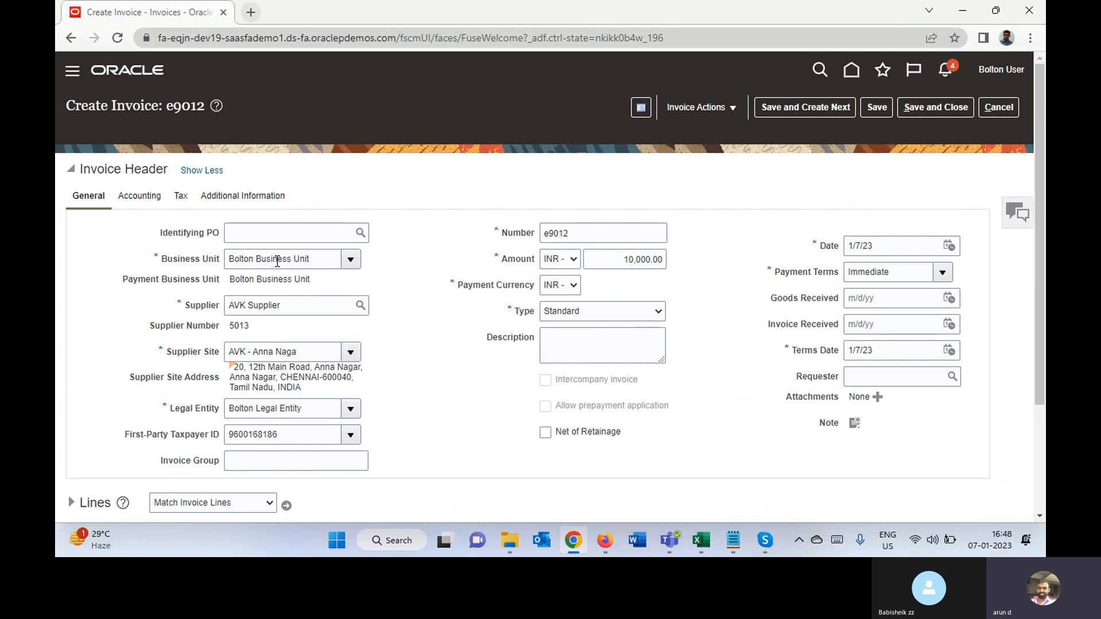
click(151, 198)
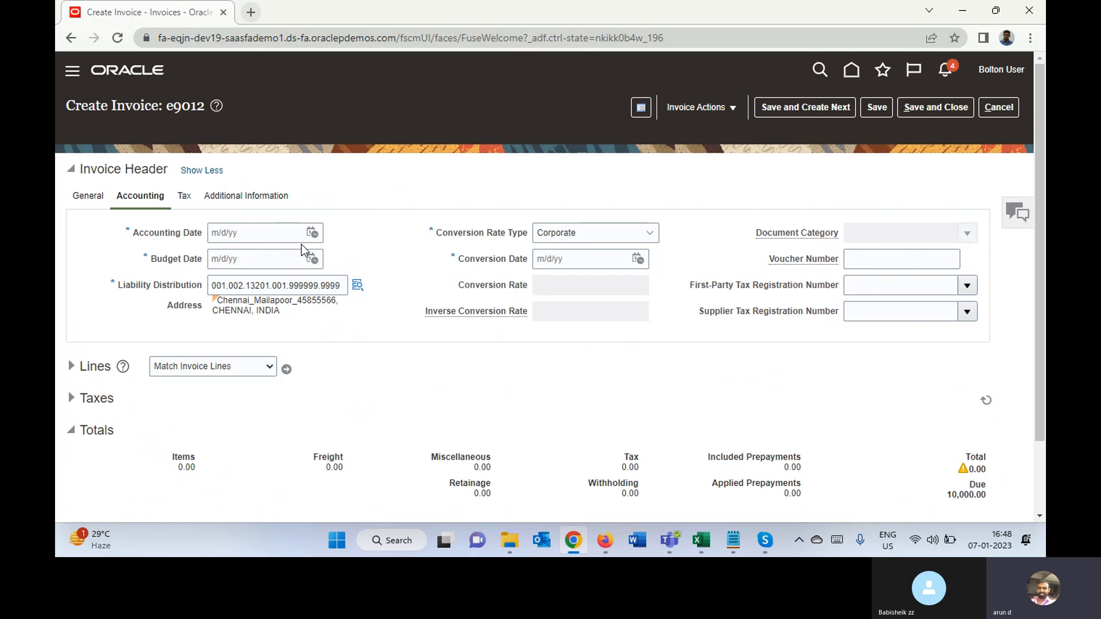
click(312, 235)
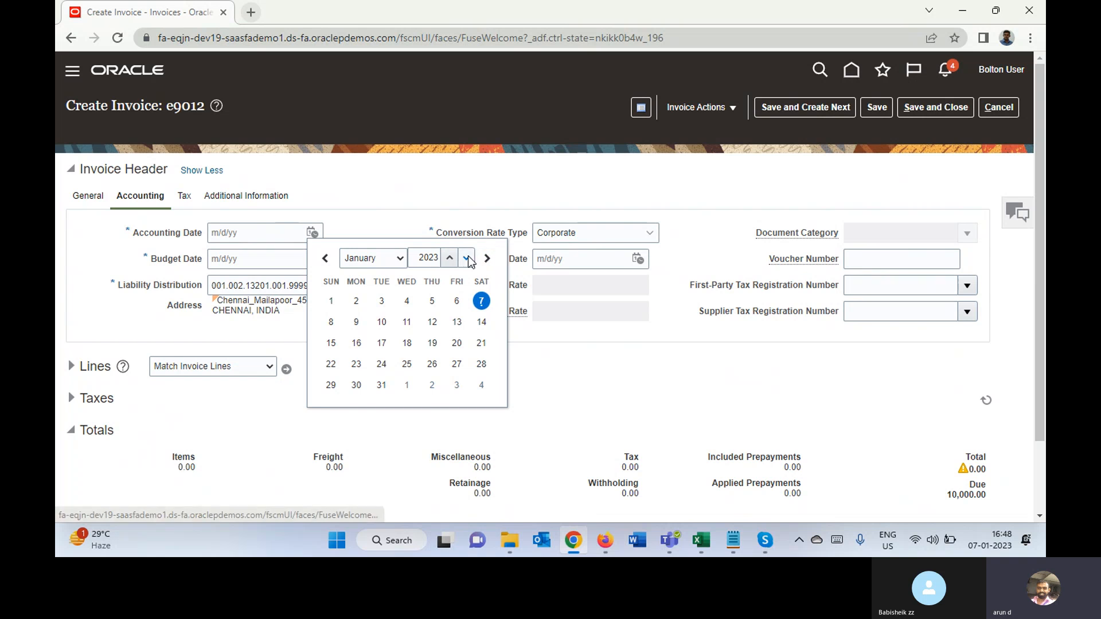
click(385, 259)
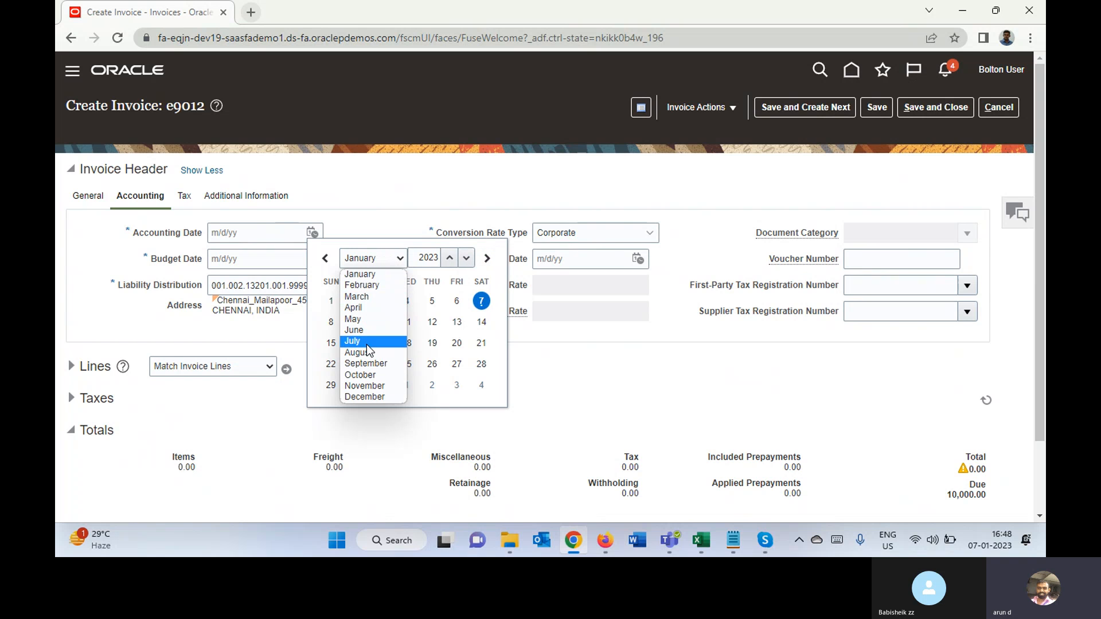
click(467, 259)
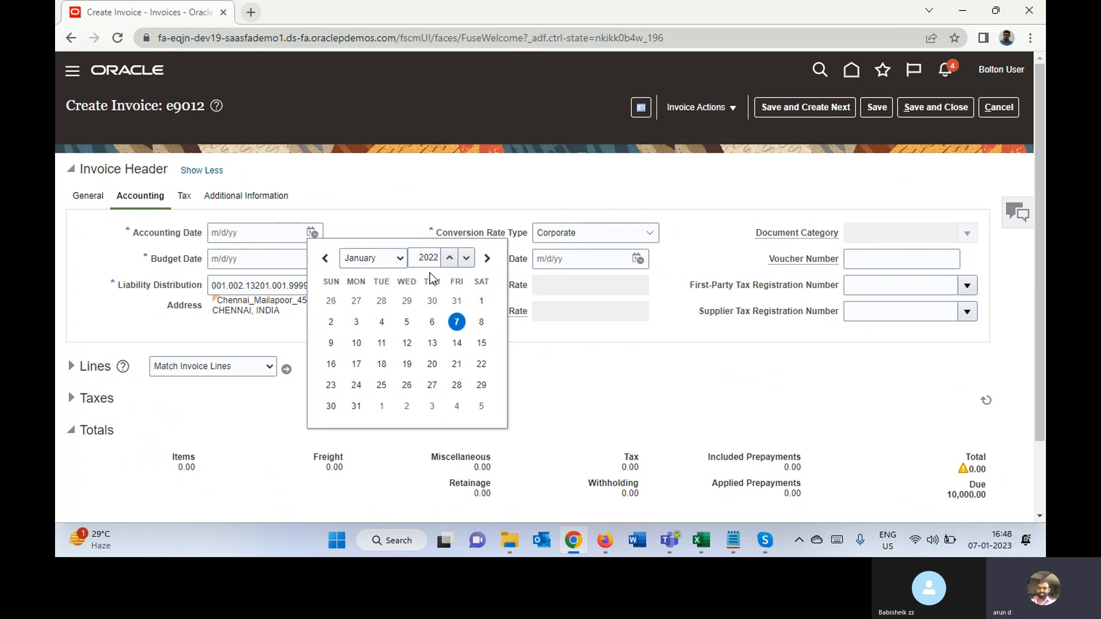
click(383, 262)
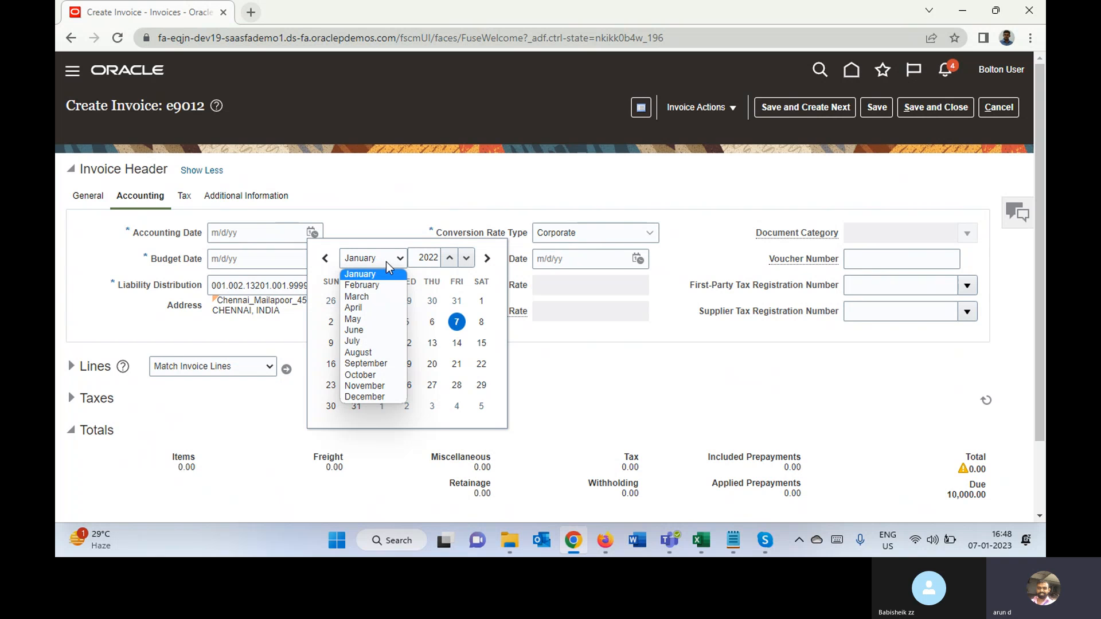
click(365, 397)
click(431, 364)
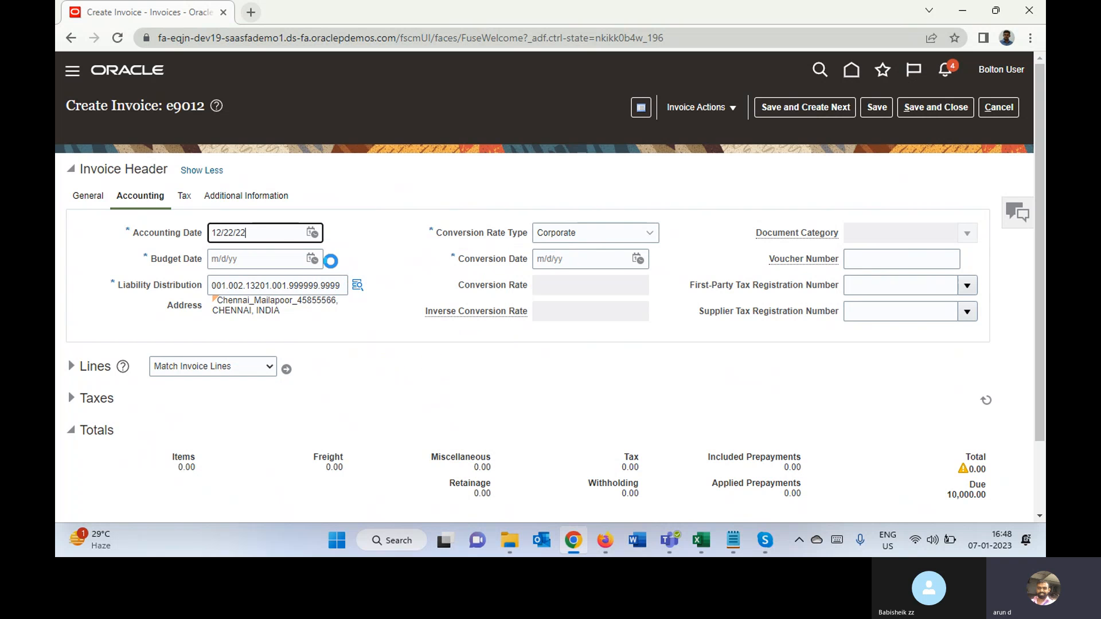
triple_click(286, 238)
key(Tab)
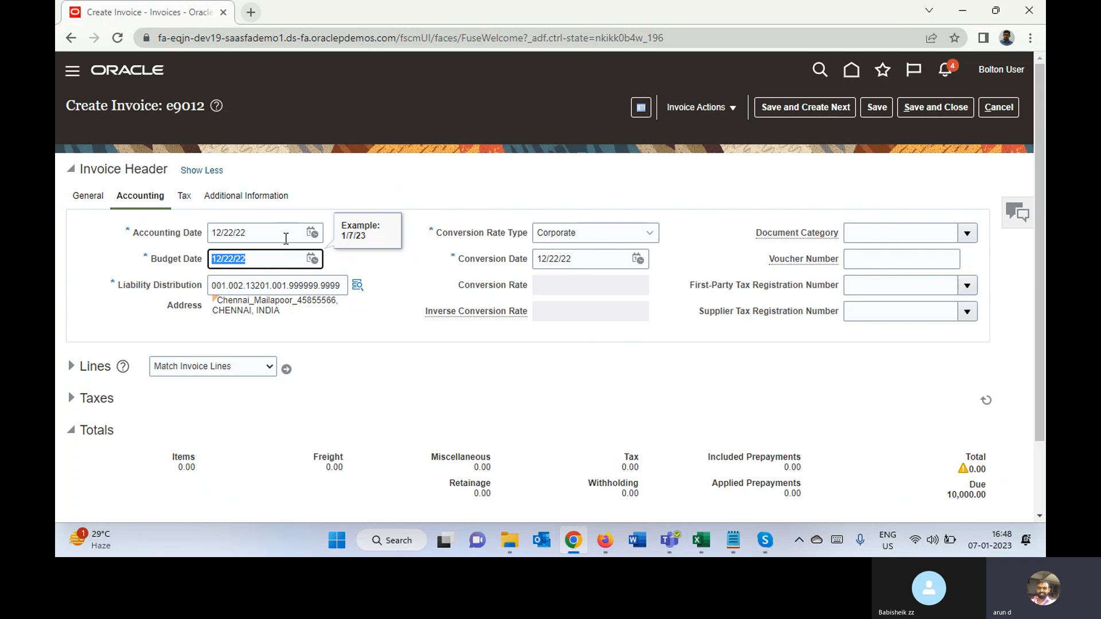
click(421, 270)
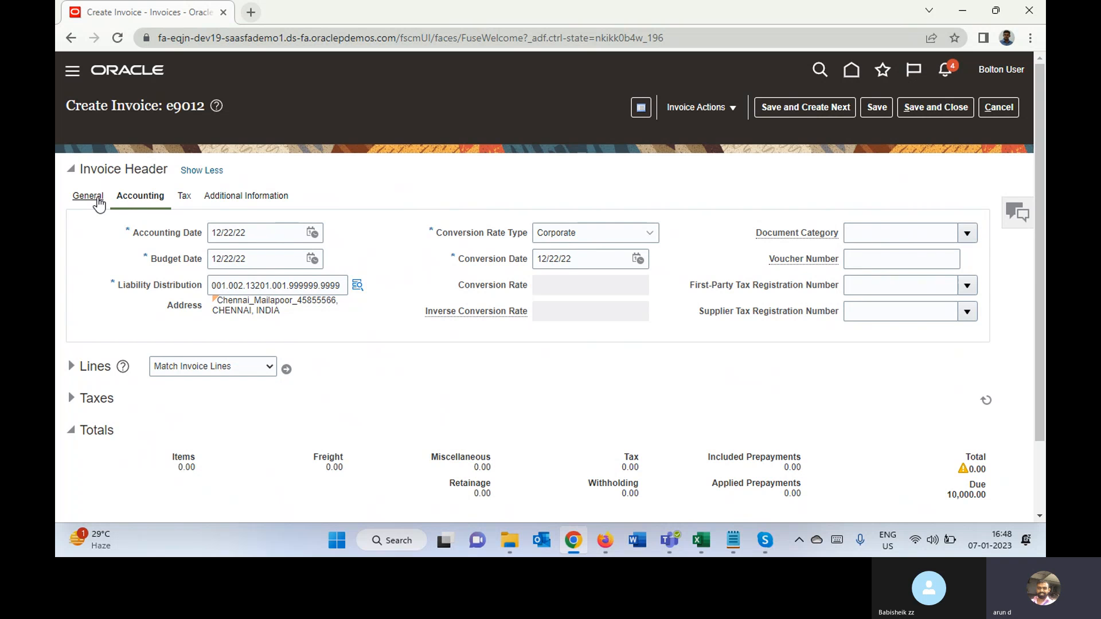
Set both the invoice date and the terms date to 12/22/22 in the general header details.
click(89, 198)
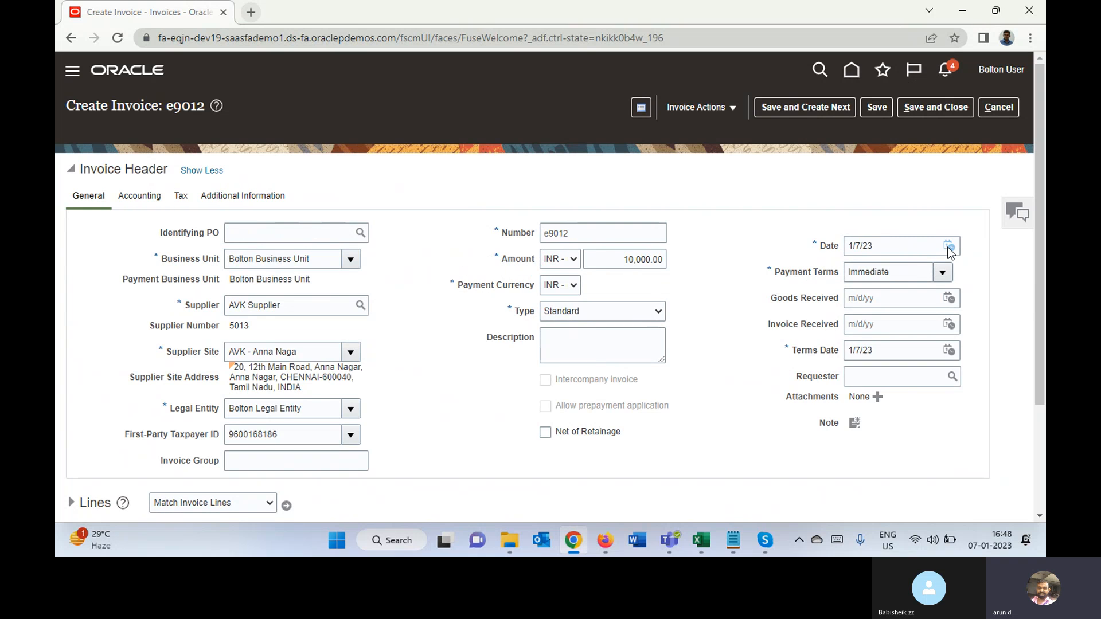
click(917, 248)
text(12/22/22)
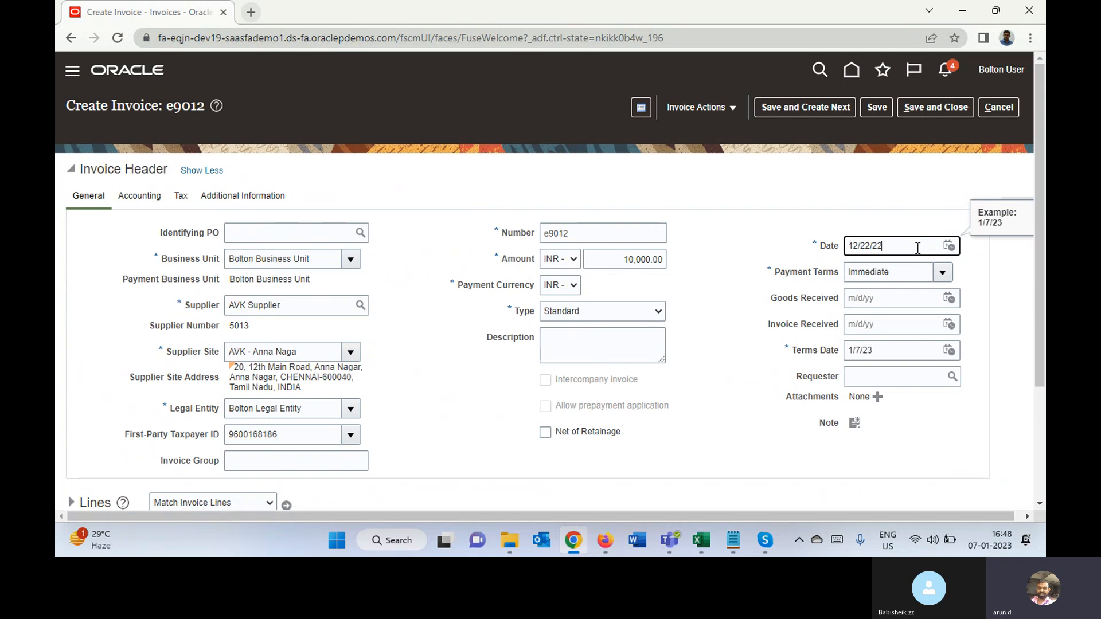
key(Tab)
key(Tab)
key(Tab)
key(Tab)
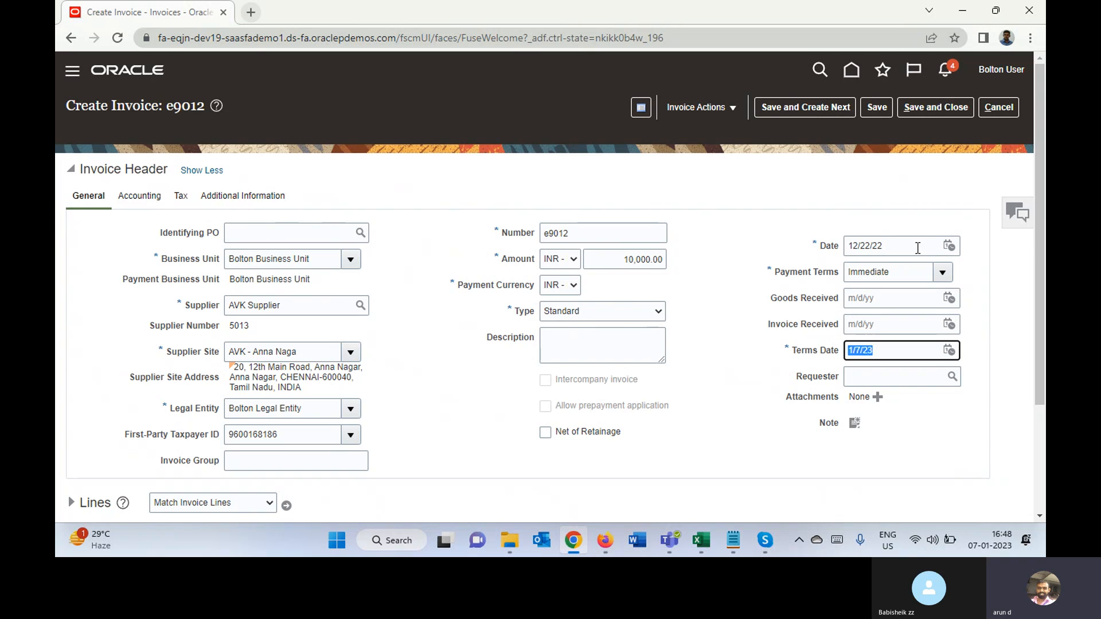
text(12/22/22)
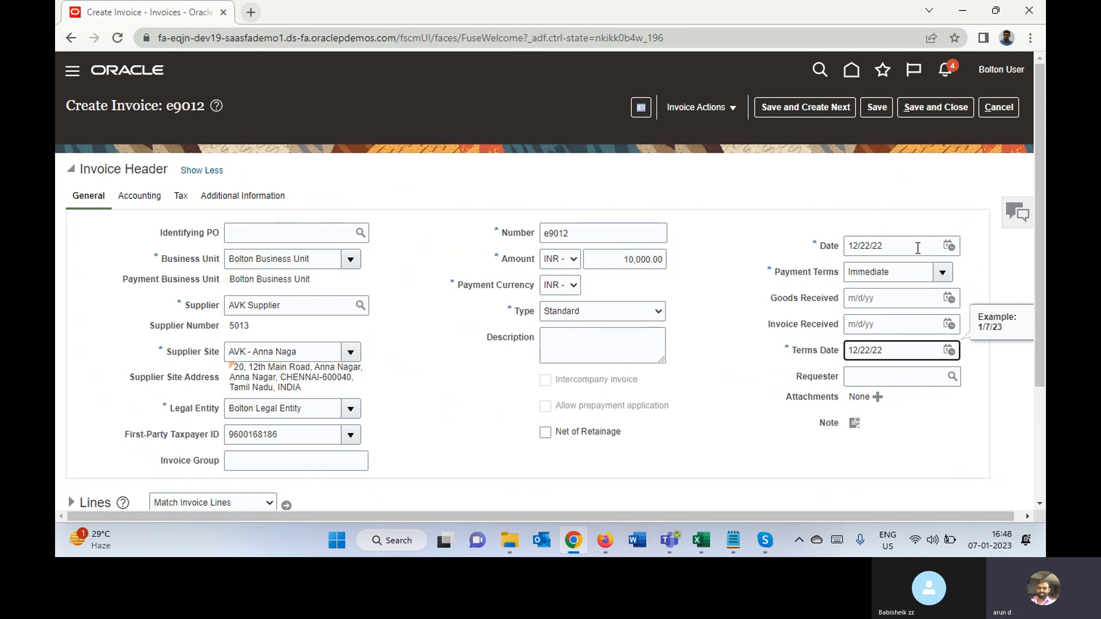
click(734, 317)
Try to save invoice e9012 with the INR currency.
click(876, 107)
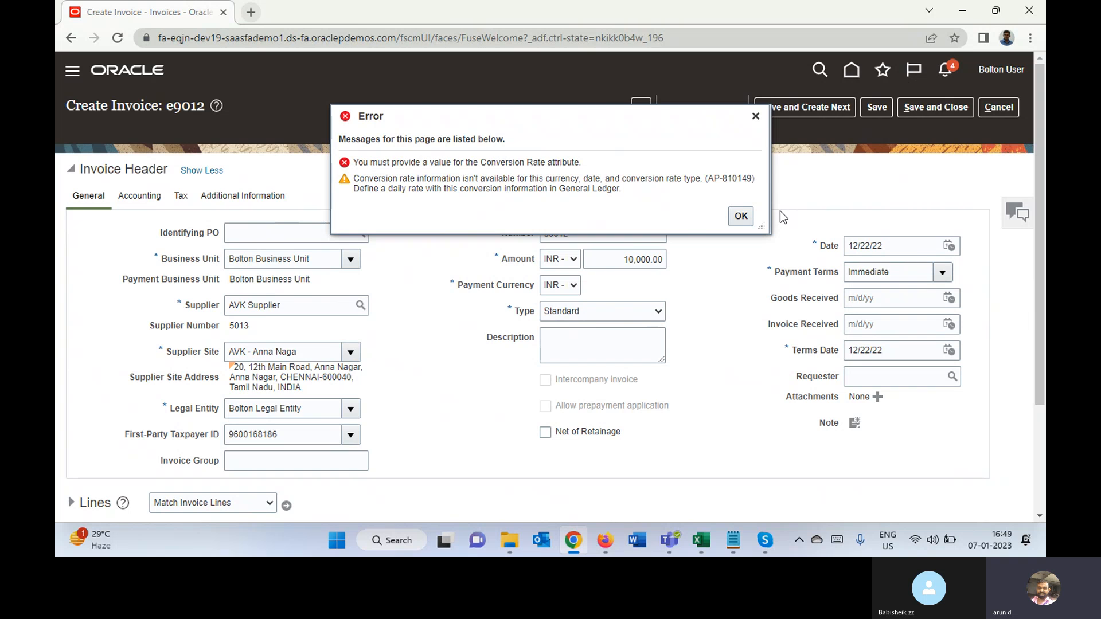
drag(400, 166, 585, 165)
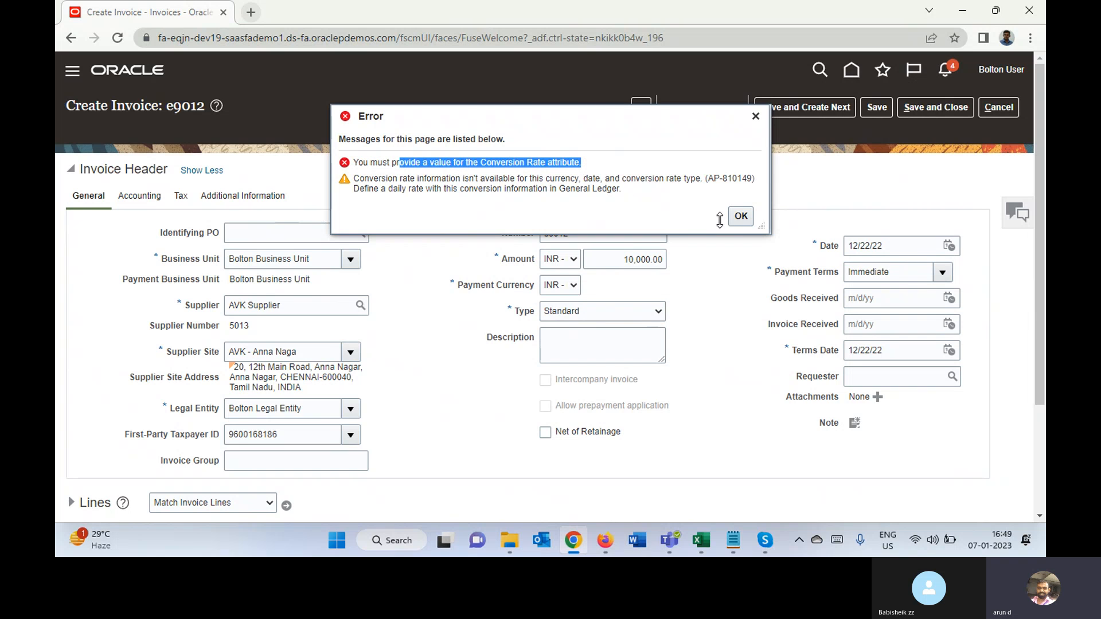
click(740, 216)
Change the invoice amount's currency to OMR - Rial Omani and save the invoice.
click(554, 261)
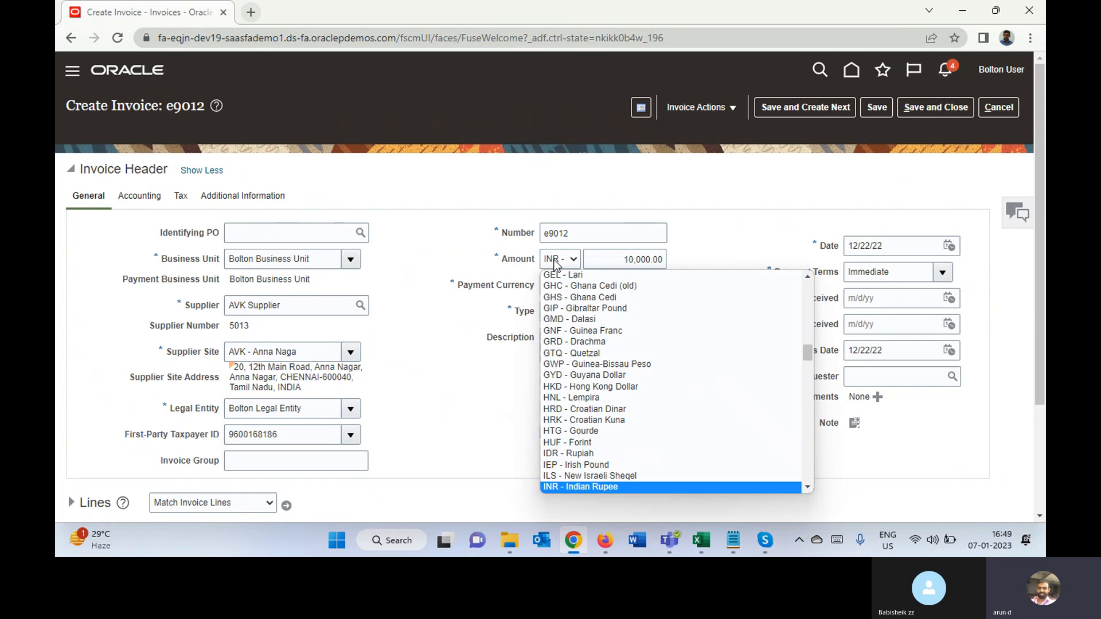
key(o)
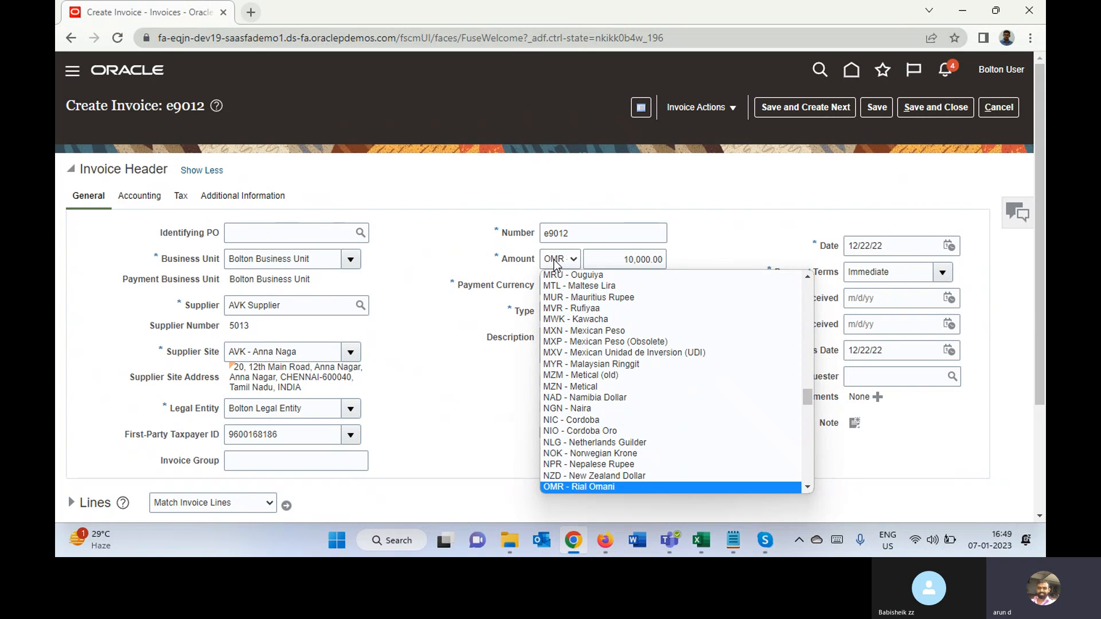
click(554, 260)
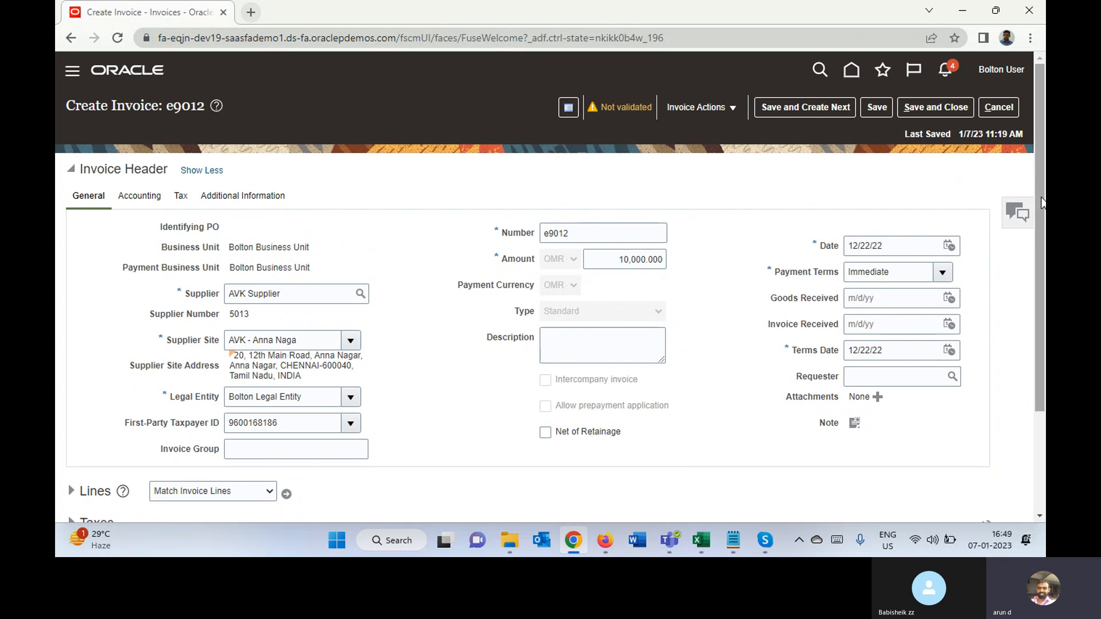
Expand the invoice lines and enter an amount of 10,000 for item line 1.
drag(1040, 202, 1026, 307)
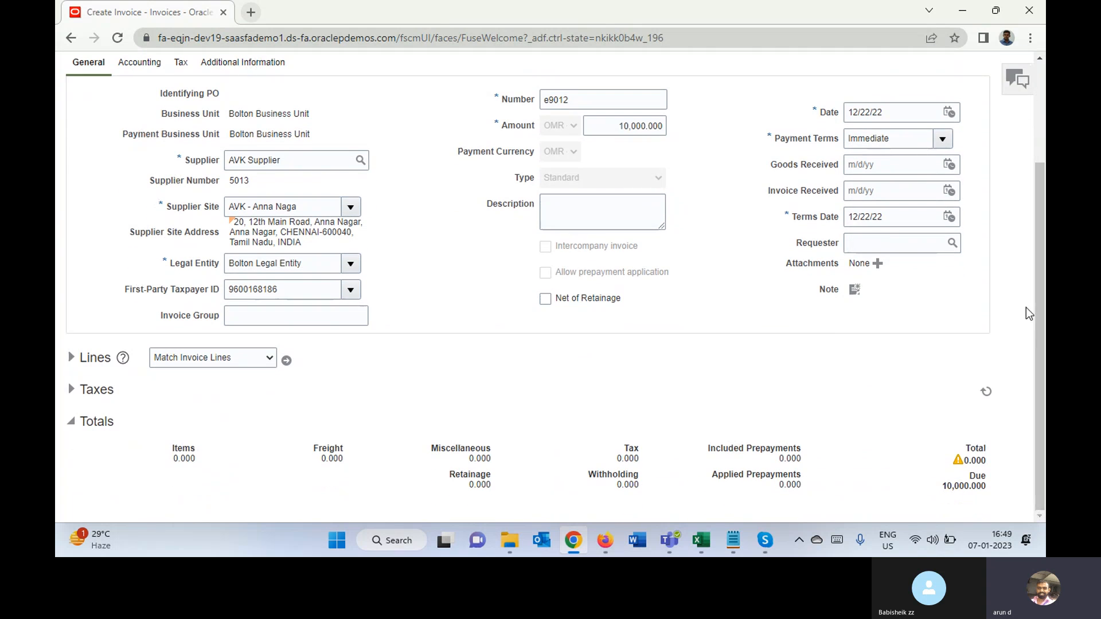
click(72, 358)
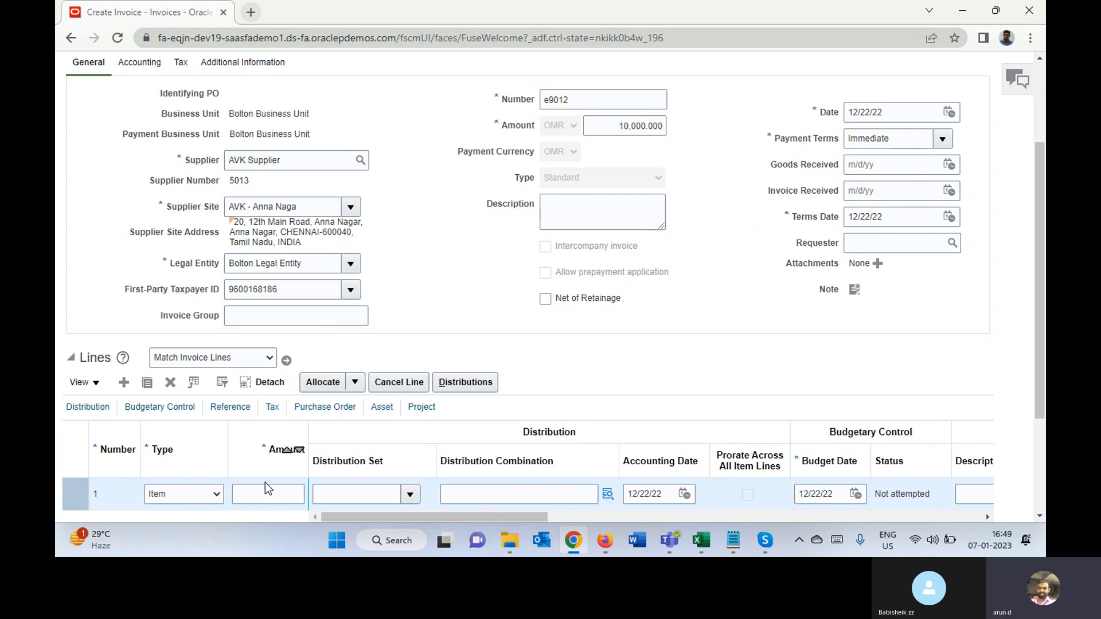
click(262, 495)
text(10,00)
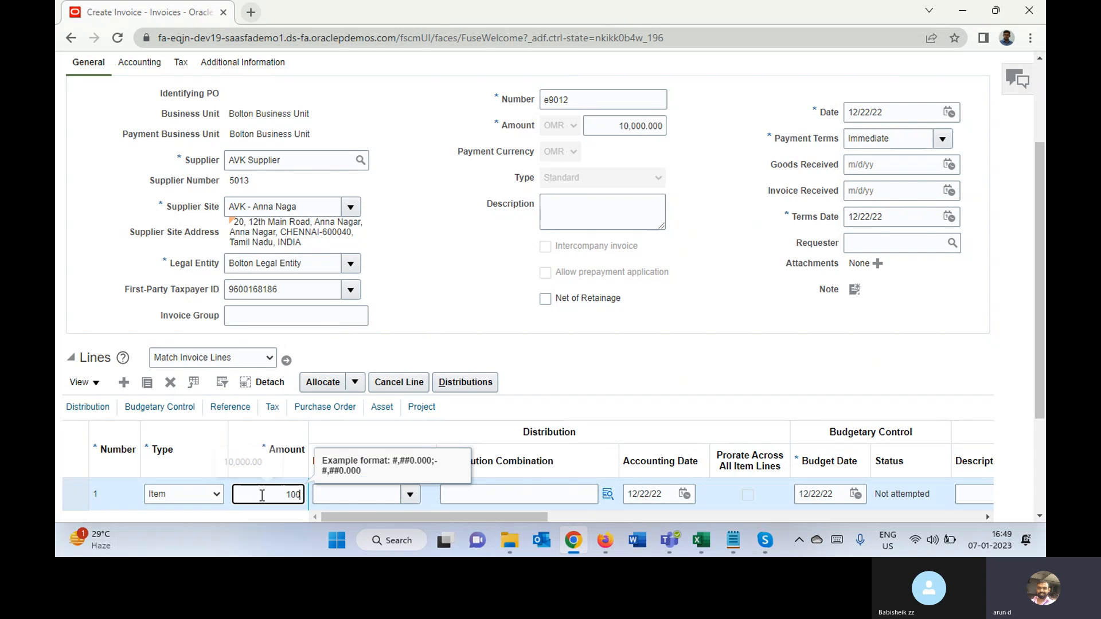
text(0)
key(Tab)
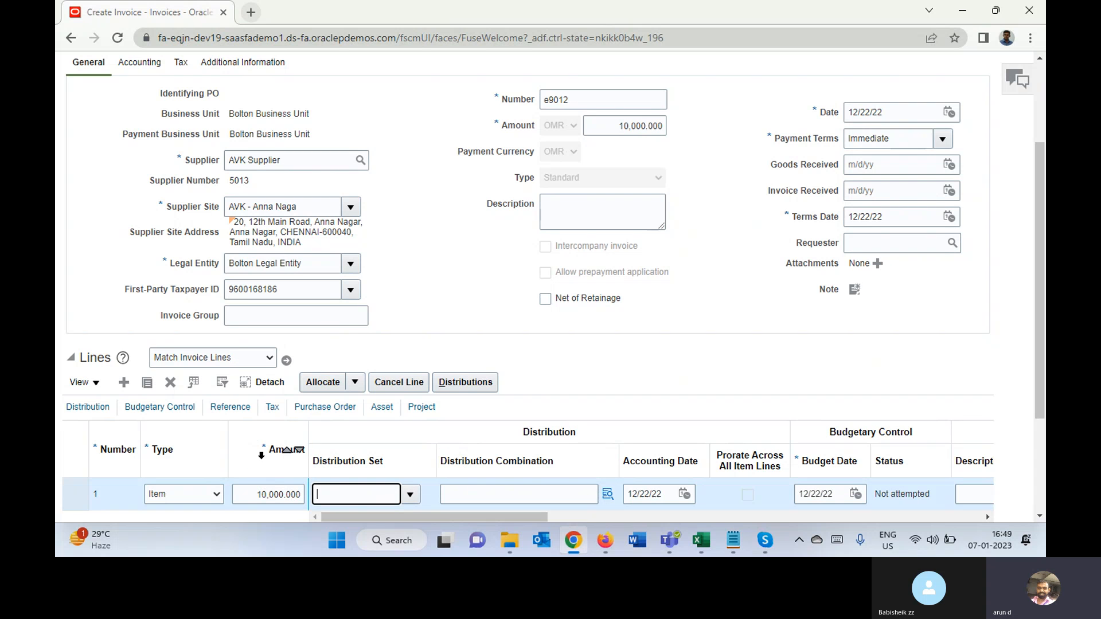
Try distribution combination 001.002.50500.001.999999.9999 from the combination search on line 1, and clear it again.
click(608, 494)
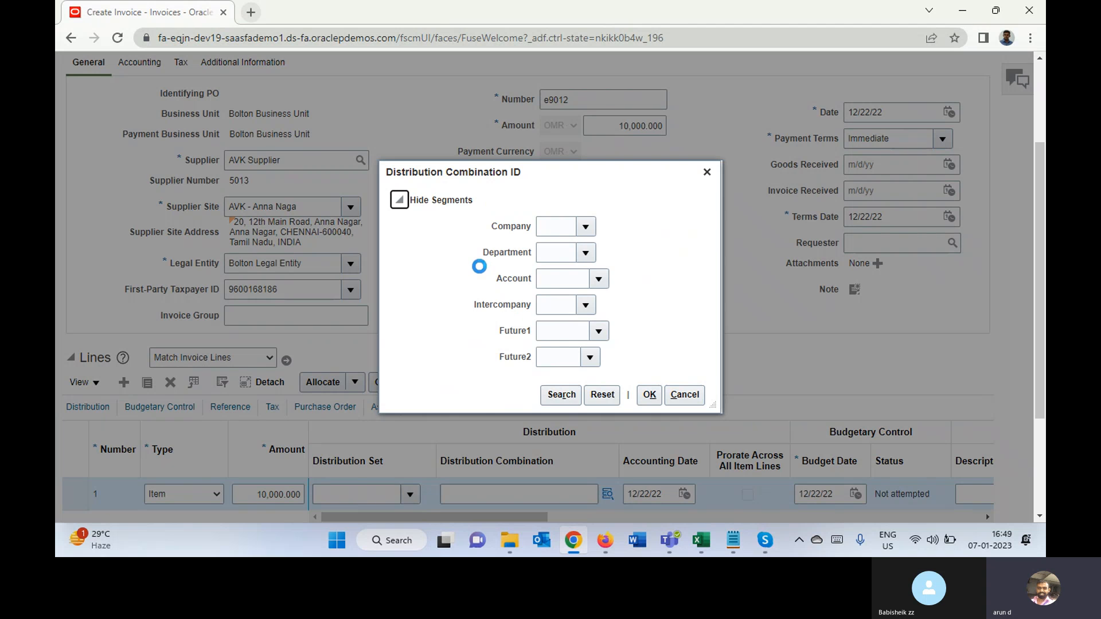
click(571, 398)
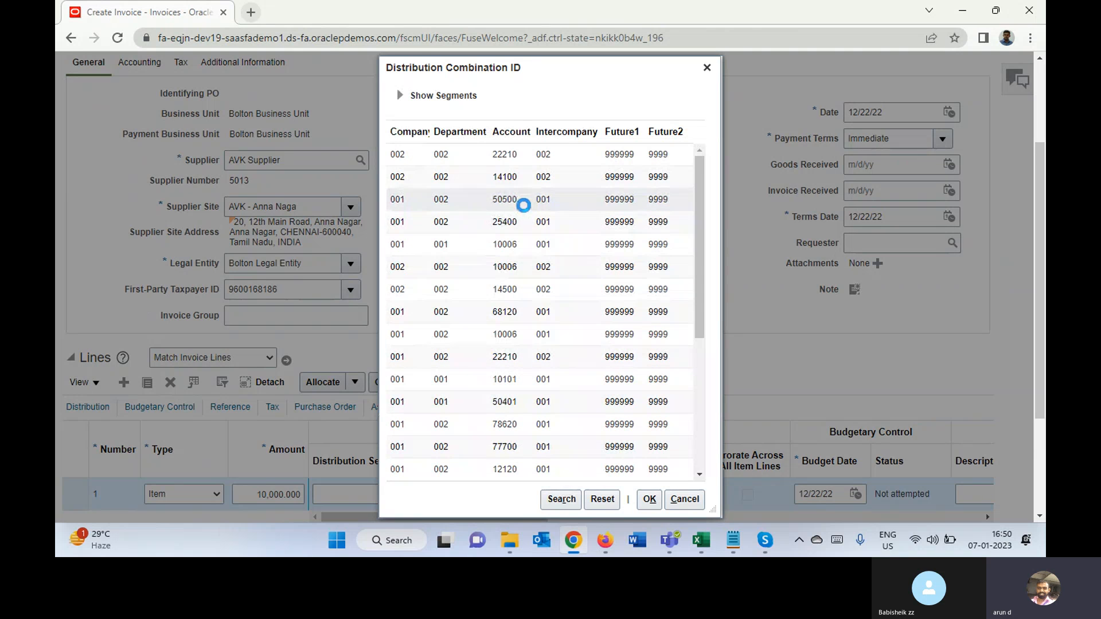
click(523, 203)
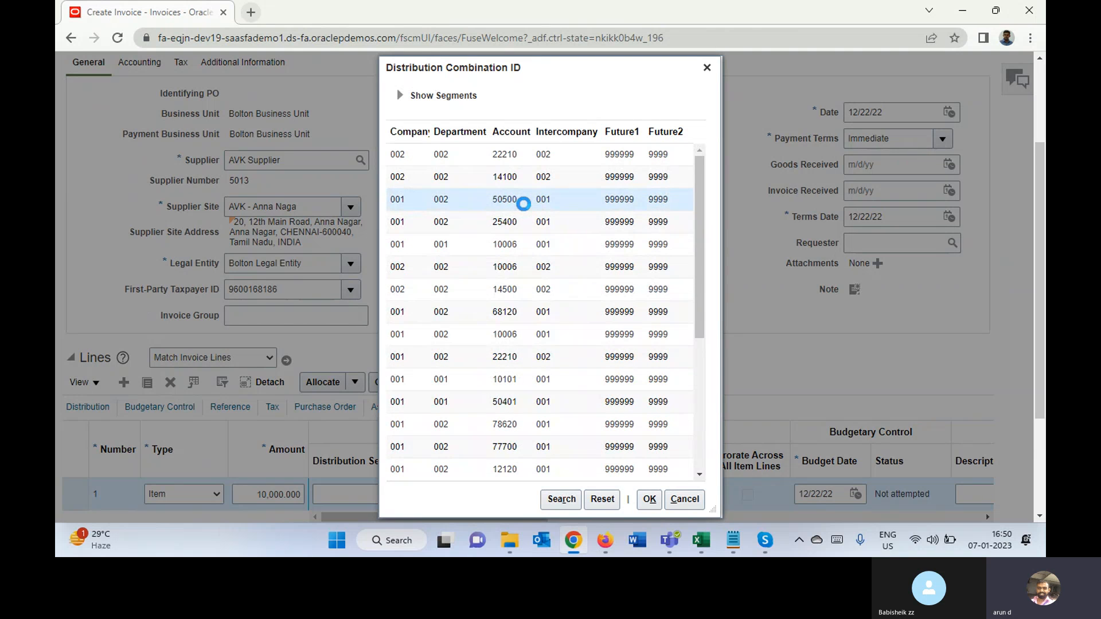
click(649, 499)
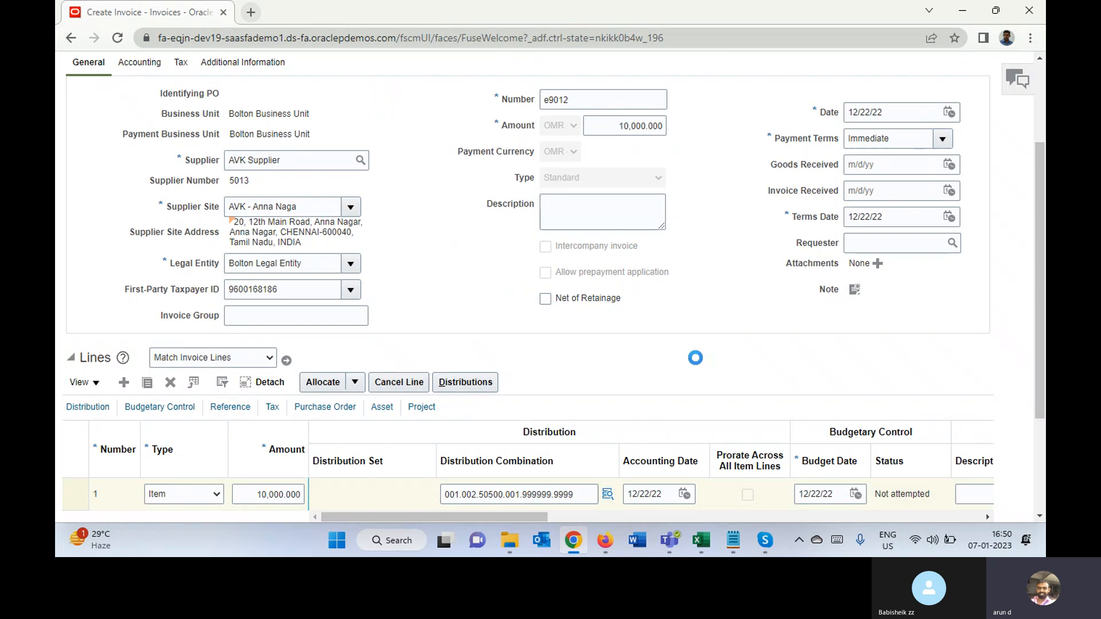
click(582, 494)
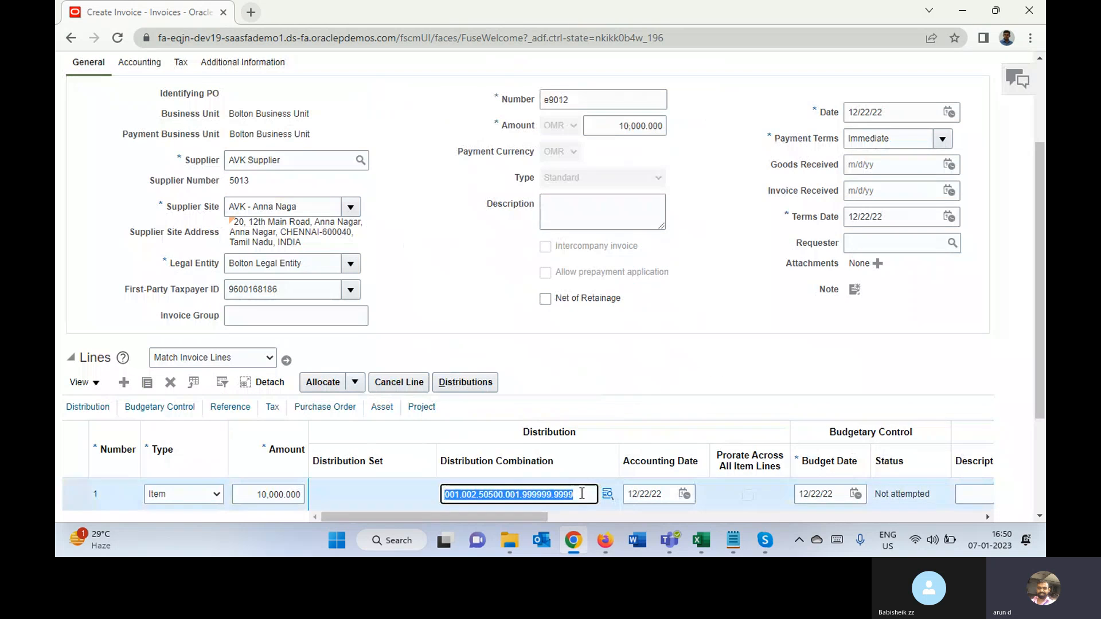
key(BackSpace)
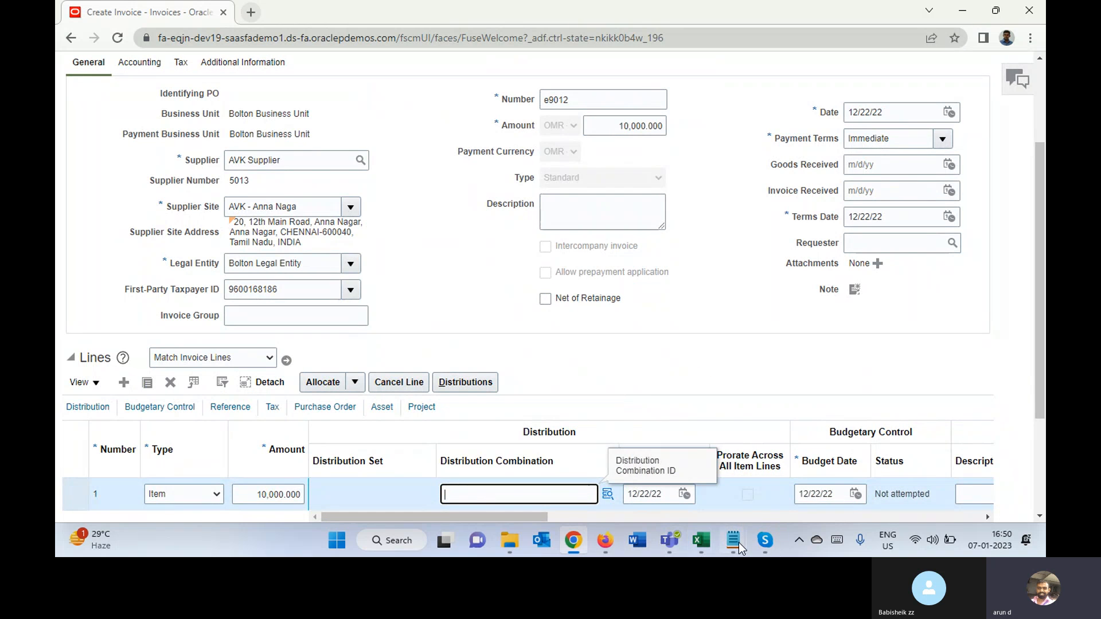
Copy 001.002.68120.001.999999.9999 from the untitled Notepad note and enter it as line 1's distribution combination.
mouse_move(732, 549)
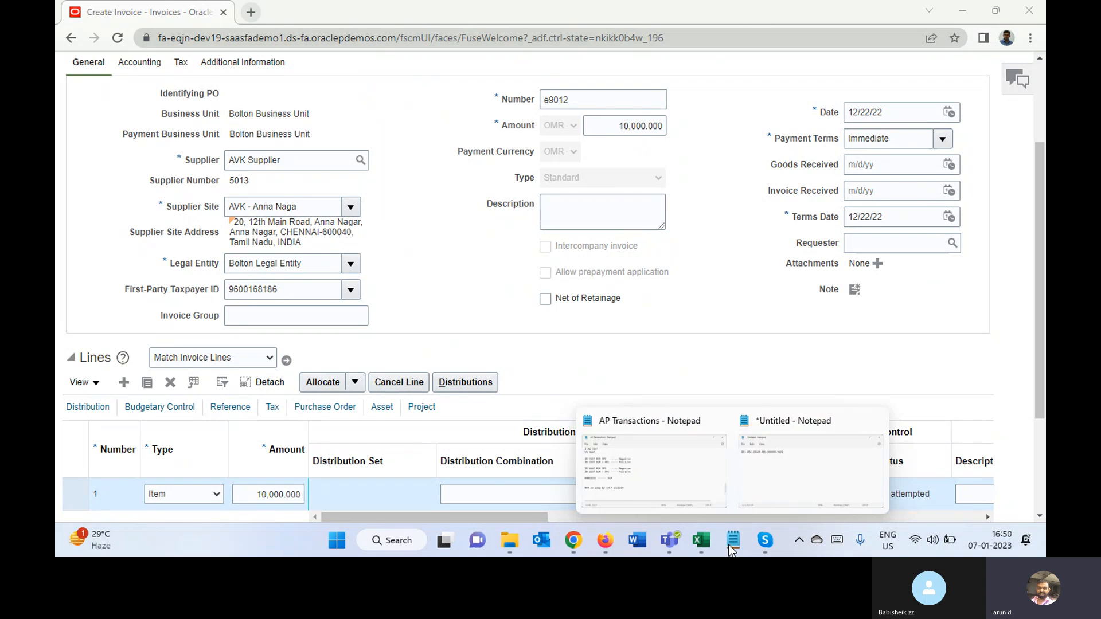
click(747, 480)
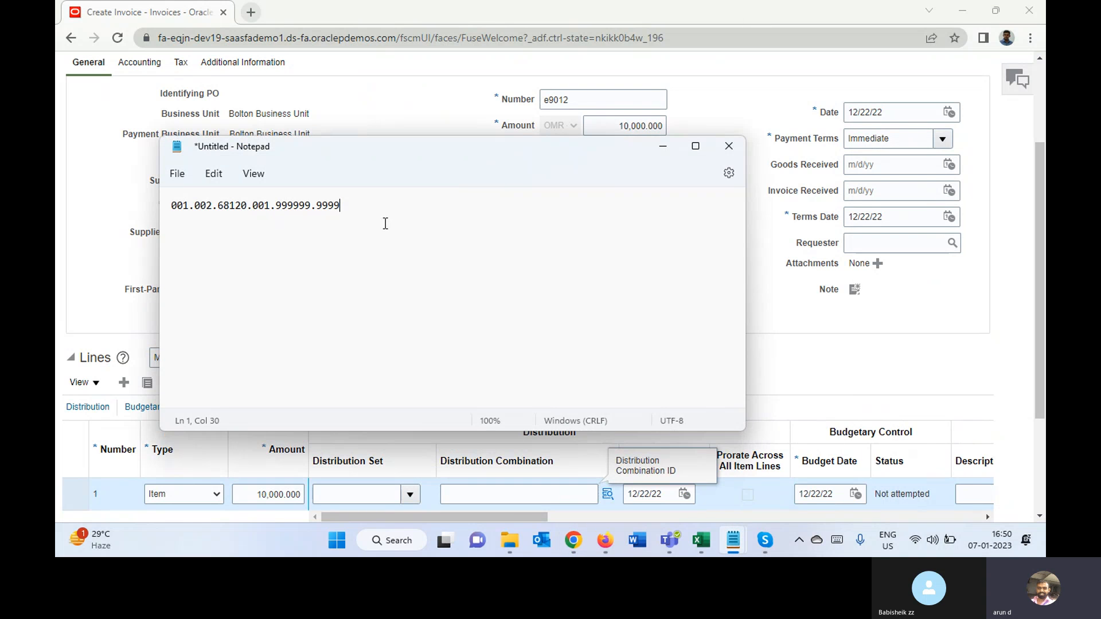
key(shift+Left)
key(shift+Left)
key(shift+Left)
key(shift+Left)
key(shift+Left)
key(shift+Left)
key(shift+Left)
key(shift+Left)
key(shift+Left)
key(shift+Left)
key(shift+Left)
key(shift+Left)
key(shift+Left)
key(shift+Left)
key(shift+Left)
key(shift+Left)
key(shift+Left)
key(shift+Left)
key(shift+Left)
key(shift+Left)
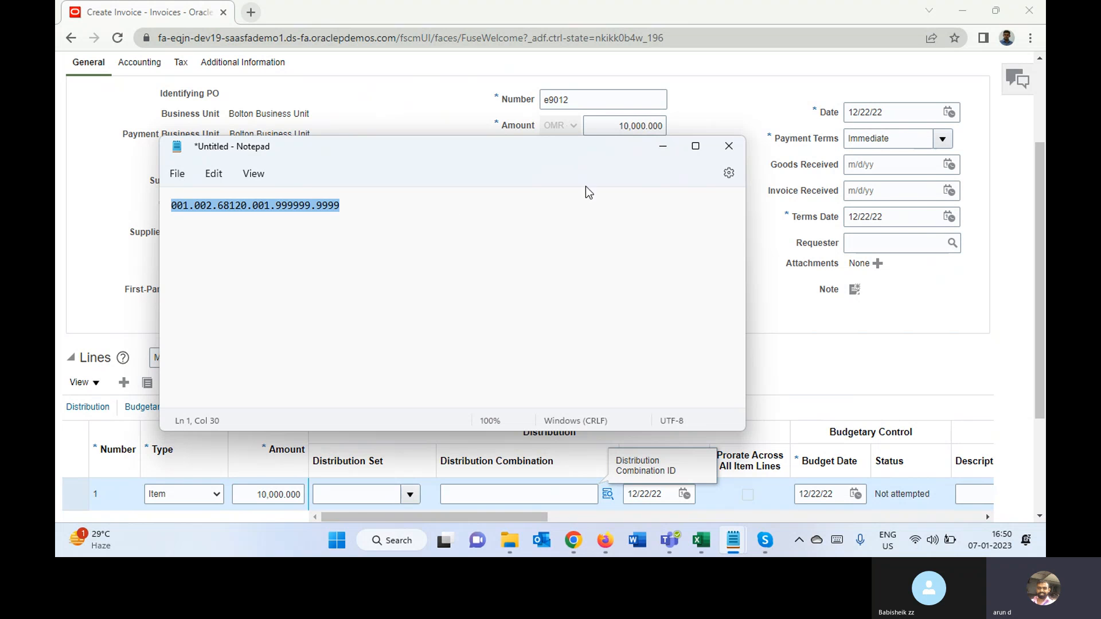
click(663, 146)
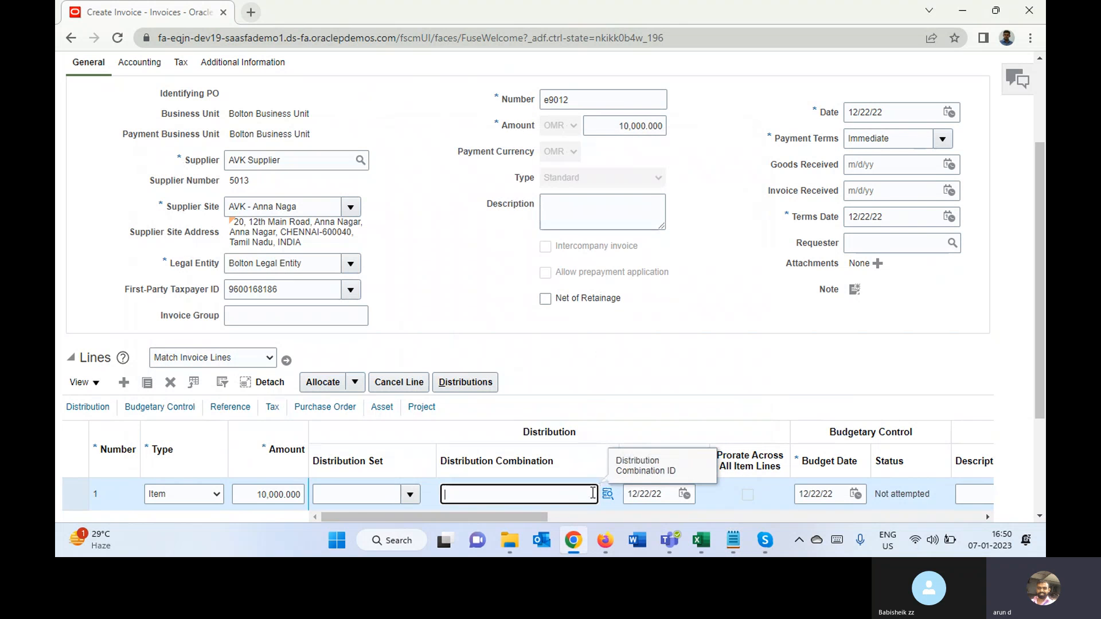
text(001.002.68120.001.999999.9999)
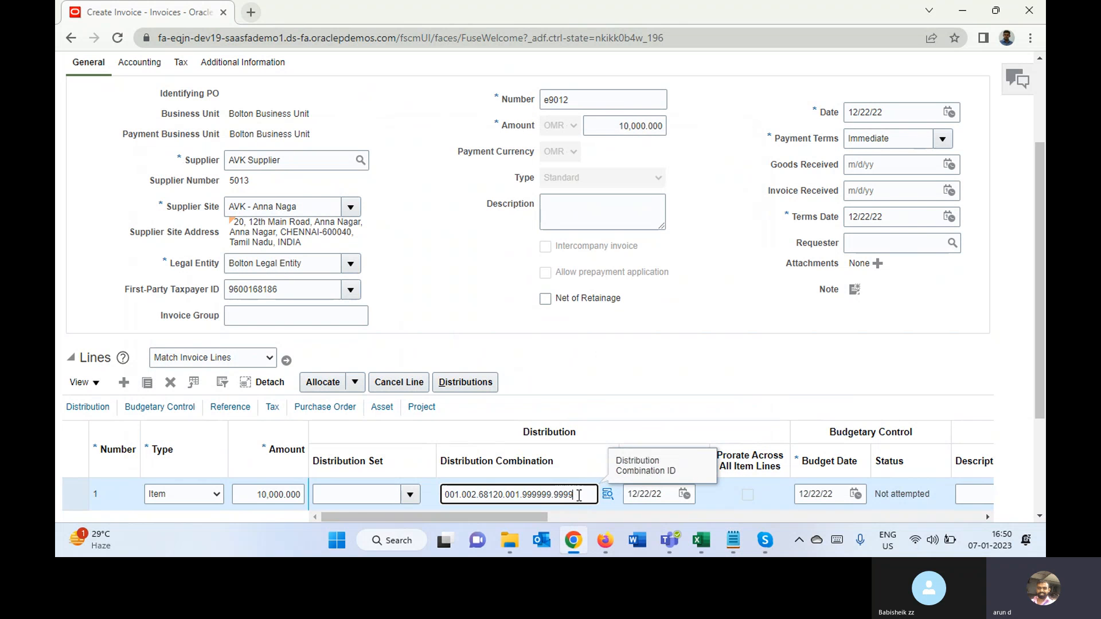
key(Tab)
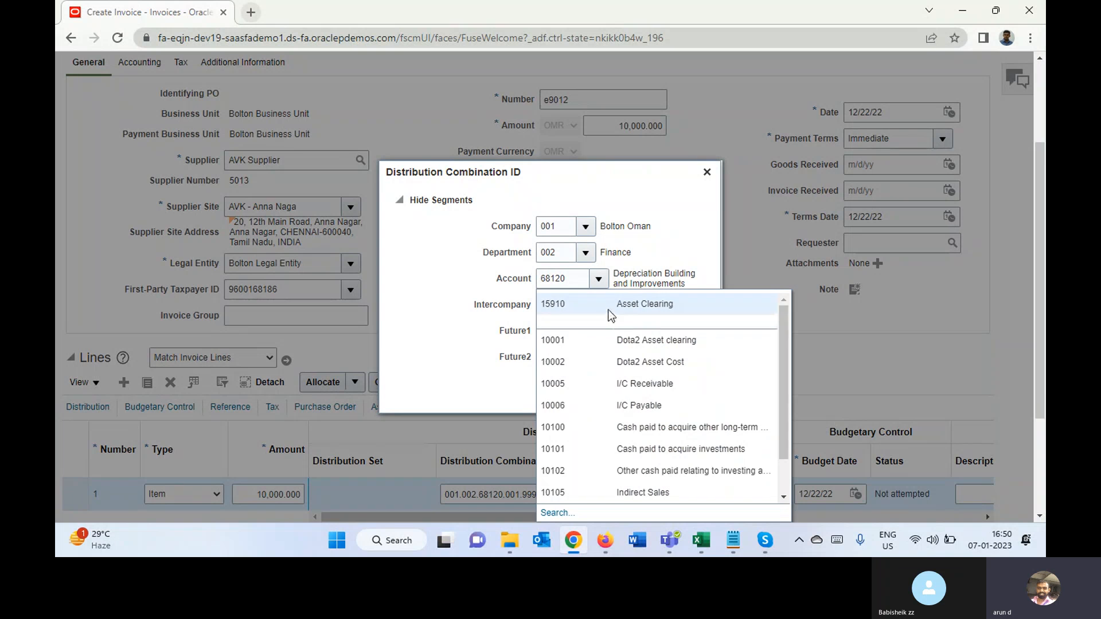
Change the account segment of line 1's distribution combination to 15910 Asset Clearing and save the invoice.
click(606, 306)
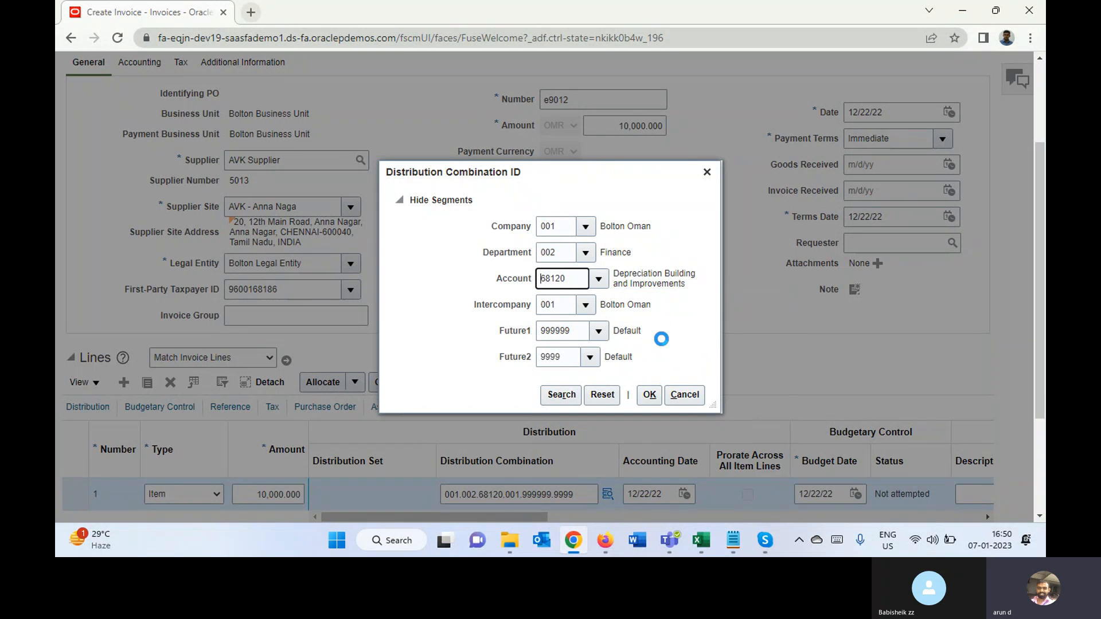
click(649, 394)
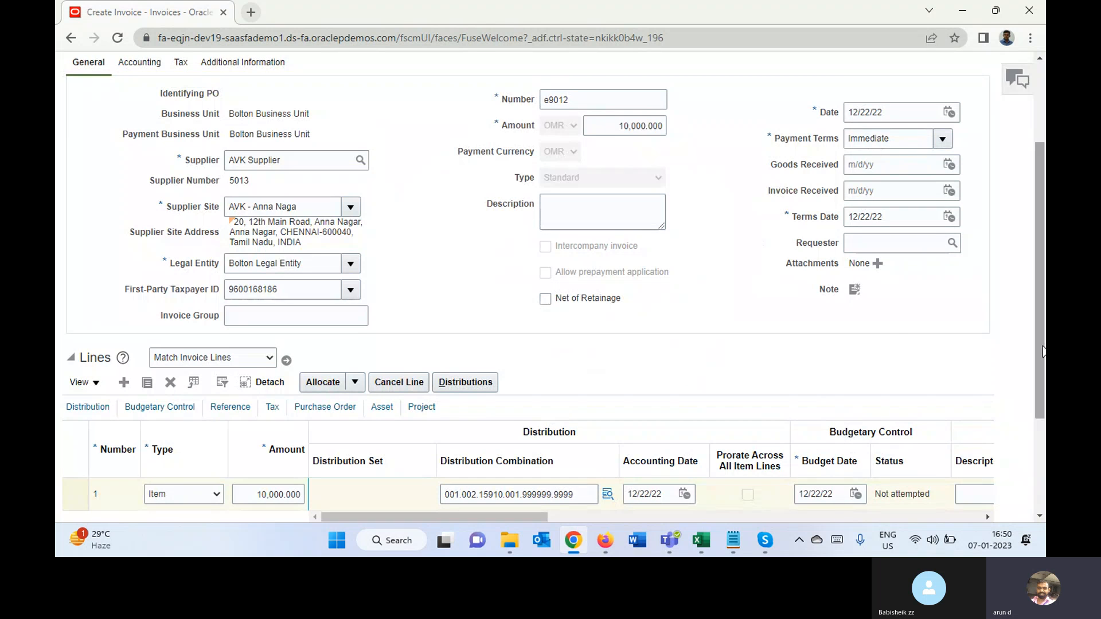
drag(1043, 355, 1041, 261)
click(878, 104)
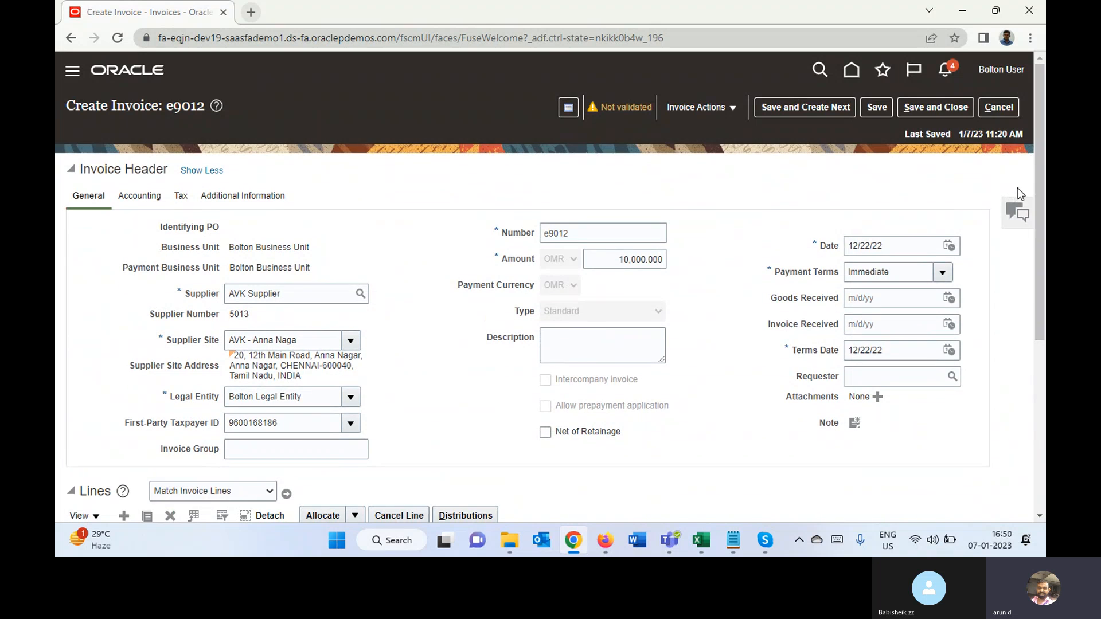
Enable Track as Asset for invoice line 1.
drag(1043, 179, 1042, 348)
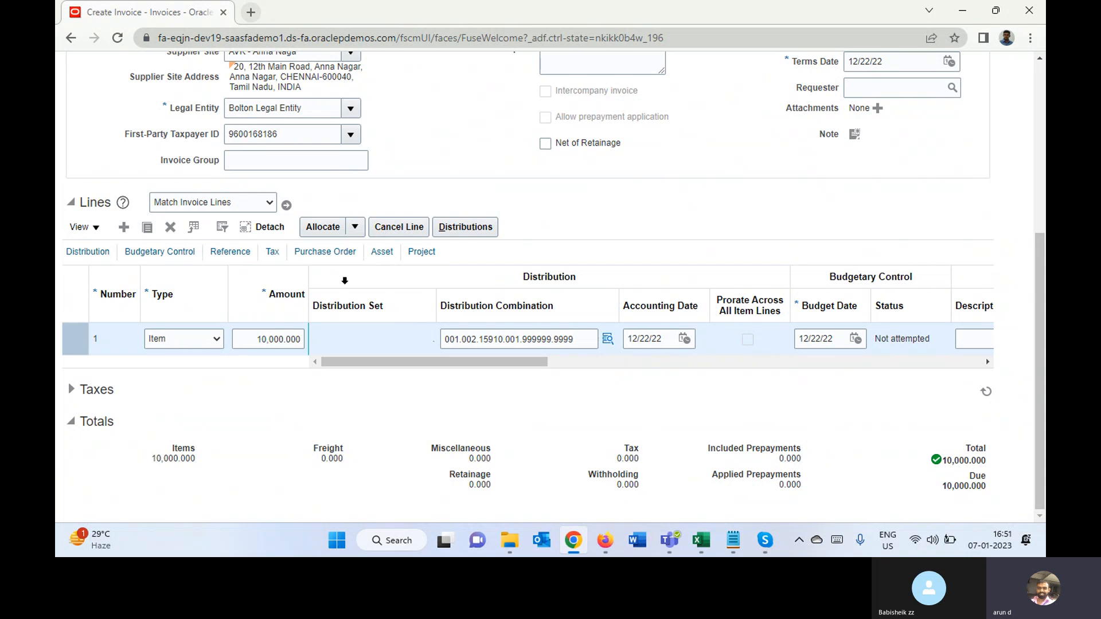
click(387, 258)
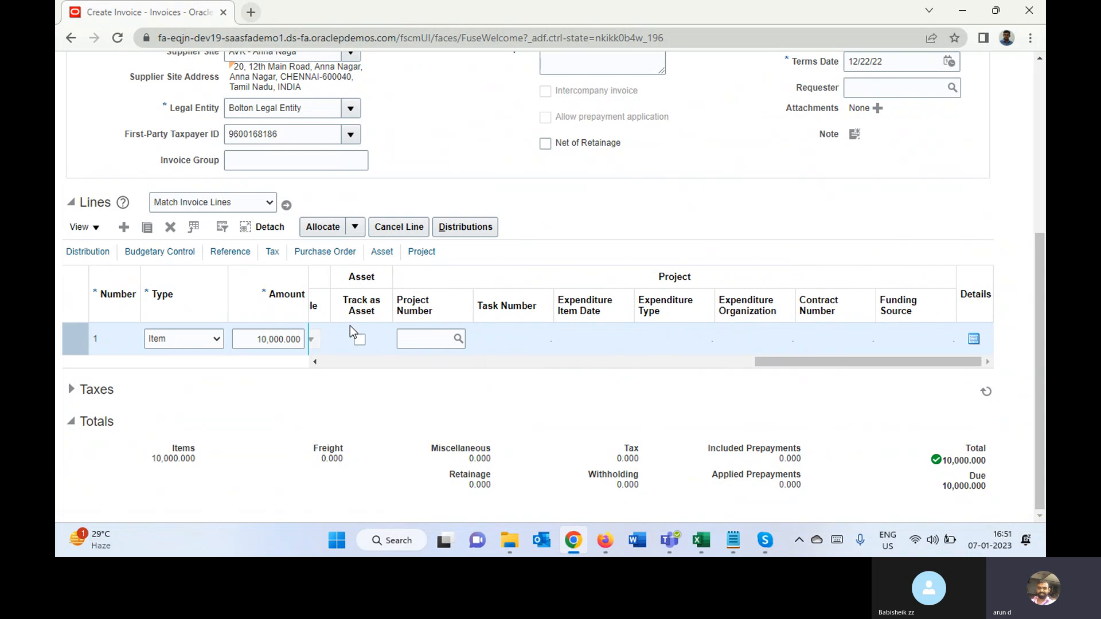
click(360, 340)
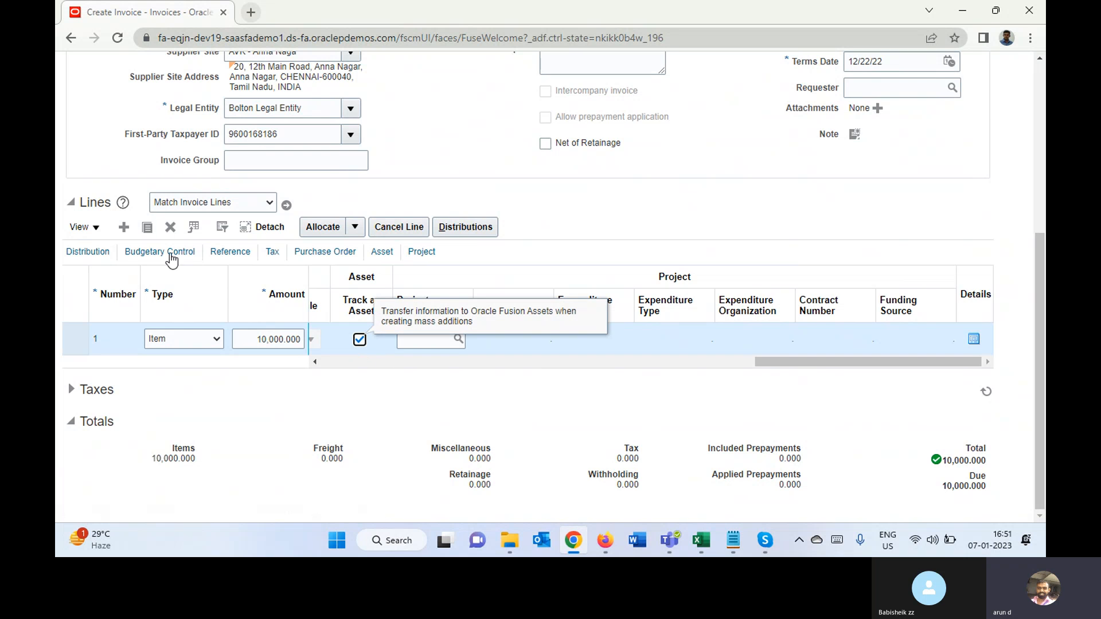
Show the asset Book and Asset Category columns in the invoice lines table.
click(93, 229)
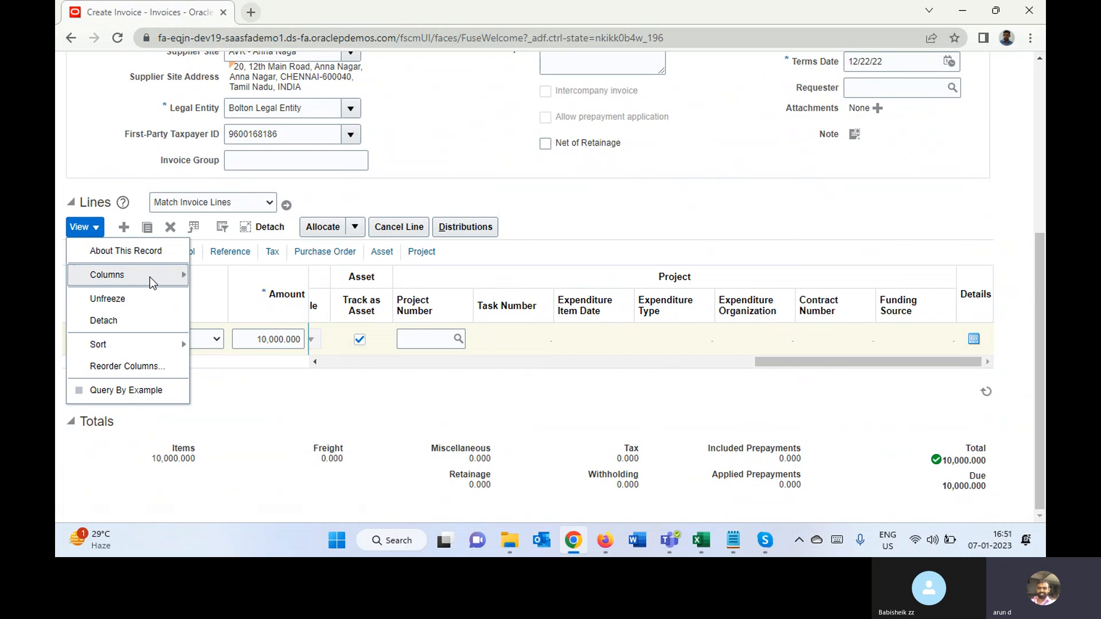
mouse_move(150, 277)
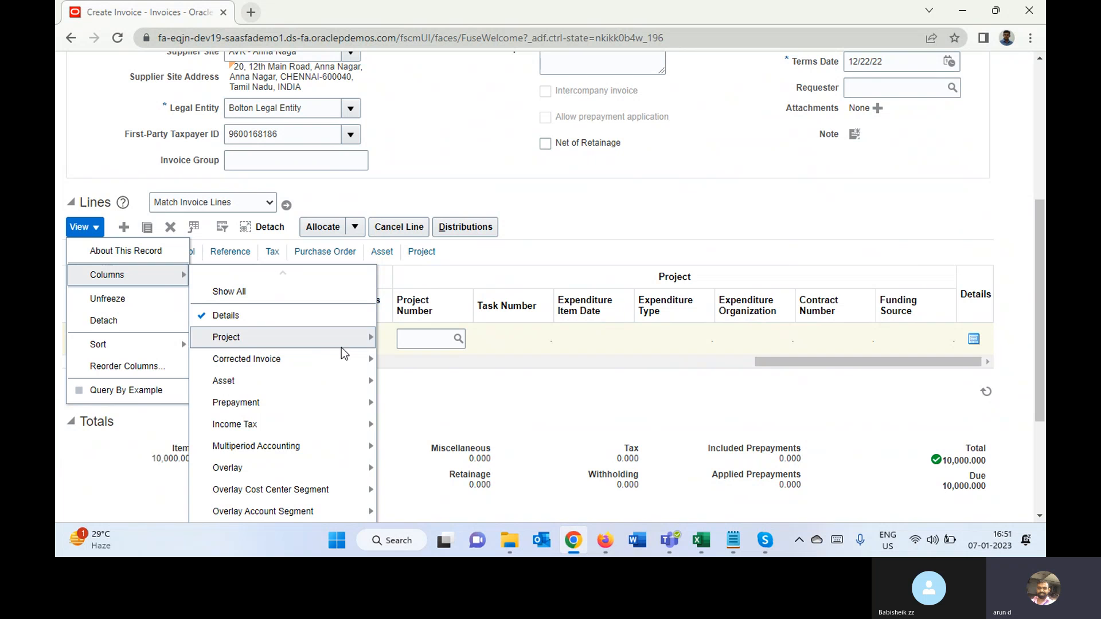
mouse_move(338, 389)
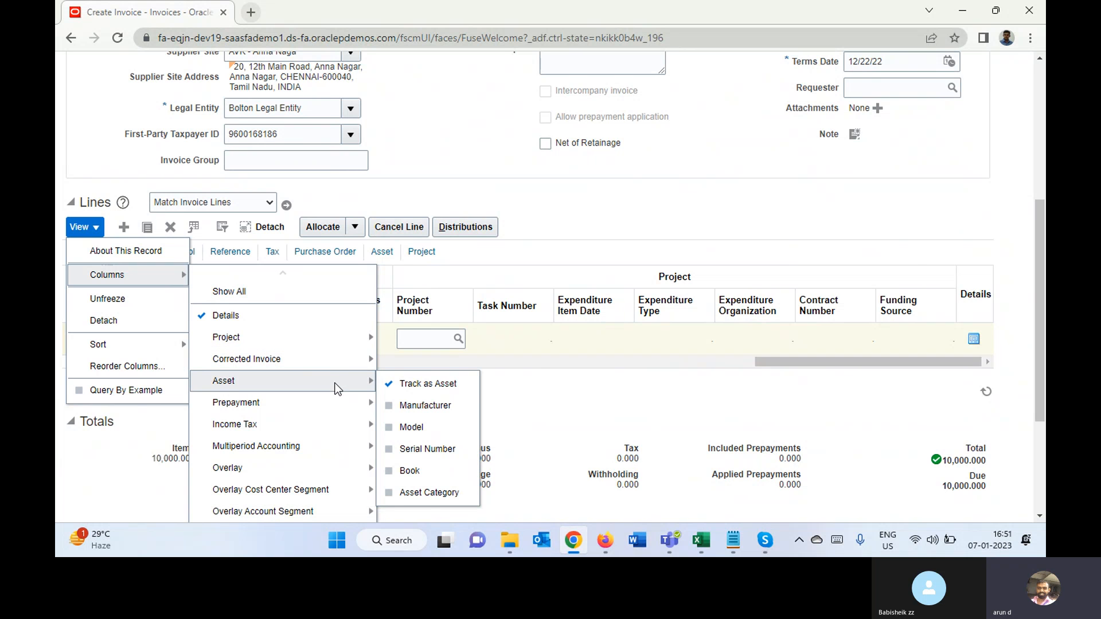
click(440, 476)
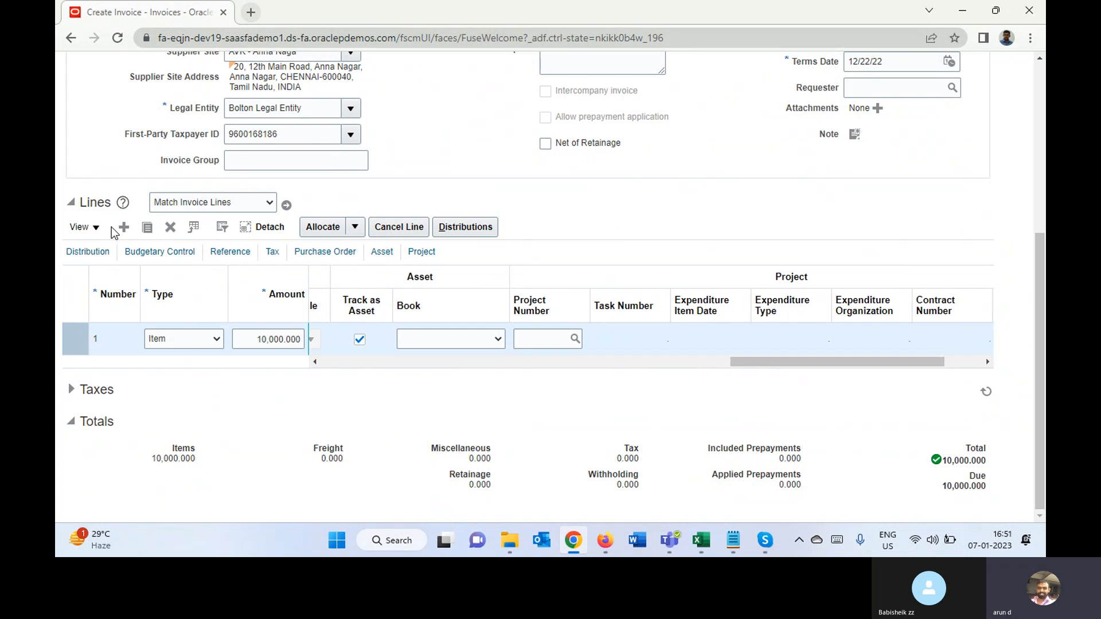
click(94, 229)
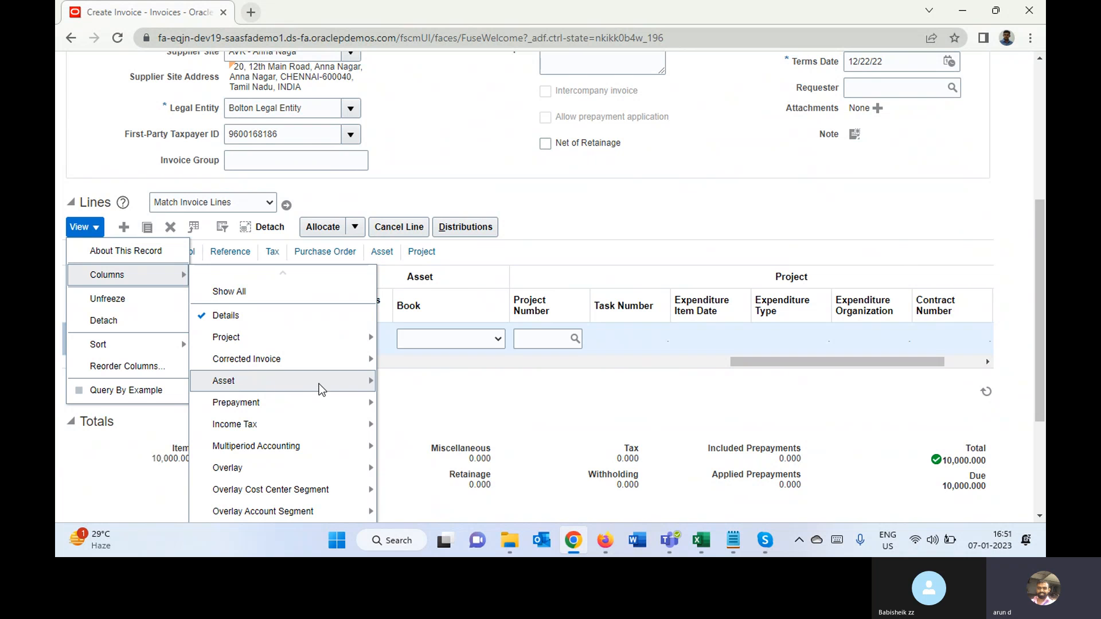
mouse_move(319, 384)
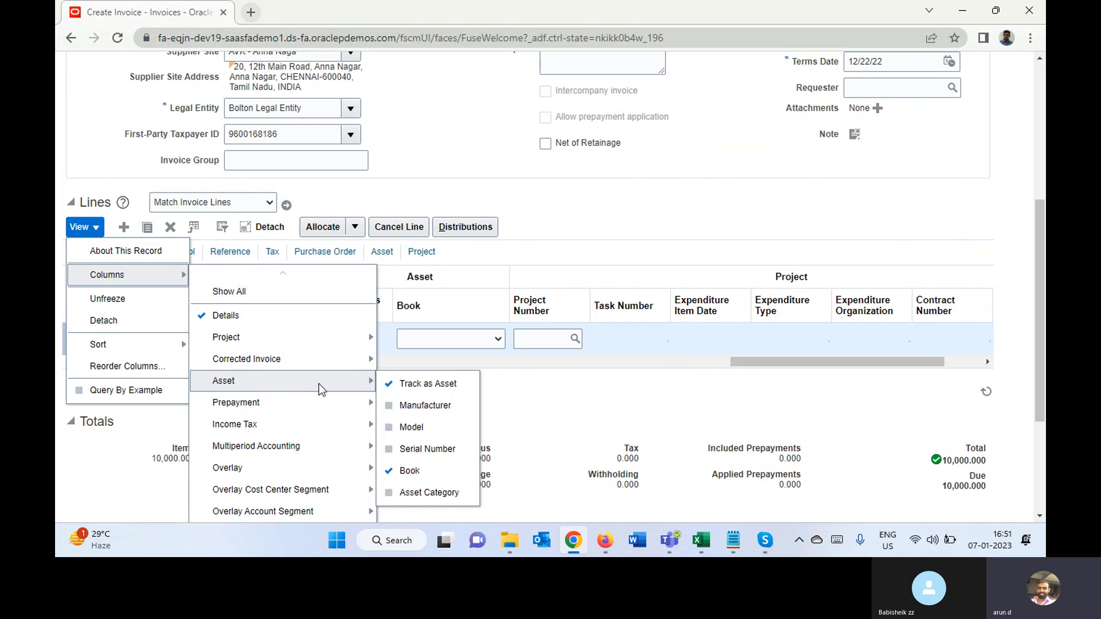
click(416, 492)
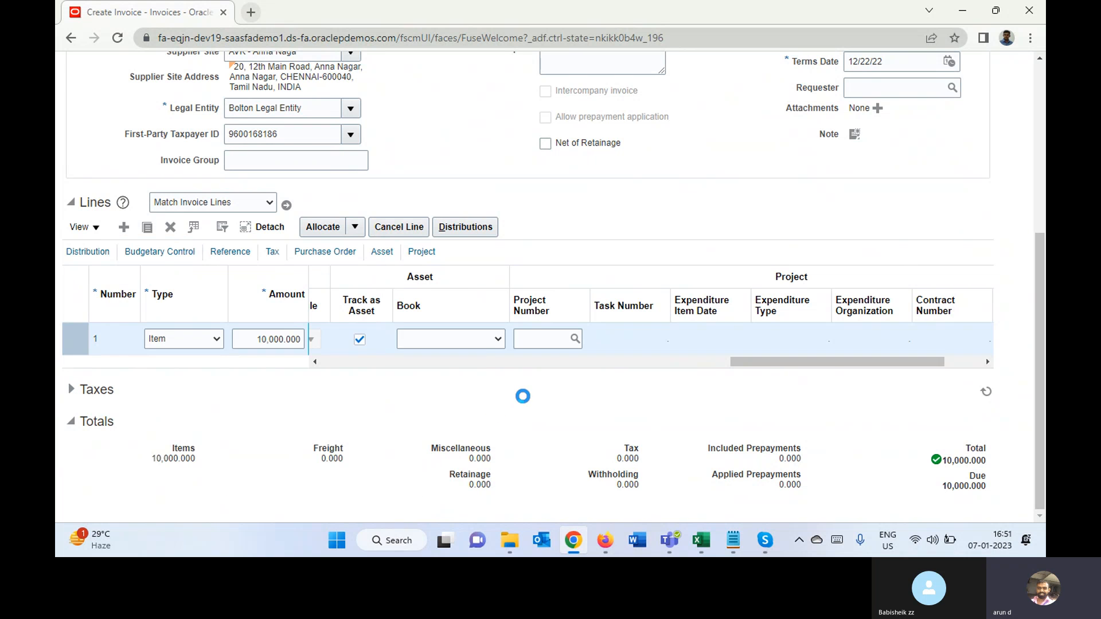
Set line 1's asset book to BOLTON ASSET BOOK.
click(477, 340)
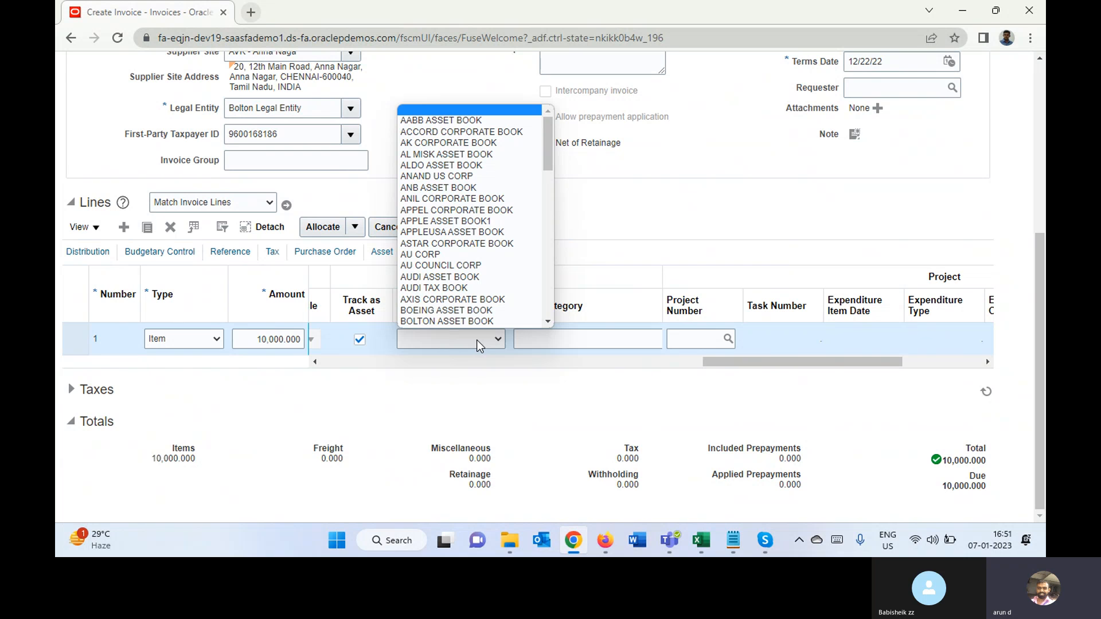
key(b)
key(Down)
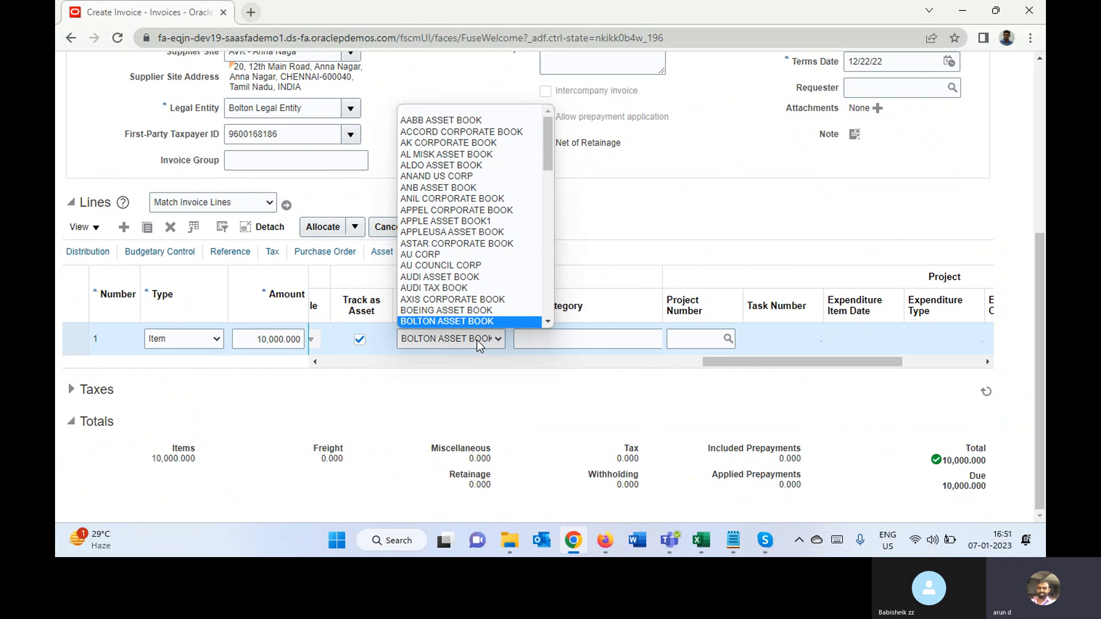
key(Return)
click(575, 341)
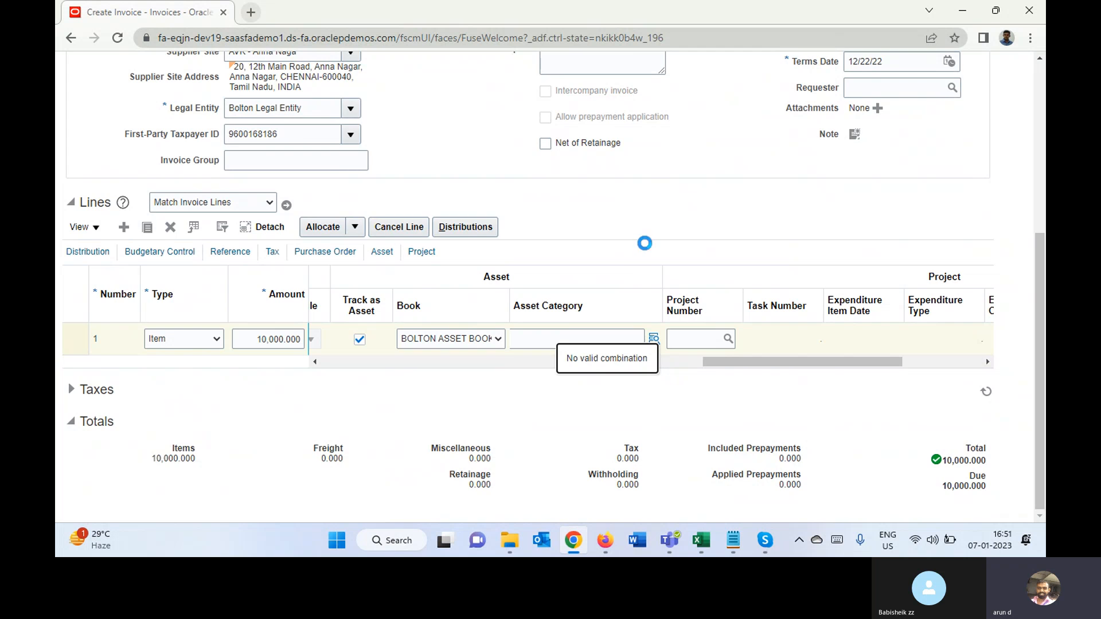
click(654, 339)
click(561, 344)
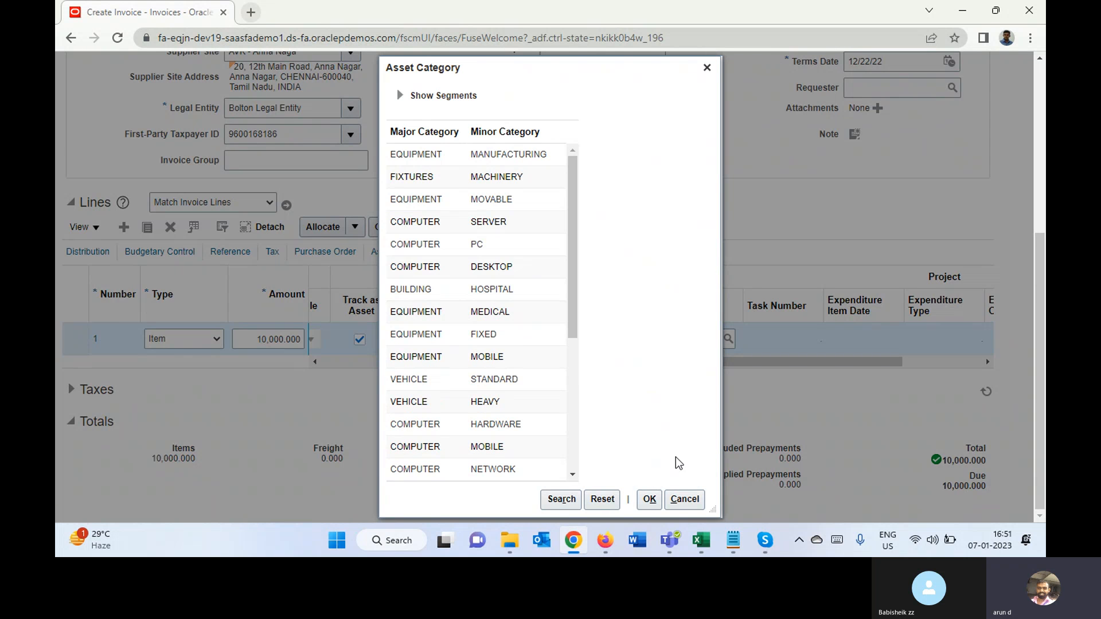
click(679, 500)
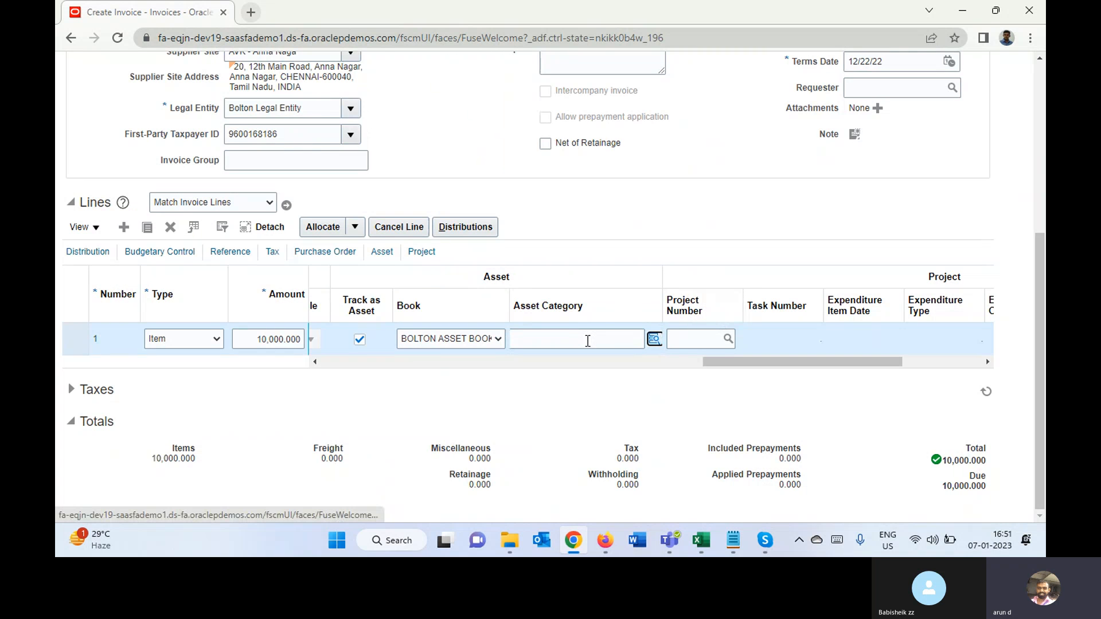
Set line 1's asset category to major category IT & Software and minor category ERP Server, and save the invoice.
click(654, 339)
click(597, 277)
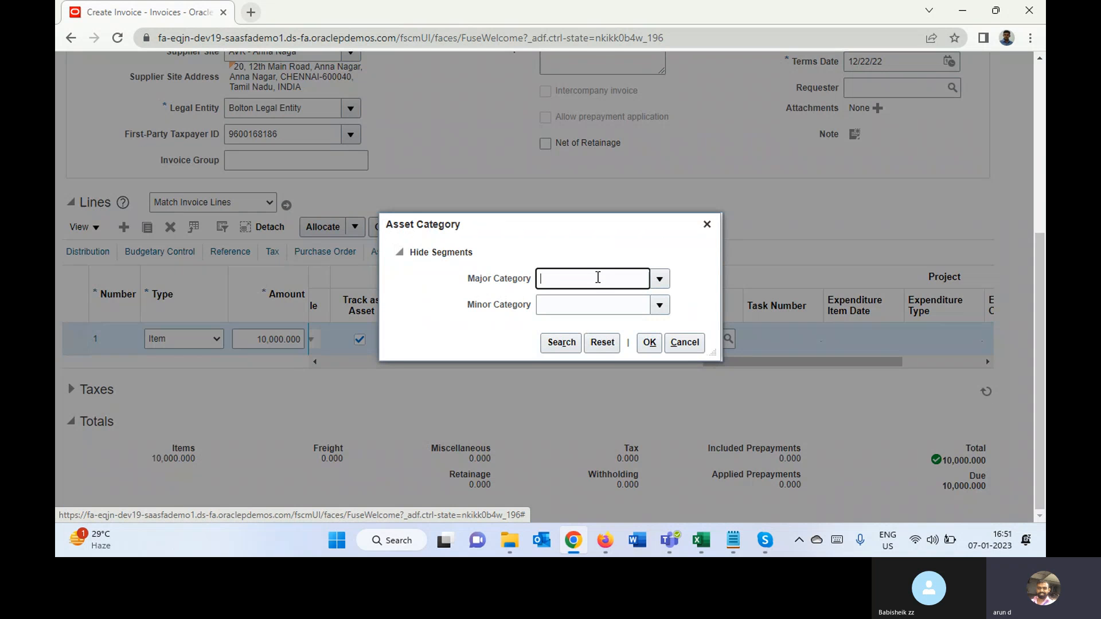
text(IT)
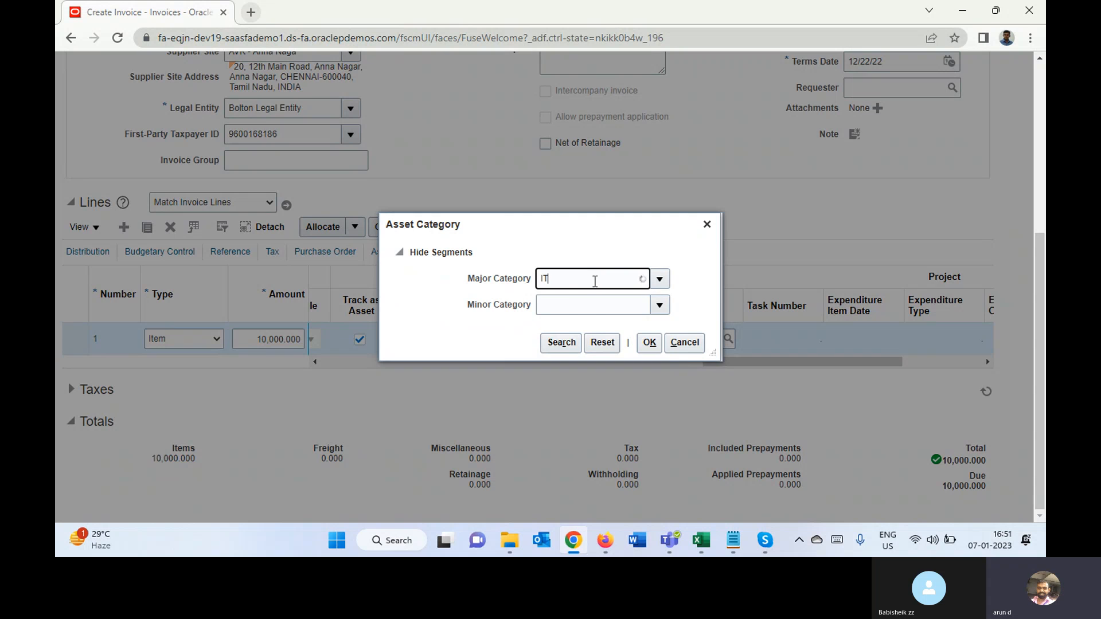
click(596, 298)
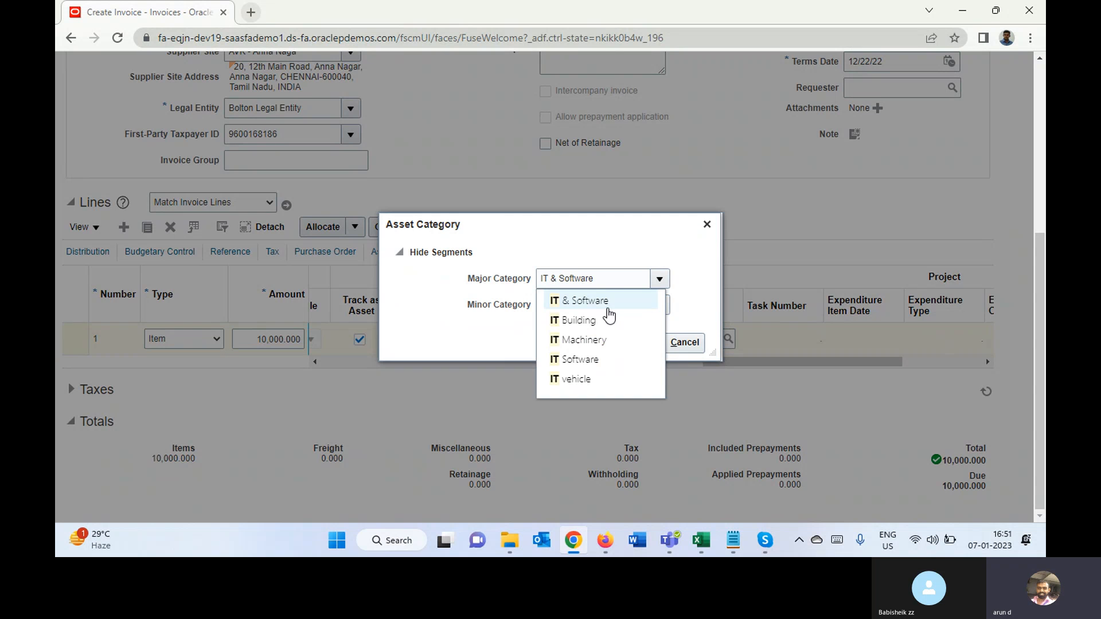
click(595, 302)
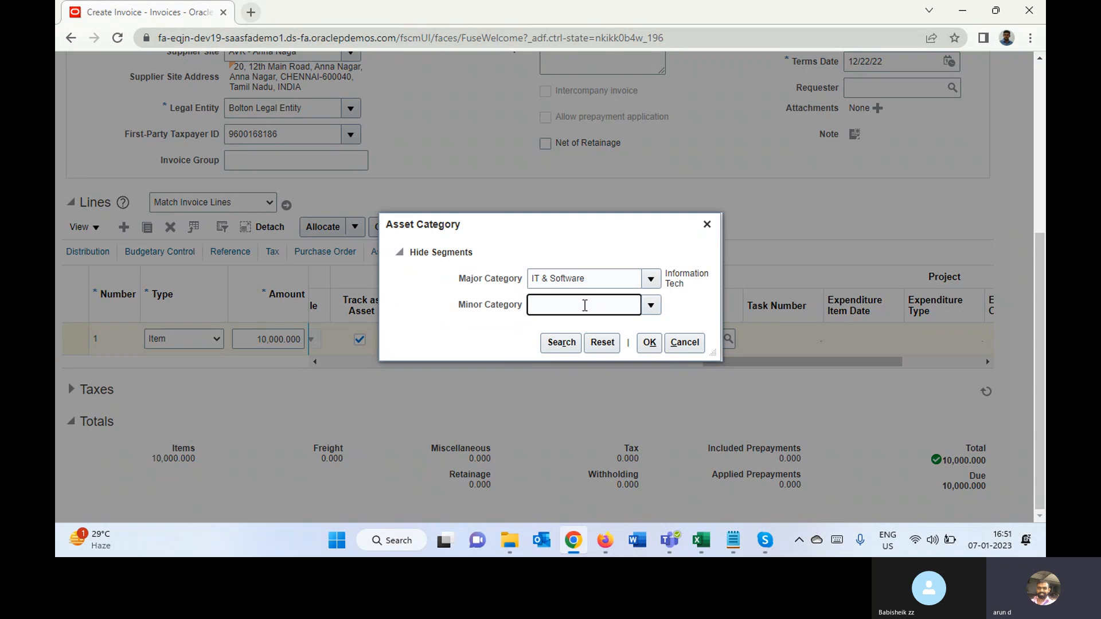
text(er)
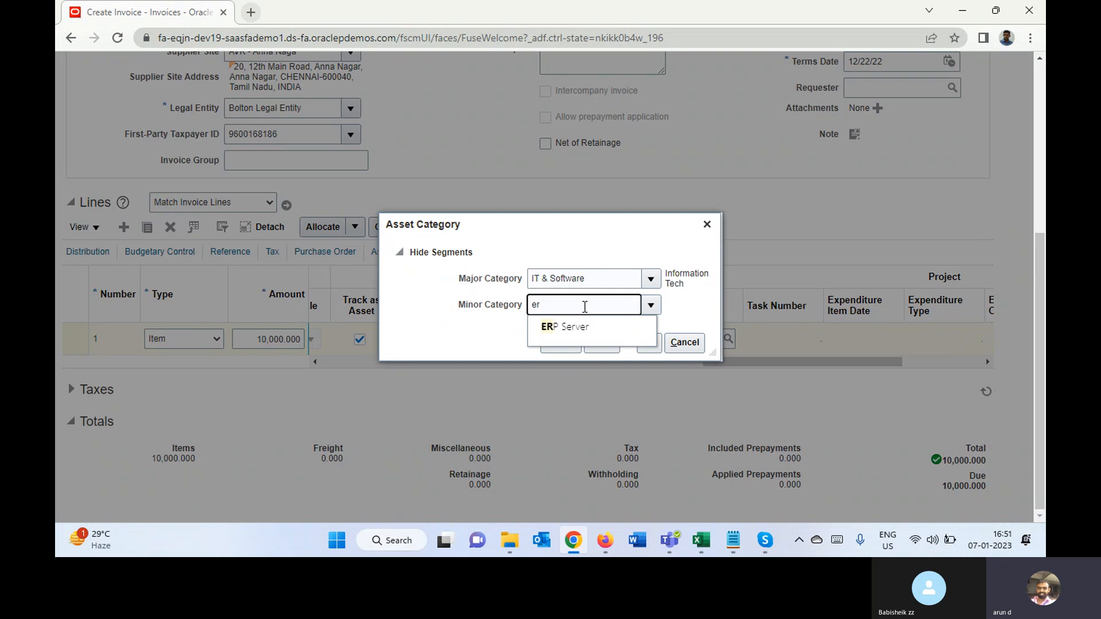
click(576, 327)
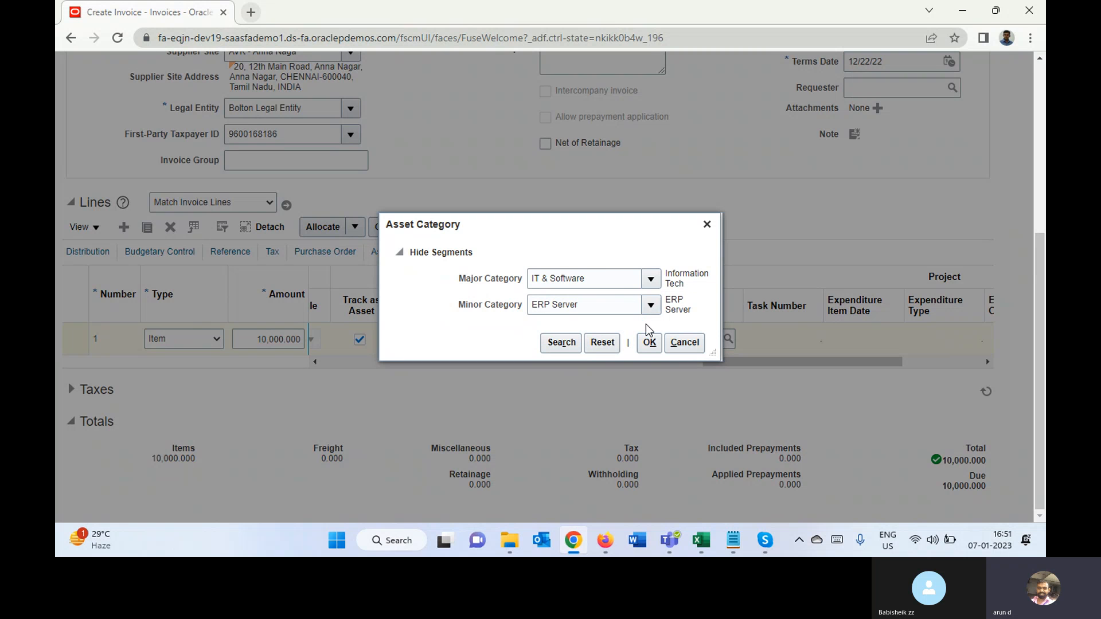
click(649, 342)
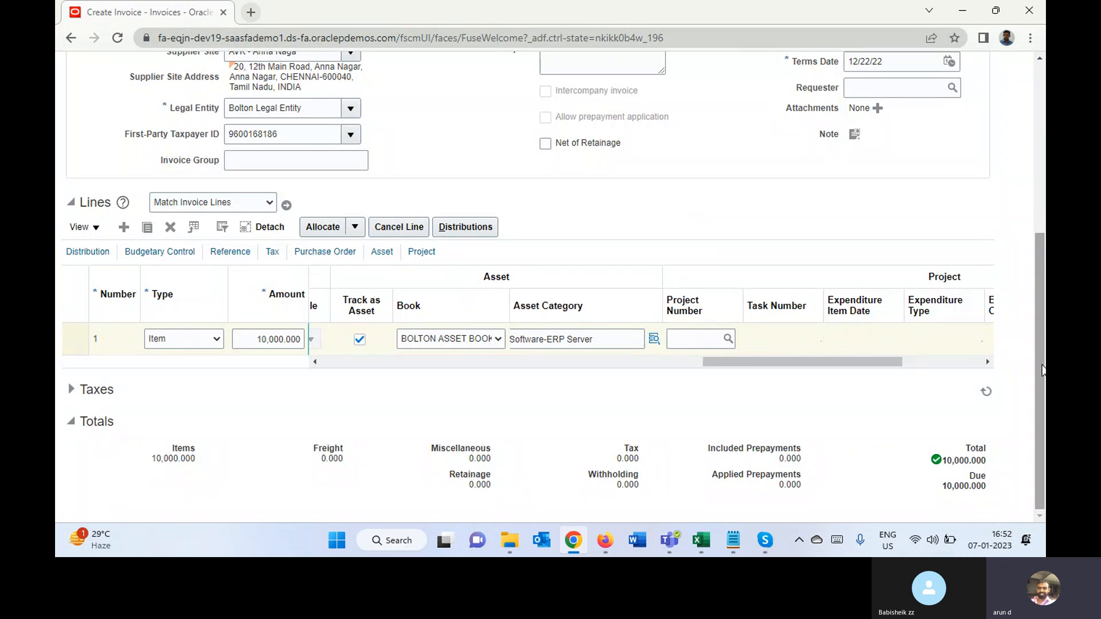
drag(1042, 365, 1039, 190)
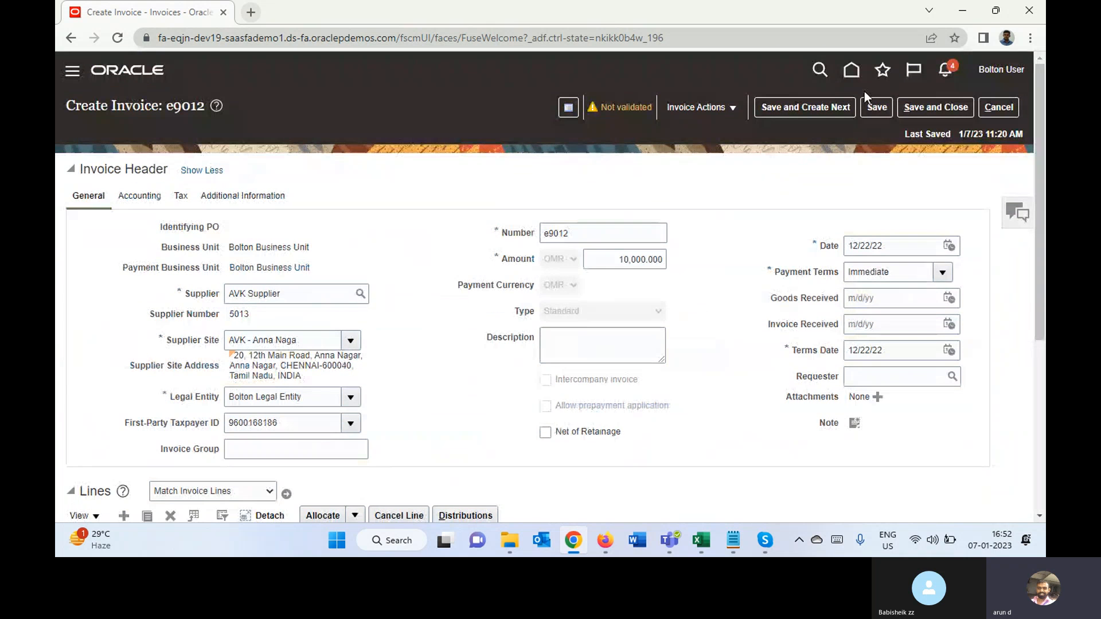
click(879, 108)
Review line 1's asset details, distribution combination and accounting date.
drag(1038, 178, 1040, 245)
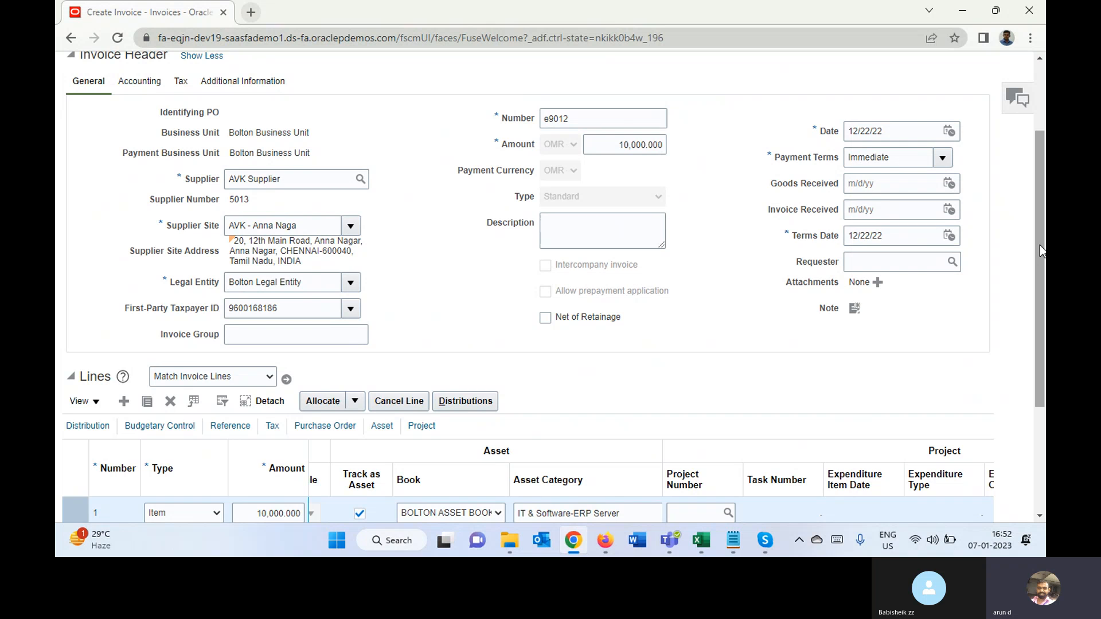
drag(1040, 245, 1043, 324)
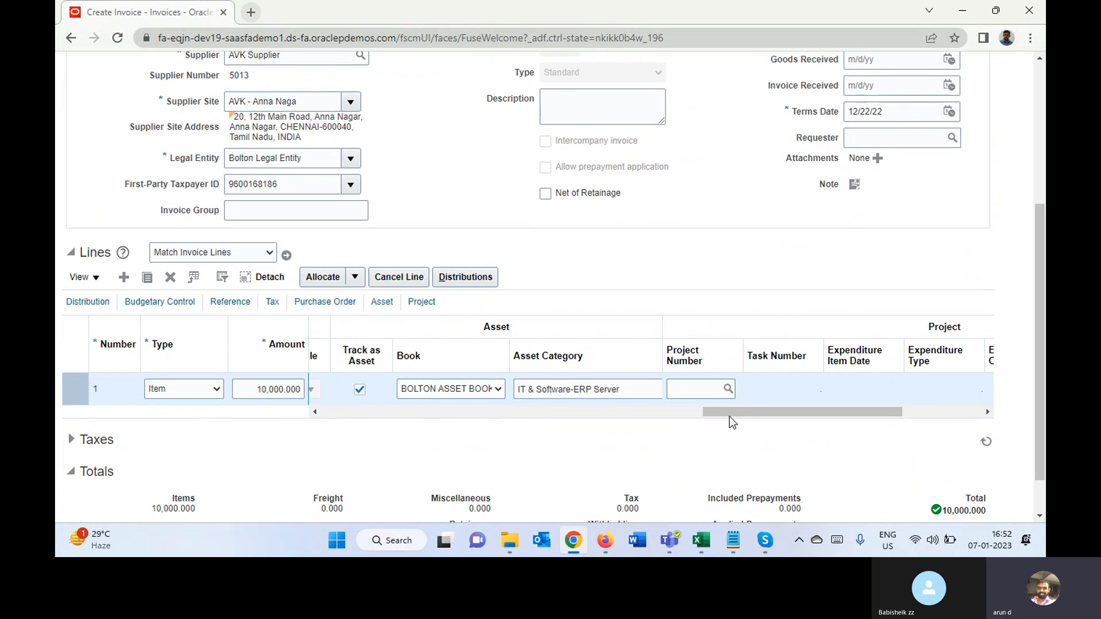
mouse_move(750, 412)
mouse_down()
mouse_move(369, 422)
mouse_move(750, 400)
mouse_up()
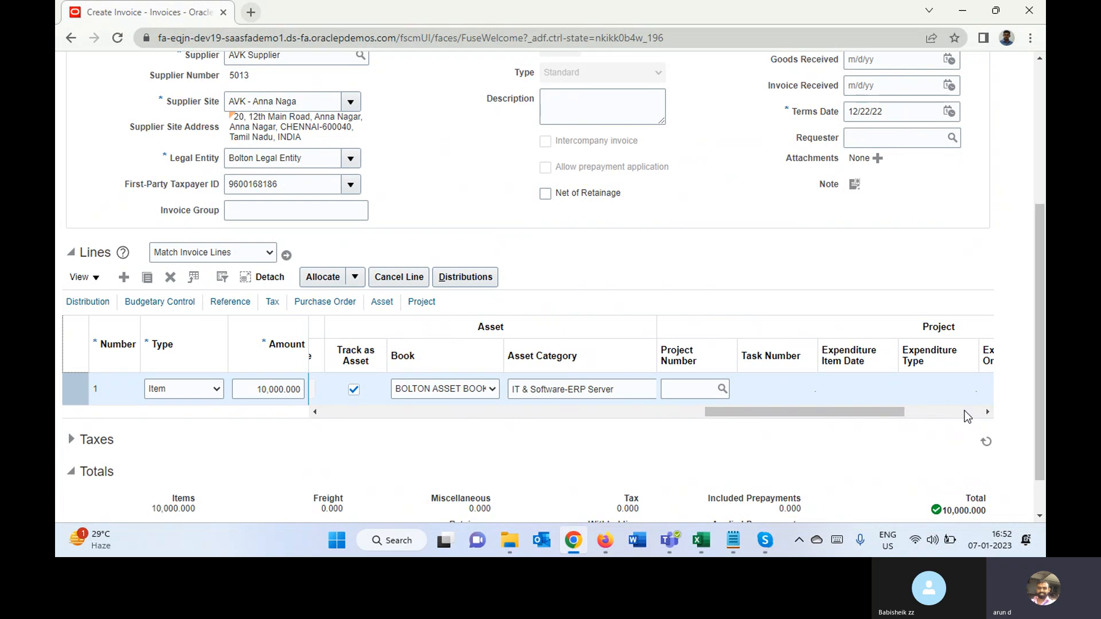
drag(850, 413, 429, 418)
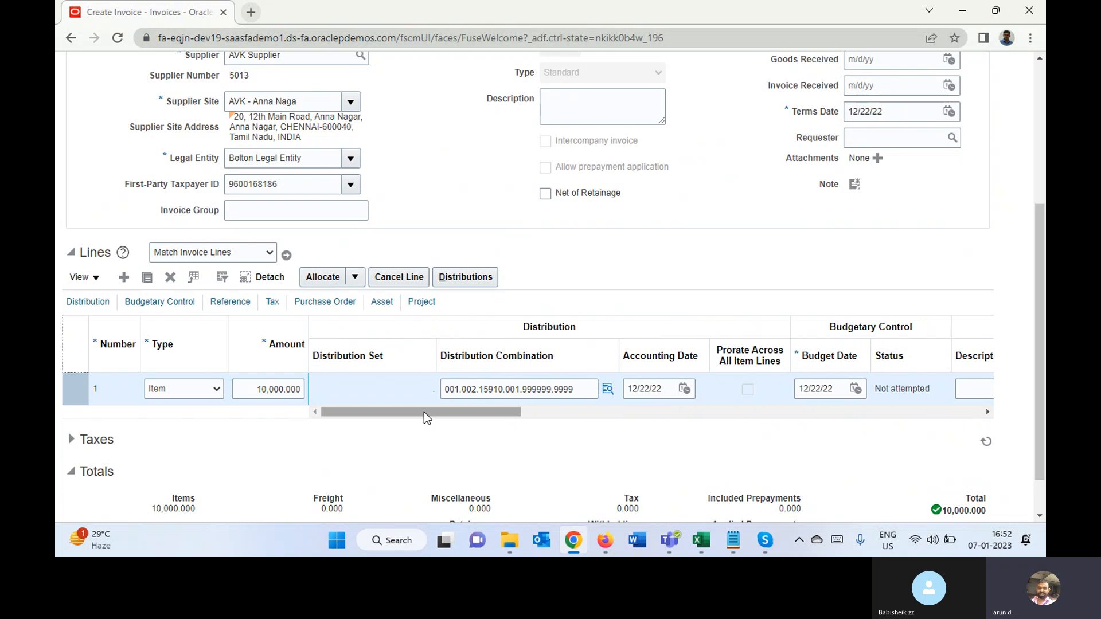
double_click(666, 388)
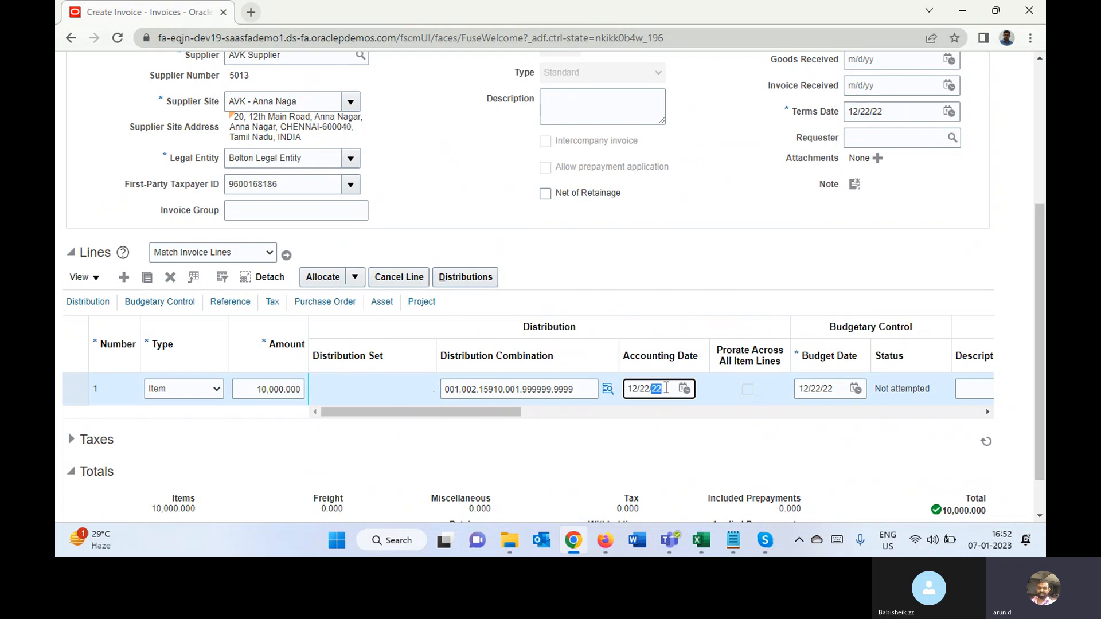
triple_click(666, 389)
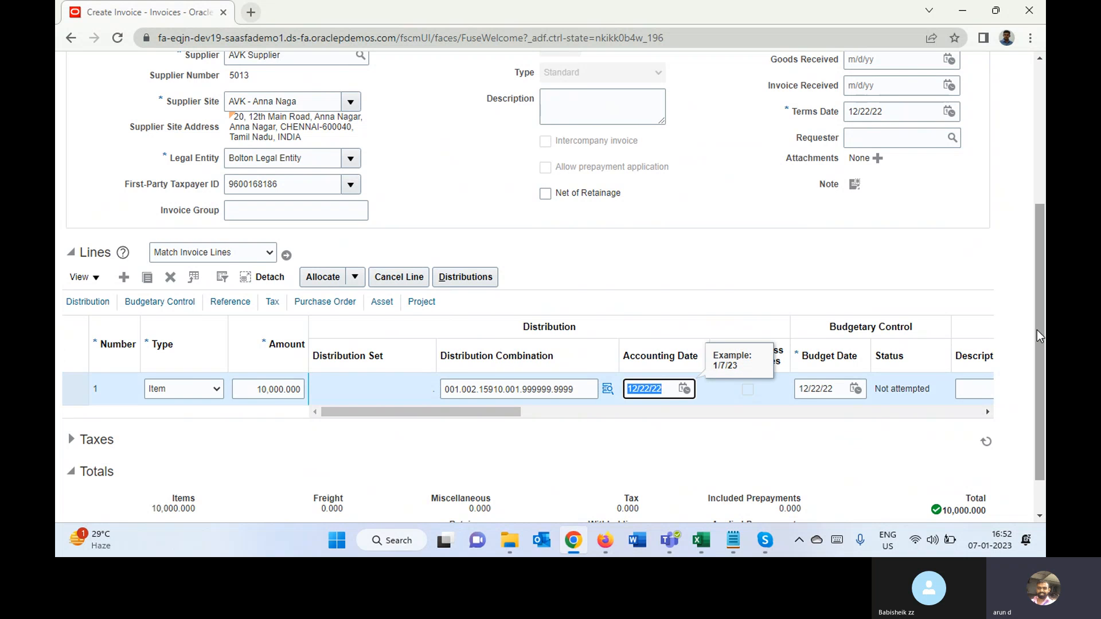
Validate invoice e9012.
drag(1037, 330, 1037, 190)
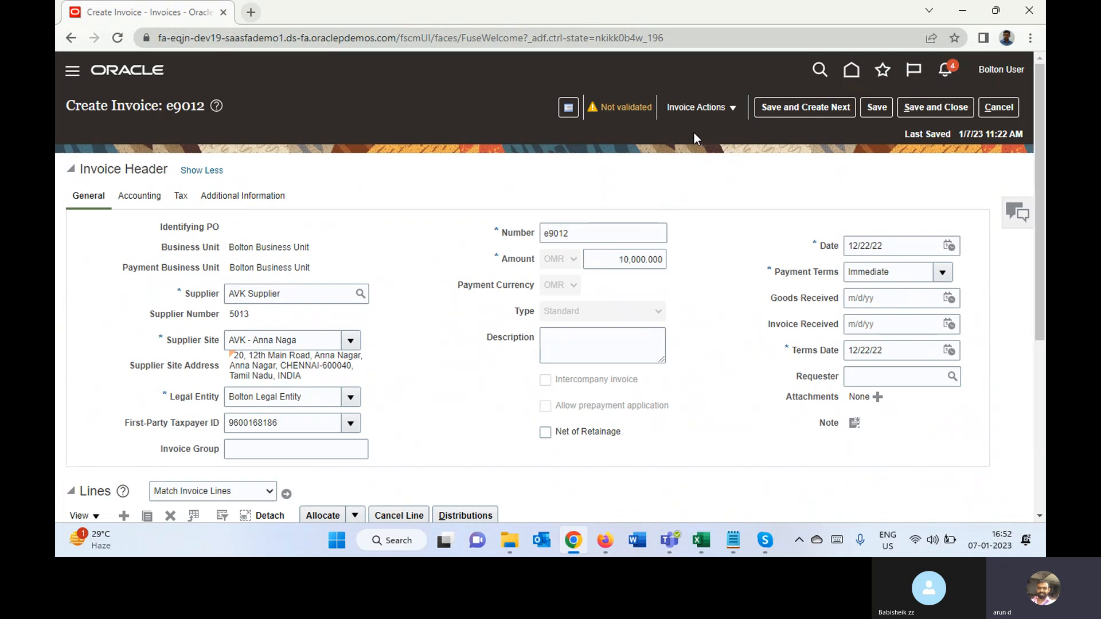
click(690, 108)
click(711, 196)
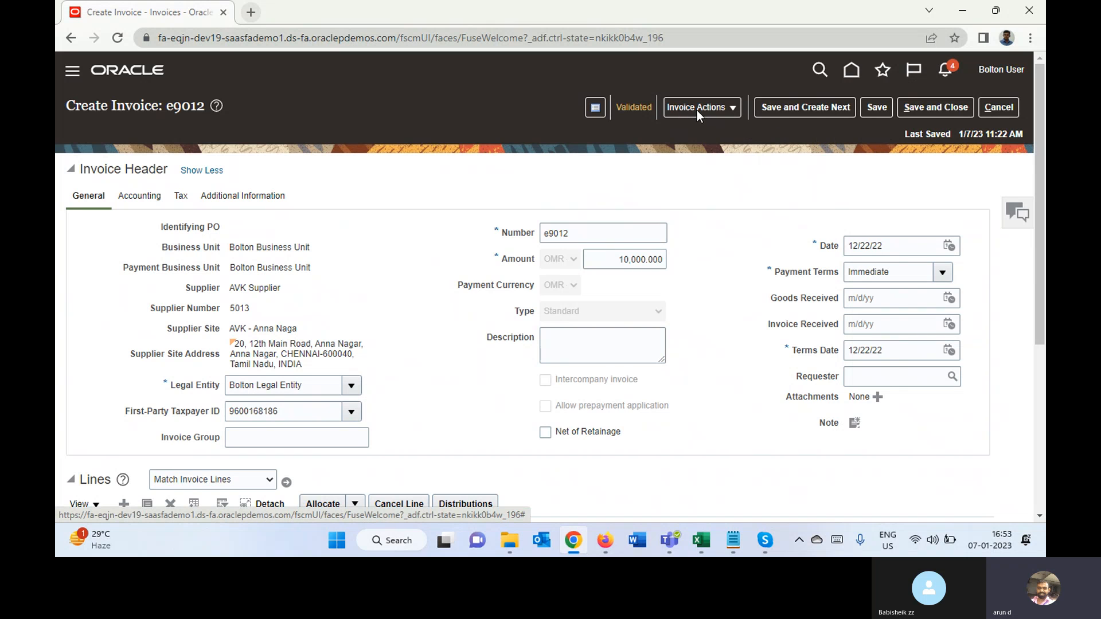
Post invoice e9012 to the ledger and review its accounting lines, including the account segments of the item expense line.
click(717, 108)
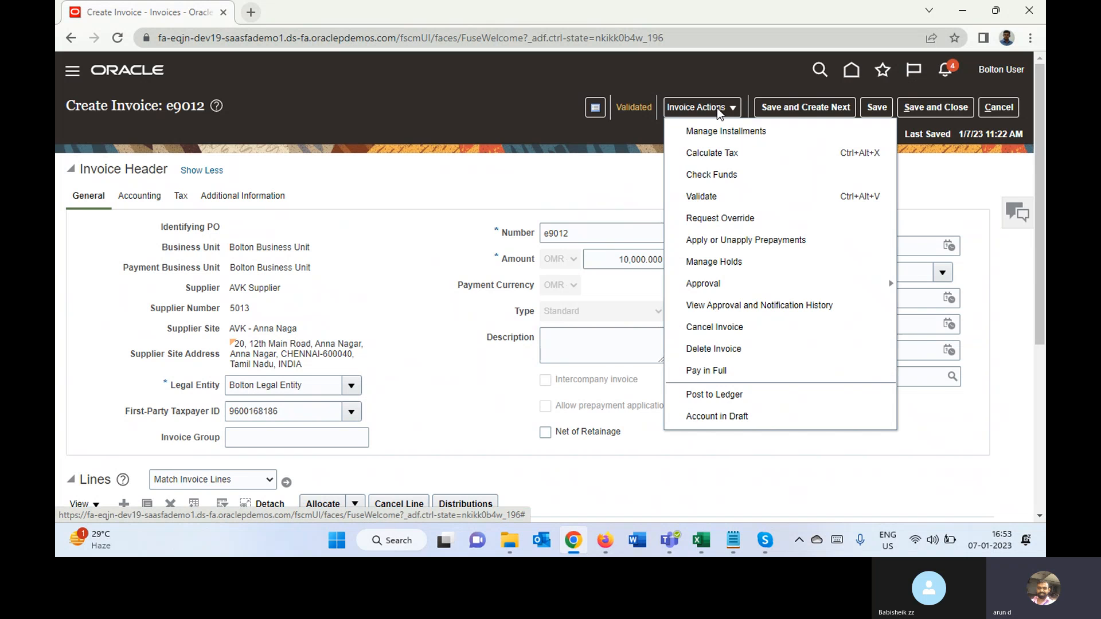
click(727, 397)
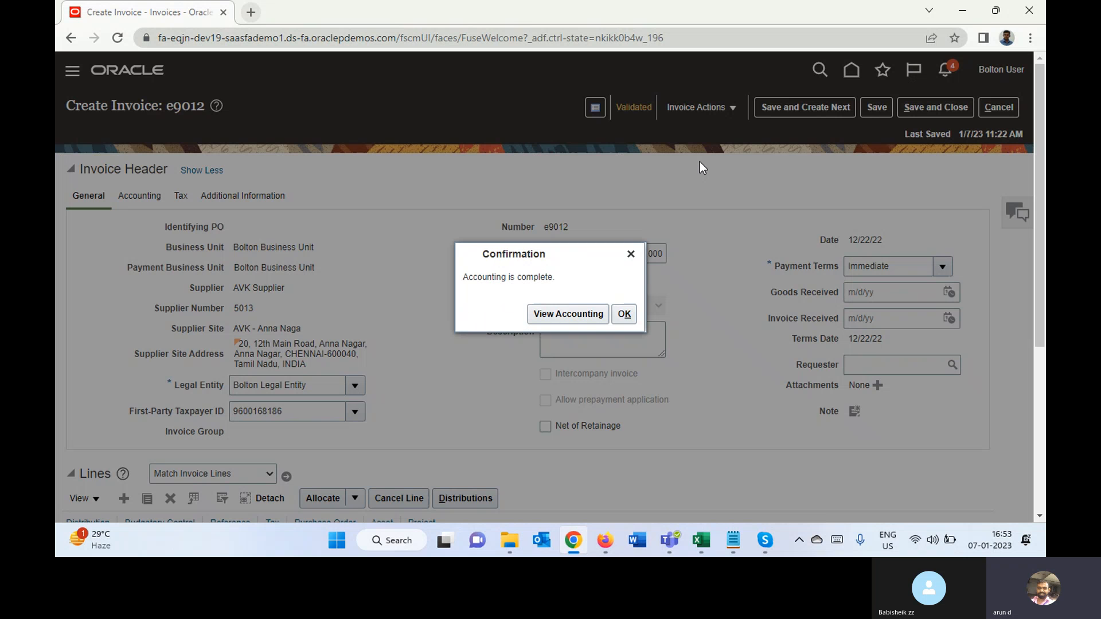
click(579, 312)
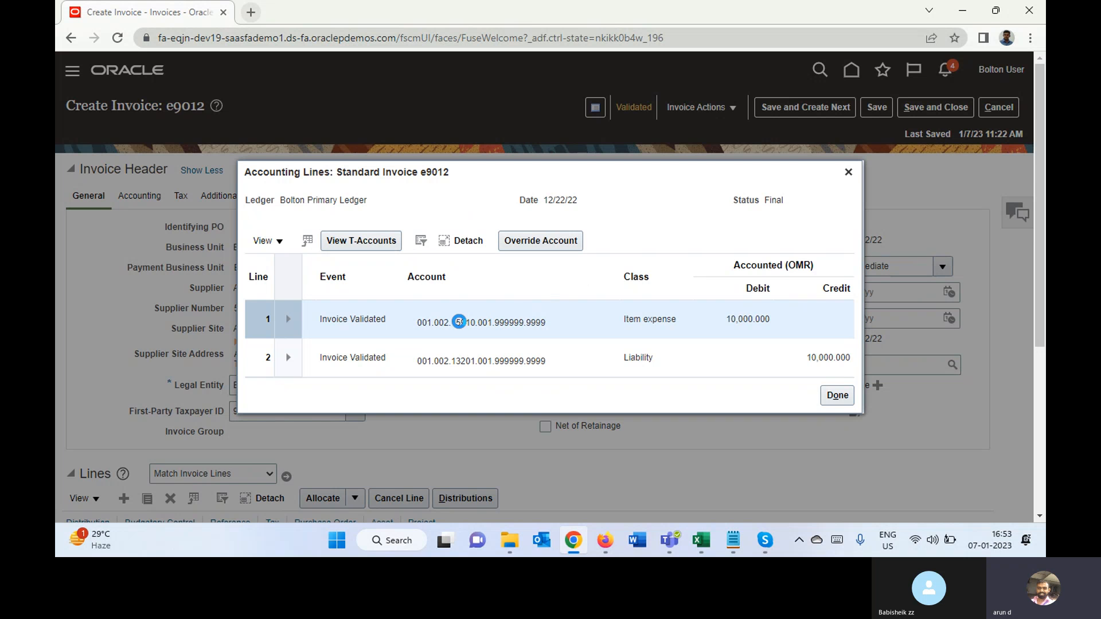
mouse_move(461, 322)
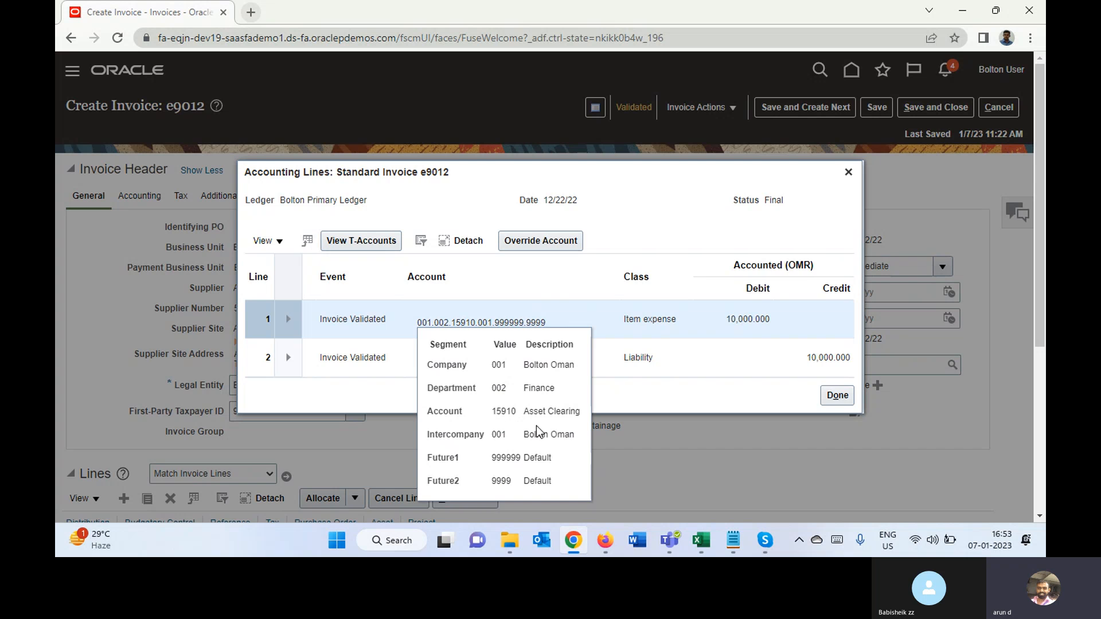
click(709, 391)
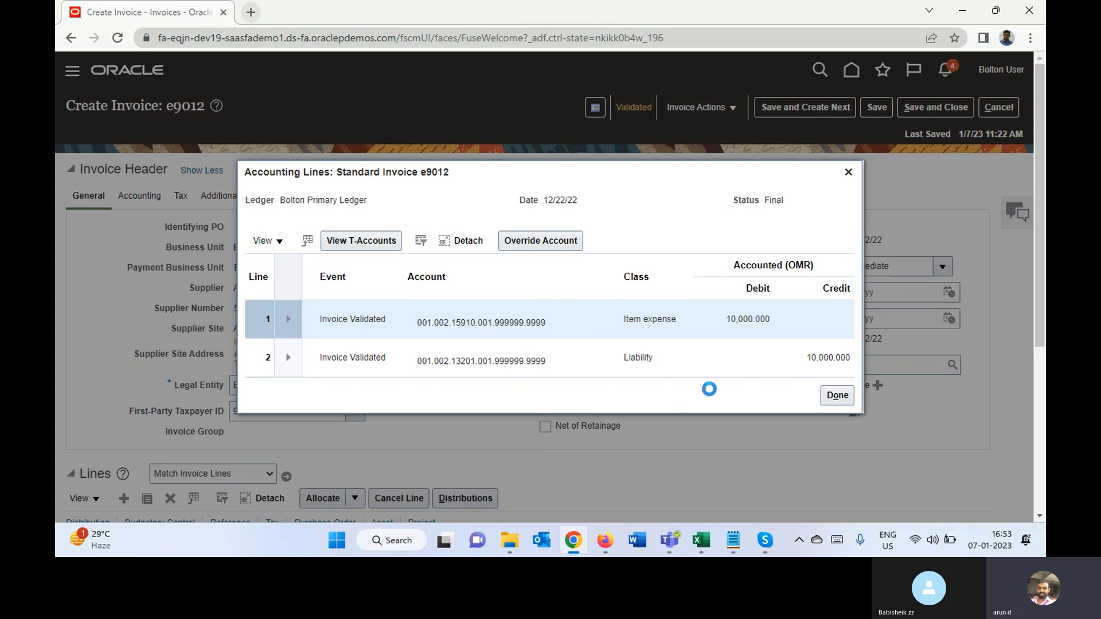
click(837, 395)
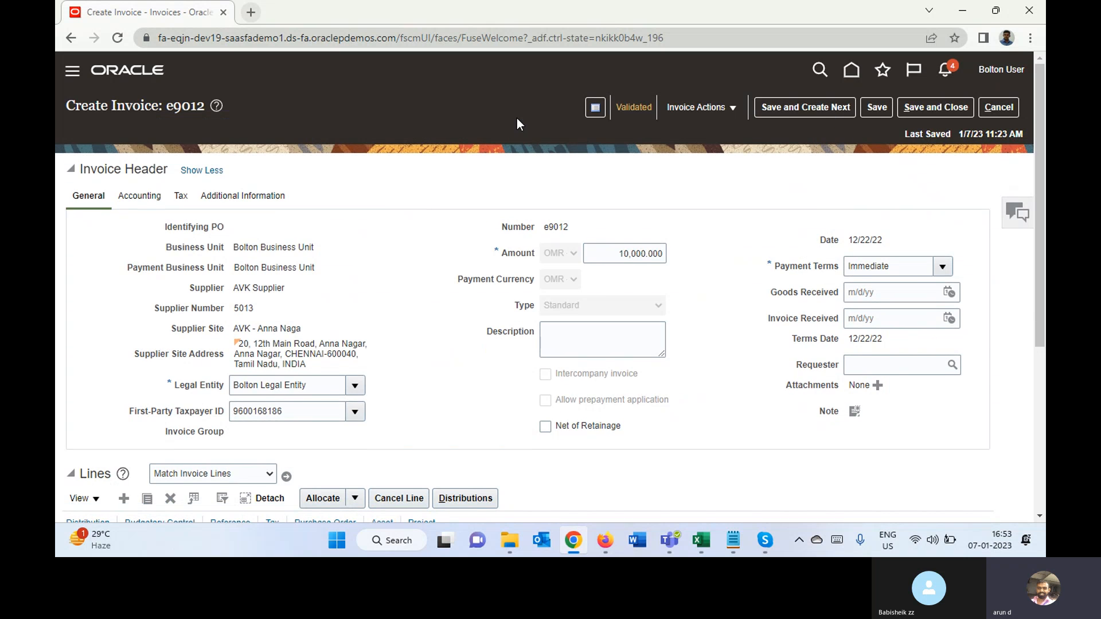
Go to the Scheduled Processes work area.
click(73, 72)
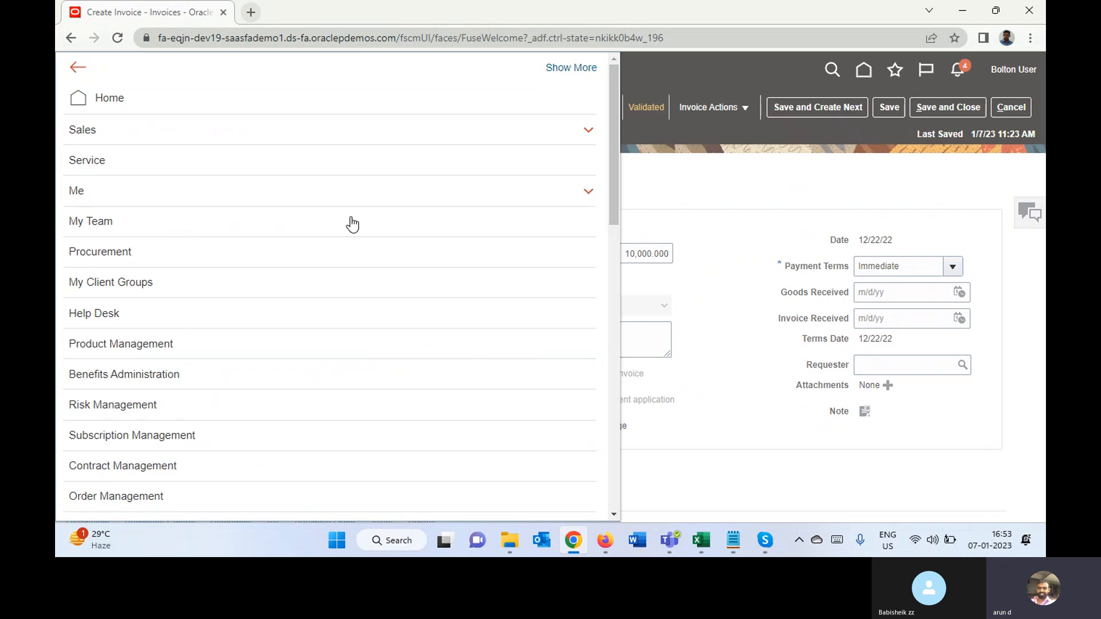
drag(615, 176, 614, 468)
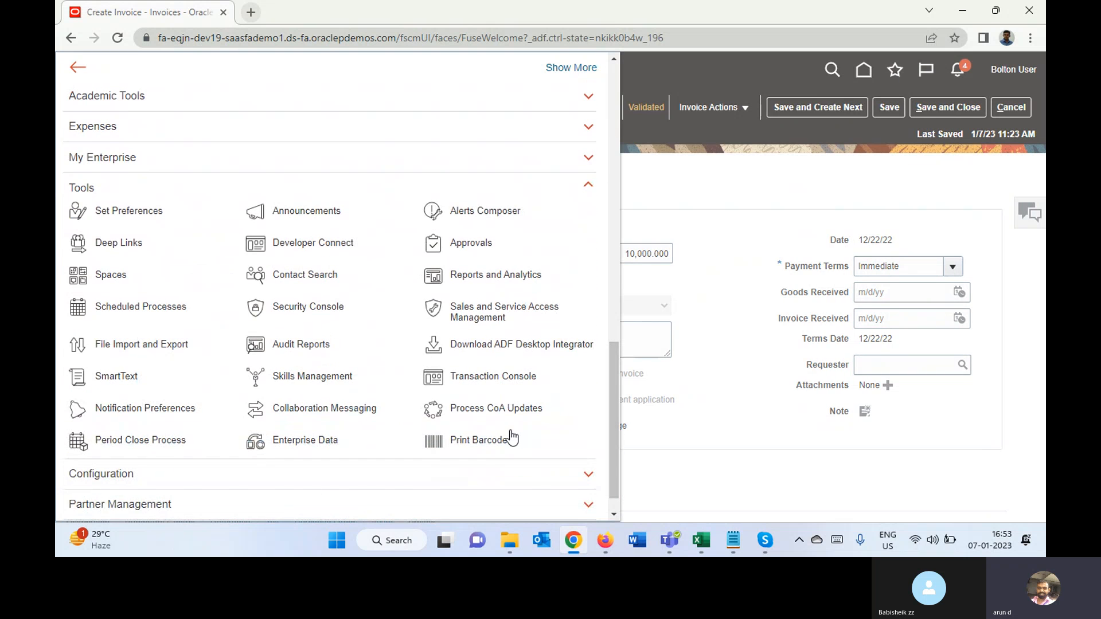
click(136, 312)
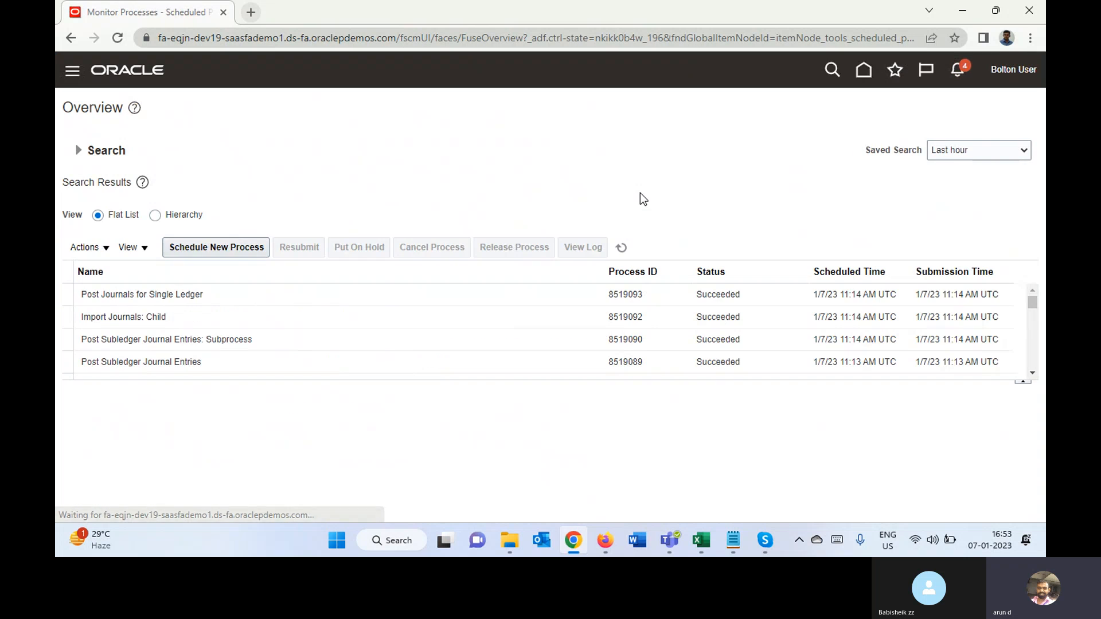
Start scheduling a new job for the Create Mass Additions process.
click(242, 247)
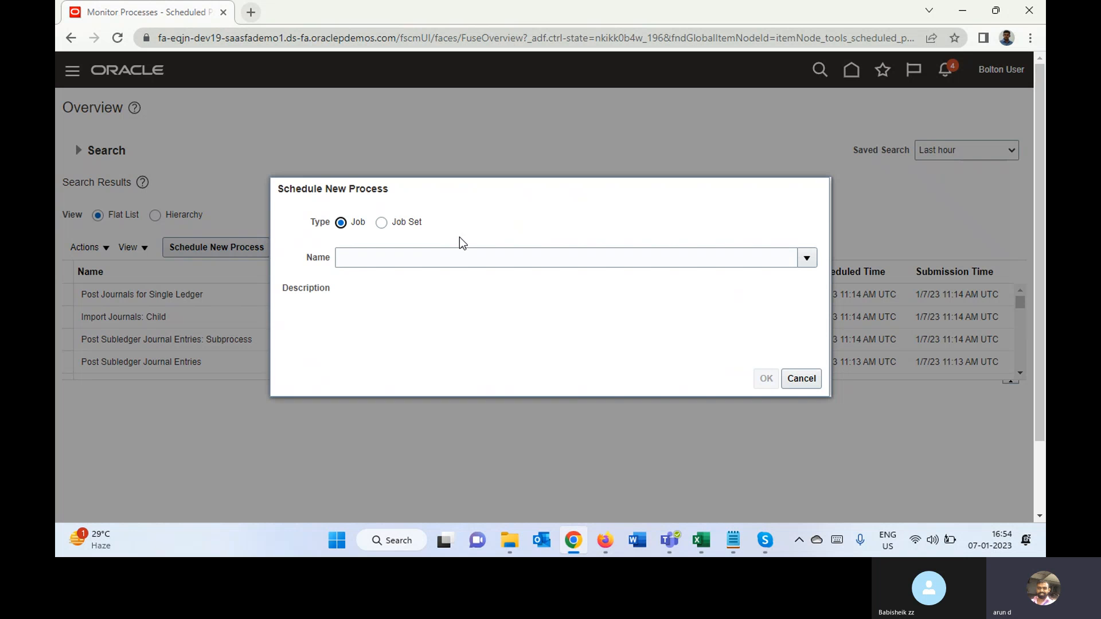
click(436, 257)
text(Cr)
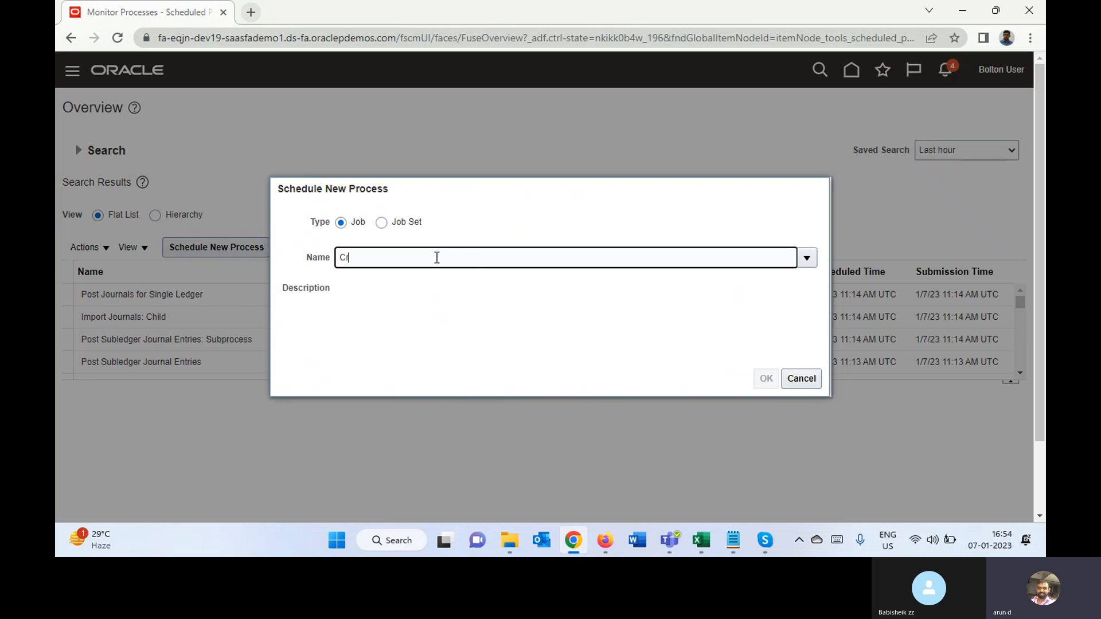
text(eate Mas)
key(Tab)
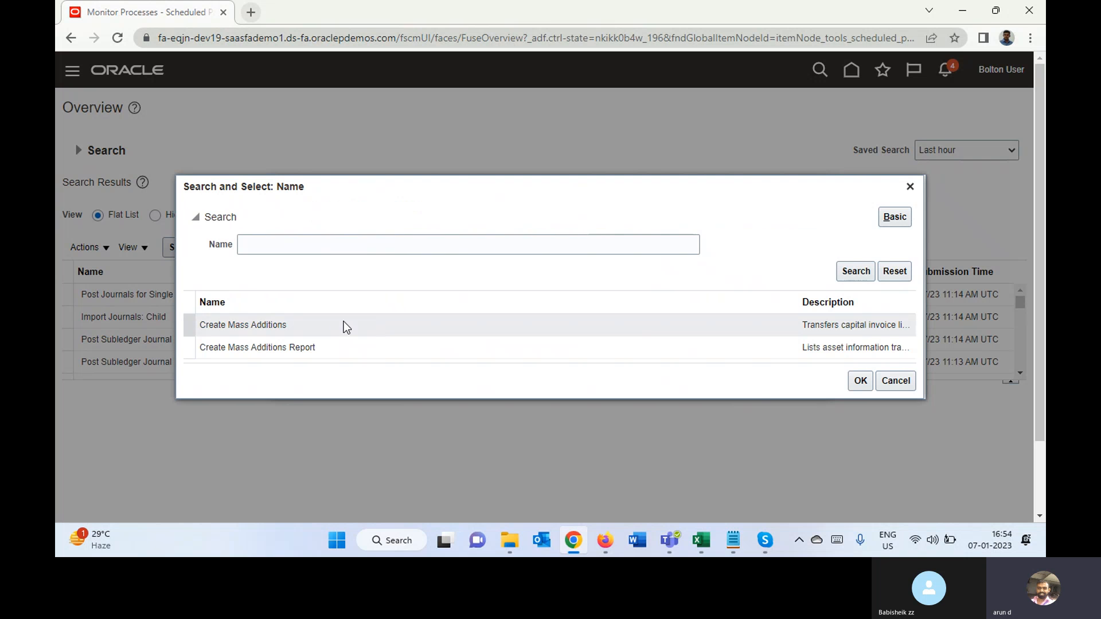
click(325, 325)
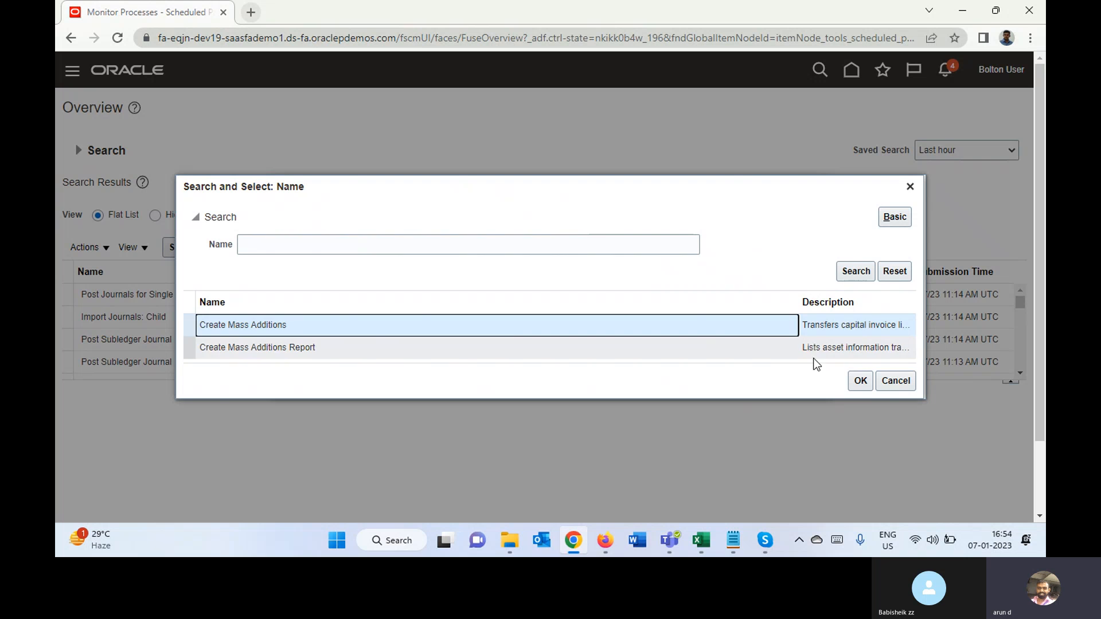
click(863, 382)
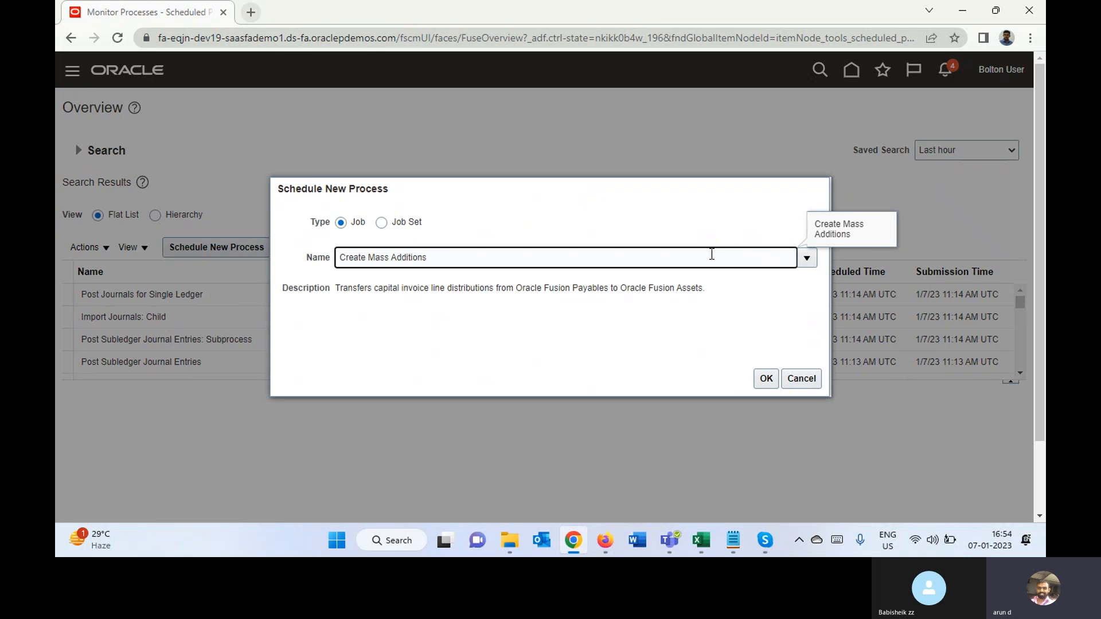
click(767, 380)
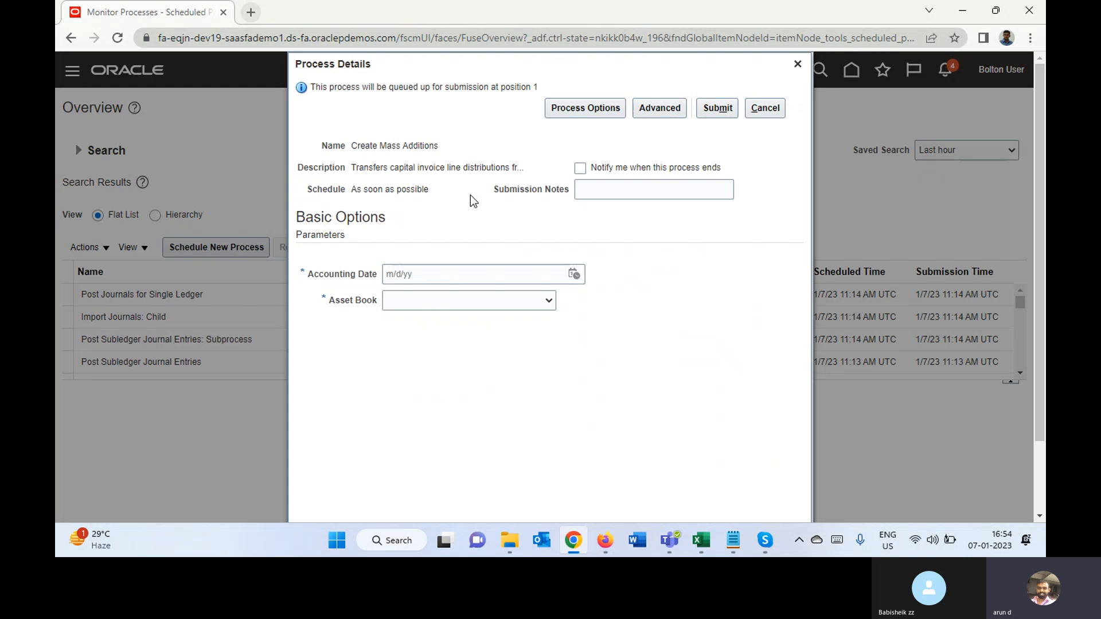
Submit Create Mass Additions with accounting date 12/22/22 and asset book BOLTON ASSET BOOK.
click(450, 275)
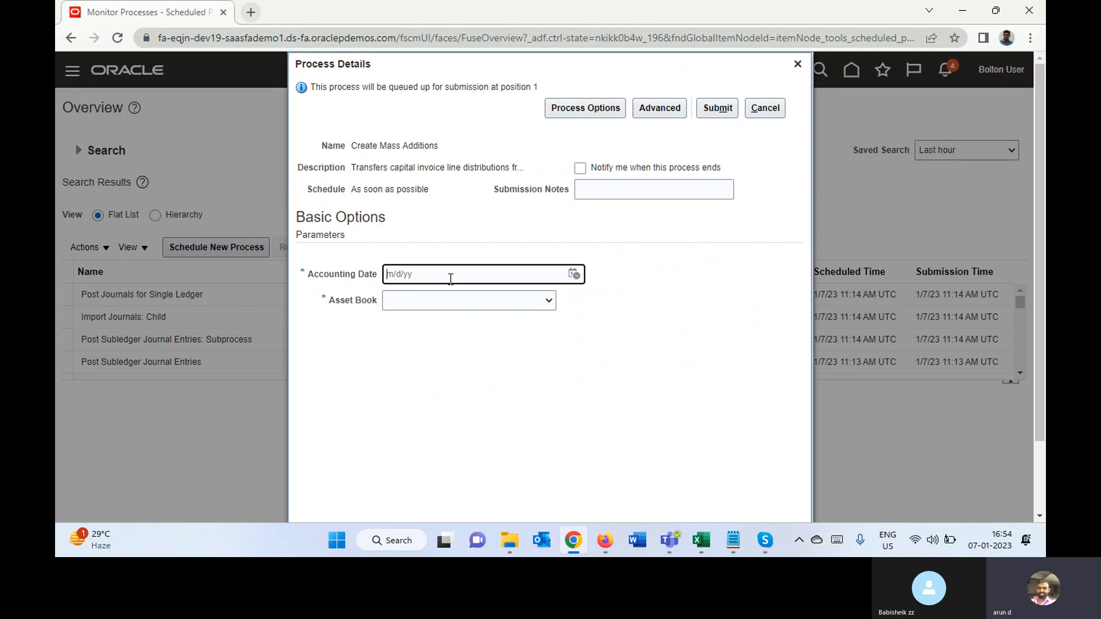
text(12/22/22)
key(Tab)
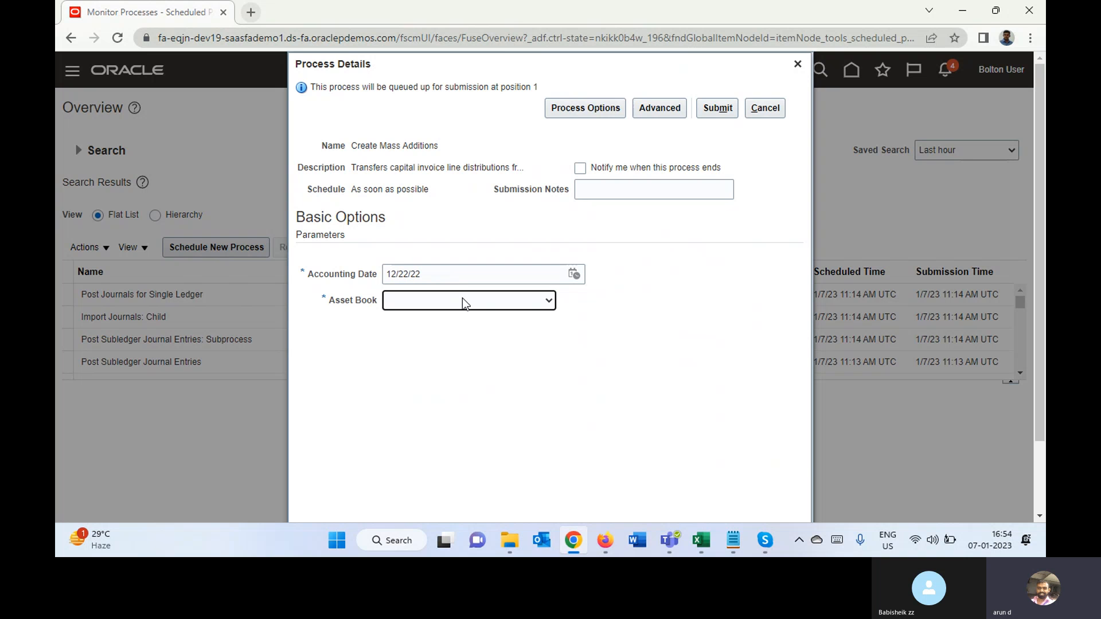
click(467, 301)
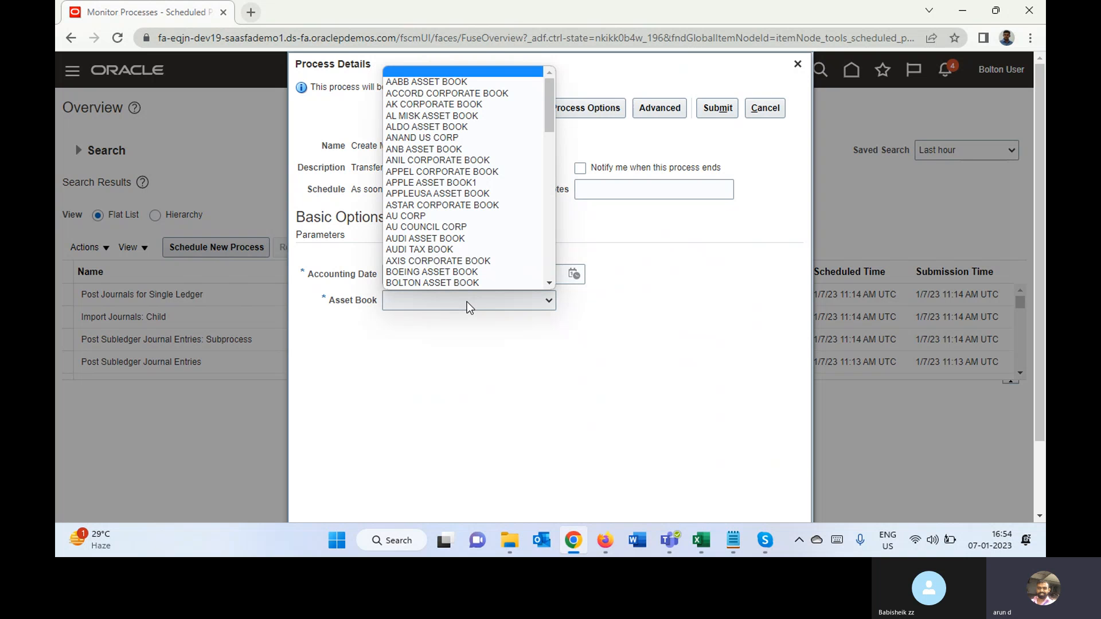
click(439, 282)
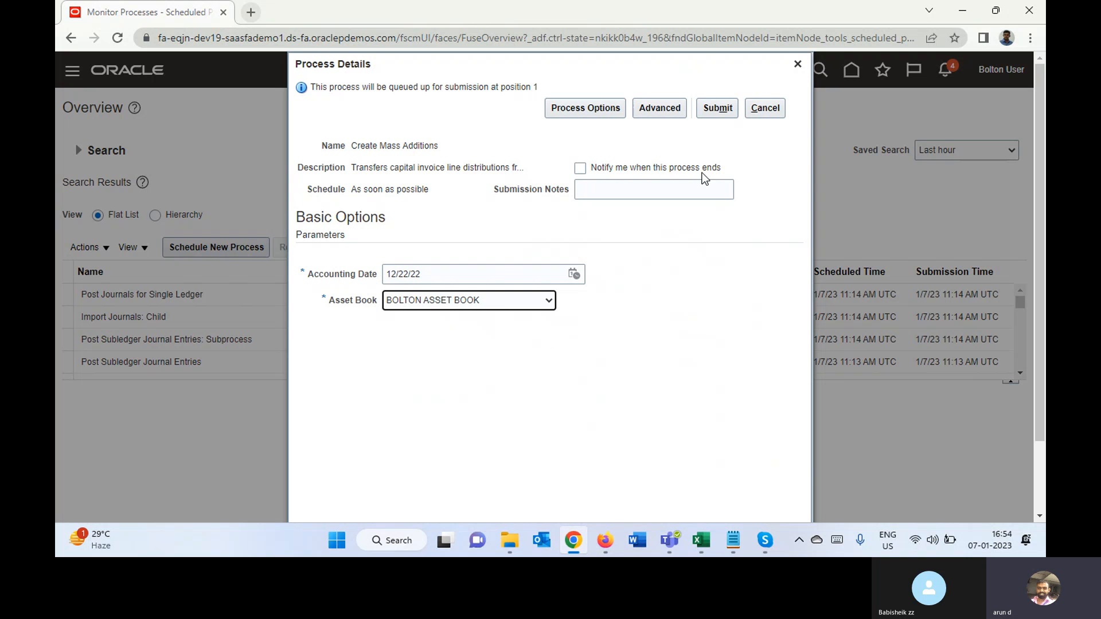
click(719, 111)
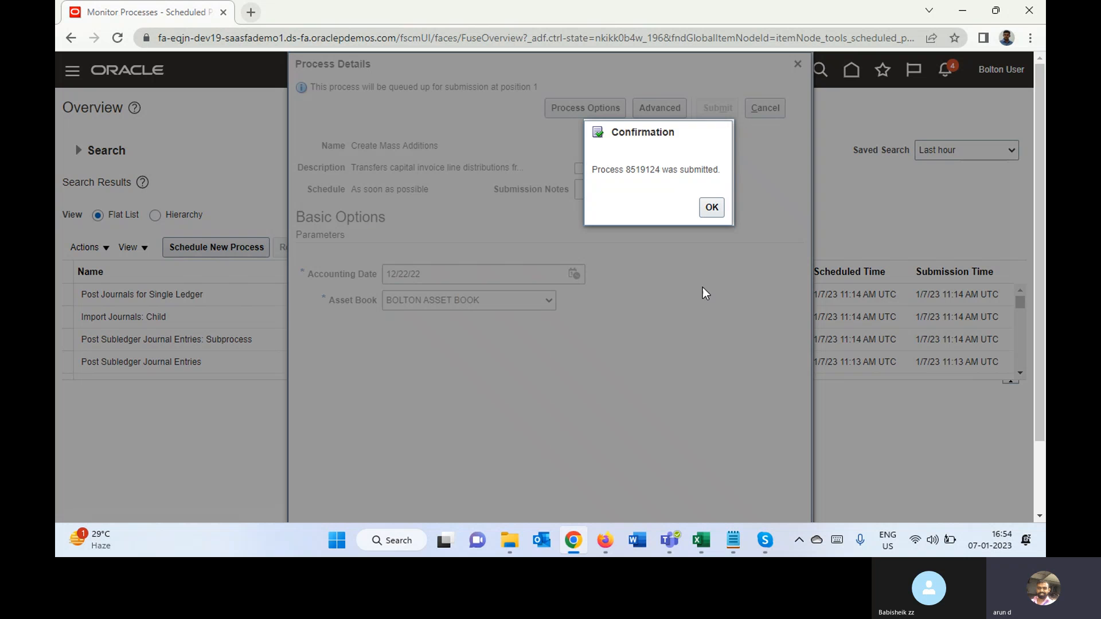
click(711, 207)
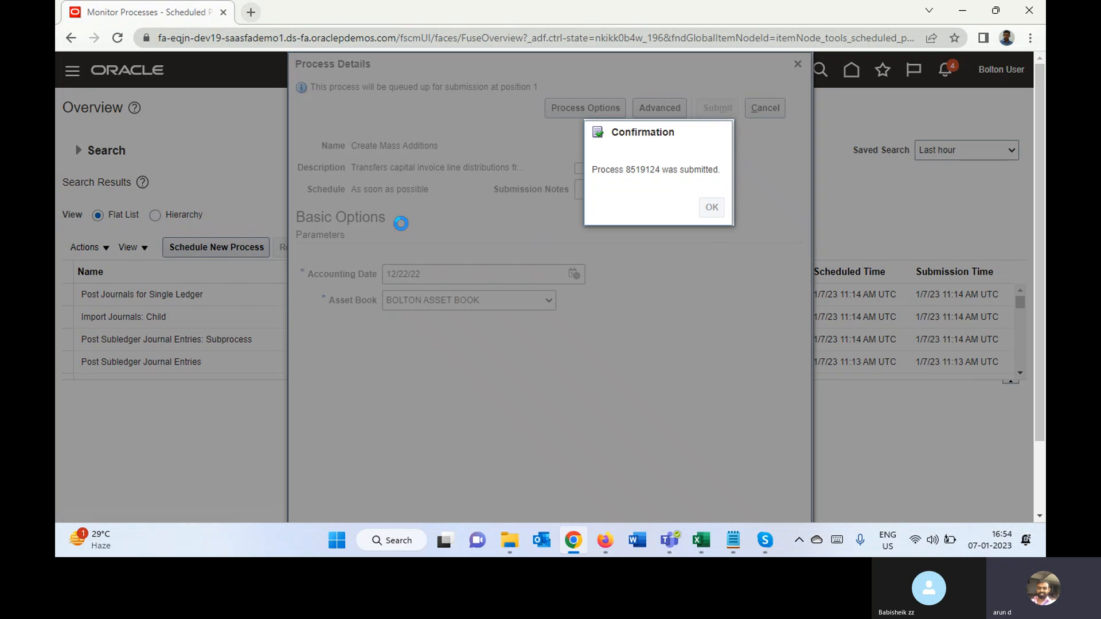
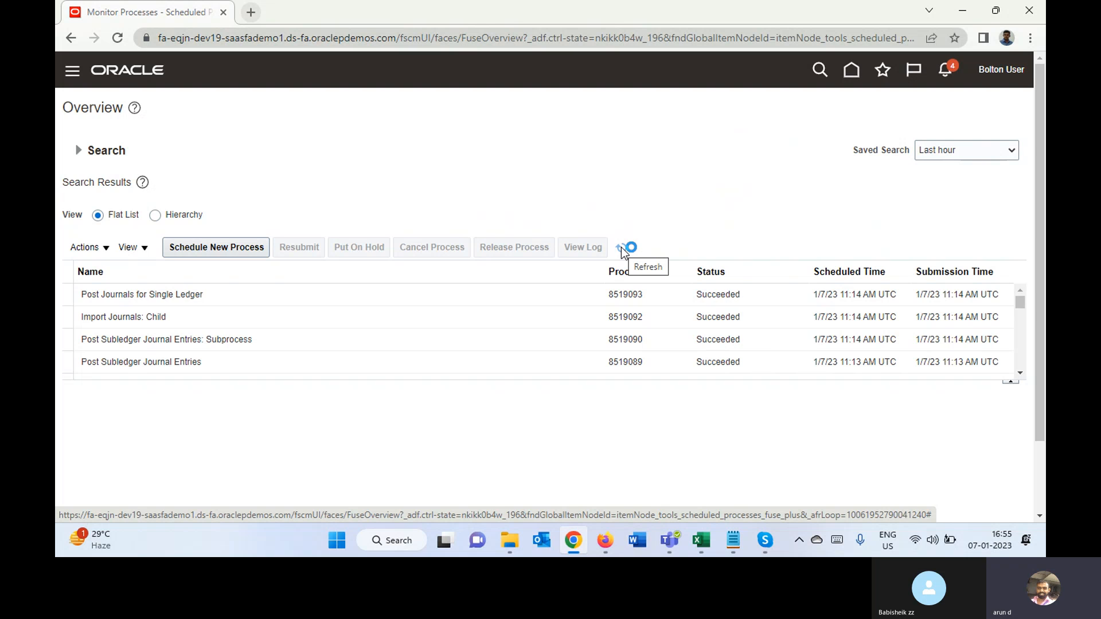
Refresh the scheduled process list and duplicate the page in a second browser tab.
click(621, 249)
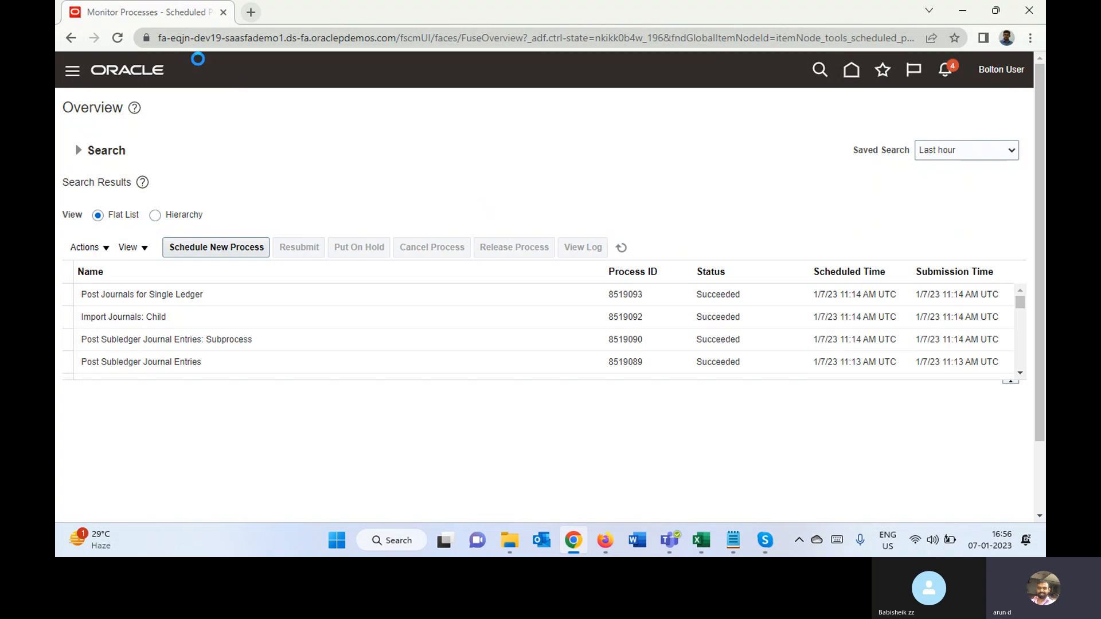
right_click(164, 15)
click(229, 122)
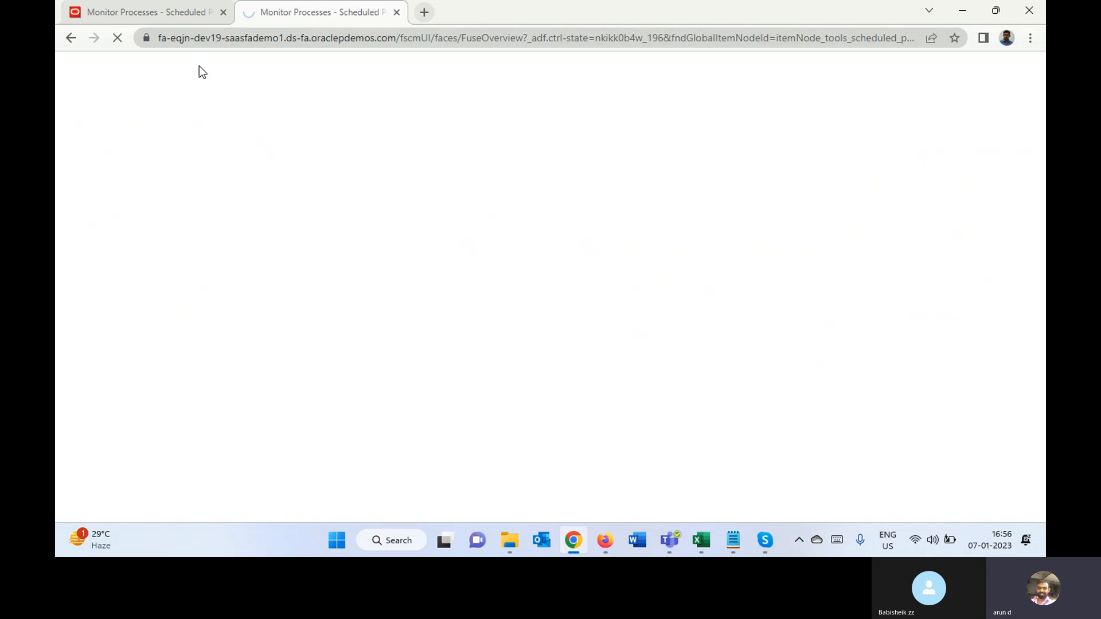
click(170, 14)
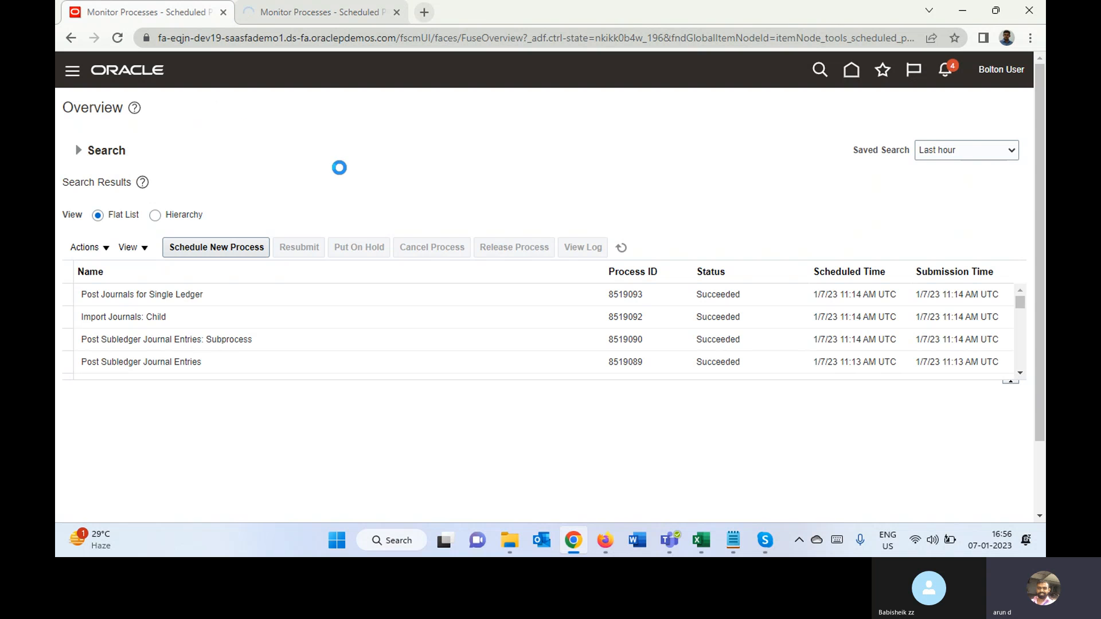
click(319, 13)
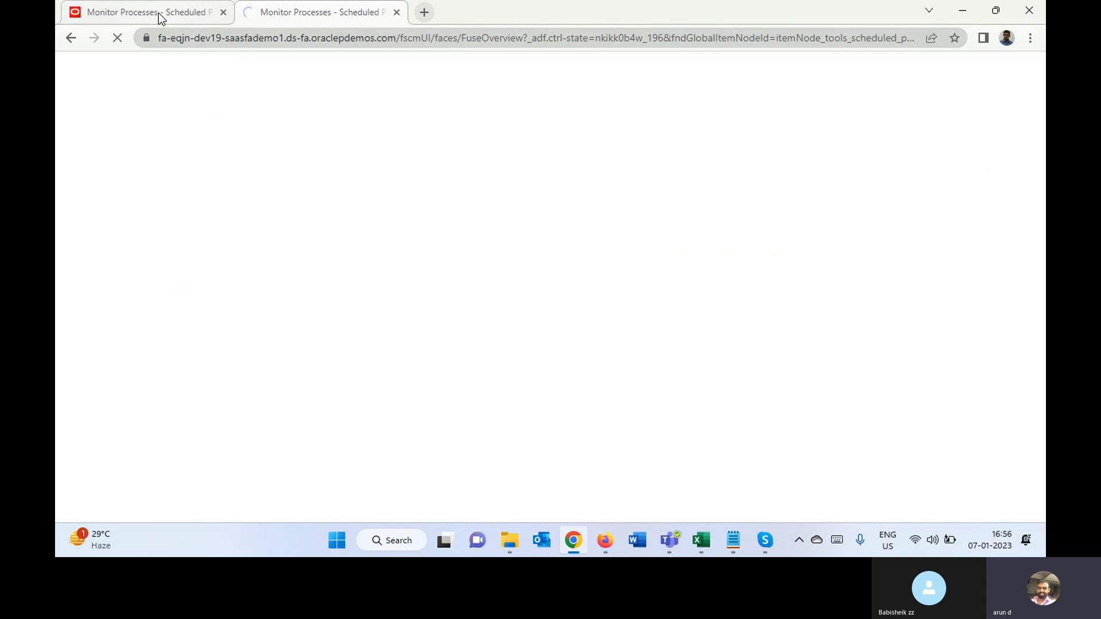
mouse_move(158, 13)
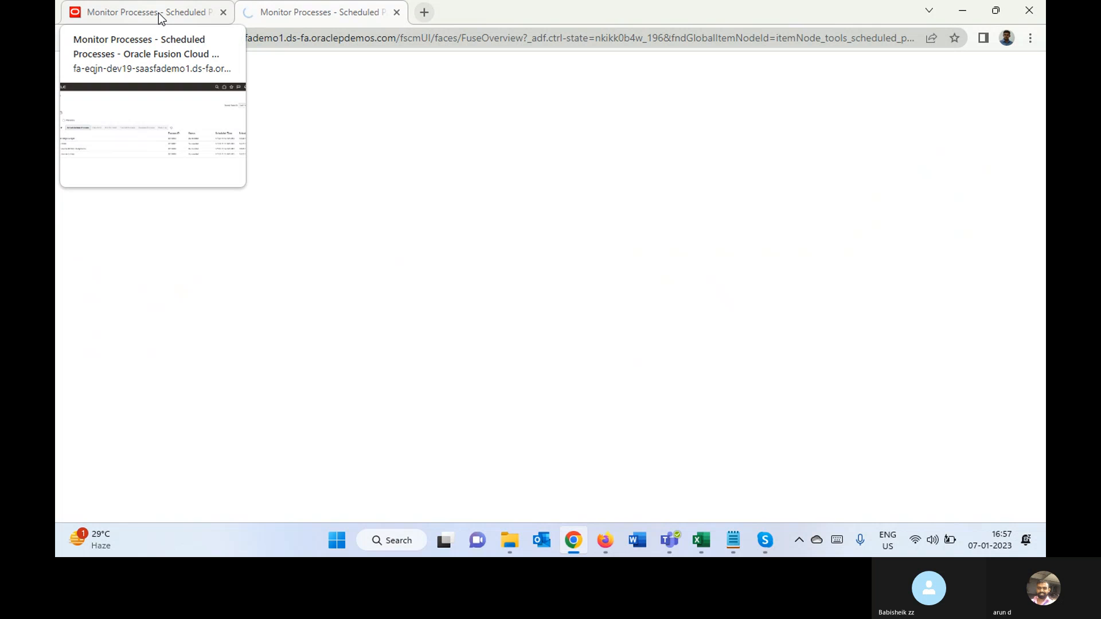
click(159, 12)
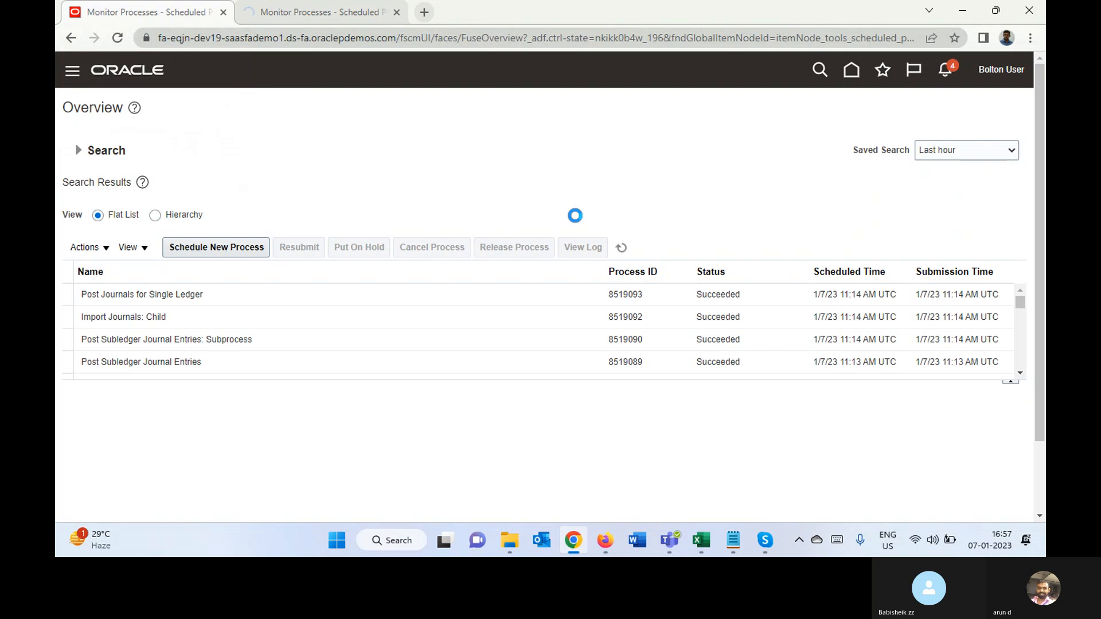
click(335, 11)
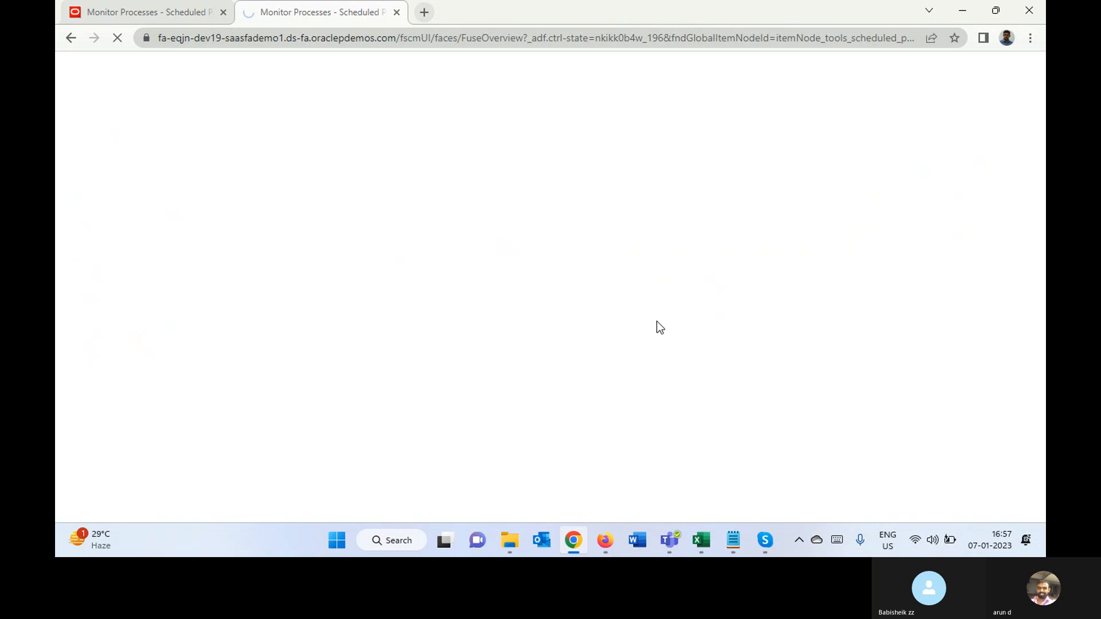
click(161, 15)
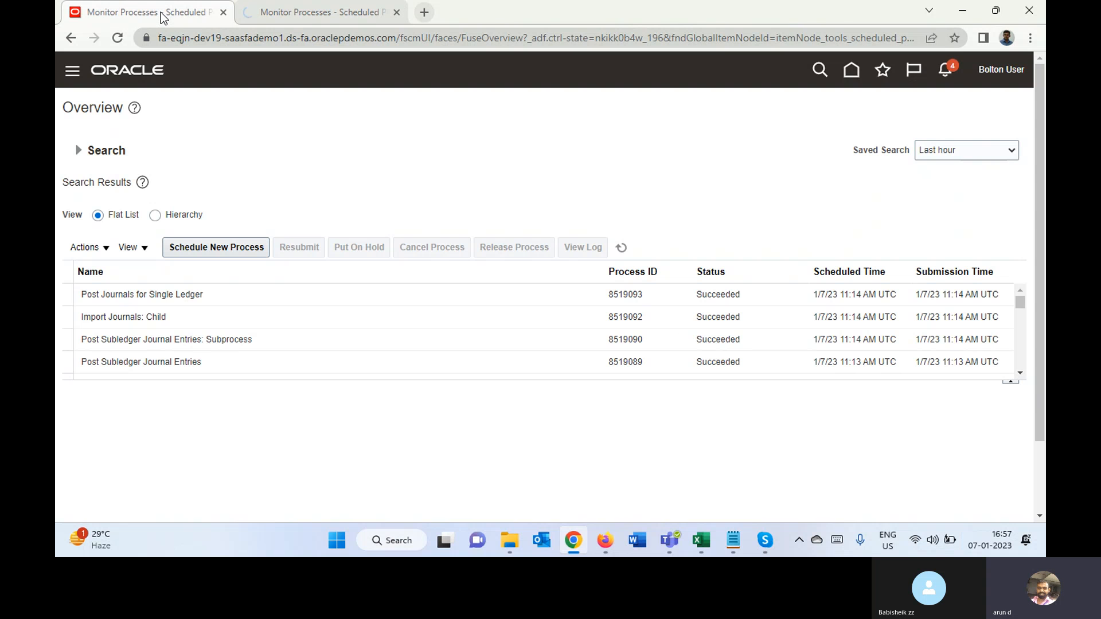
click(326, 13)
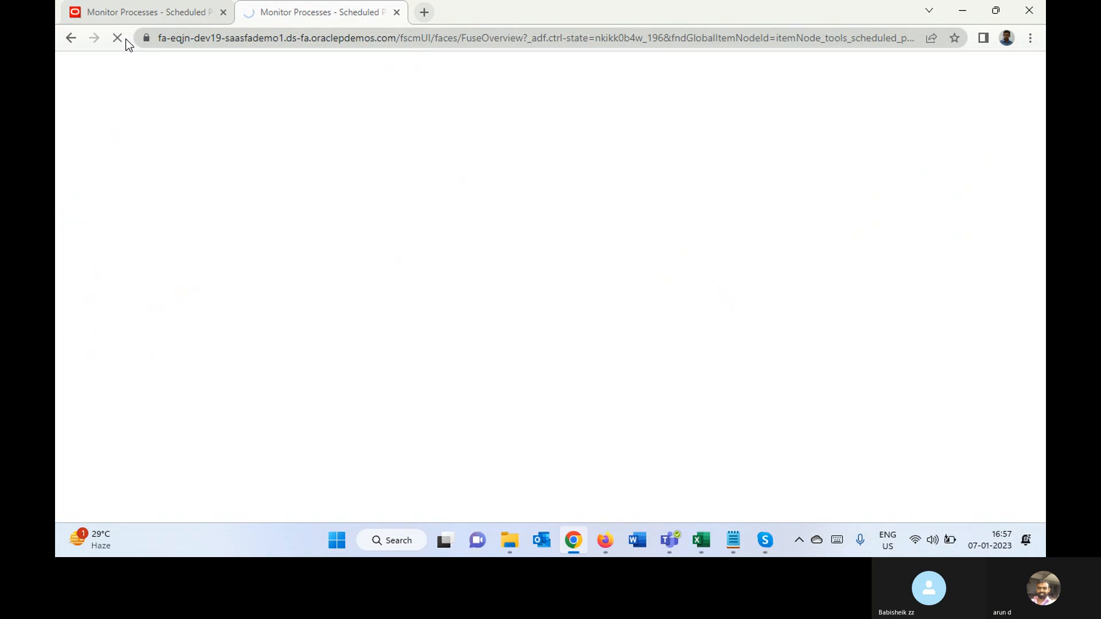
click(121, 13)
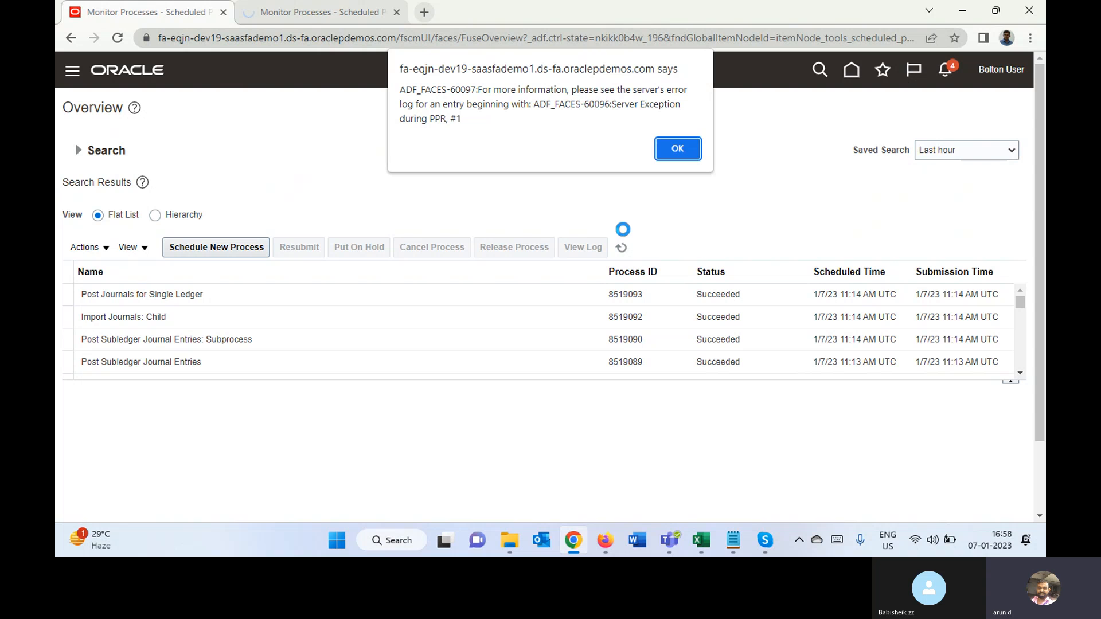
click(683, 148)
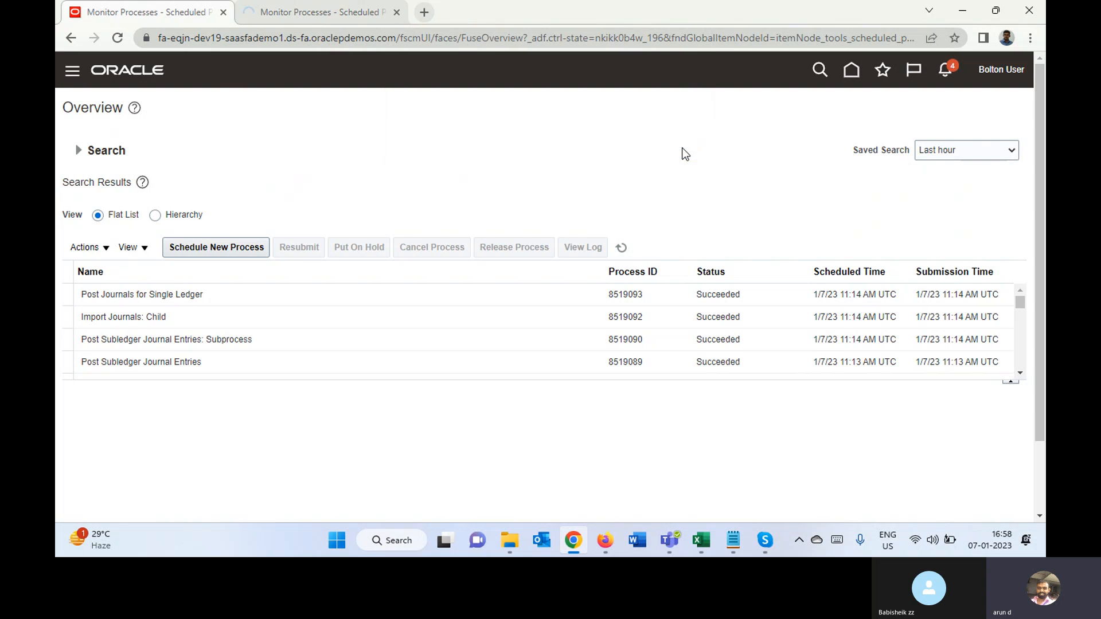
click(302, 16)
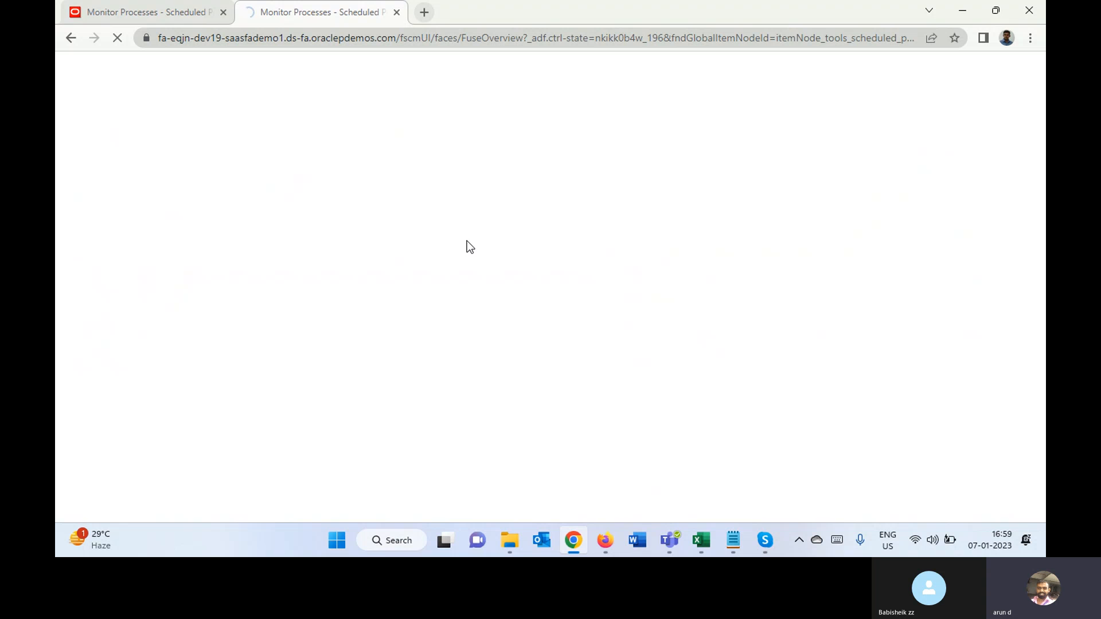
click(172, 12)
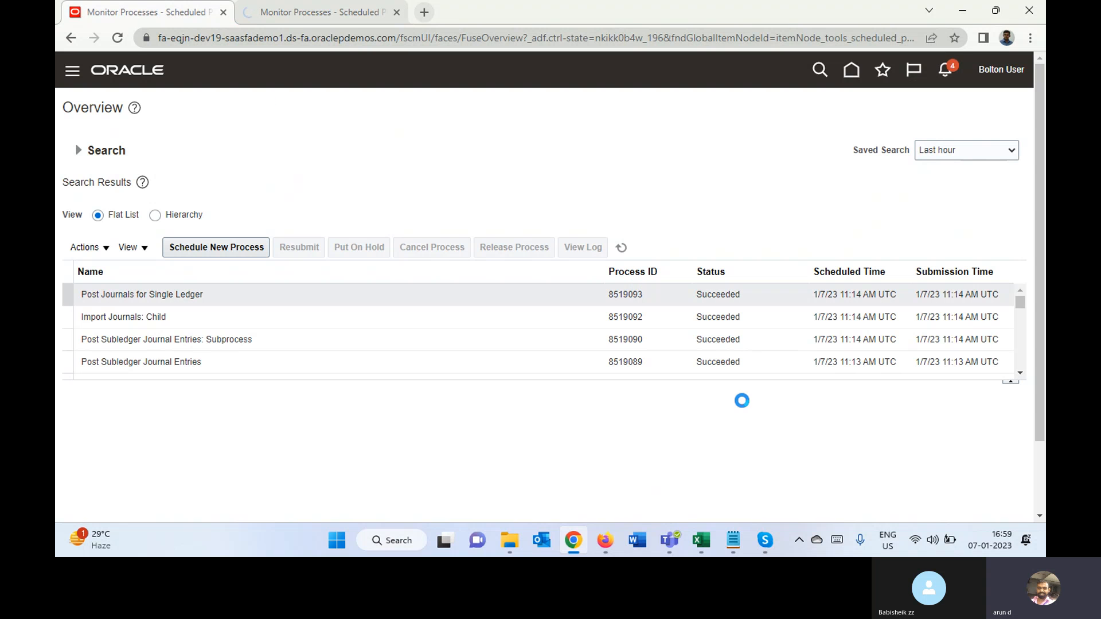
Switch to Skype and end the Oracle Fusion Financials call.
click(763, 540)
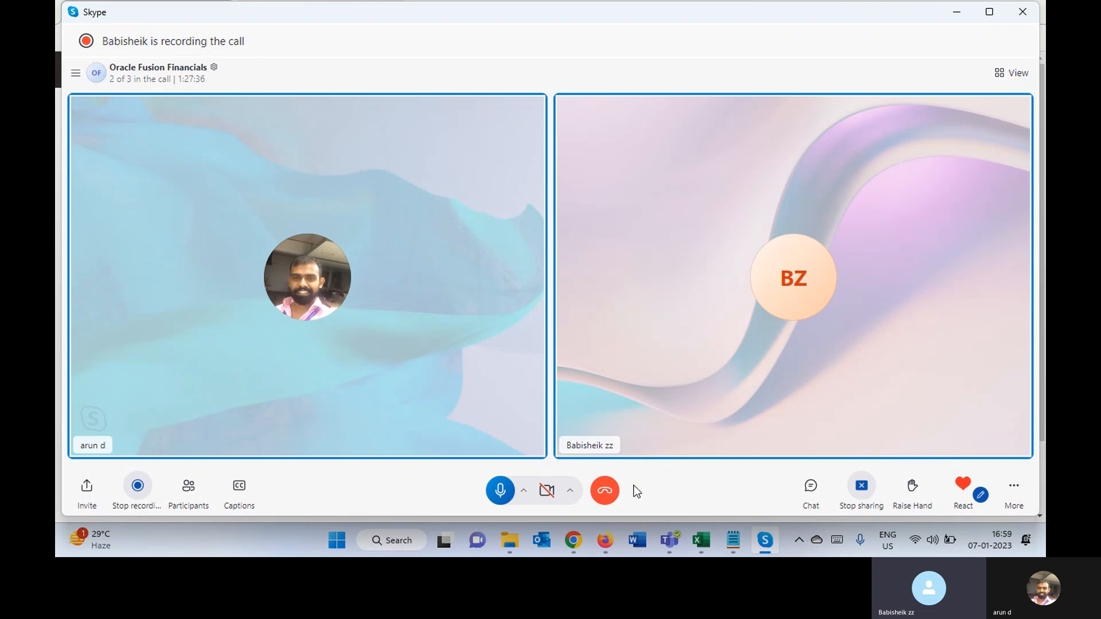
click(607, 494)
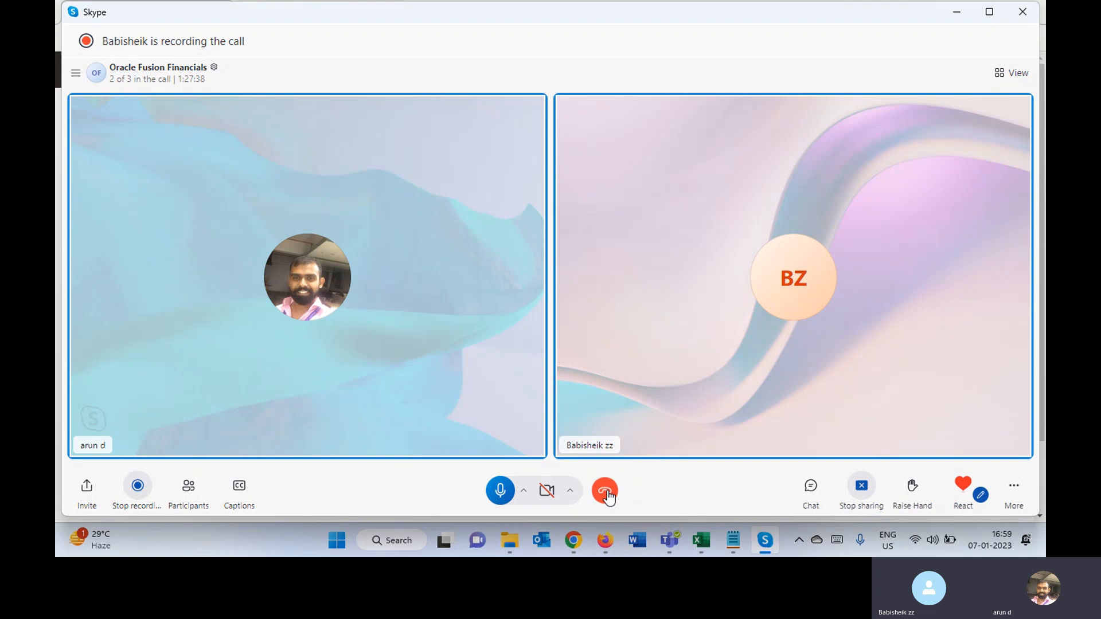